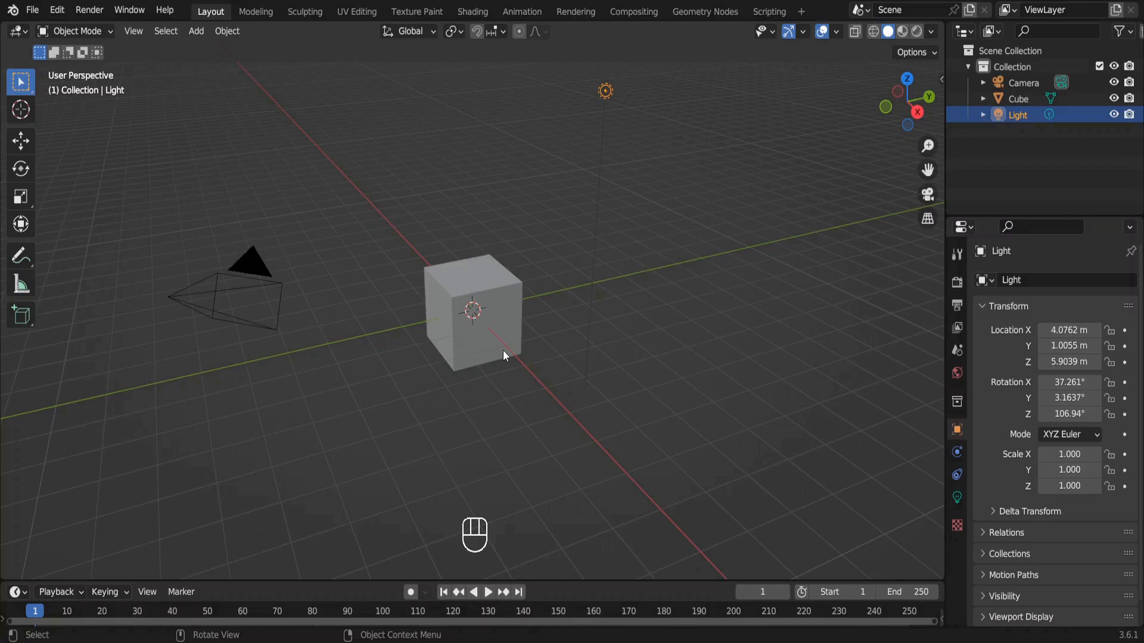
Move the default cube's mesh up 1 m along global Z in Edit Mode, then return to Object Mode.
left_click(504, 351)
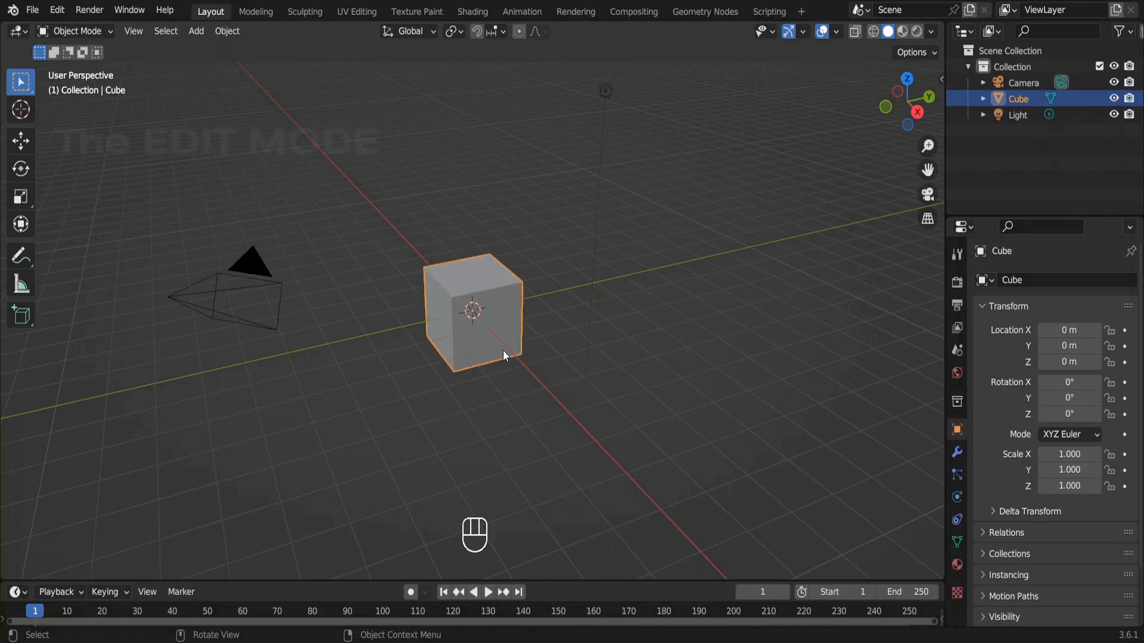
key("Tab")
key("g")
key("z")
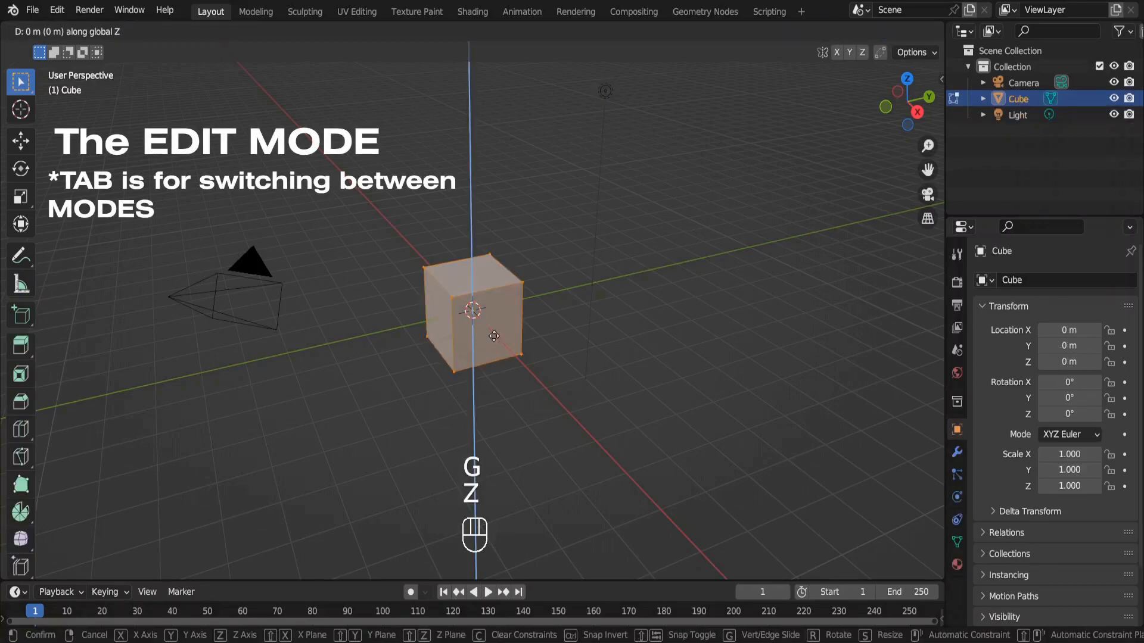
key("1")
key("Return")
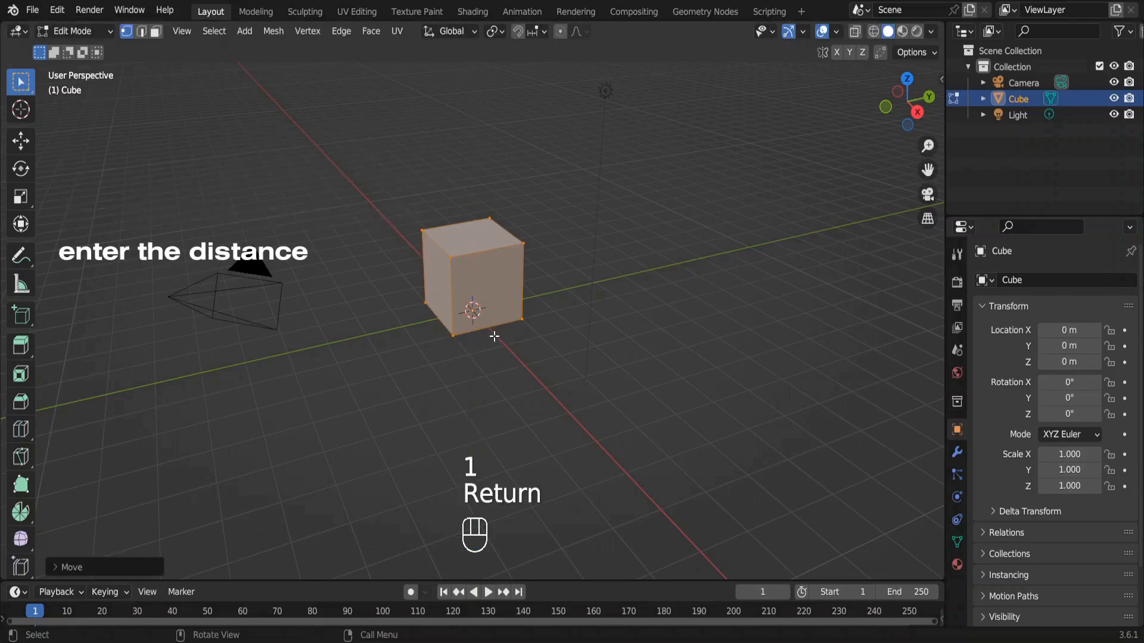
key("Tab")
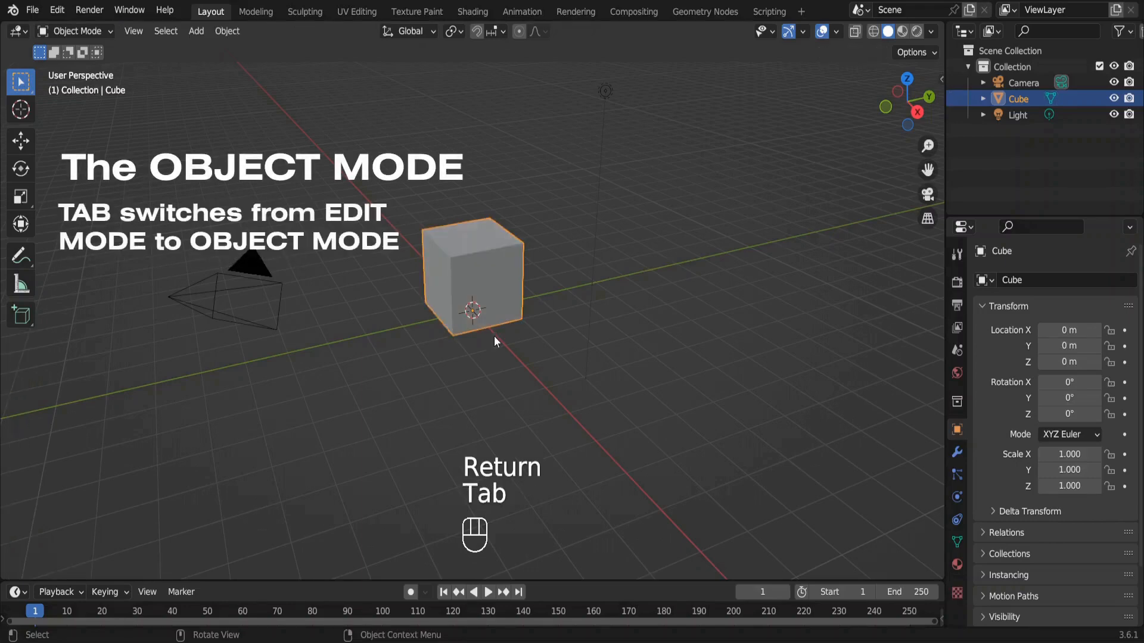
Set the cube's dimensions to X 5 m, Y 6 m and Z 3.3 m.
key("n")
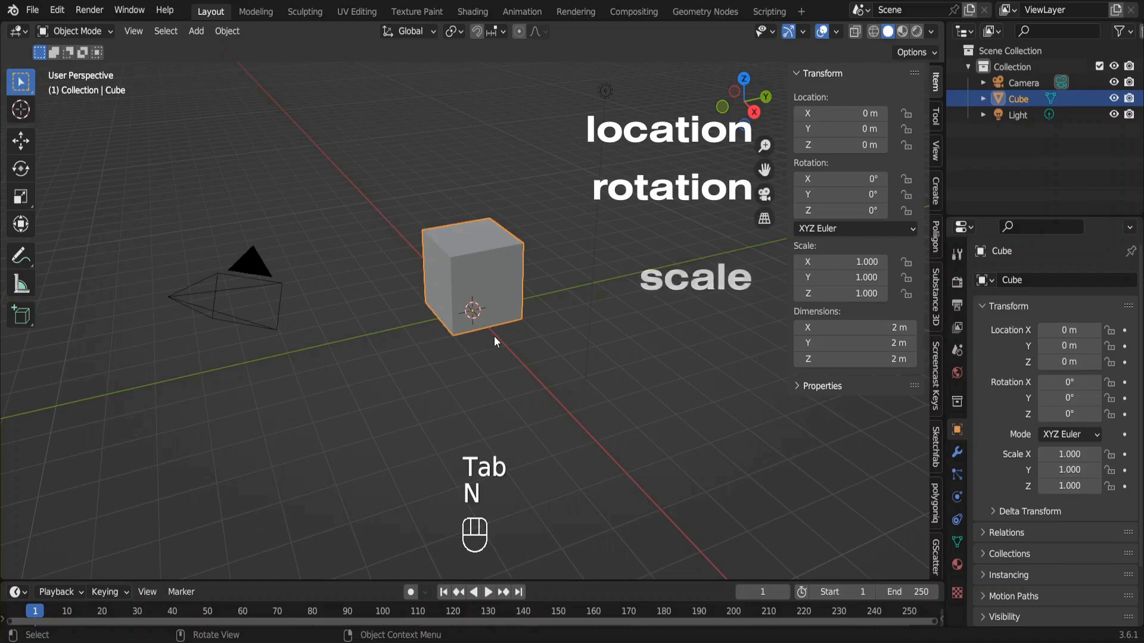
left_click(858, 358)
type("3")
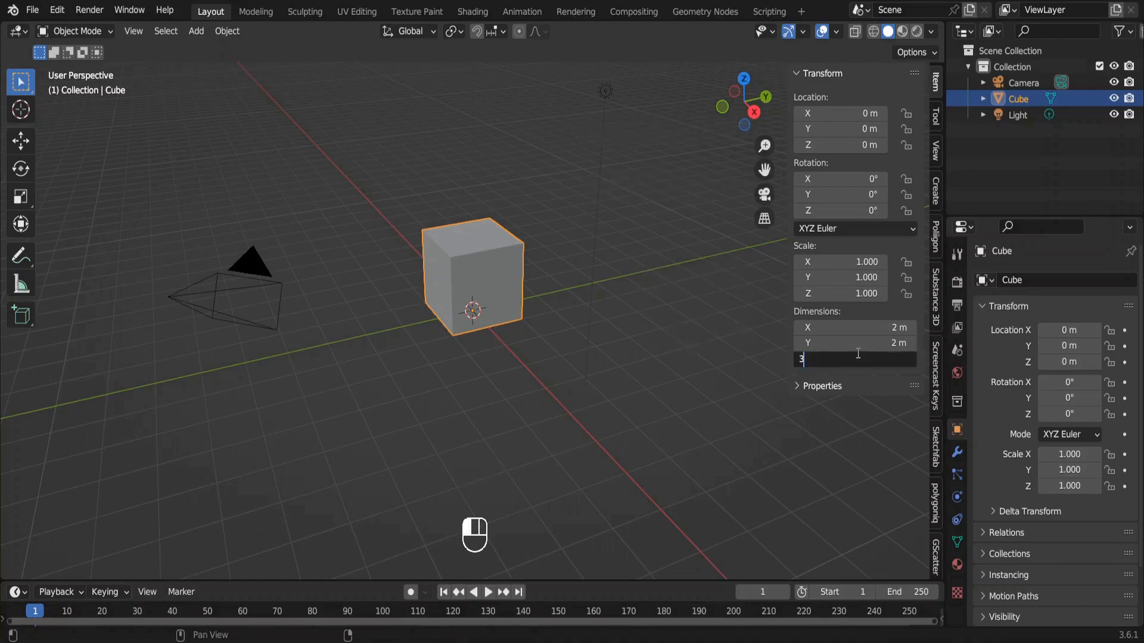
type(".3")
key("Return")
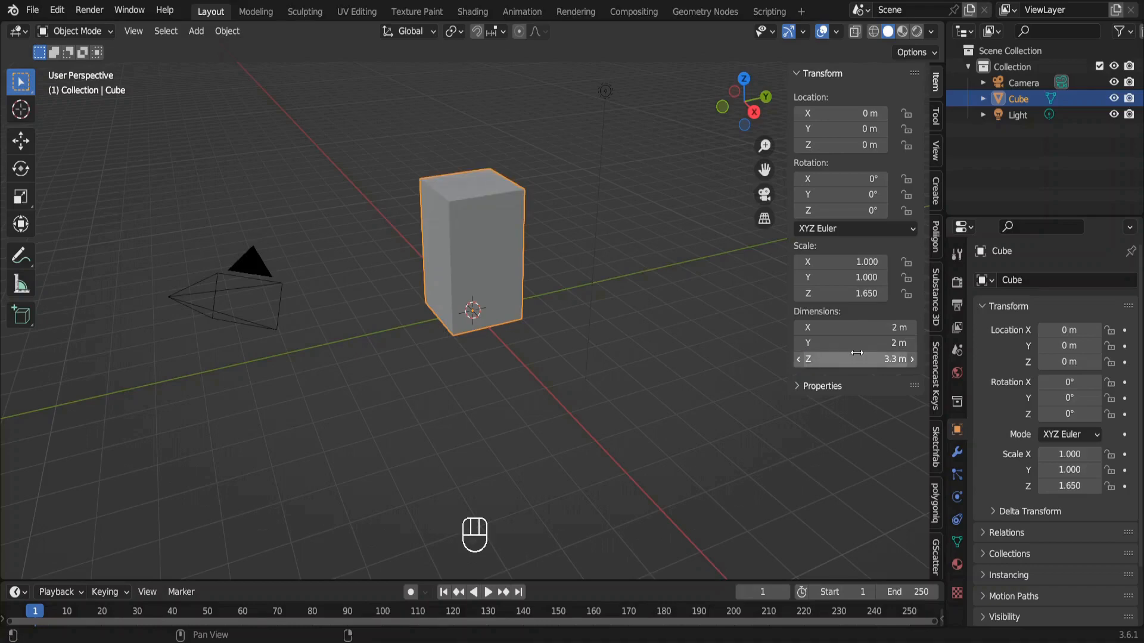
left_click(861, 347)
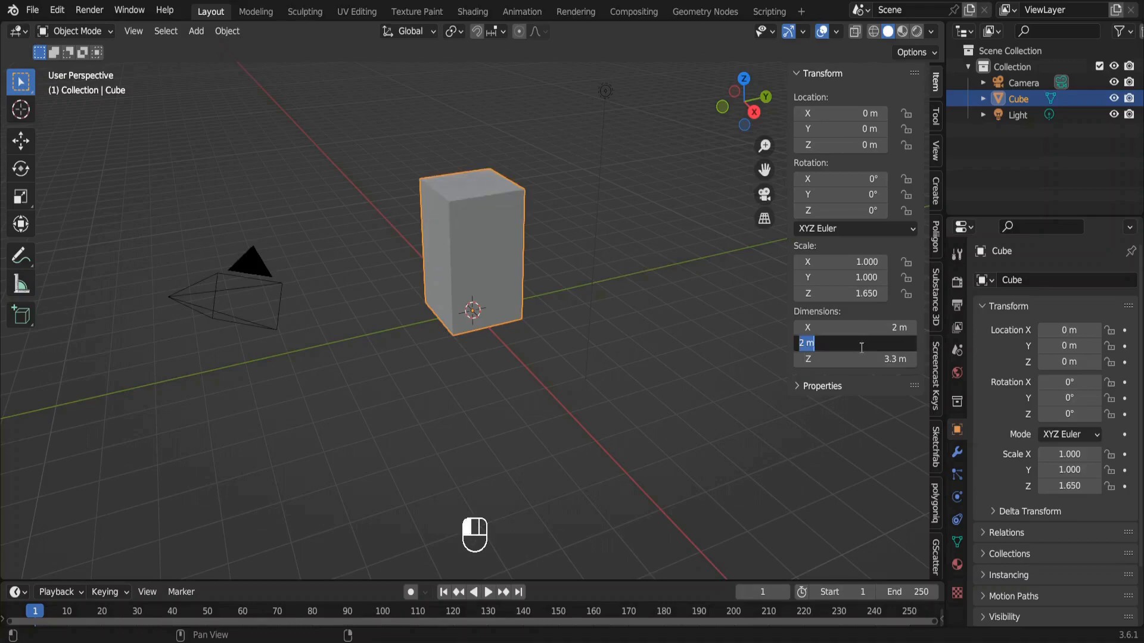
type("6")
key("Return")
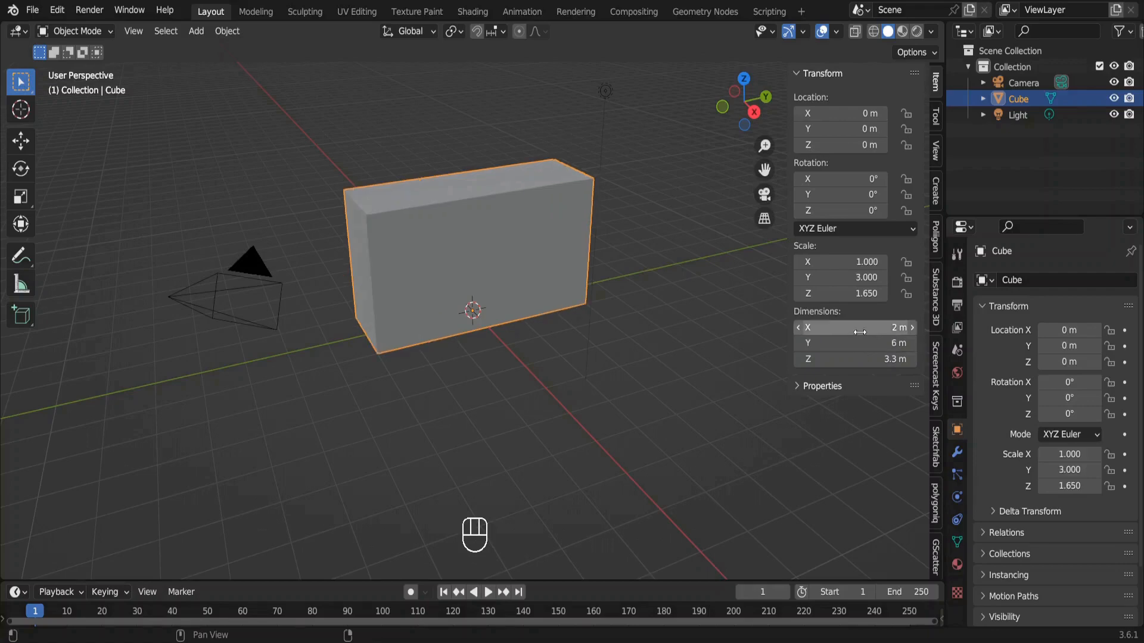
left_click(861, 328)
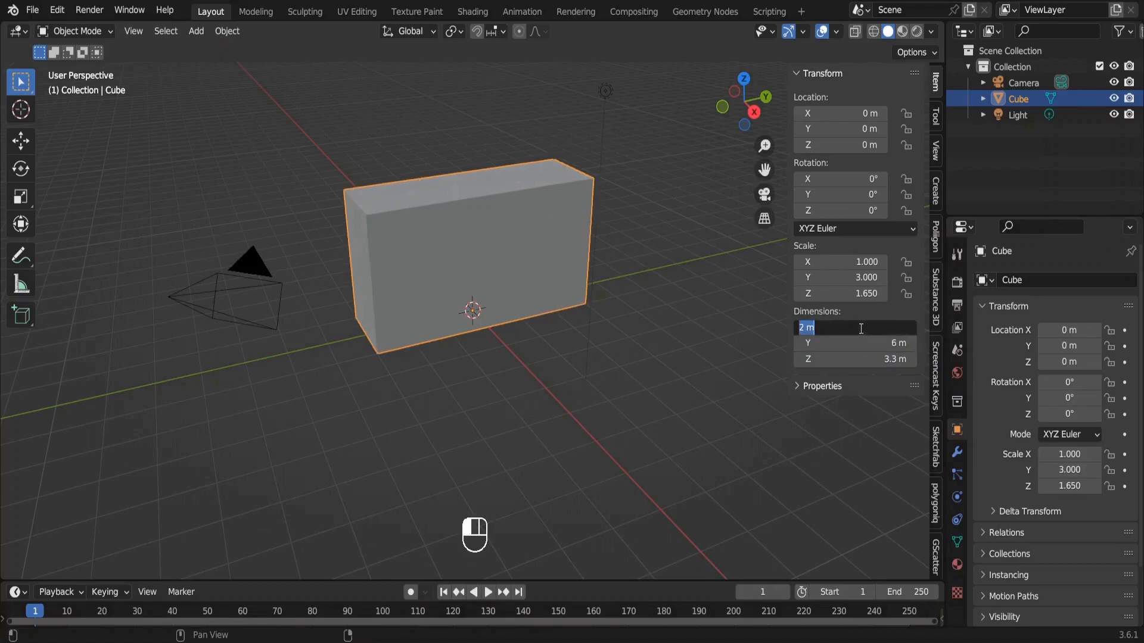
type("5")
key("Return")
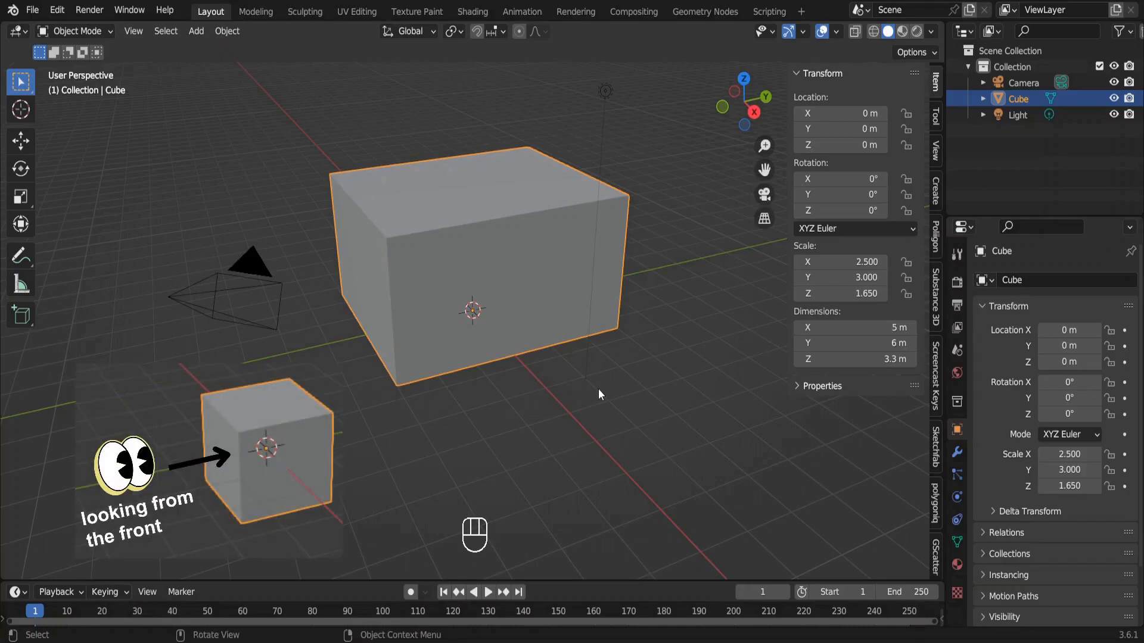
Frame the box in front orthographic view and align the camera to that view.
key("KP_1")
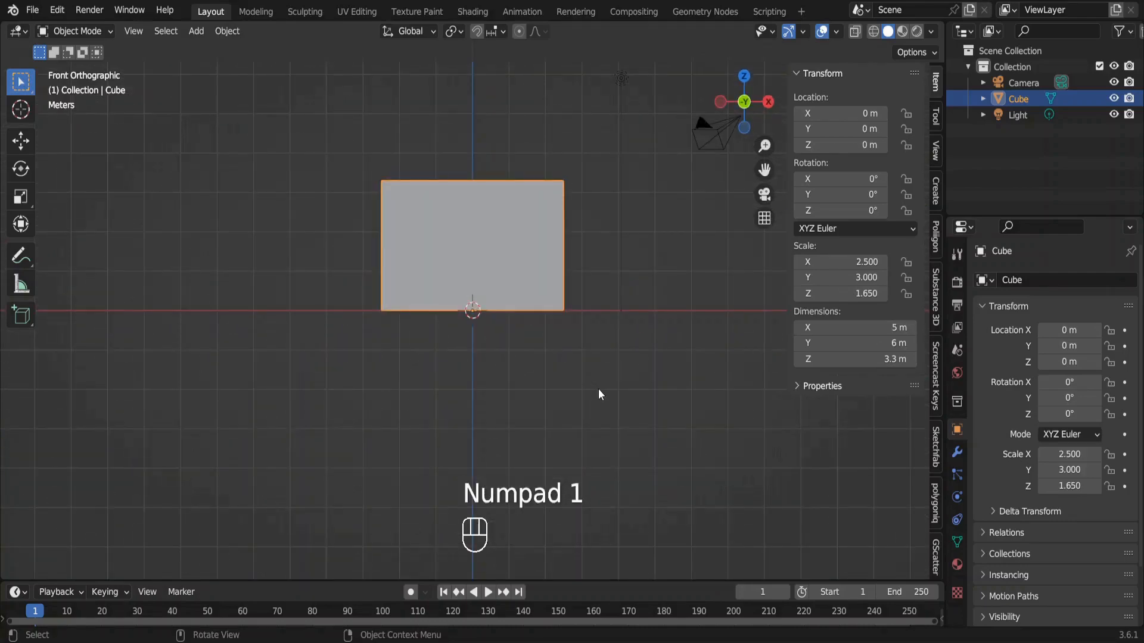
key("KP_Decimal")
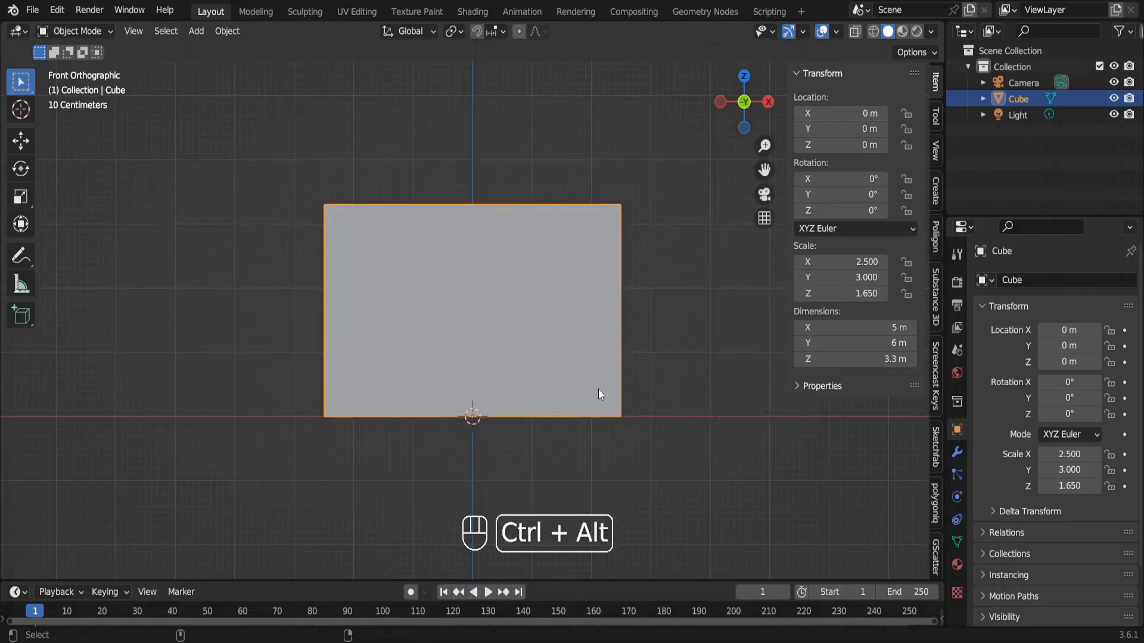
key("ctrl+alt+KP_0")
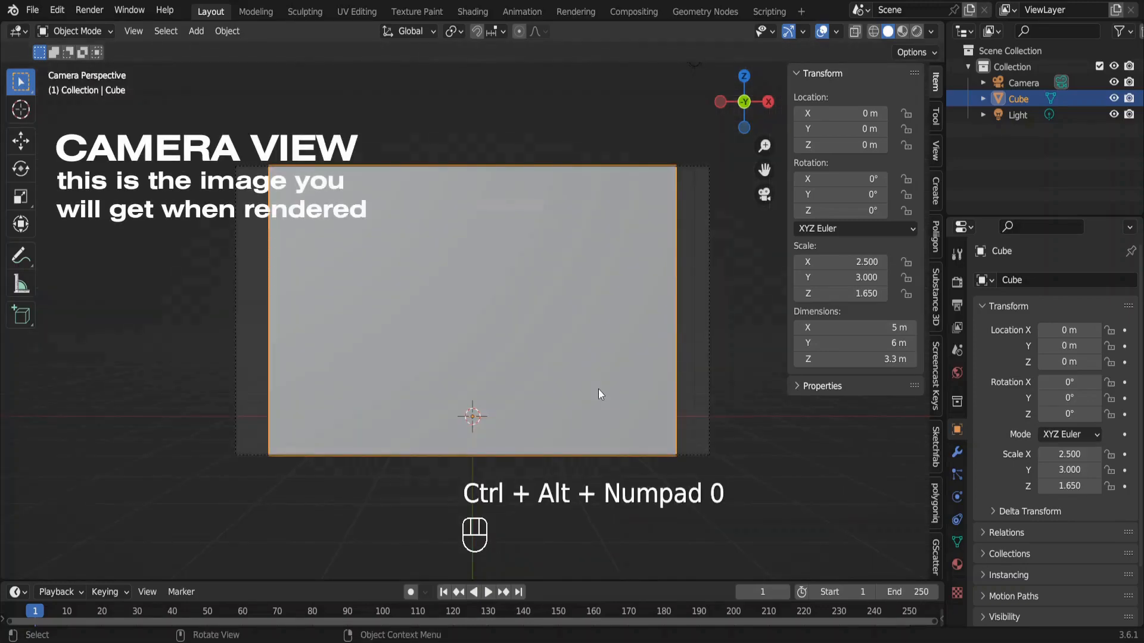
Move the camera inside the box to about Y -2.91 m and set its Z location to 1.2 m.
left_click(707, 368)
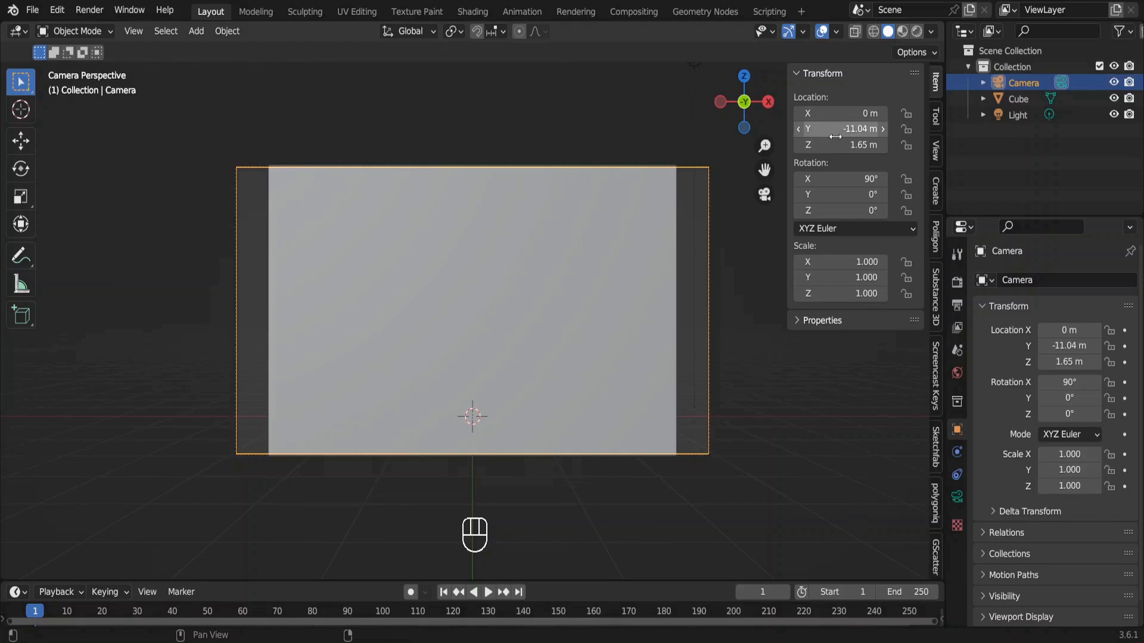
left_click_drag(835, 137, 1014, 136)
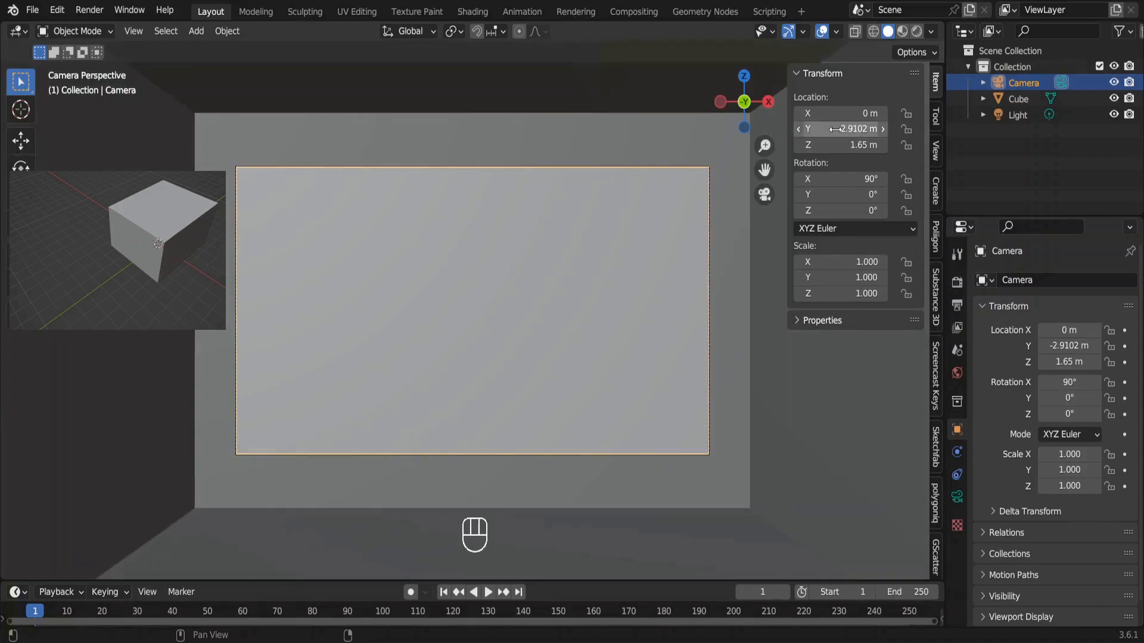
left_click(836, 145)
type("1")
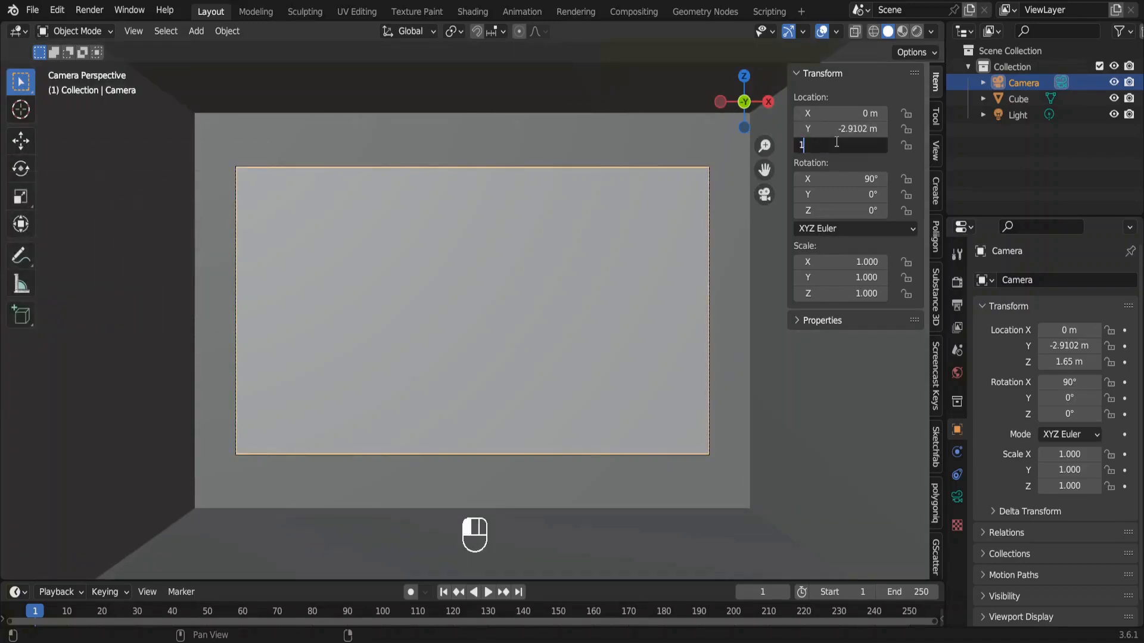
type(".2")
key("Return")
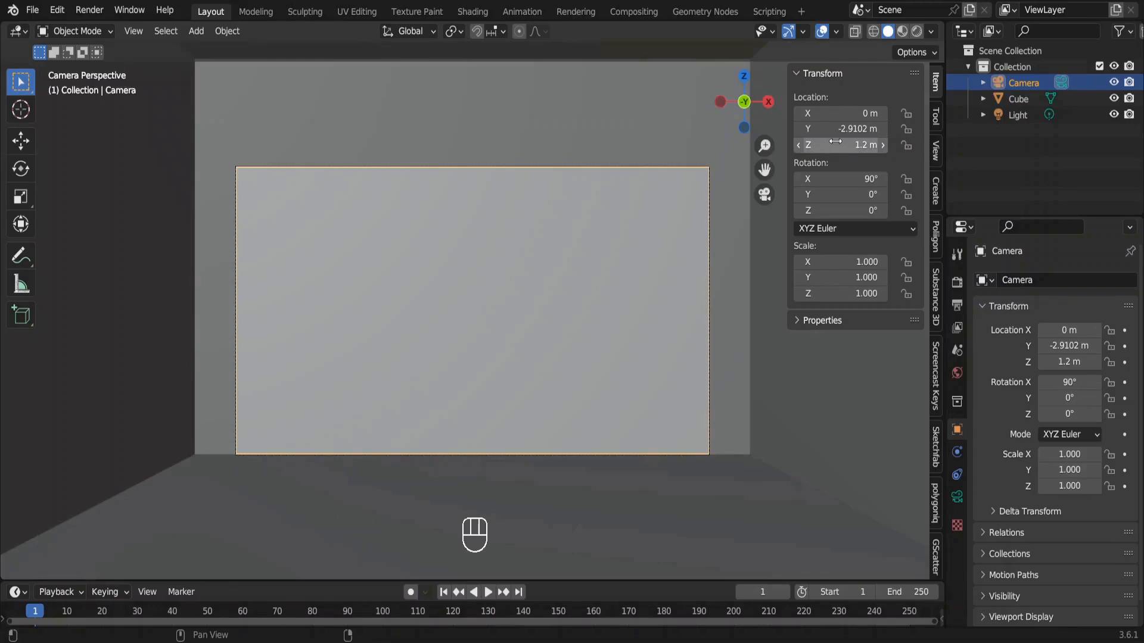
Set the camera's focal length to 25 mm.
left_click(957, 497)
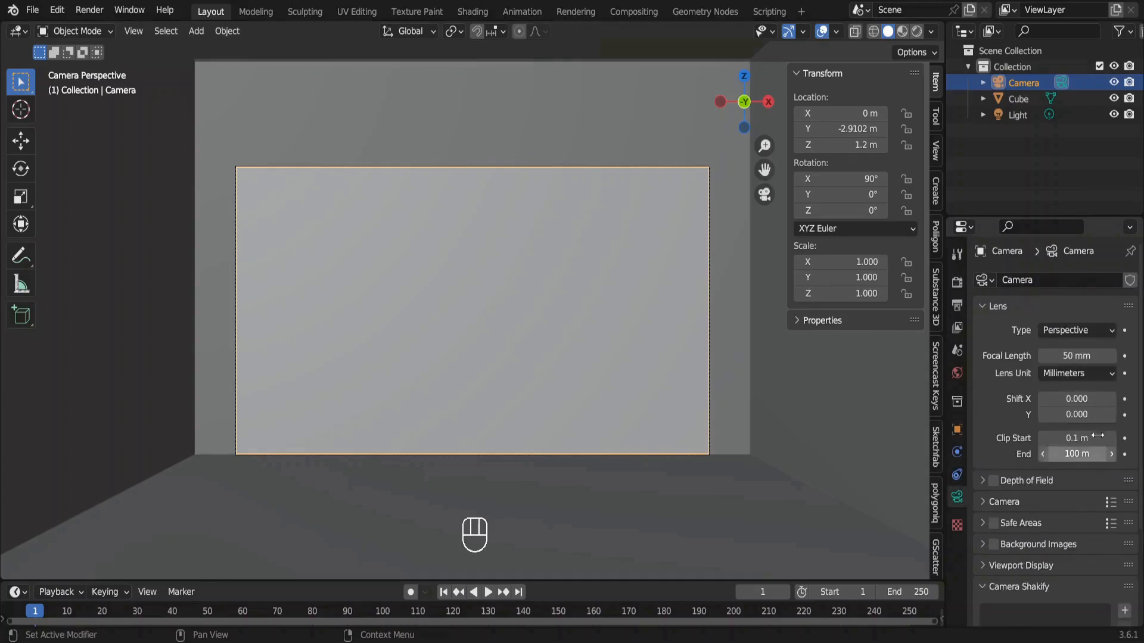
left_click(1080, 356)
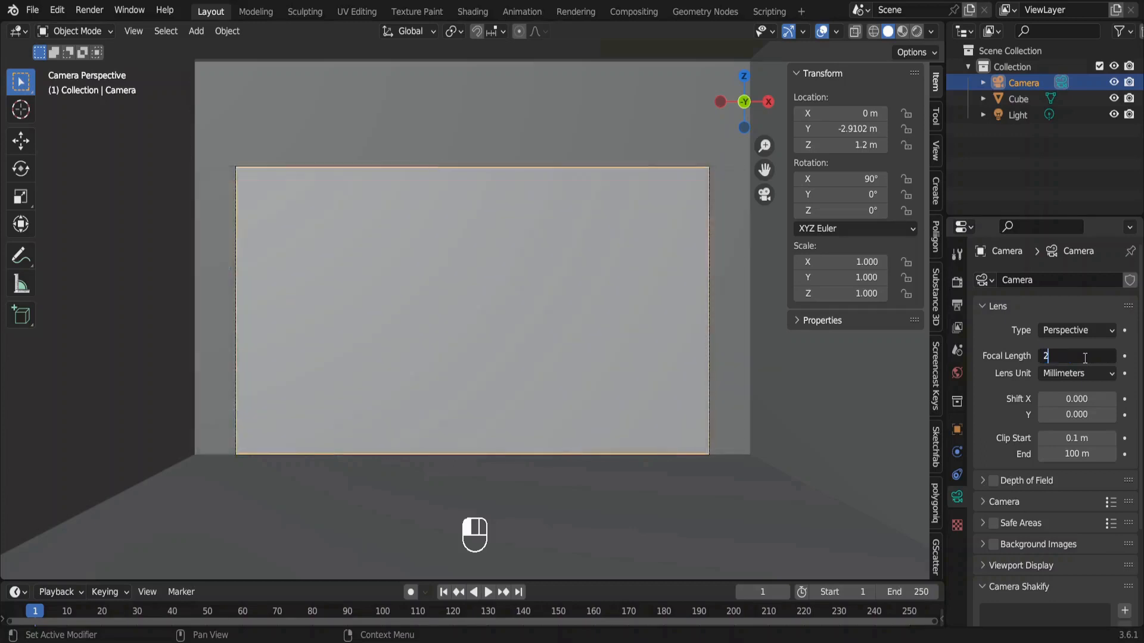
type("25")
key("Return")
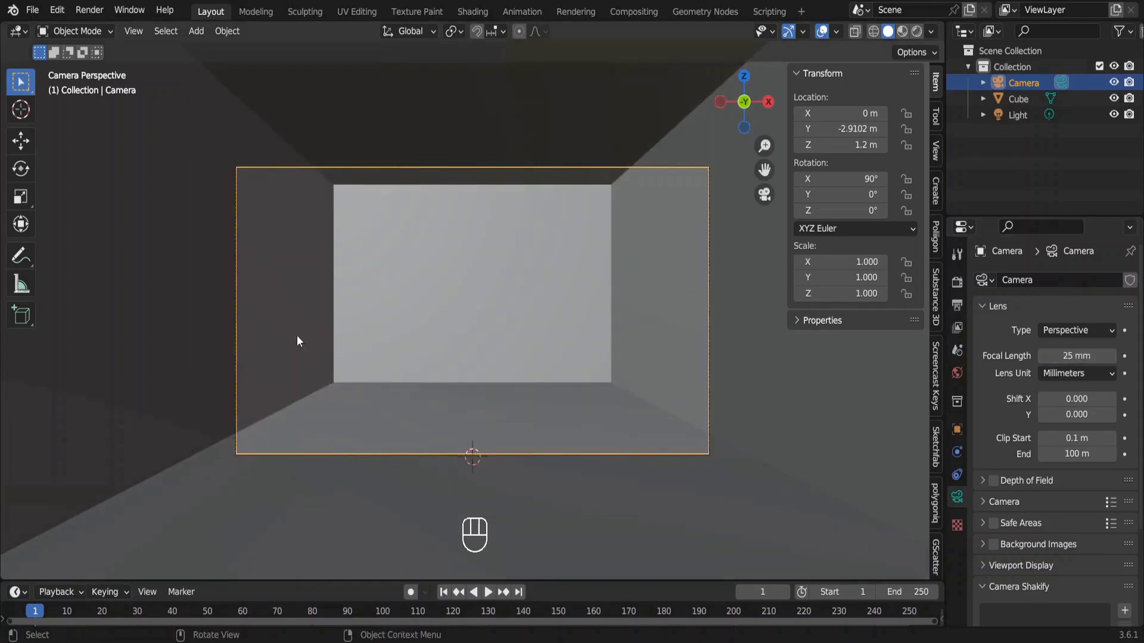
Add four evenly spaced loop cuts across the room's width, running vertically down the back wall and along the floor and ceiling.
left_click(439, 425)
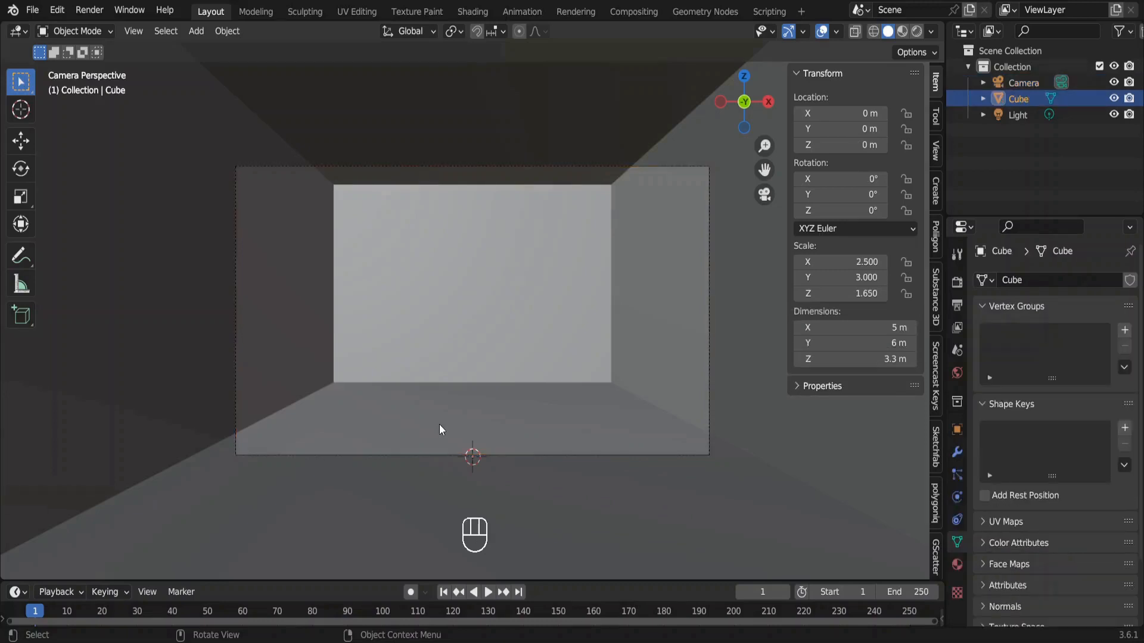
key("Tab")
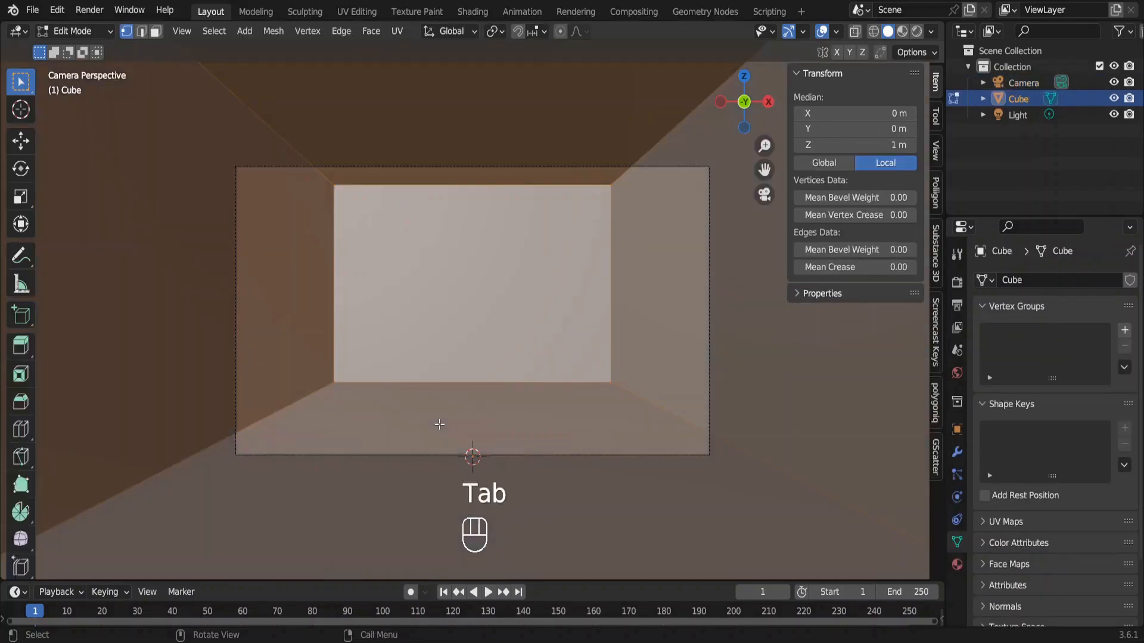
key("ctrl+r")
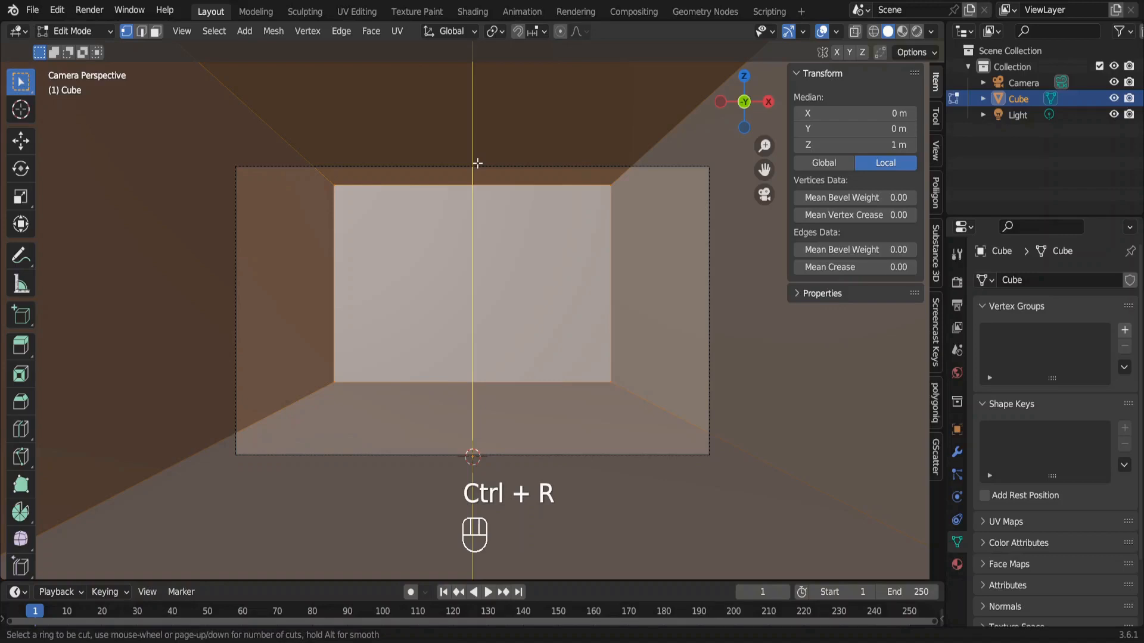
scroll(477, 164, "up", 2)
scroll(477, 163, "up", 1)
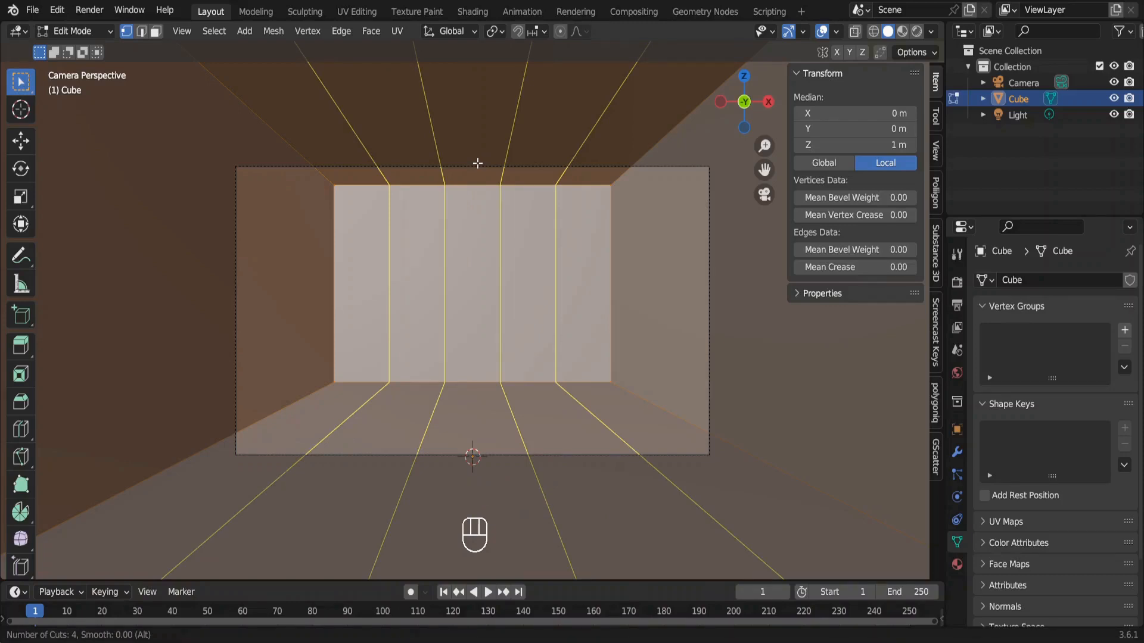
left_click(478, 163)
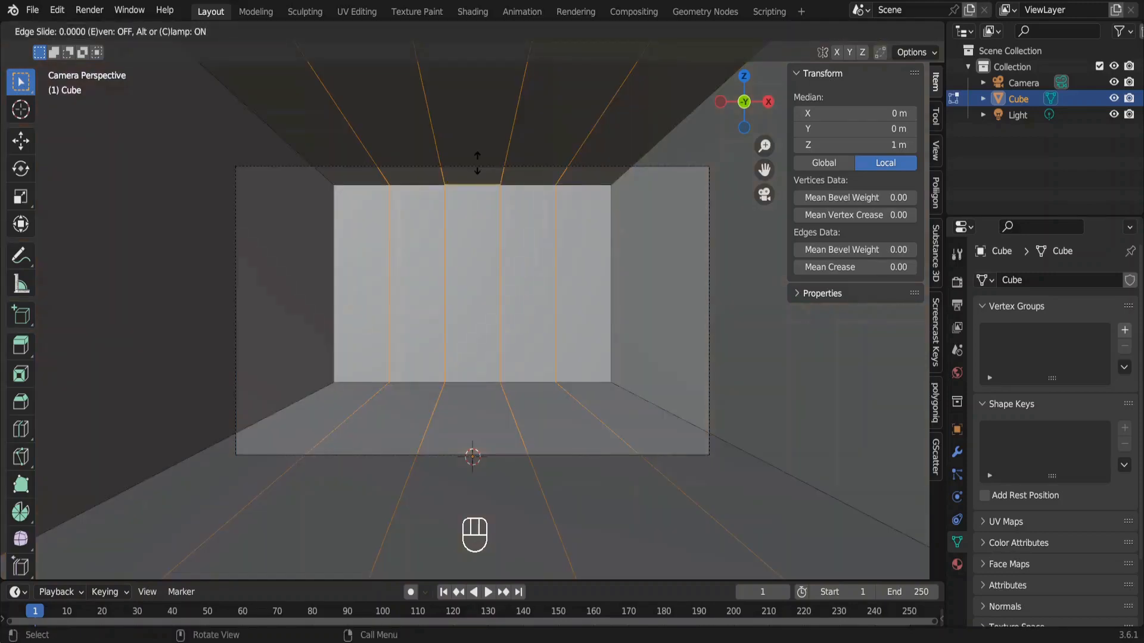
key("Escape")
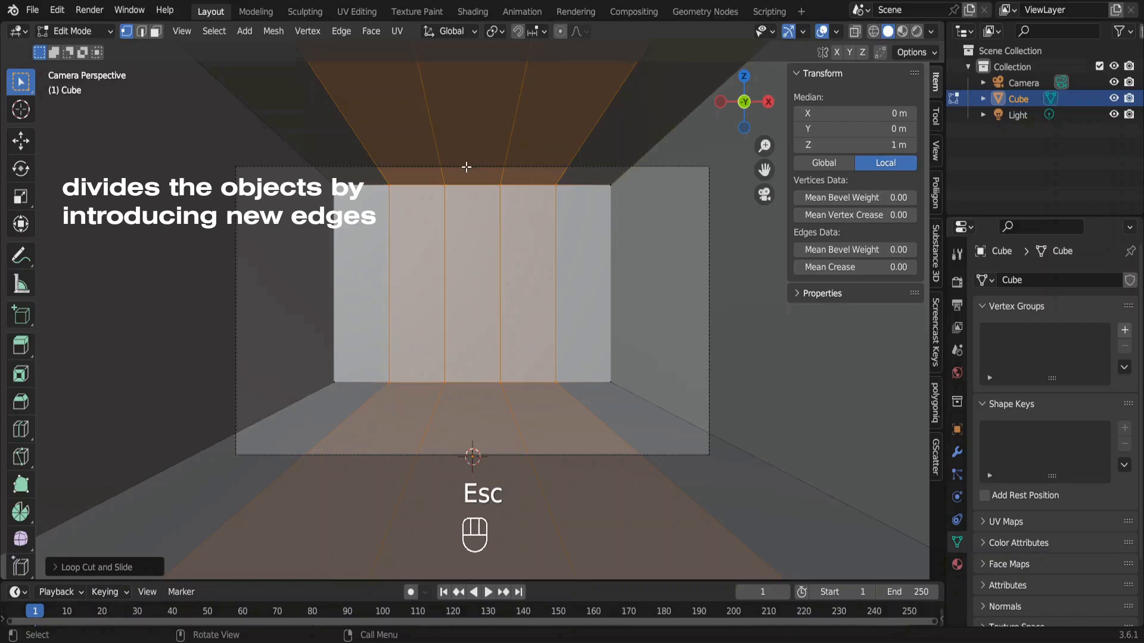
Add evenly spaced loop cuts along the room's depth and set the number of cuts to 11.
key("ctrl+r")
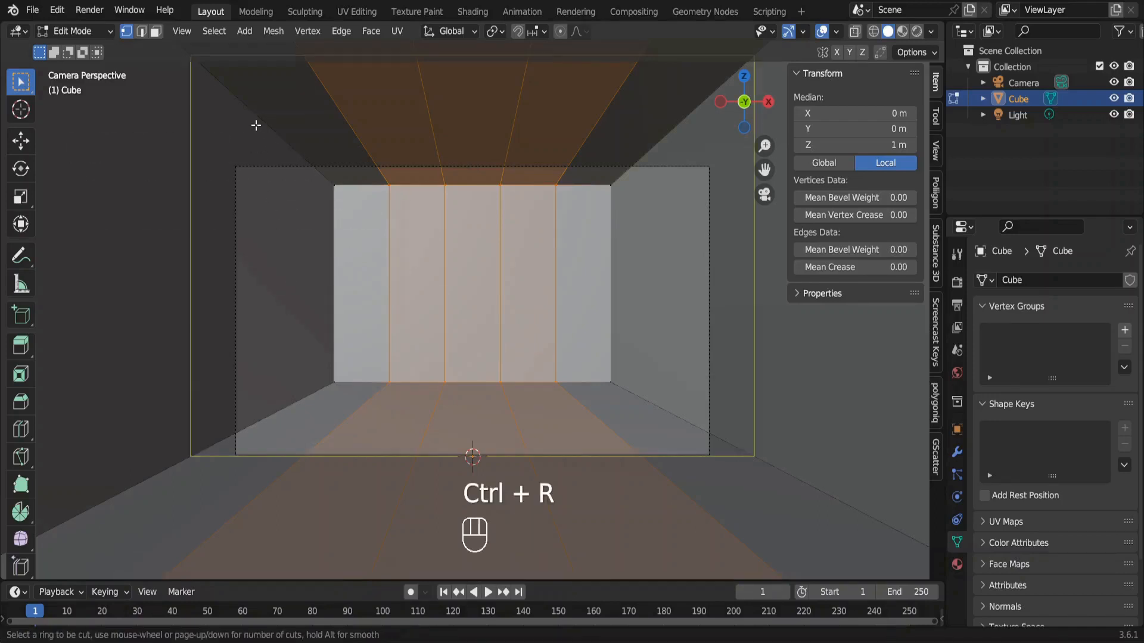
scroll(256, 126, "up", 2)
scroll(256, 125, "up", 7)
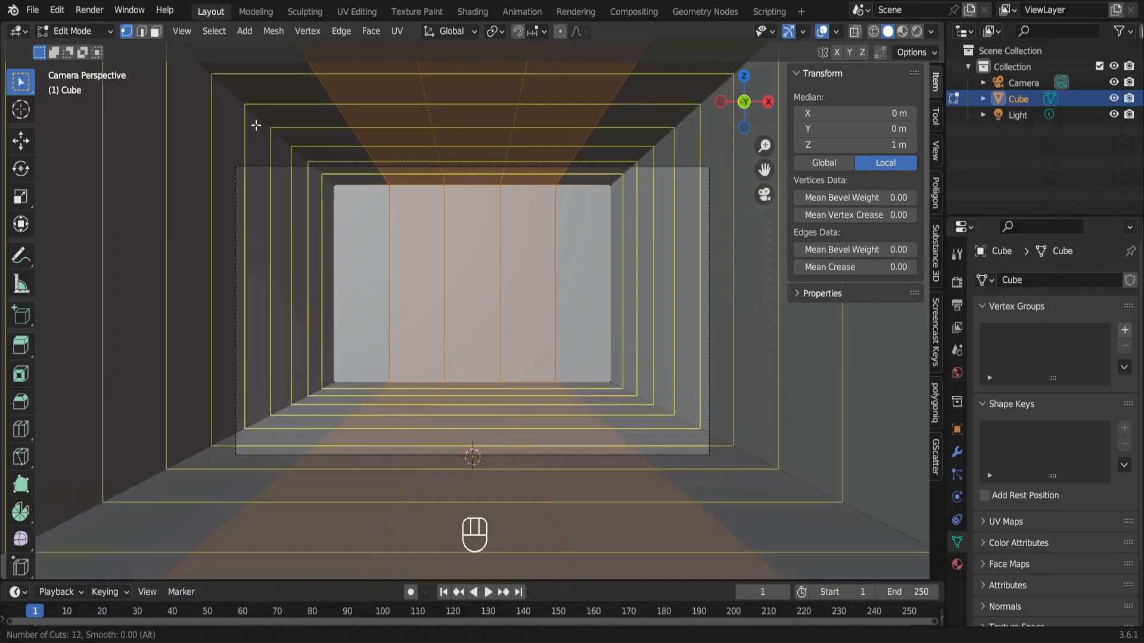
left_click(256, 125)
key("Escape")
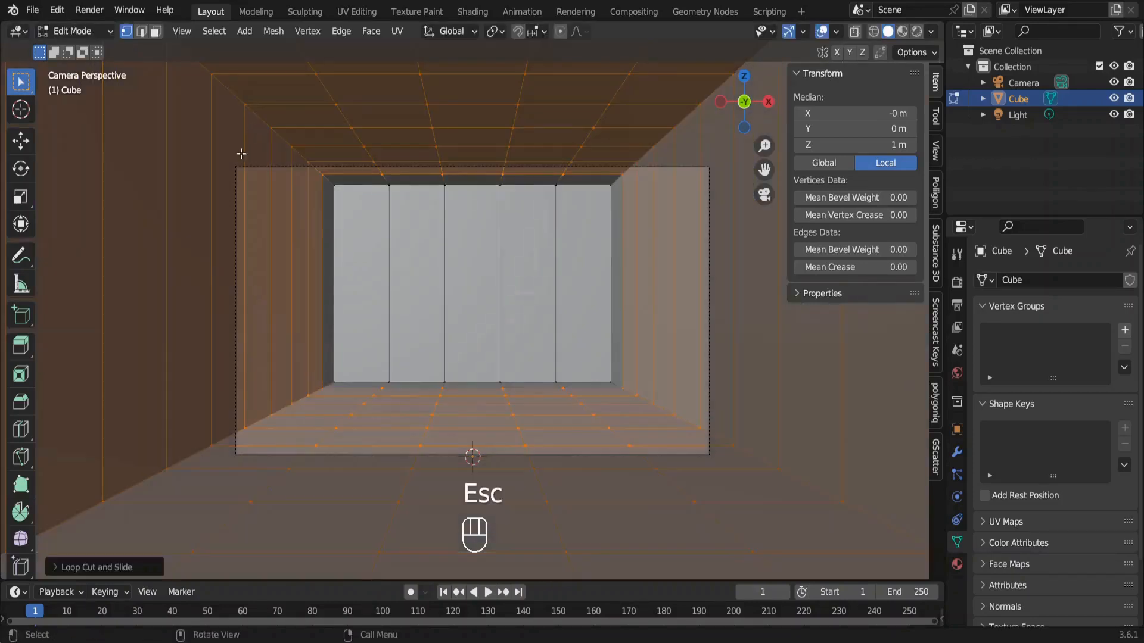
left_click(56, 569)
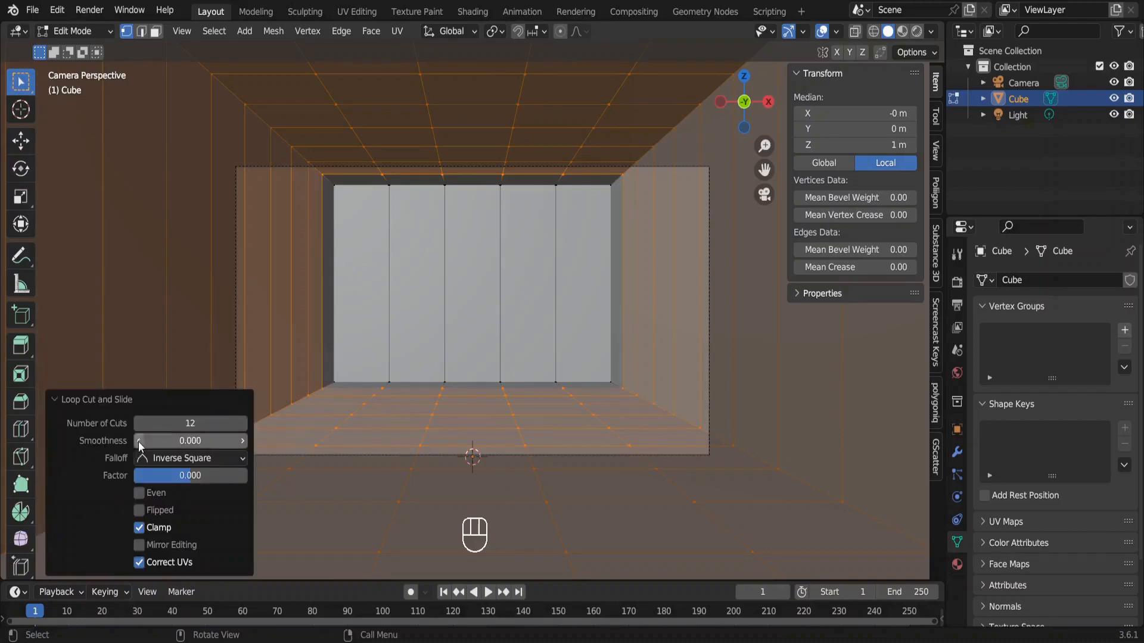
left_click(165, 417)
type("11")
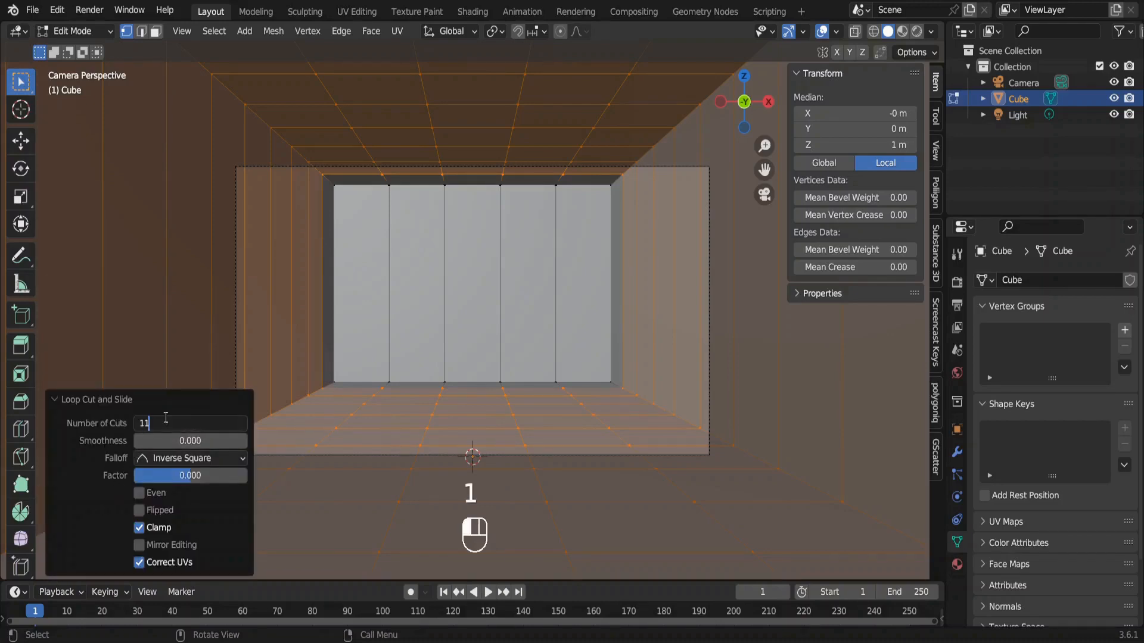
key("Return")
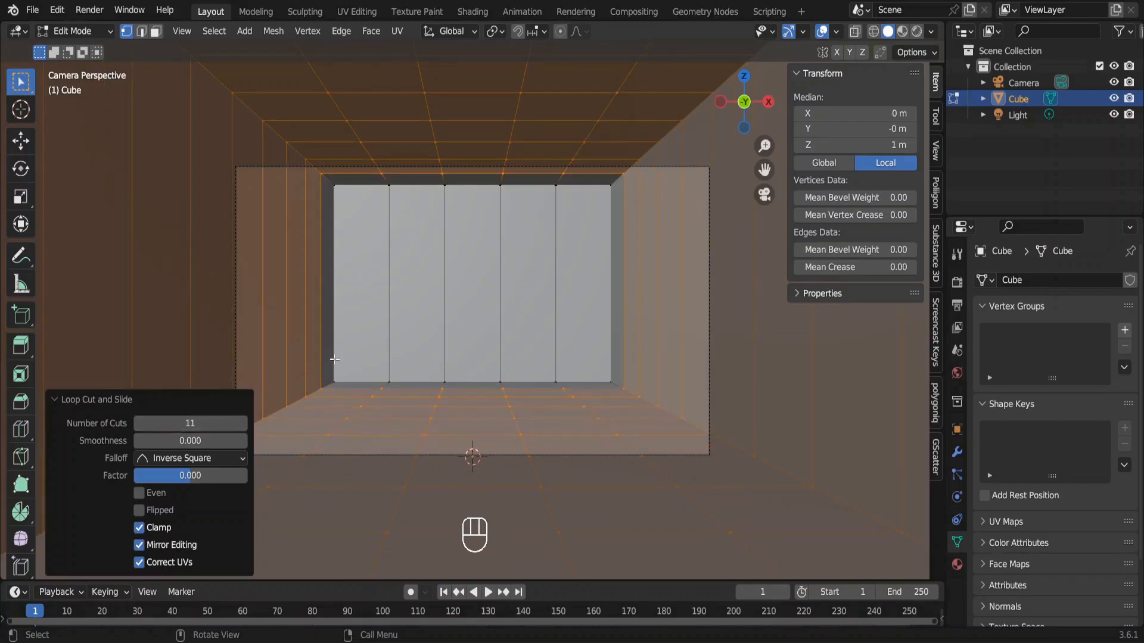
Extrude the back wall's four leftmost panels outward by 0.5 m and delete the extruded end faces to open the wall.
key("3")
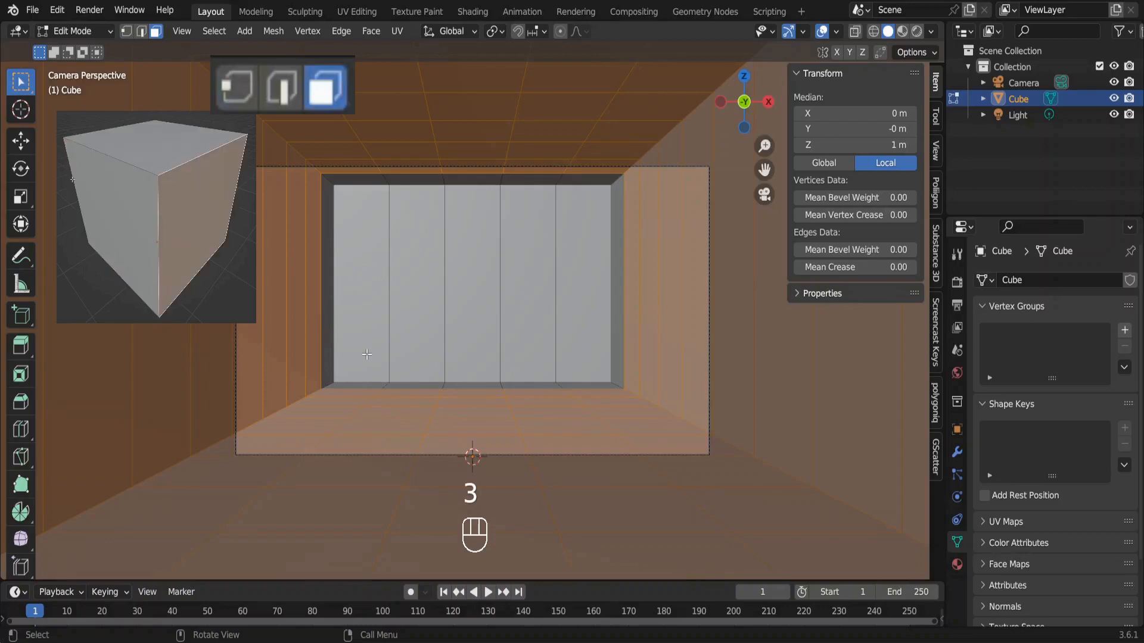
left_click(366, 317)
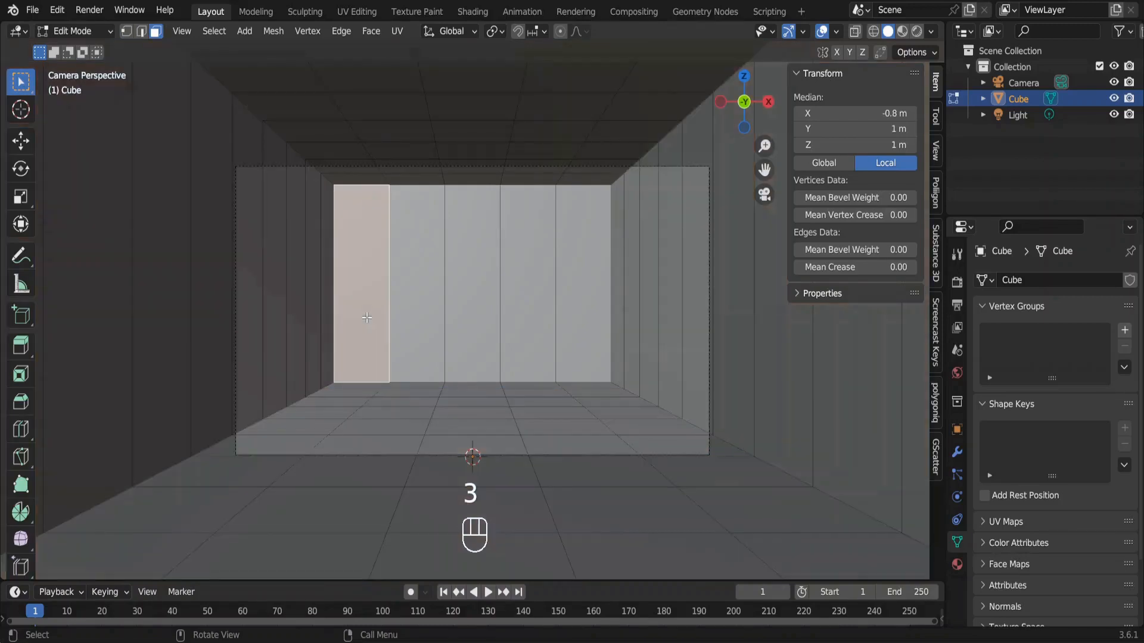
left_click(416, 303, "shift")
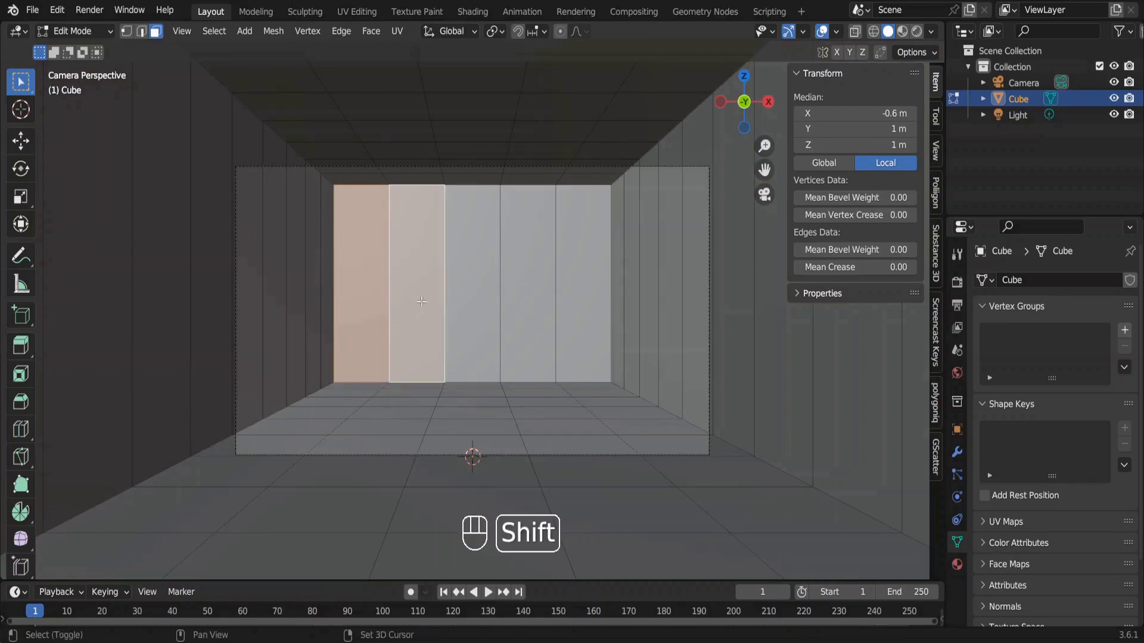
left_click(477, 290, "shift")
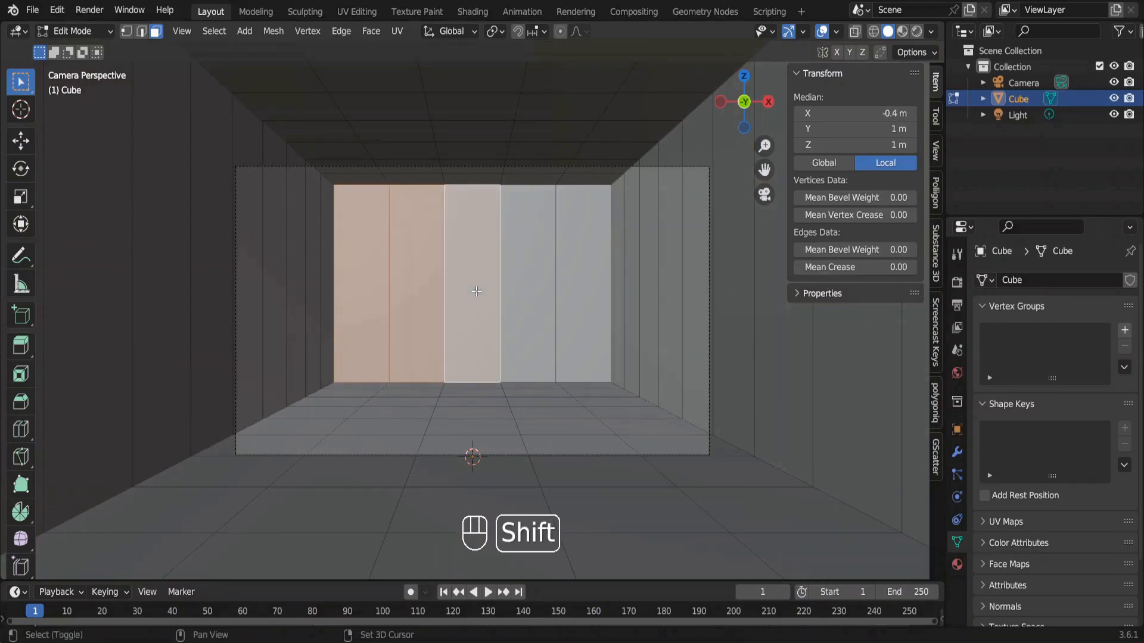
left_click(528, 290, "shift")
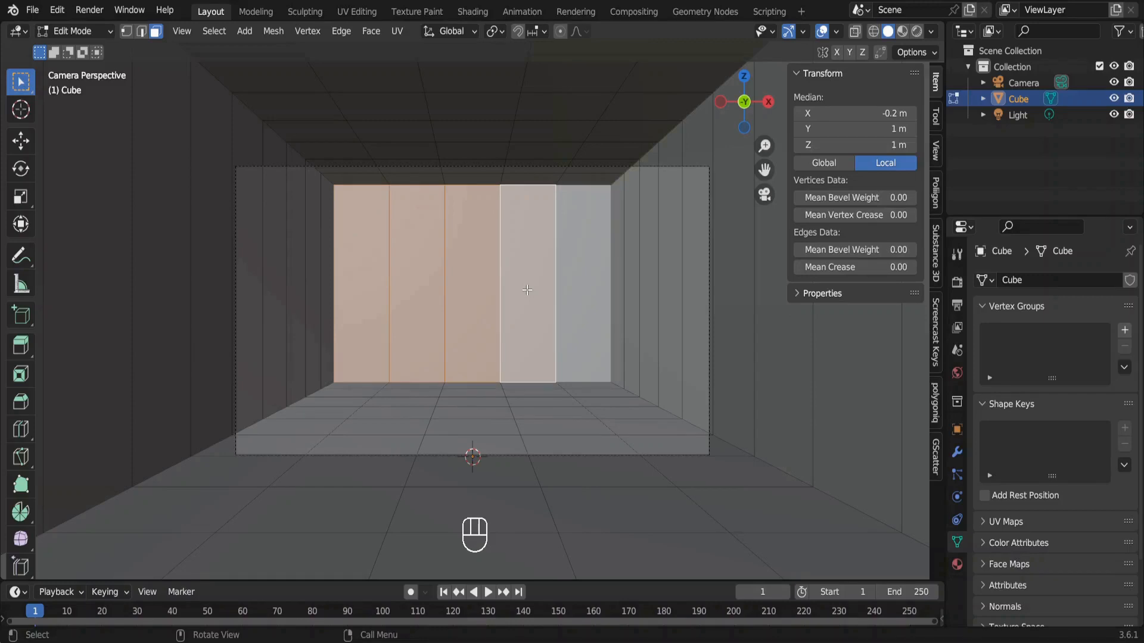
type("e.5")
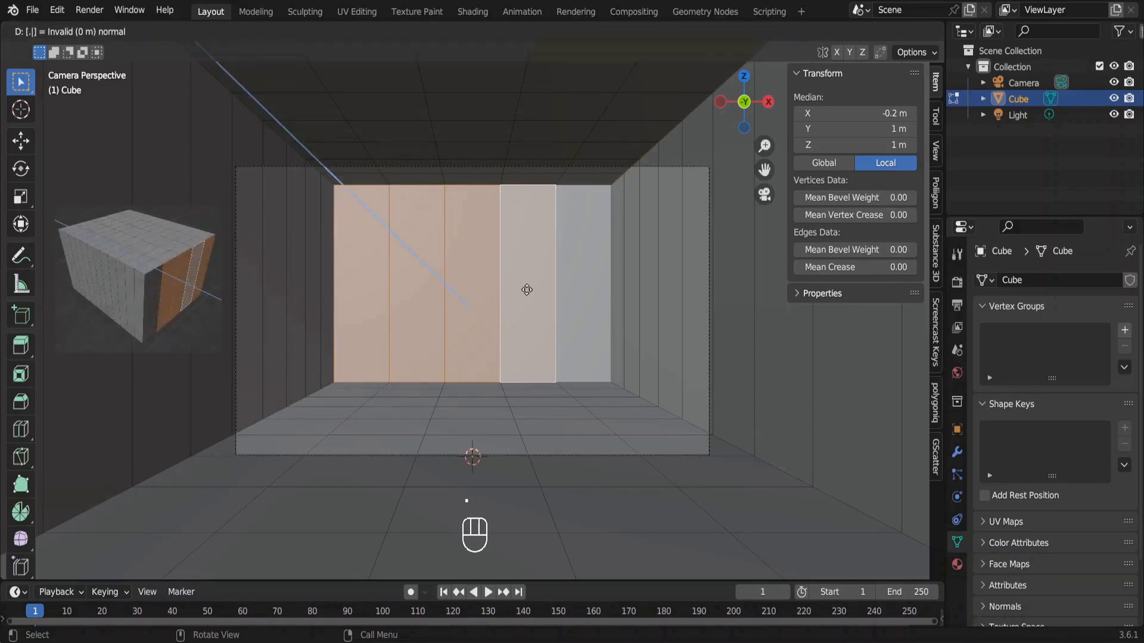
key("Return")
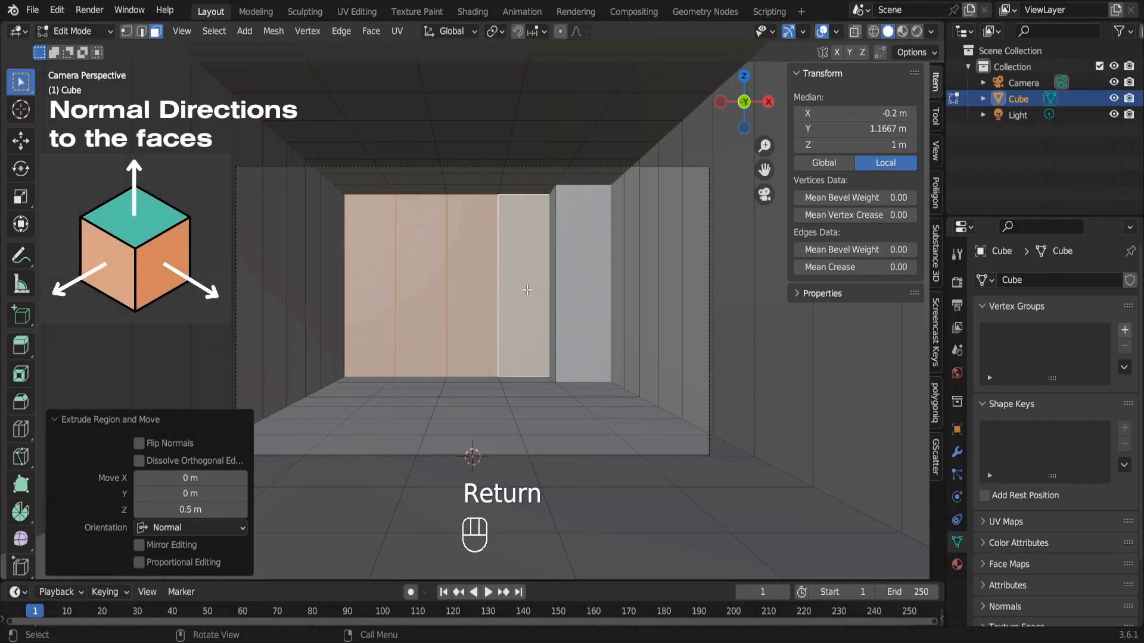
key("x")
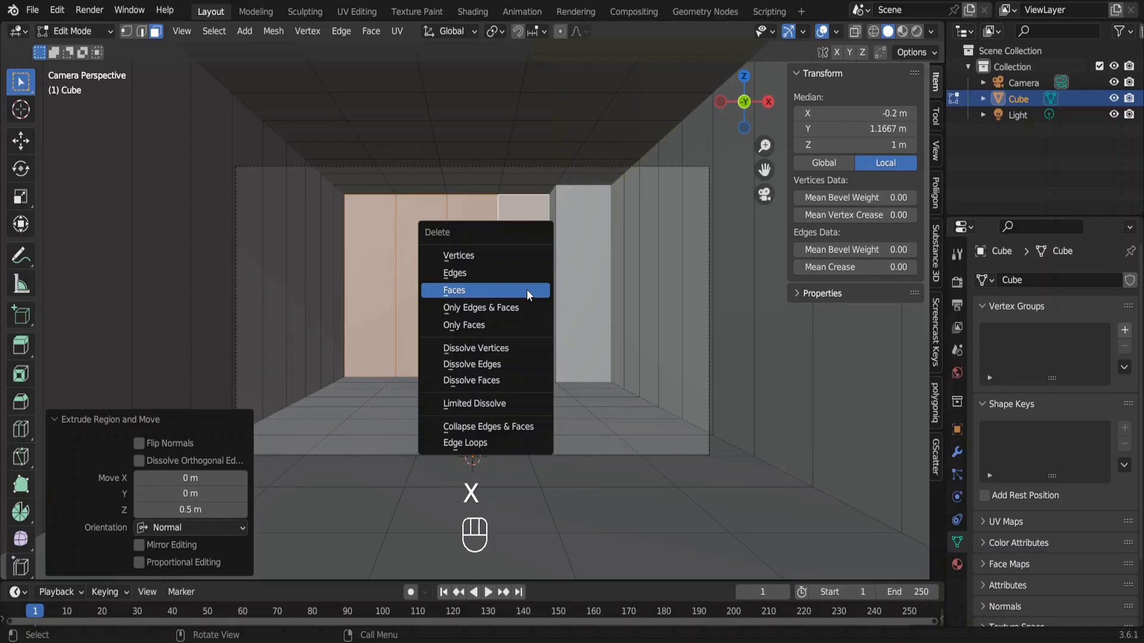
left_click(527, 290)
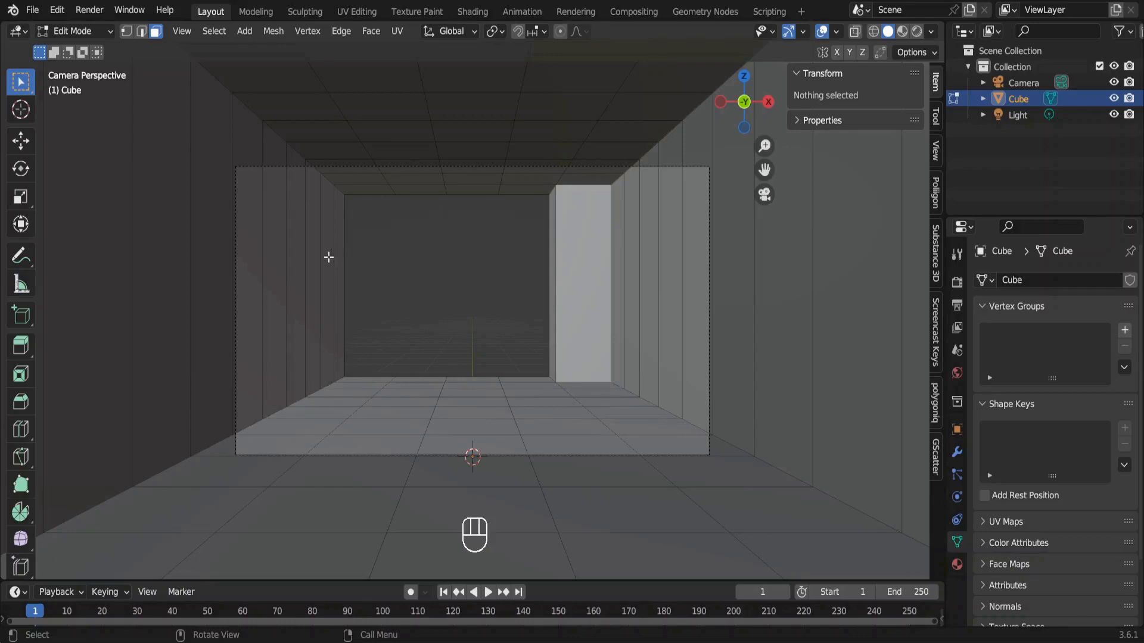
Extrude five adjacent left-wall panels, the fifth to ninth counting from the back opening, outward by 0.35 m.
left_click(277, 284)
key("KP_Decimal")
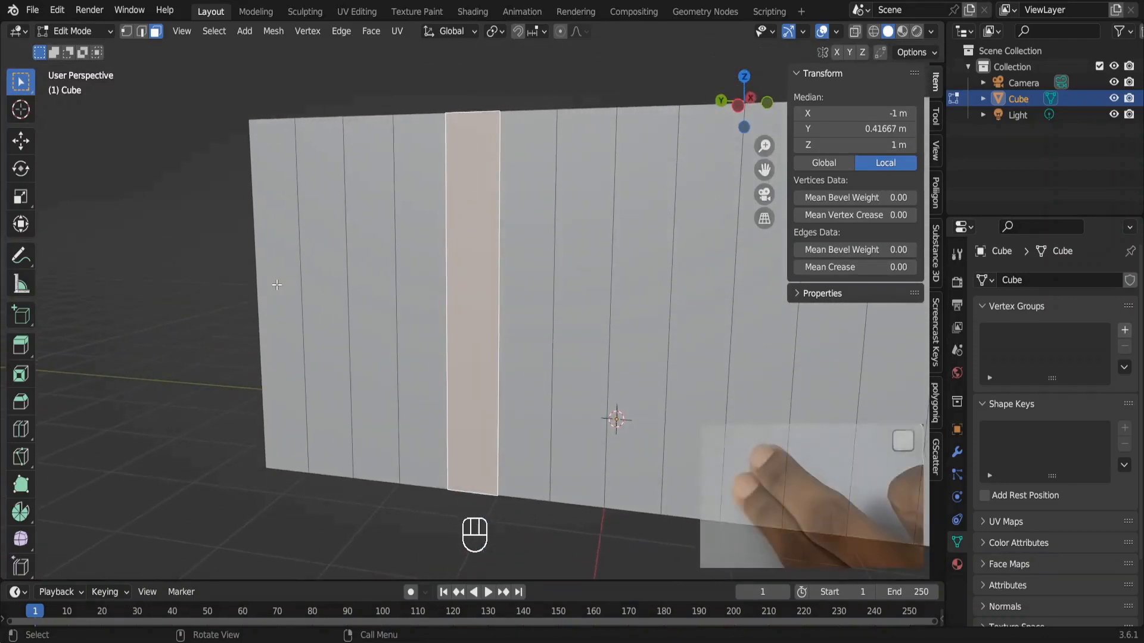
key("KP_0")
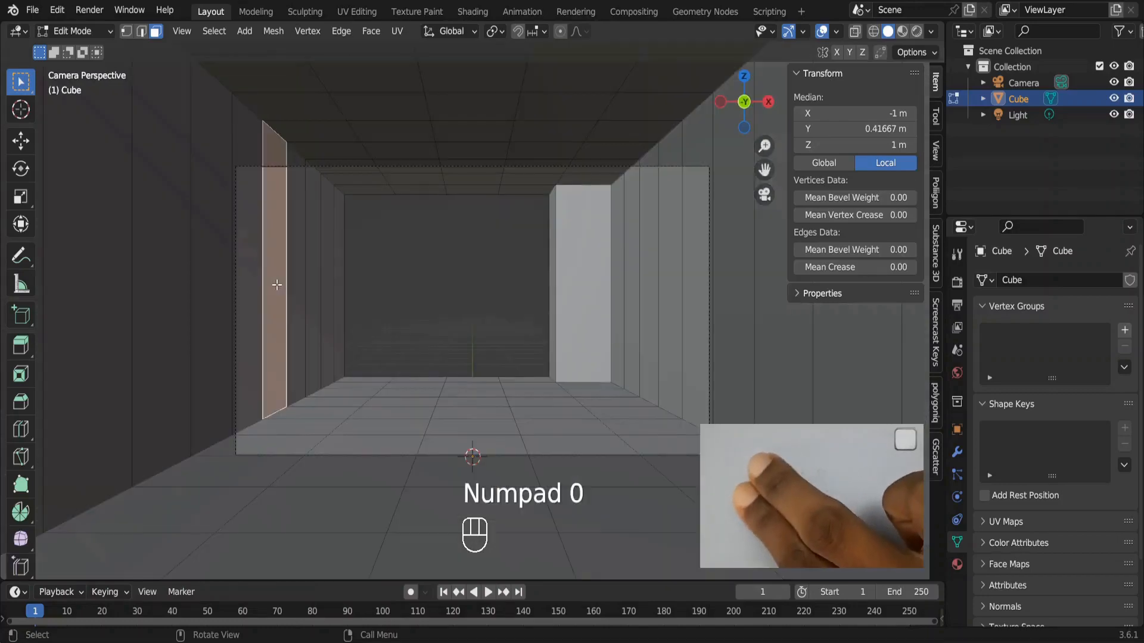
key("KP_Decimal")
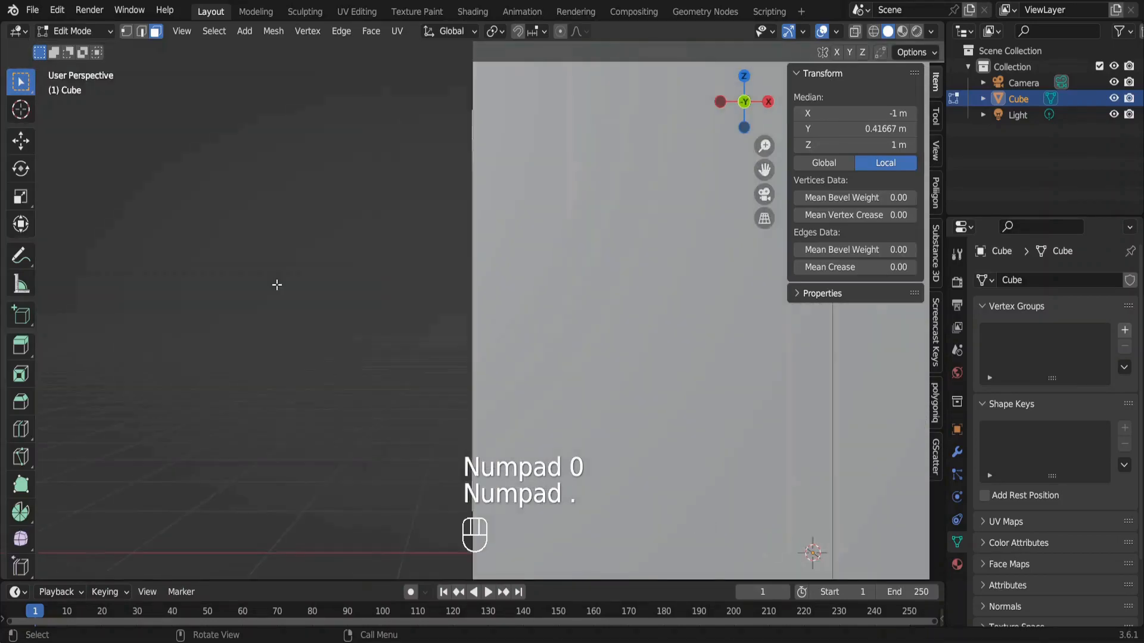
middle_click_drag(276, 283, 466, 324)
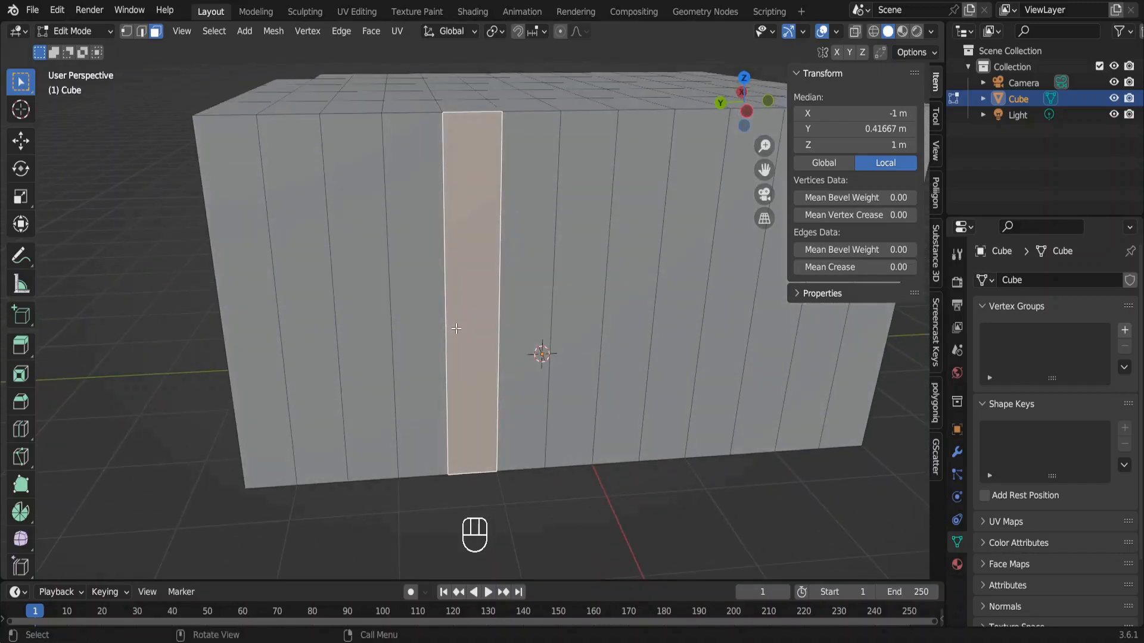
left_click(520, 298, "shift")
left_click(563, 300, "shift")
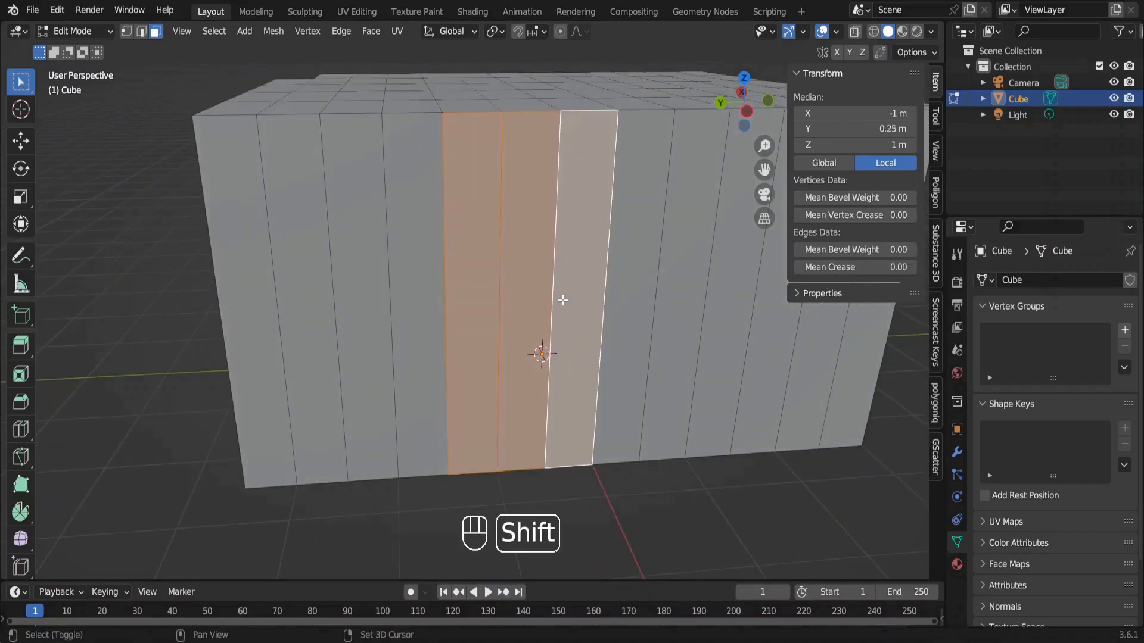
left_click(624, 301, "shift")
left_click(665, 302, "shift")
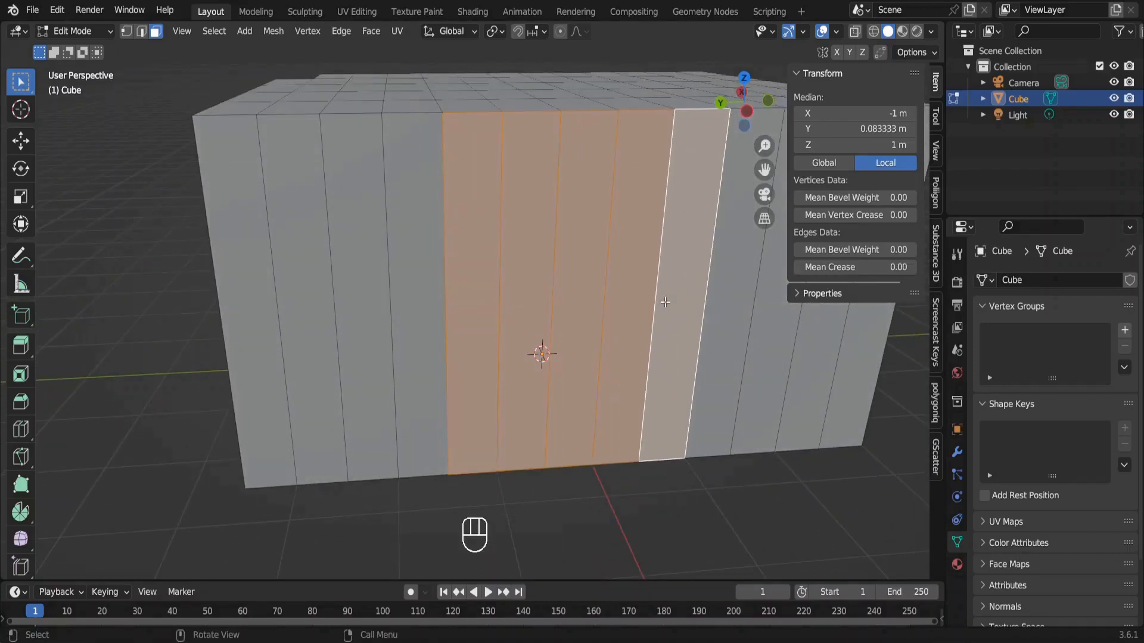
key("KP_0")
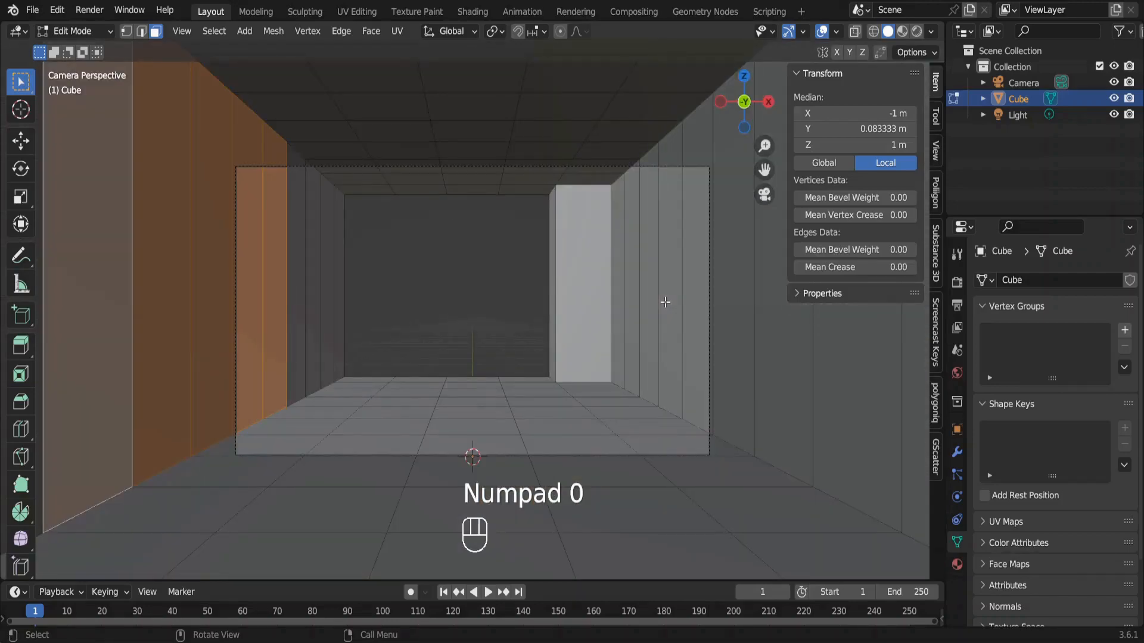
type("e")
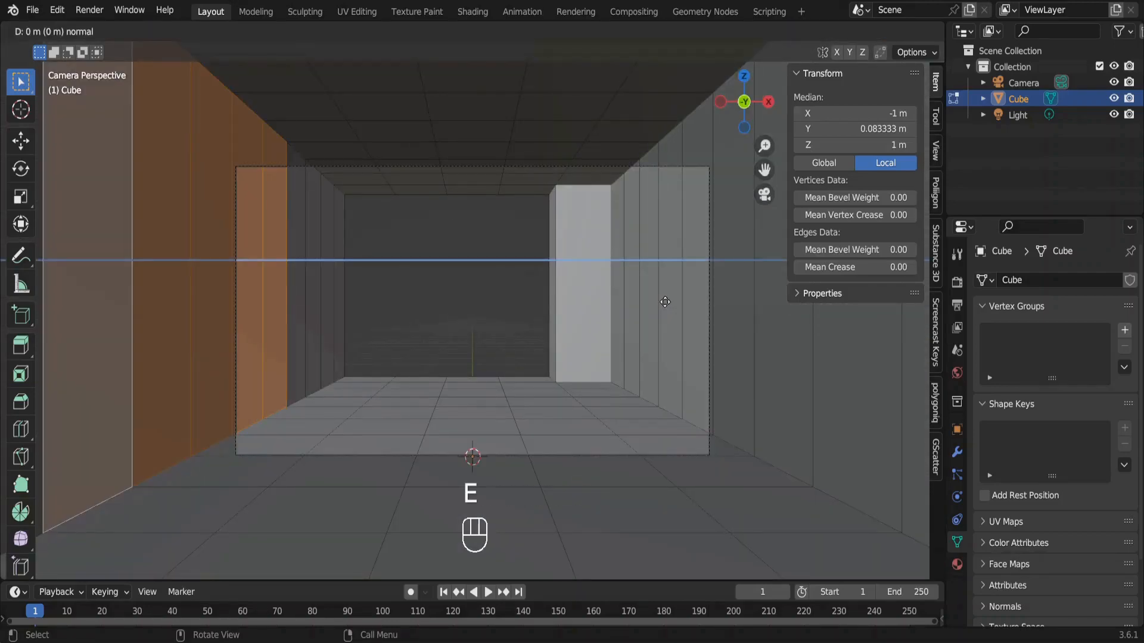
type(".35")
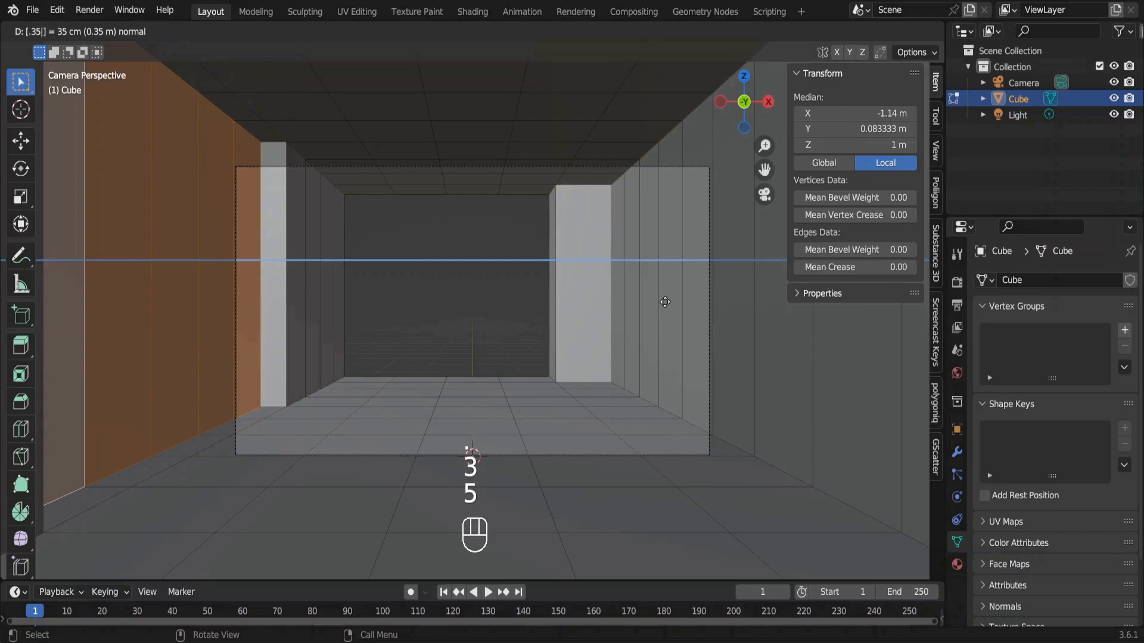
key("Return")
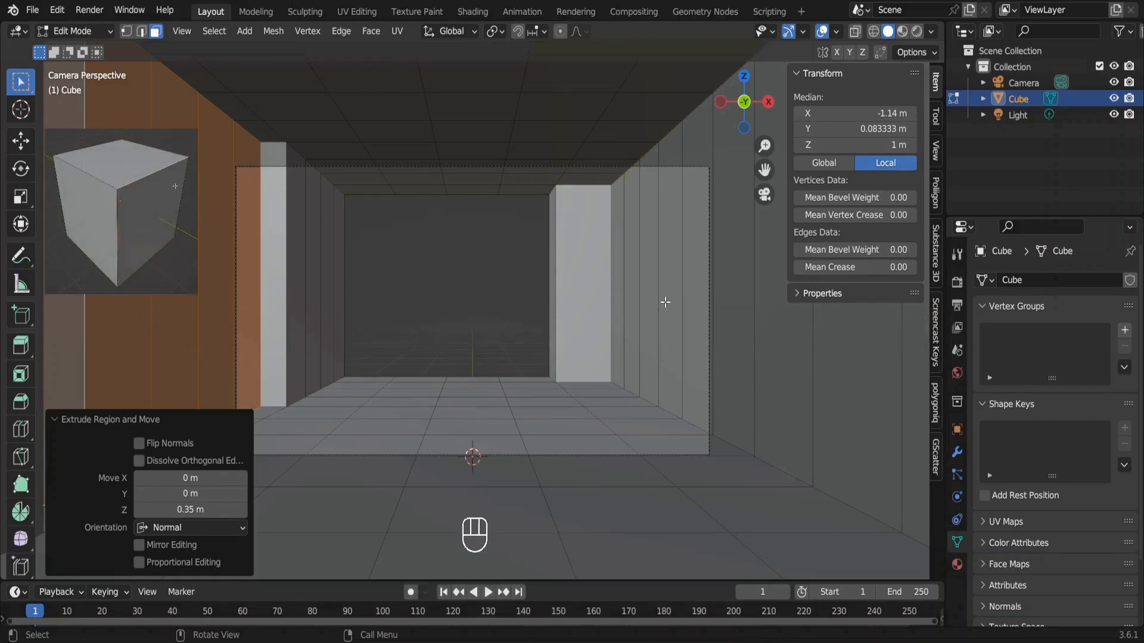
In wireframe display, extrude the four floor edges along the back opening 1.5 m outward on the Y axis.
key("2")
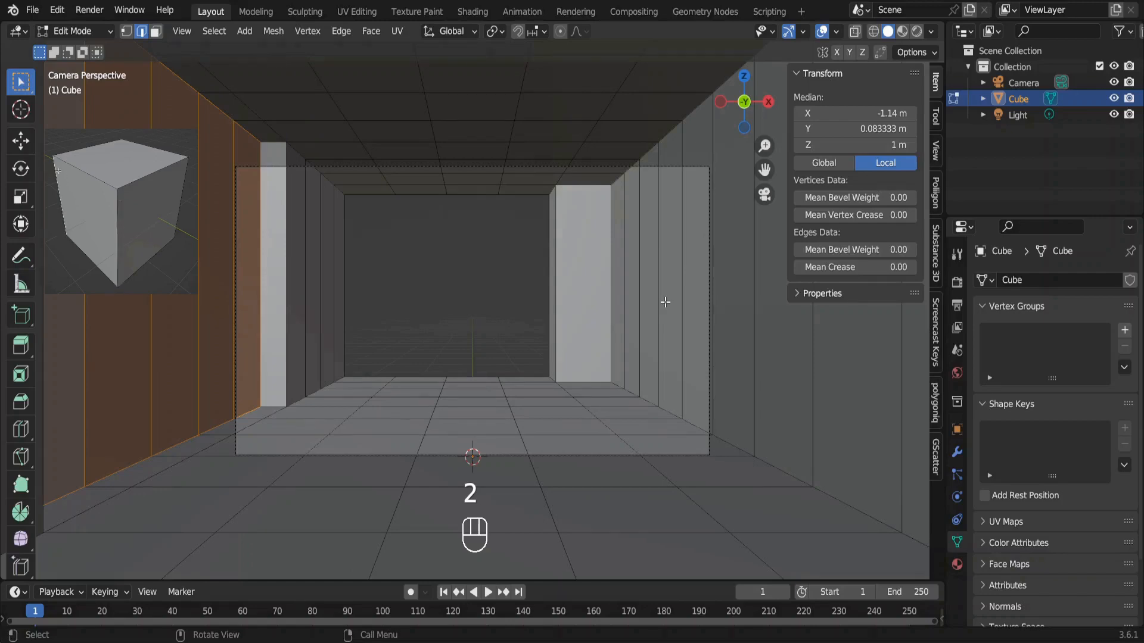
middle_click_drag(665, 302, 641, 222, "ctrl")
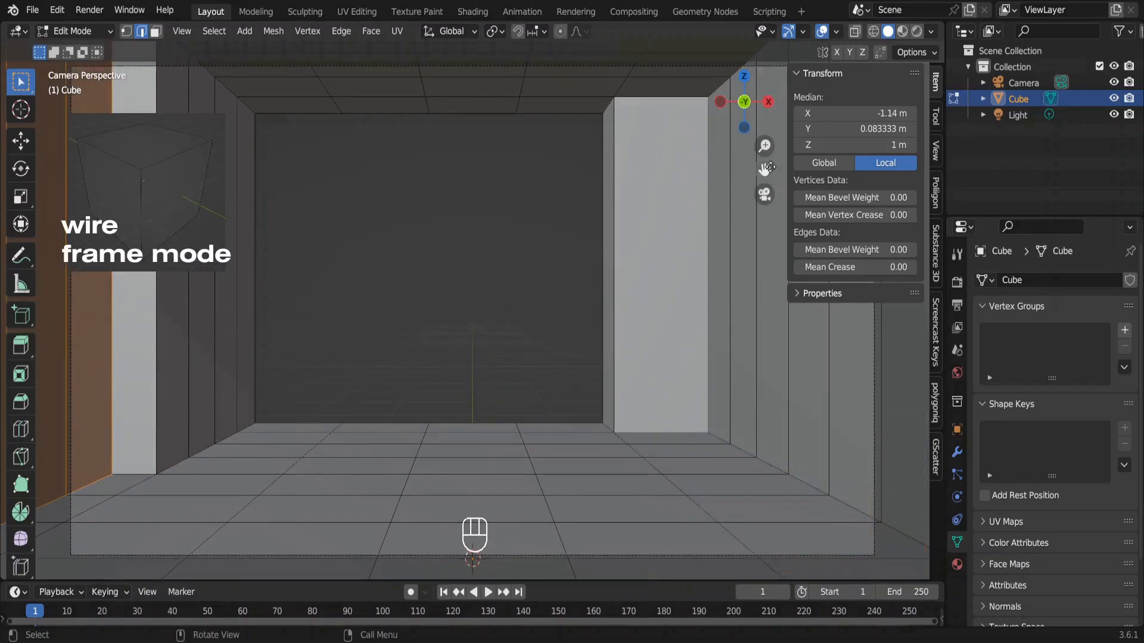
left_click(876, 30)
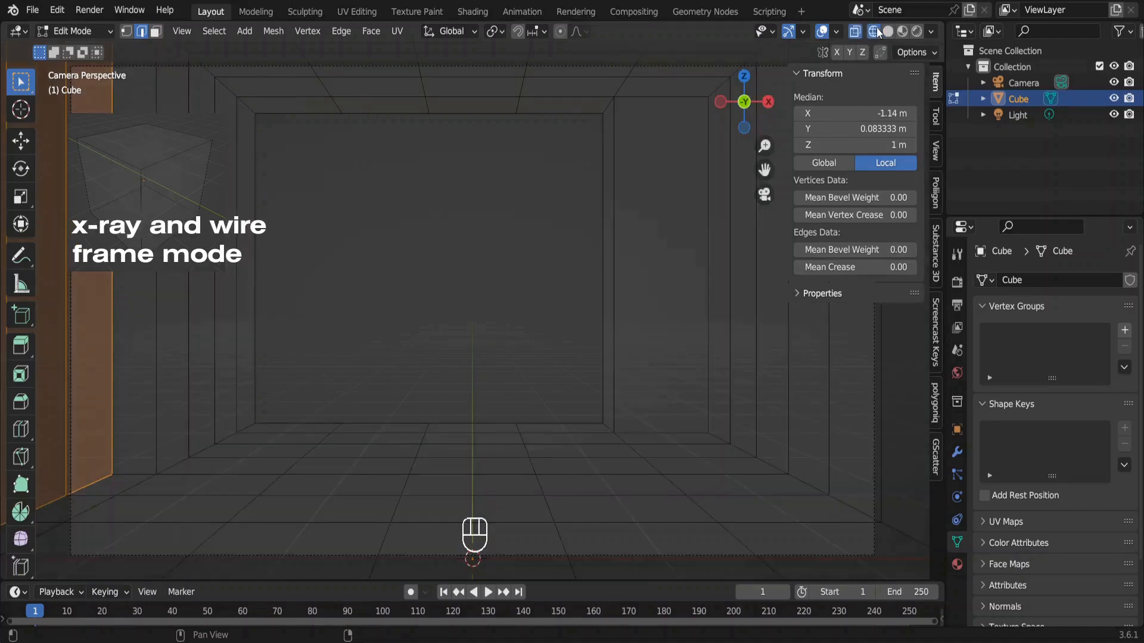
left_click(300, 423)
left_click(442, 423, "shift")
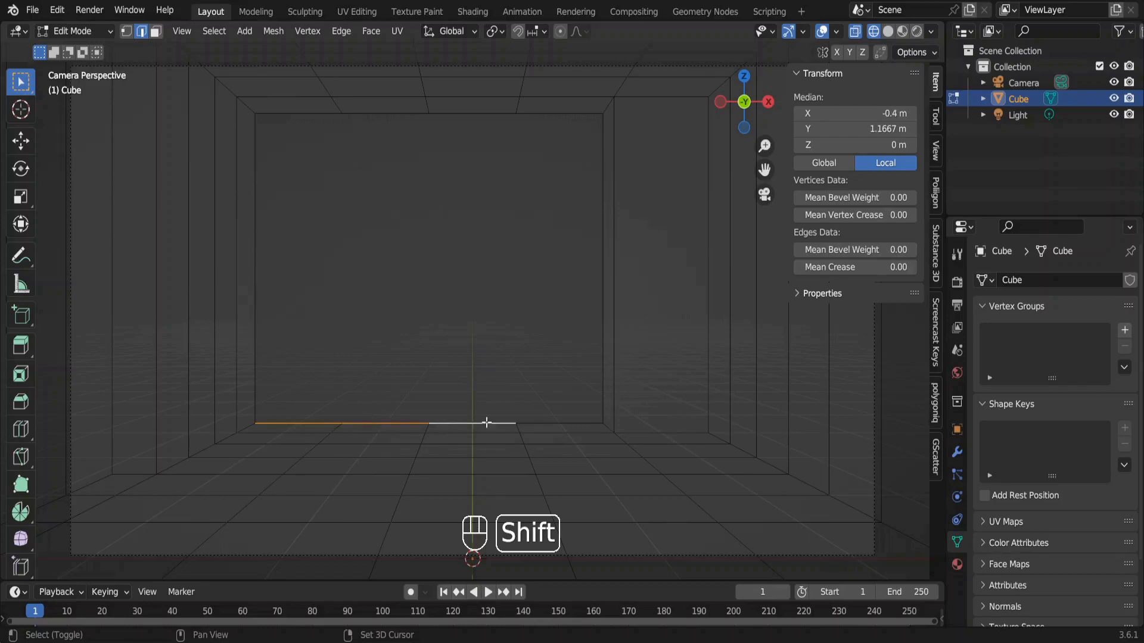
left_click(539, 426, "shift")
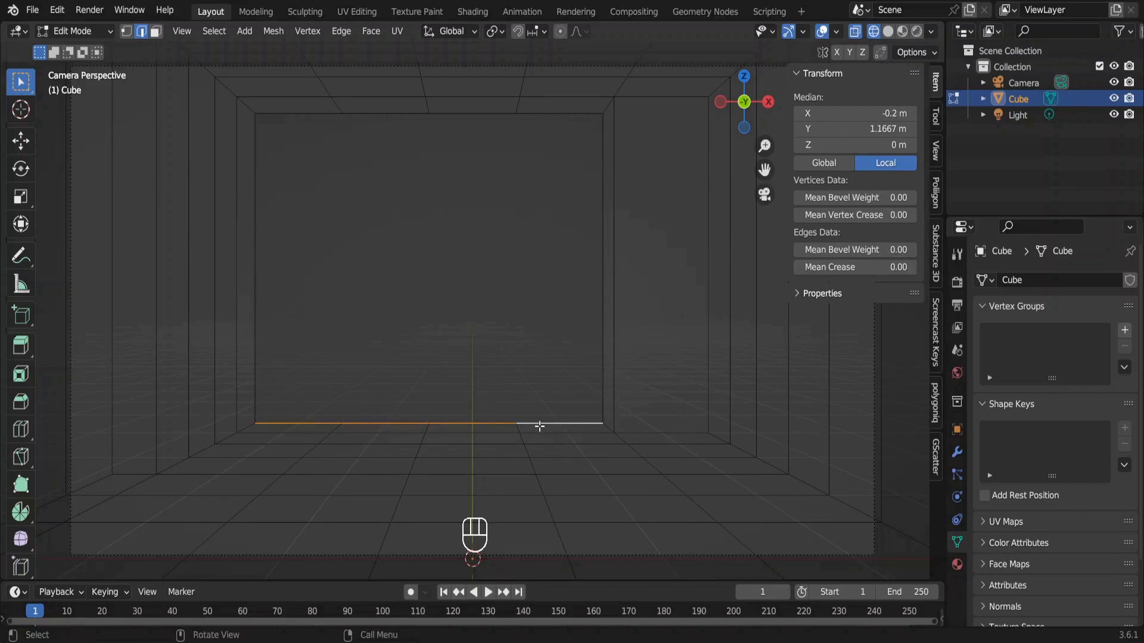
key("e")
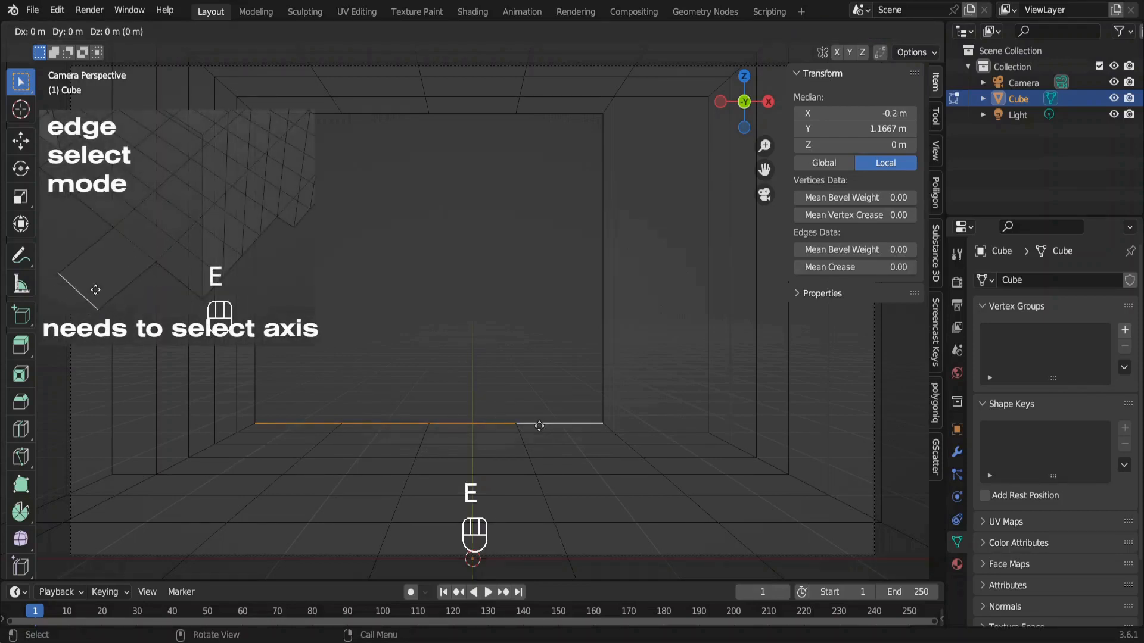
key("y")
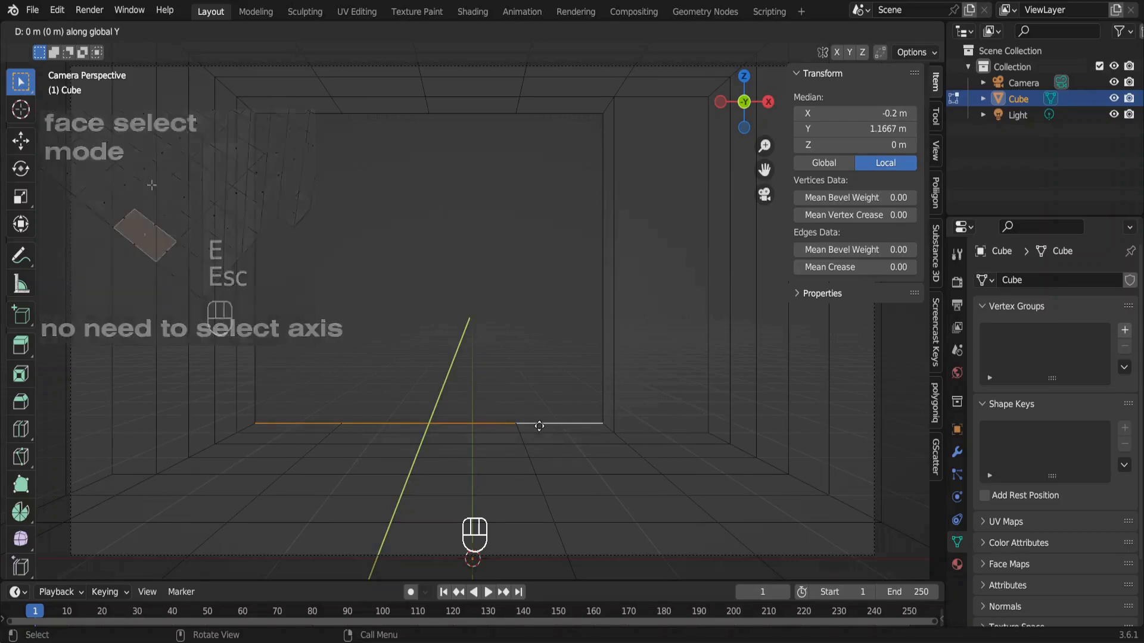
type("1.")
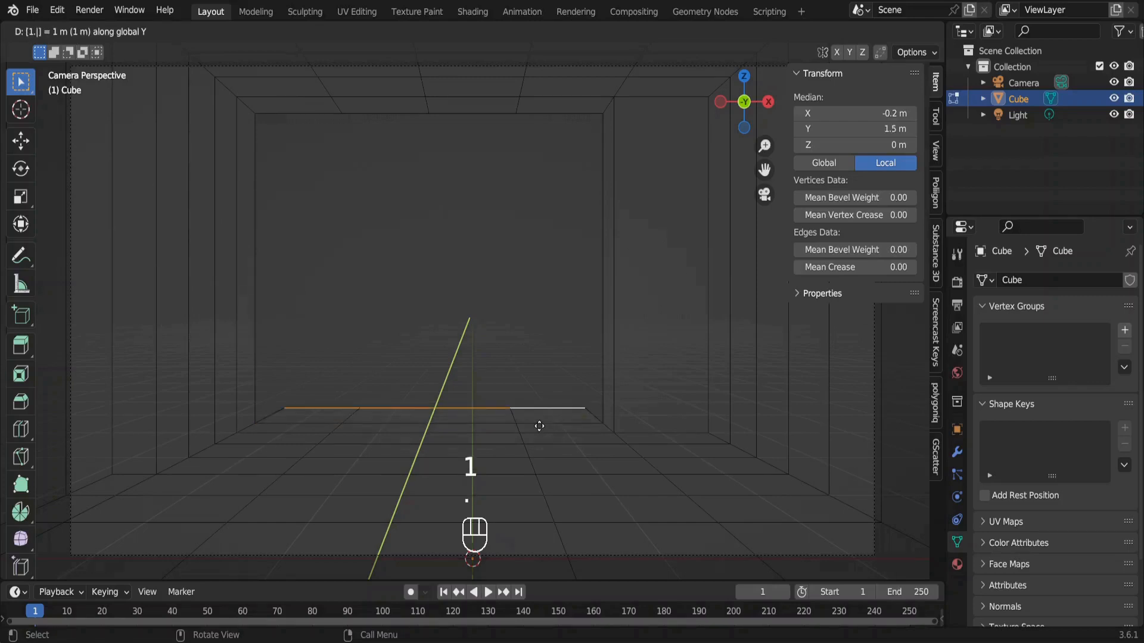
type("5")
key("Return")
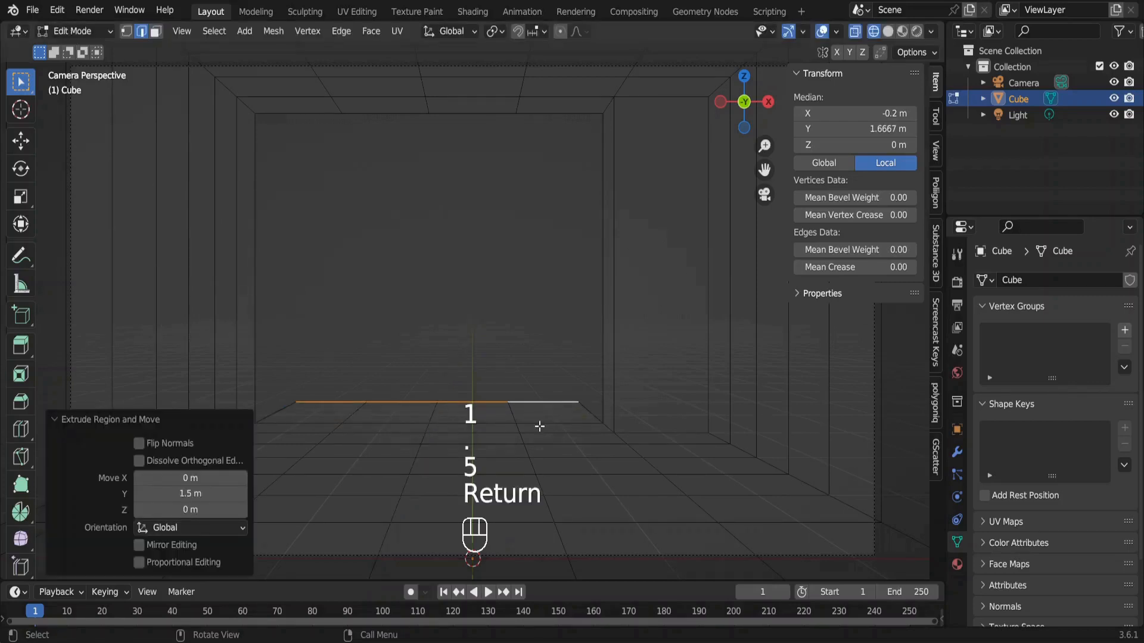
Extrude the outer edges on the three open sides of the floor extension 0.85 m up on the Z axis.
left_click(545, 410, "shift")
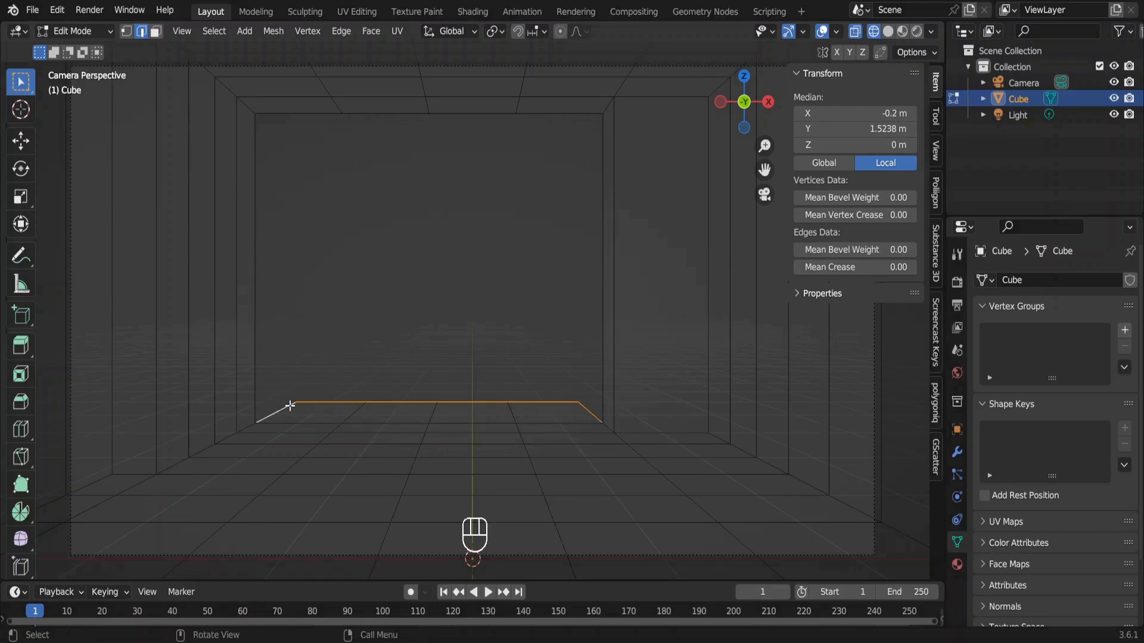
type("ez.85")
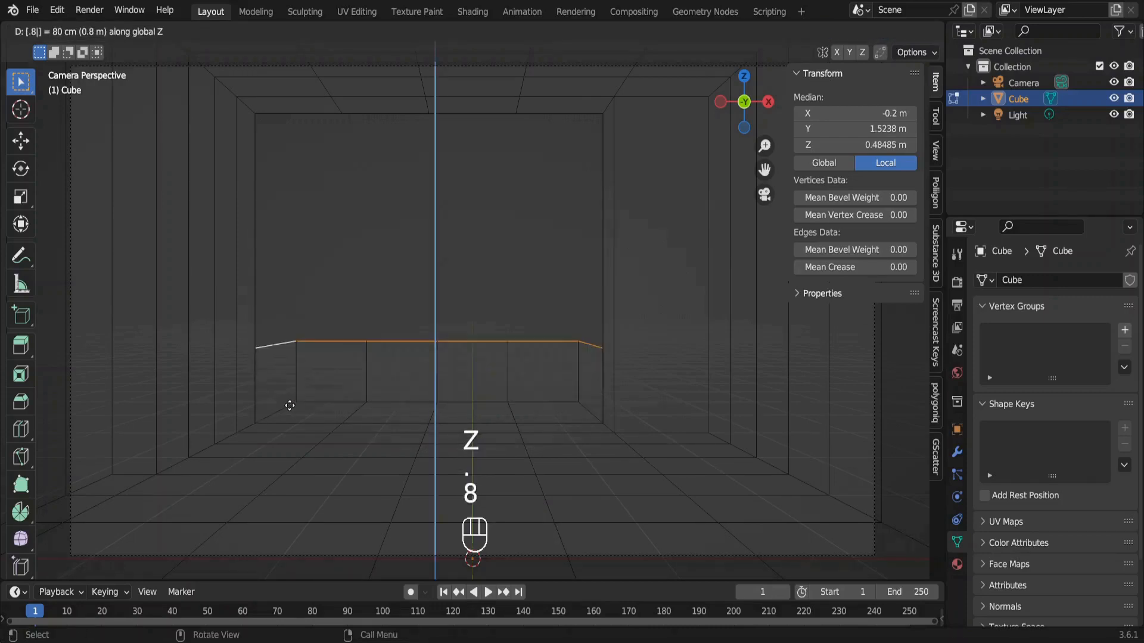
key("Return")
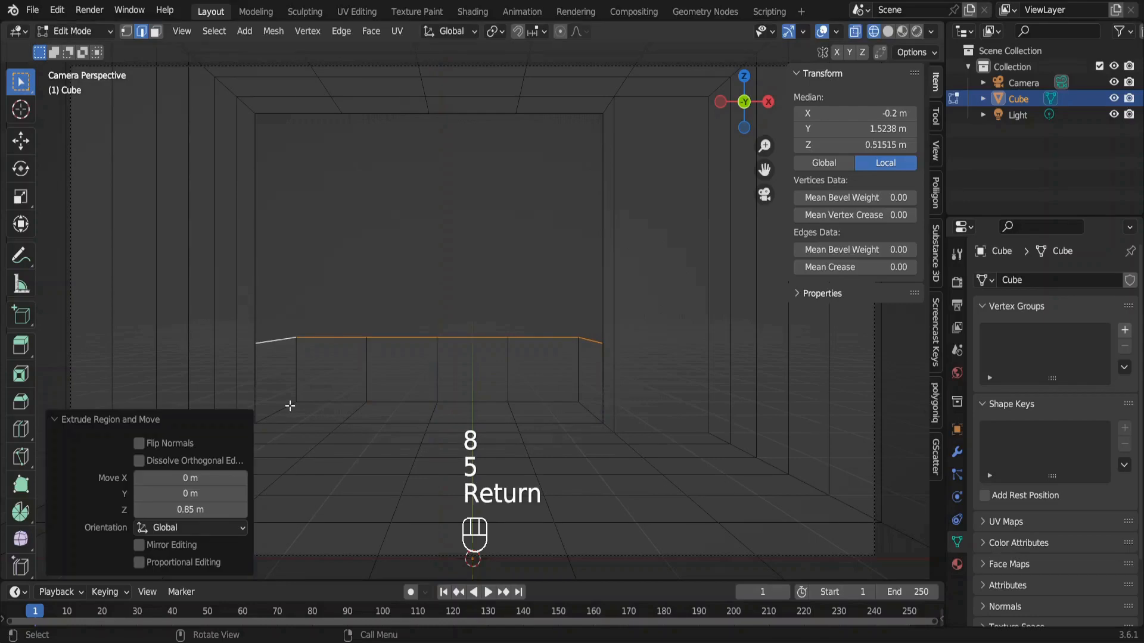
Apply the room object's scale in Object Mode.
key("Tab")
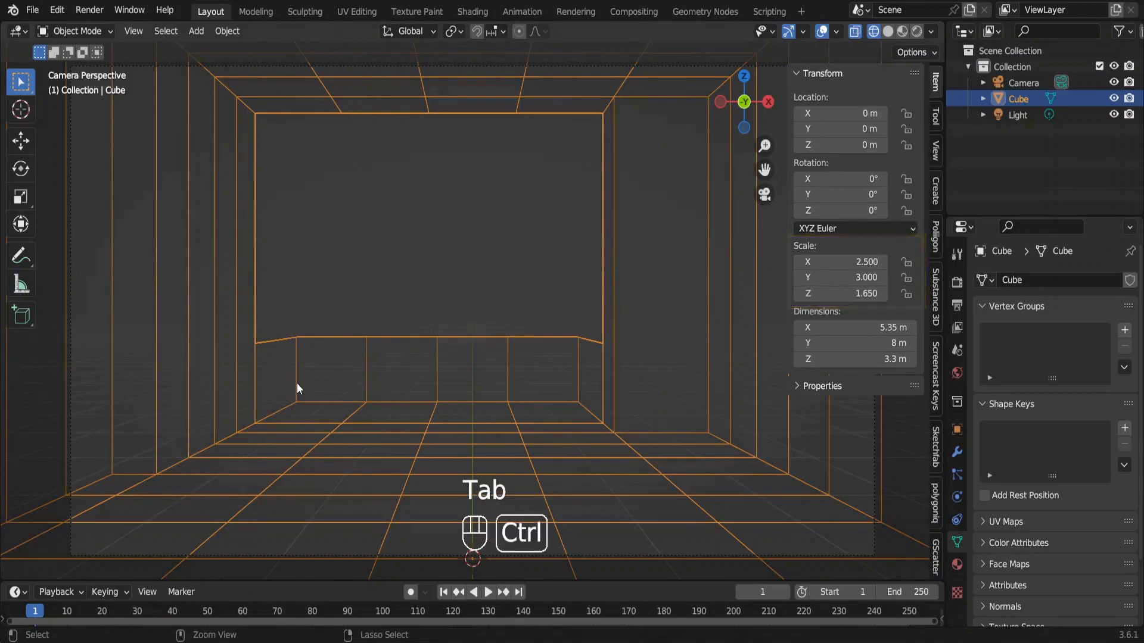
key("ctrl+a")
left_click(297, 384)
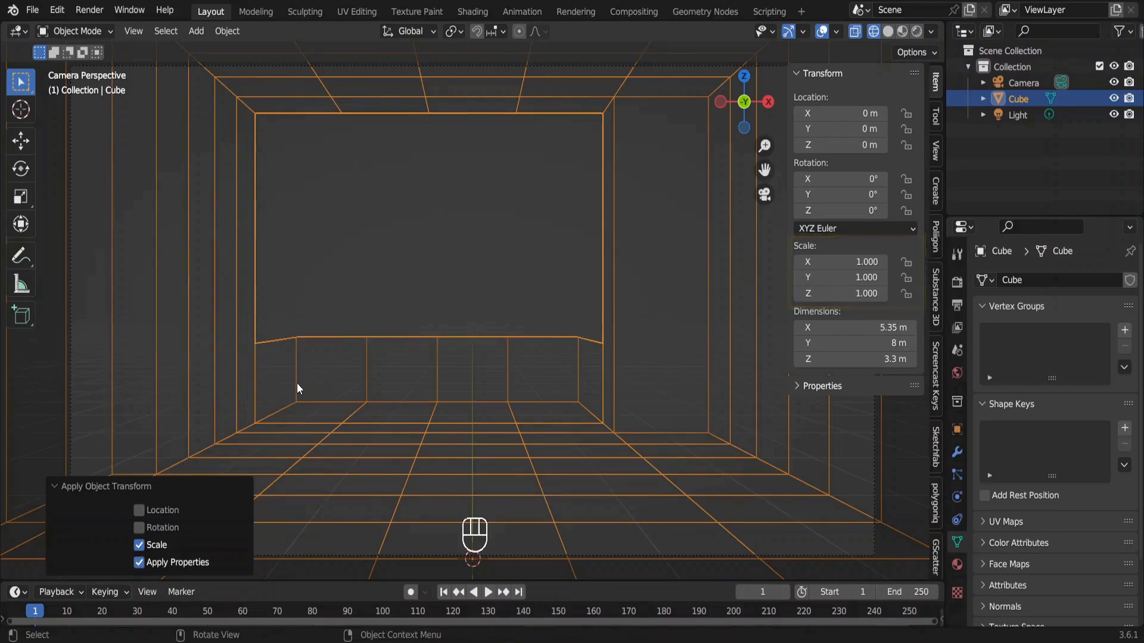
Bevel the five vertical edges along the balcony's far railing panel with a width of 0.01 m.
key("Tab")
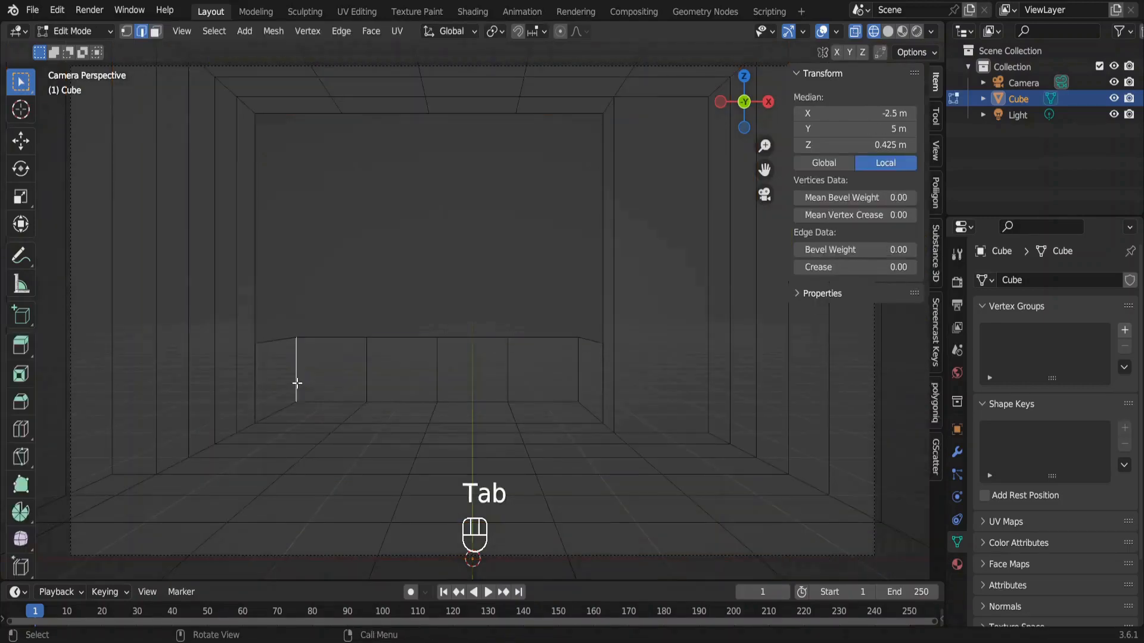
left_click(366, 375, "shift")
left_click(436, 370, "shift")
left_click(507, 368, "shift")
left_click(578, 368, "shift")
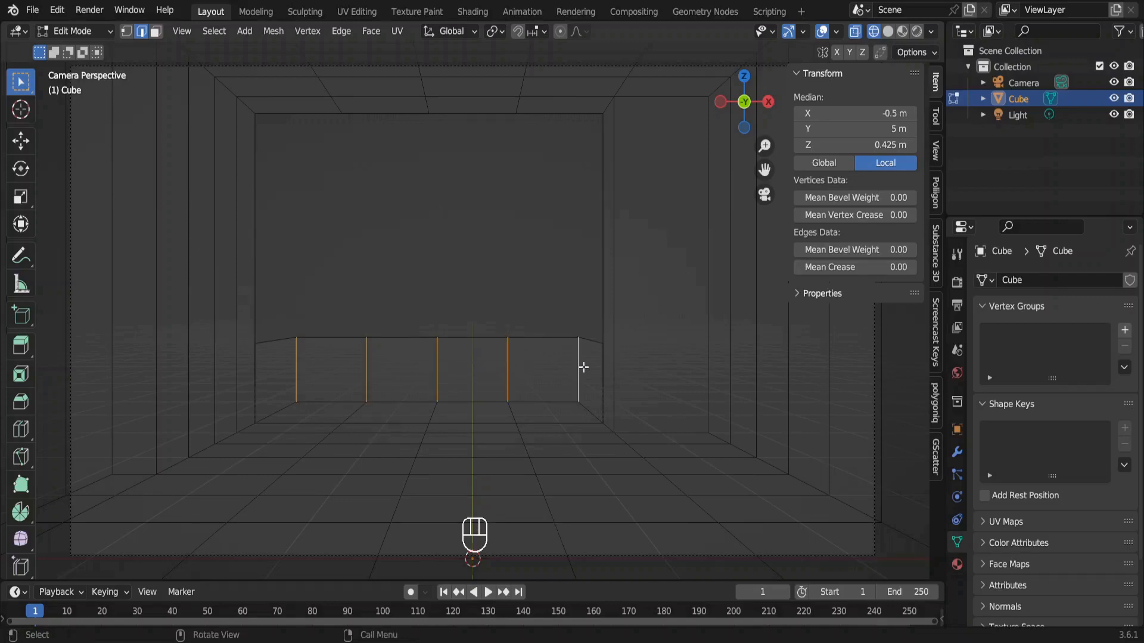
key("ctrl+b")
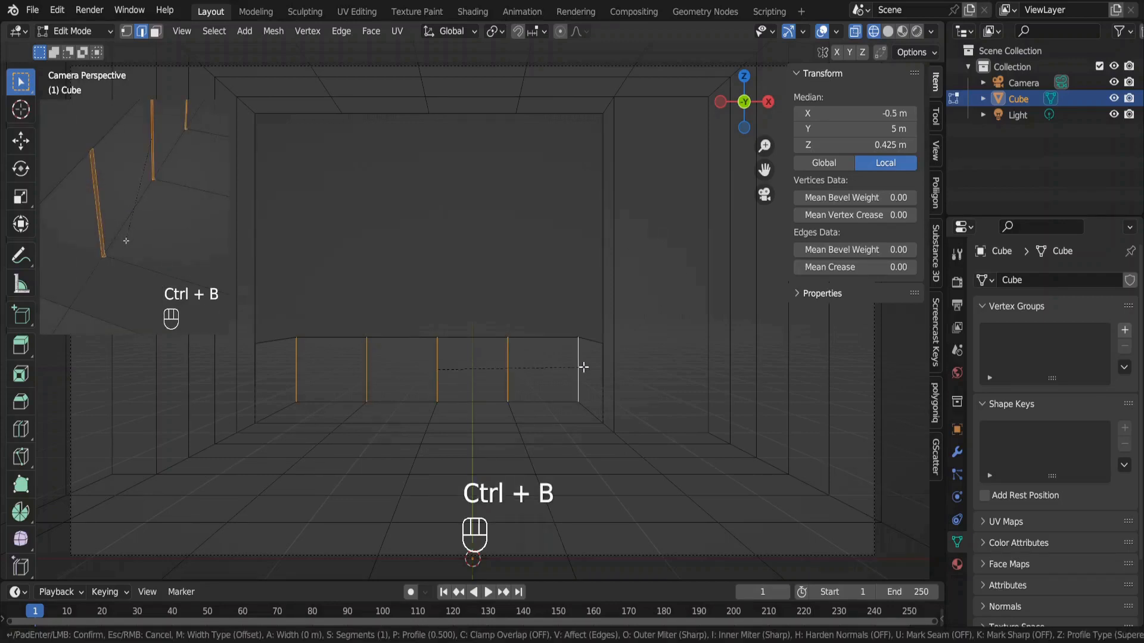
left_click(587, 368)
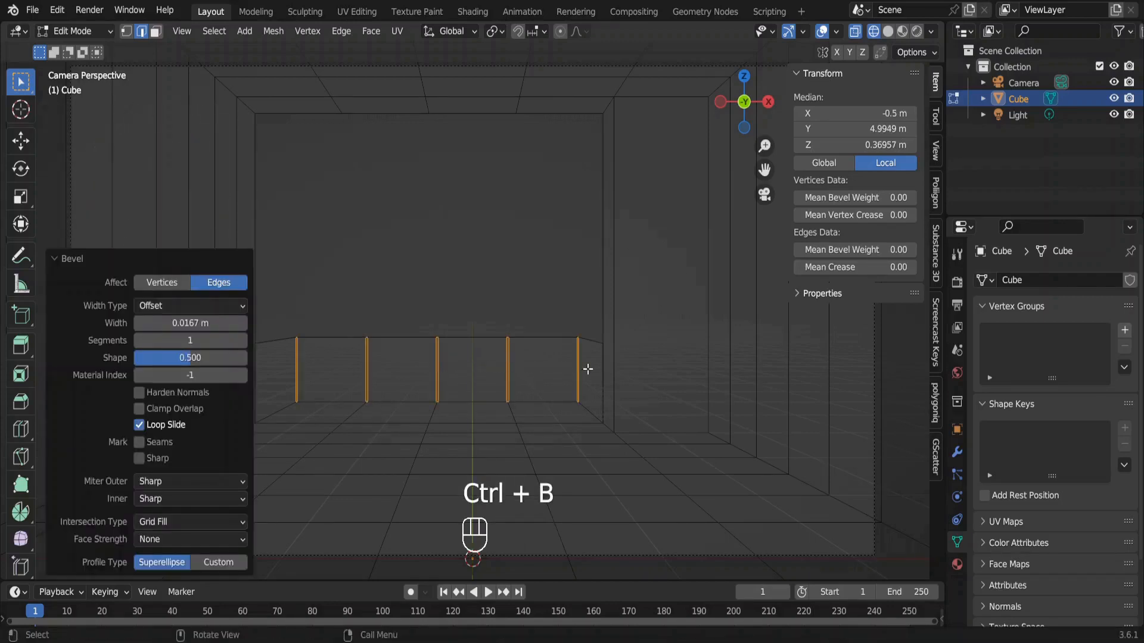
left_click(202, 323)
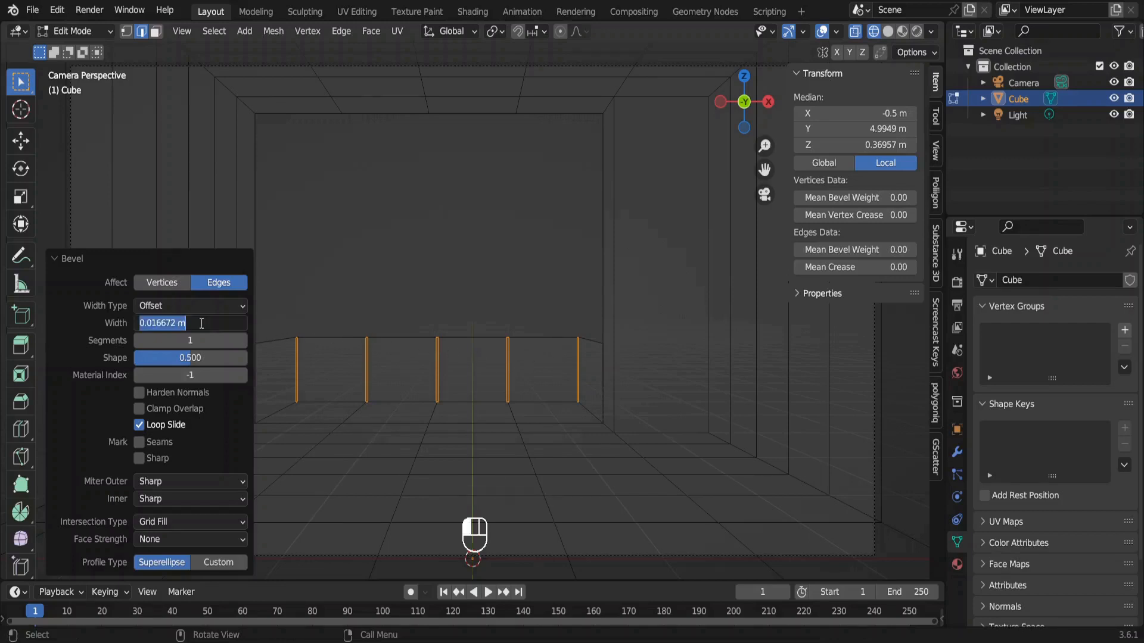
type(".01")
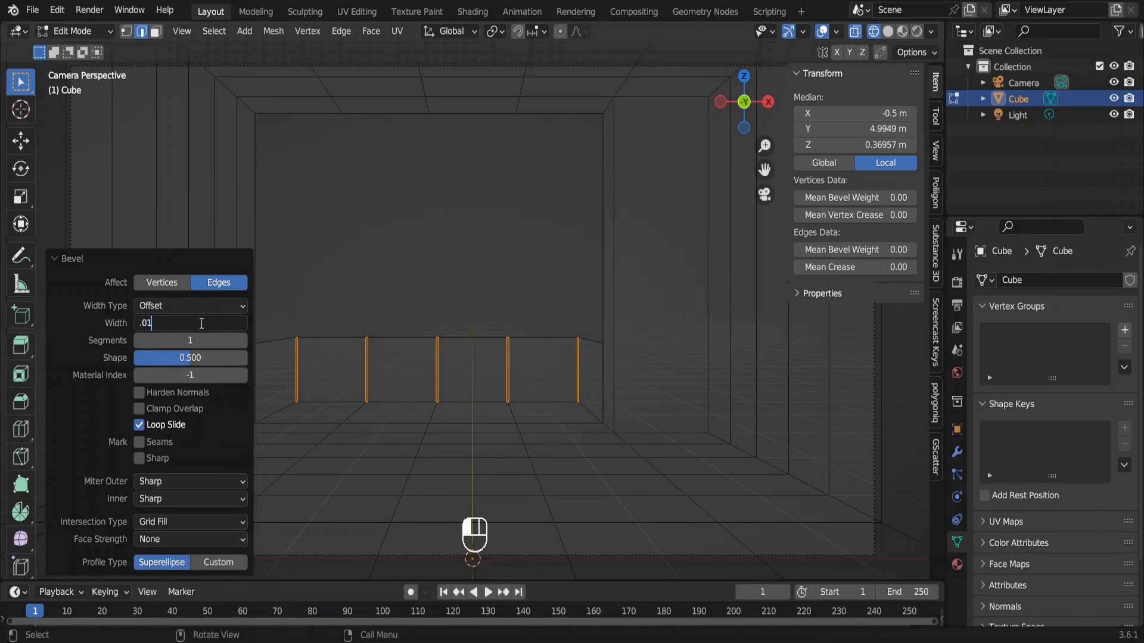
key("Return")
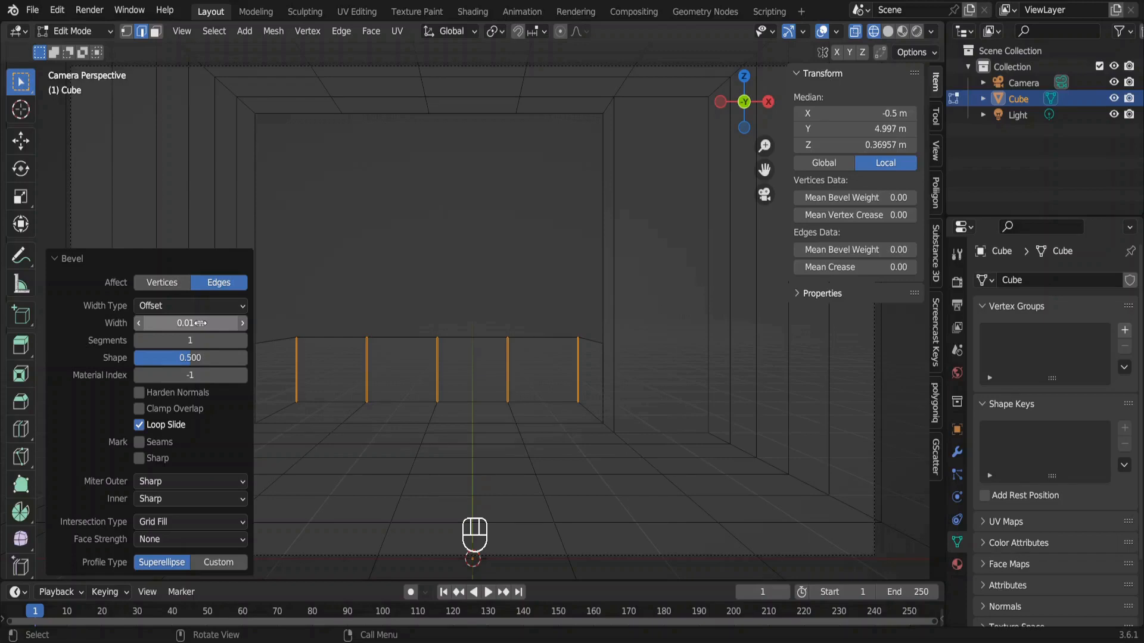
Delete the five narrow vertical faces created by the bevel in the far railing, leaving gaps between the panels.
key("3")
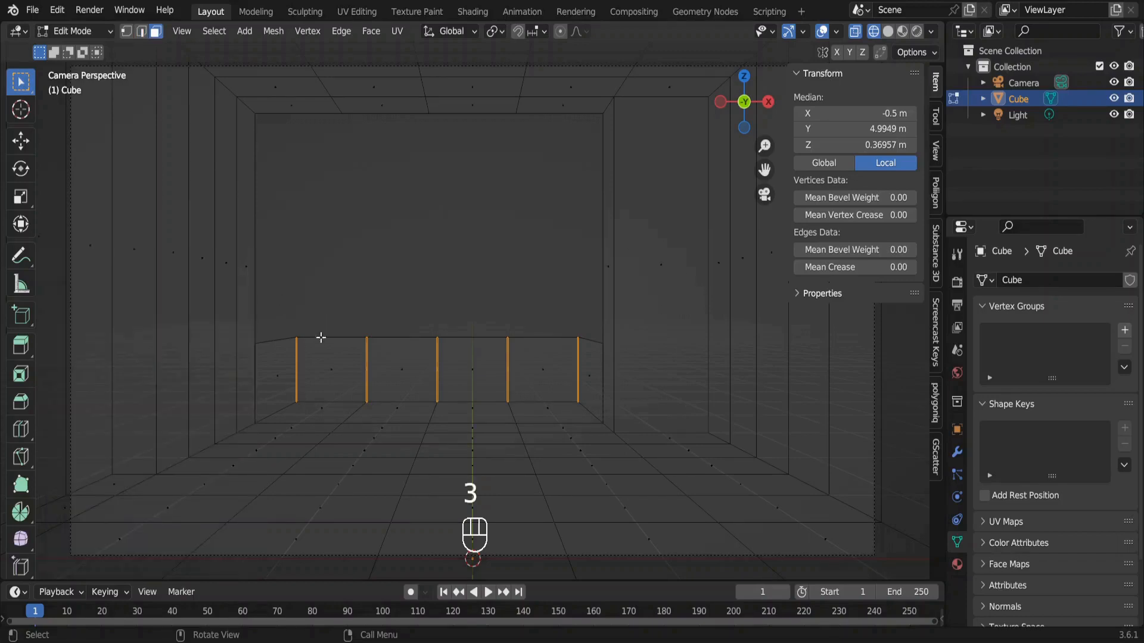
key("KP_Decimal")
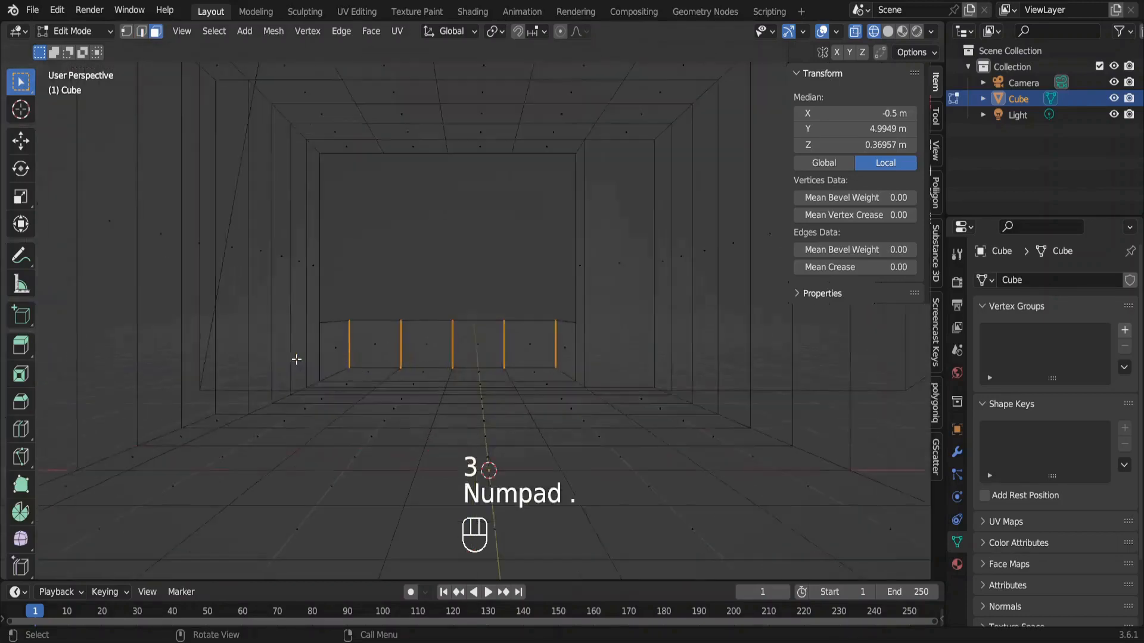
middle_click_drag(297, 360, 380, 353)
scroll(465, 344, "up", 8)
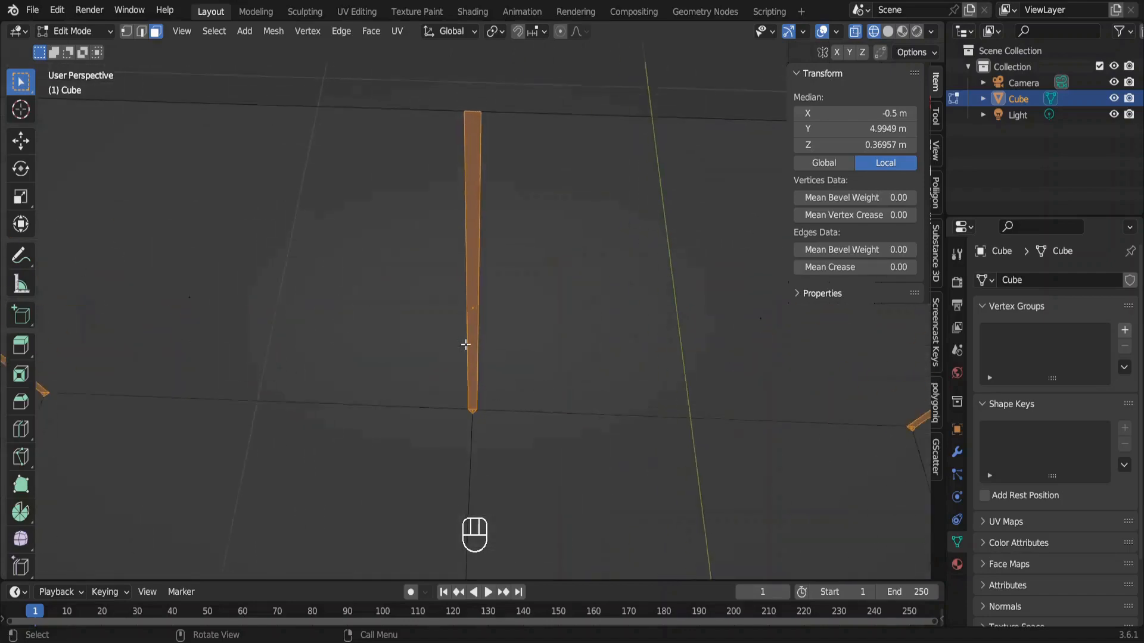
scroll(465, 344, "down", 3, "shift")
scroll(465, 344, "up", 2)
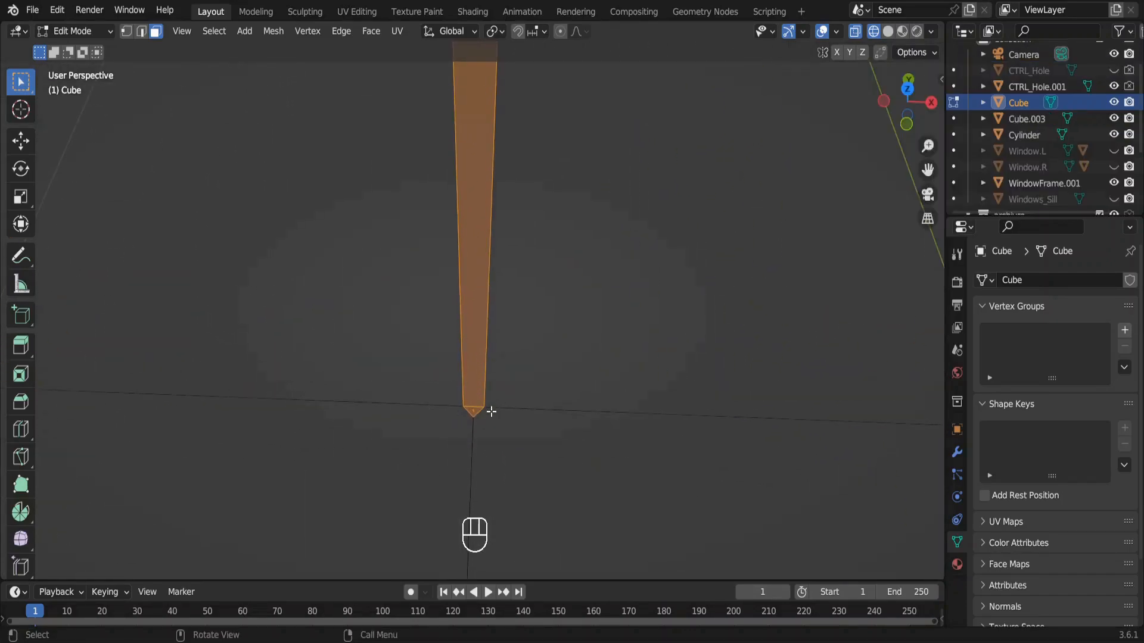
key("KP_0")
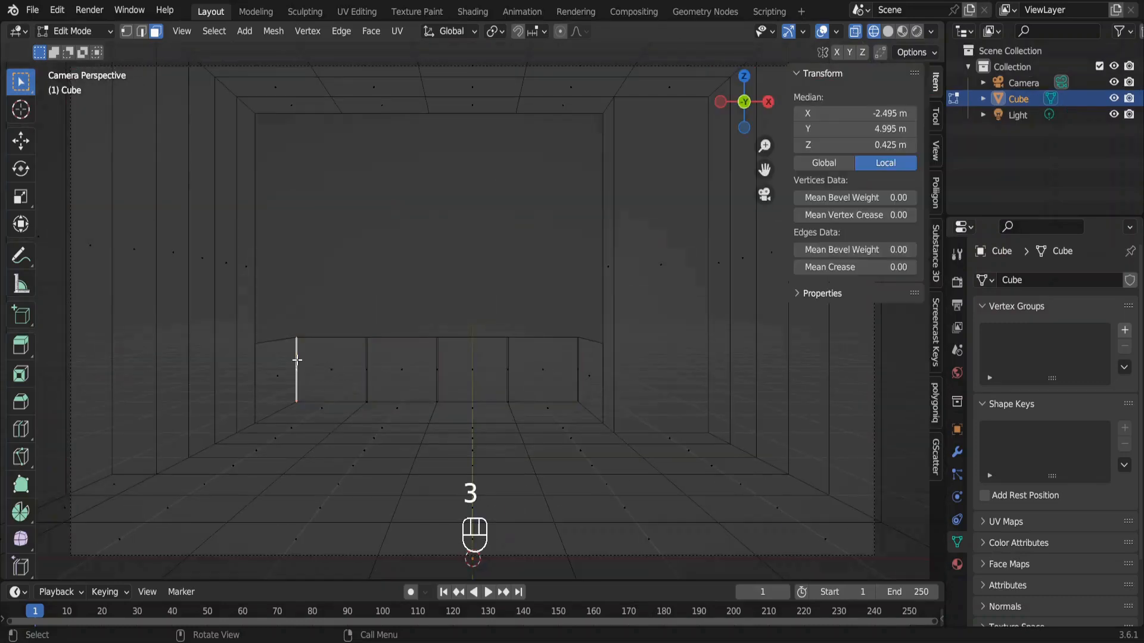
left_click(367, 360, "shift")
left_click(437, 364, "shift")
left_click(507, 358, "shift")
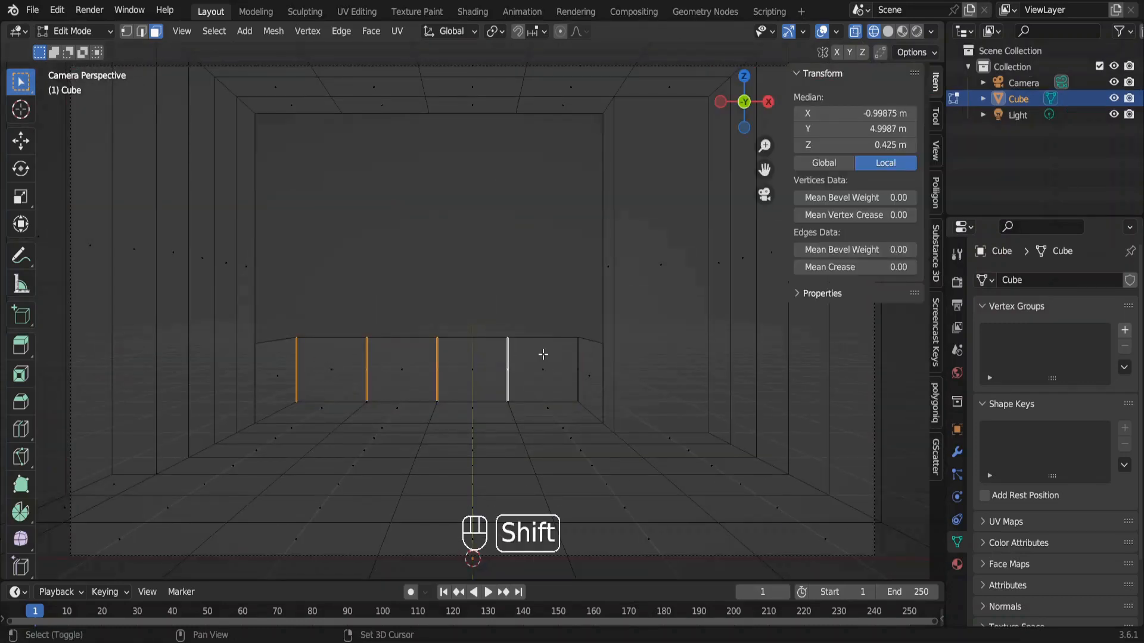
left_click(578, 358, "shift")
key("x")
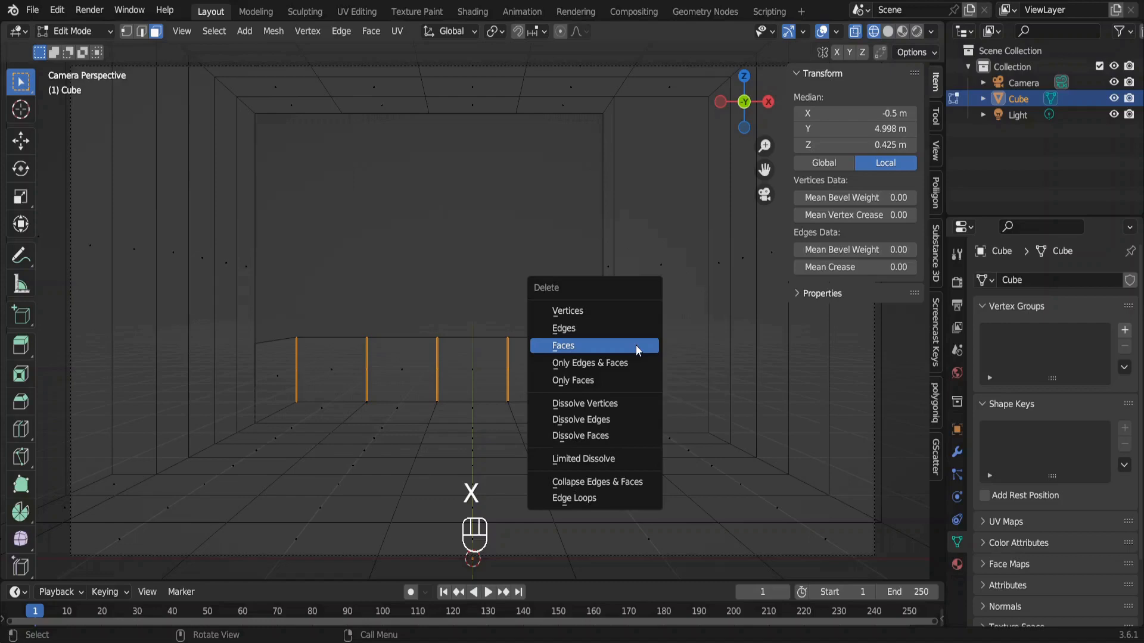
left_click(635, 345)
key("Tab")
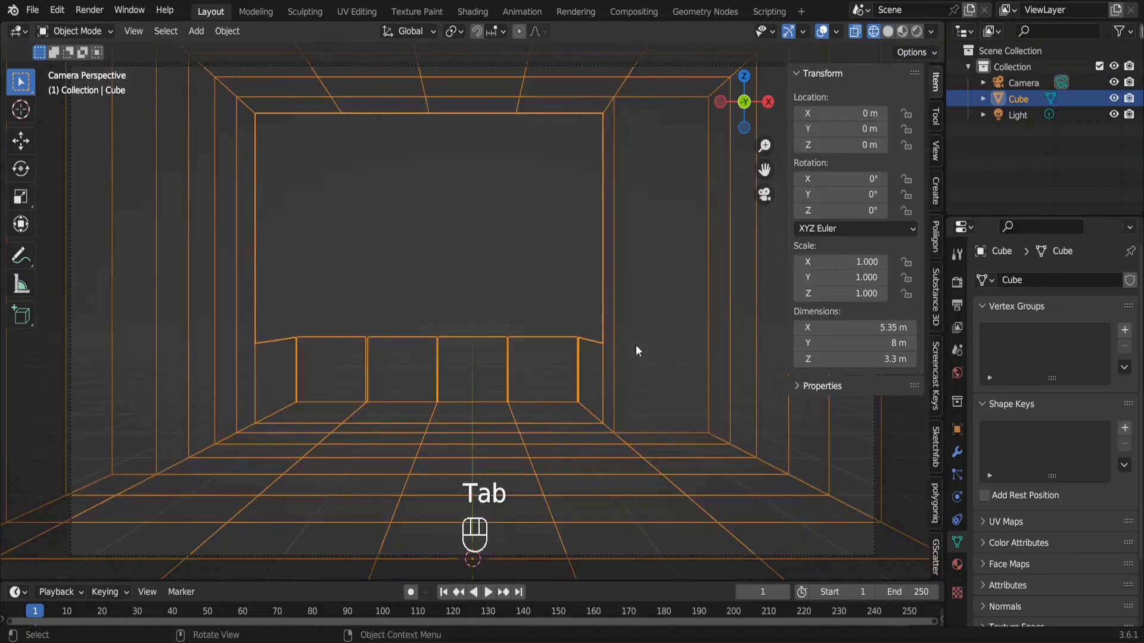
Add a mesh cylinder with 16 vertices and a radius of 0.02 m.
key("shift+a")
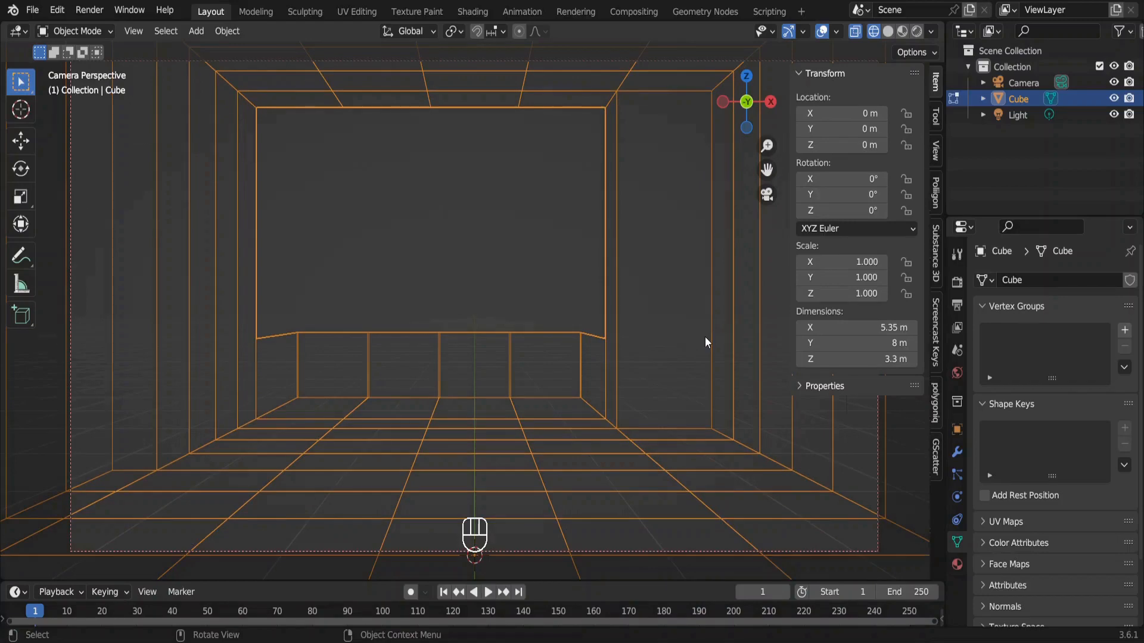
key("shift+a")
mouse_move(704, 316)
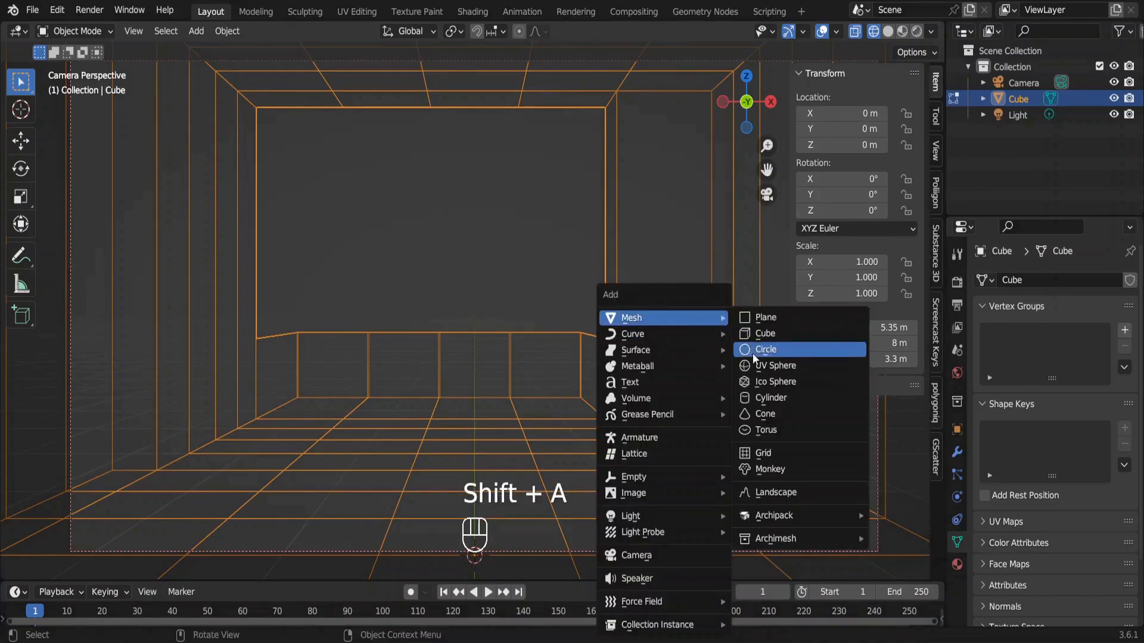
left_click(770, 397)
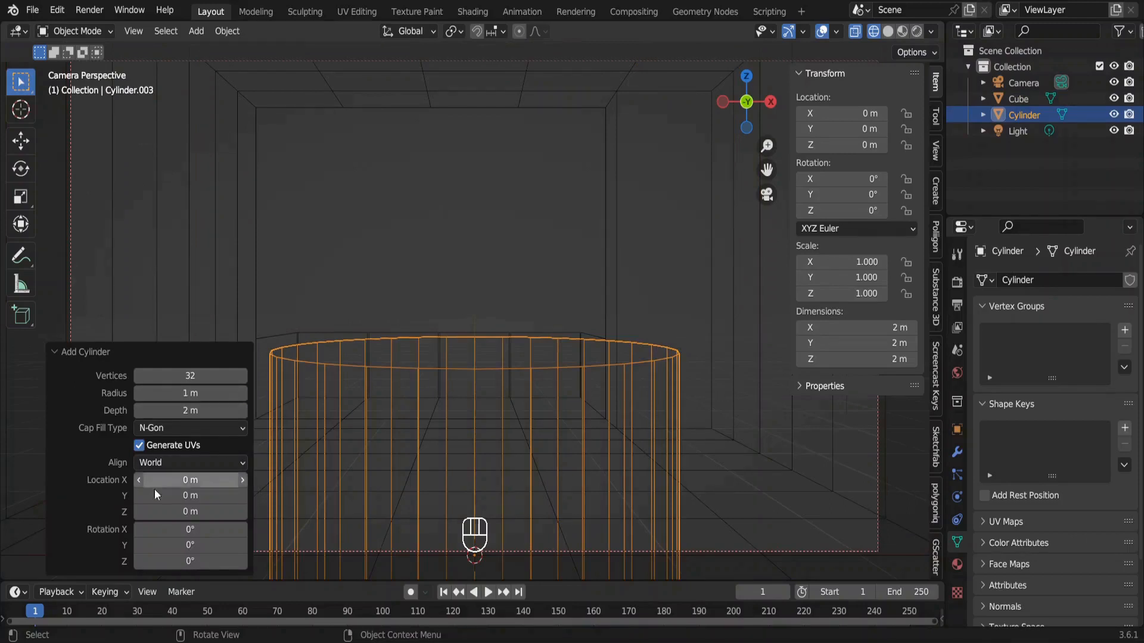
left_click(203, 374)
type("16")
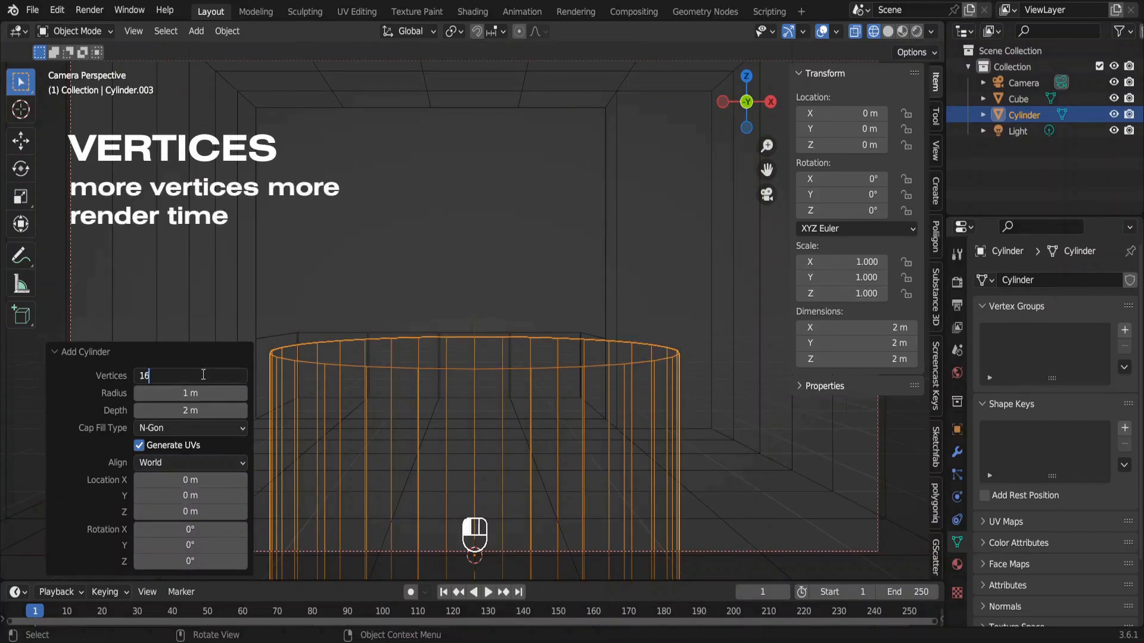
key("Return")
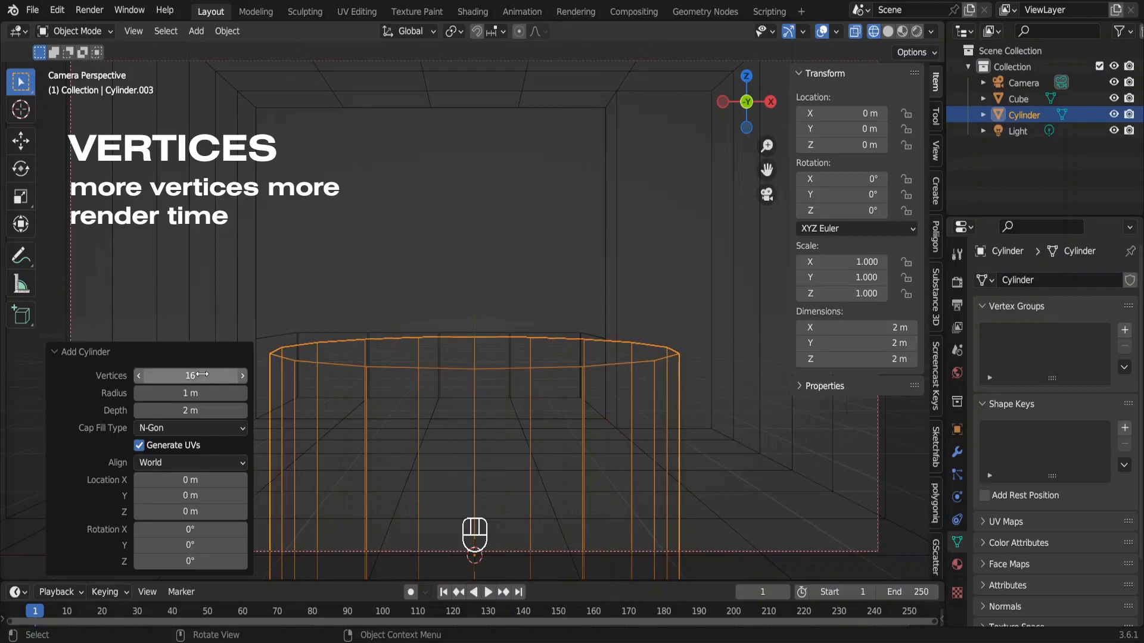
left_click(204, 393)
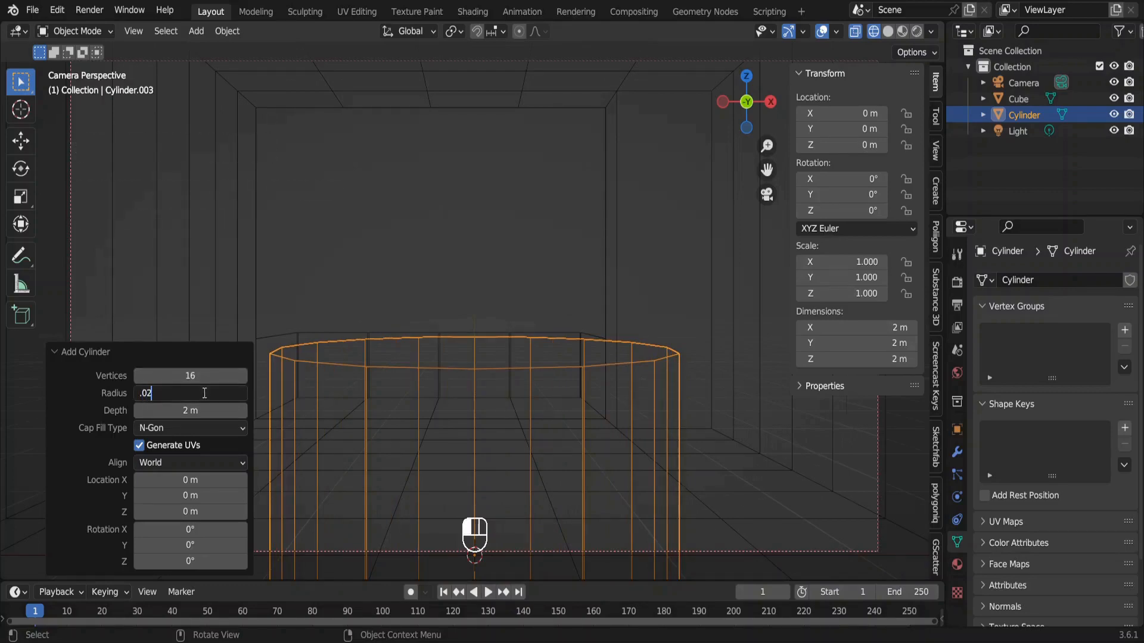
key("Return")
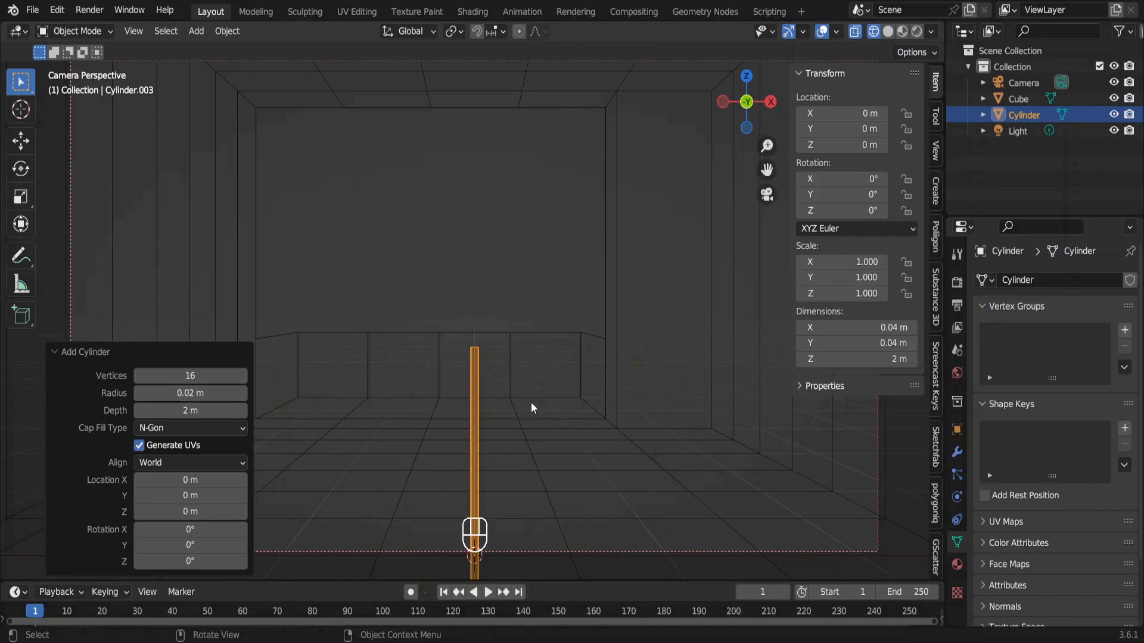
Move the cylinder 1 m up on the Z axis and rotate it 90° about the Y axis.
key("g")
key("z")
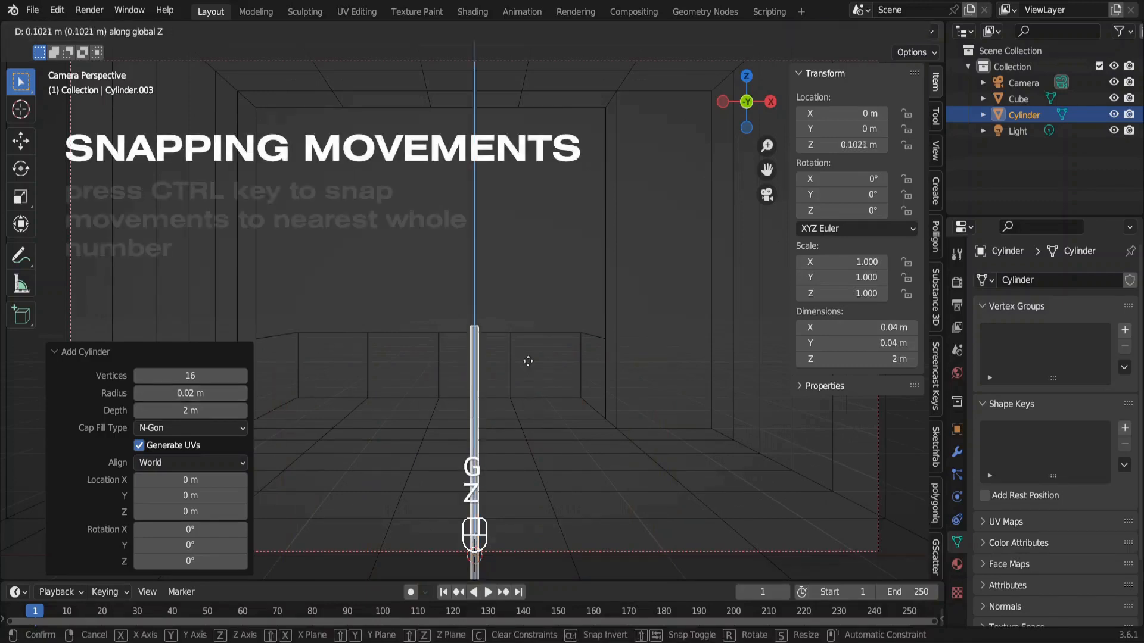
key("ctrl")
left_click(529, 256)
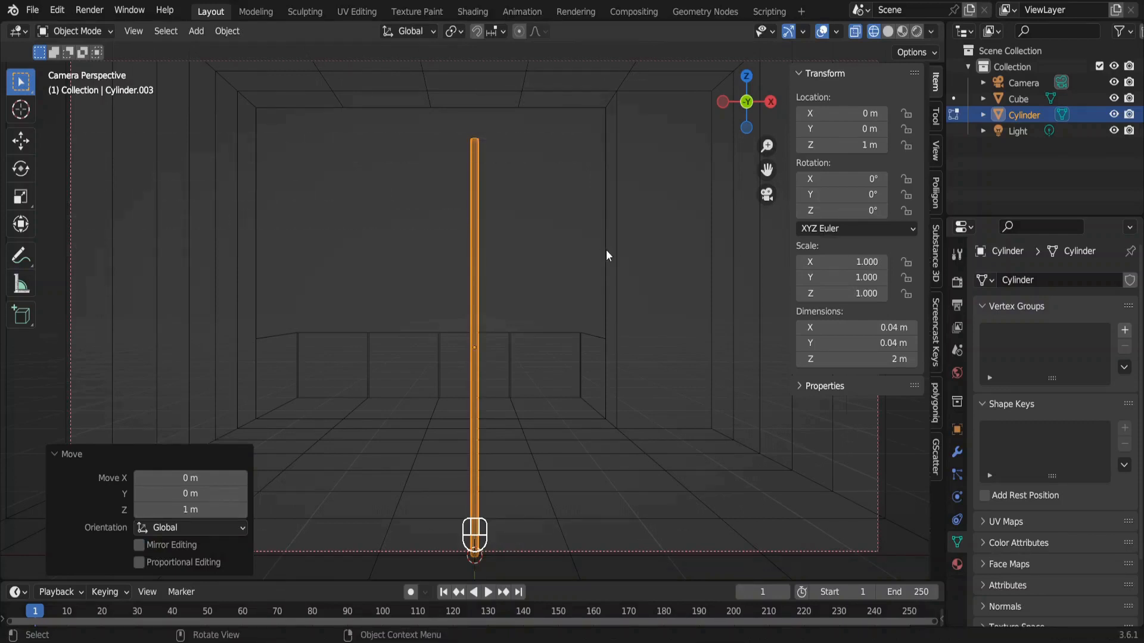
key("r")
key("y")
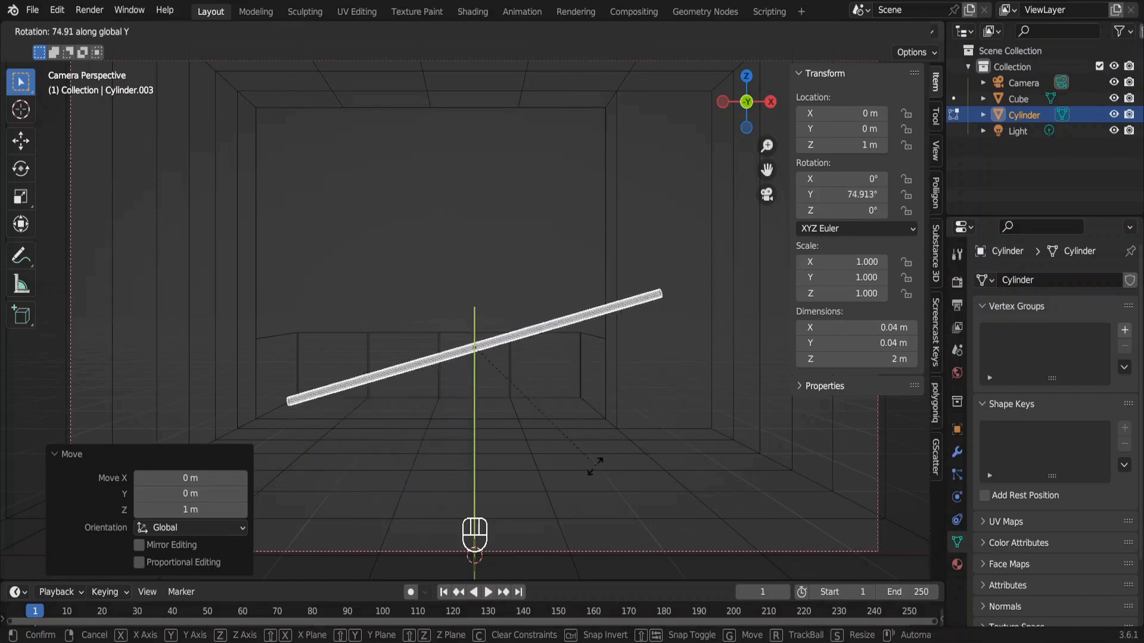
key("ctrl")
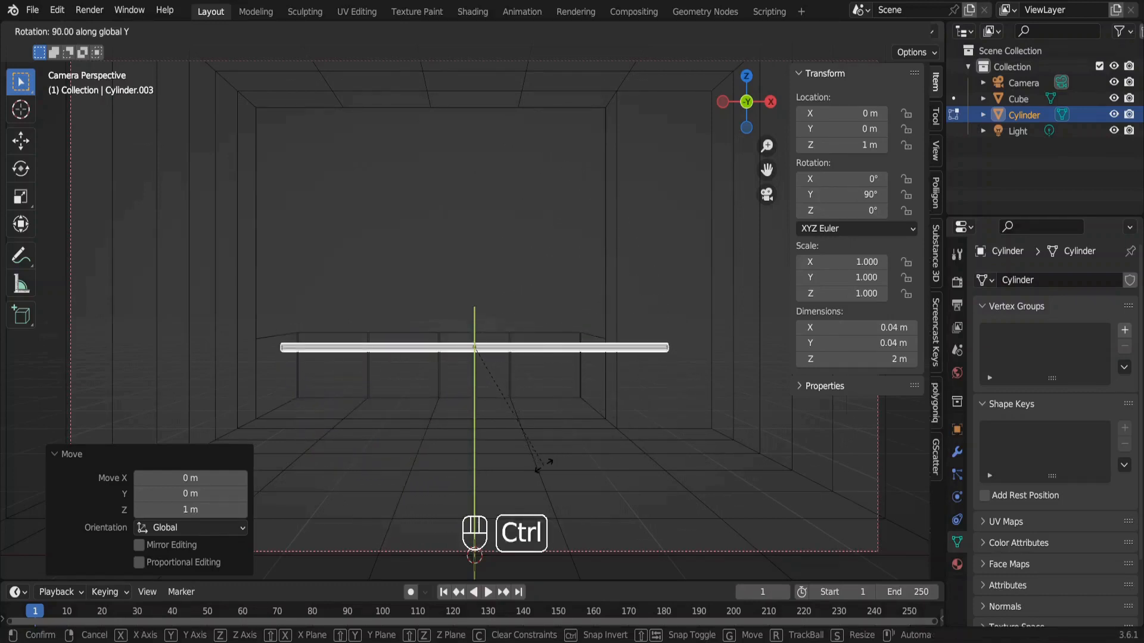
left_click(543, 464)
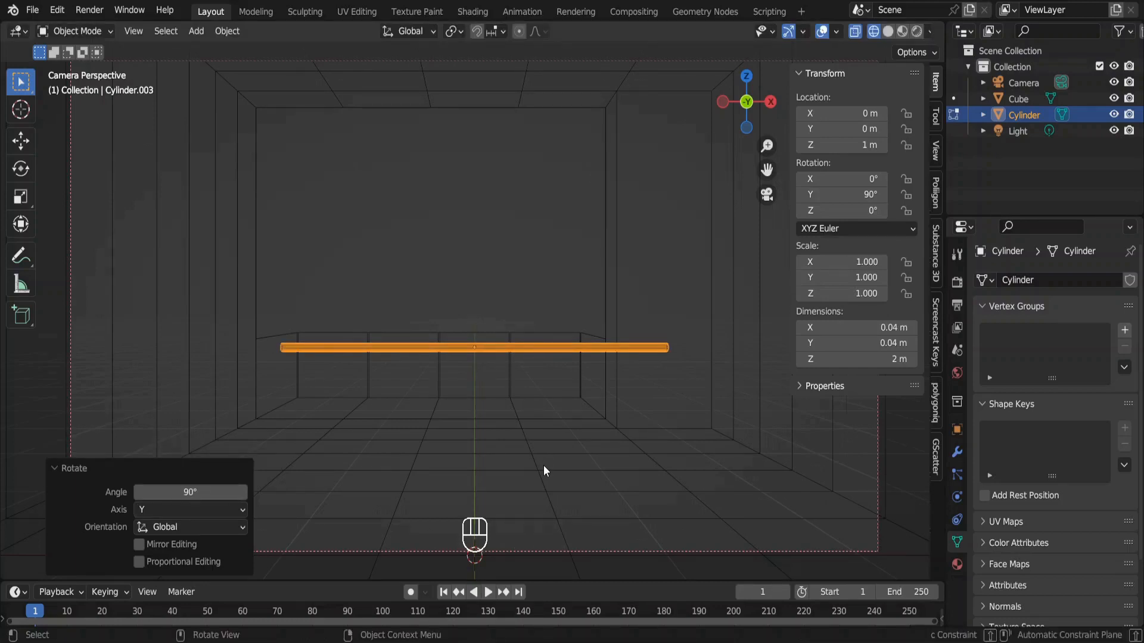
In top view, move the cylinder 5 m along the Y axis onto the balcony's far edge.
key("KP_7")
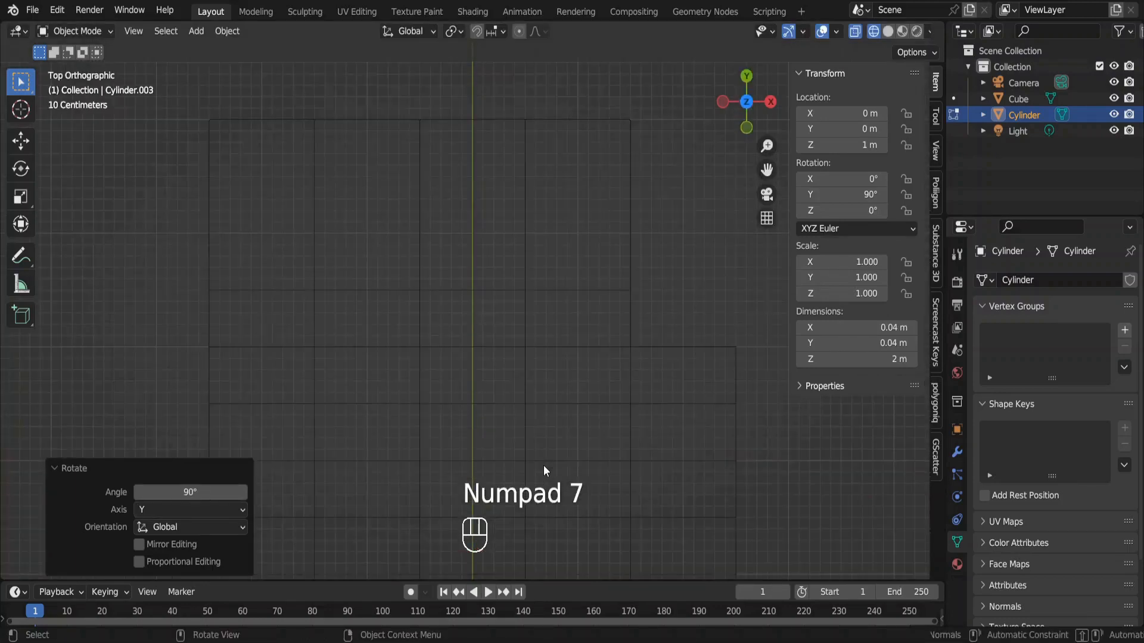
middle_click_drag(543, 466, 543, 466, "ctrl")
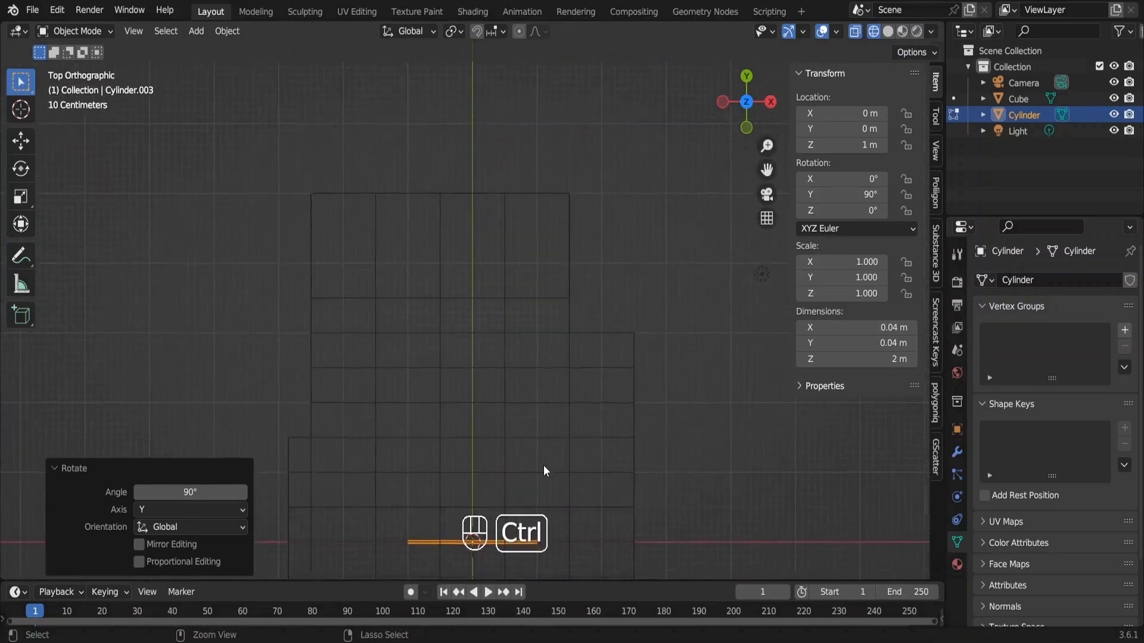
key("g")
key("y")
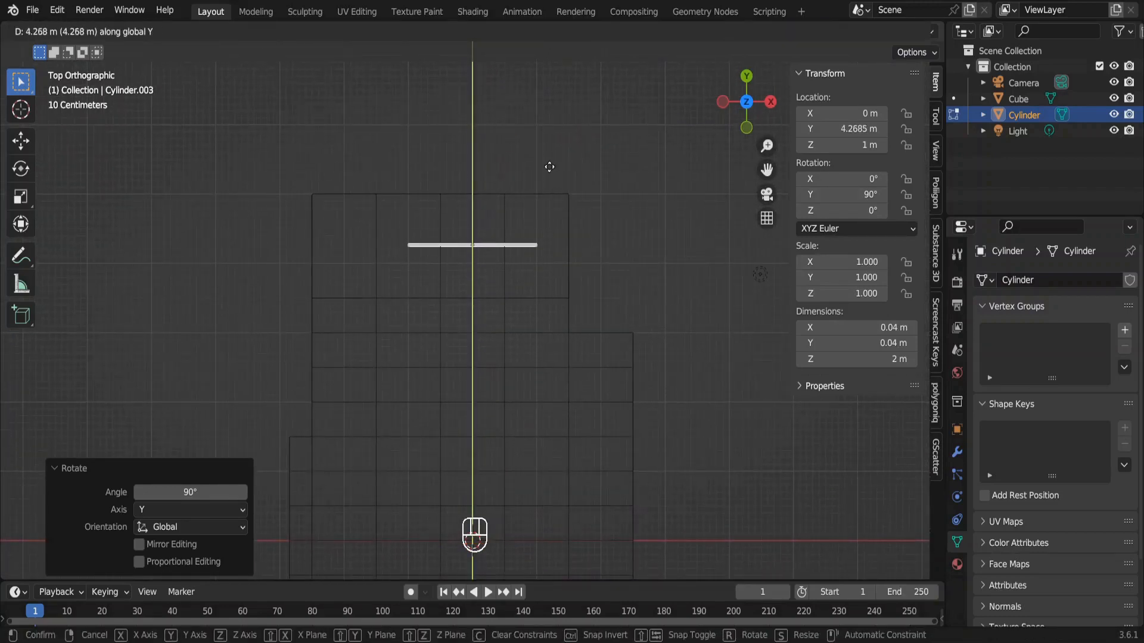
left_click(548, 119, "ctrl")
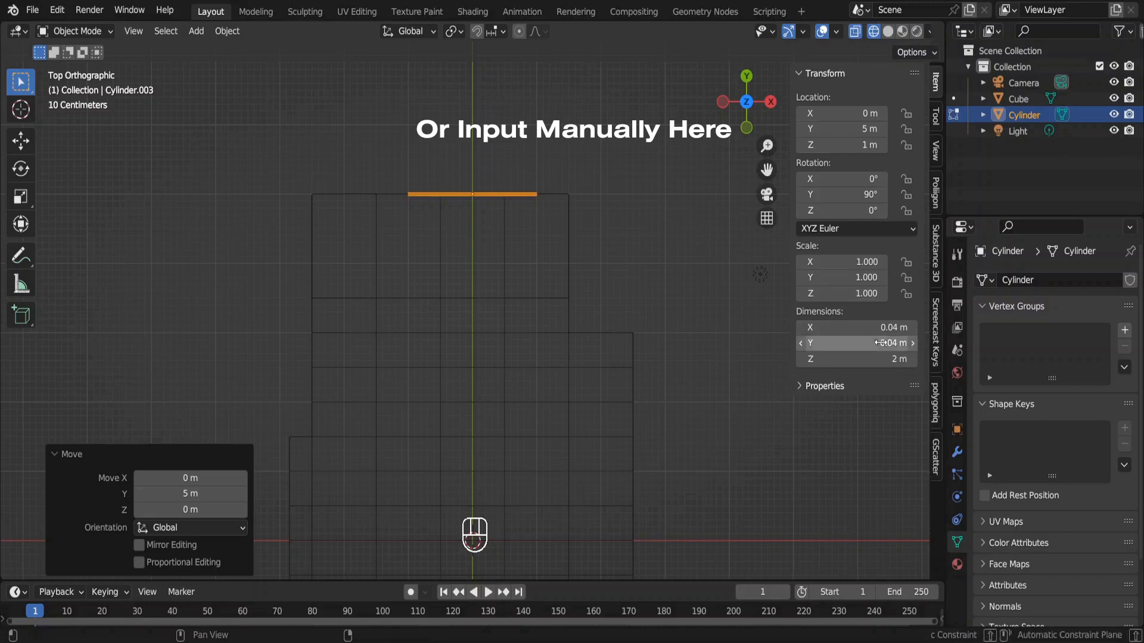
Set the cylinder's Z dimension to 4 m and its X location to -0.5 m to span the balcony's far edge.
left_click(894, 359)
type("4")
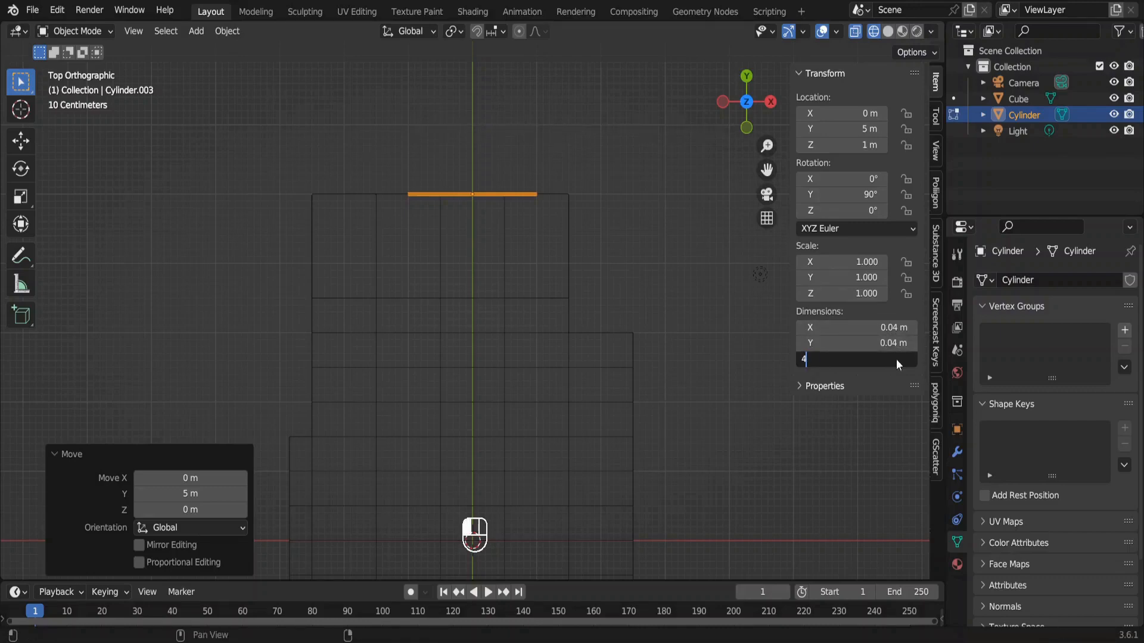
key("Return")
left_click(853, 114)
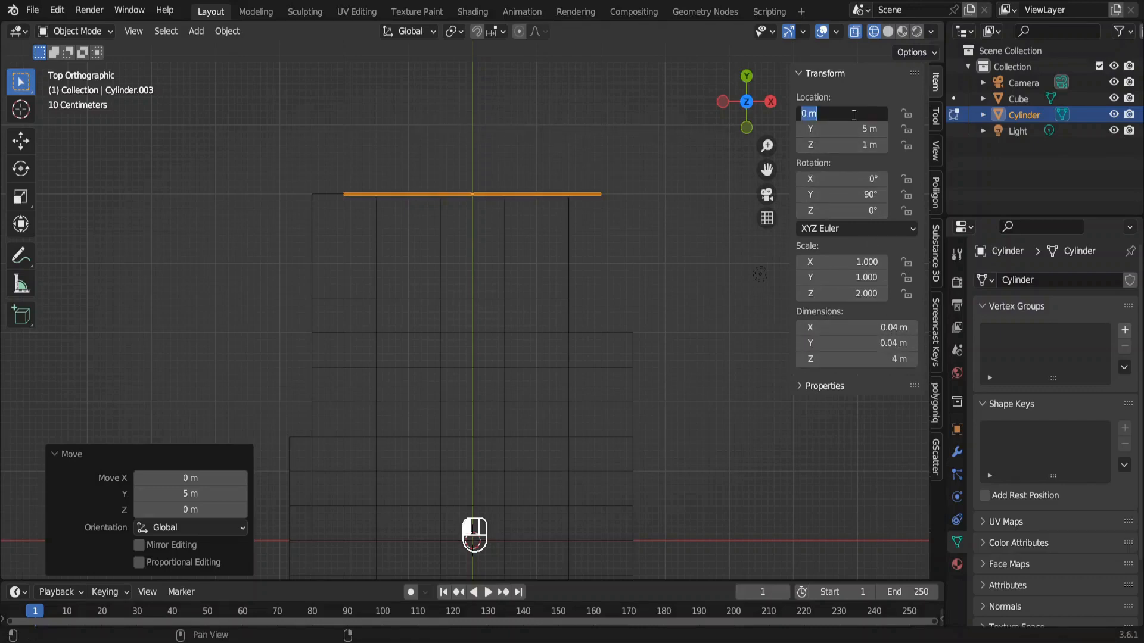
type("-.5")
key("Return")
key("KP_Decimal")
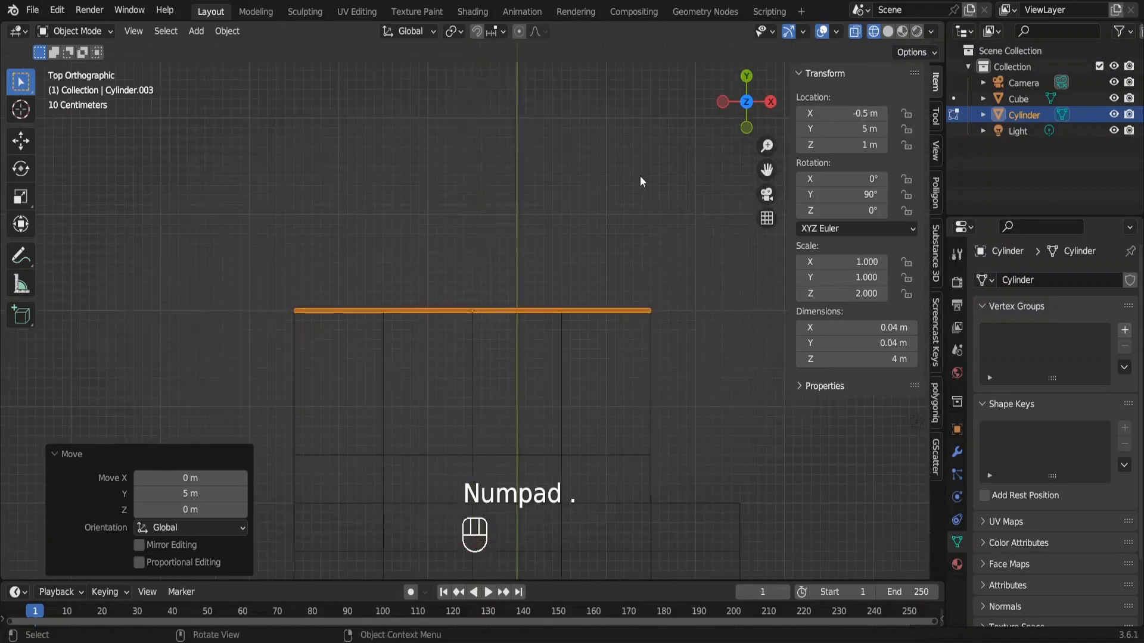
scroll(566, 137, "down", 8, "shift")
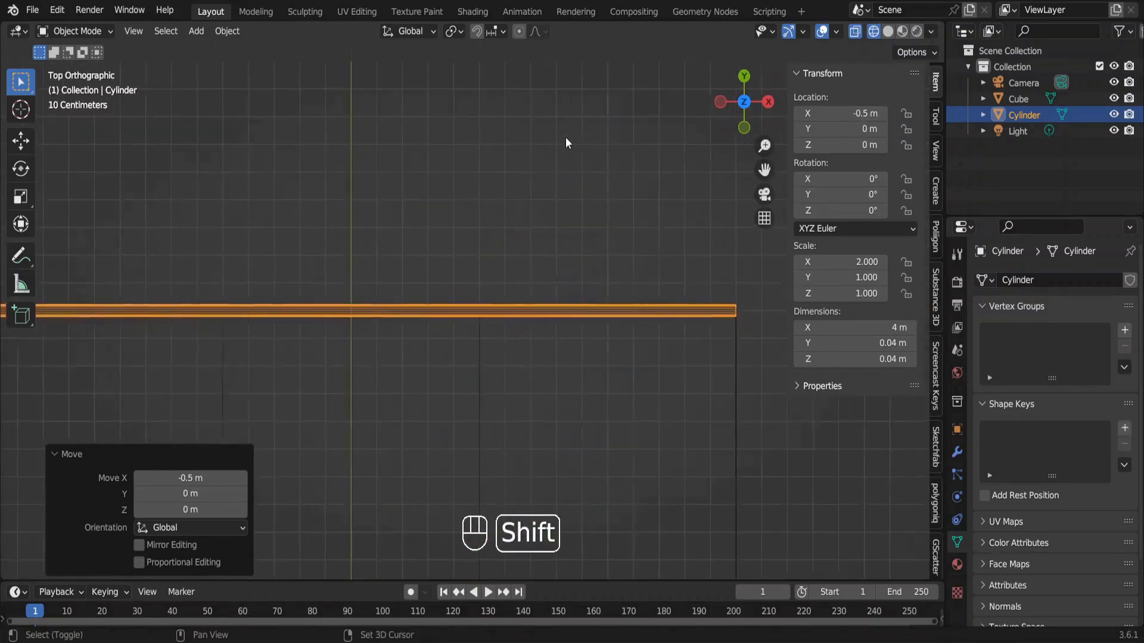
In edit mode, select the edge loop at the handrail's positive-X end and shear it by -1 along the X axis.
key("Tab")
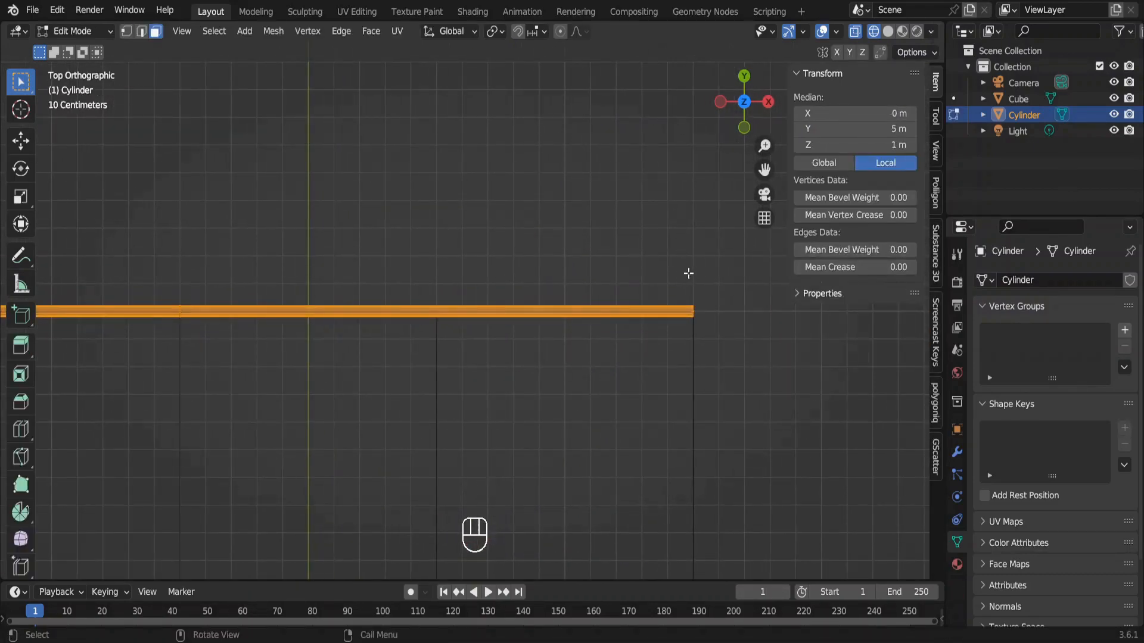
key("2")
left_click_drag(686, 273, 719, 356)
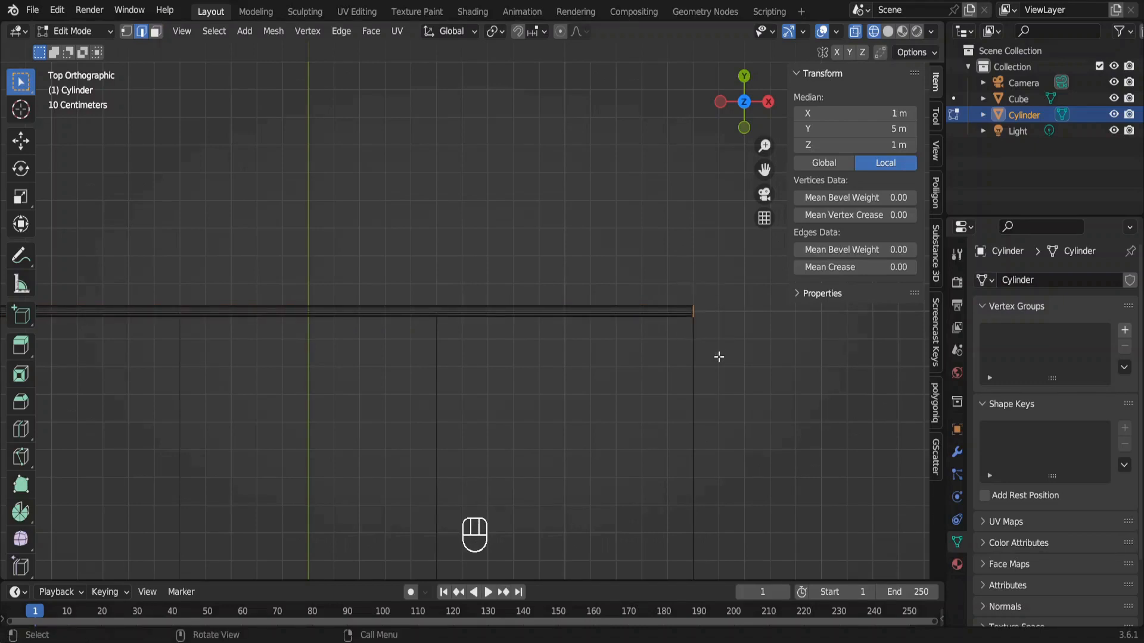
key("KP_Decimal")
key("ctrl")
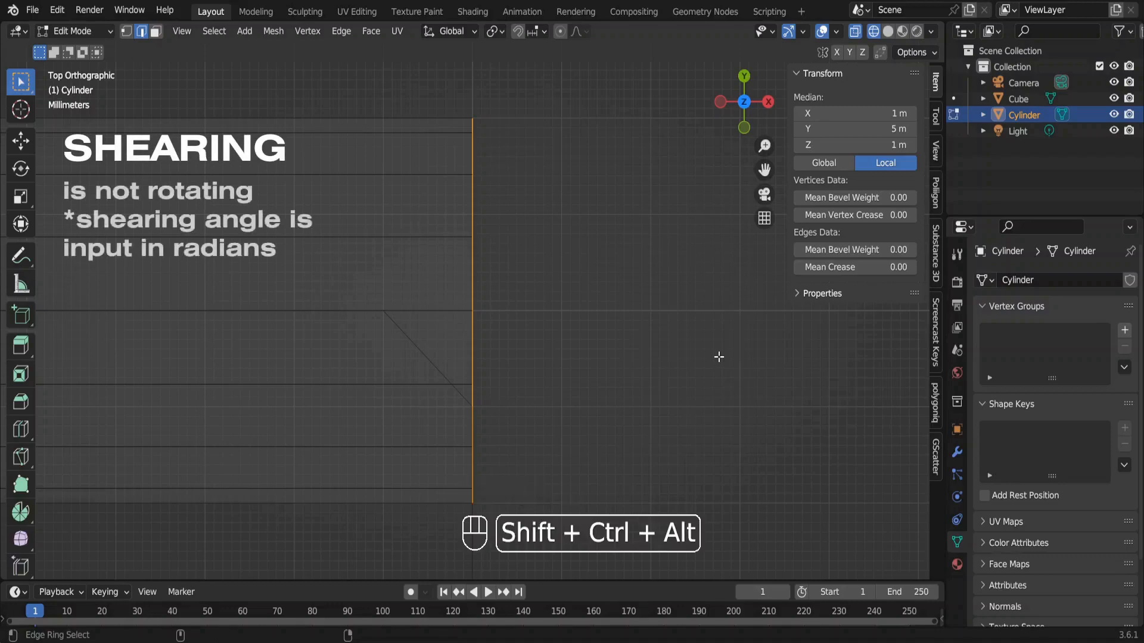
key("shift+ctrl+alt+s")
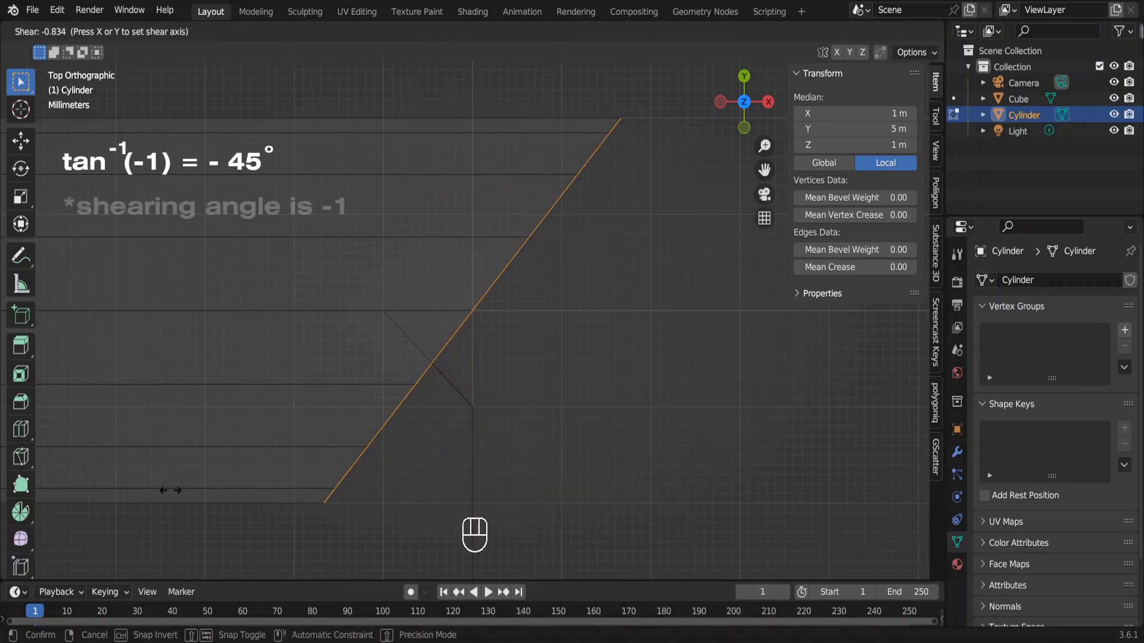
type("-1")
key("Return")
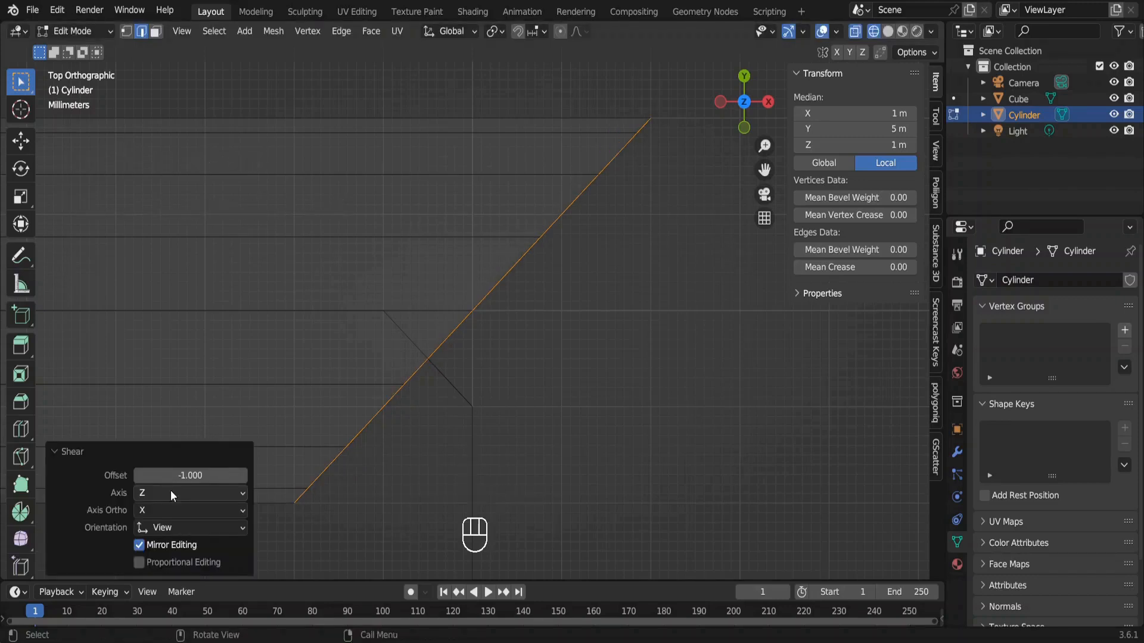
key("Escape")
Extrude the sheared handrail end -1.5 m along the Y axis to follow the balcony's side.
scroll(443, 445, "down", 20, "ctrl")
scroll(444, 445, "down", 4, "shift")
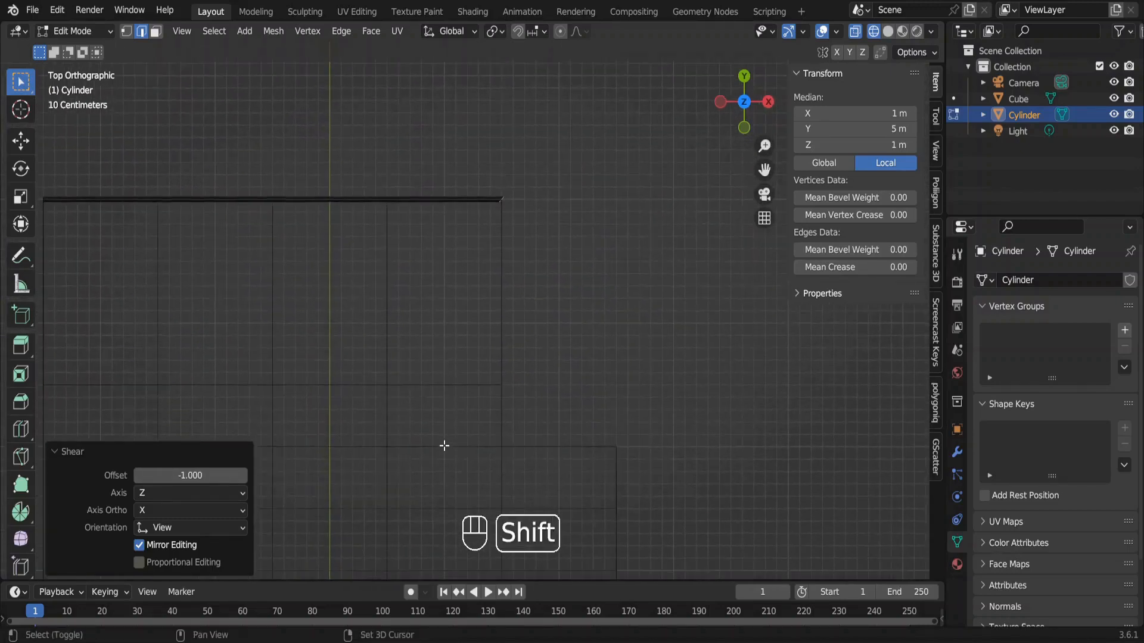
key("e")
key("y")
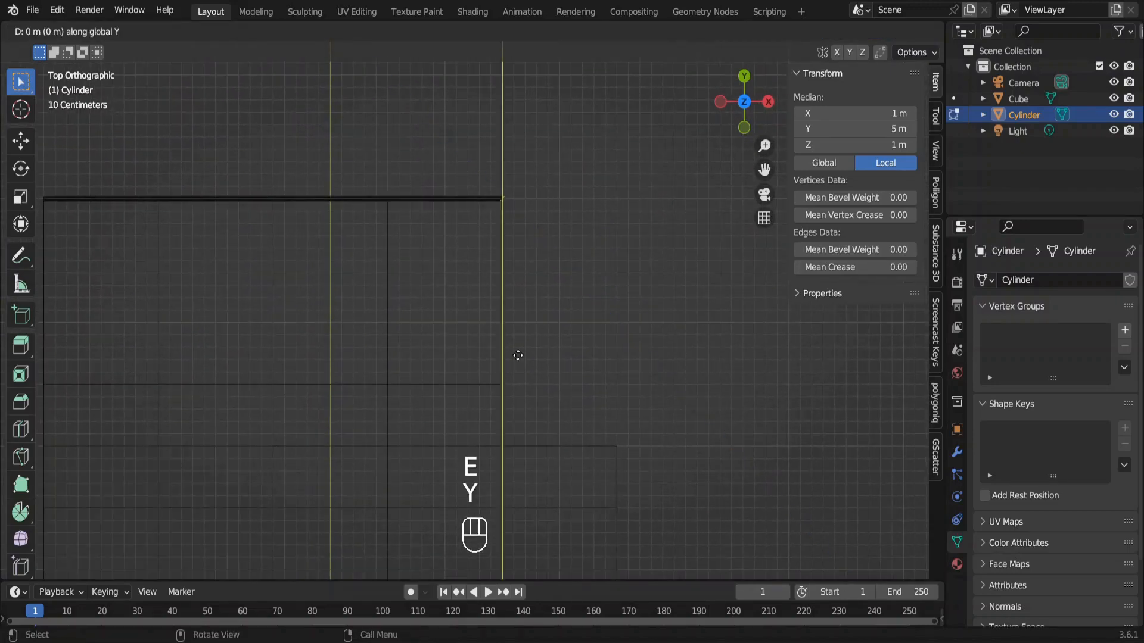
key("ctrl")
left_click(522, 539, "ctrl")
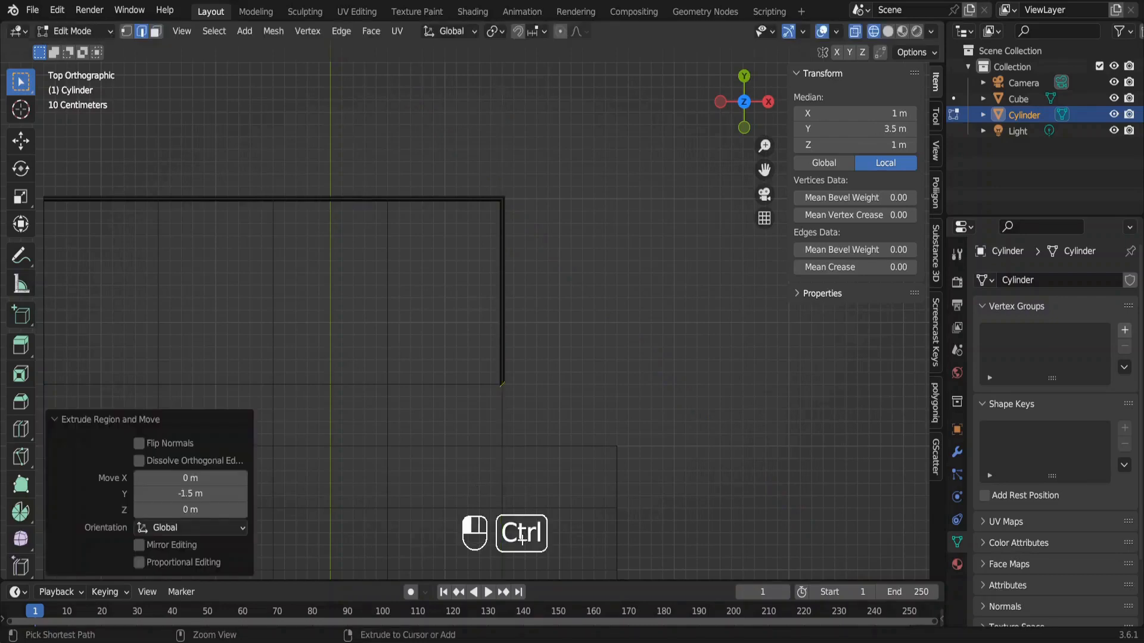
Shear the end edge loop of the extruded side rail by -1 along the Y axis.
key("KP_Decimal")
key("shift+ctrl+alt+s")
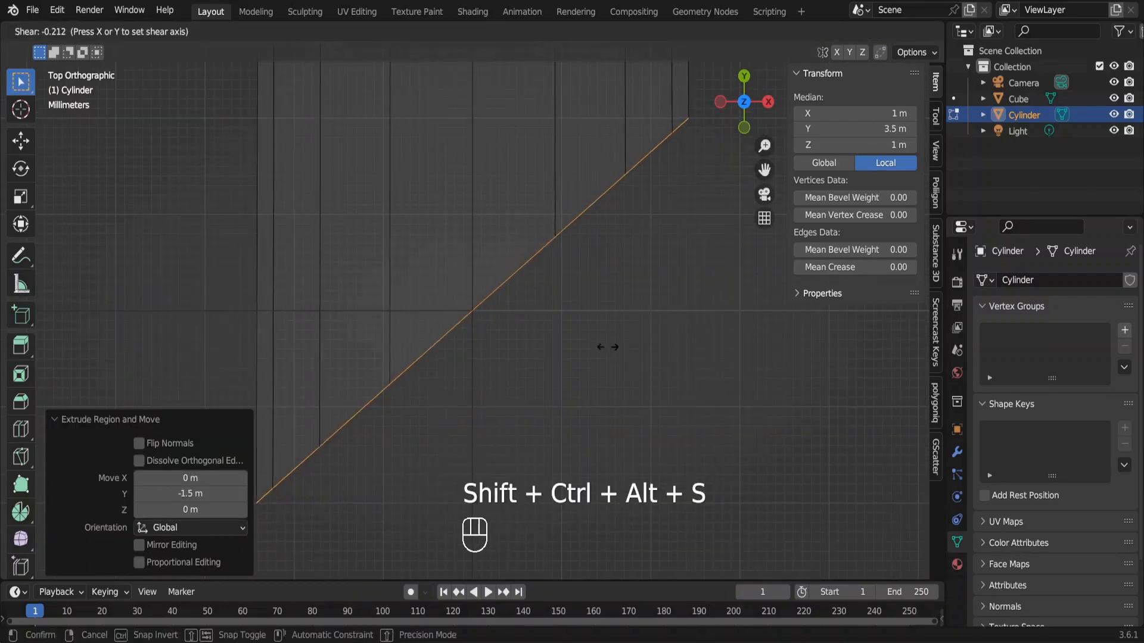
key("y")
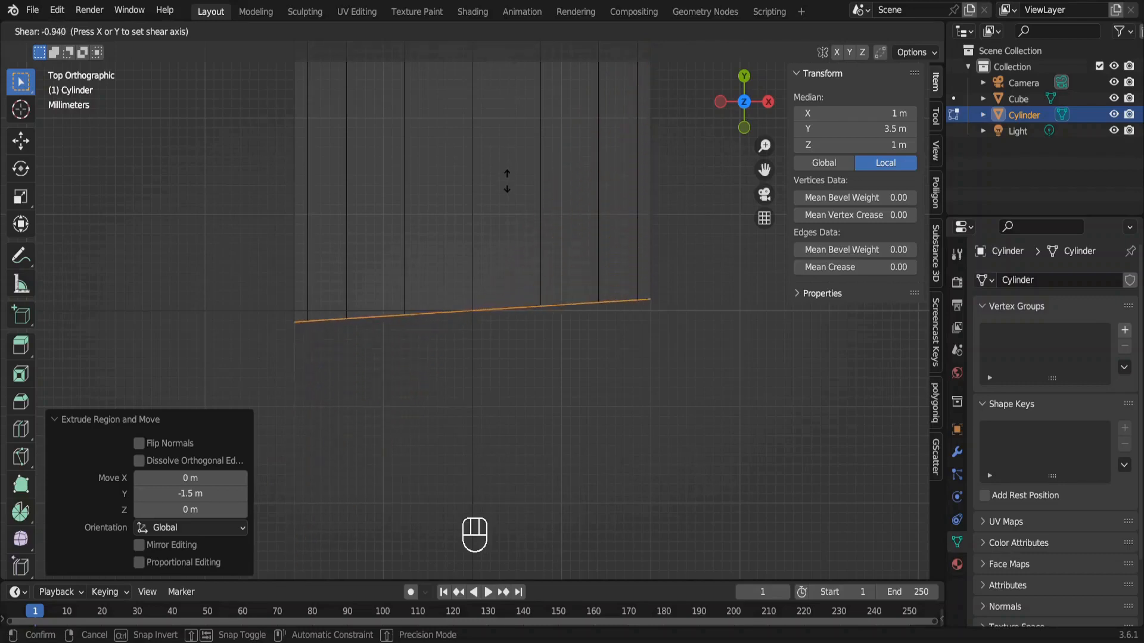
left_click(507, 185, "ctrl")
scroll(507, 186, "down", 20)
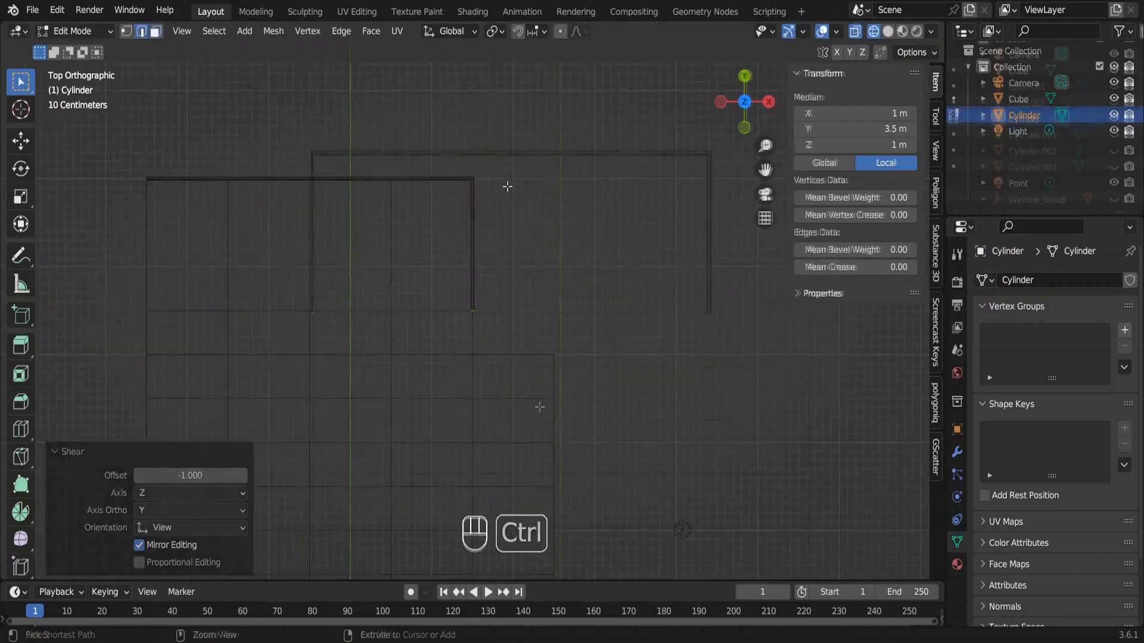
In object mode, move the whole handrail -0.15 m along the Z axis.
key("KP_0")
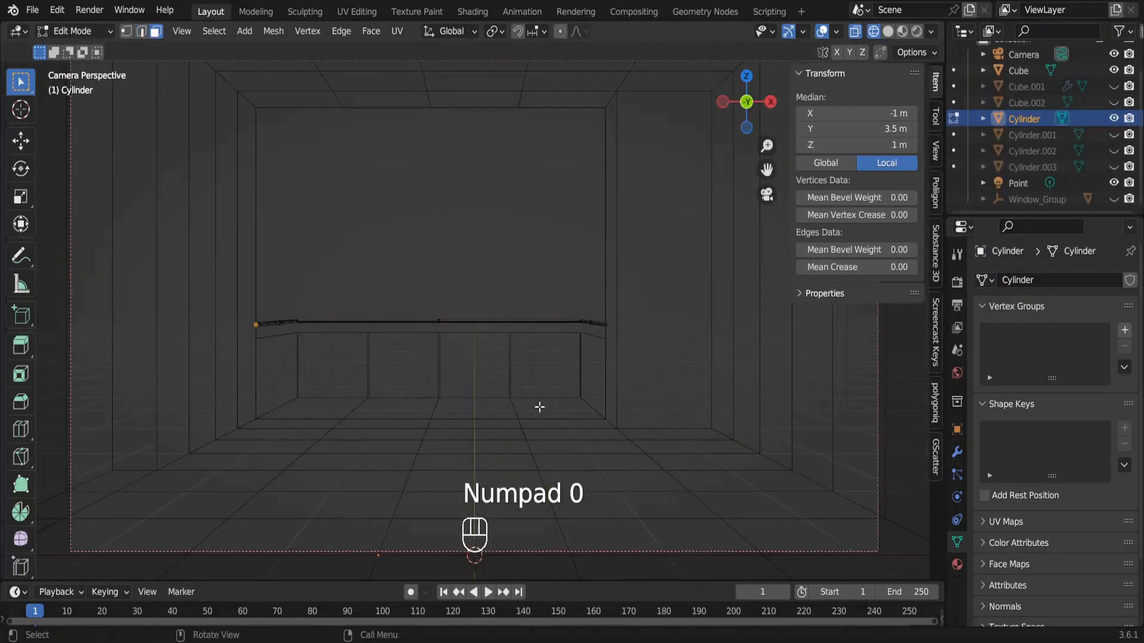
key("Tab")
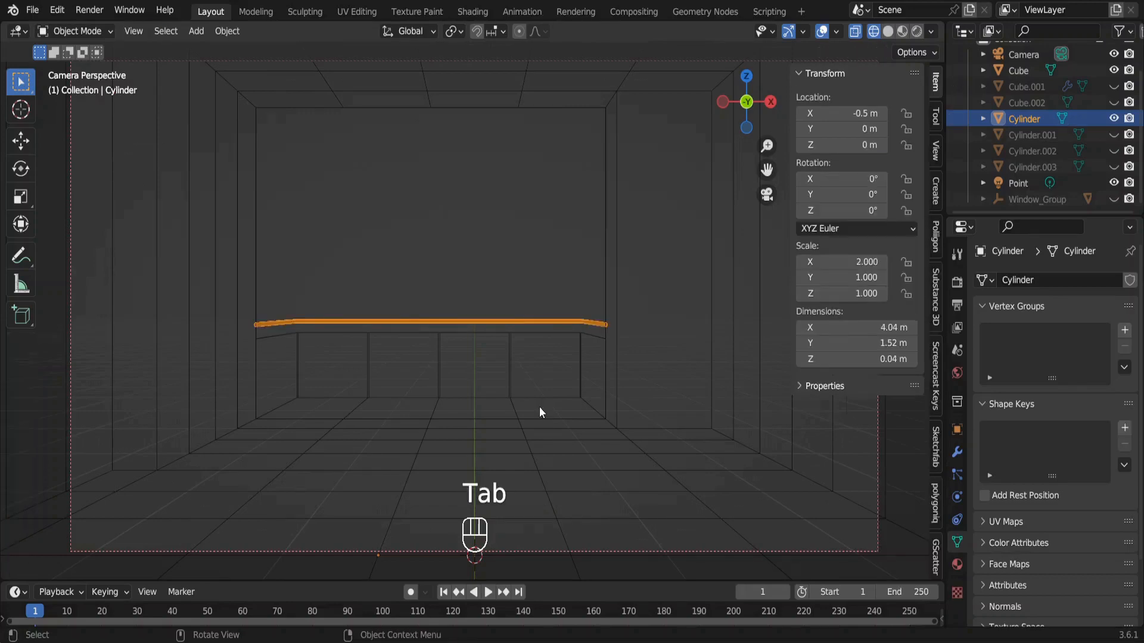
key("g")
key("z")
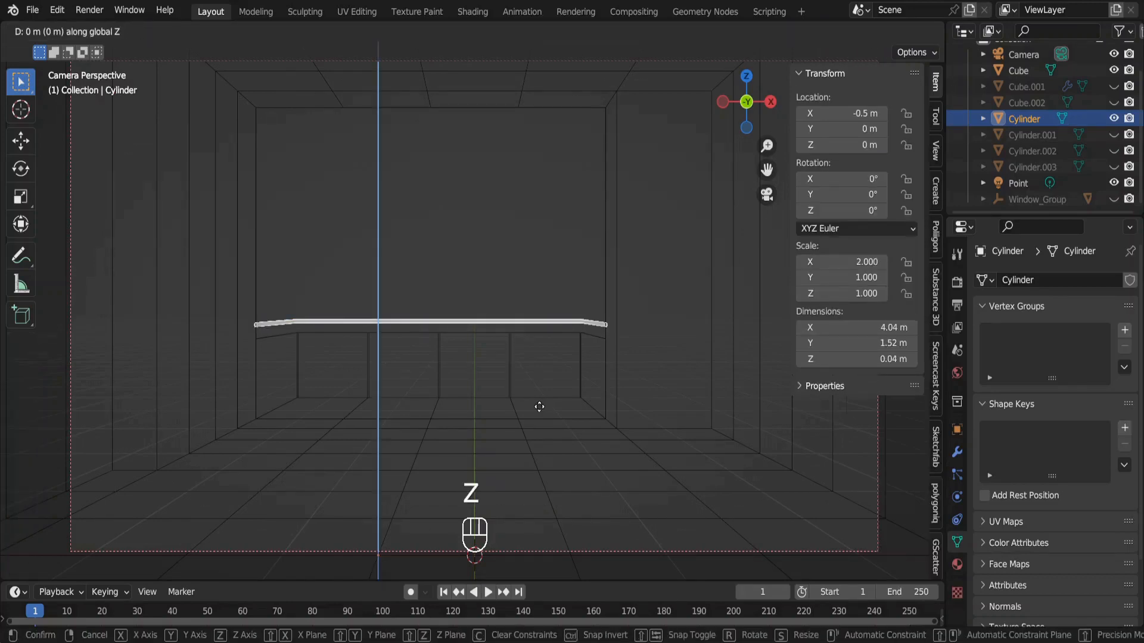
type(".1")
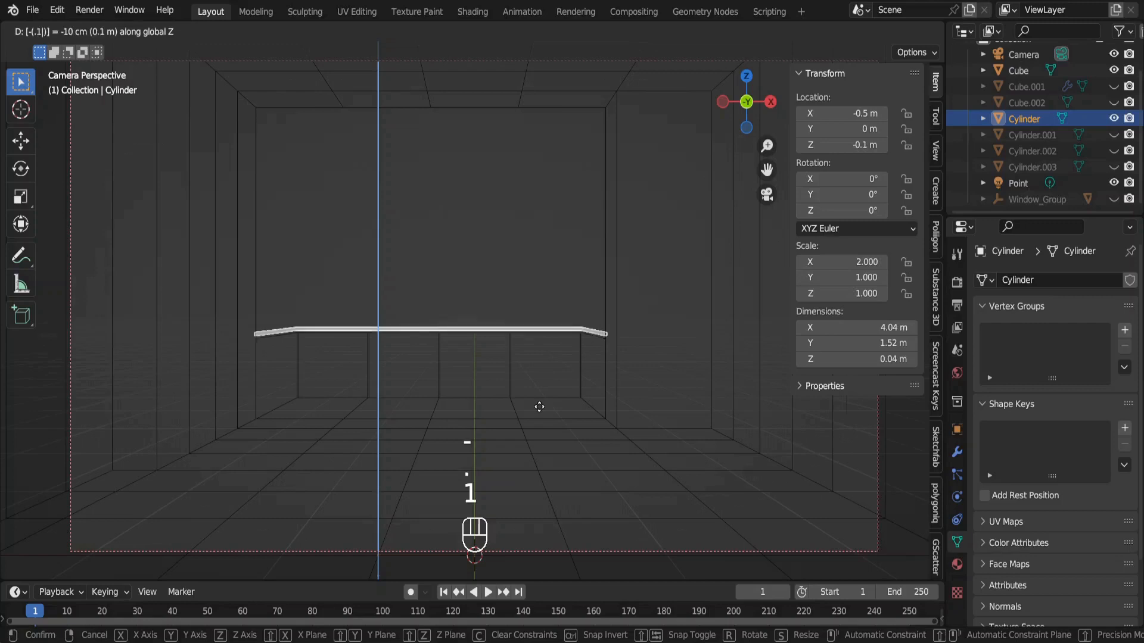
type("5")
key("Return")
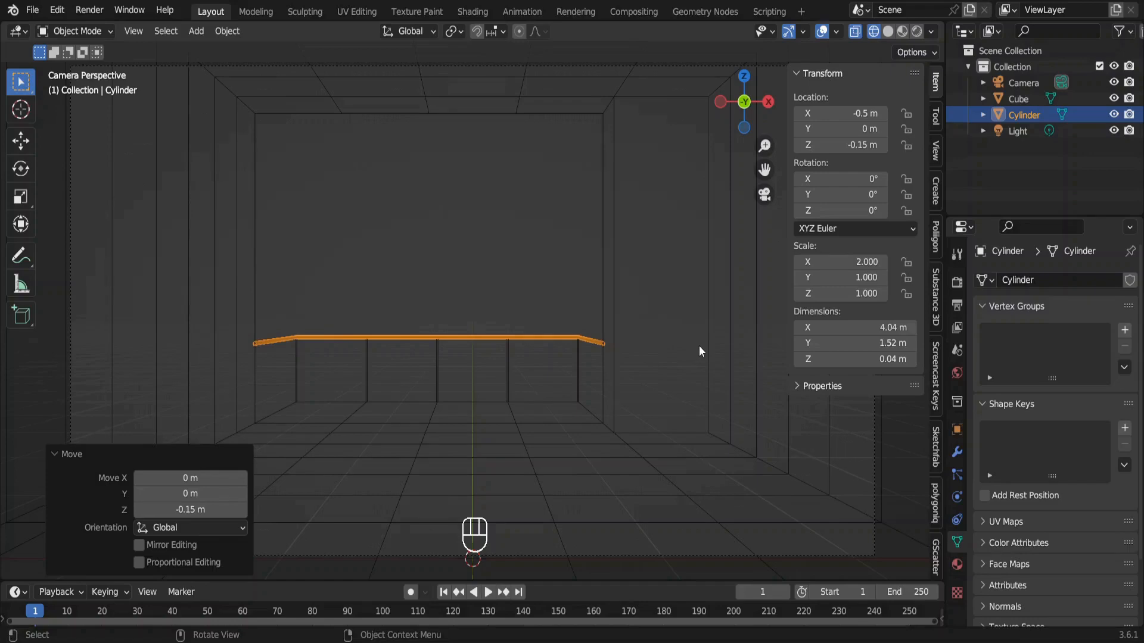
Add another mesh cylinder and, in edit mode, move its geometry 1 m up on the Z axis.
key("shift+a")
mouse_move(710, 321)
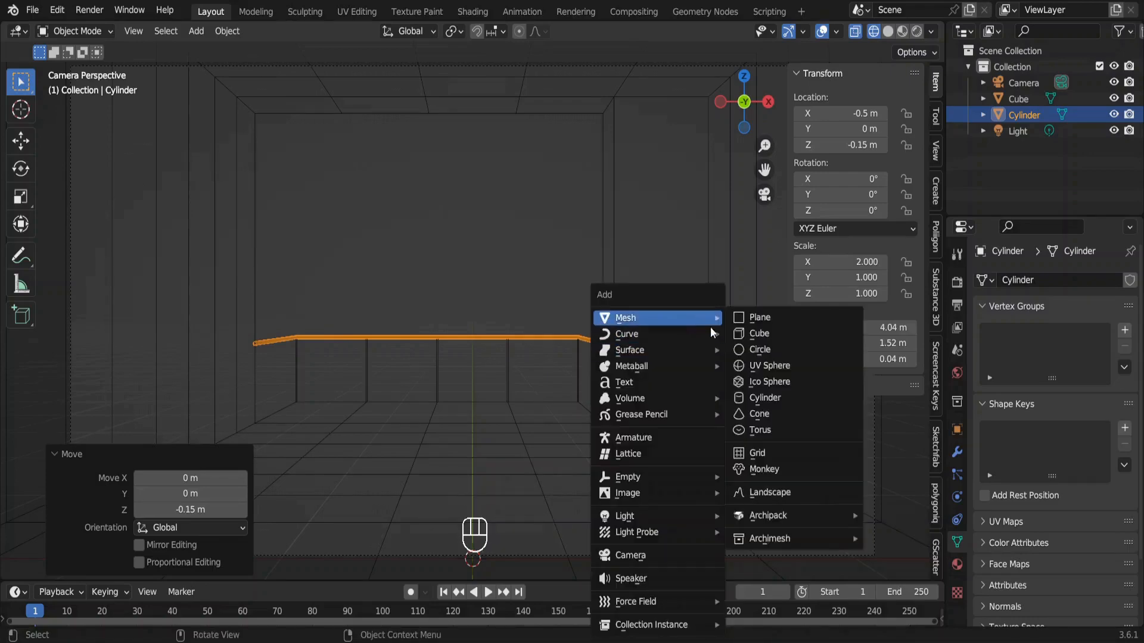
left_click(768, 398)
key("Tab")
key("g")
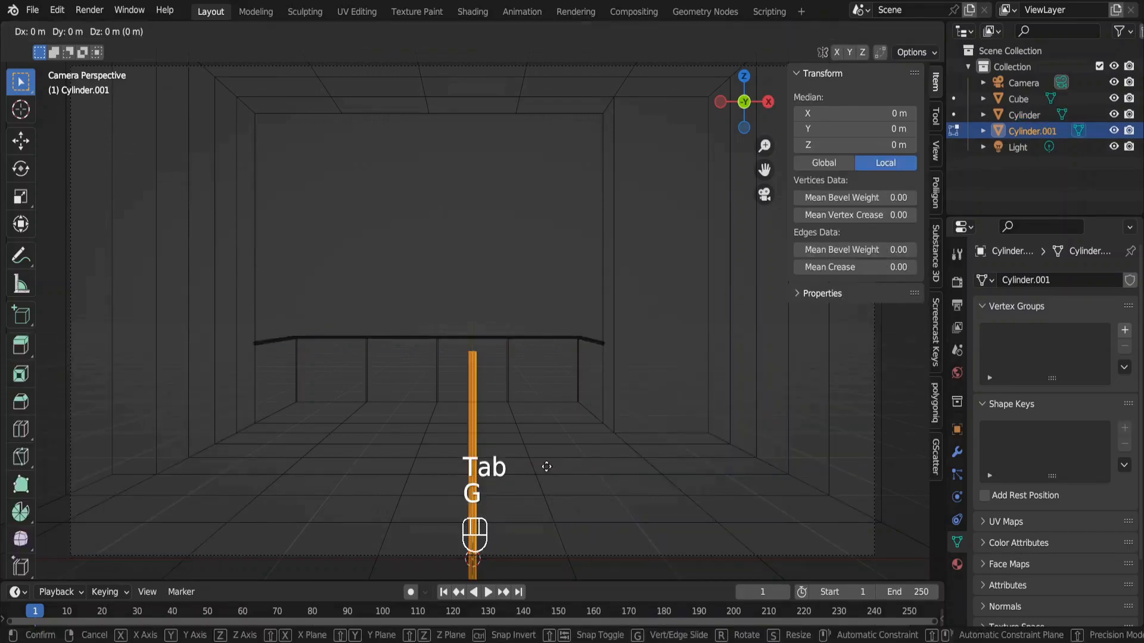
key("z")
key("1")
key("Return")
key("Tab")
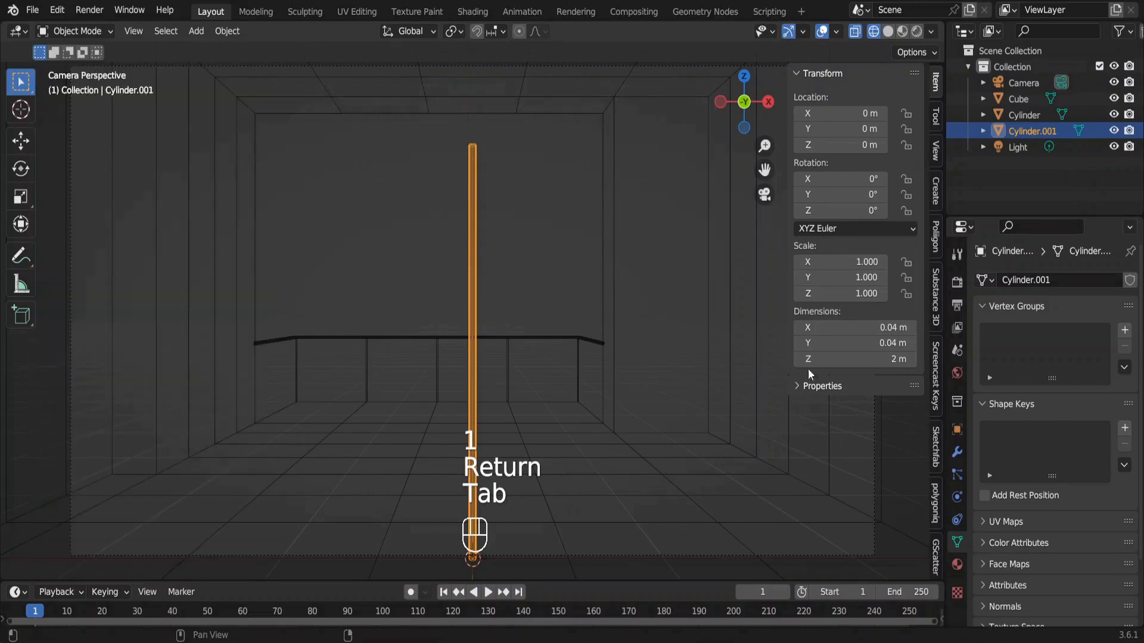
Set the new cylinder's Z dimension to 0.82 m and move it to the balcony's far corner at X 1.5 m, Y 5 m.
left_click(878, 360)
type(".82")
key("Return")
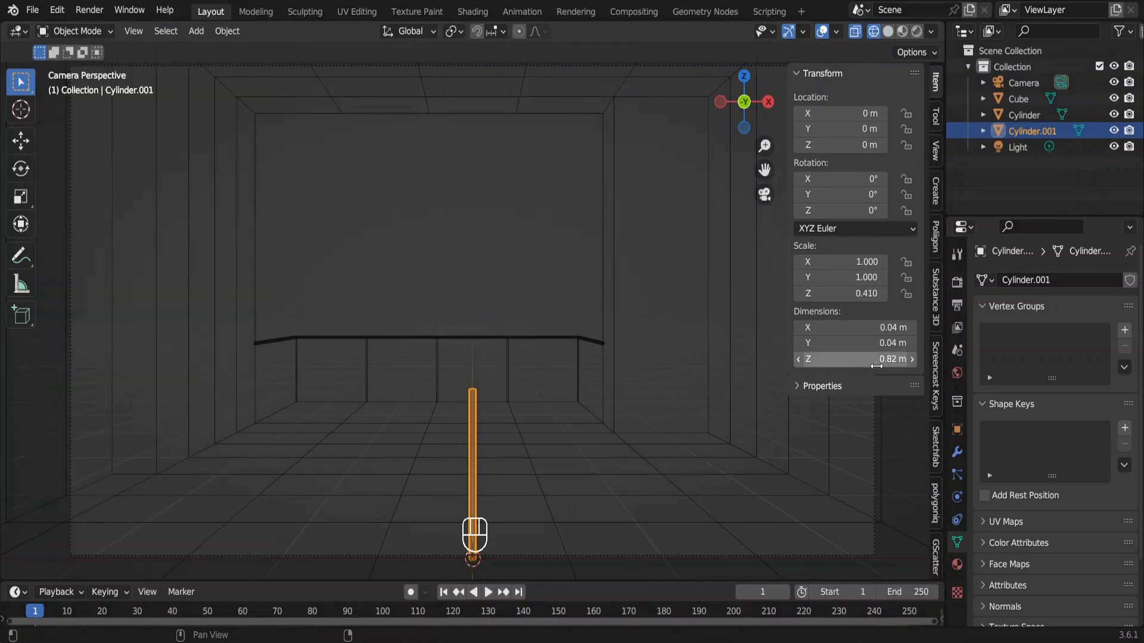
key("KP_7")
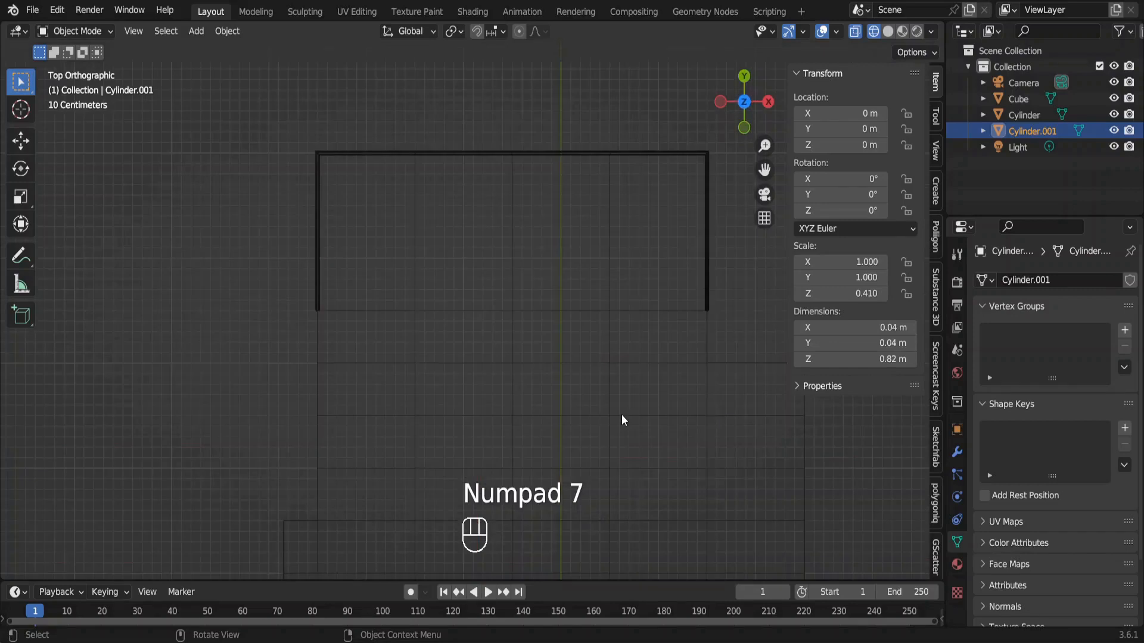
key("g")
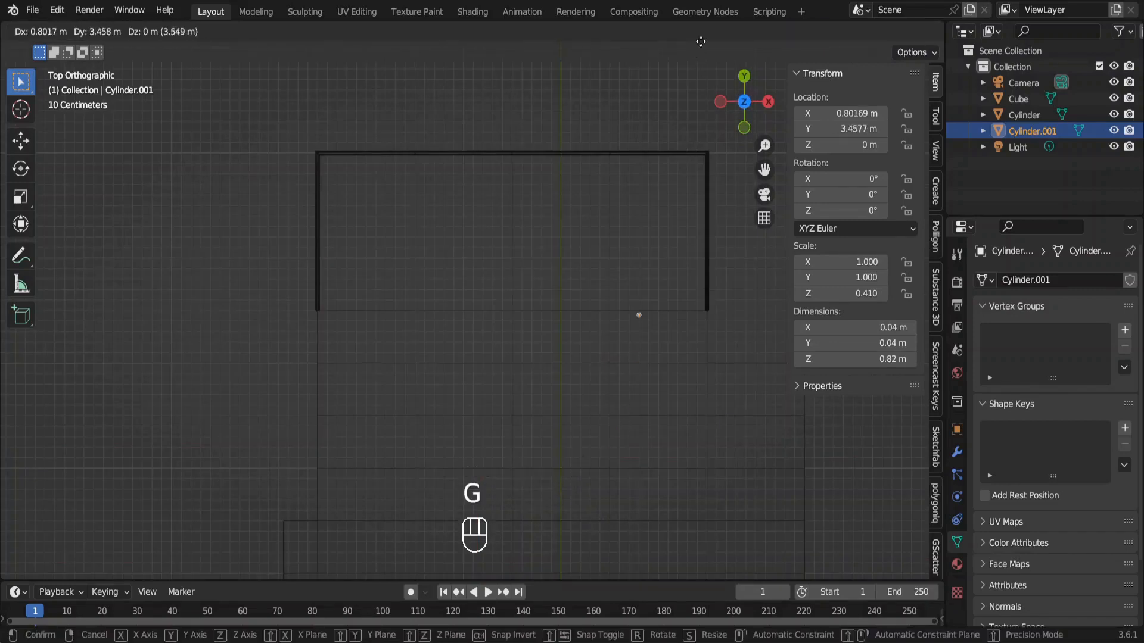
left_click(754, 420)
Make a linked duplicate of the corner post and move it -4 m along the X axis to the opposite corner.
key("alt+d")
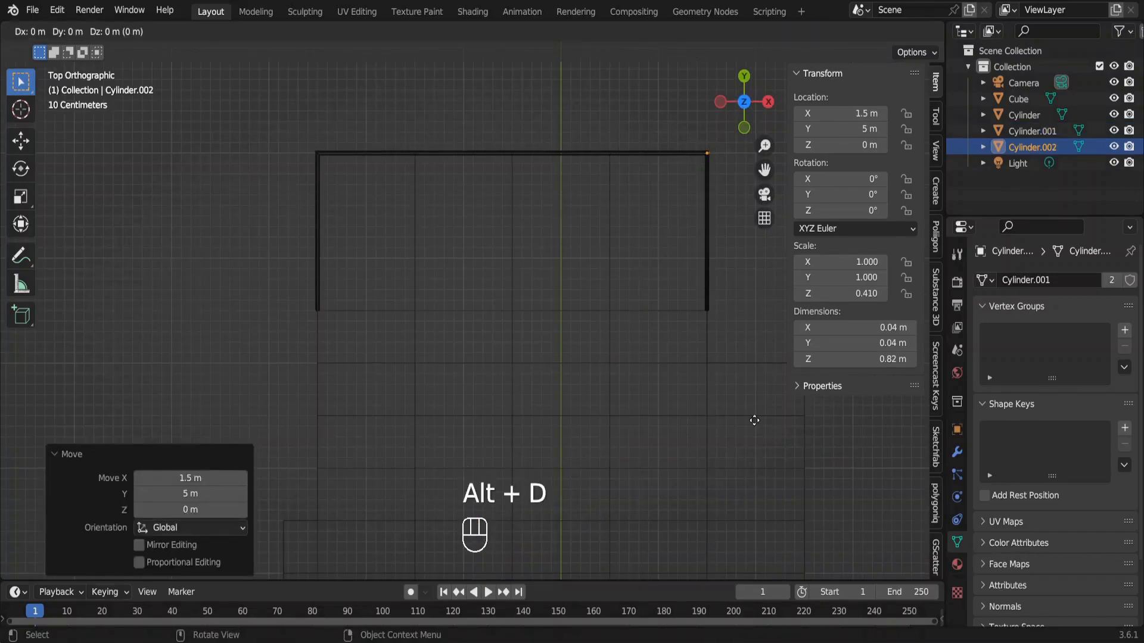
key("x")
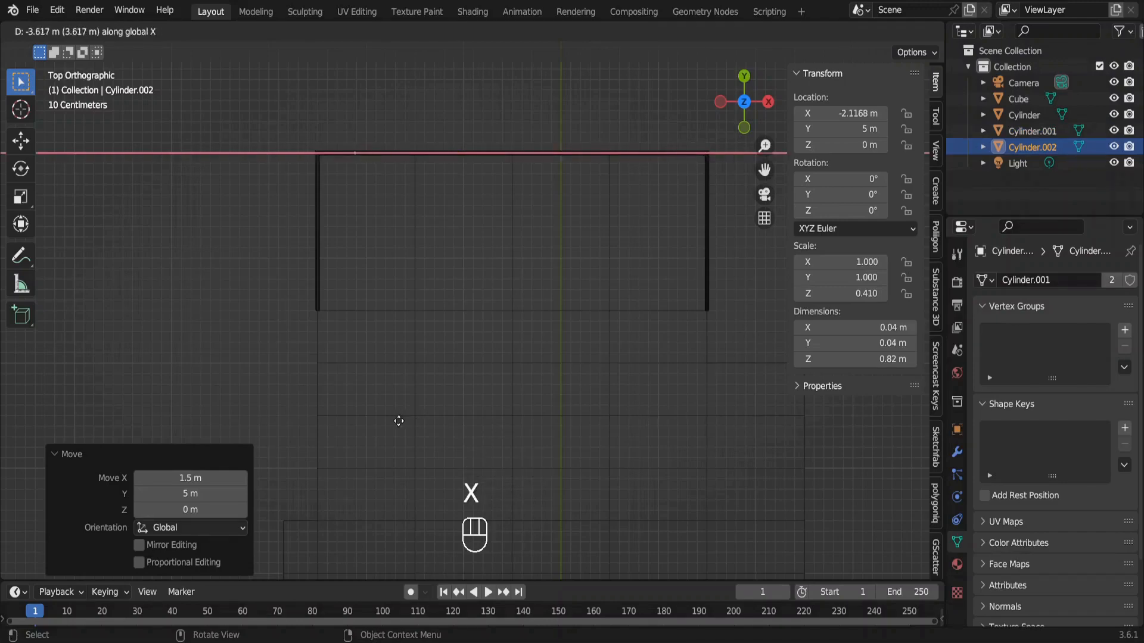
key("ctrl")
left_click(366, 423, "ctrl")
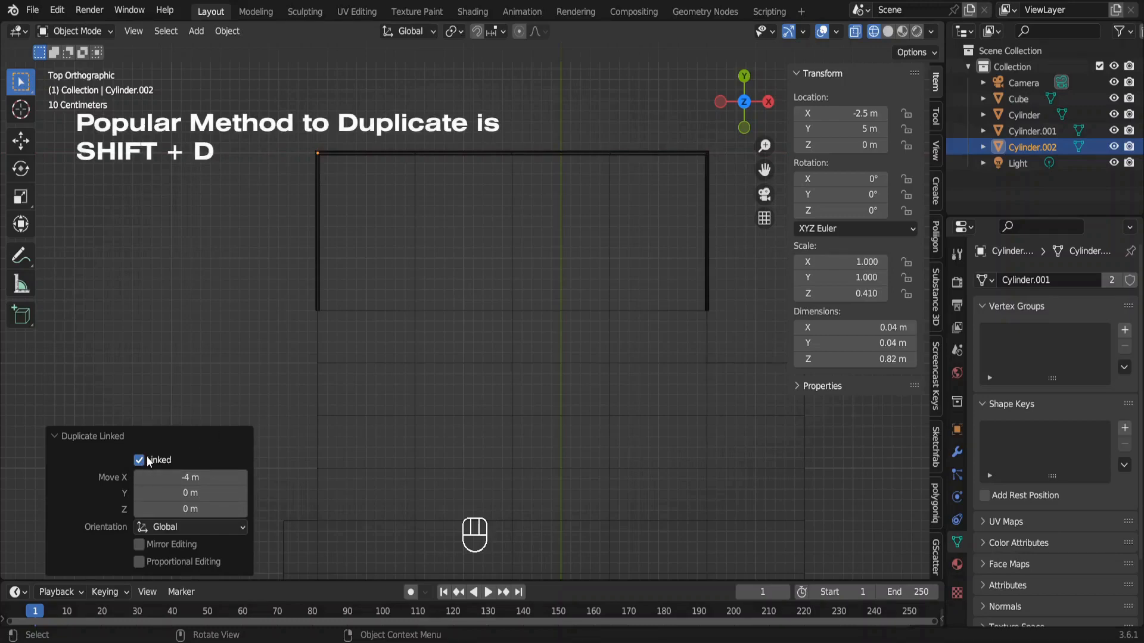
In camera view, add a mesh cube and switch the viewport to solid shading.
key("KP_0")
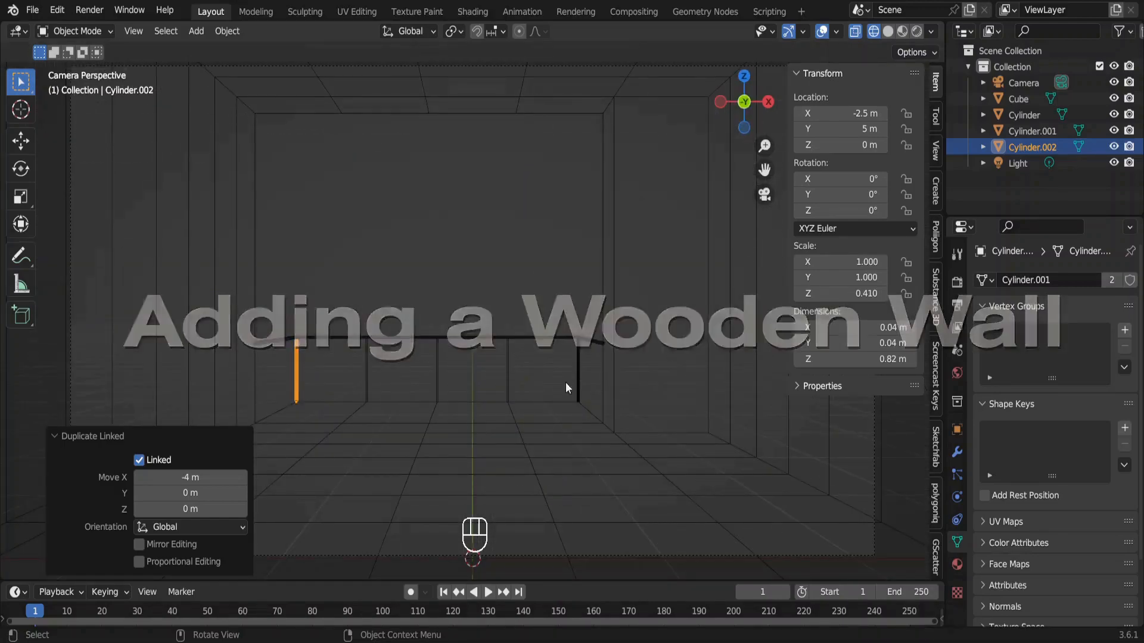
key("shift+a")
mouse_move(679, 320)
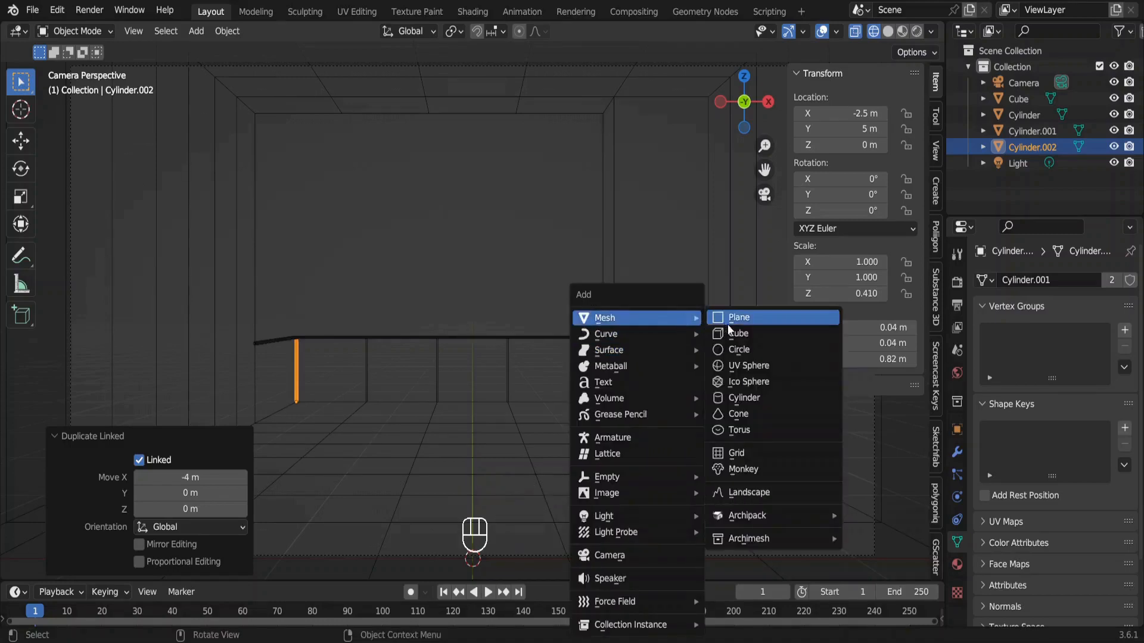
left_click(748, 337)
key("z")
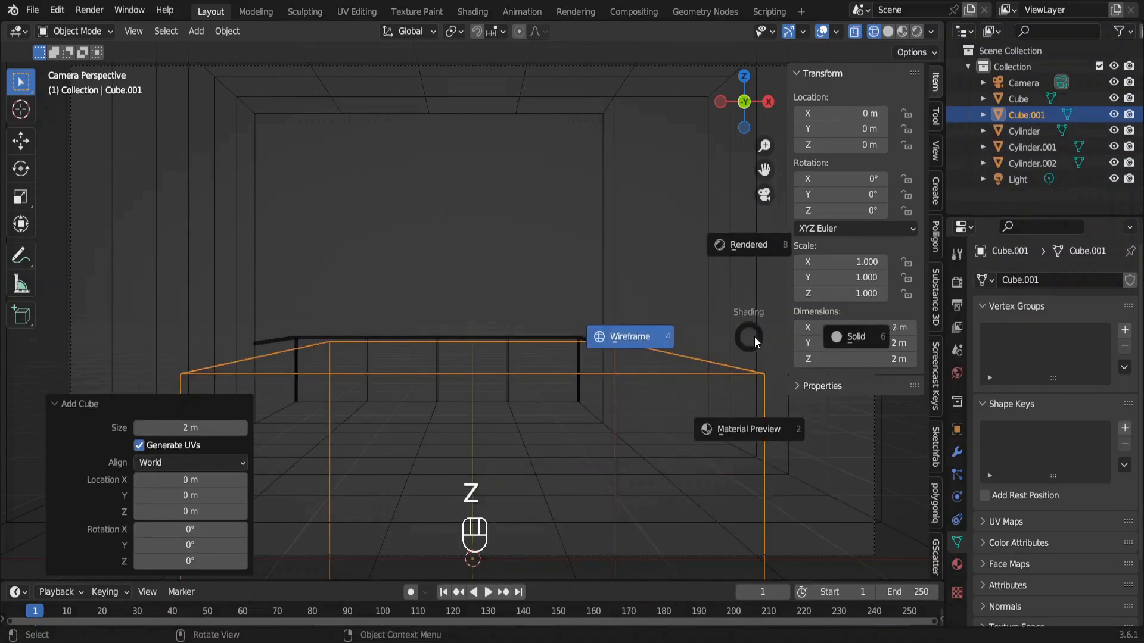
left_click(811, 338)
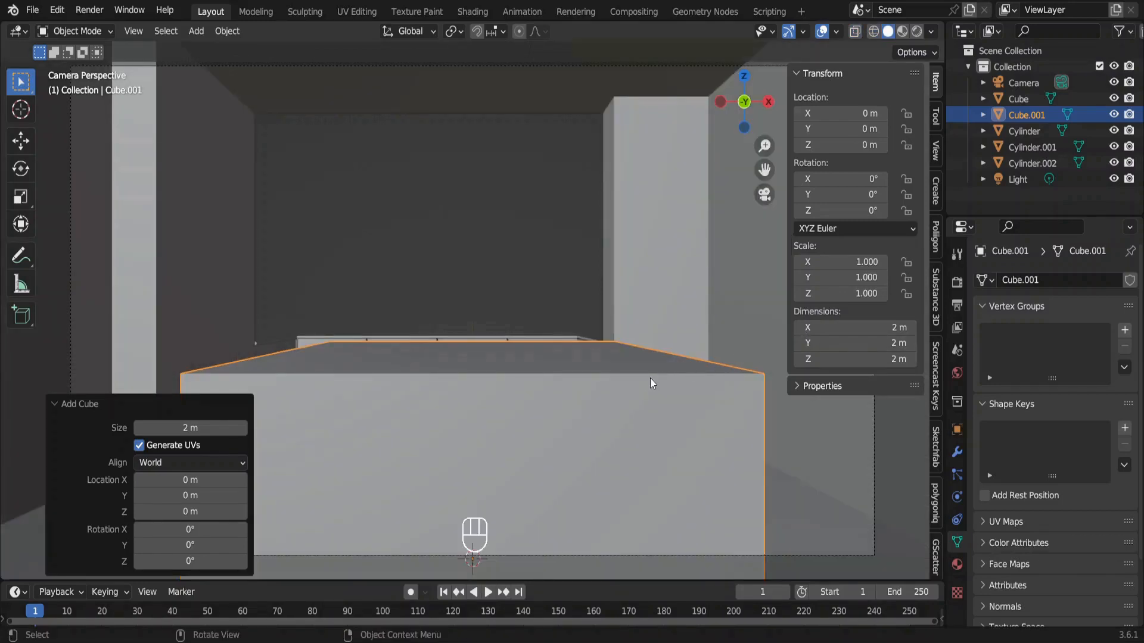
In edit mode, move the new cube's geometry 1 m up on the Z axis.
key("Tab")
key("g")
key("z")
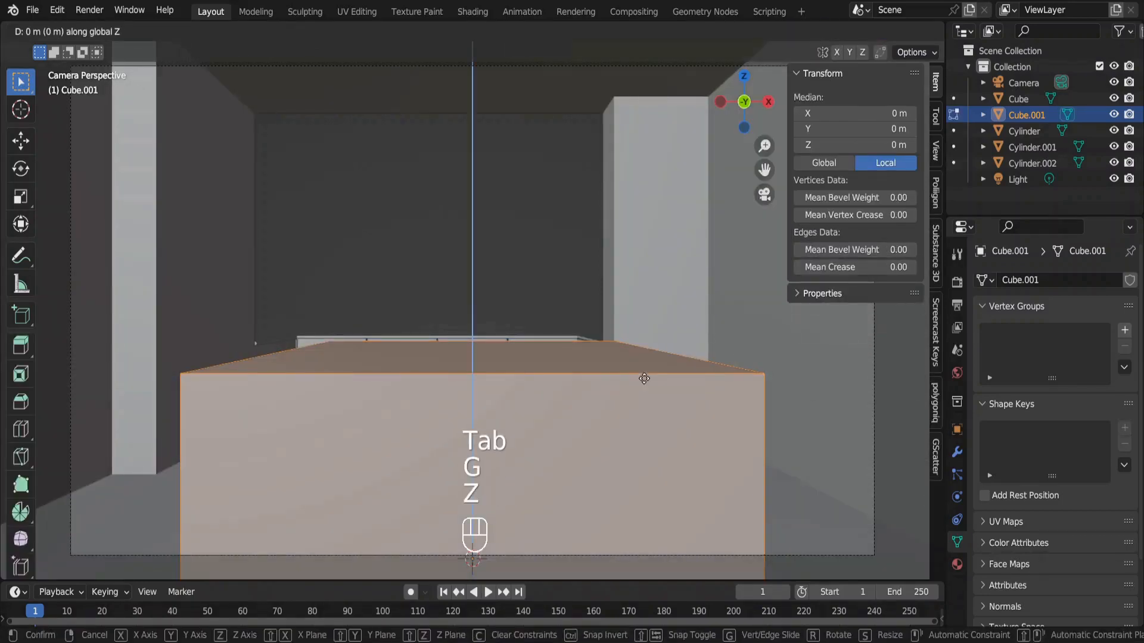
key("1")
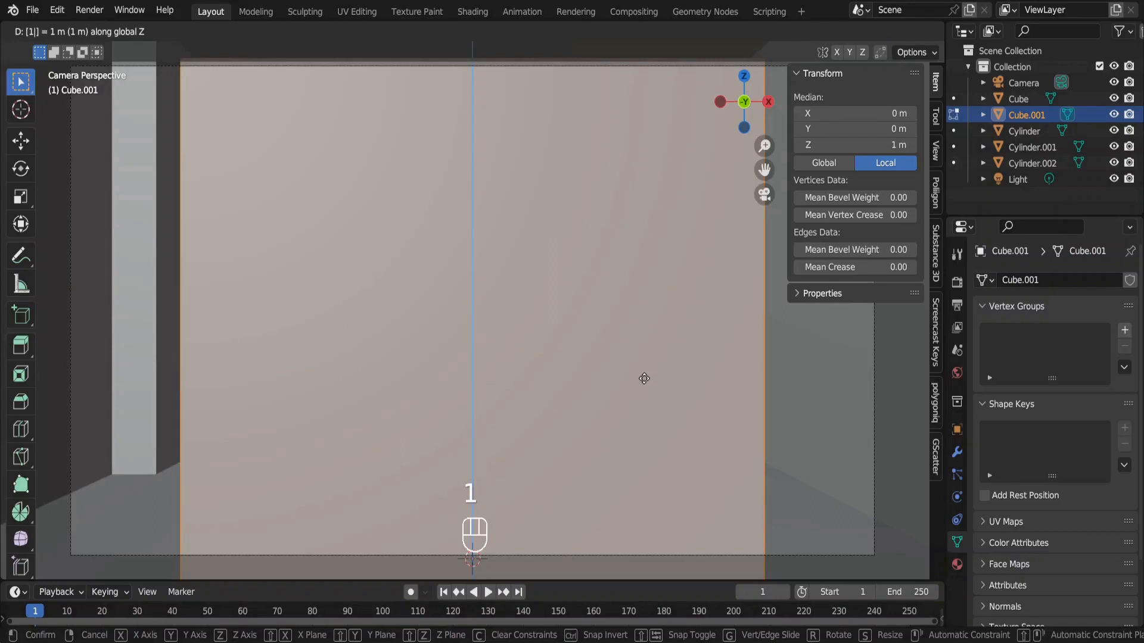
key("Return")
key("Tab")
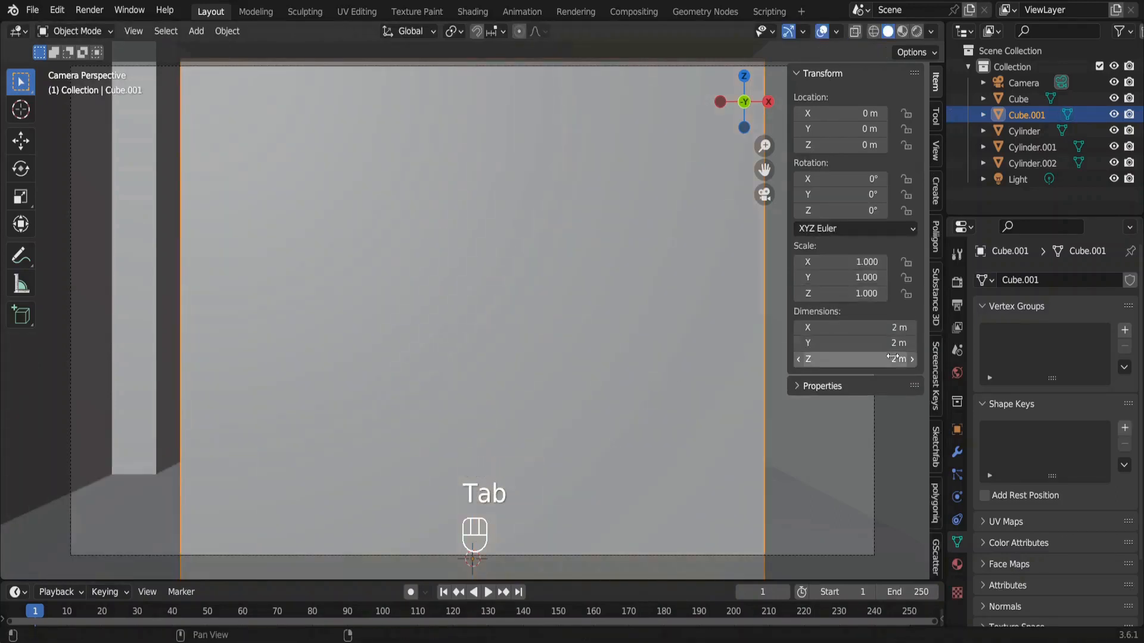
Set the new cube's dimensions to X 0.025 m, Y 0.075 m and Z 3.3 m to form a thin vertical slat.
left_click(895, 359)
type("3.3")
key("Return")
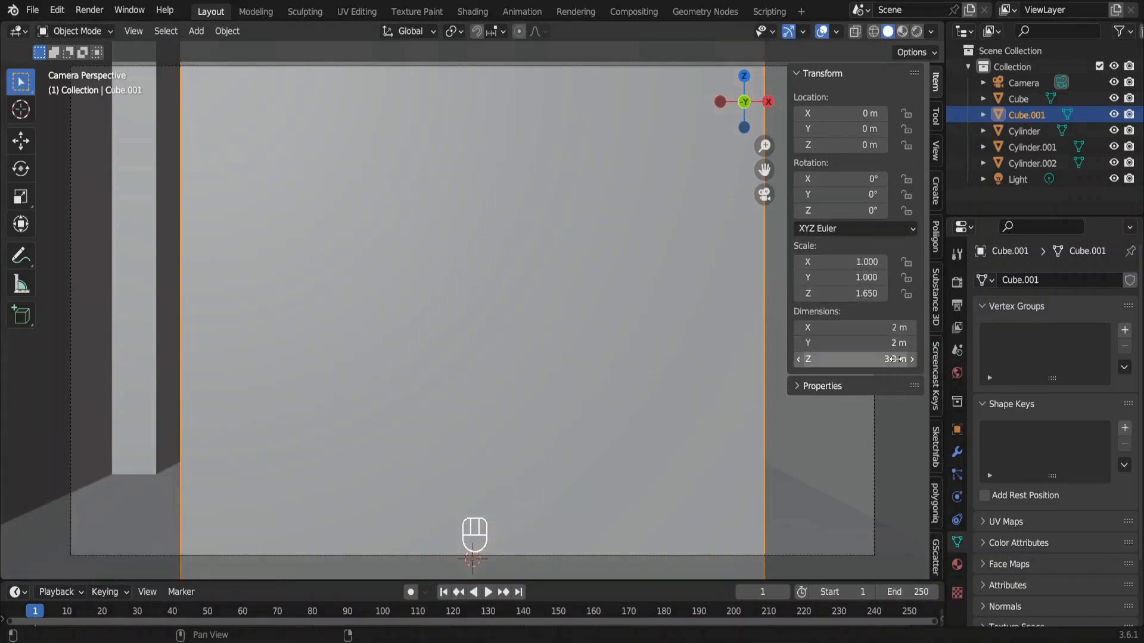
left_click(890, 345)
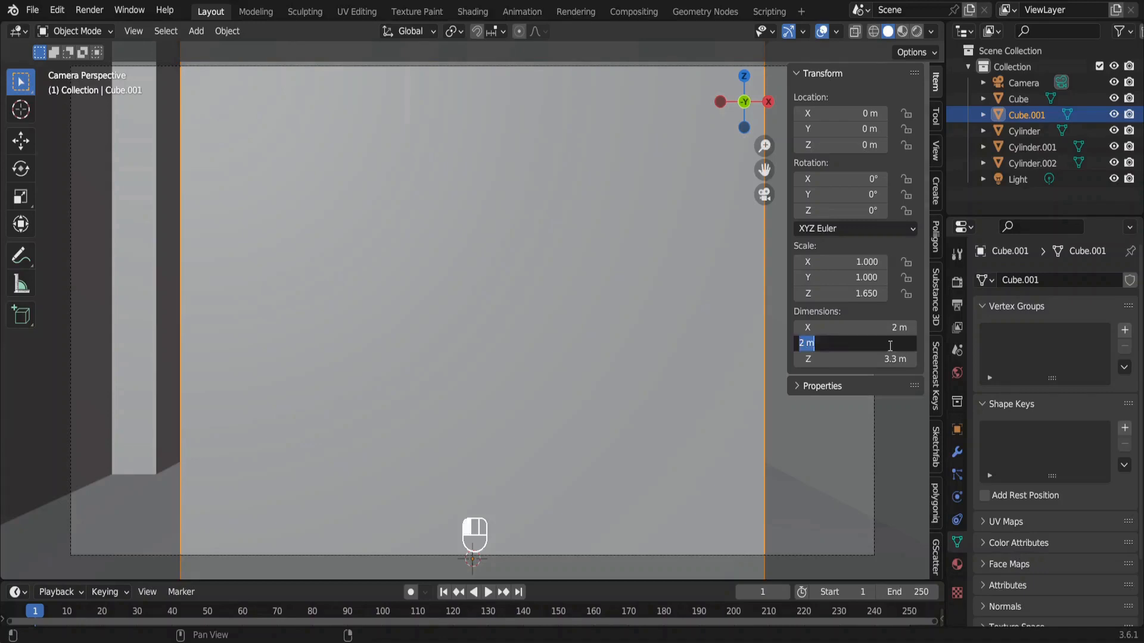
type("0.075")
key("Return")
left_click(881, 327)
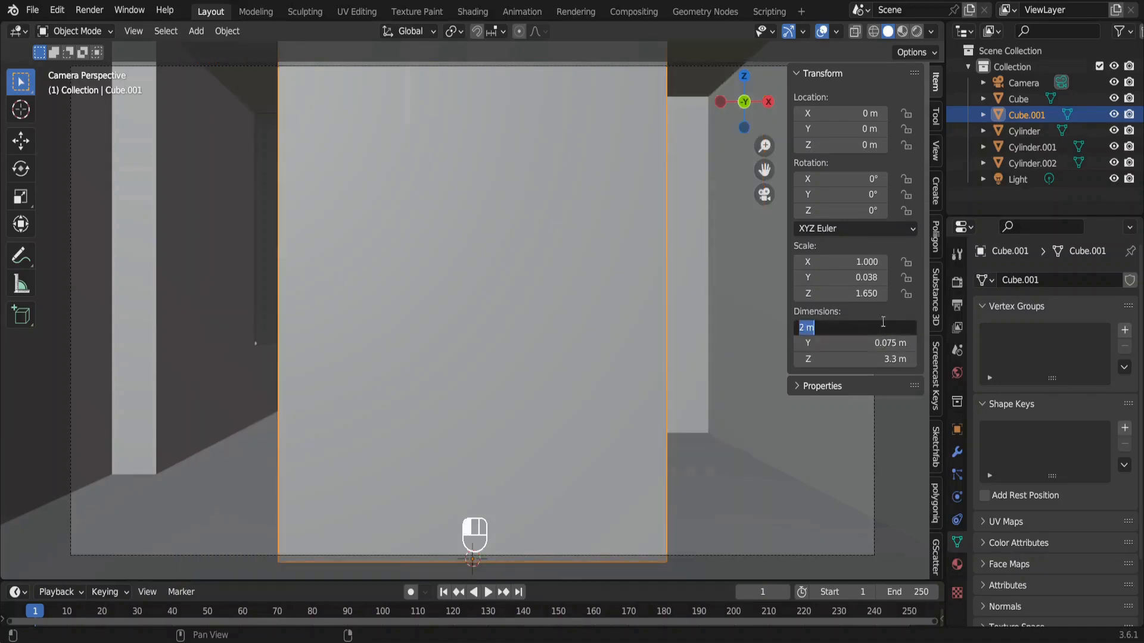
type("0.025")
key("Return")
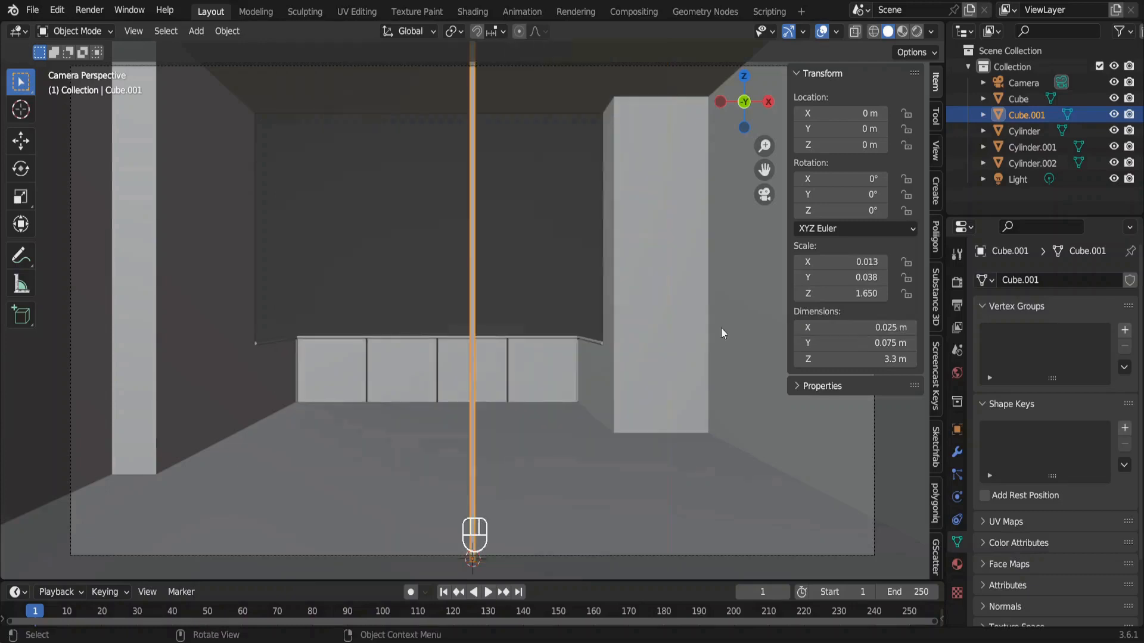
Place the slat in the room's back corner beside the wall opening at X 2.5 m, Y 3 m.
middle_click_drag(573, 315, 585, 320)
scroll(585, 320, "up", 6)
scroll(585, 320, "down", 5)
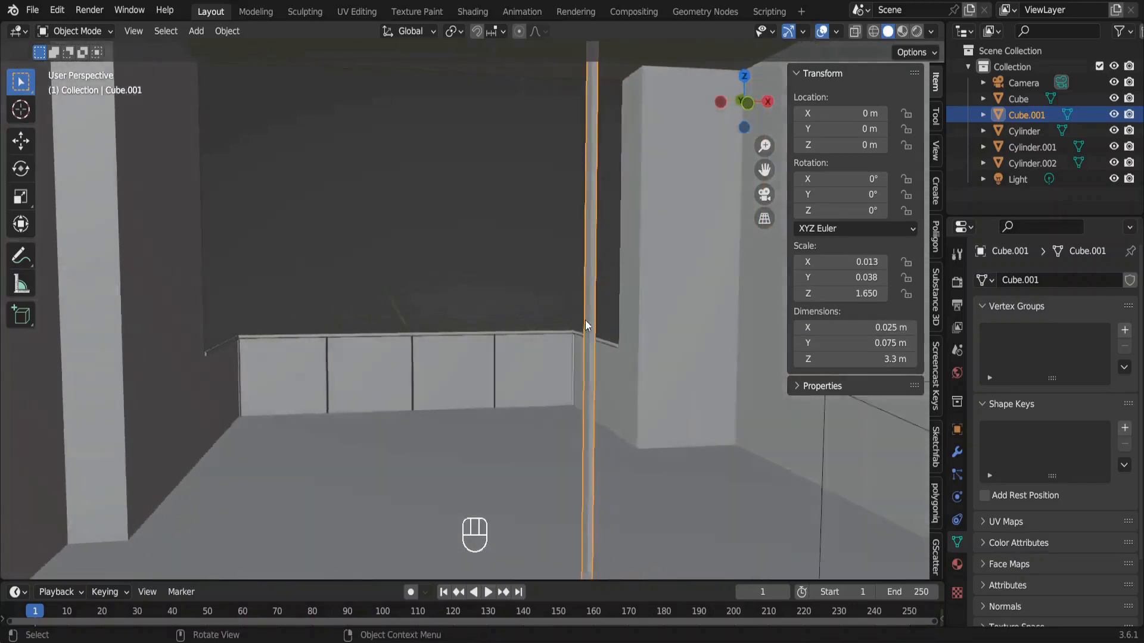
key("KP_0")
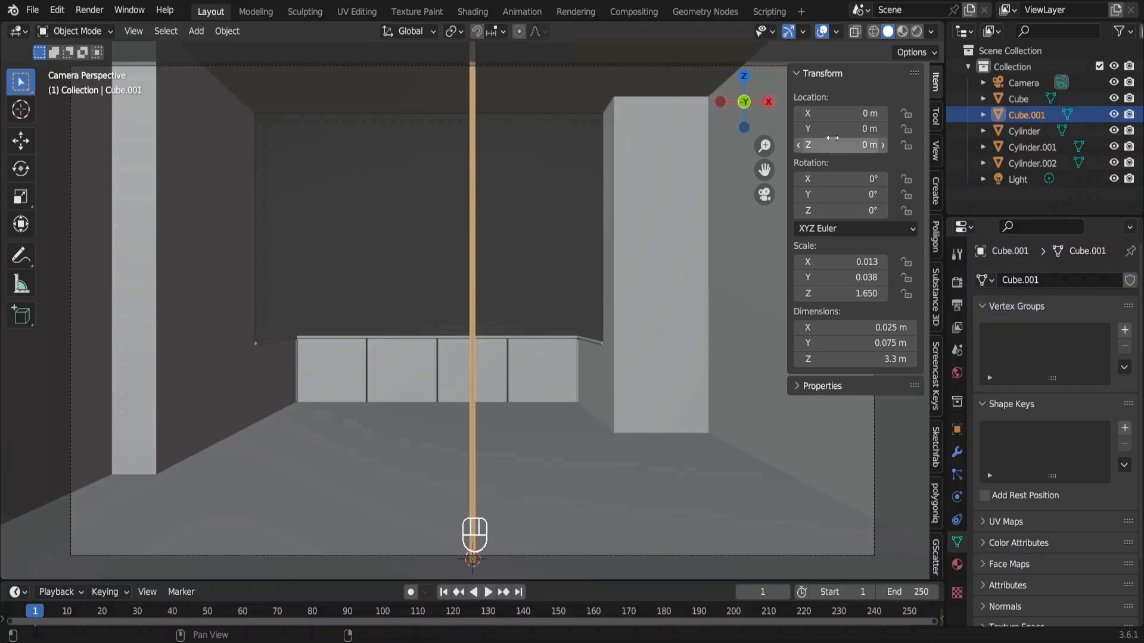
left_click_drag(834, 129, 879, 113)
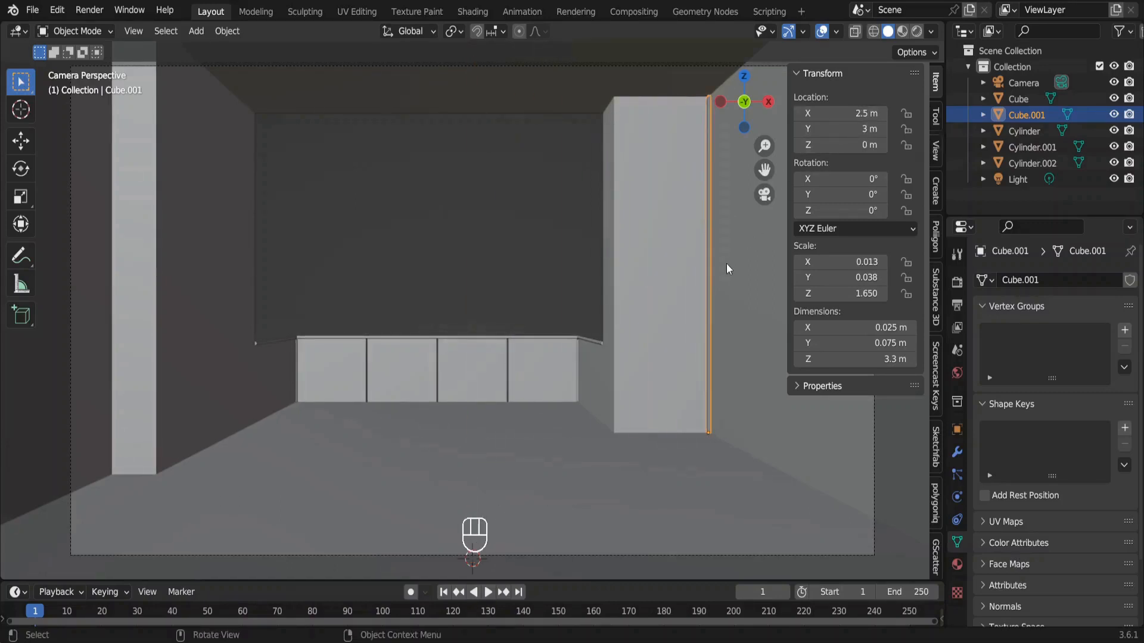
Add an Array modifier to the slat and set its relative offset X factor to 0.
key("KP_Decimal")
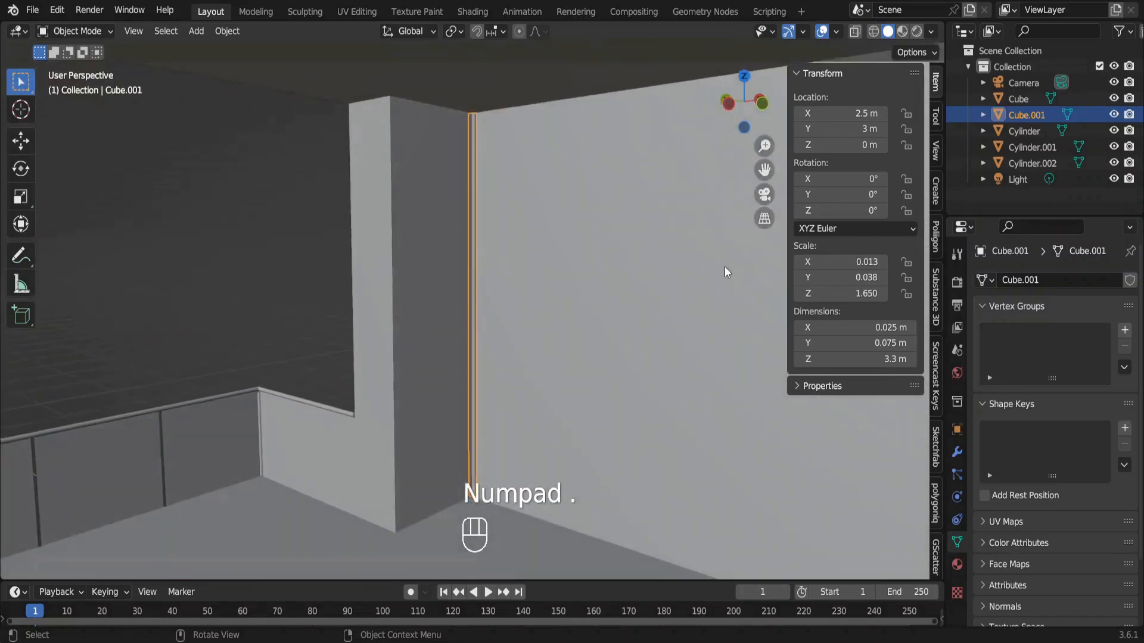
scroll(724, 266, "up", 2, "ctrl")
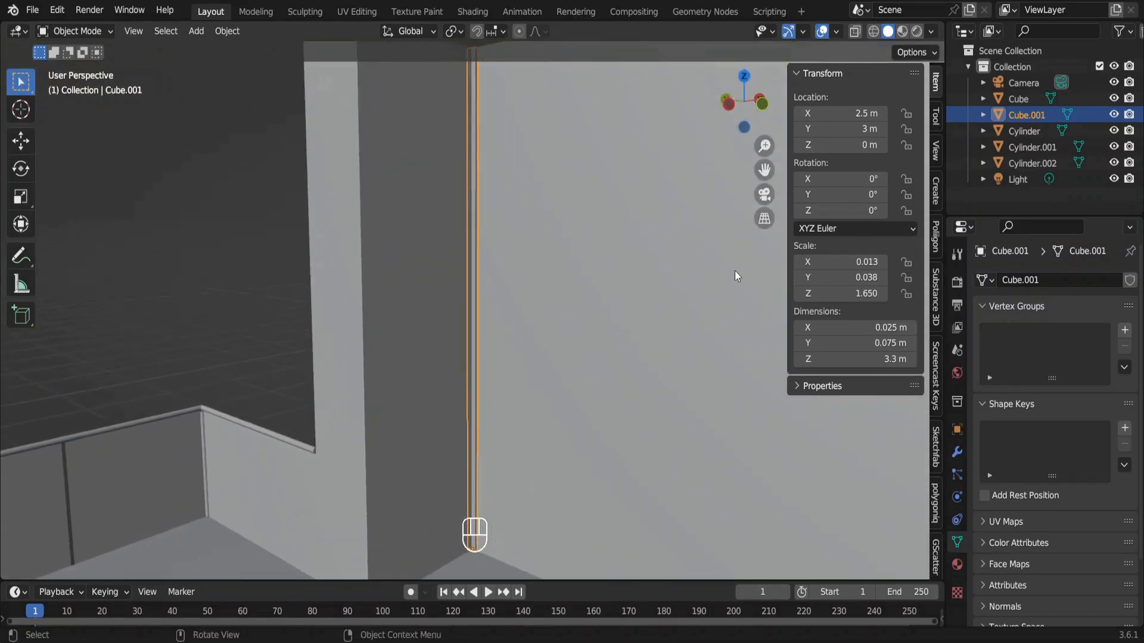
left_click(958, 456)
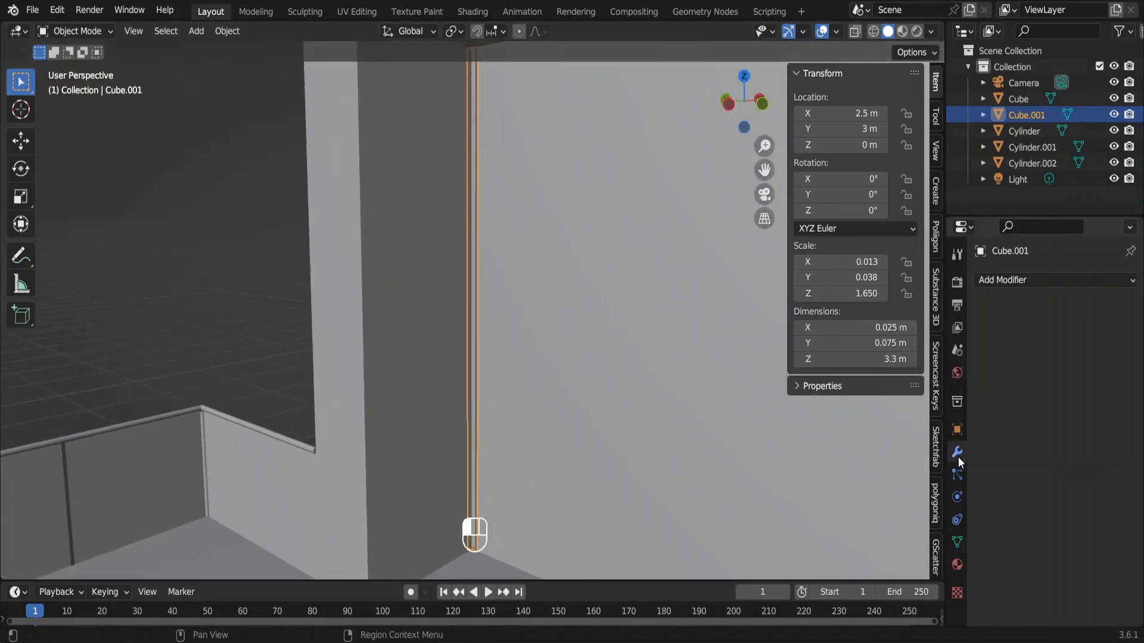
left_click(1064, 279)
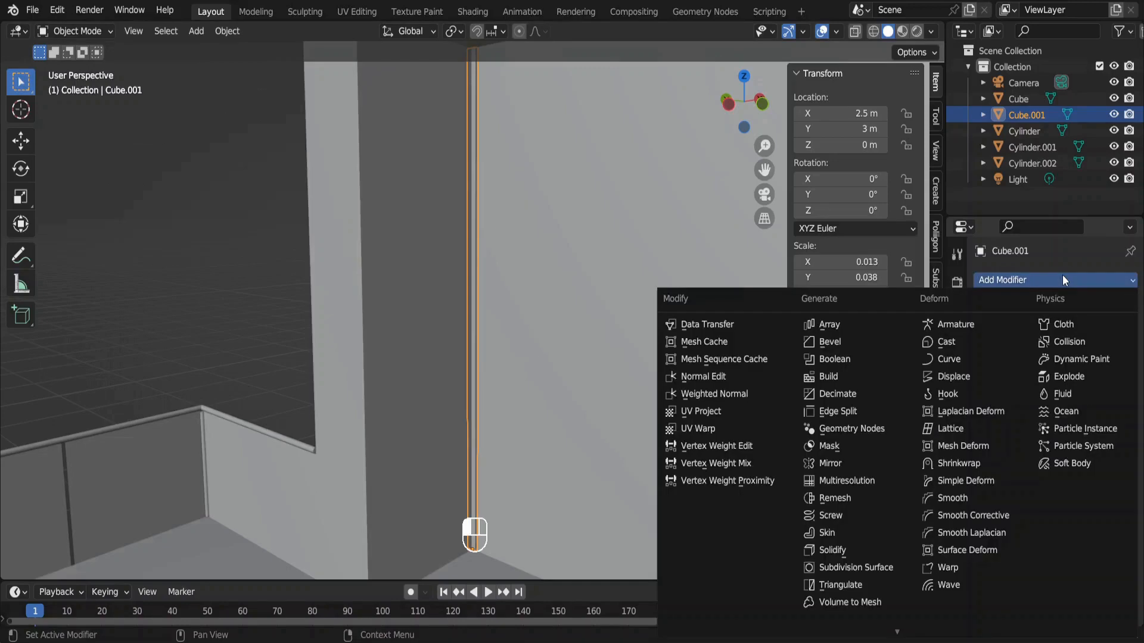
left_click(842, 322)
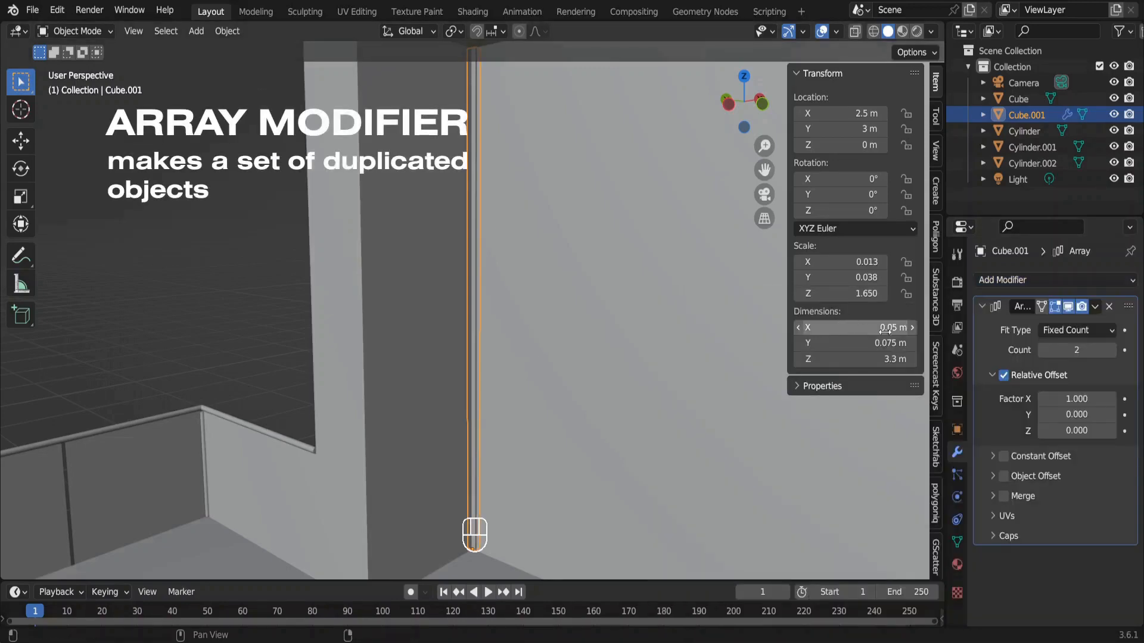
left_click(1070, 397)
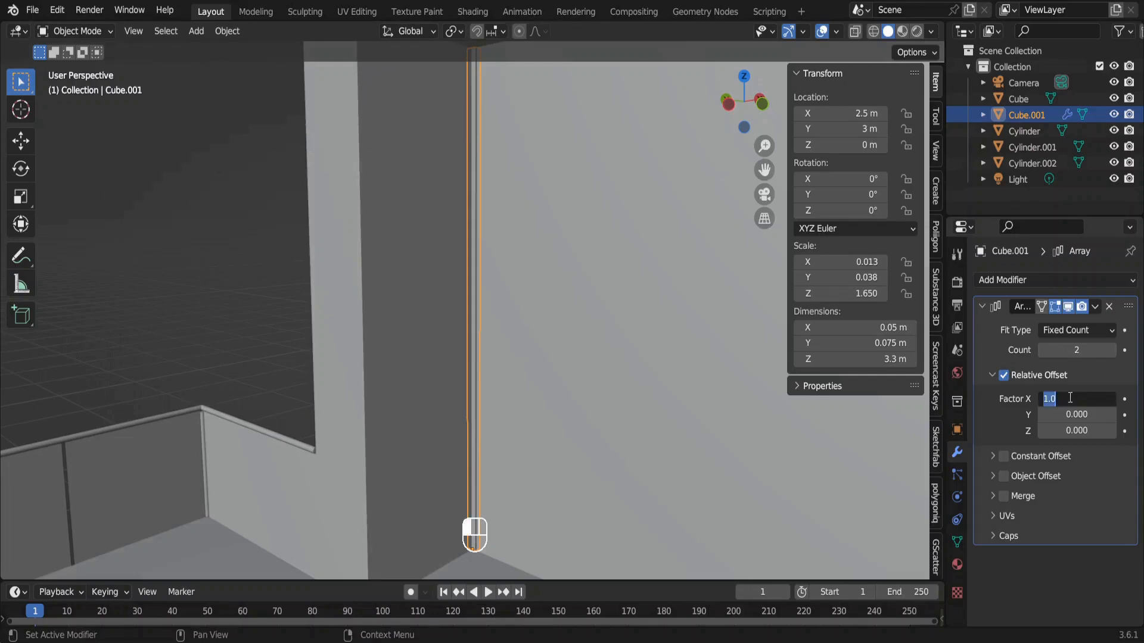
type("0")
key("Return")
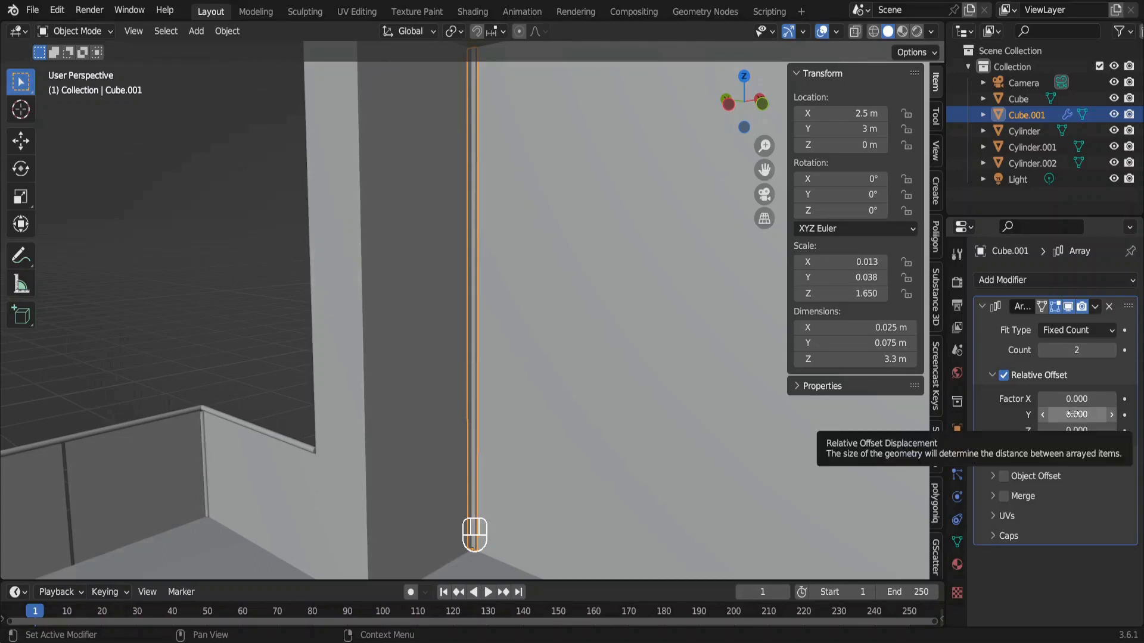
Set the slat array's relative offset Y factor to -1.1 and its count to 37.
left_click(1074, 414)
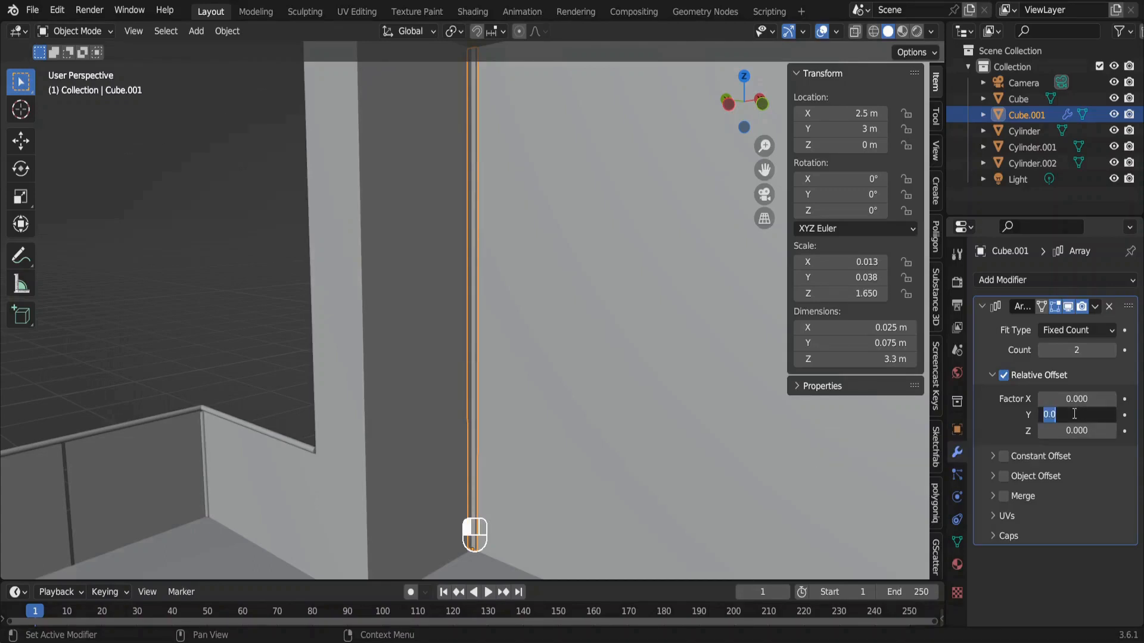
type("1")
key("Return")
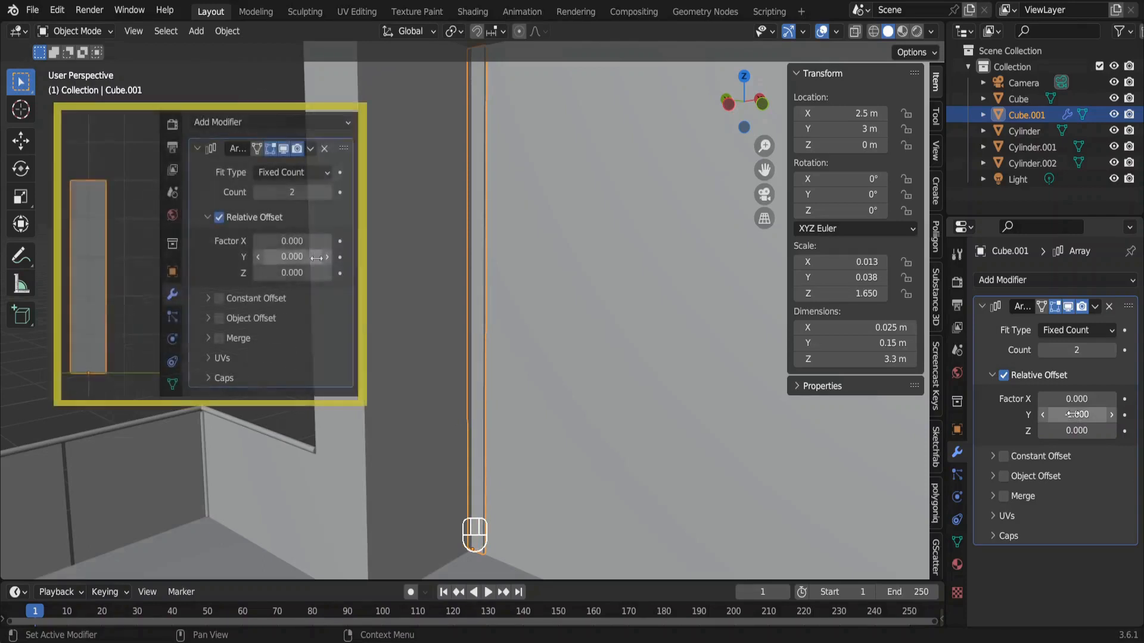
mouse_move(1073, 414)
left_mouse_down()
mouse_move(1060, 414)
mouse_move(1077, 411)
left_mouse_up()
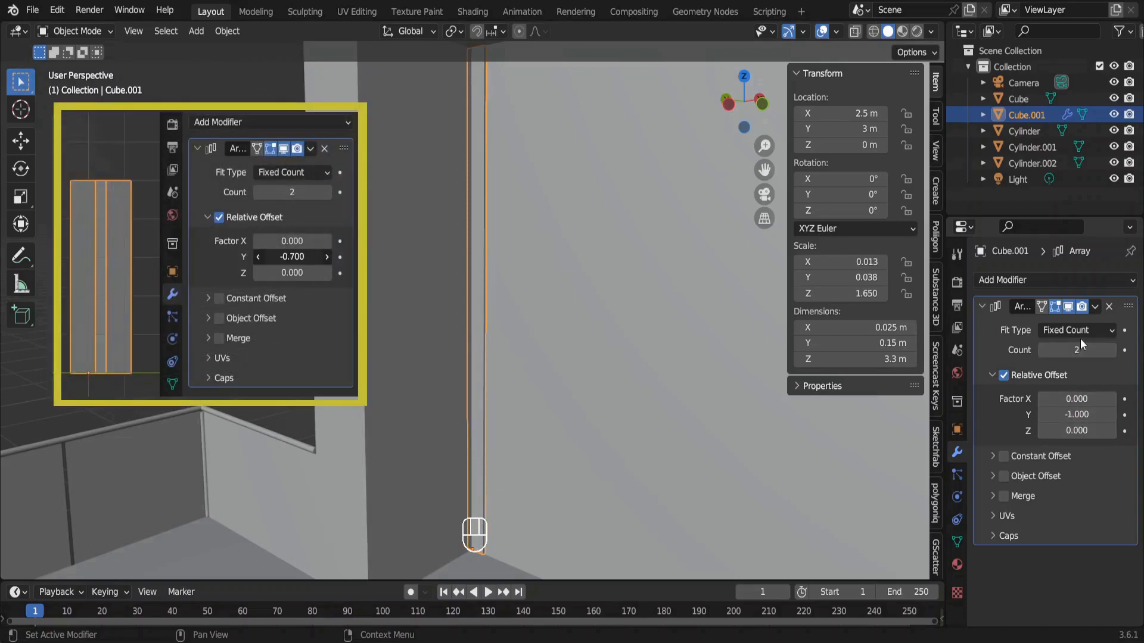
left_click_drag(1076, 350, 1114, 350)
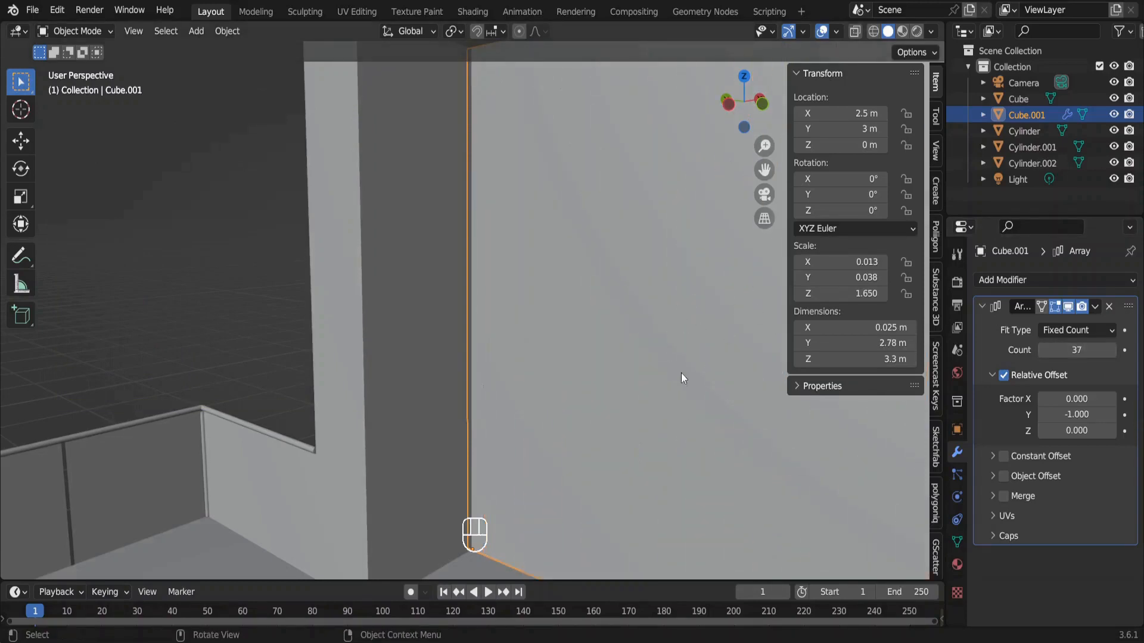
left_click(1067, 415)
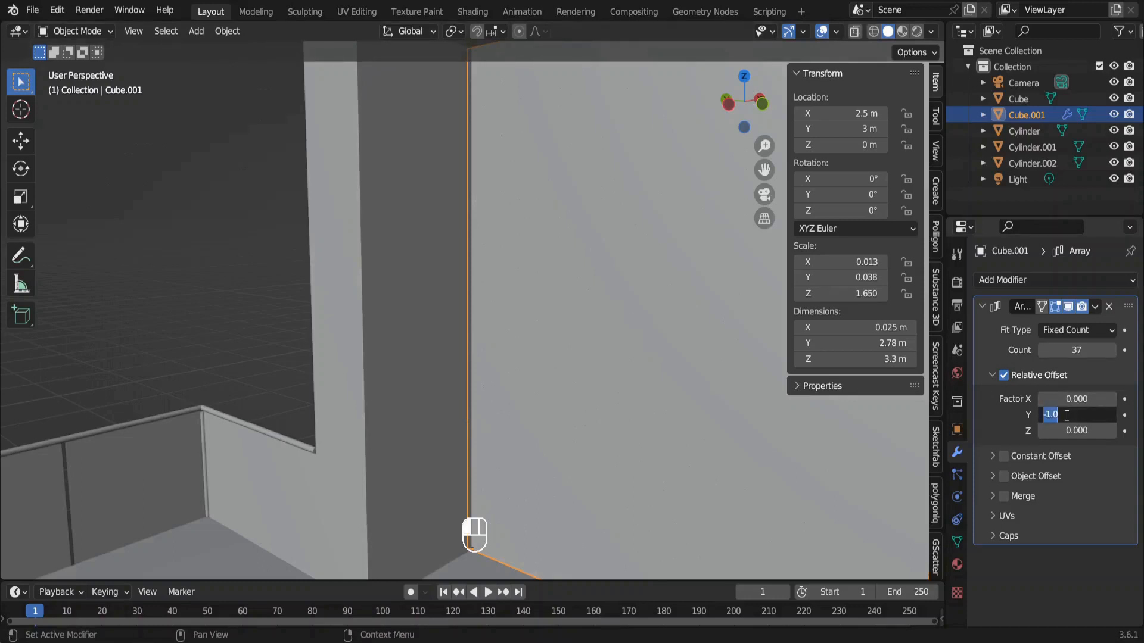
left_click(1067, 415)
type("1")
key("Return")
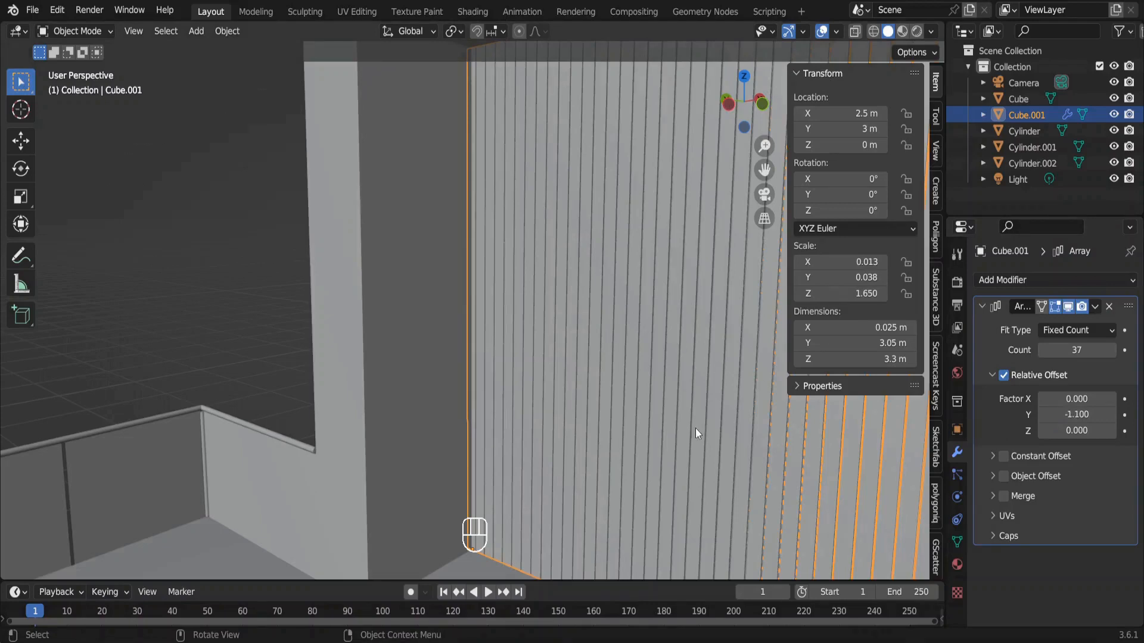
In camera view, raise the slat array's count to 73 so the slats cover the side wall.
key("KP_0")
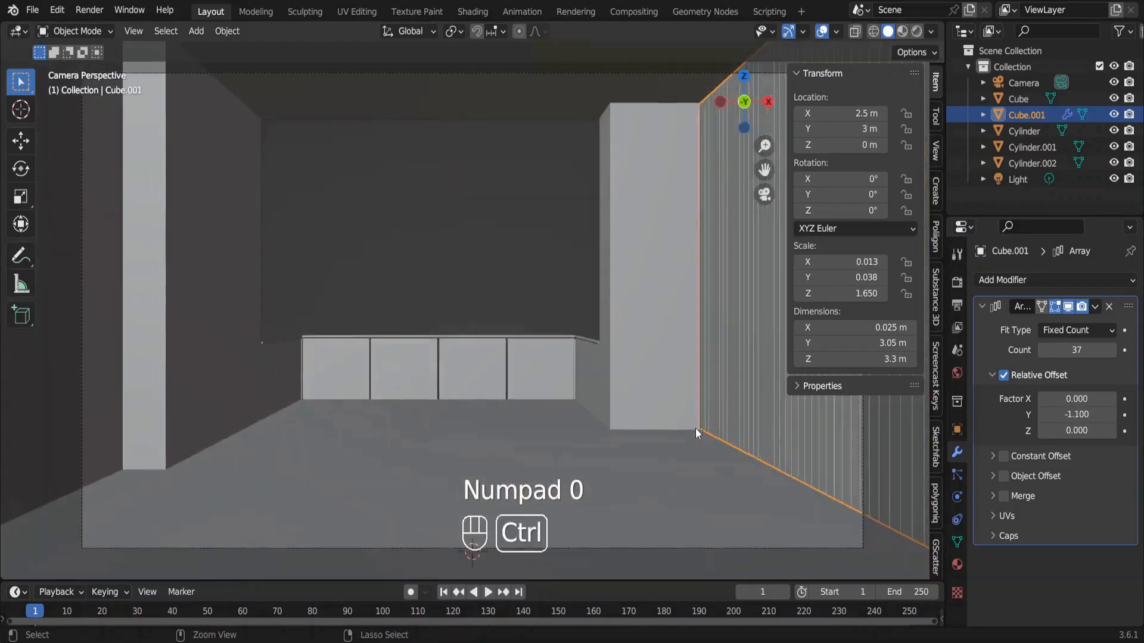
scroll(696, 428, "down", 3)
key("n")
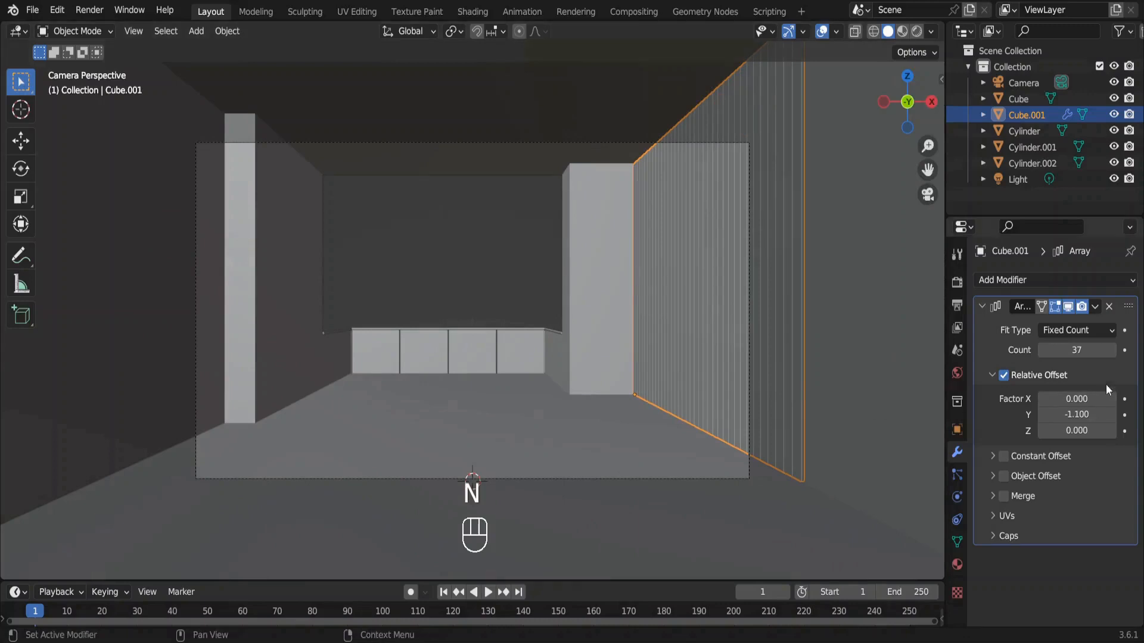
left_click_drag(1076, 350, 1120, 350)
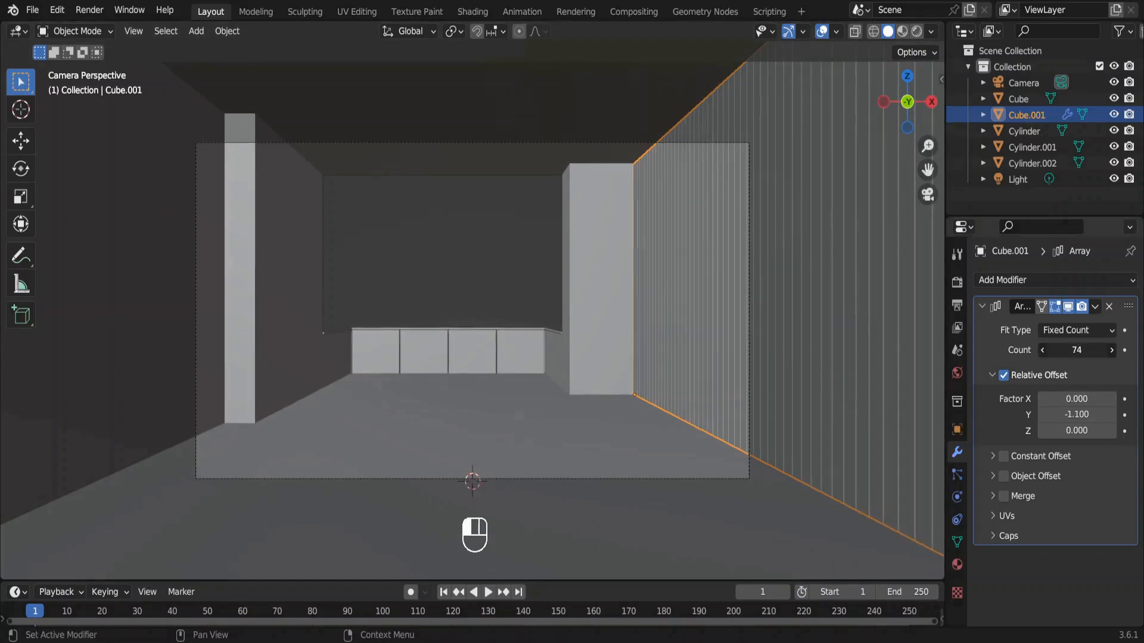
middle_click_drag(811, 343, 780, 350, "ctrl")
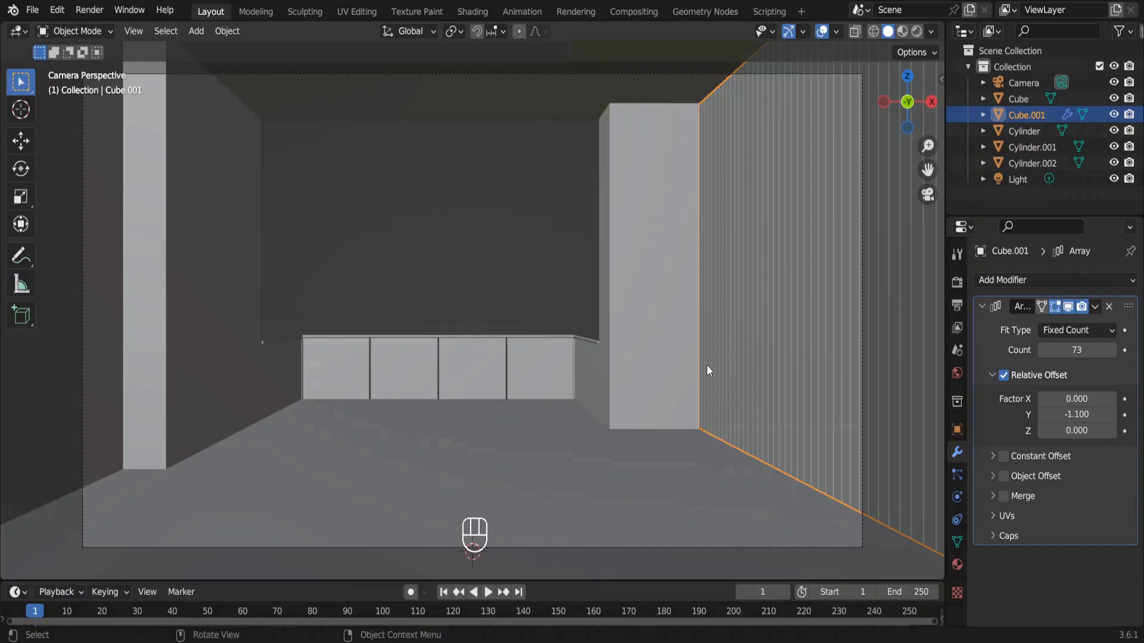
Add another mesh cube and move its geometry 1 m up on the Z axis in edit mode.
key("shift+a")
left_click(784, 332)
key("Tab")
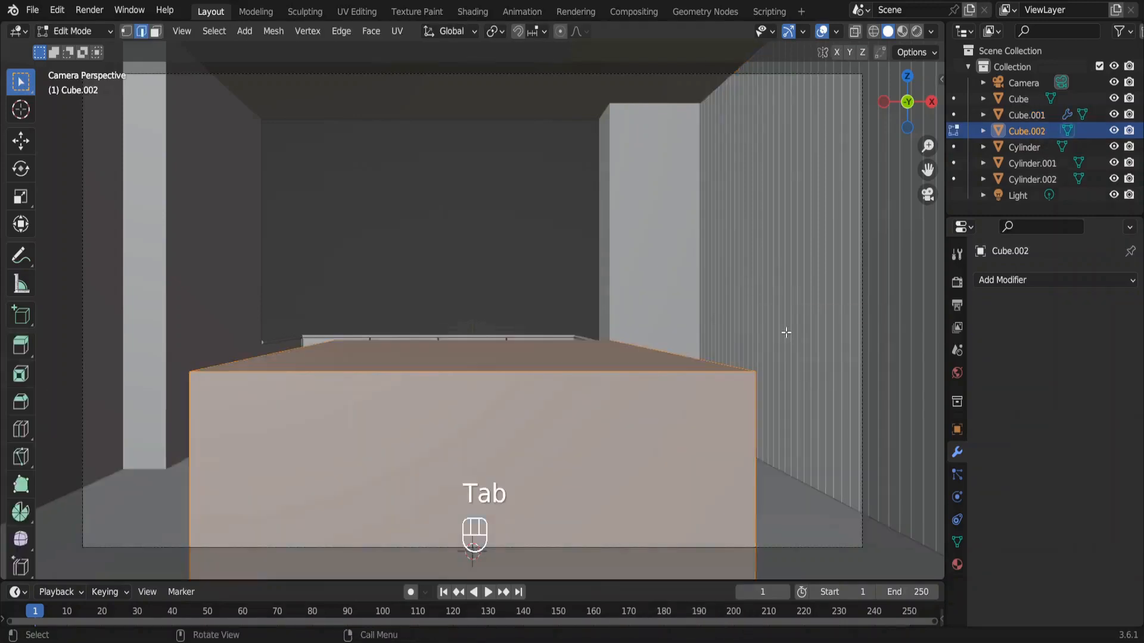
key("g")
key("z")
key("1")
key("Return")
key("Tab")
Set the second cube's dimensions to X 0.35 m, Y 2.5 m and Z 0.2 m.
key("n")
left_click_drag(896, 359, 876, 357)
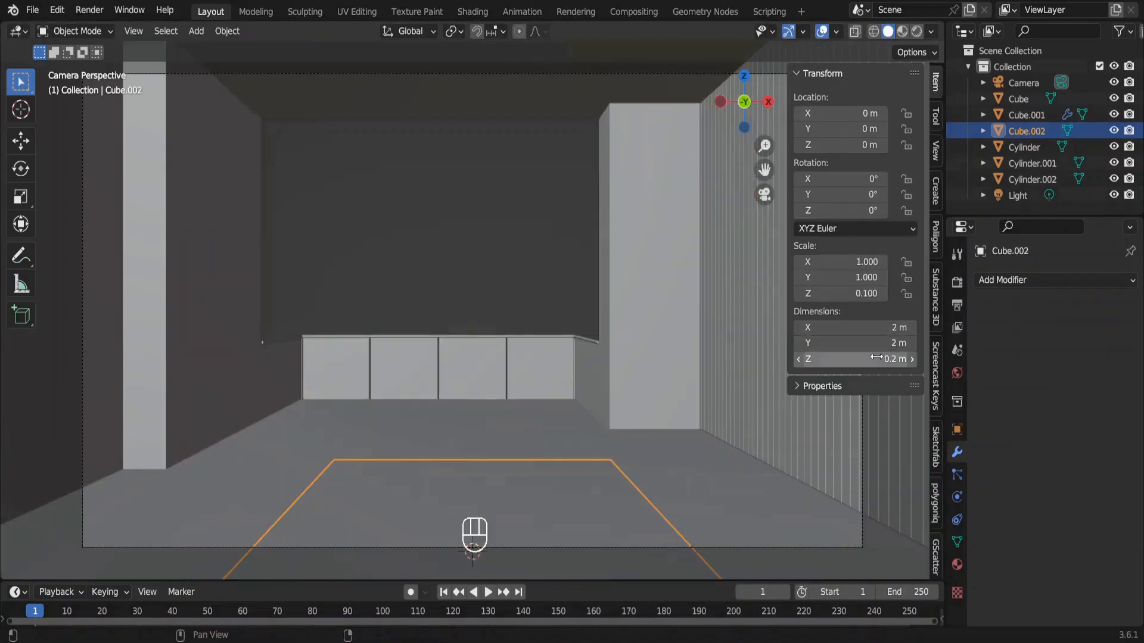
left_click(876, 344)
key("Left")
key("Right")
type(".5")
key("Return")
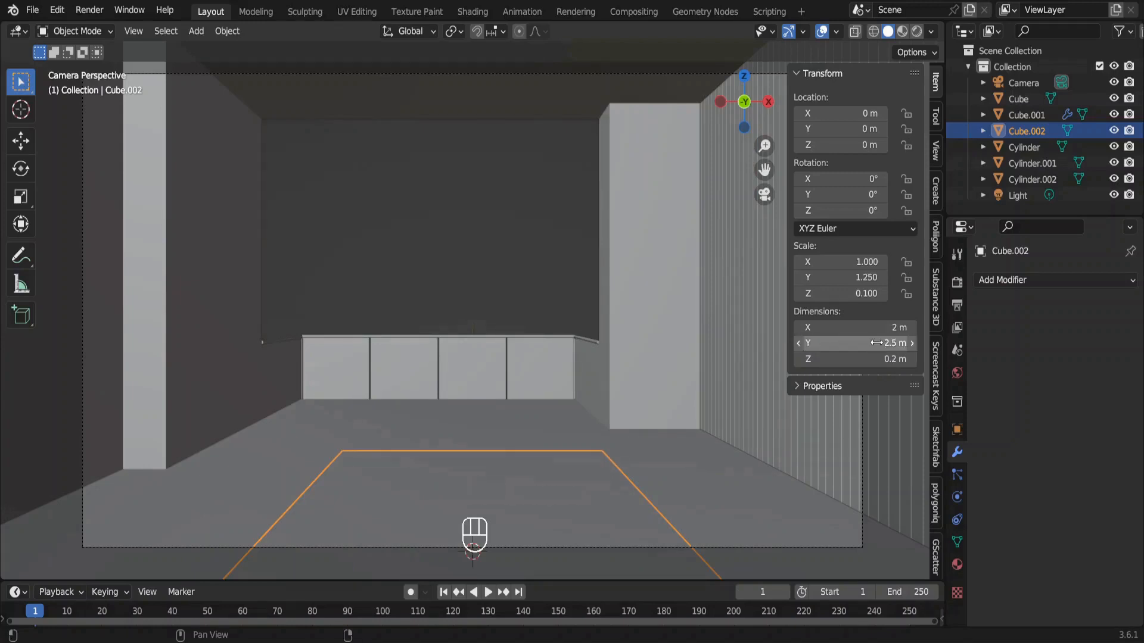
left_click(878, 328)
type(".35")
key("Return")
Position the resized box in the wall recess at X -2.675 m, Y 0.25 m, Z 0.4 m.
left_click(858, 145)
type(".4")
key("Return")
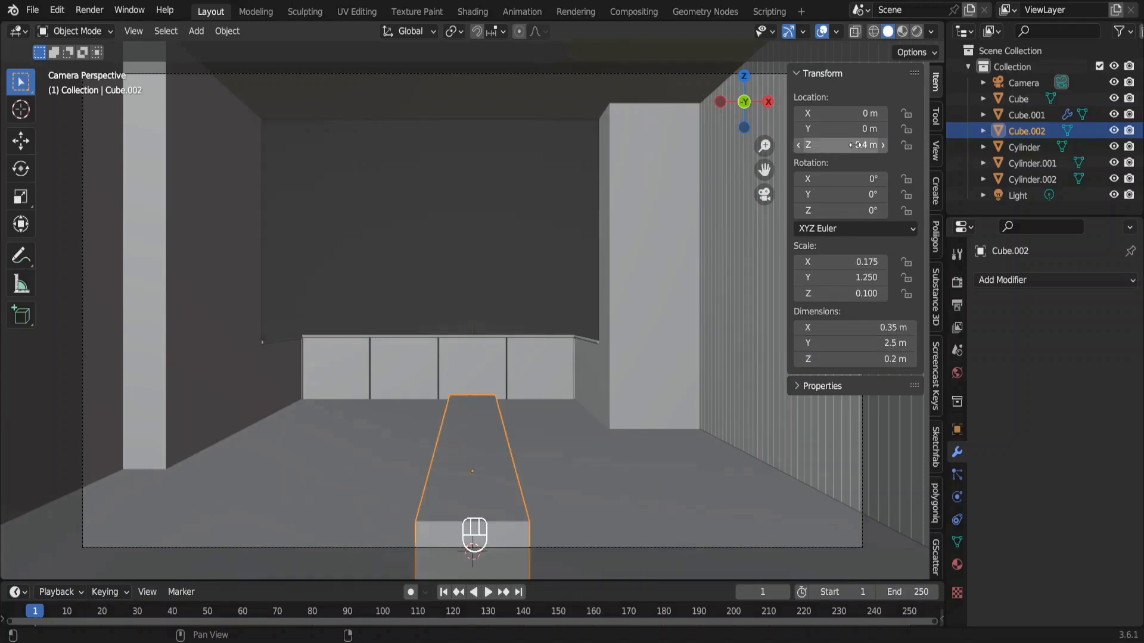
left_click_drag(840, 114, 791, 114)
middle_click_drag(506, 200, 406, 248)
mouse_move(827, 117)
left_mouse_down()
mouse_move(816, 118)
mouse_move(833, 130)
left_mouse_up()
left_click(827, 117)
type("-2.675")
key("Return")
key("KP_0")
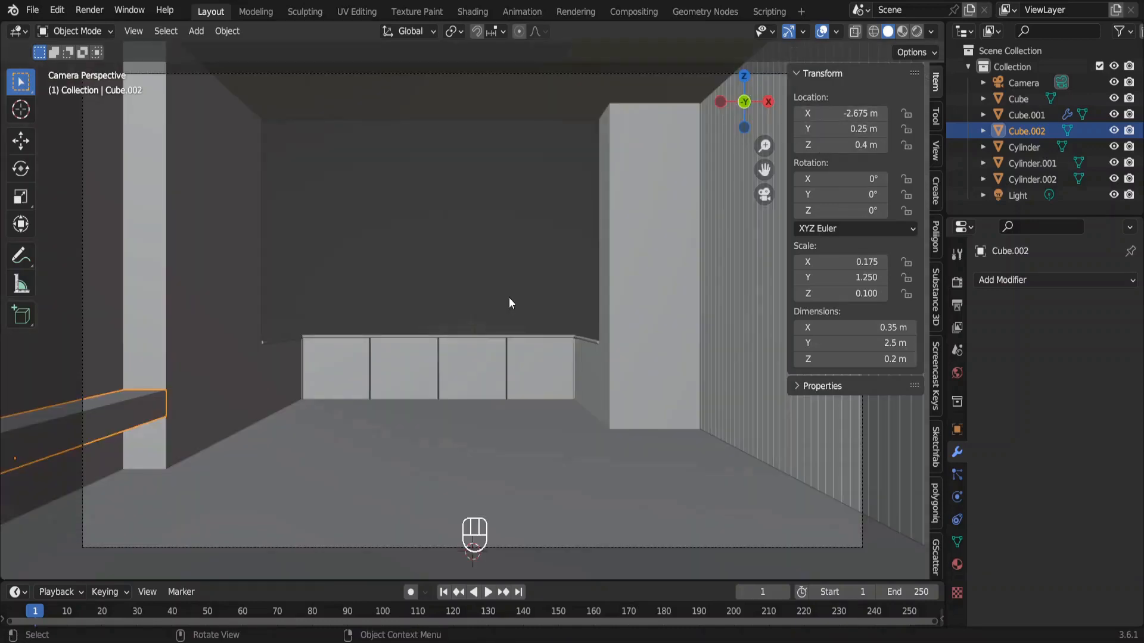
Start saving the project, create a folder named Interior inside The Interior Tutorial, and open it.
key("ctrl+s")
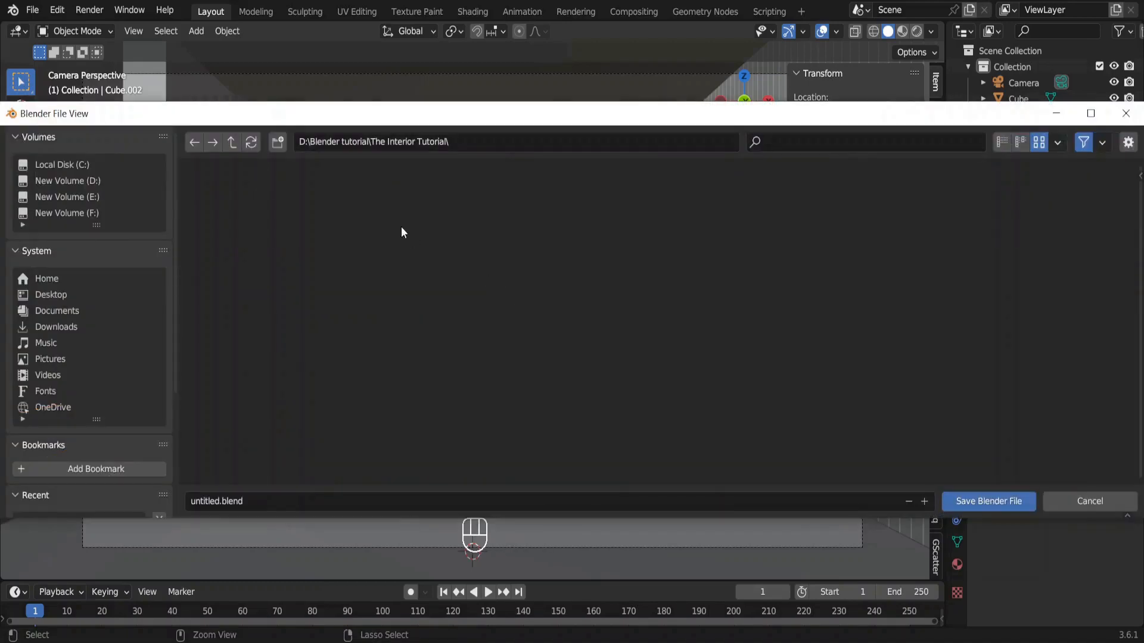
left_click(277, 144)
type("Interior")
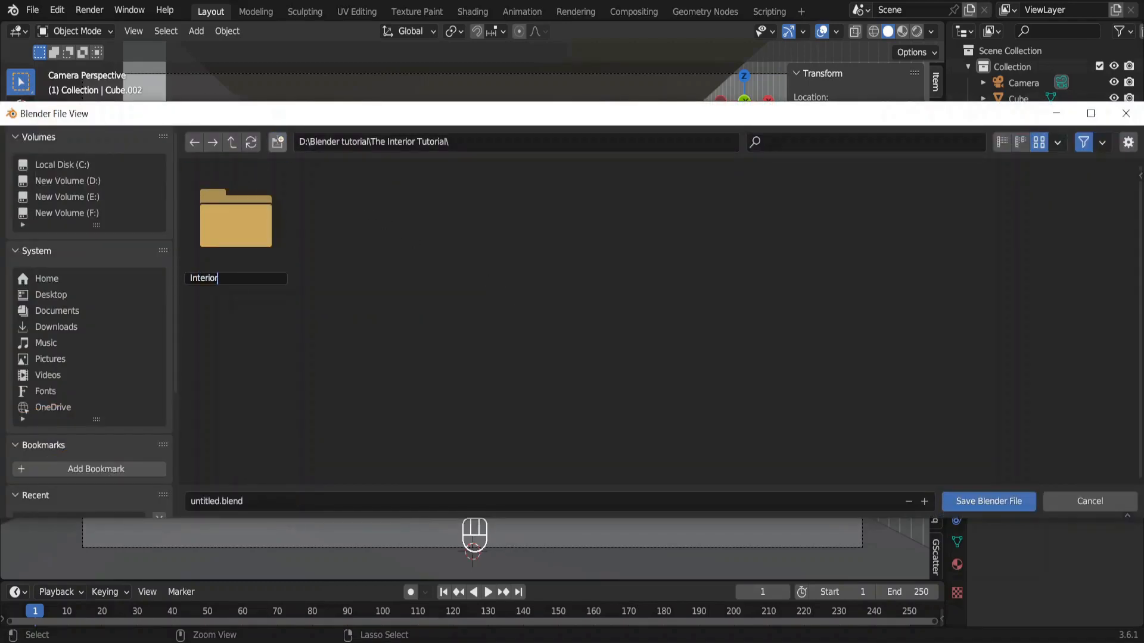
key("Return")
double_click(262, 181)
Save the project in the new folder as "interior modeling.blend".
left_click(226, 501)
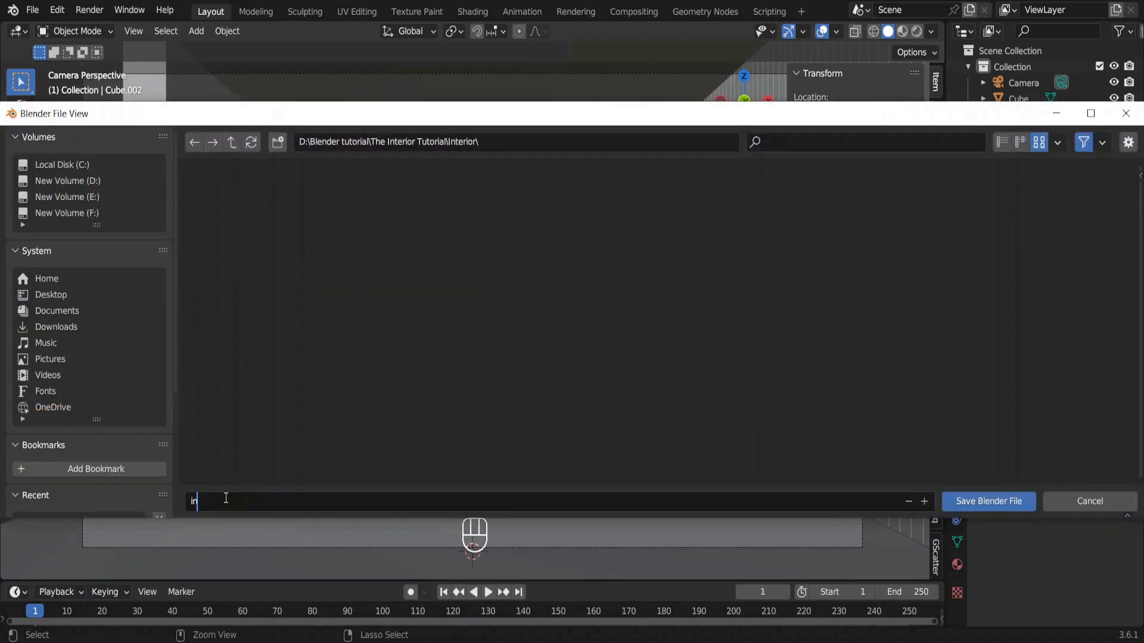
type("interior modeling")
key("Return")
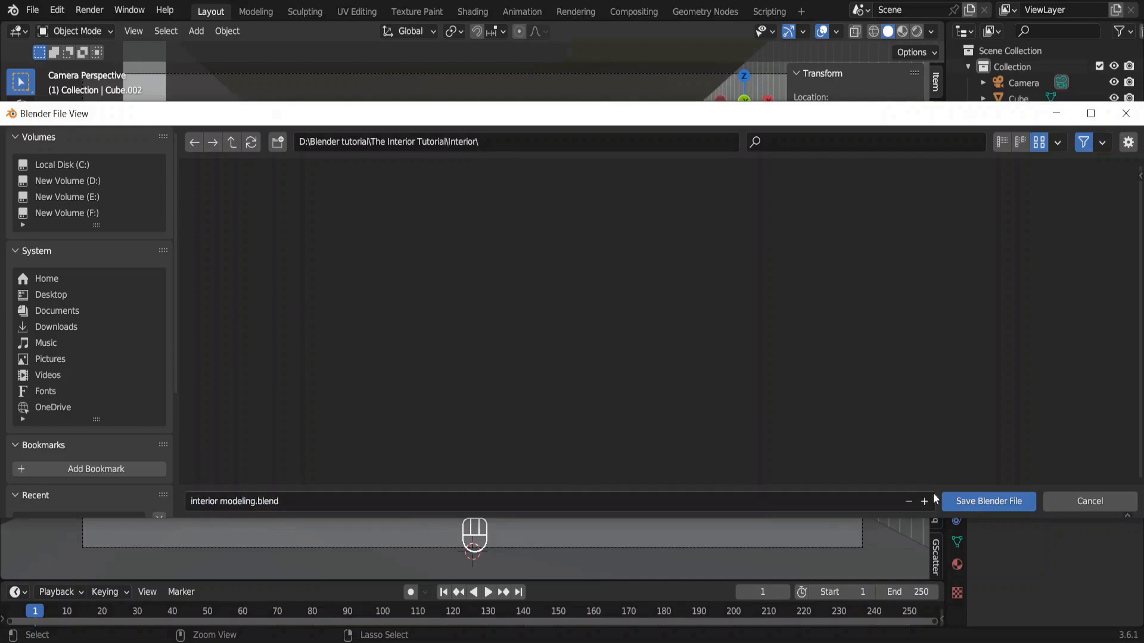
left_click(986, 501)
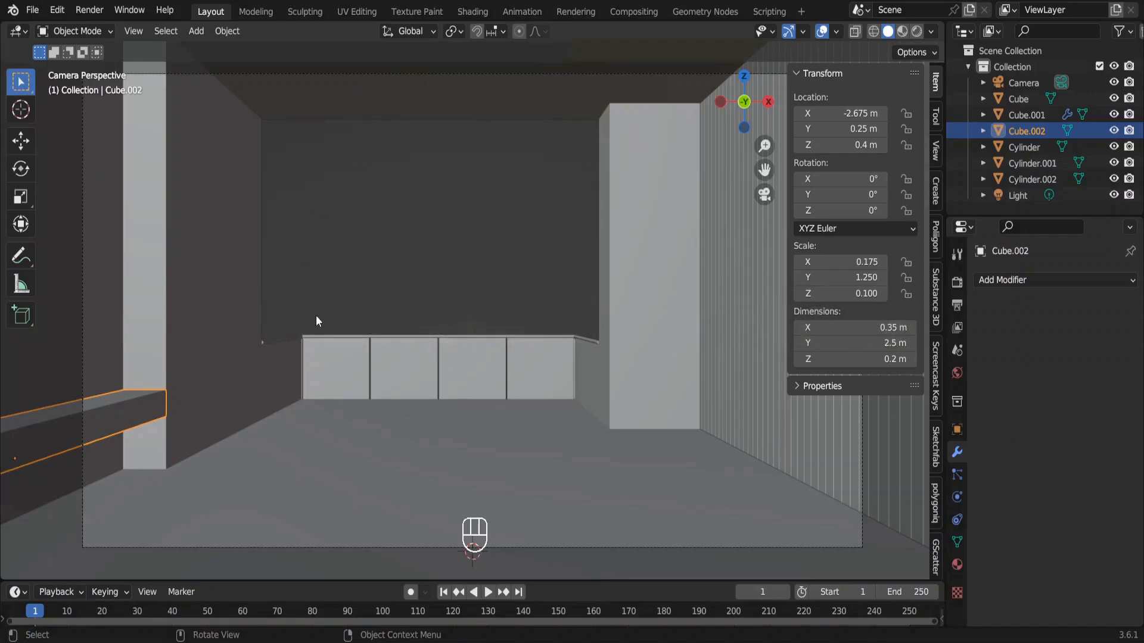
Enable the Archimesh add-on in the preferences, collapse its details, and close the preferences window.
left_click(60, 12)
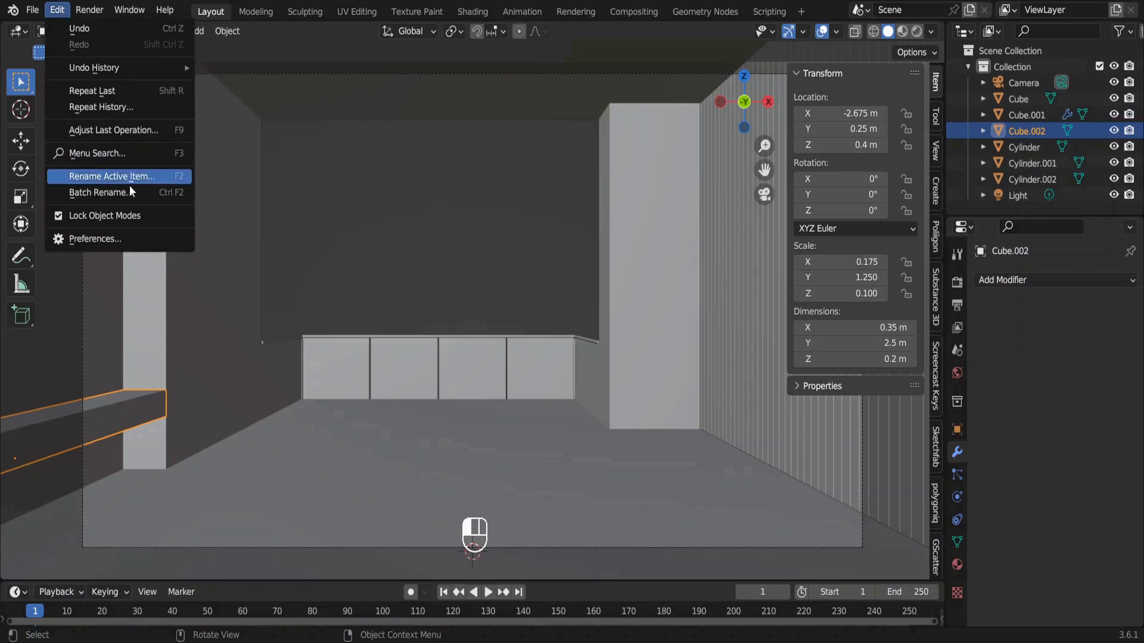
left_click(154, 239)
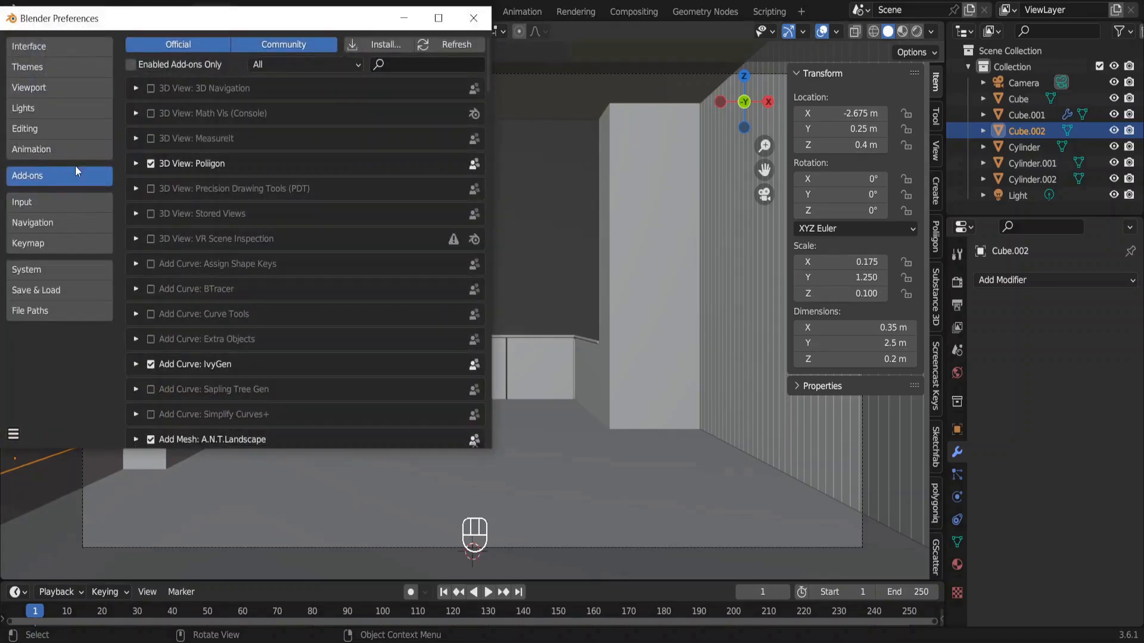
left_click(406, 65)
type("arch")
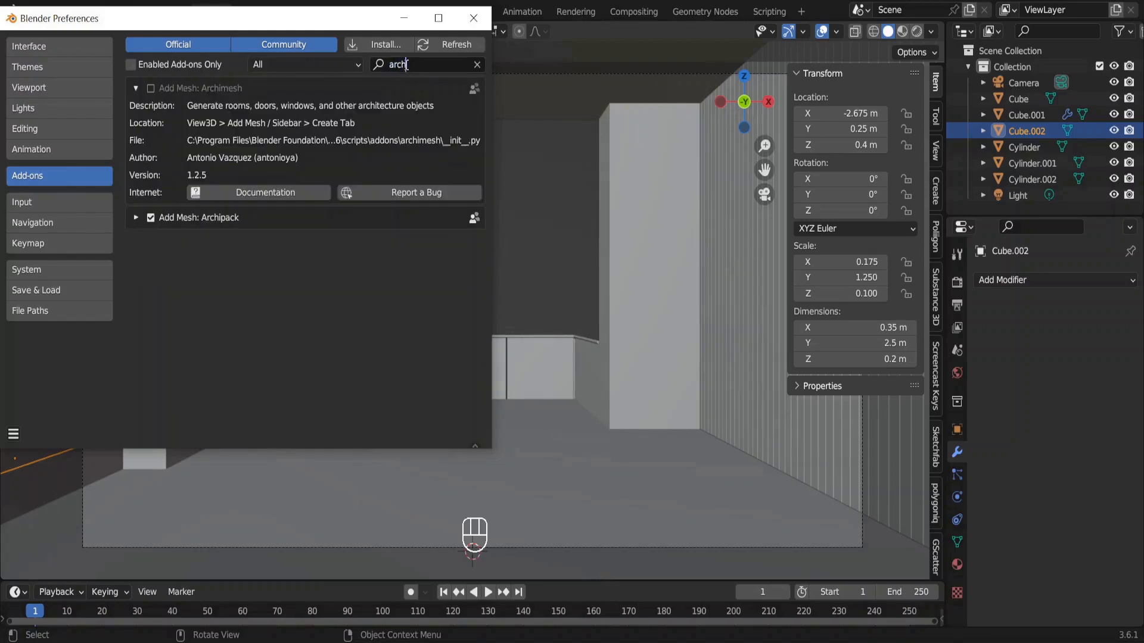
type("im")
left_click(151, 89)
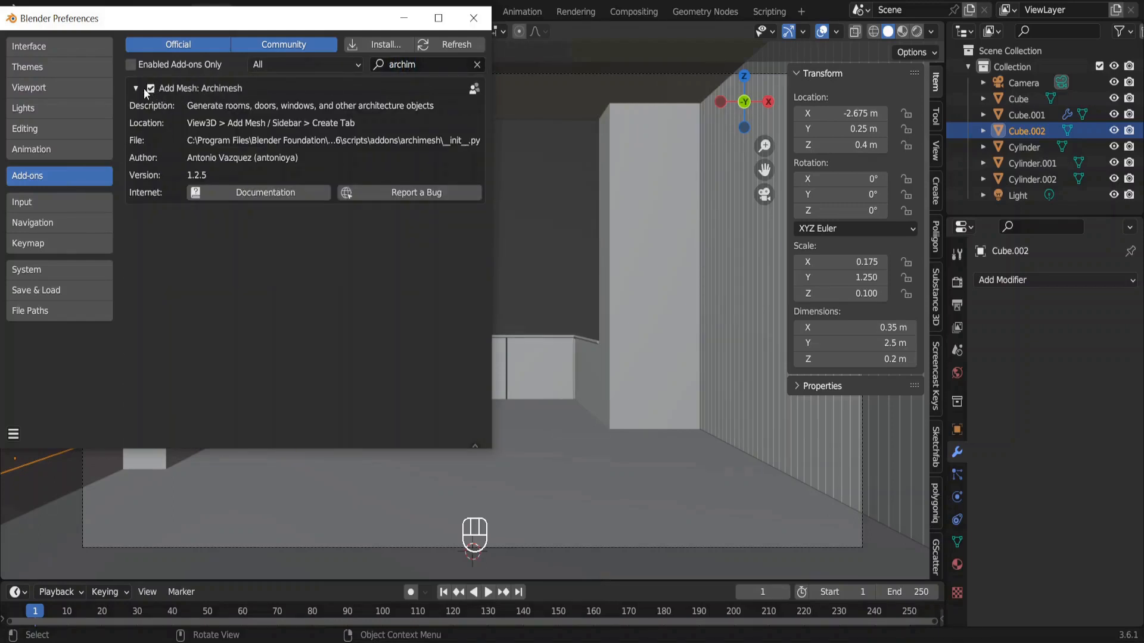
left_click(136, 88)
left_click(15, 433)
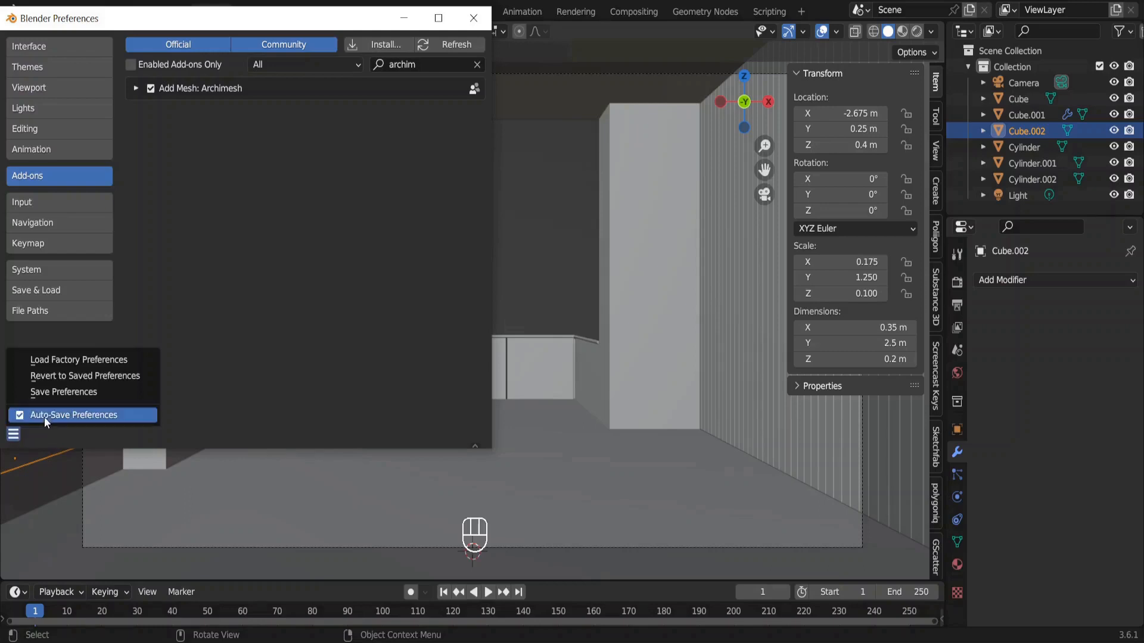
left_click(474, 18)
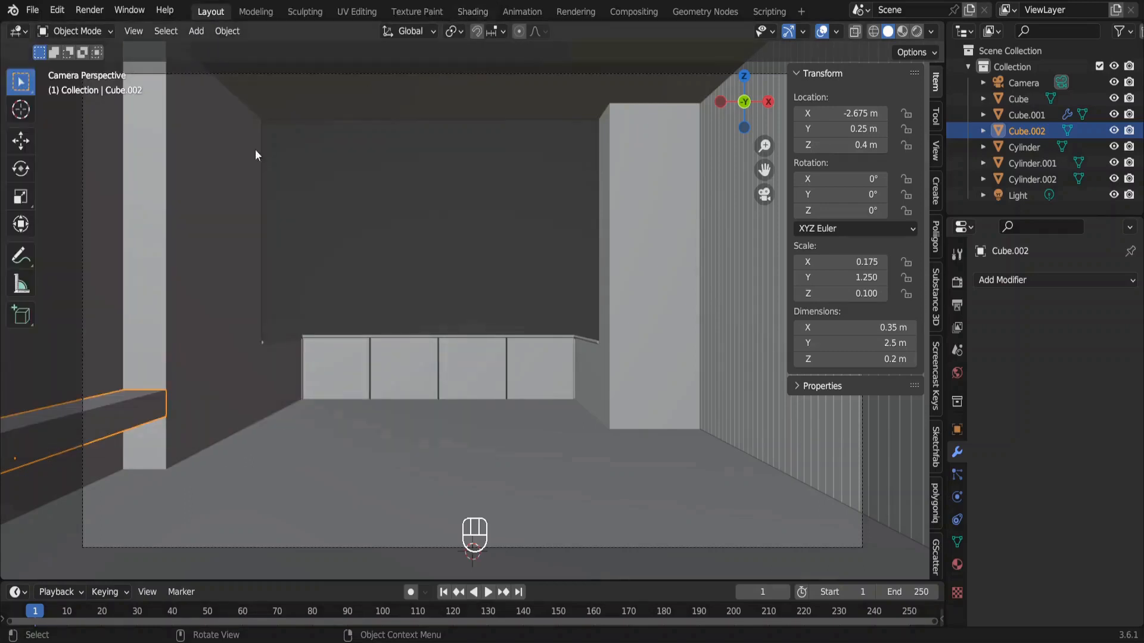
Add an Archimesh rail window to the scene.
key("shift+a")
mouse_move(150, 216)
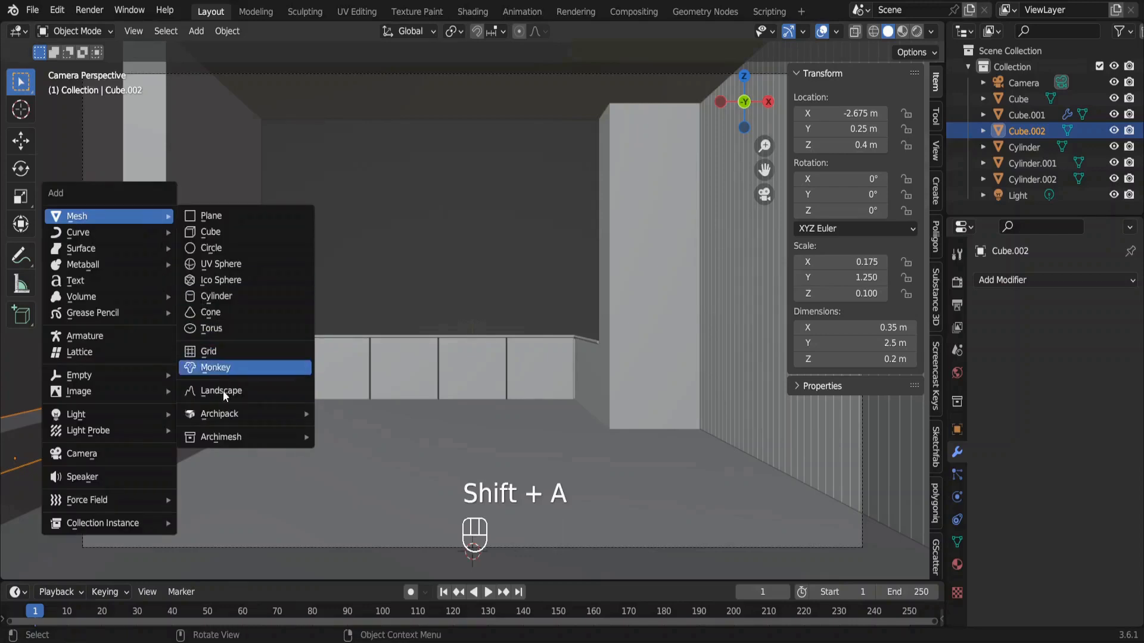
mouse_move(255, 441)
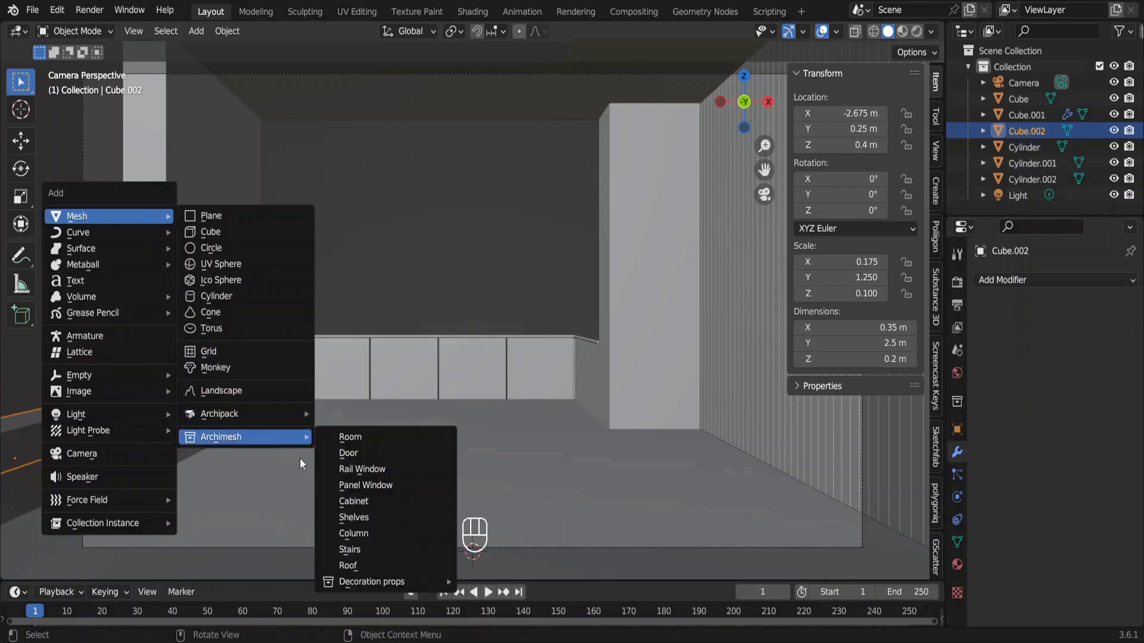
left_click(390, 470)
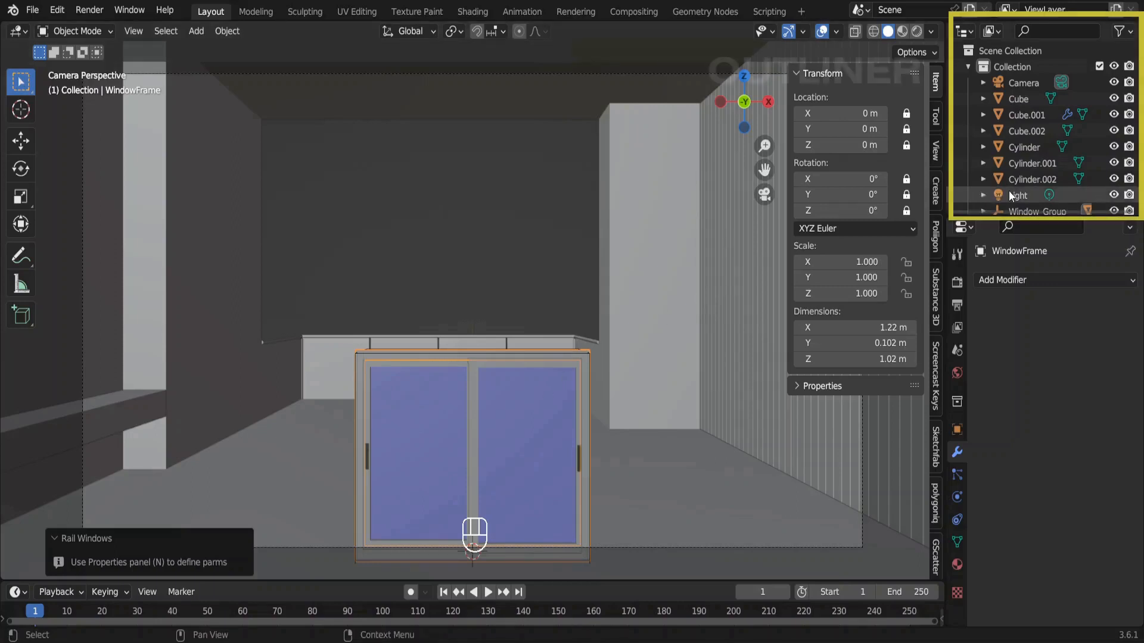
Move the whole window group to X -0.5 m and Y 3.4 m.
key("KP_Decimal")
scroll(1010, 190, "down", 1)
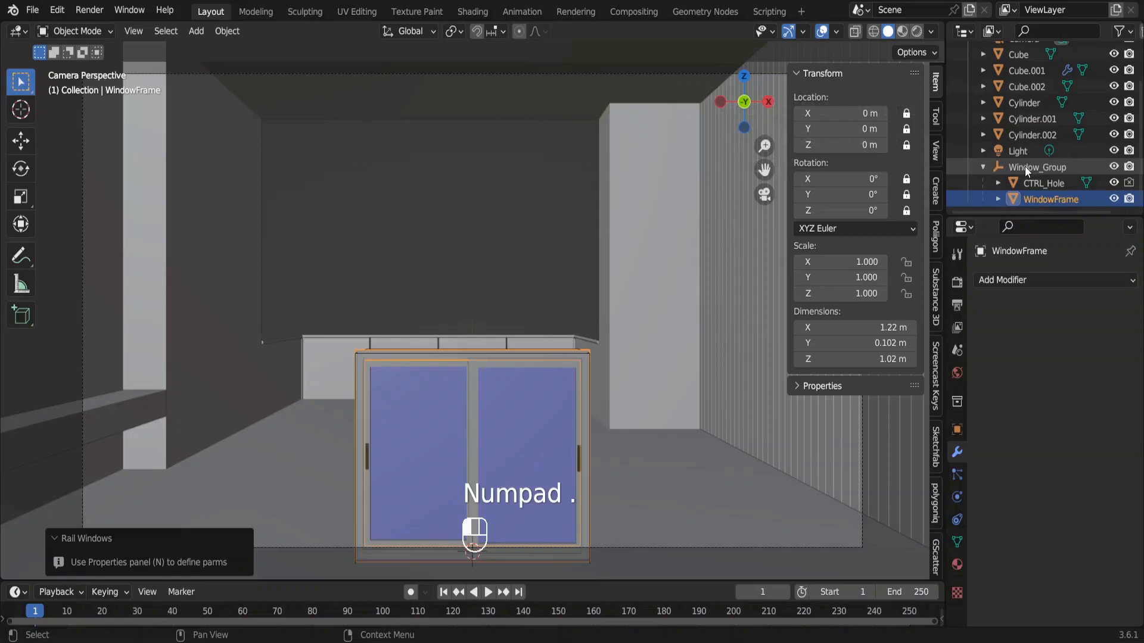
left_click(1024, 166)
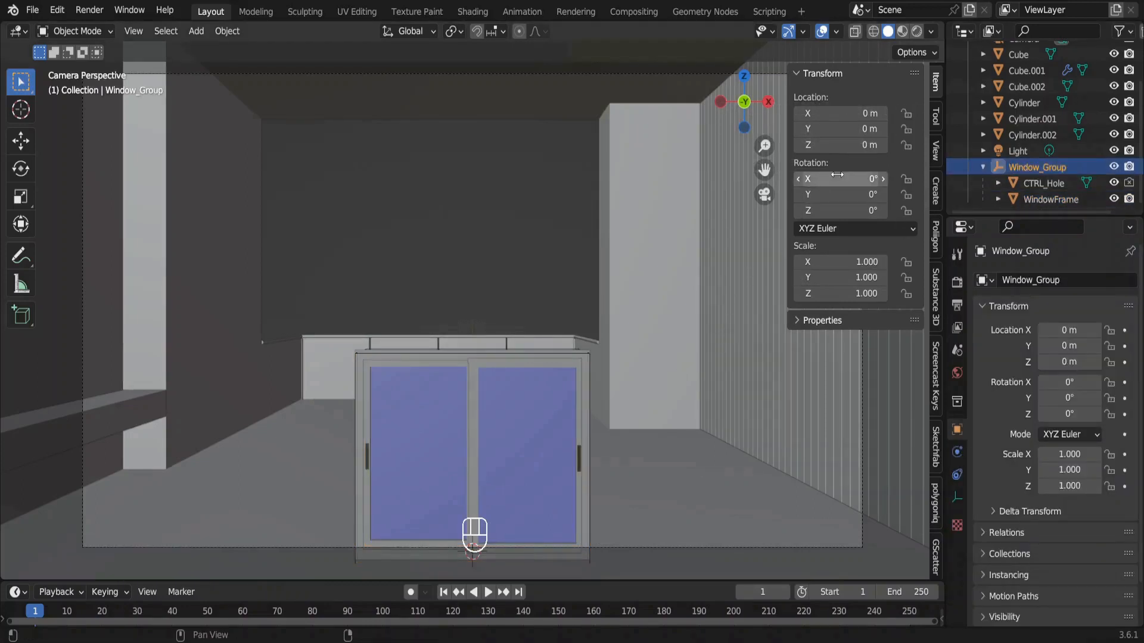
left_click(841, 129)
type("3.4")
key("Return")
left_click(842, 114)
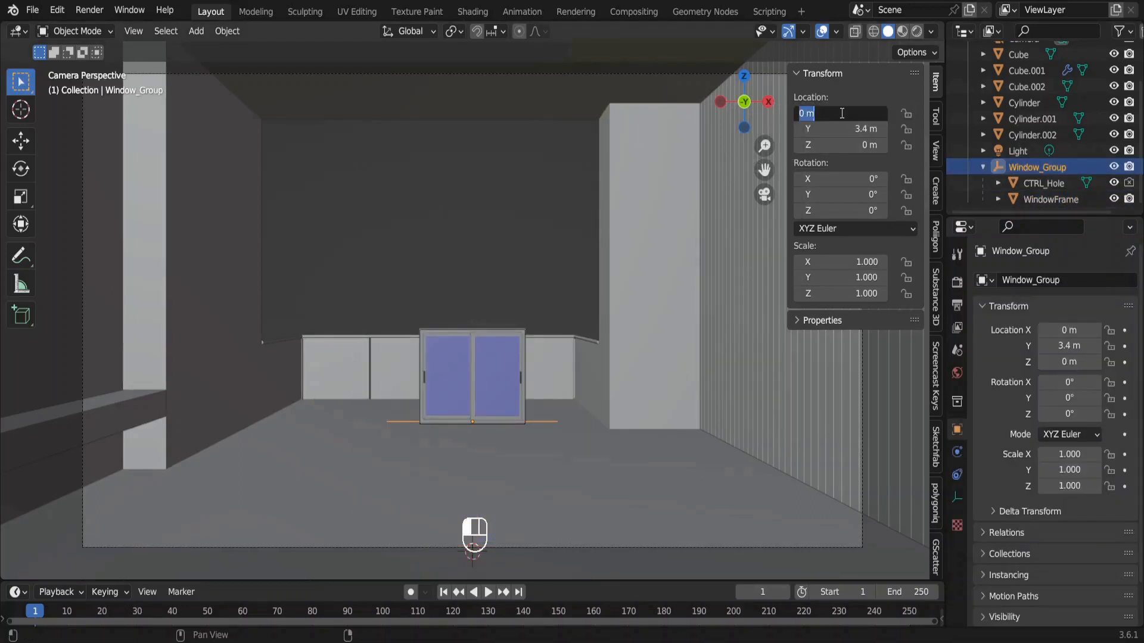
type("-0.5")
key("Return")
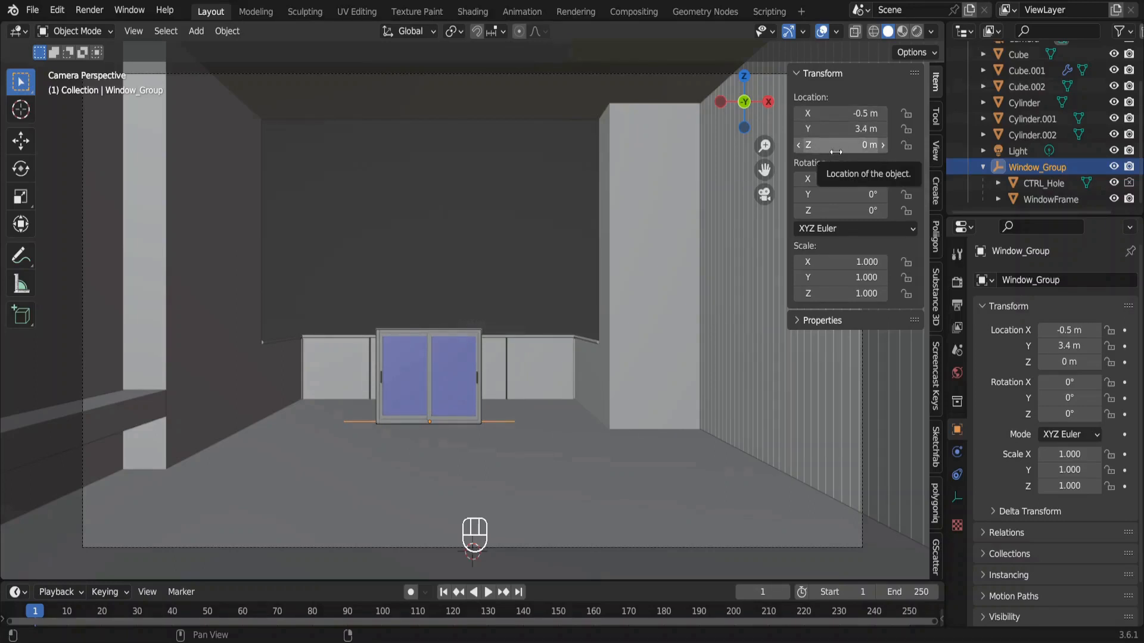
Set the rail window frame's width to 4 m and its height to 3.3 m in the Window Rail settings.
left_click(1044, 202)
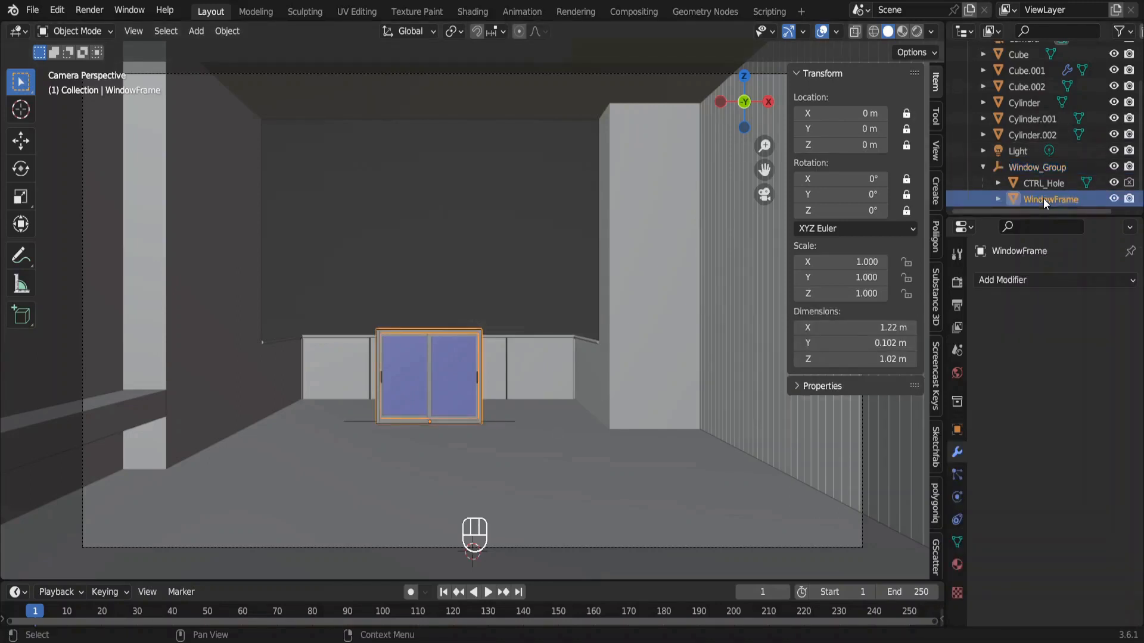
left_click(935, 191)
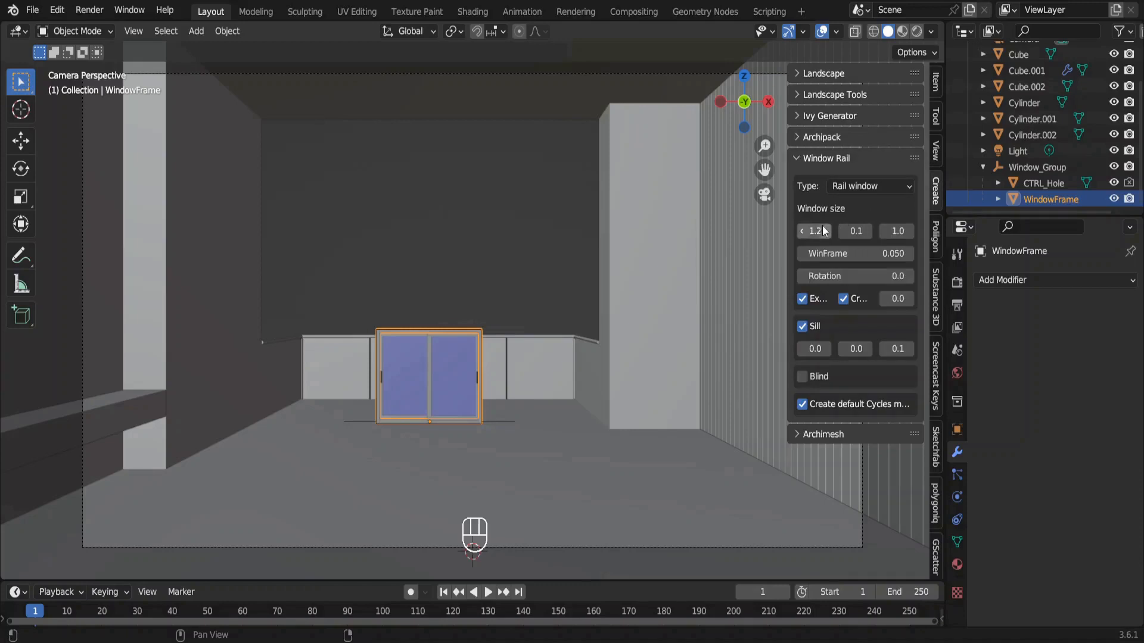
left_click_drag(786, 214, 758, 214)
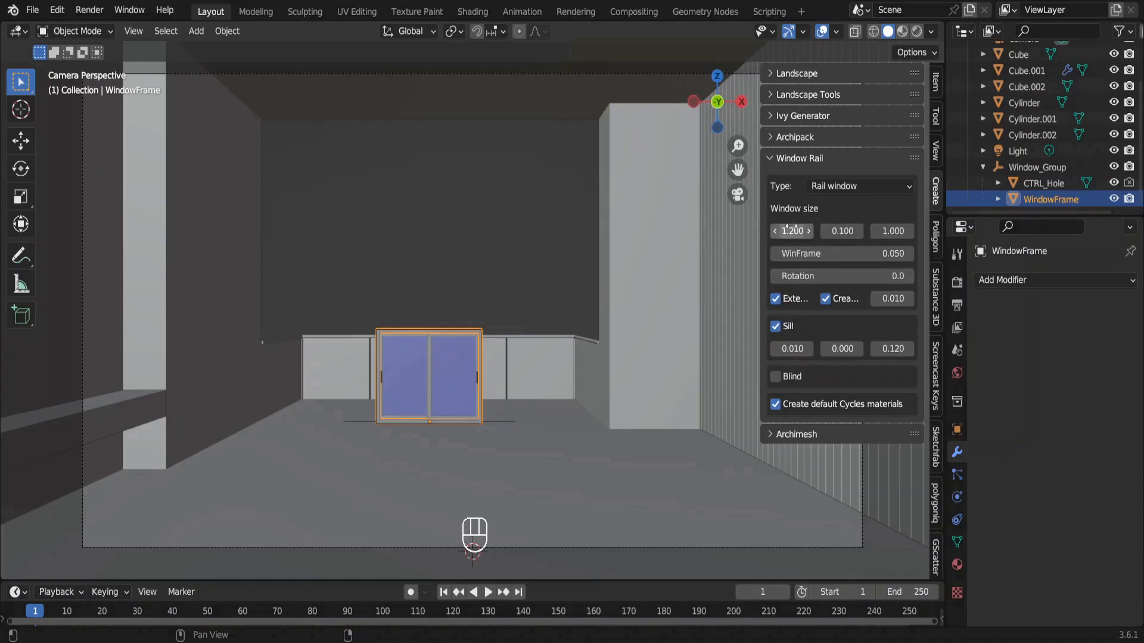
double_click(791, 231)
type("4")
key("Return")
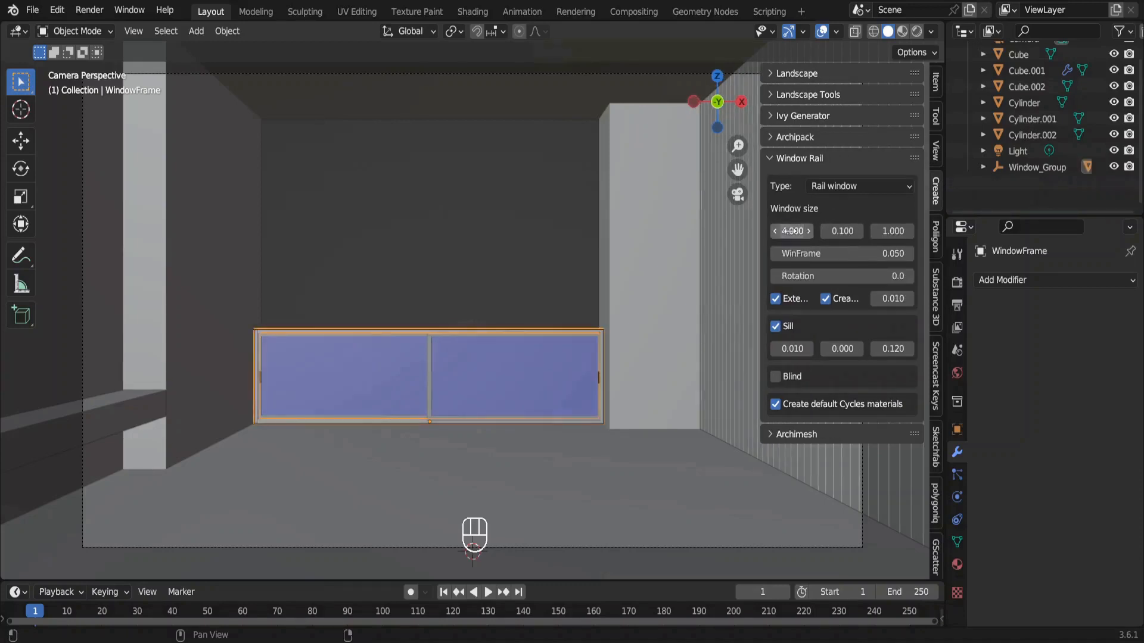
left_click_drag(829, 231, 570, 390)
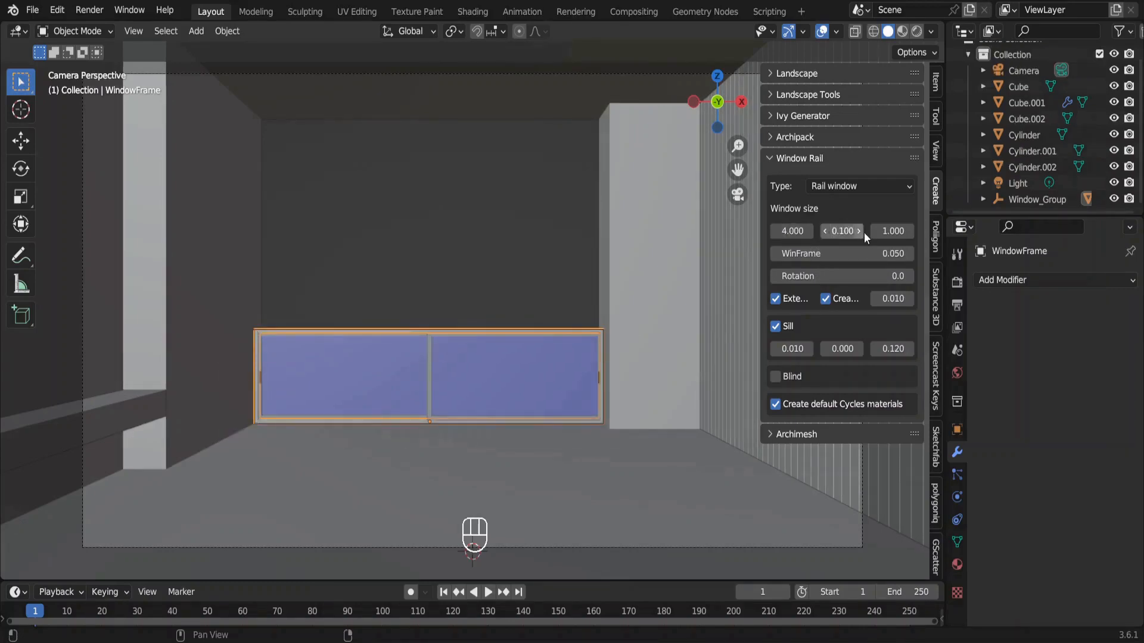
left_click(890, 231)
type("3.3")
key("Return")
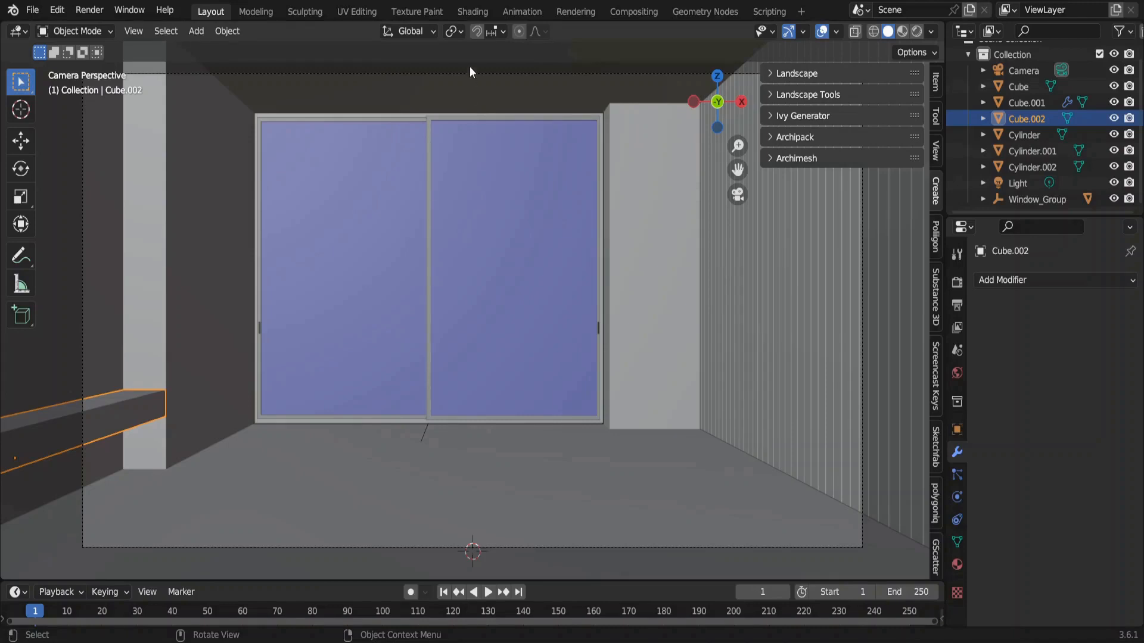
Reduce the Shading workspace to the shader editor beside a widened area, and change that area from image editor to 3D Viewport.
left_click(470, 12)
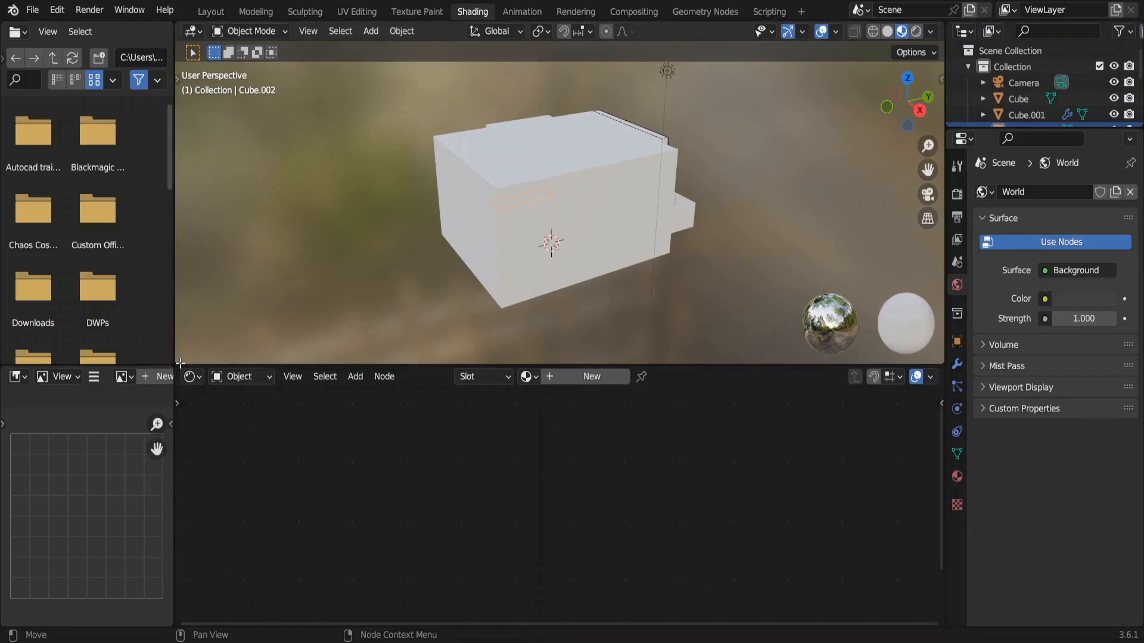
left_click_drag(180, 363, 195, 231)
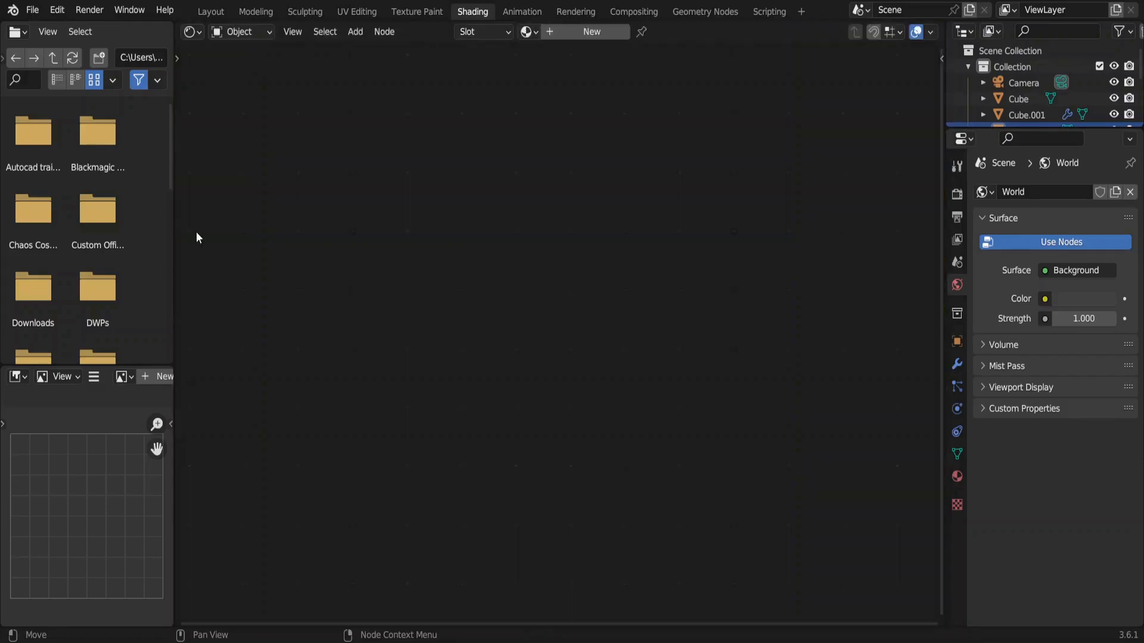
left_click_drag(3, 371, 76, 270)
left_click_drag(176, 305, 435, 302)
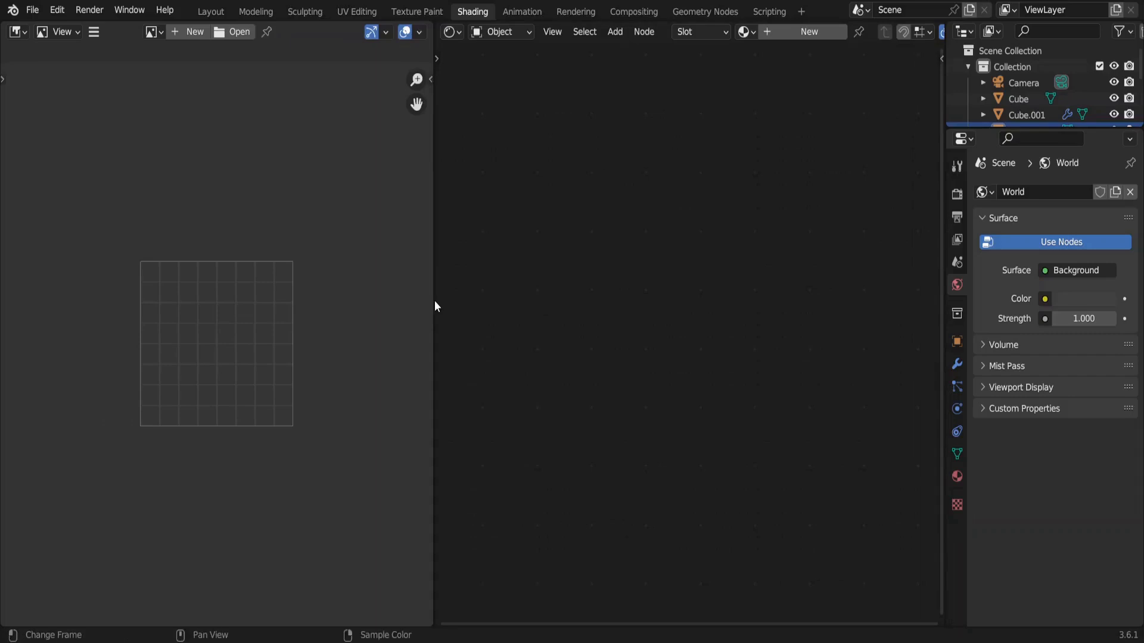
left_click(18, 31)
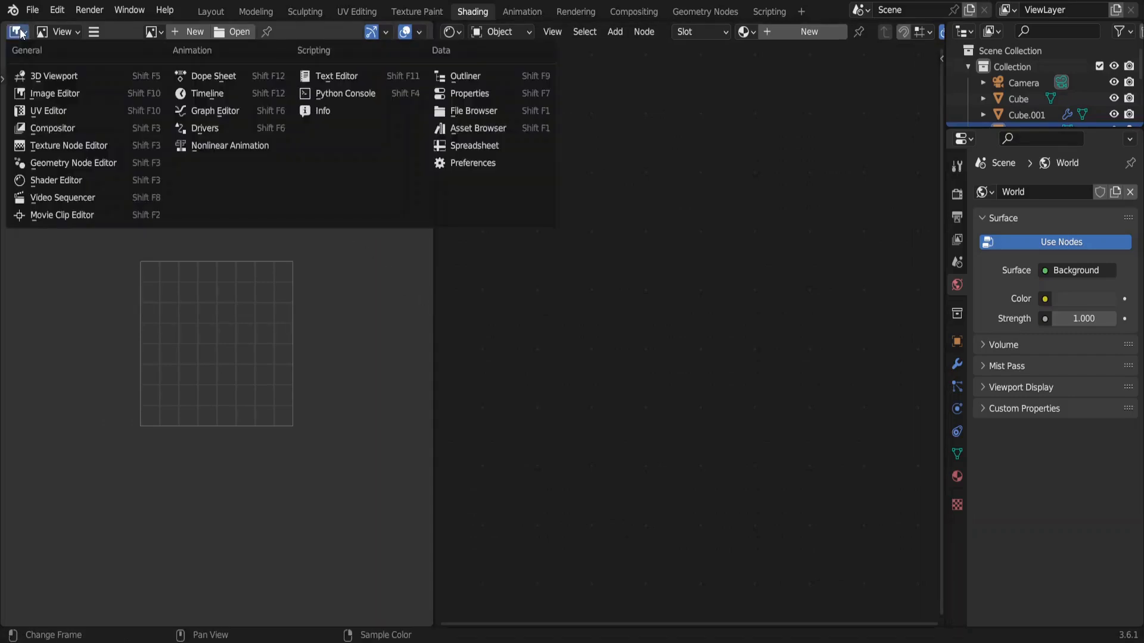
left_click(55, 77)
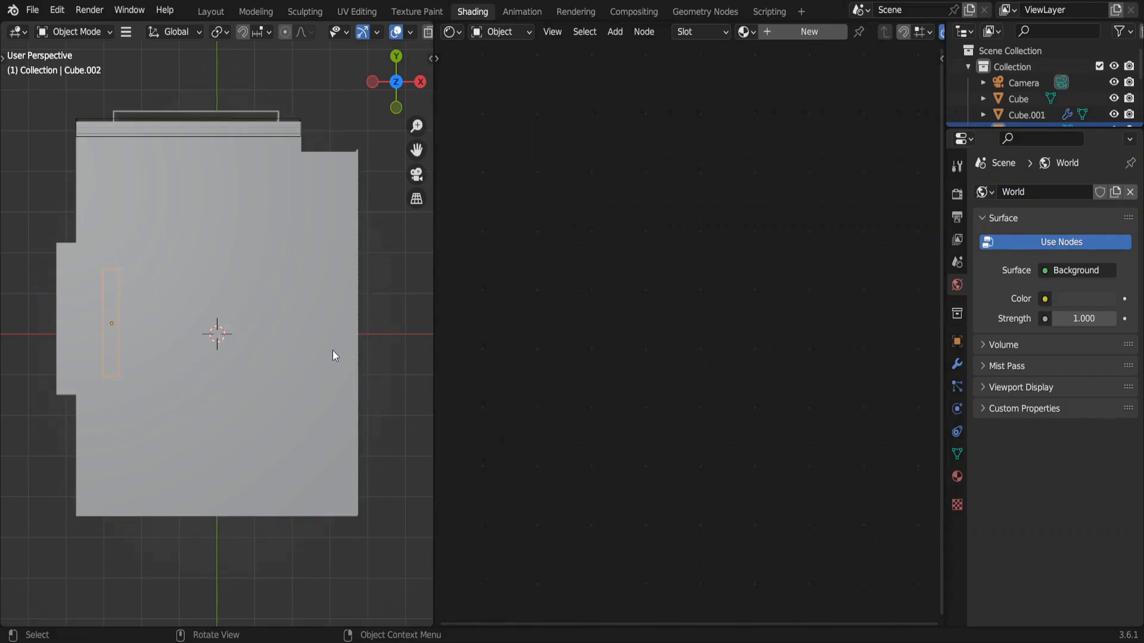
Turn on the Screencast Keys display in the new 3D Viewport and hide the sidebar again.
key("n")
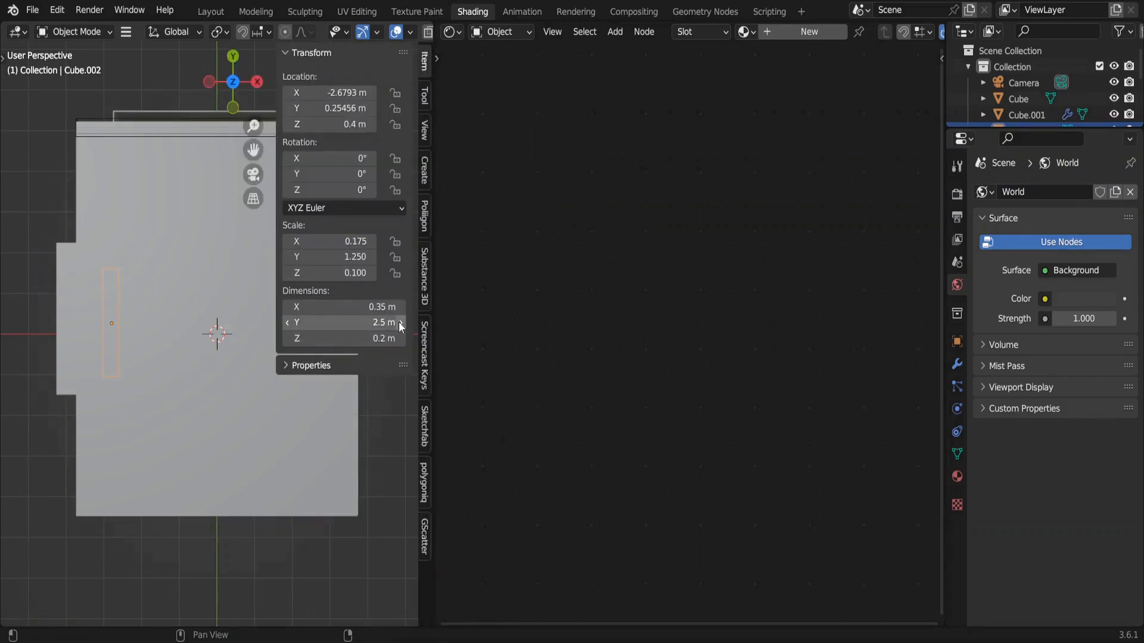
left_click(425, 346)
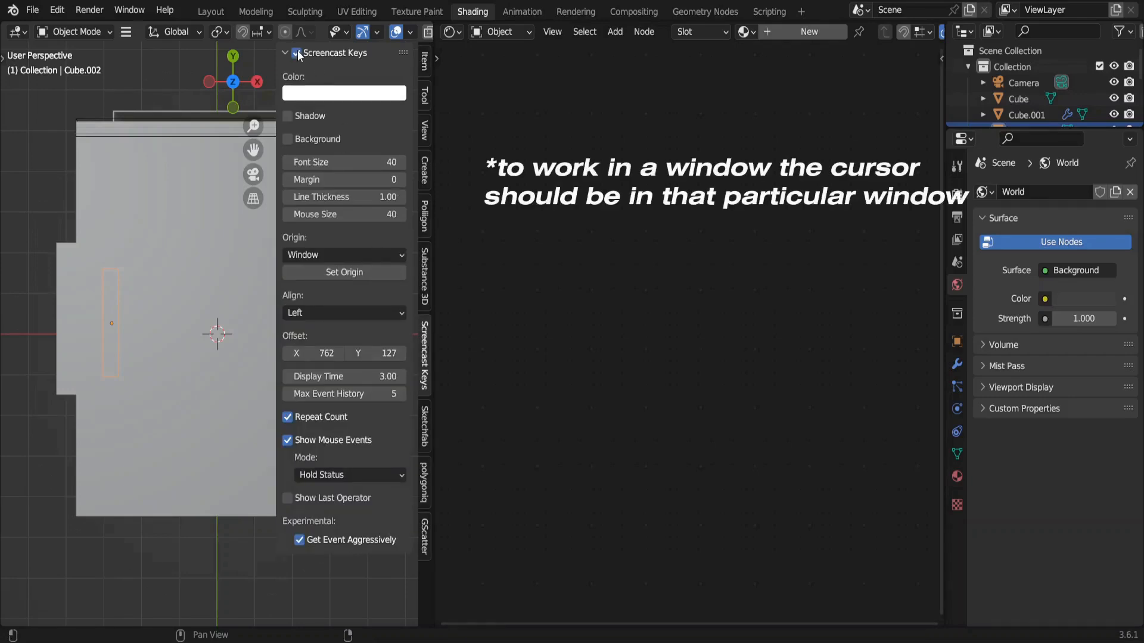
key("n")
Look through the camera in the 3D Viewport and switch the shader editor to the World shader.
key("KP_0")
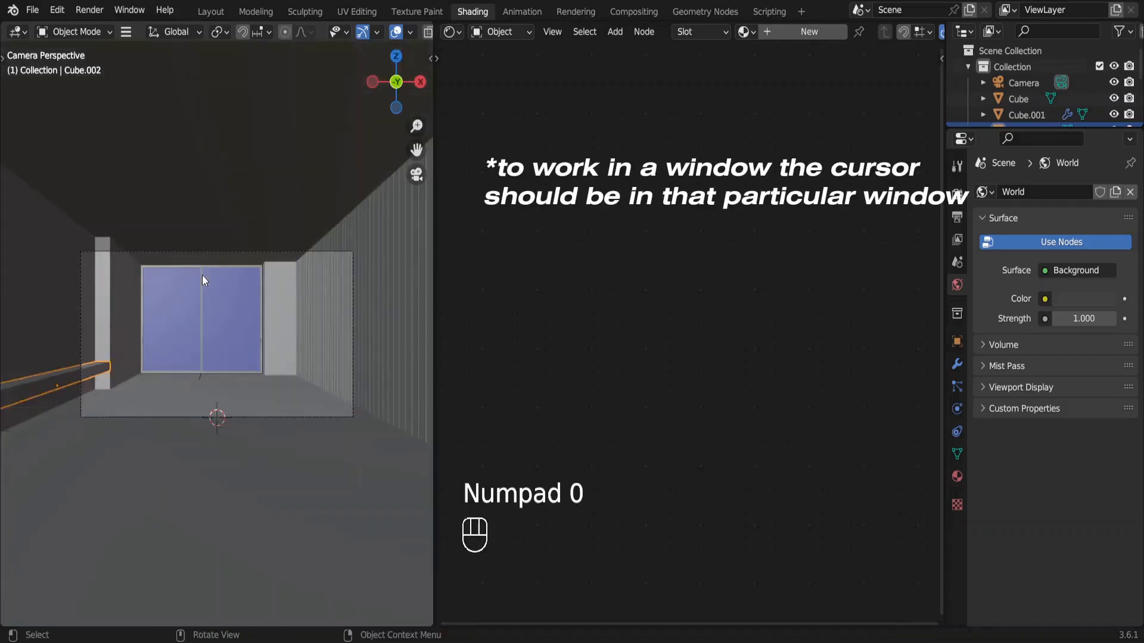
scroll(202, 274, "up", 2, "ctrl")
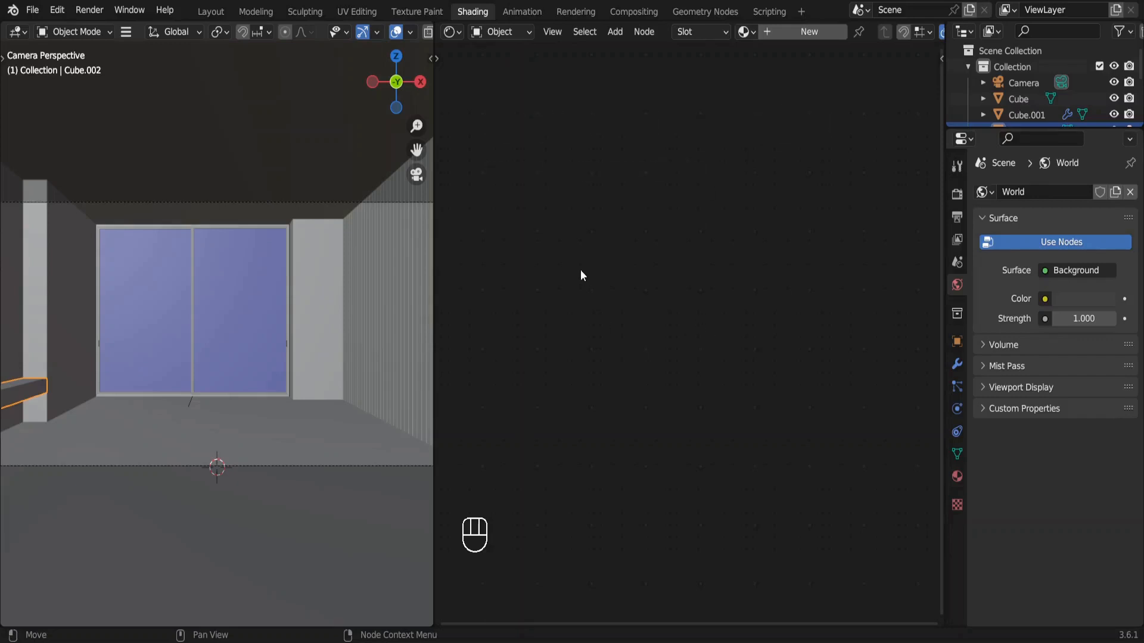
left_click(514, 33)
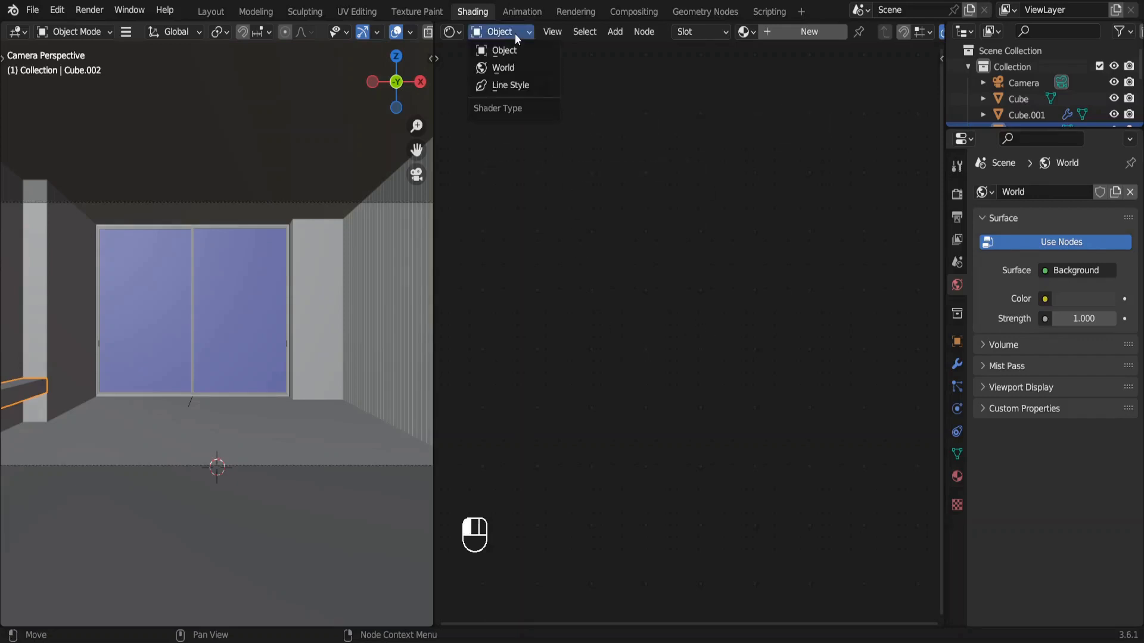
left_click(512, 68)
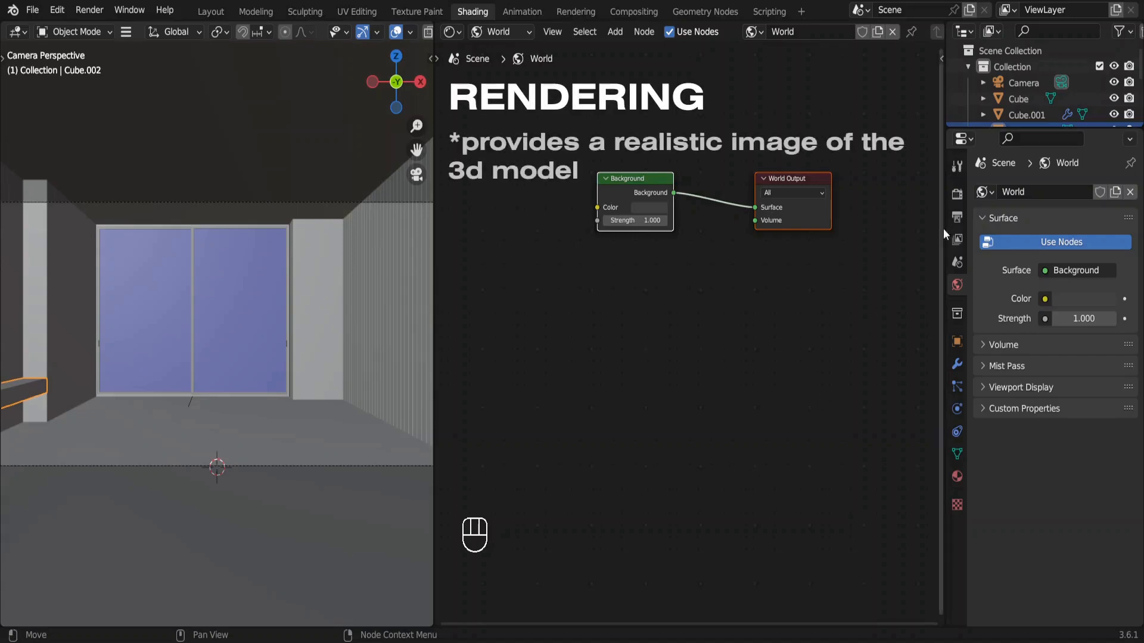
Set the render engine to Cycles and its device to GPU Compute.
left_click(957, 194)
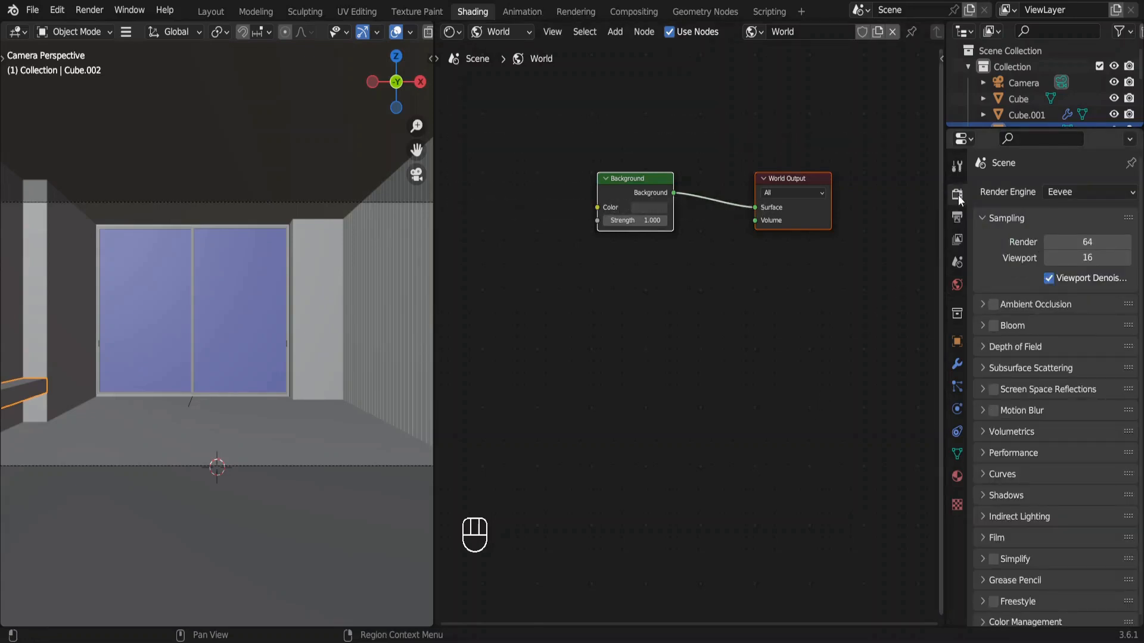
left_click(1083, 190)
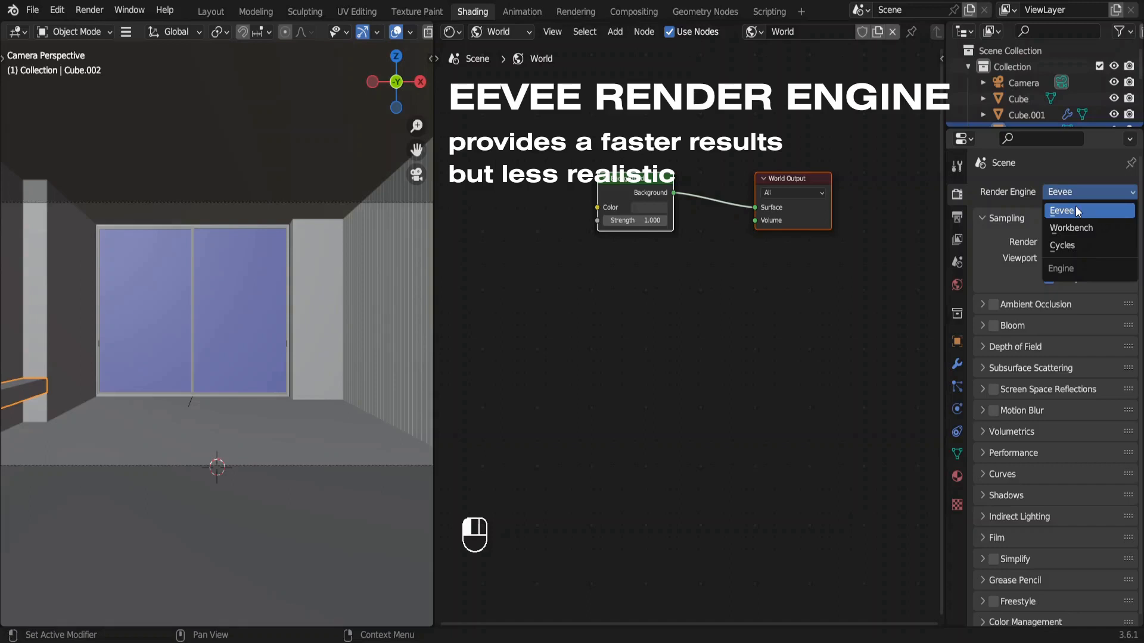
left_click(1074, 245)
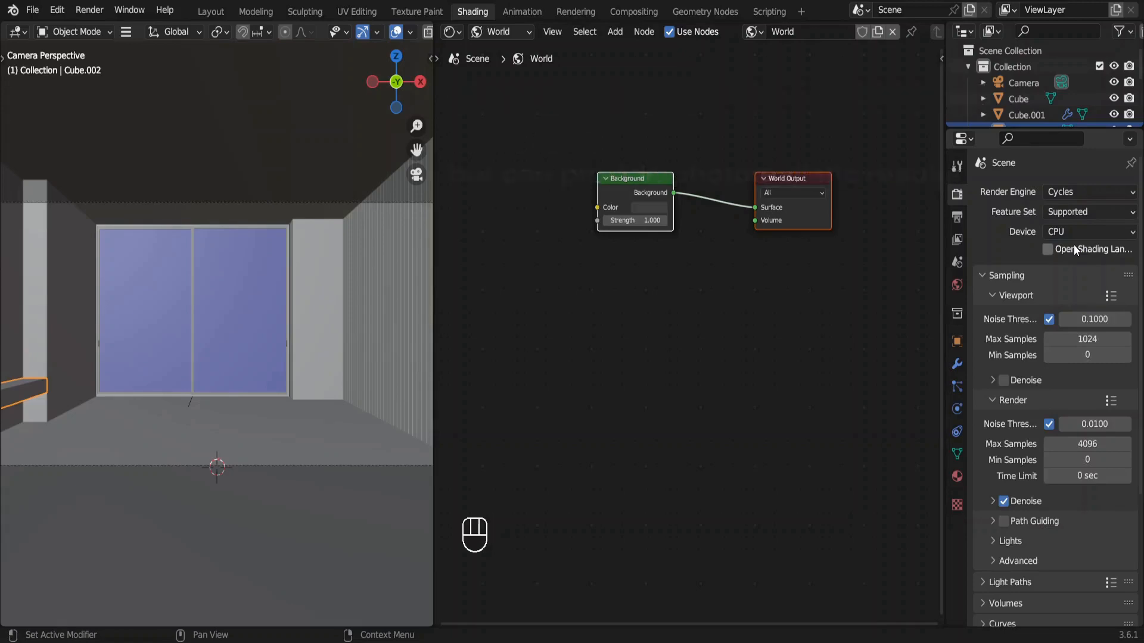
left_click(1074, 230)
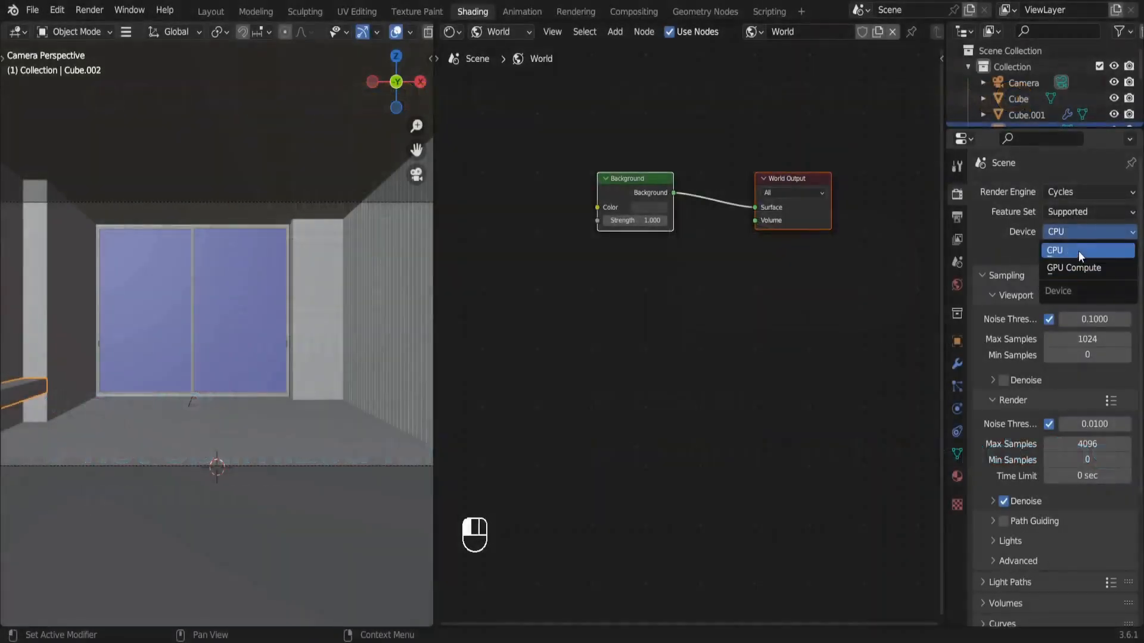
left_click(1072, 268)
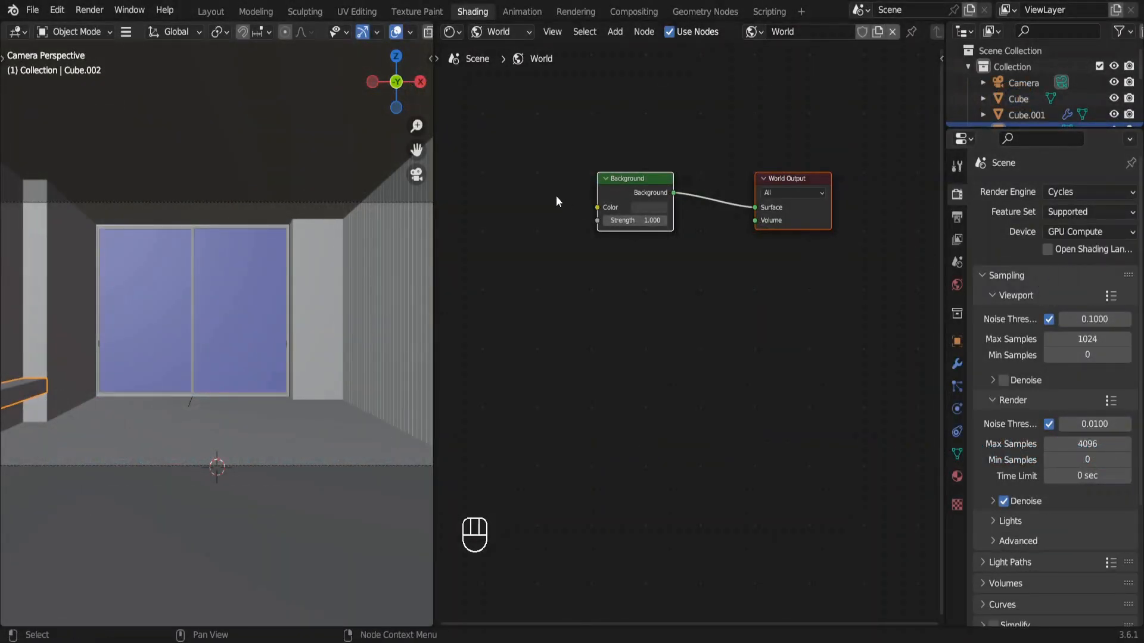
Check in the system preferences that Cycles uses OptiX with both the NVIDIA graphics card and the Intel CPU enabled.
left_click(62, 12)
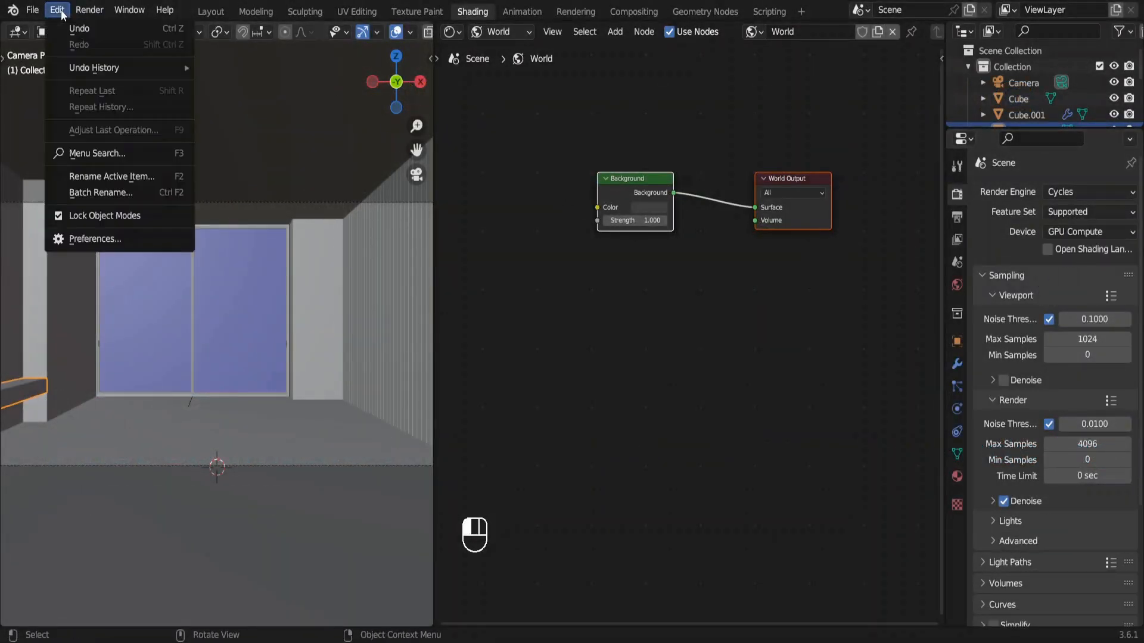
left_click(118, 237)
left_click(82, 268)
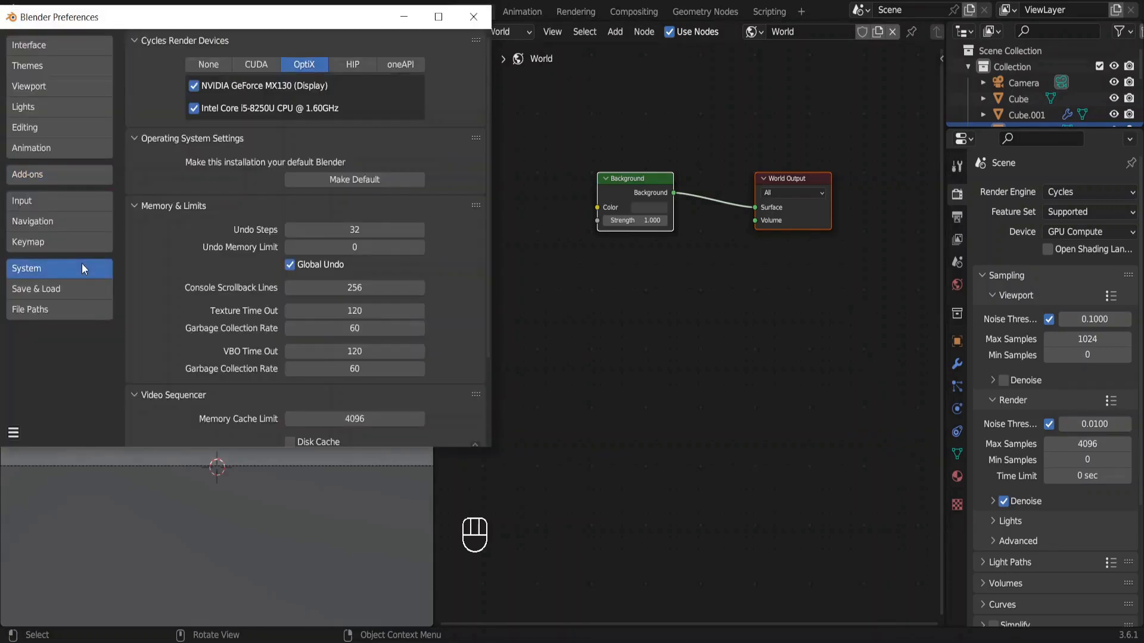
left_click(193, 87)
left_click(194, 86)
left_click(264, 63)
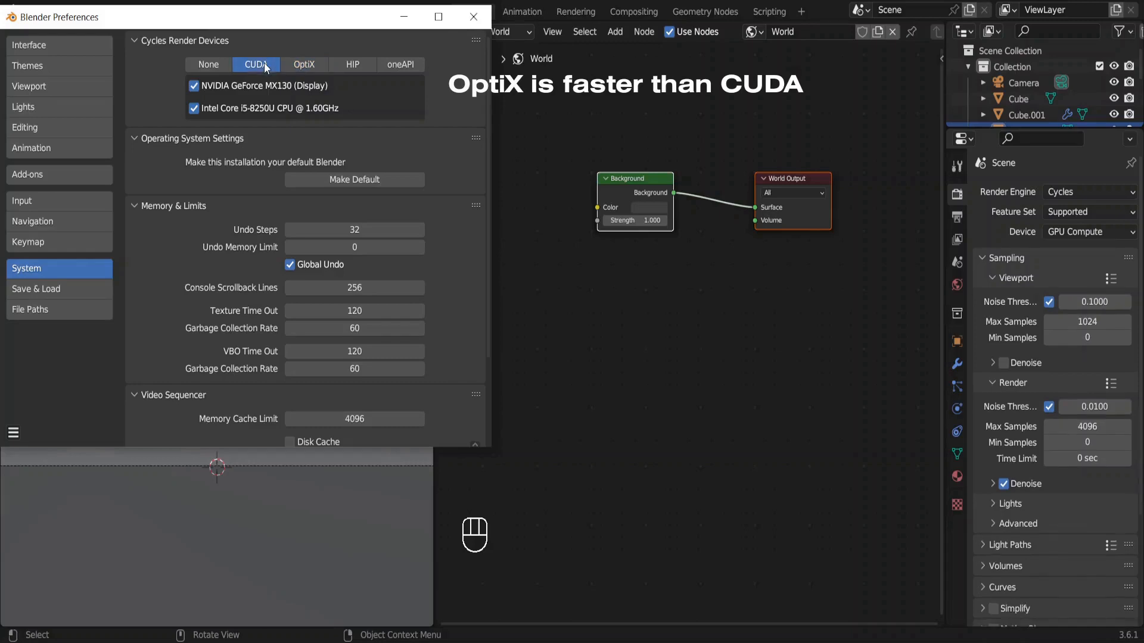
left_click(317, 63)
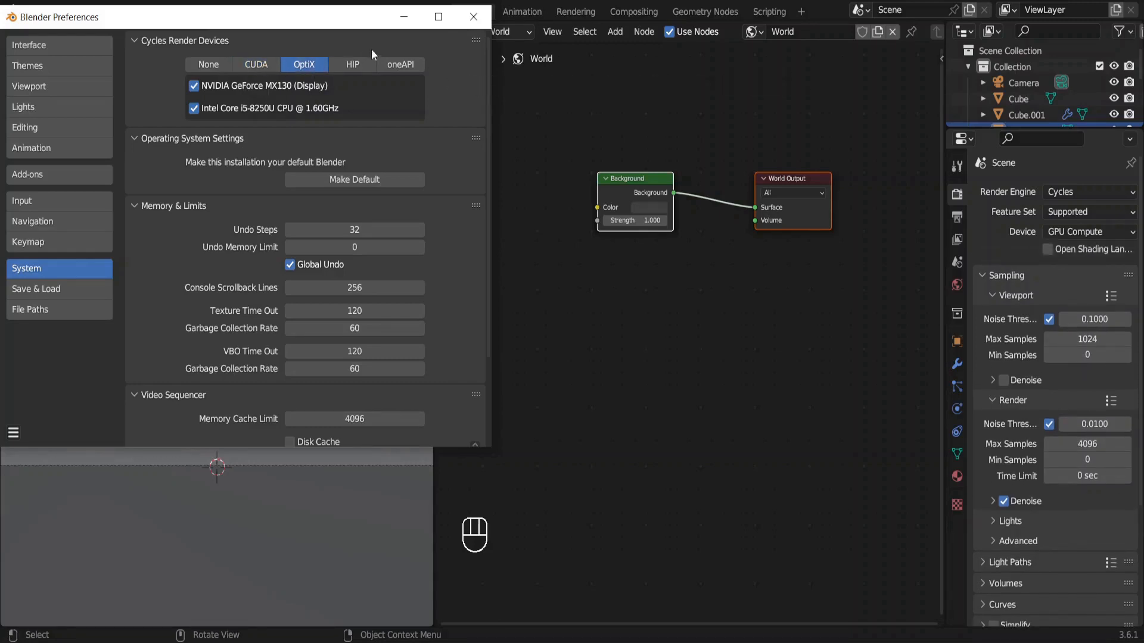
left_click(474, 17)
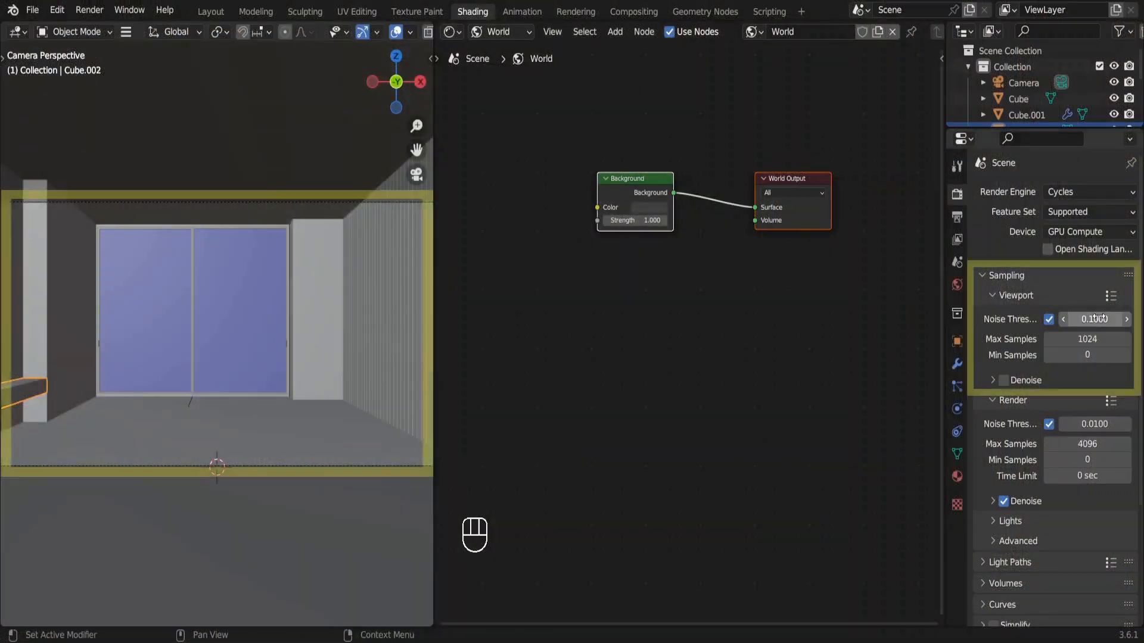
Set the viewport sampling's maximum samples to 32.
left_click(1093, 343)
key("BackSpace")
type("32")
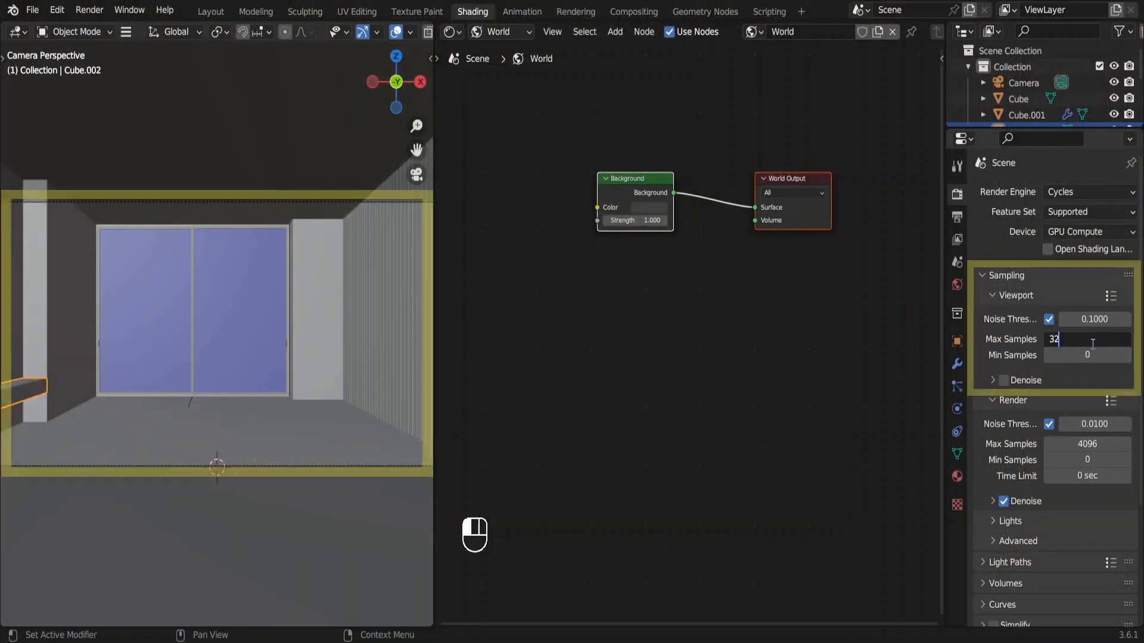
key("Return")
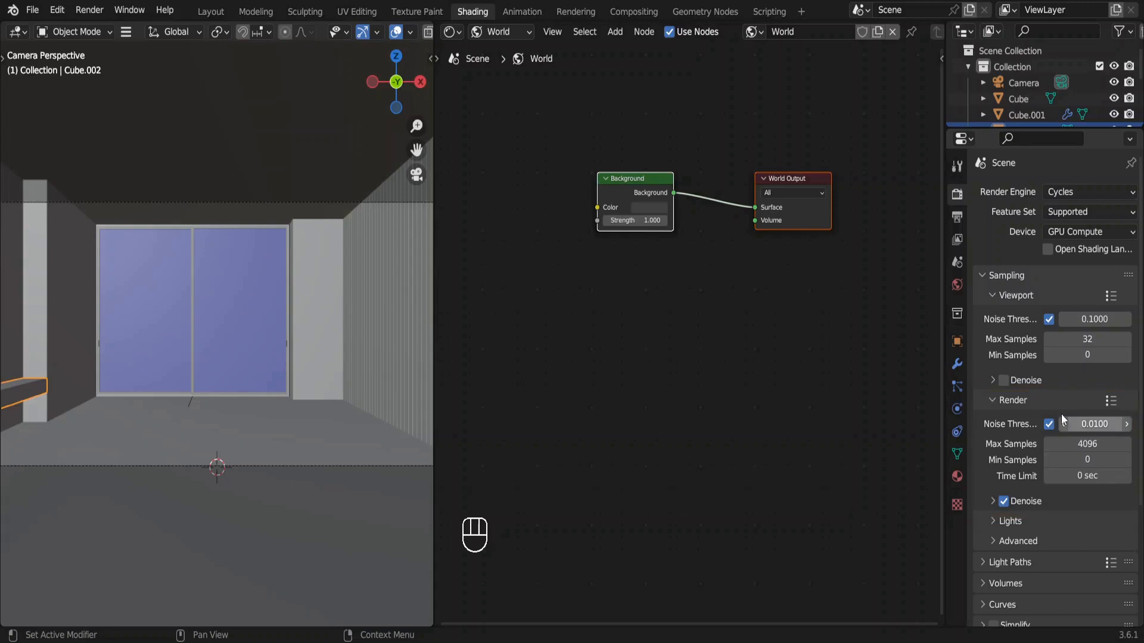
Enable viewport denoising with a start sample of 32 and display the 3D Viewport in rendered shading.
left_click(1005, 380)
left_click(991, 380)
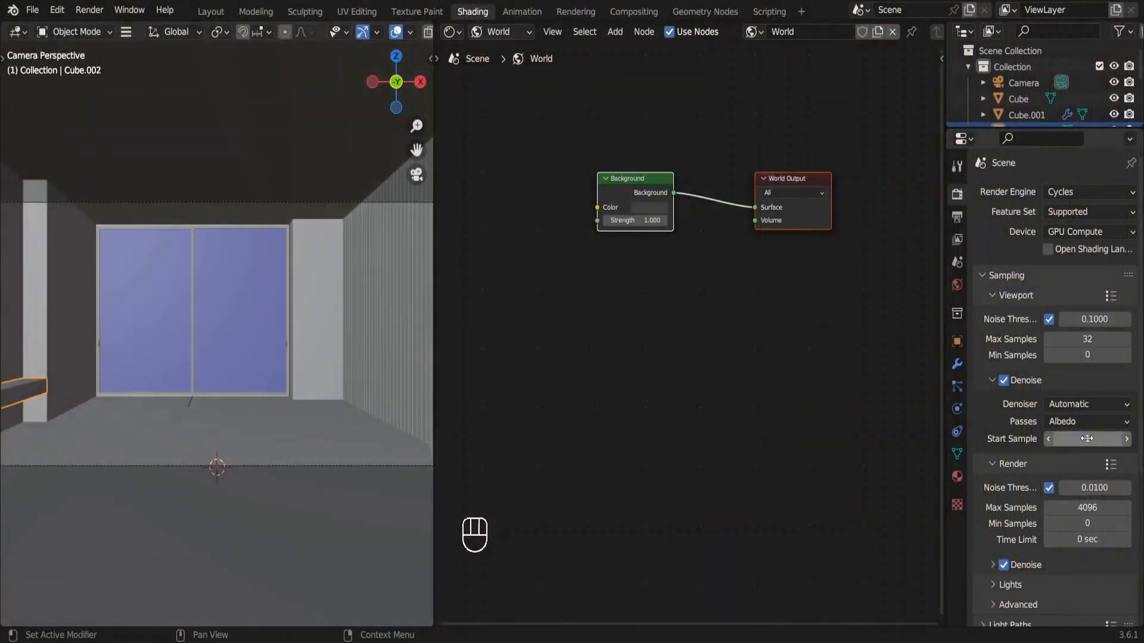
double_click(1087, 440)
type("32")
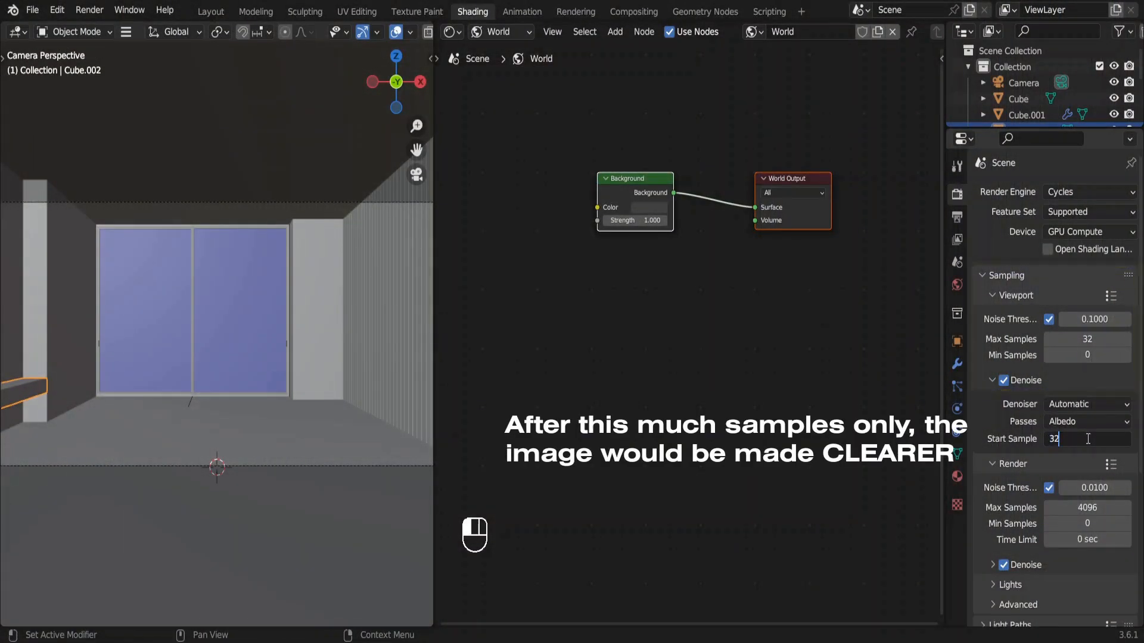
key("Return")
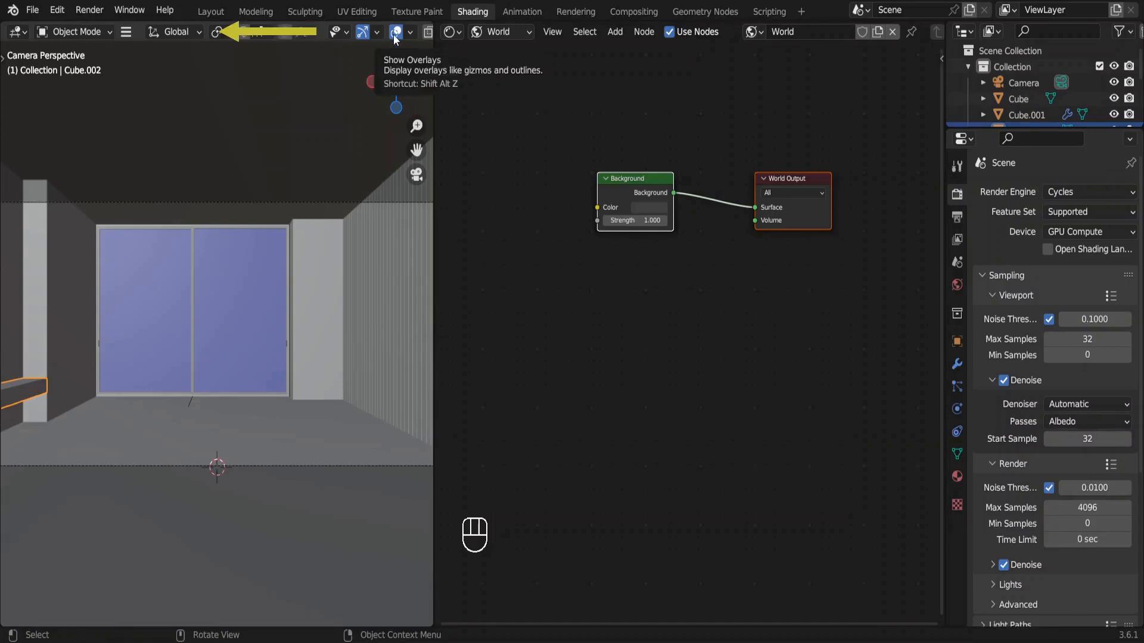
scroll(393, 34, "down", 3)
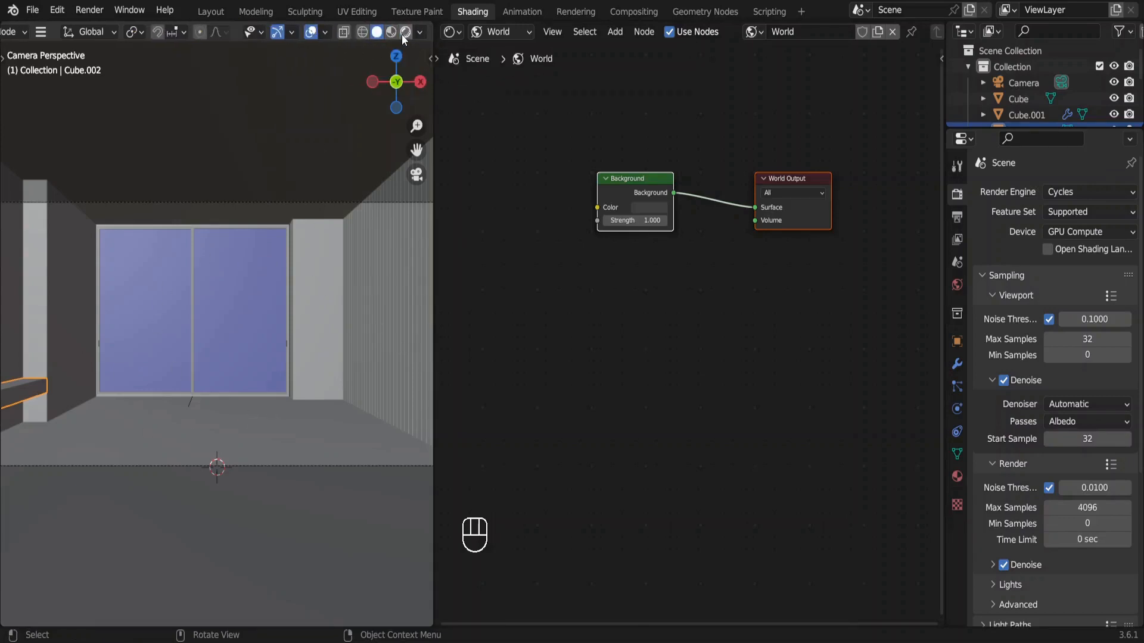
left_click(404, 31)
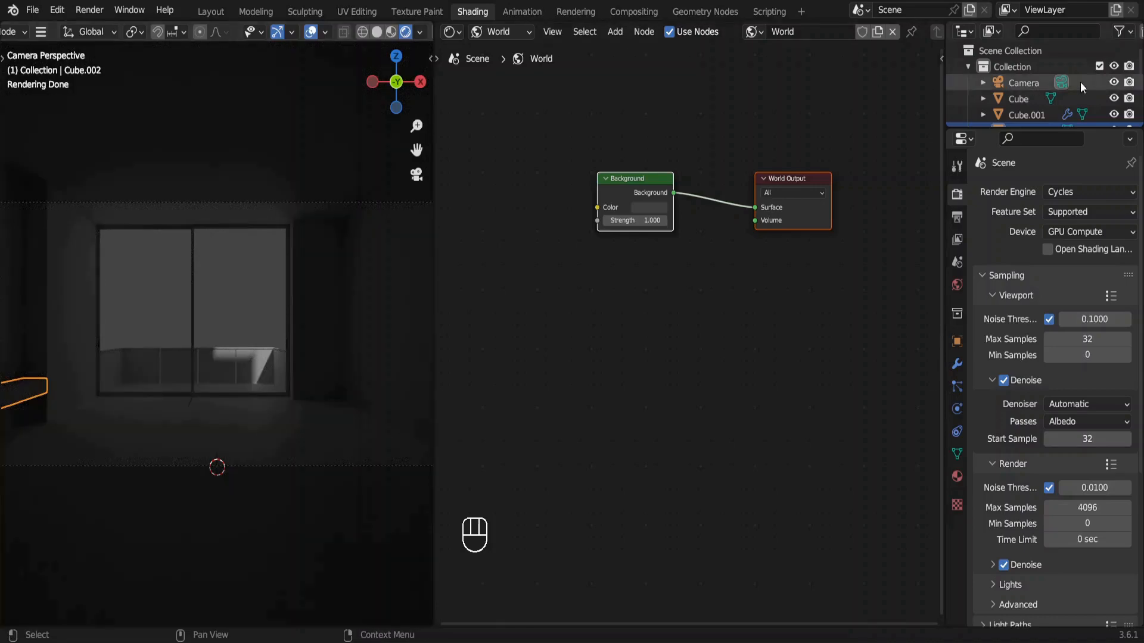
Move the Light about 6.4 m to outside the window above the balcony and look through the camera again.
scroll(1094, 84, "down", 4)
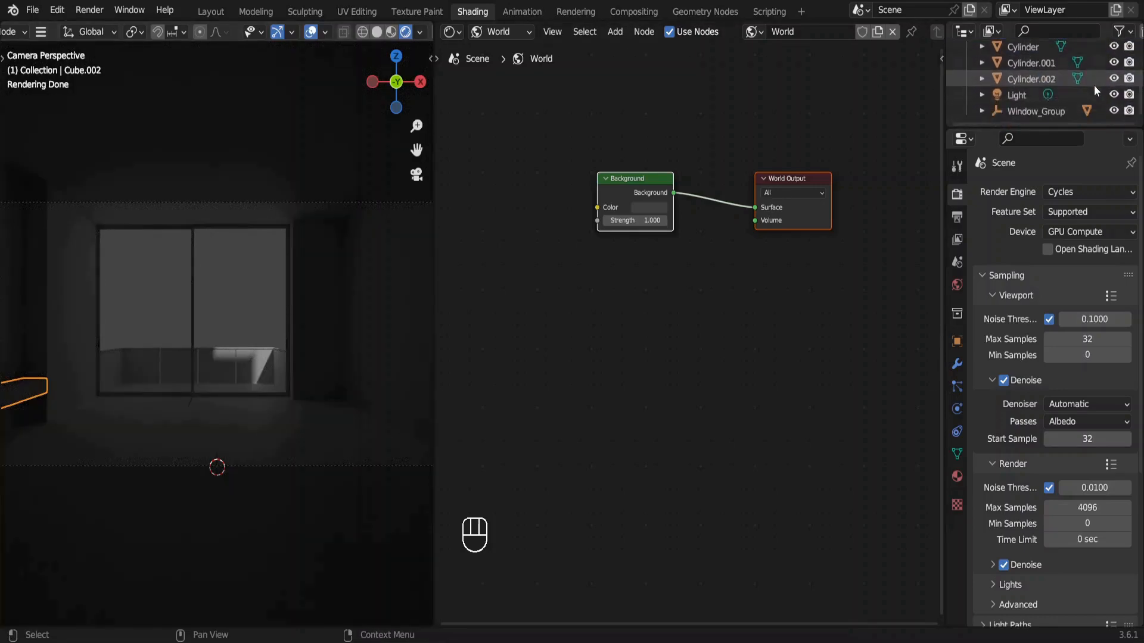
left_click(1022, 93)
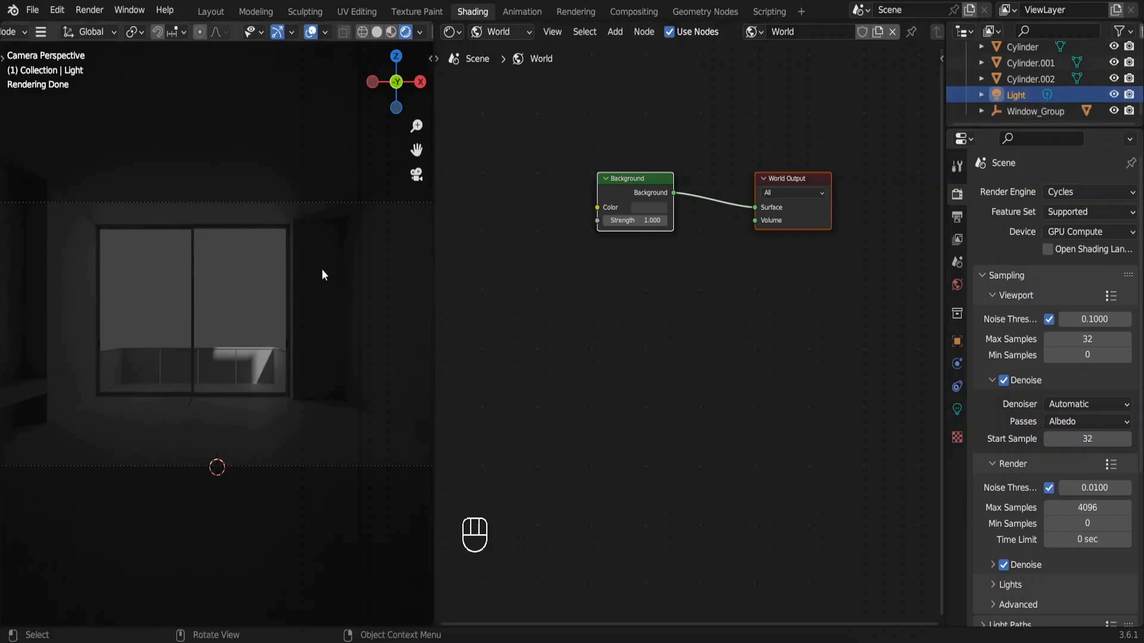
key("g")
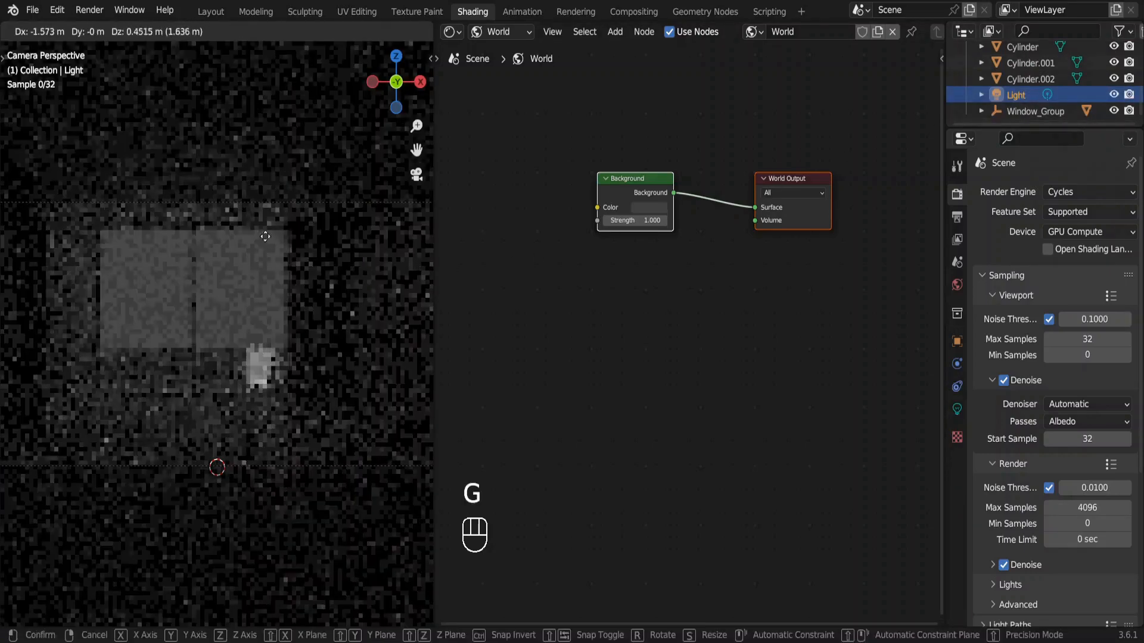
key("Escape")
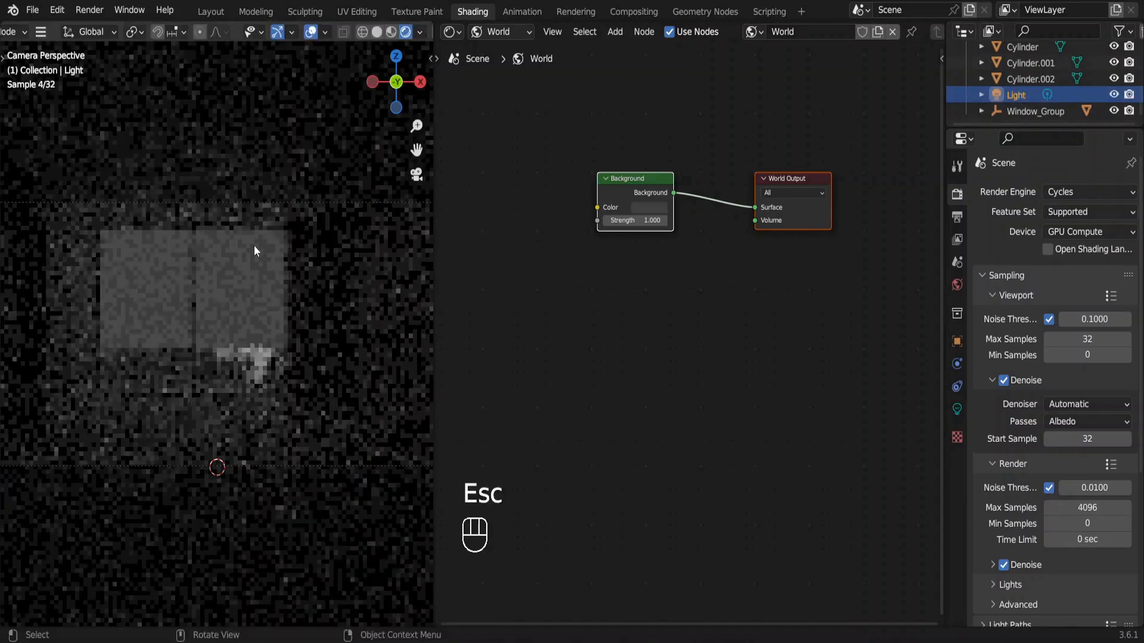
middle_click_drag(381, 184, 264, 311)
middle_click_drag(321, 148, 239, 268, "shift")
key("g")
key("Escape")
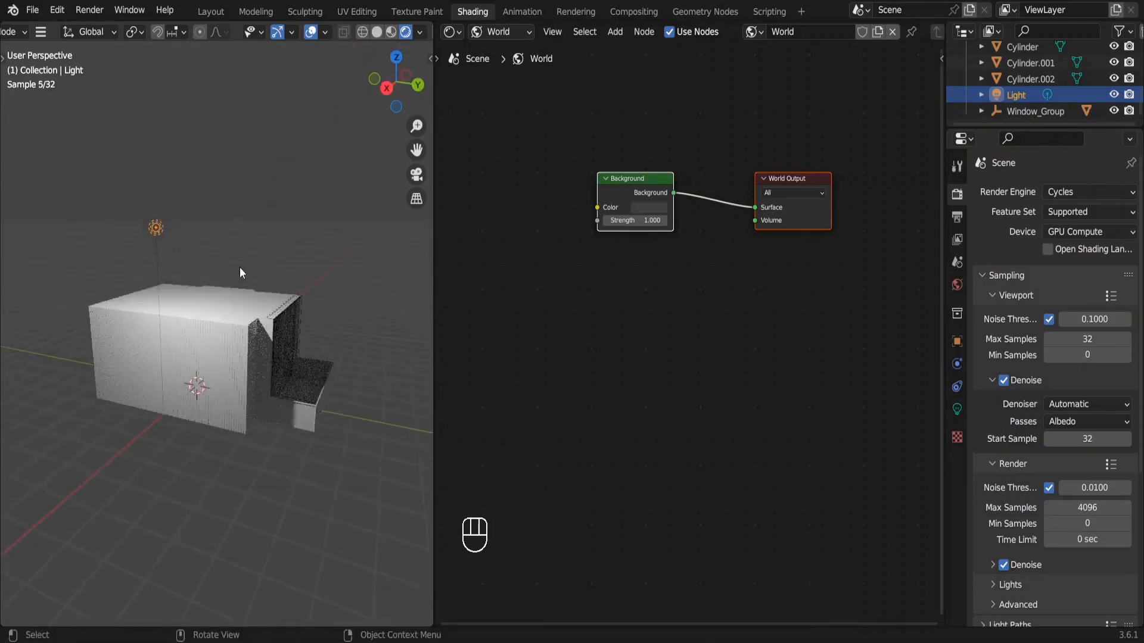
key("g")
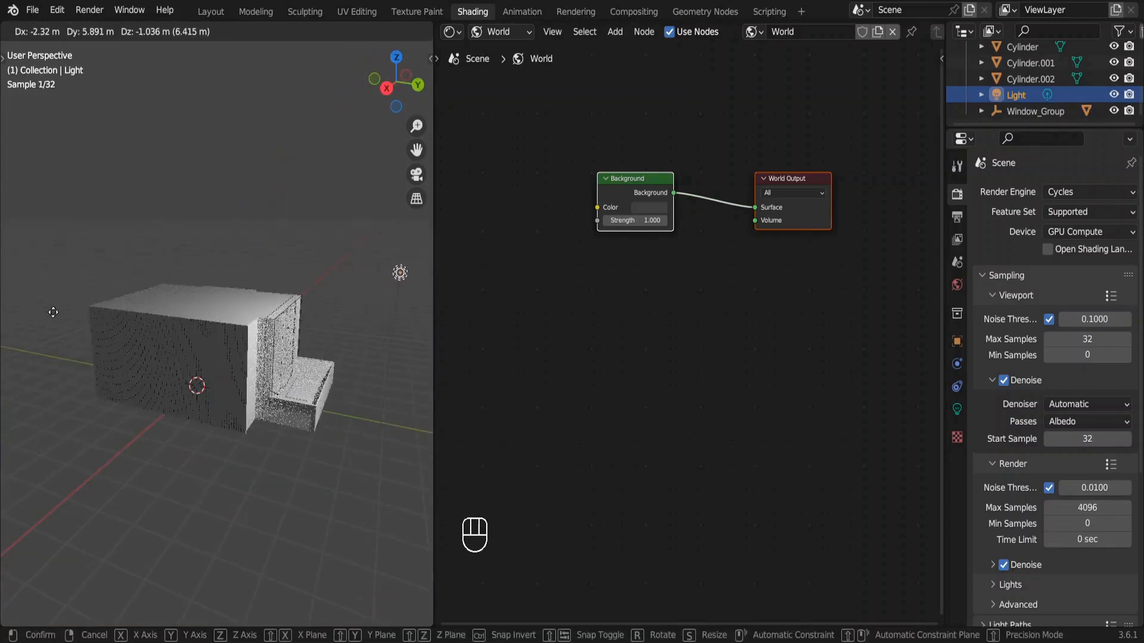
left_click(53, 312)
key("KP_0")
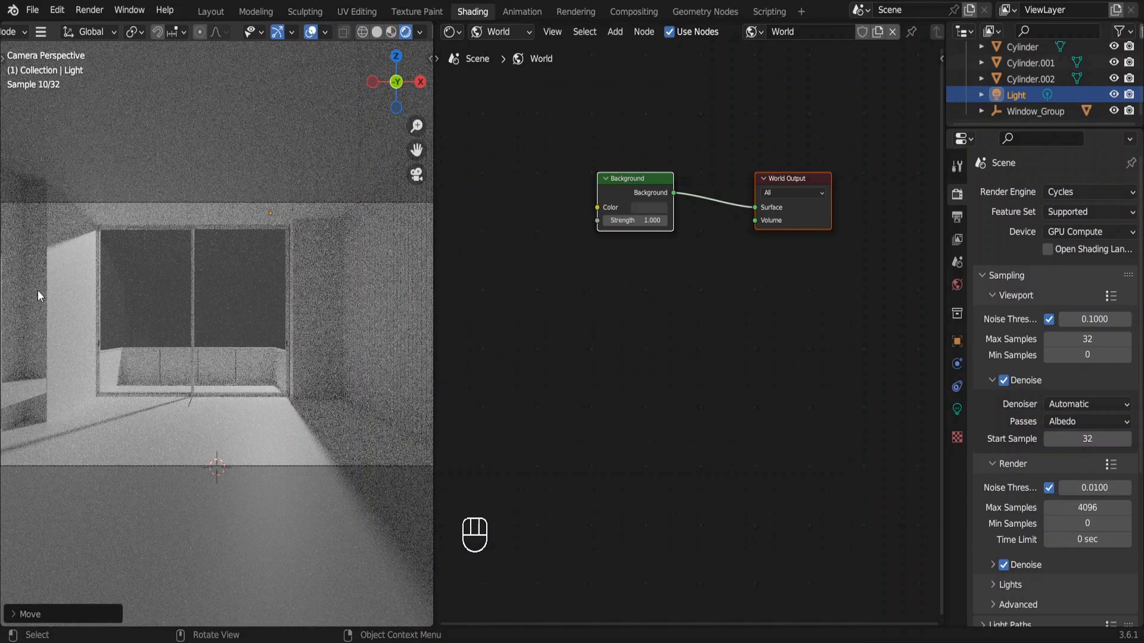
Delete the scene's Light and set the world Background colour to white.
key("Delete")
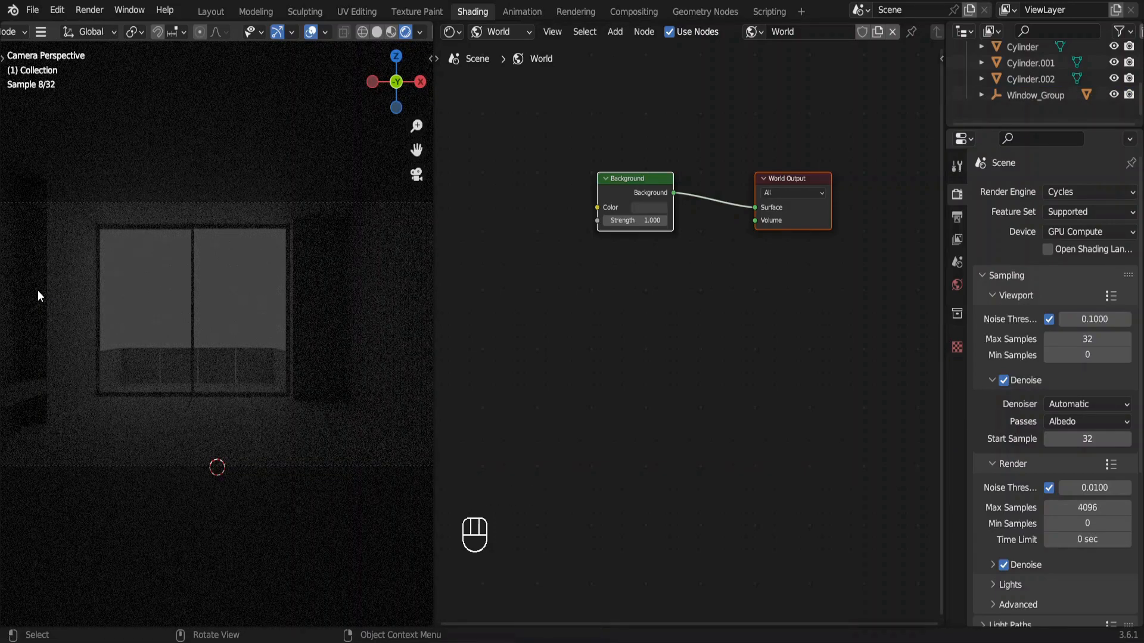
left_click(652, 209)
left_click_drag(725, 103, 725, 40)
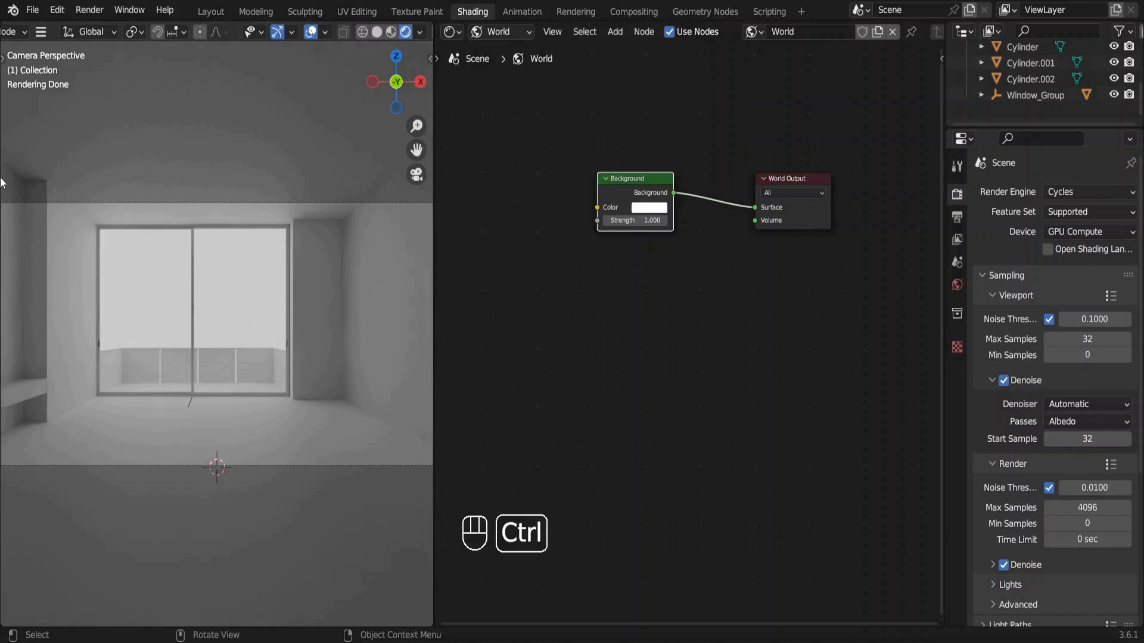
Draw a render region around the whole camera frame so only that area renders in the viewport.
key("ctrl+b")
left_click_drag(1, 177, 461, 486)
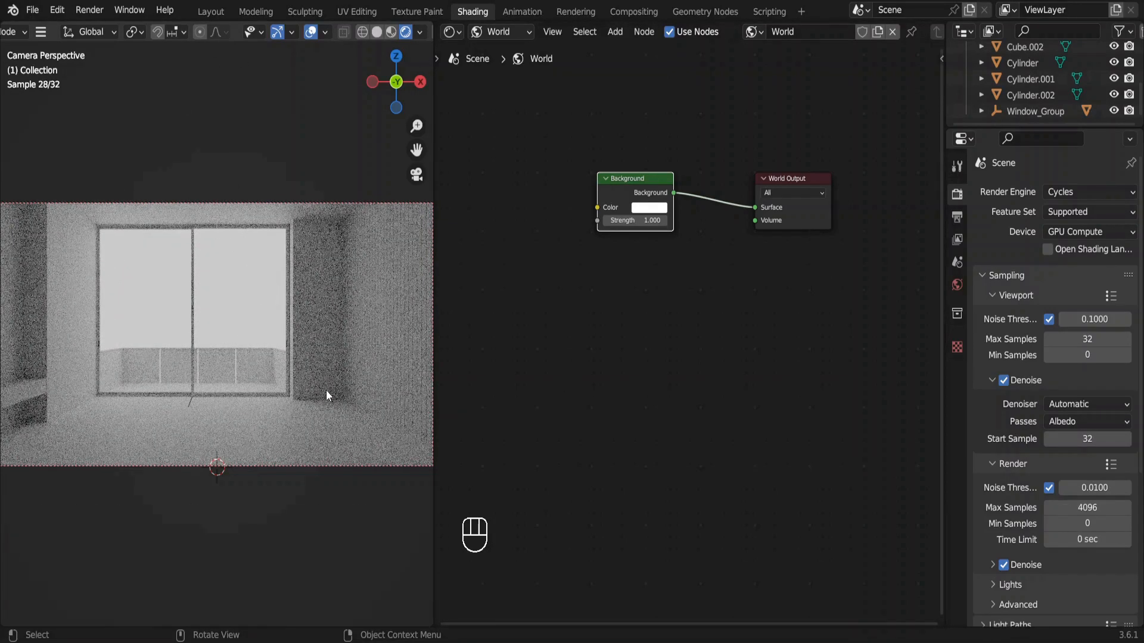
Add an Environment Texture node linked to the Background node's Color and open the file browser for its image.
middle_click_drag(610, 301, 697, 350)
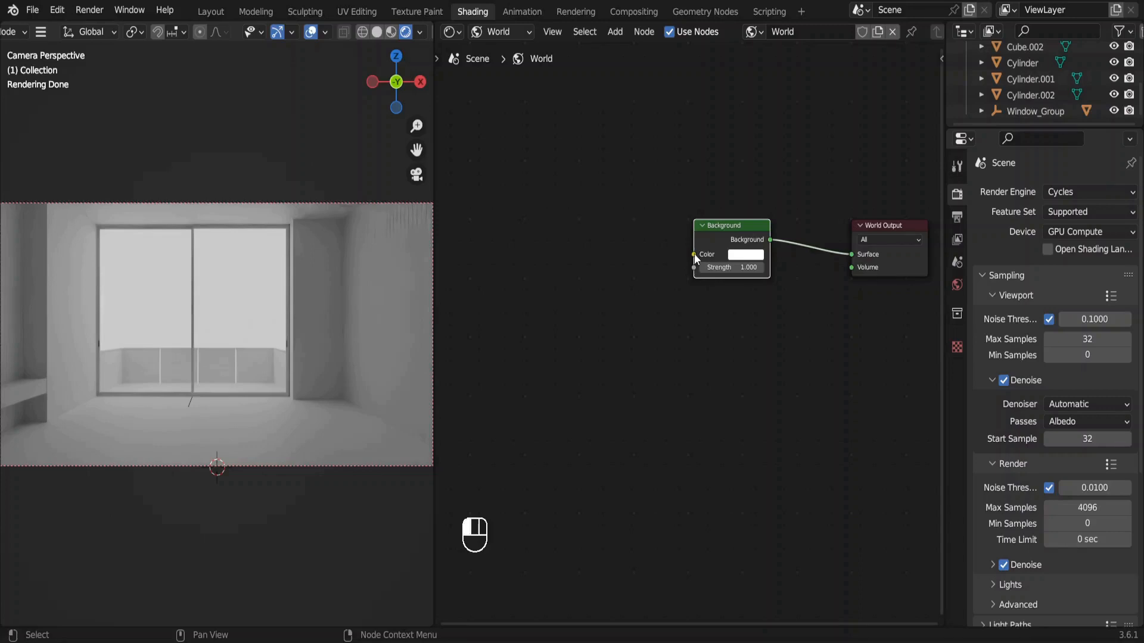
left_click_drag(694, 252, 635, 247)
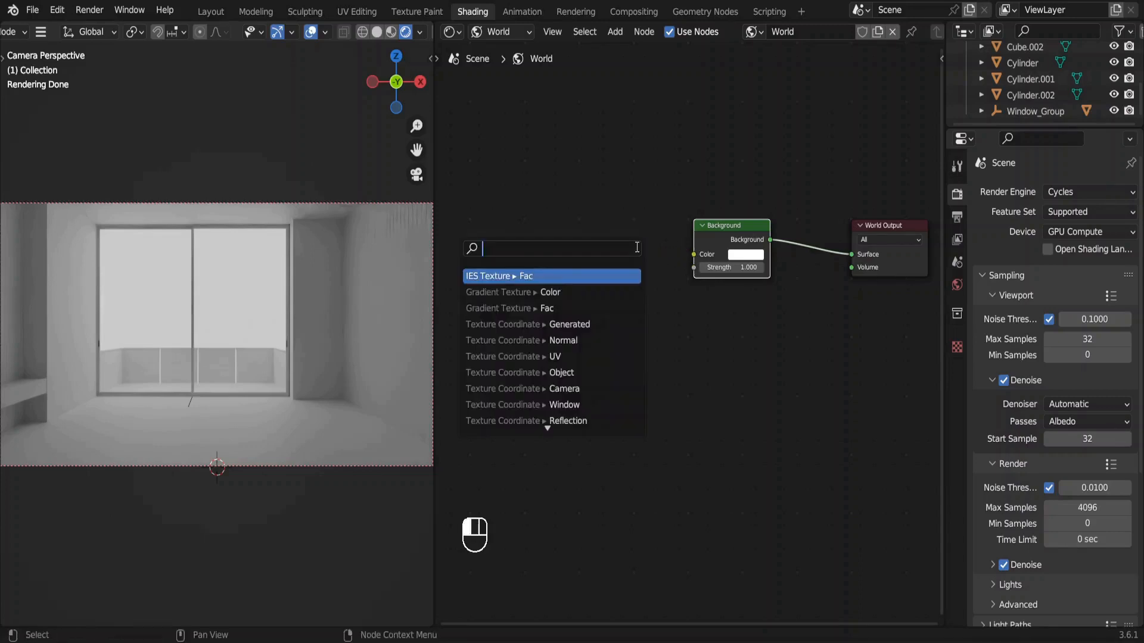
type("envir")
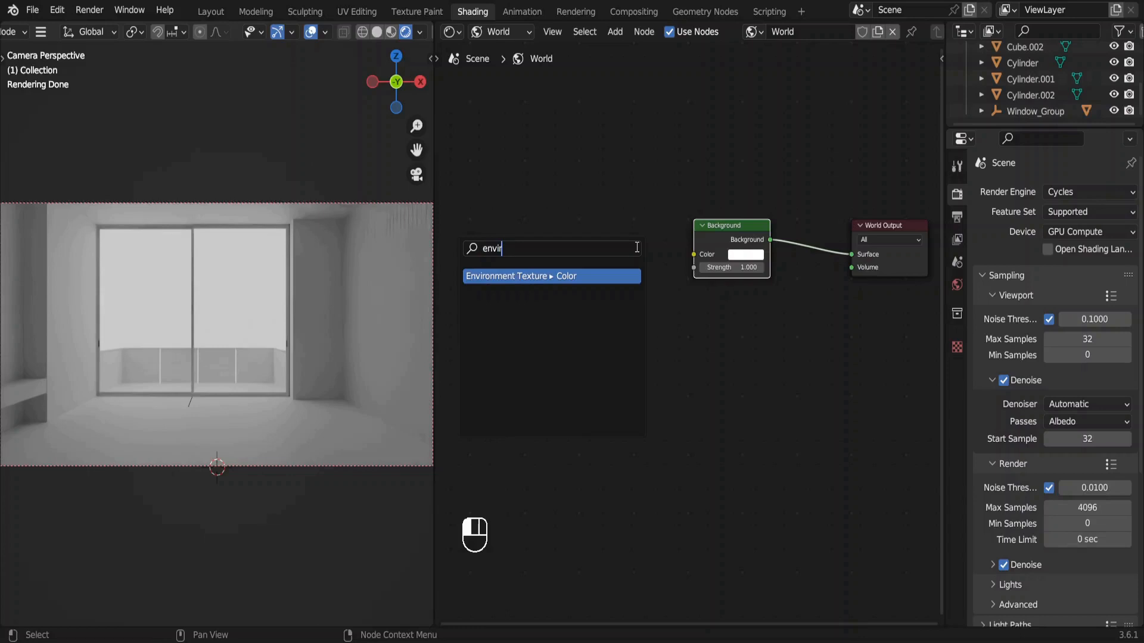
key("Return")
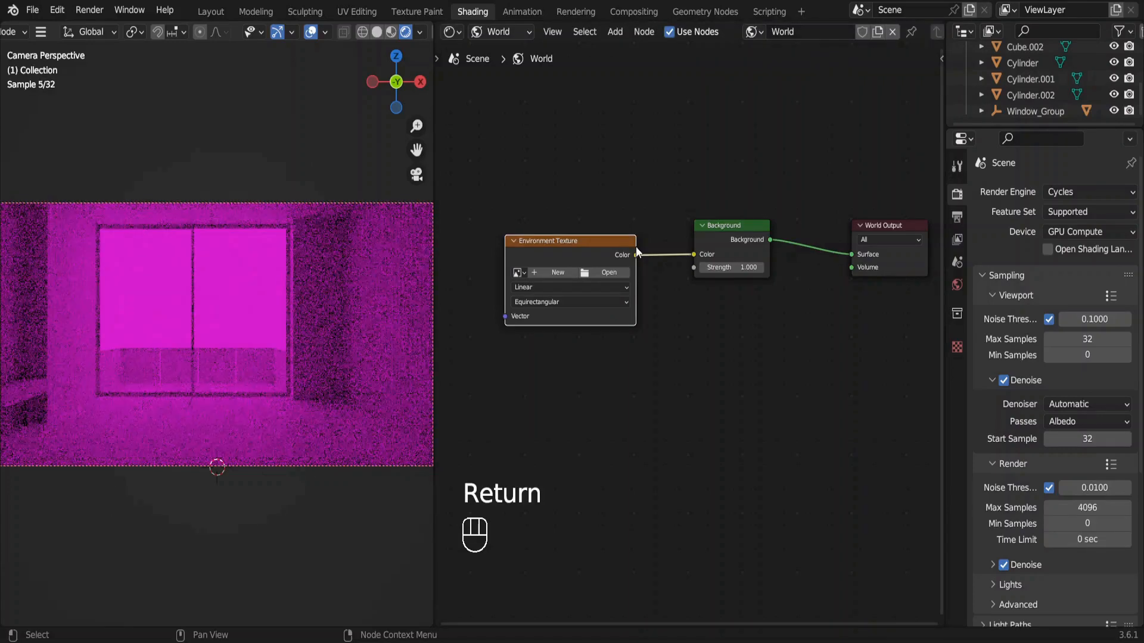
left_click(610, 273)
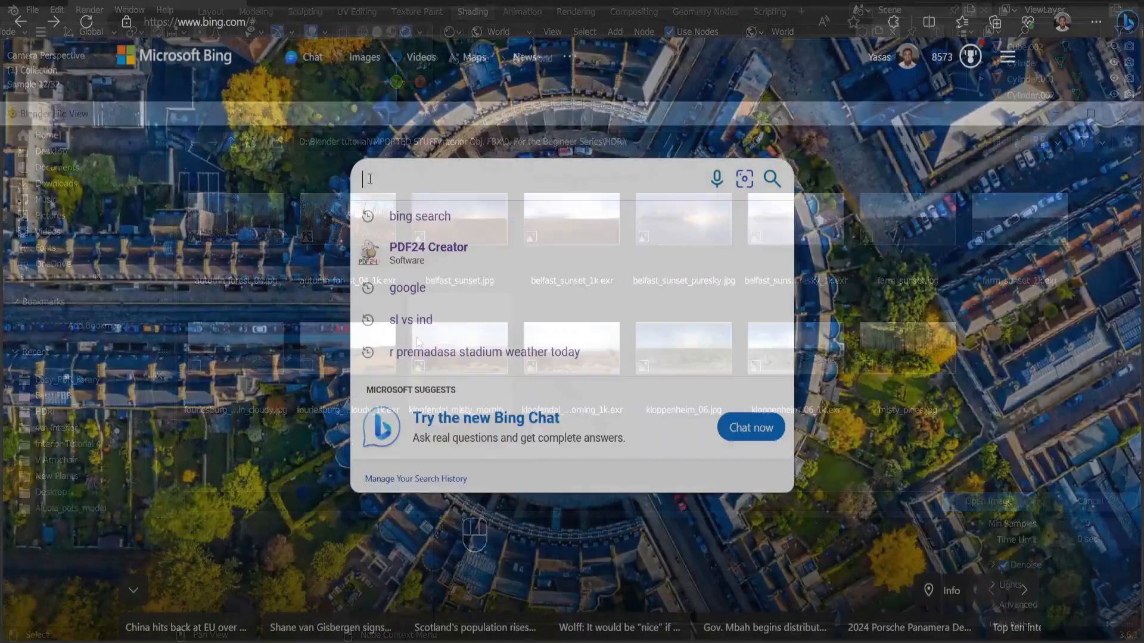
Switch to the web browser, search Bing for polyhaven and open the Poly Haven website.
type("polyhaven")
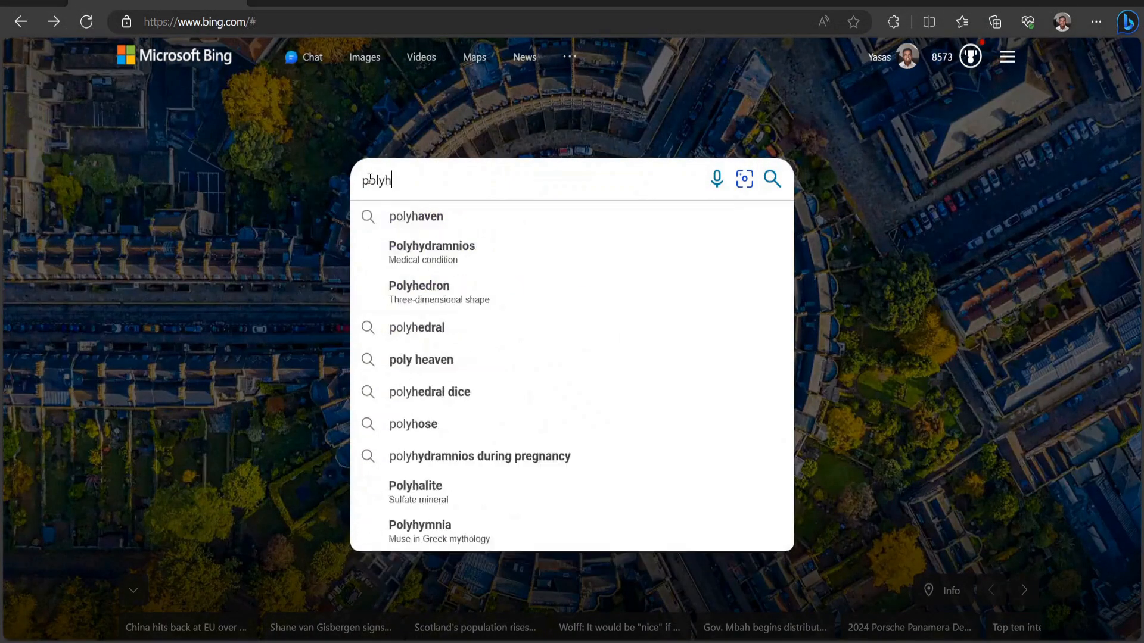
left_click(415, 216)
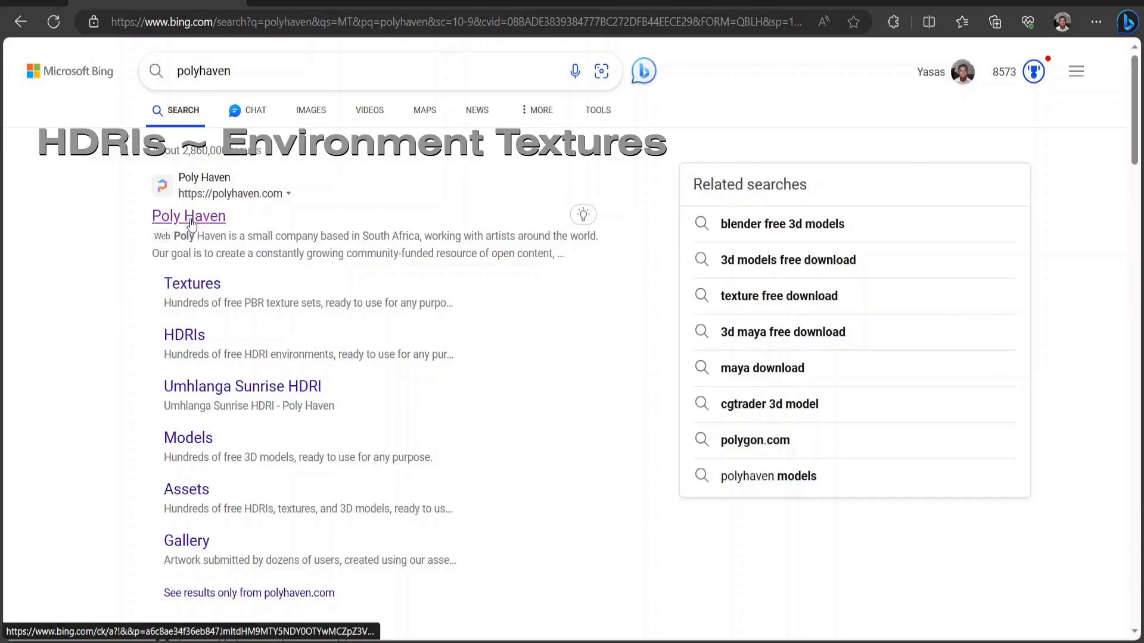
left_click(190, 222)
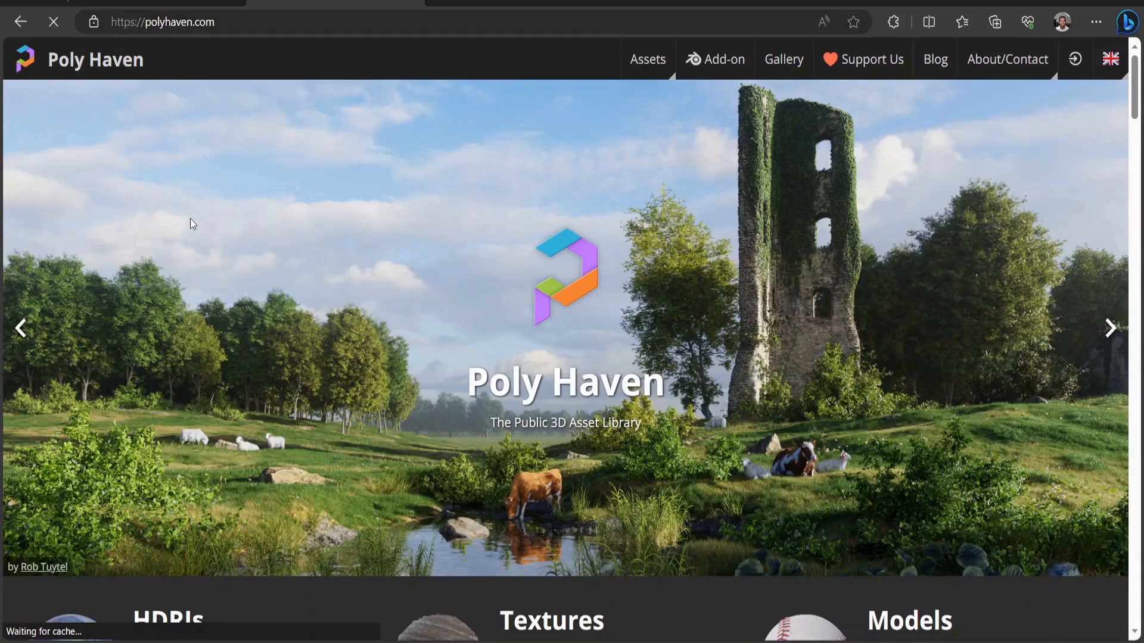
Browse Poly Haven's HDRIs and narrow the outdoor ones to the Partly Cloudy category.
scroll(191, 220, "down", 8)
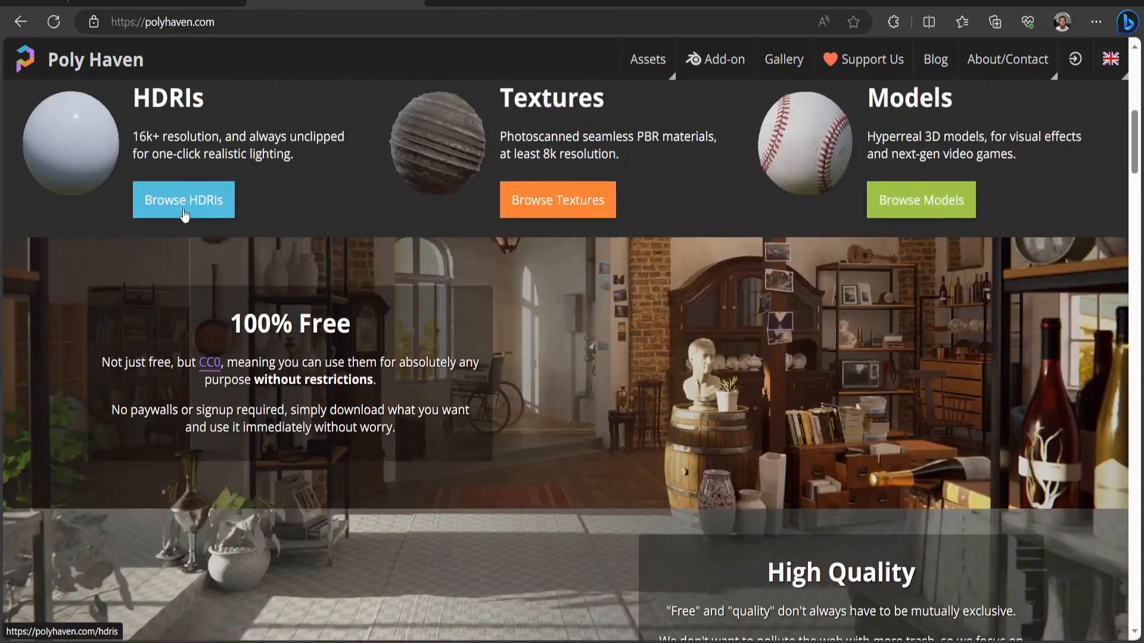
left_click(185, 214)
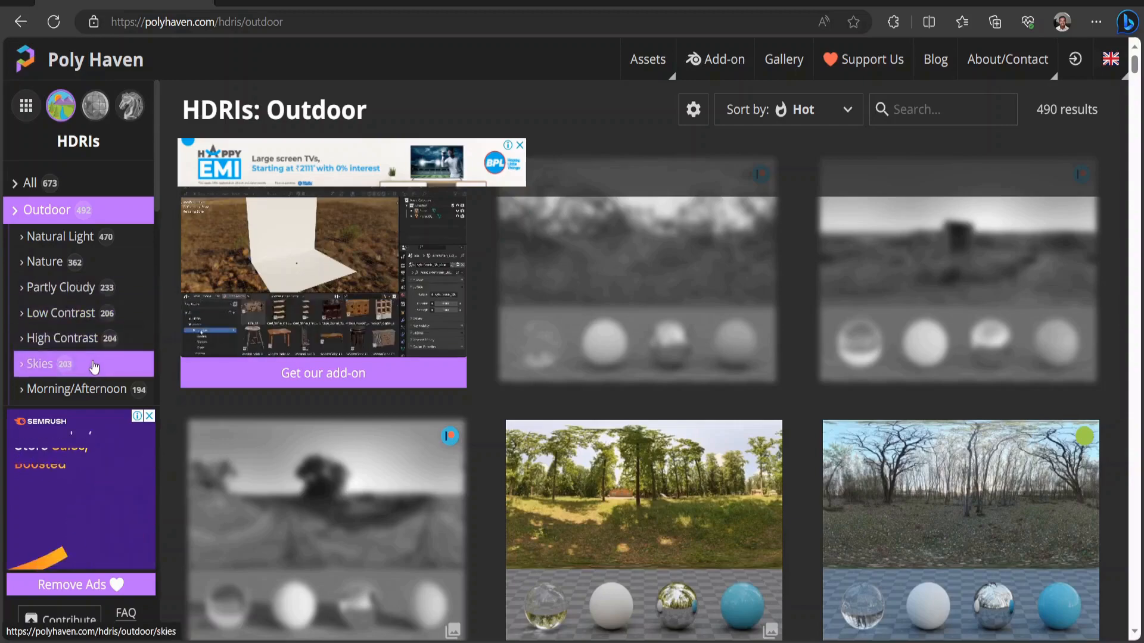
left_click(72, 292)
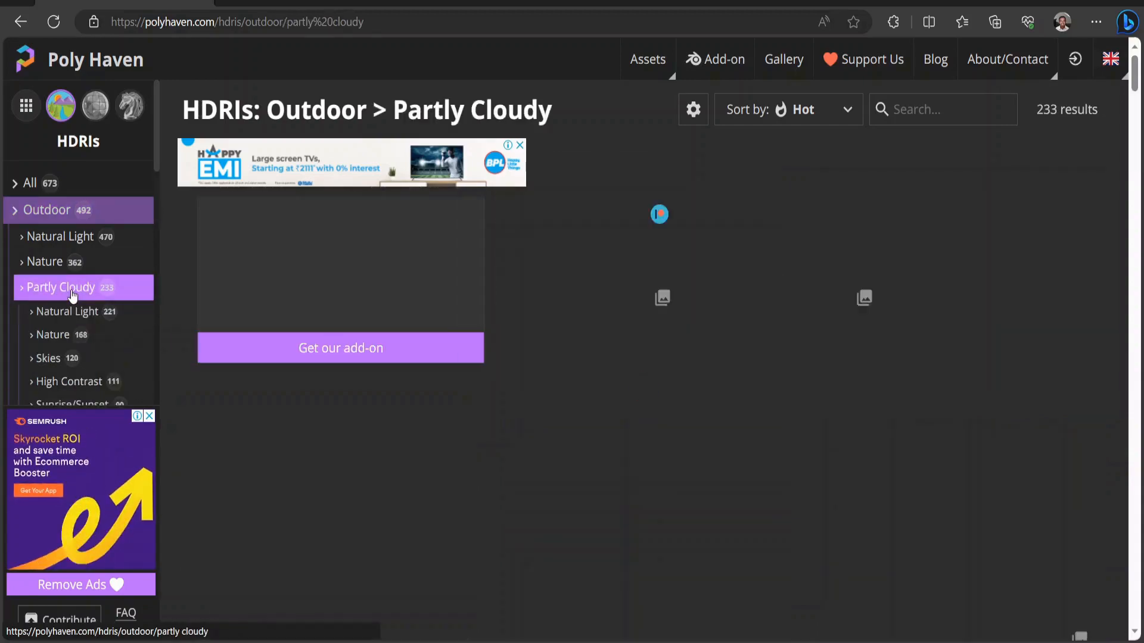
Open the Kloofendal 28d Misty HDRI from the Partly Cloudy listing and download it as a 1K EXR.
scroll(570, 459, "down", 3)
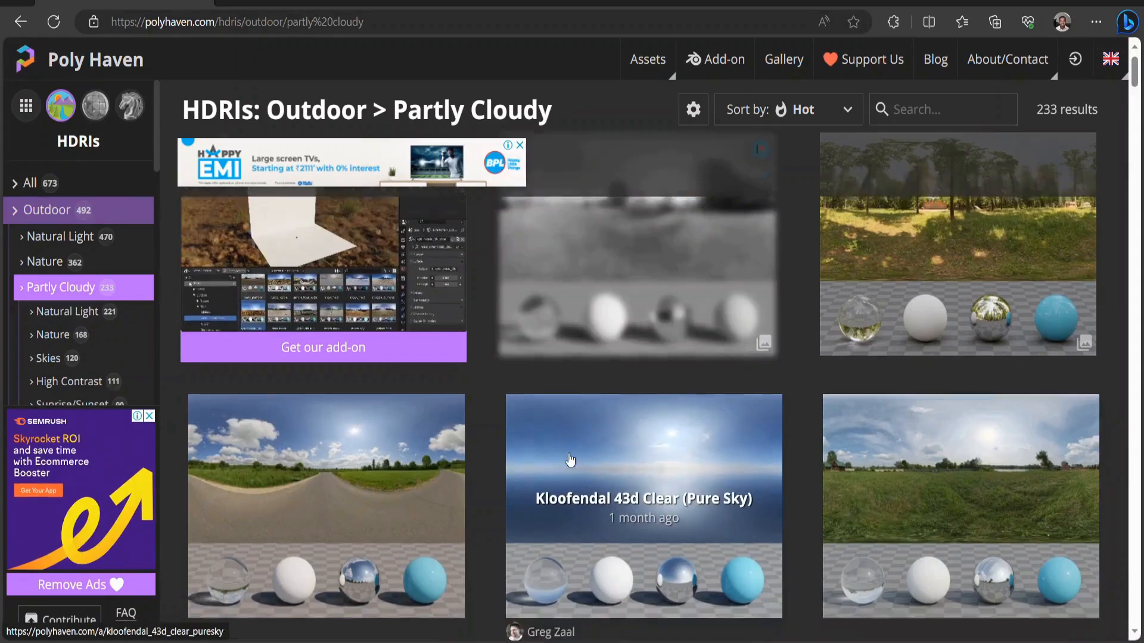
scroll(570, 459, "down", 3)
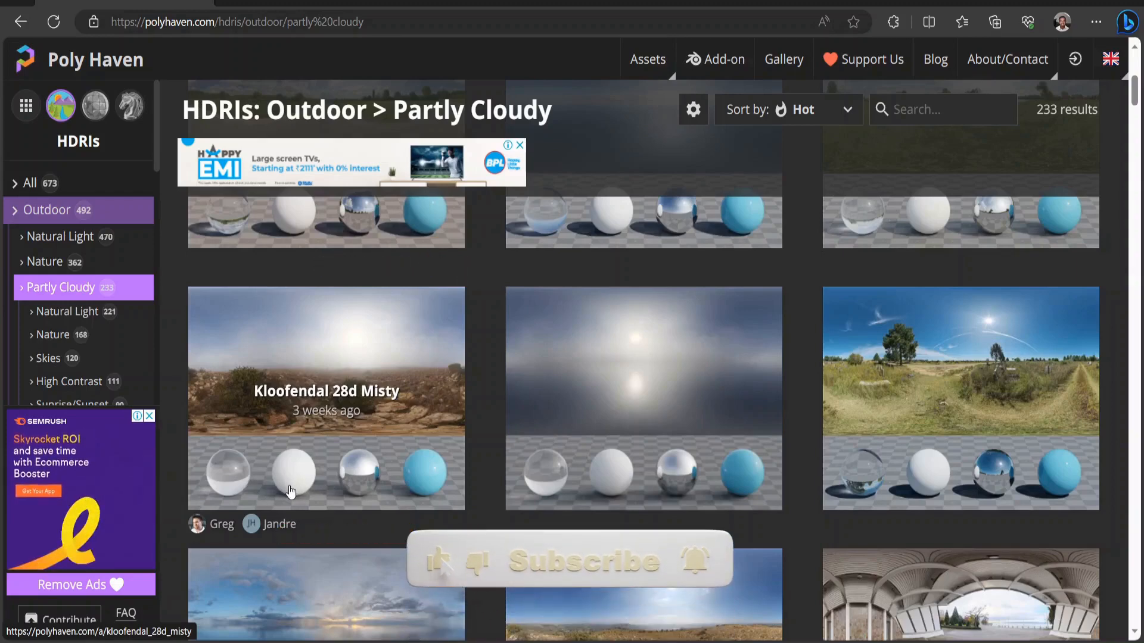
scroll(290, 491, "down", 1)
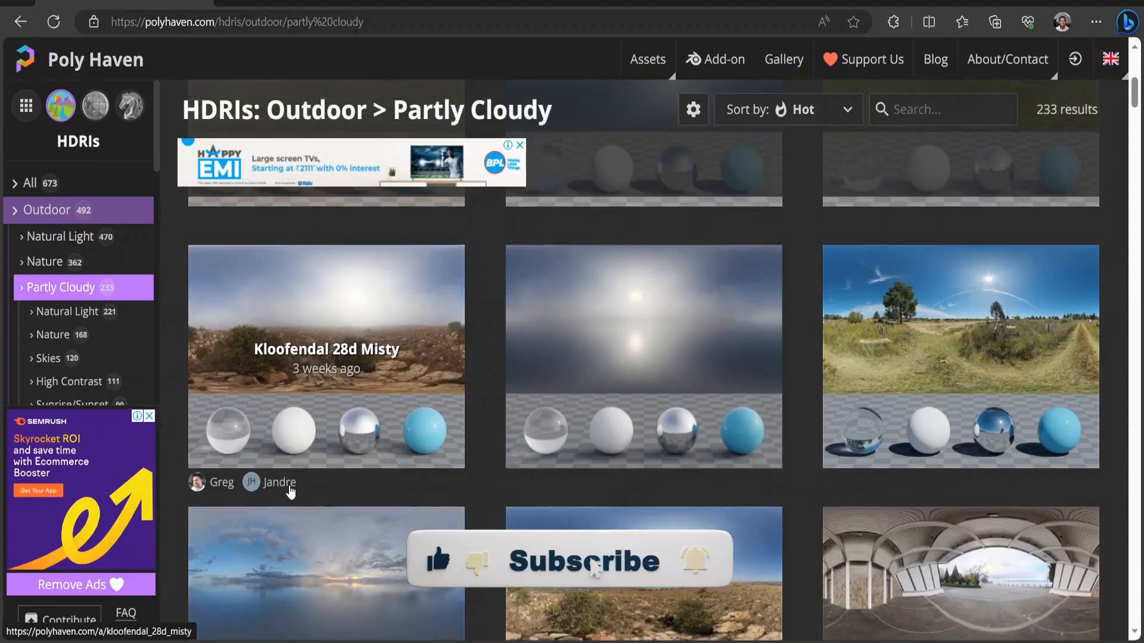
left_click(311, 346)
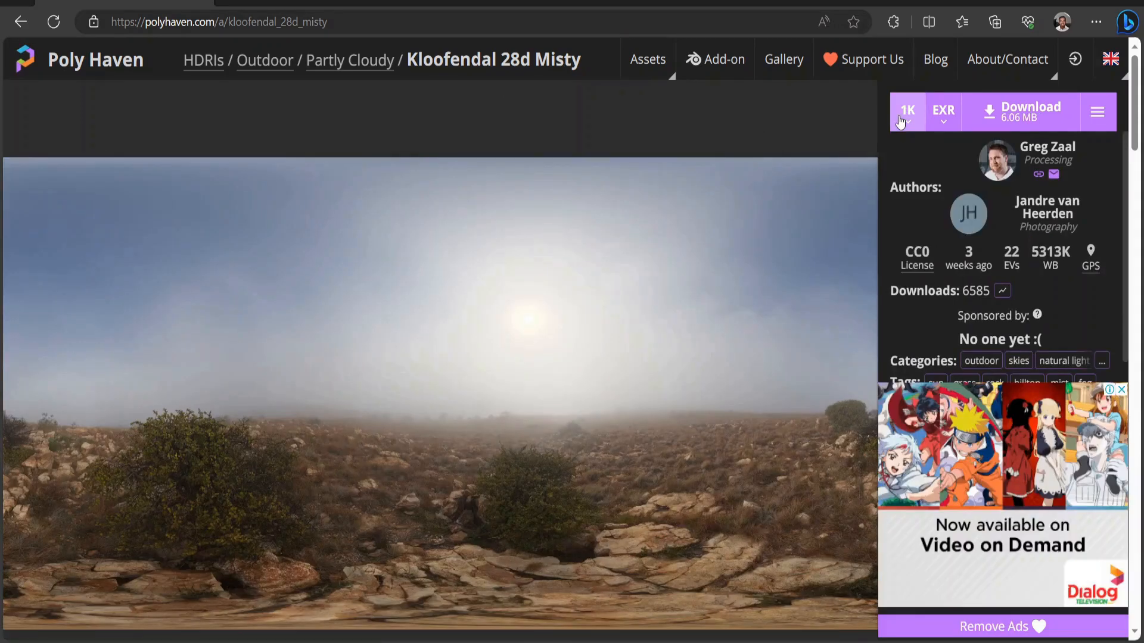
left_click(900, 121)
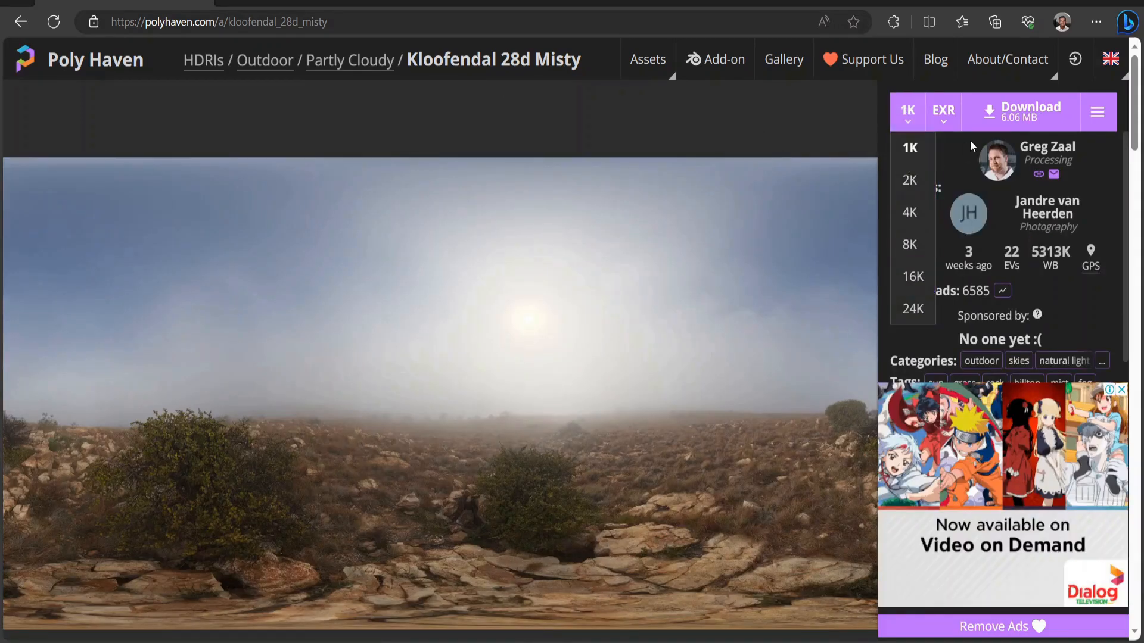
left_click(1009, 120)
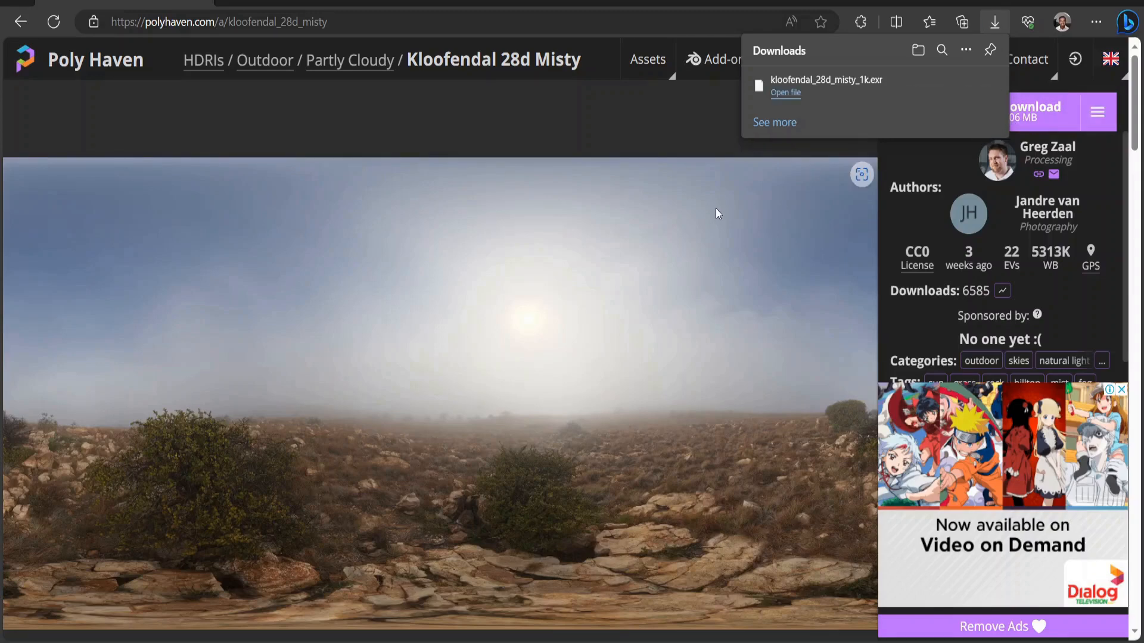
left_click(690, 114)
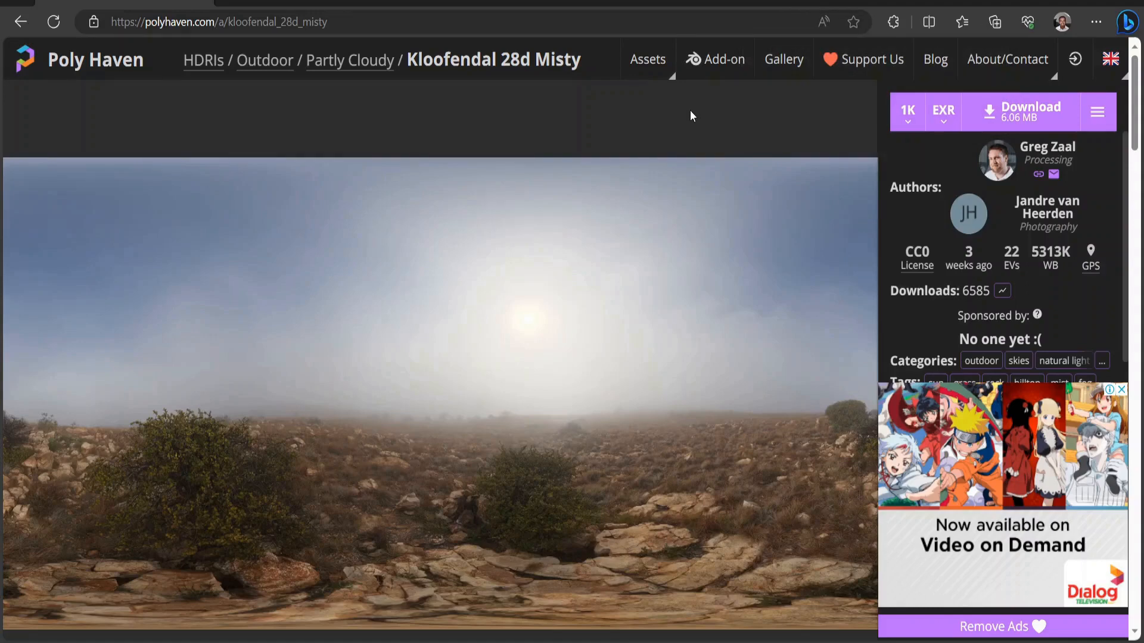
Open the HDRI's 8K Tonemapped JPG from the extra downloads and save the image.
left_click(1102, 111)
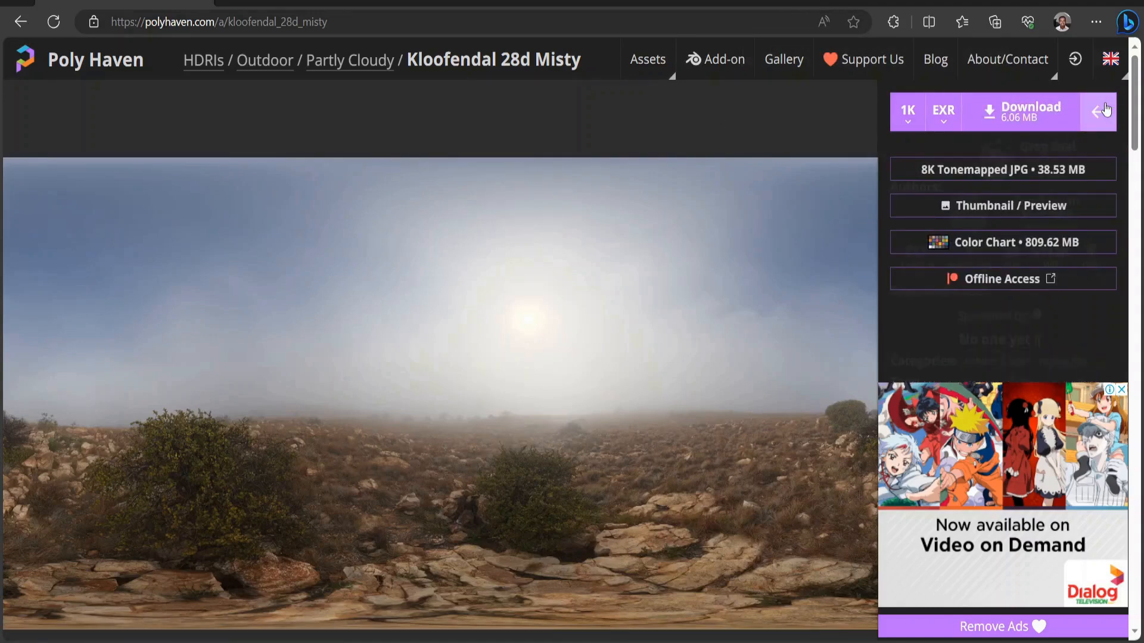
left_click(1059, 169)
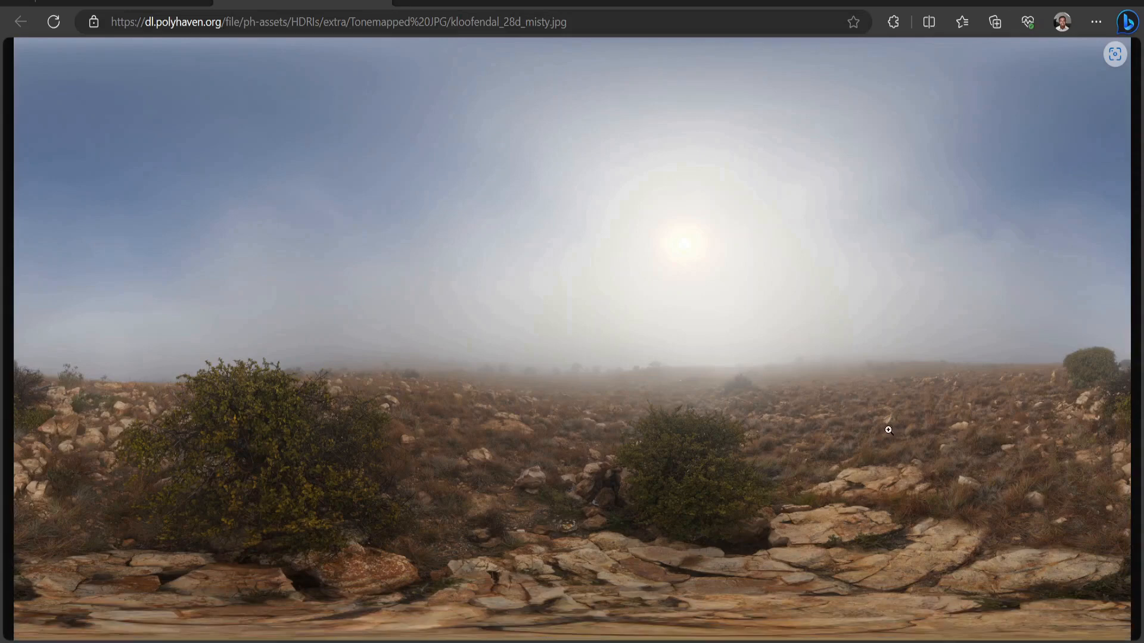
right_click(853, 309)
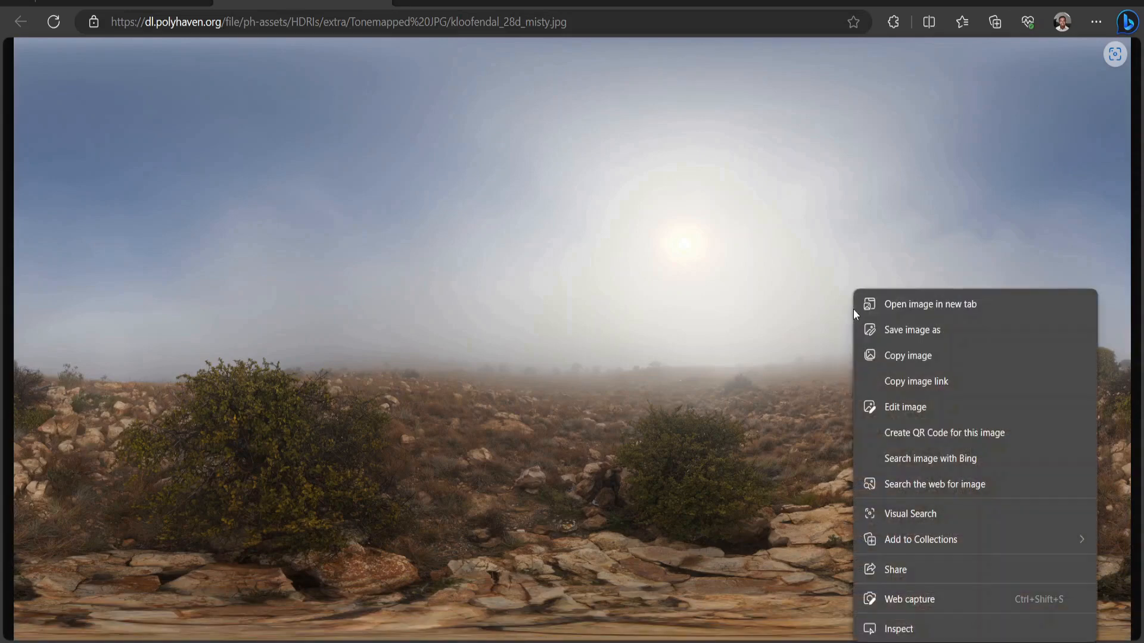
left_click(899, 327)
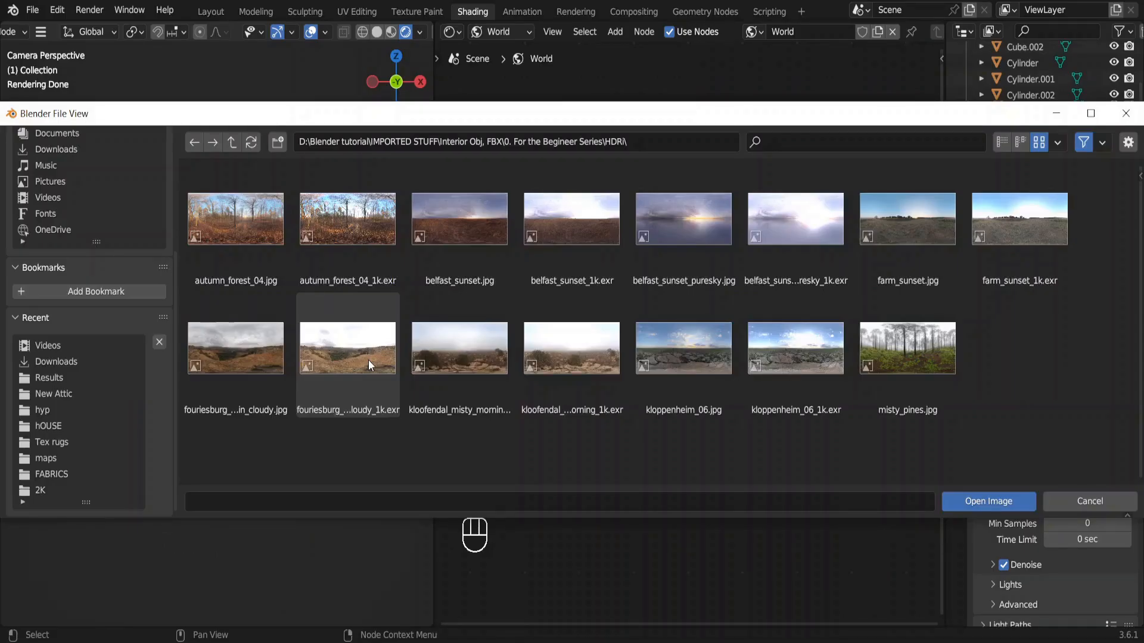
Switch to Blender and load fouriesburg_mountain_cloudy_1k.exr into the Environment Texture node.
double_click(368, 360)
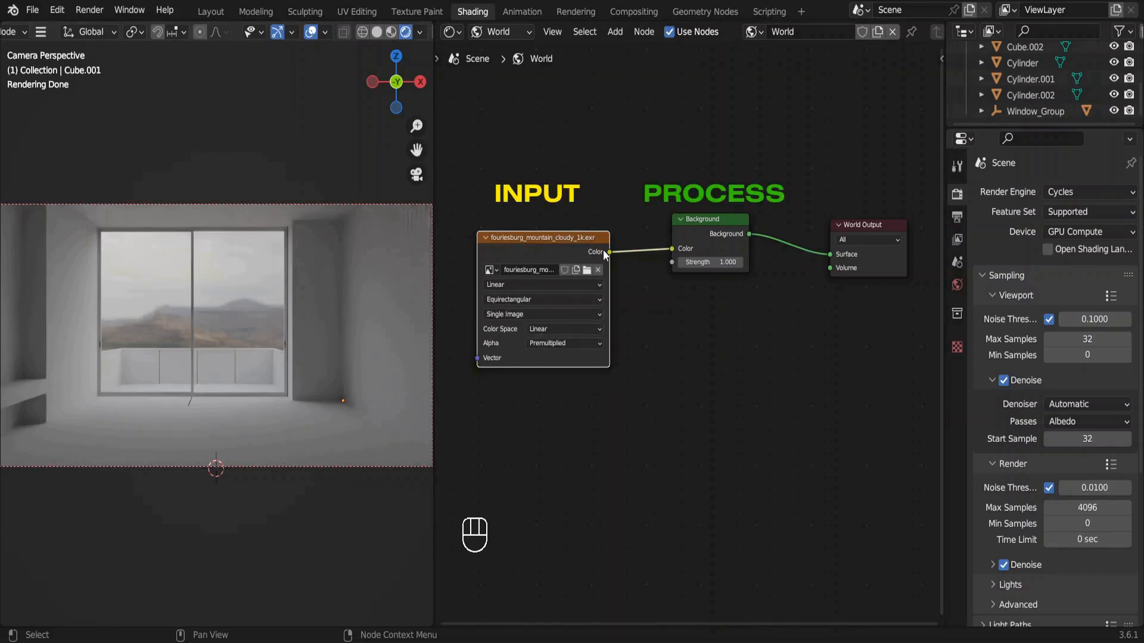
left_click(687, 238)
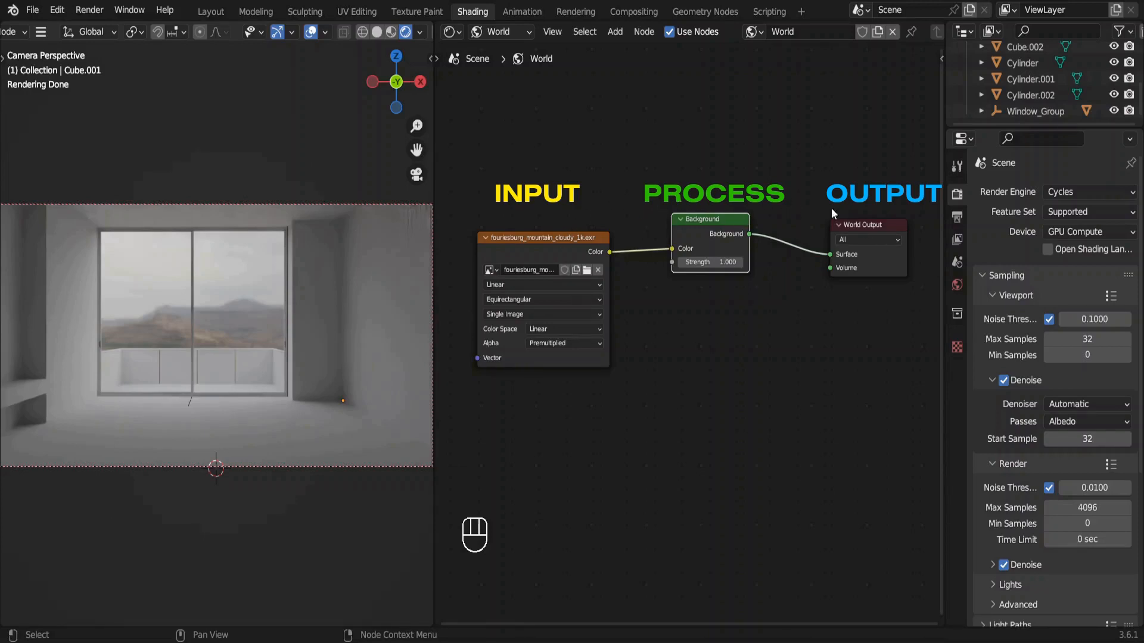
Try linking the Environment Texture's Color directly to the World Output's Surface, and reinsert the Background node between them.
left_click_drag(672, 248, 828, 256)
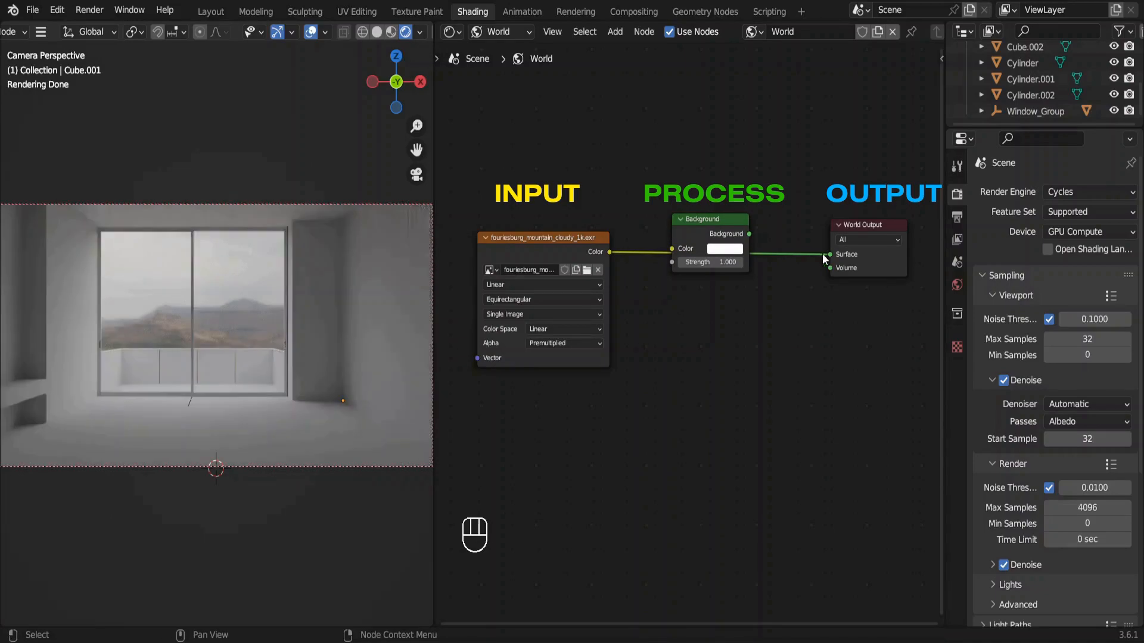
left_click_drag(709, 228, 729, 239)
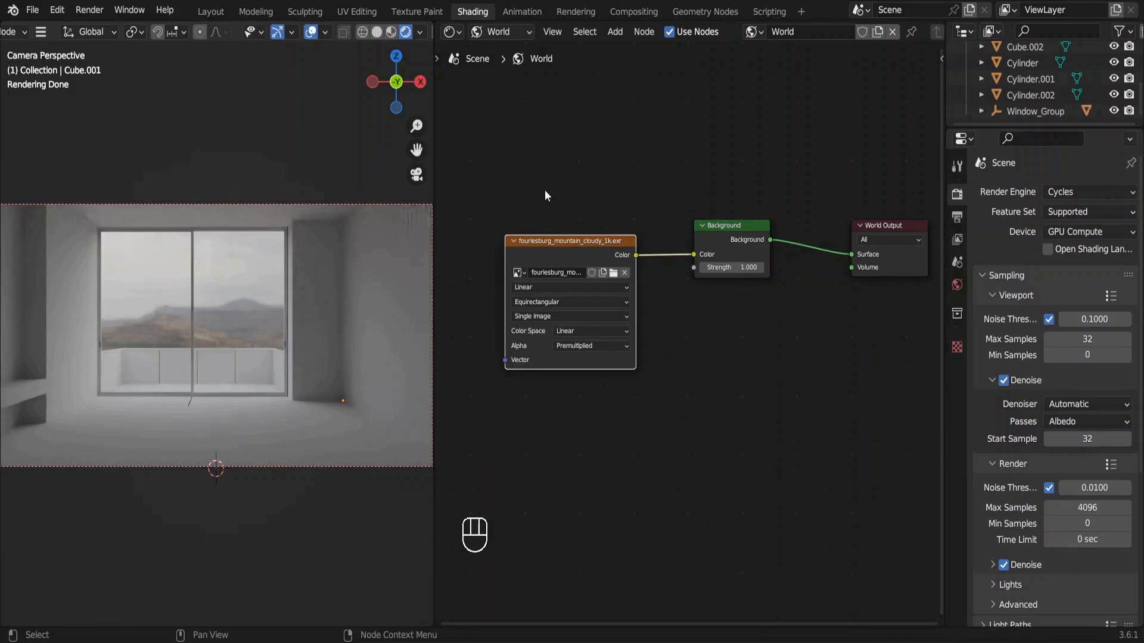
Duplicate the linked Environment Texture and Background nodes and place the copies directly below the originals.
left_click_drag(545, 196, 740, 399)
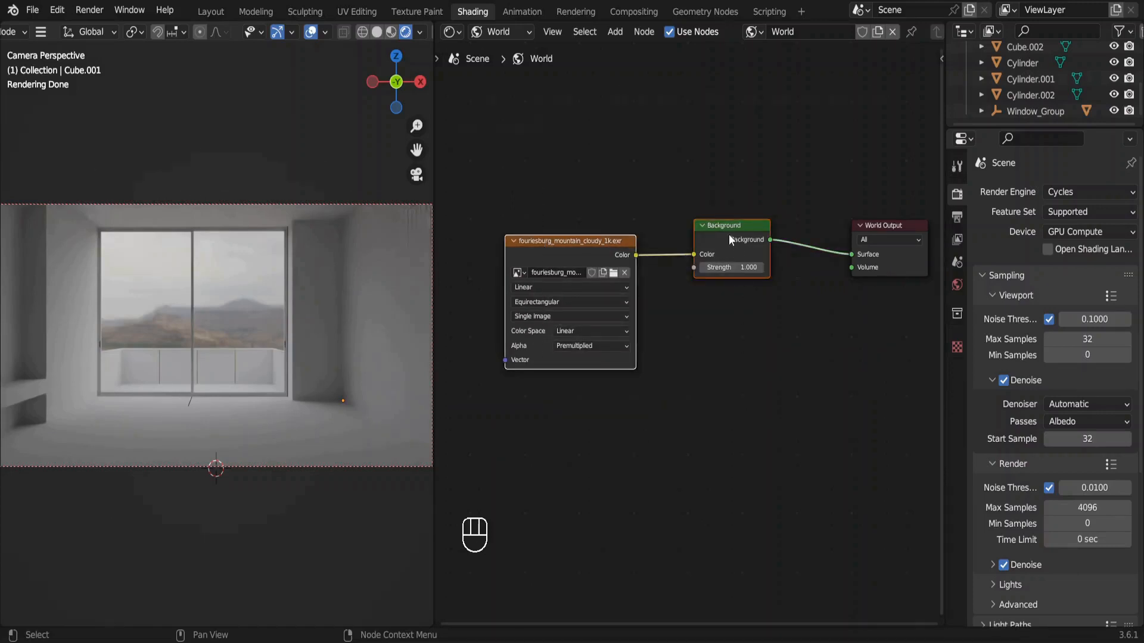
key("shift+d")
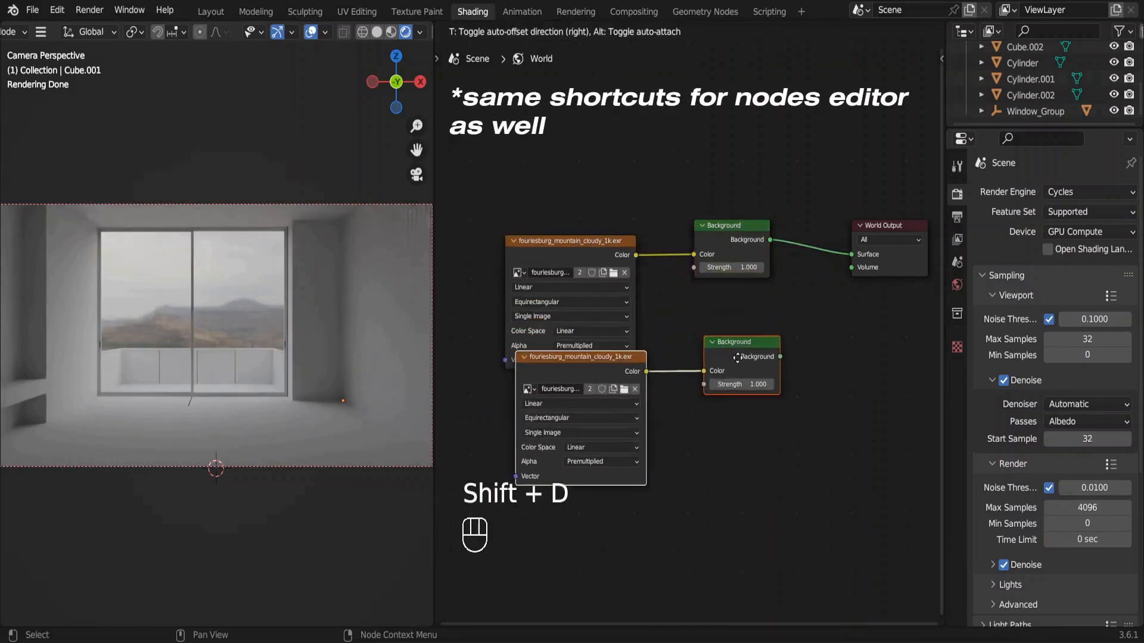
left_click(727, 384)
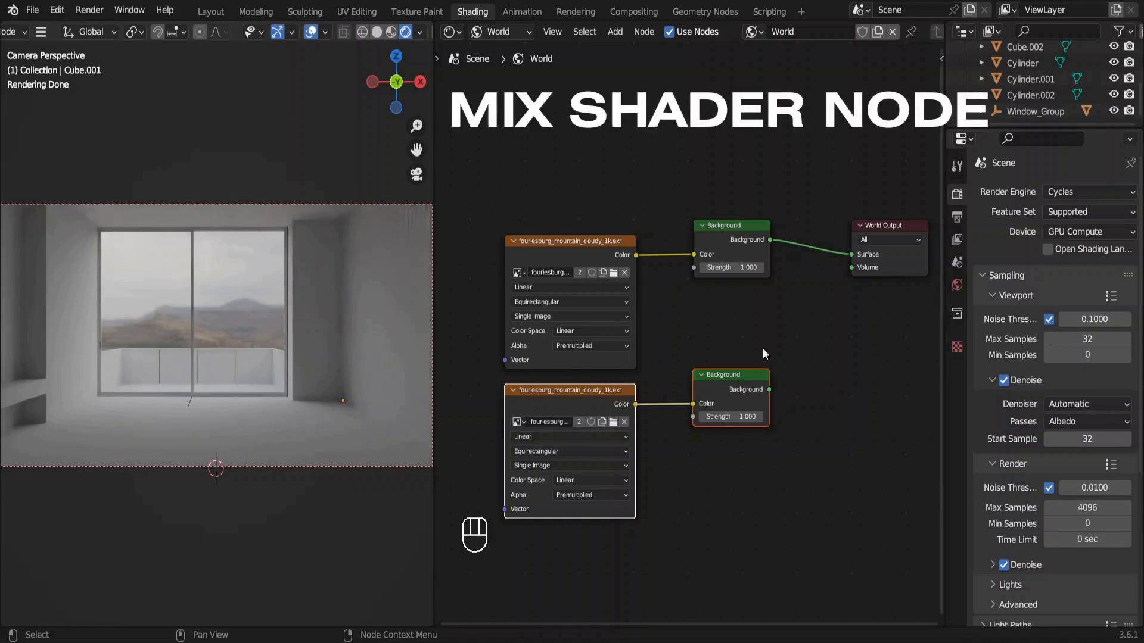
Insert a Mix Shader node into the link between the original Background node and the World Output.
key("shift+a")
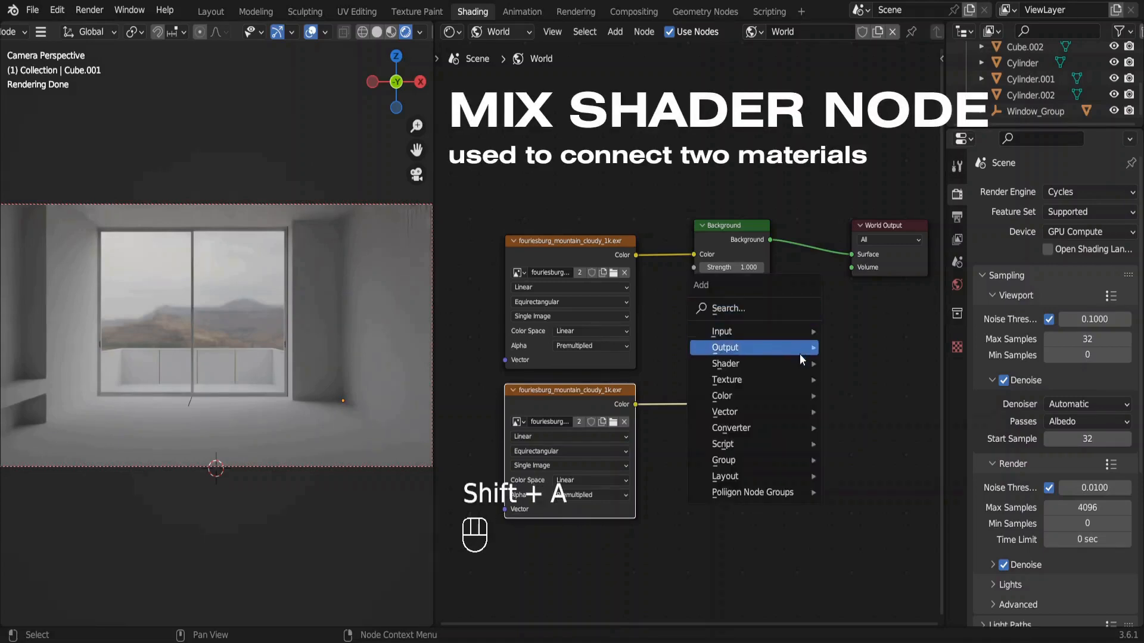
mouse_move(809, 369)
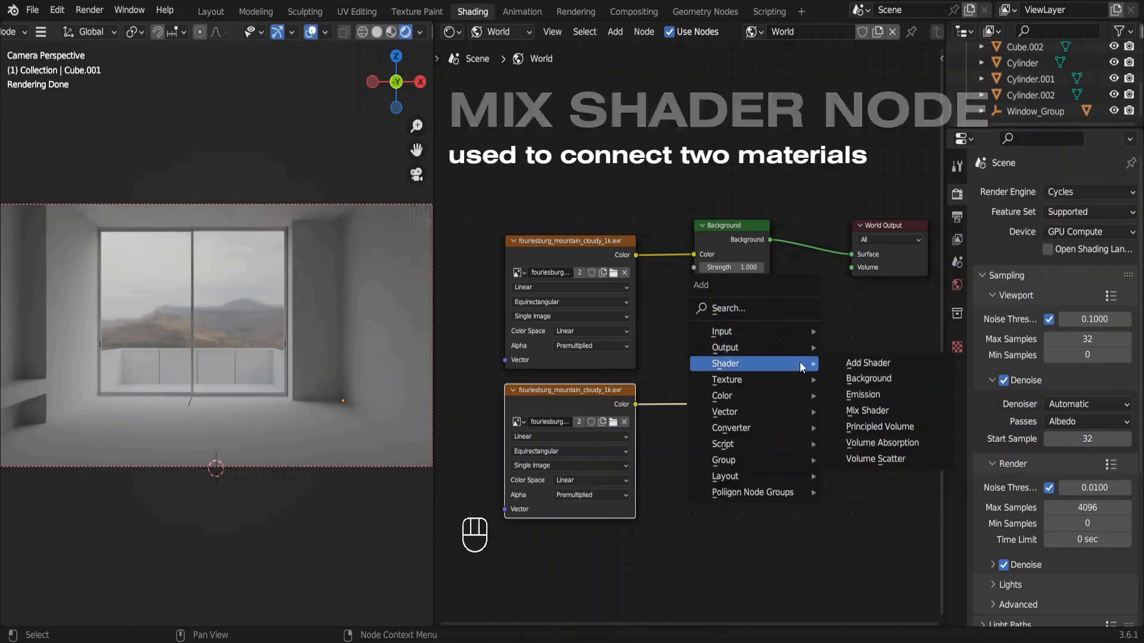
left_click(874, 410)
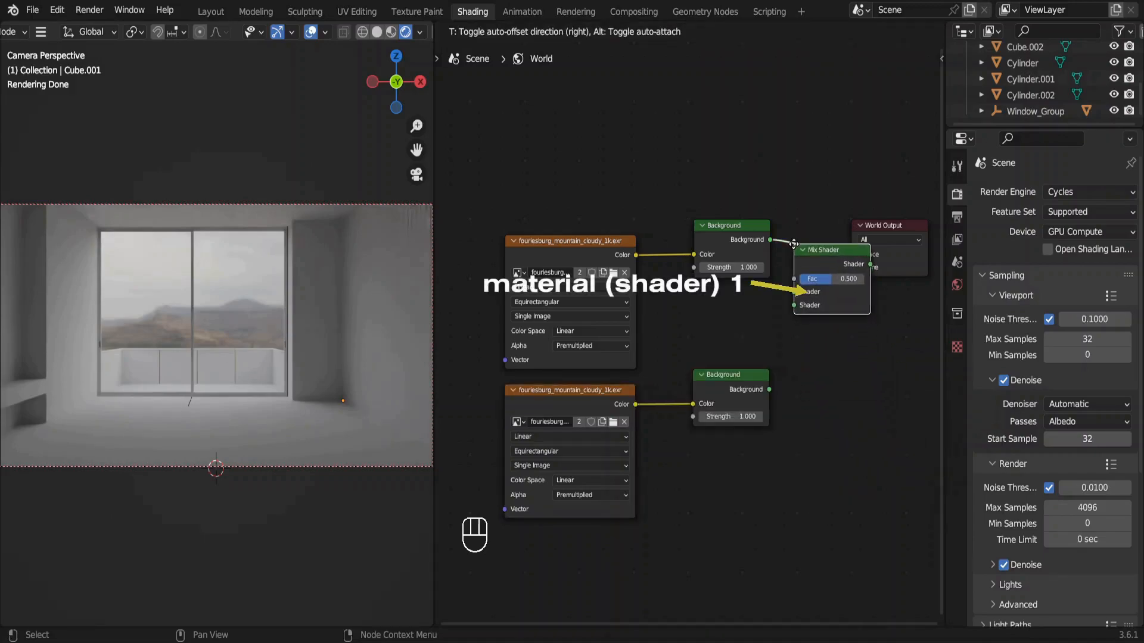
left_click(794, 244)
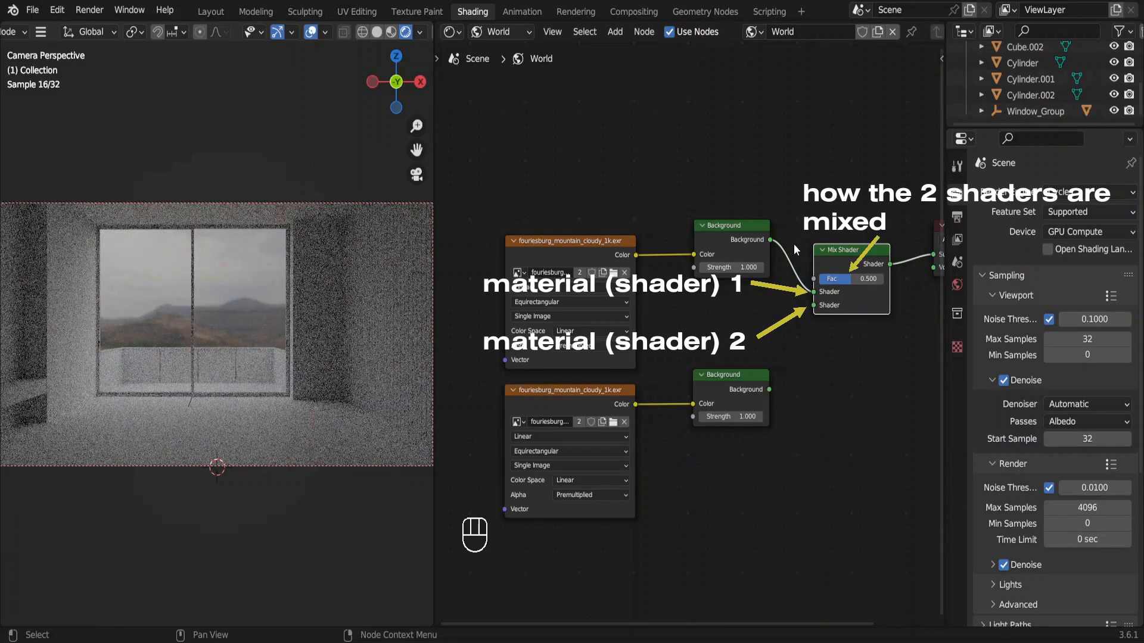
Load fouriesburg_mountain_cloudy.jpg as a separate image in the duplicated Environment Texture and link its Background to the Mix Shader's second Shader input.
left_click(793, 244)
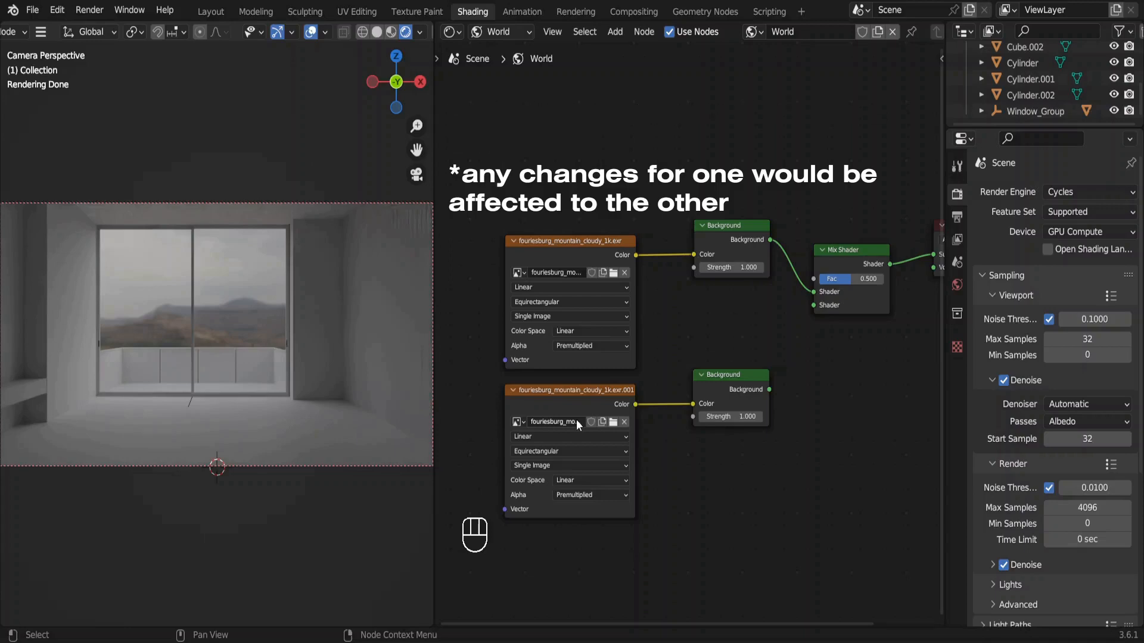
left_click(615, 421)
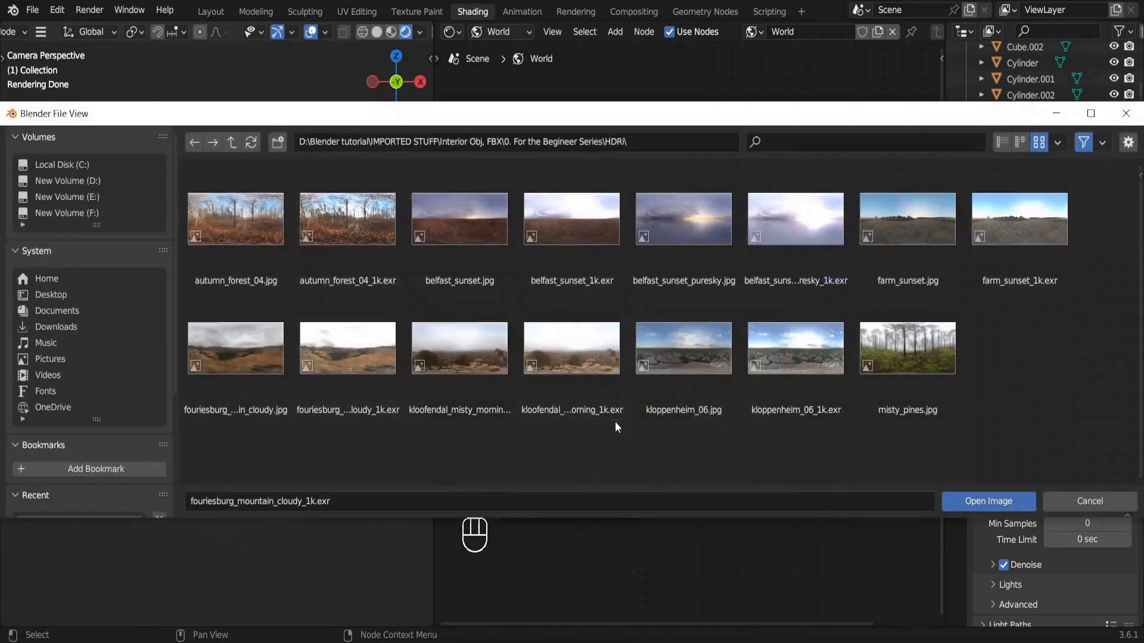
double_click(275, 409)
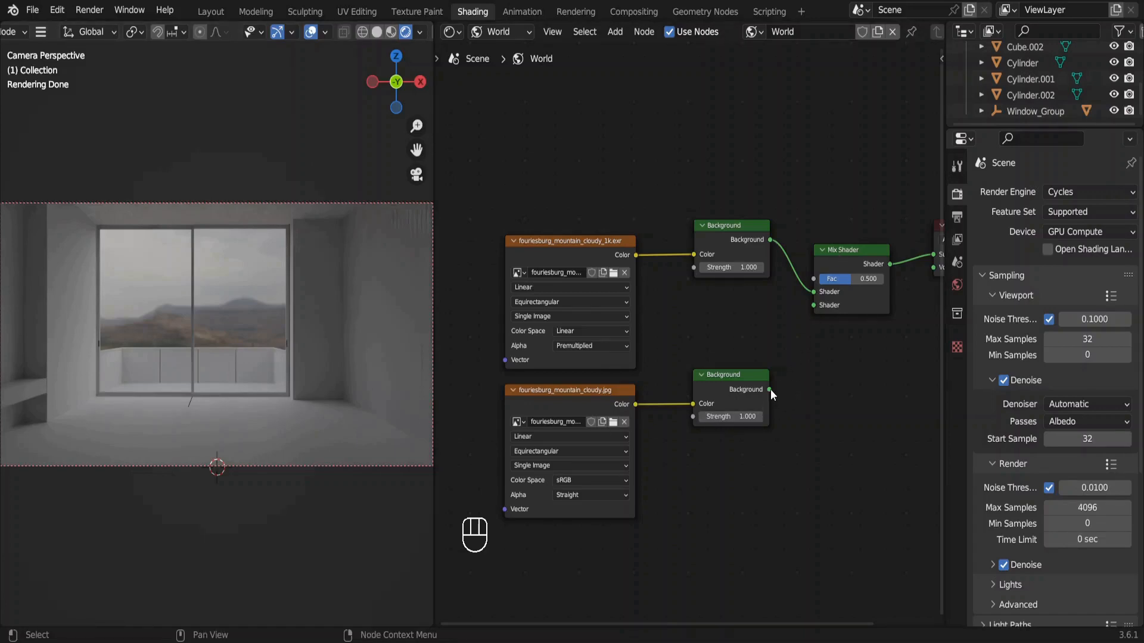
left_click_drag(770, 388, 810, 309)
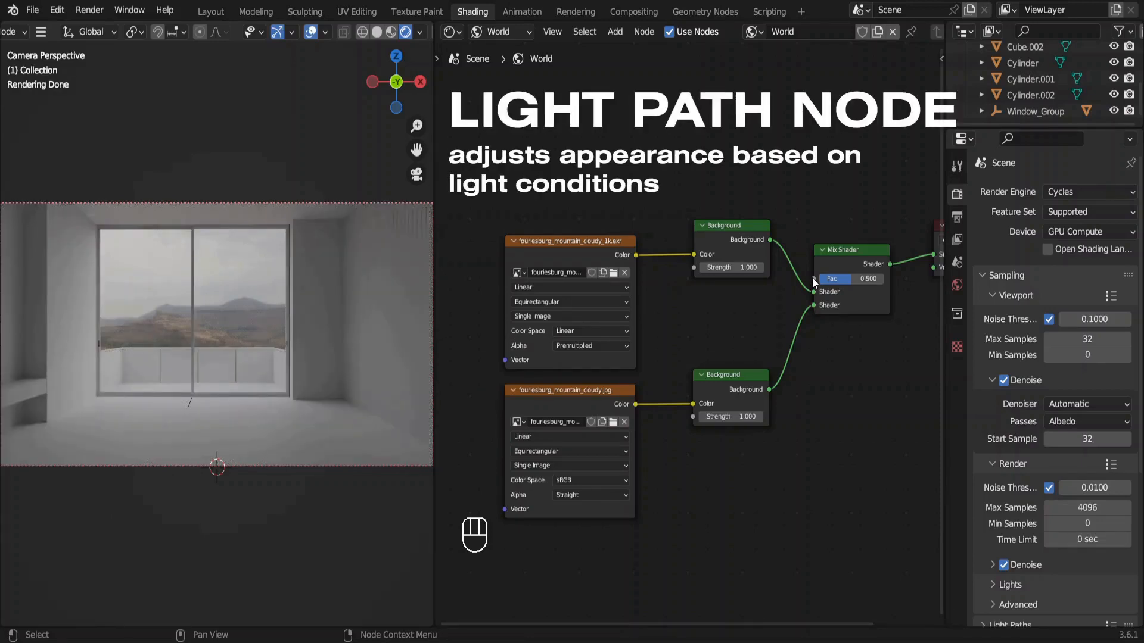
Add a Light Path node with its Is Camera Ray output linked to the Mix Shader's Fac input.
left_click_drag(814, 279, 709, 132)
type("l")
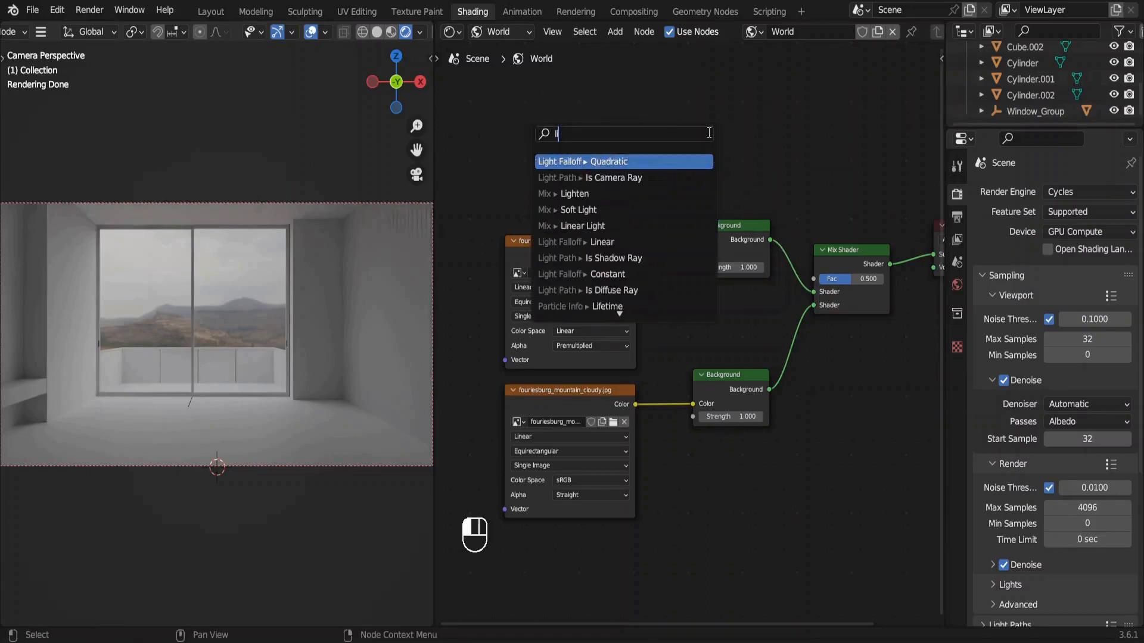
type("ight")
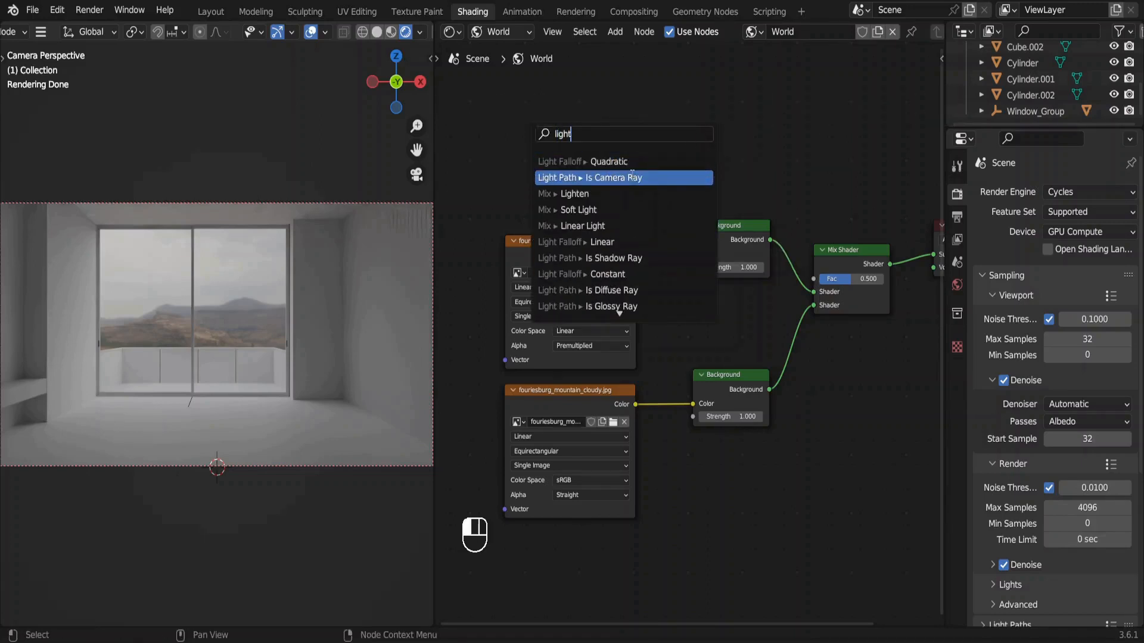
left_click(632, 177)
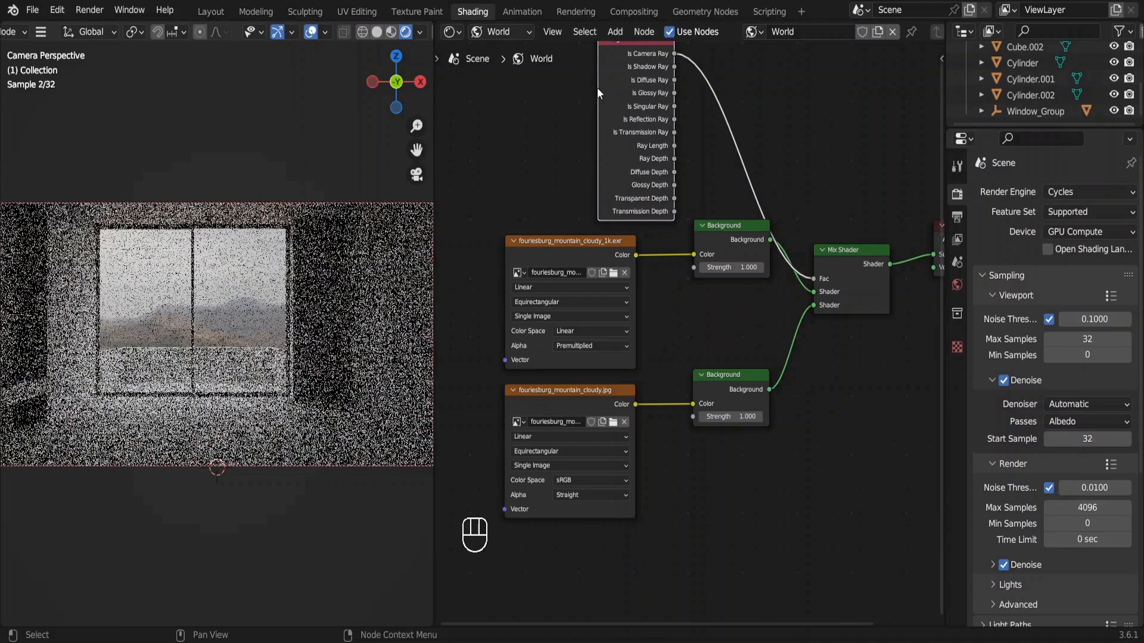
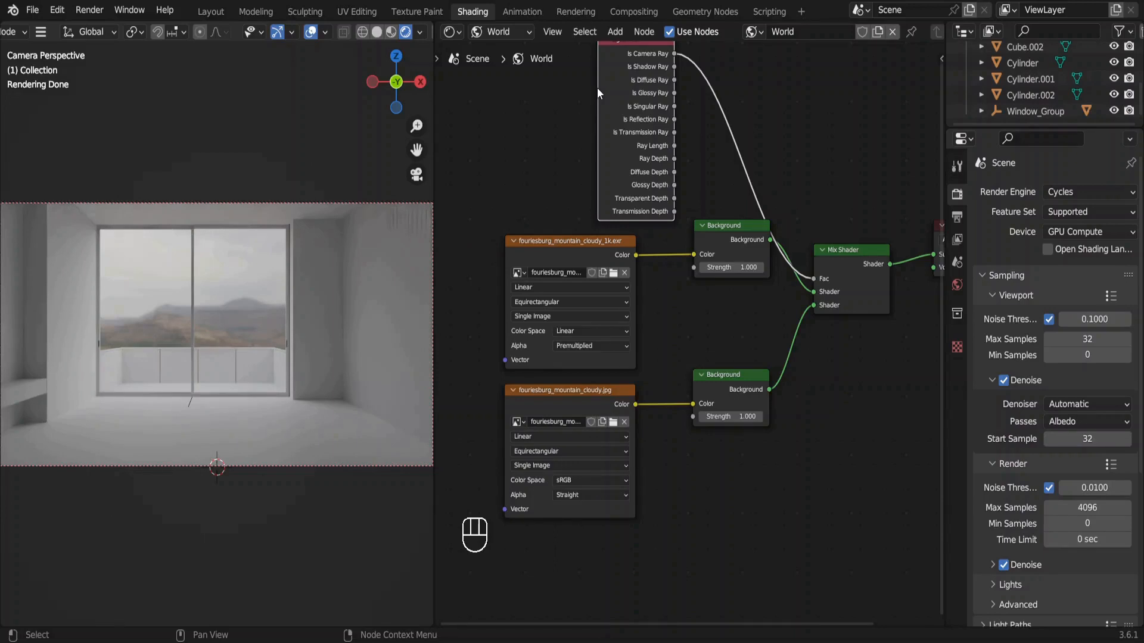
Insert a duplicate Mix Shader before the World Output, linking the JPG Background to its second Shader input and Is Glossy Ray to its Fac.
scroll(731, 328, "right", 5)
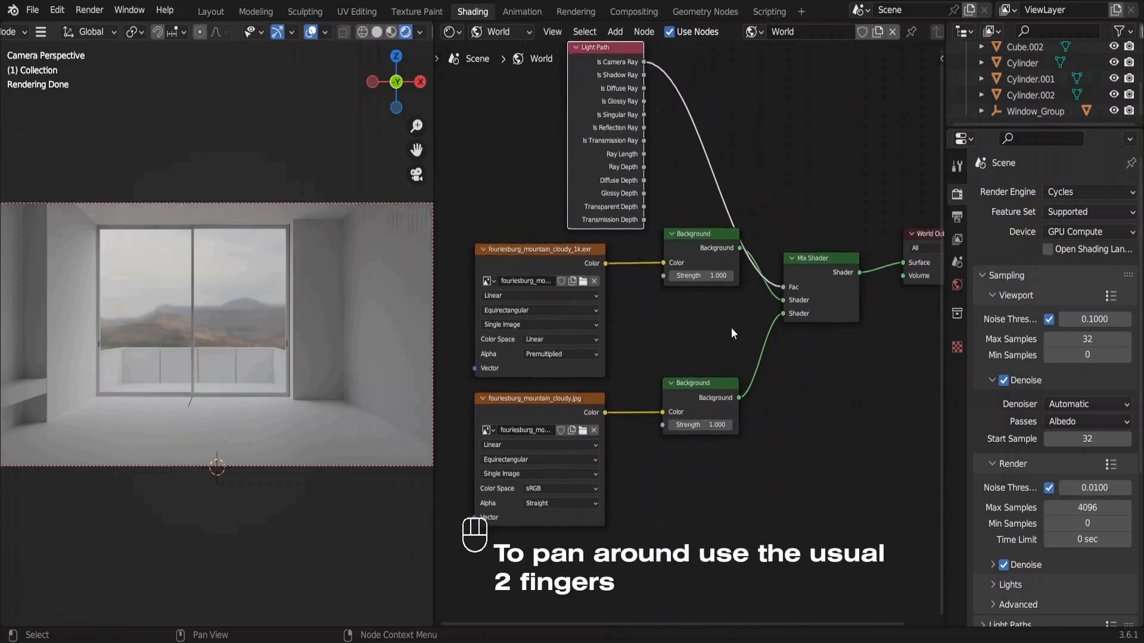
left_click_drag(849, 285, 930, 288)
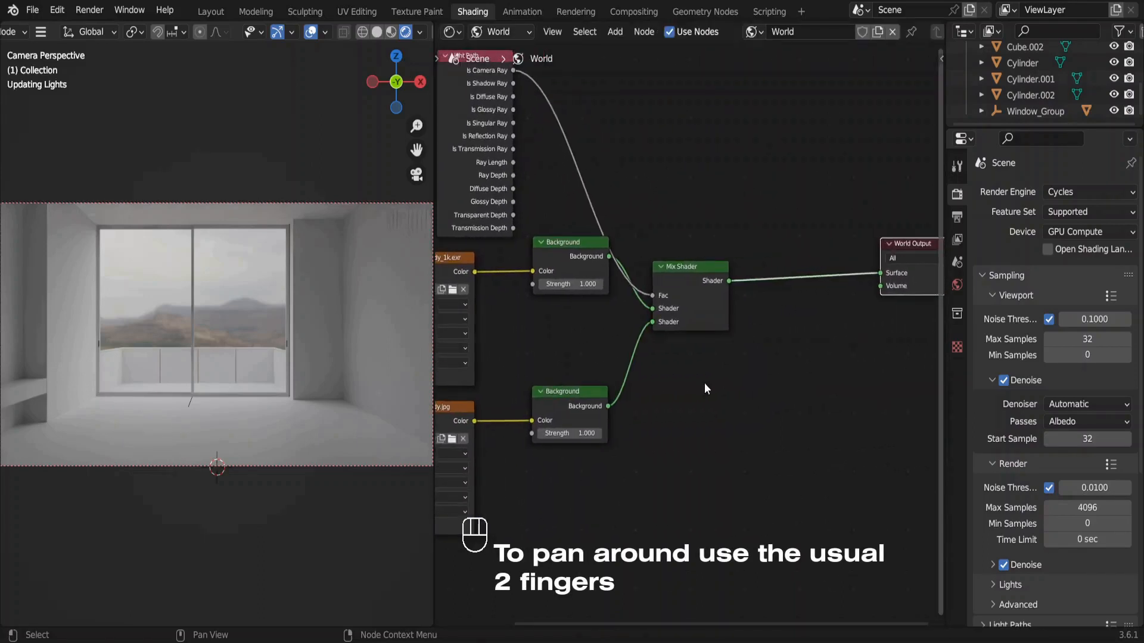
left_click(716, 306)
key("shift+d")
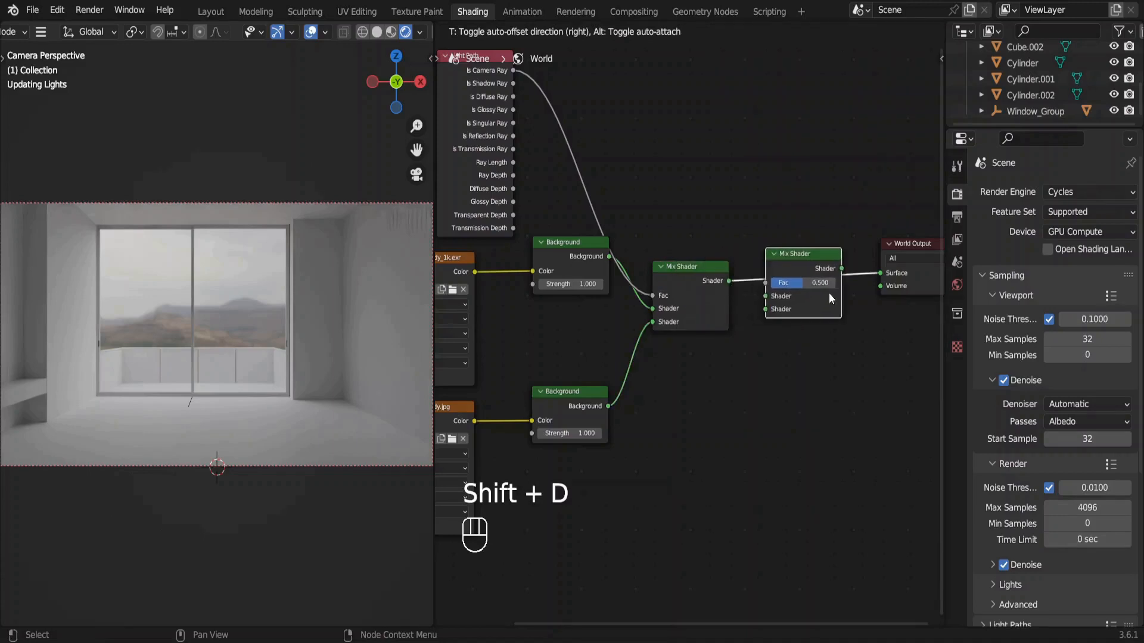
left_click(828, 292)
left_click_drag(609, 405, 772, 309)
left_click_drag(512, 110, 774, 283)
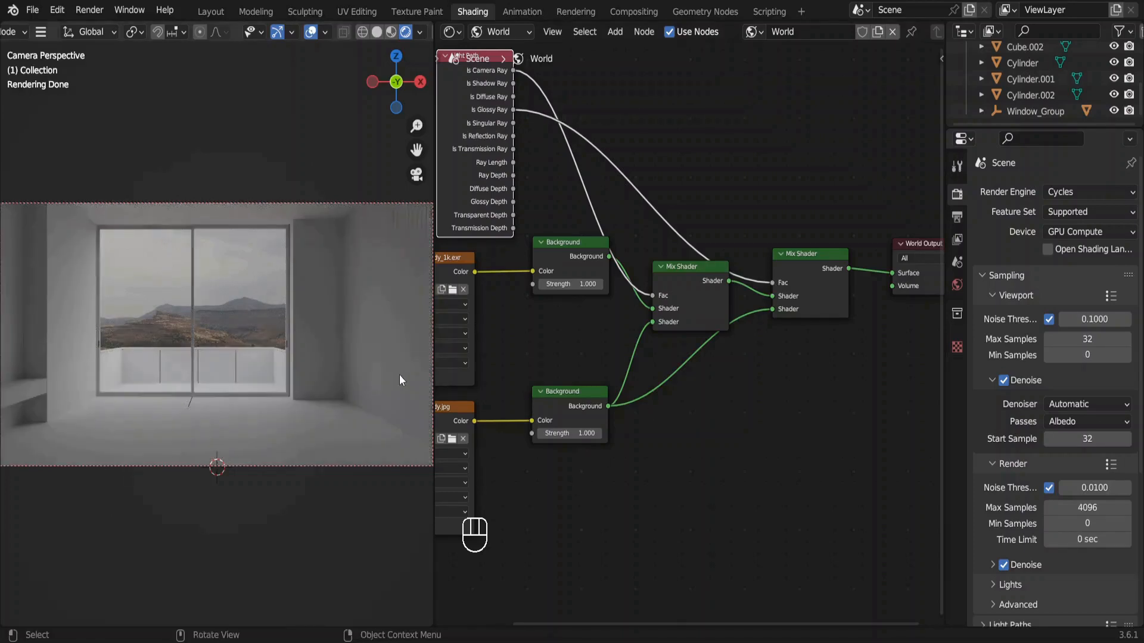
Examine the room and the surrounding background image from several outside angles, ending in the camera view.
middle_click_drag(399, 374, 241, 310)
scroll(241, 310, "left", 5)
scroll(240, 309, "down", 10, "ctrl")
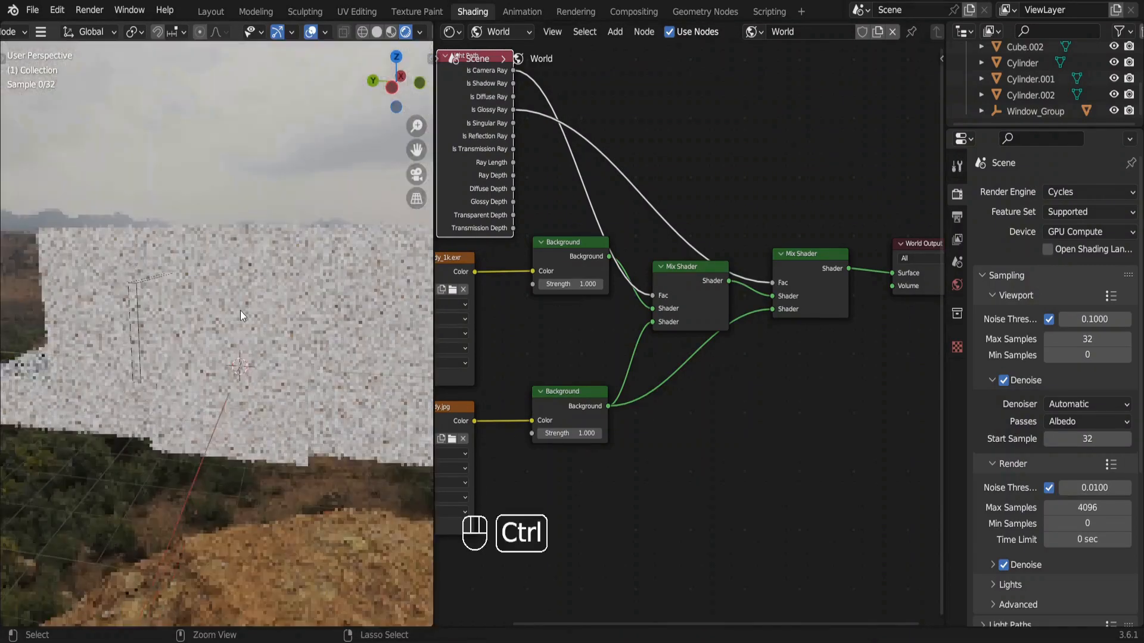
scroll(240, 310, "right", 10)
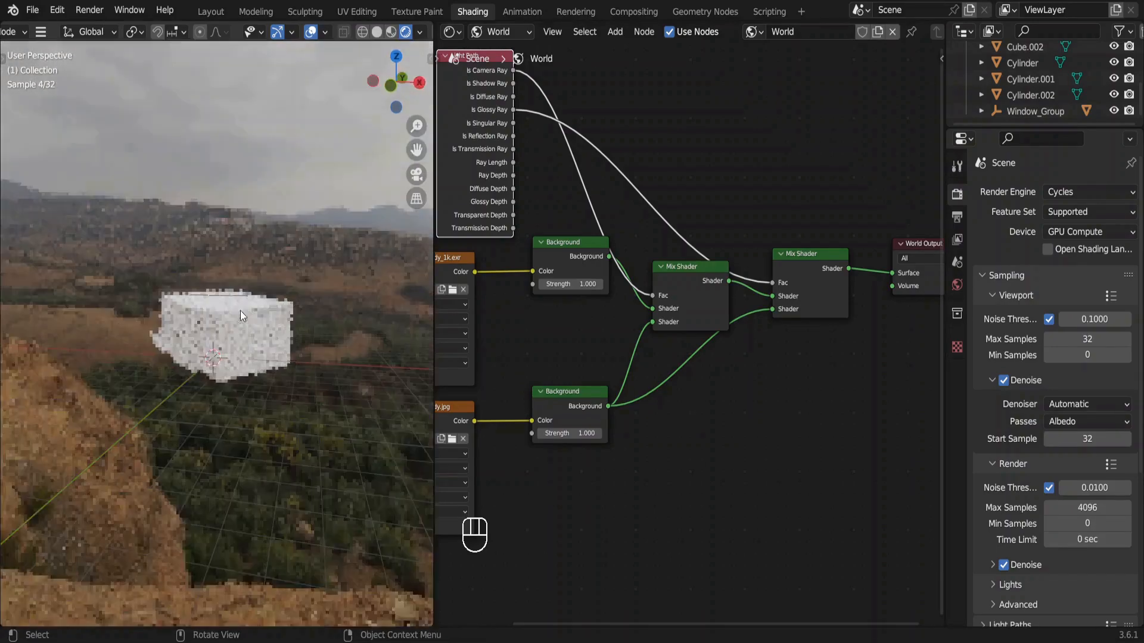
scroll(241, 310, "down", 10)
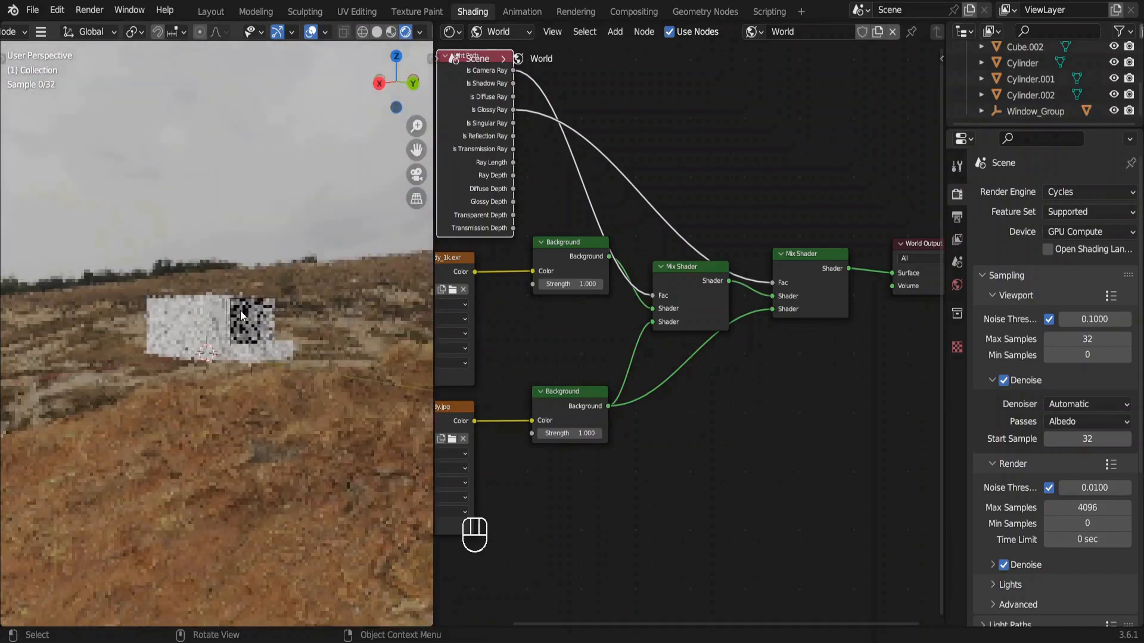
scroll(240, 310, "up", 10)
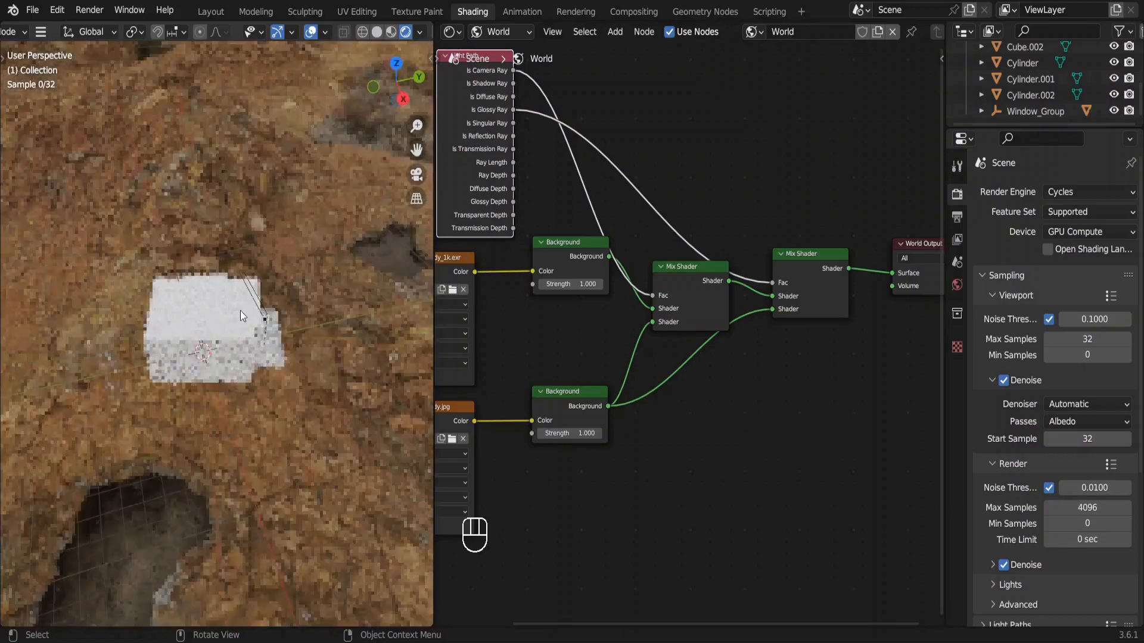
key("KP_0")
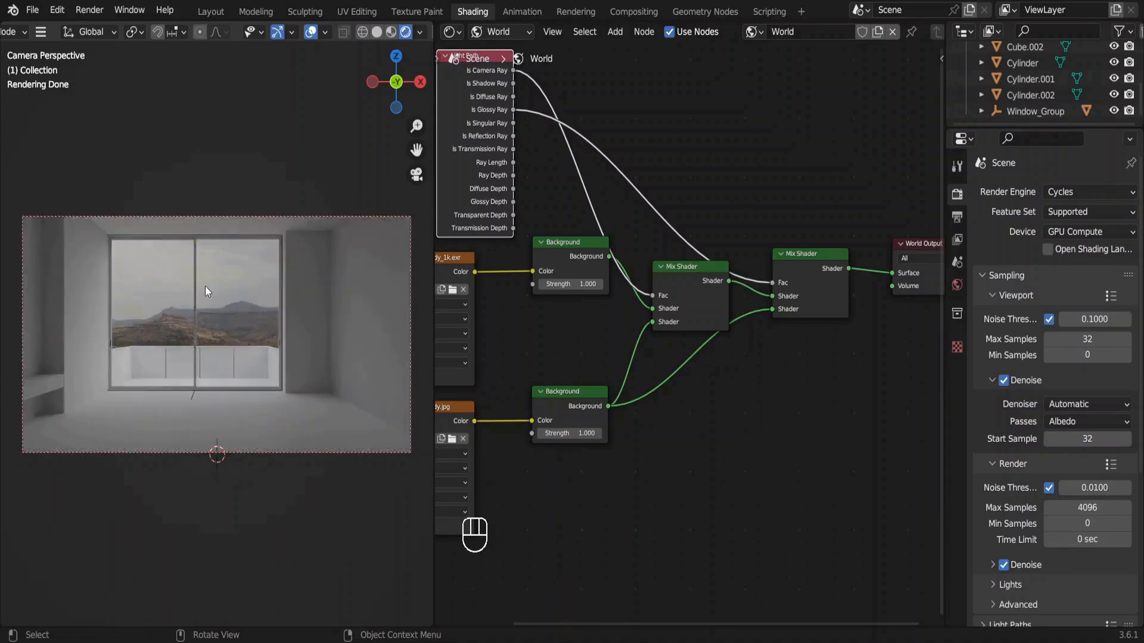
Enable the Node Wrangler add-on in the preferences.
left_click(59, 10)
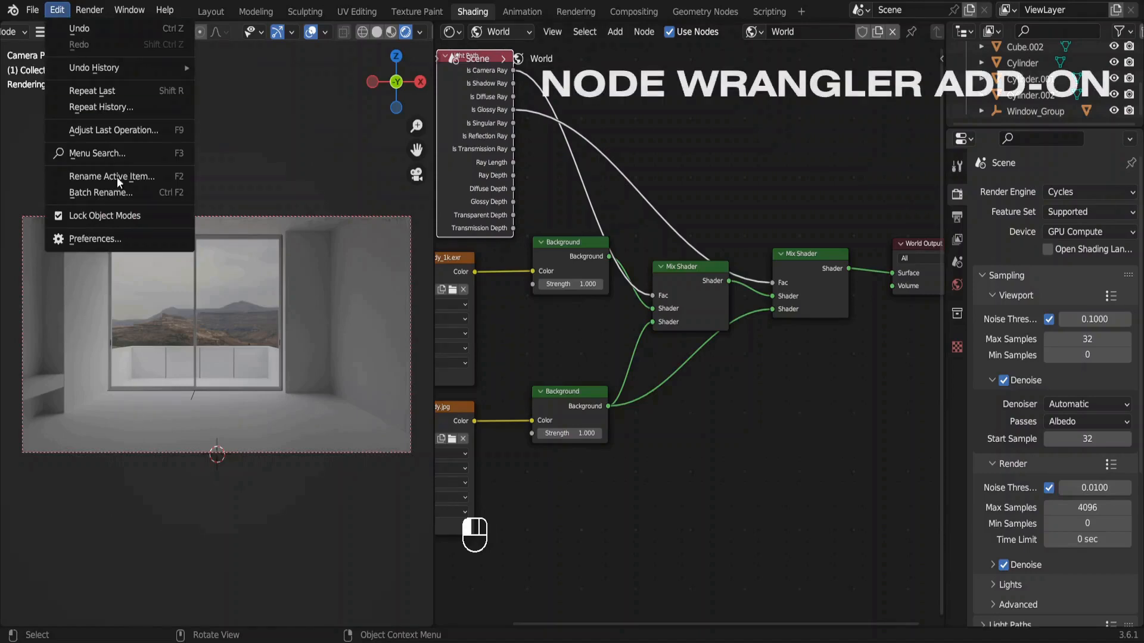
left_click(140, 239)
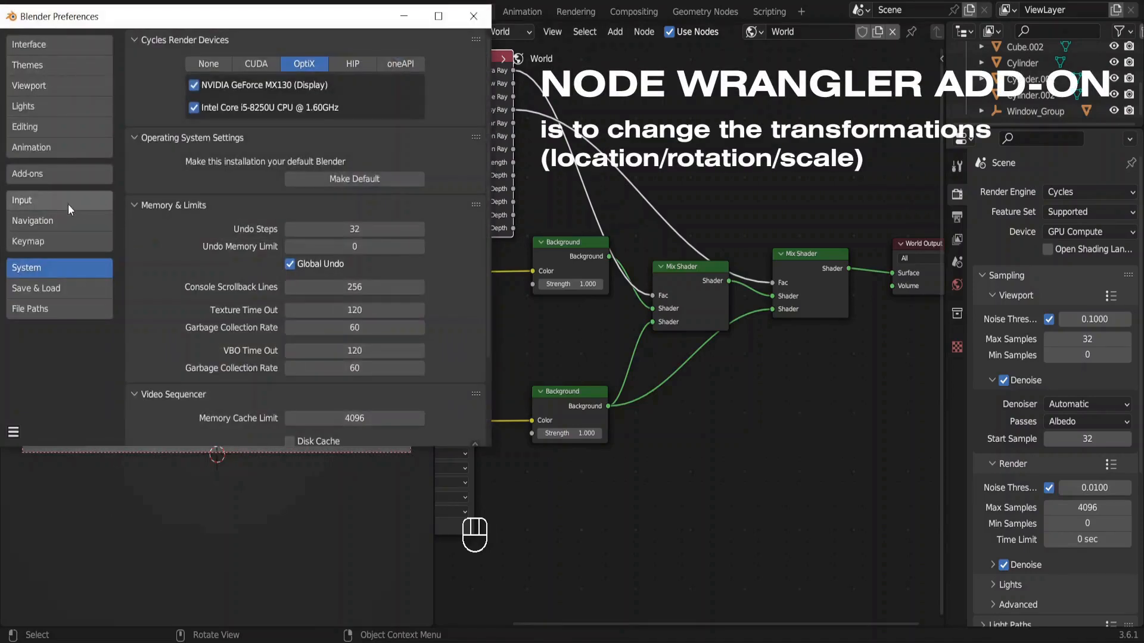
left_click(41, 177)
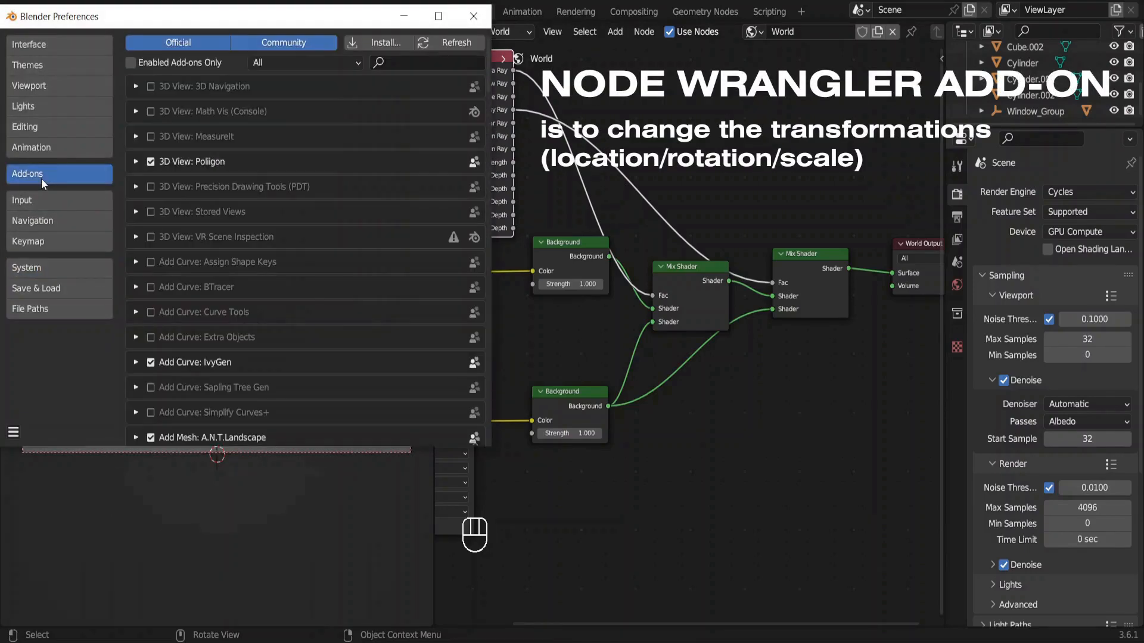
left_click(403, 62)
type("node")
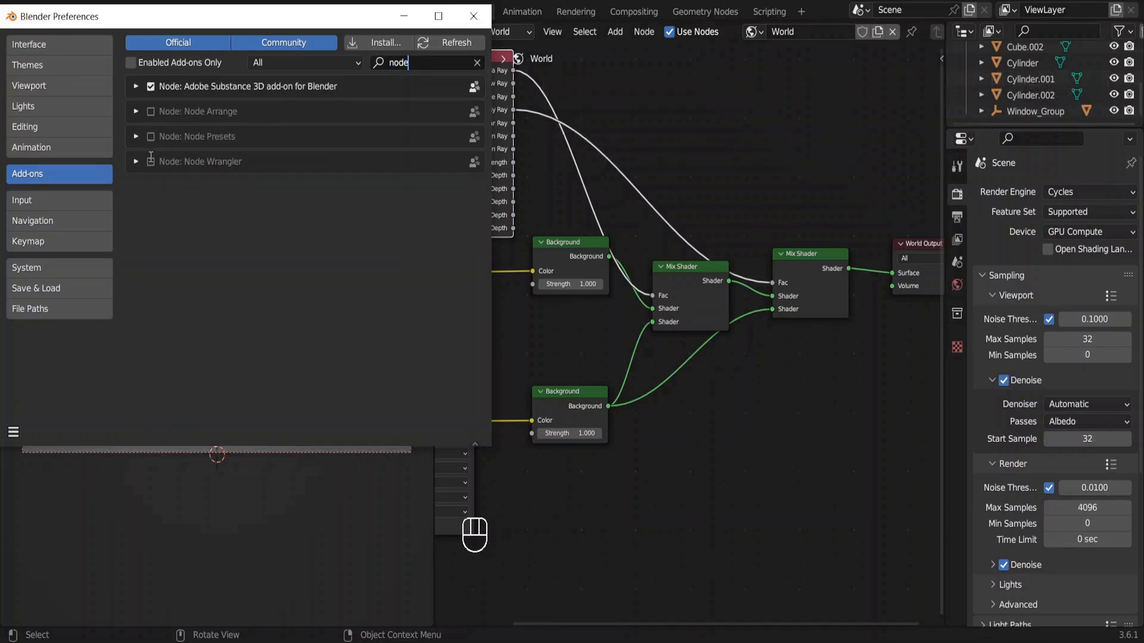
left_click(151, 163)
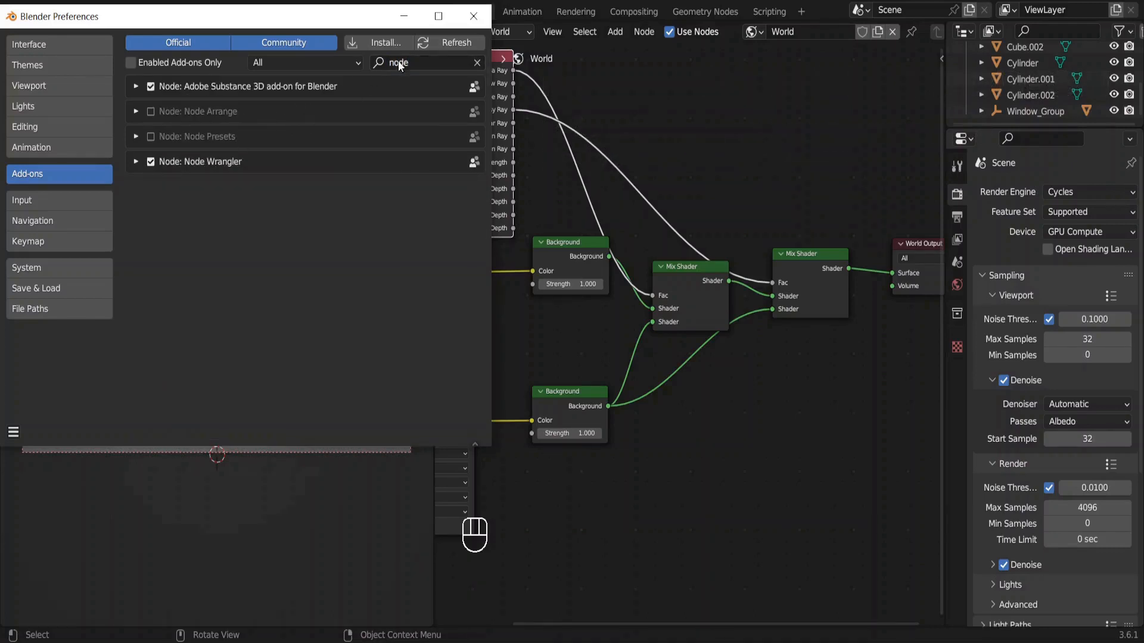
left_click(473, 17)
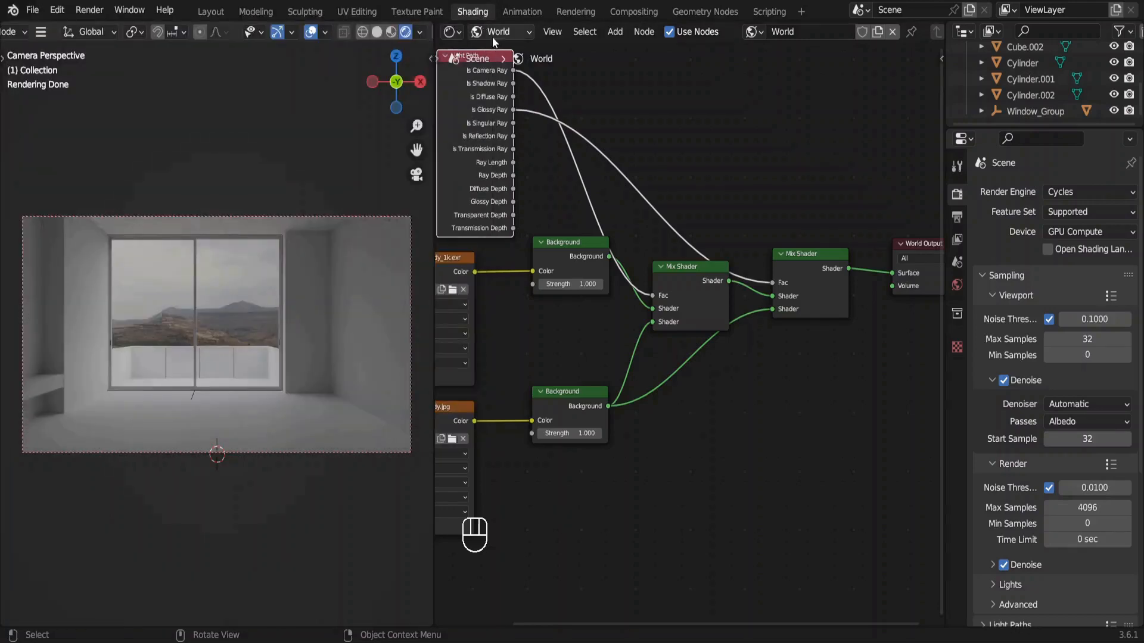
Add a texture mapping setup to the EXR Environment Texture and link the Mapping node's Vector to the JPG Environment Texture as well.
middle_click_drag(527, 253, 734, 252)
left_click(587, 273)
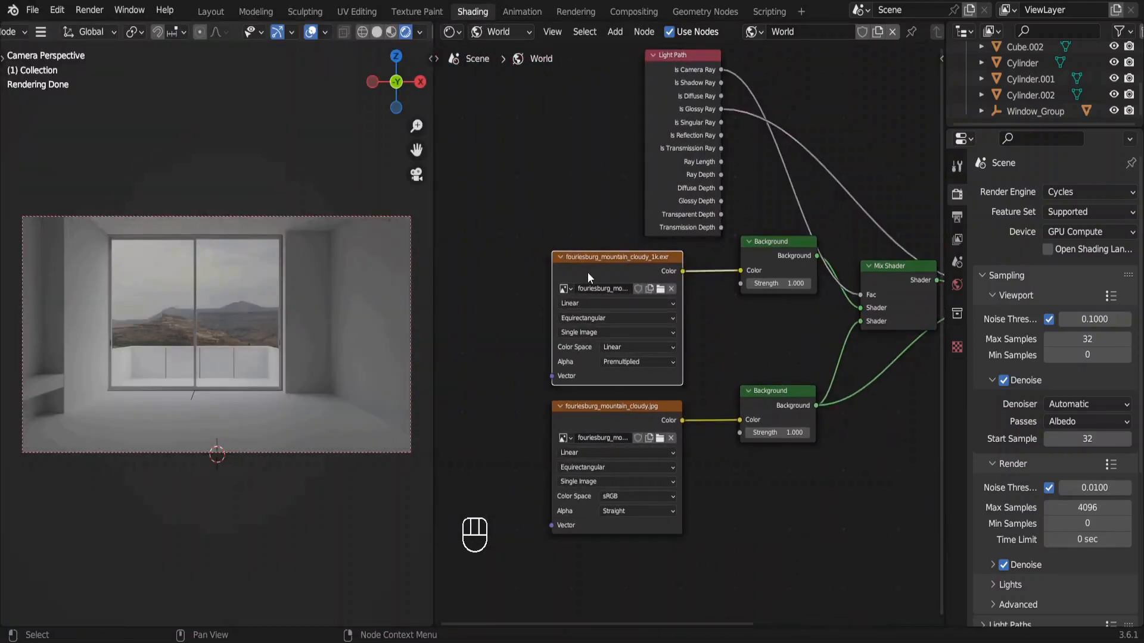
key("ctrl+t")
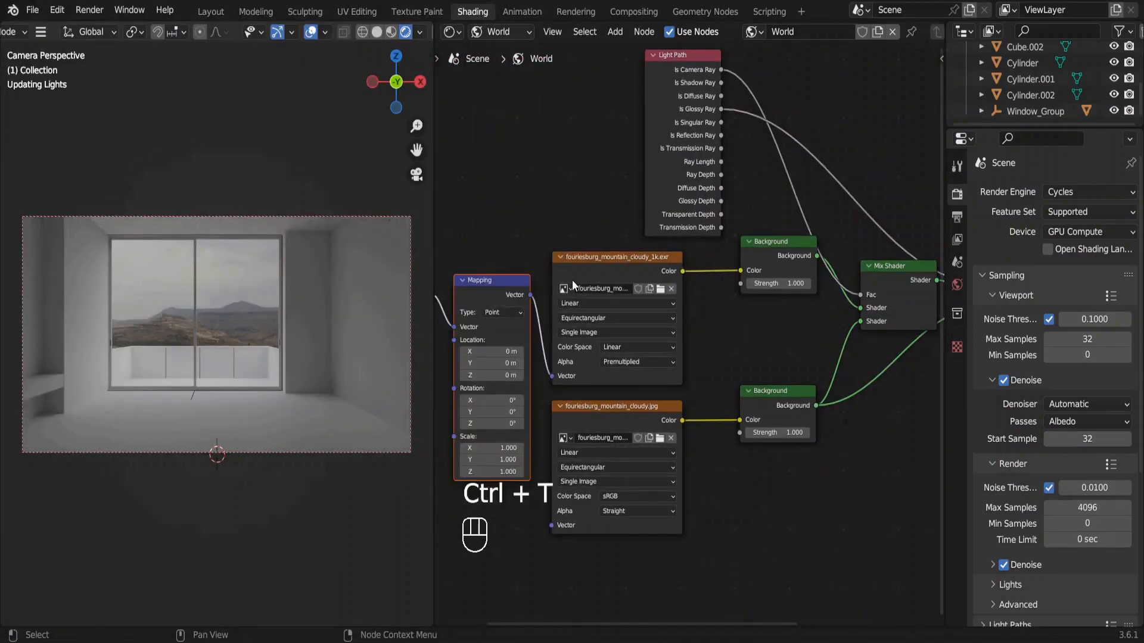
left_click_drag(531, 294, 550, 522)
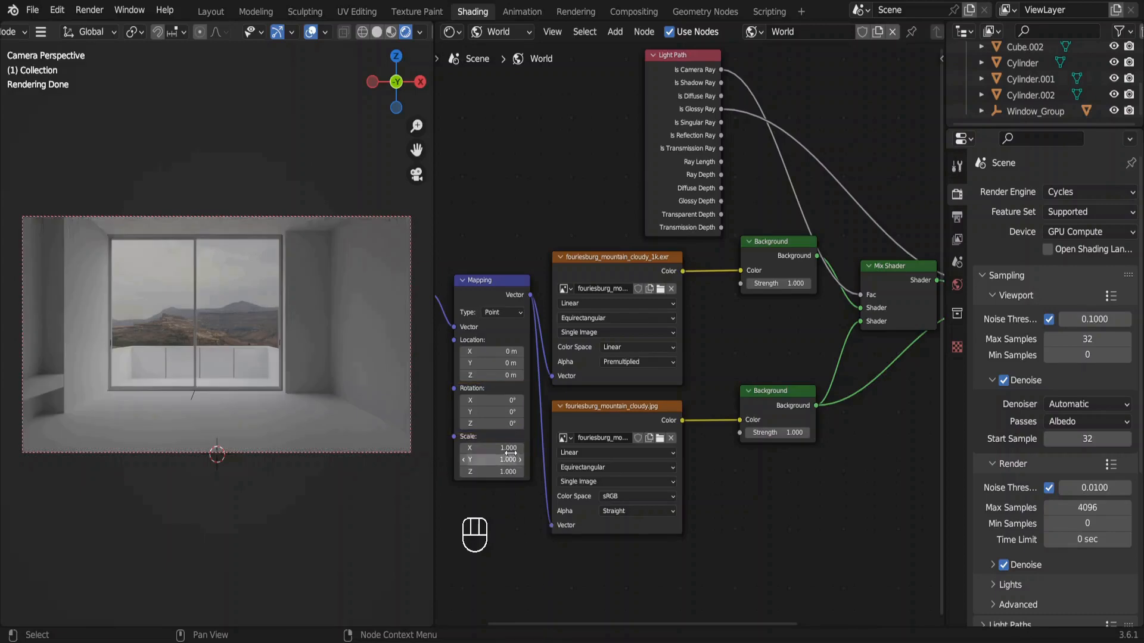
Set the Mapping node's Z rotation to 258° to turn both environment images.
left_click_drag(493, 423, 536, 423)
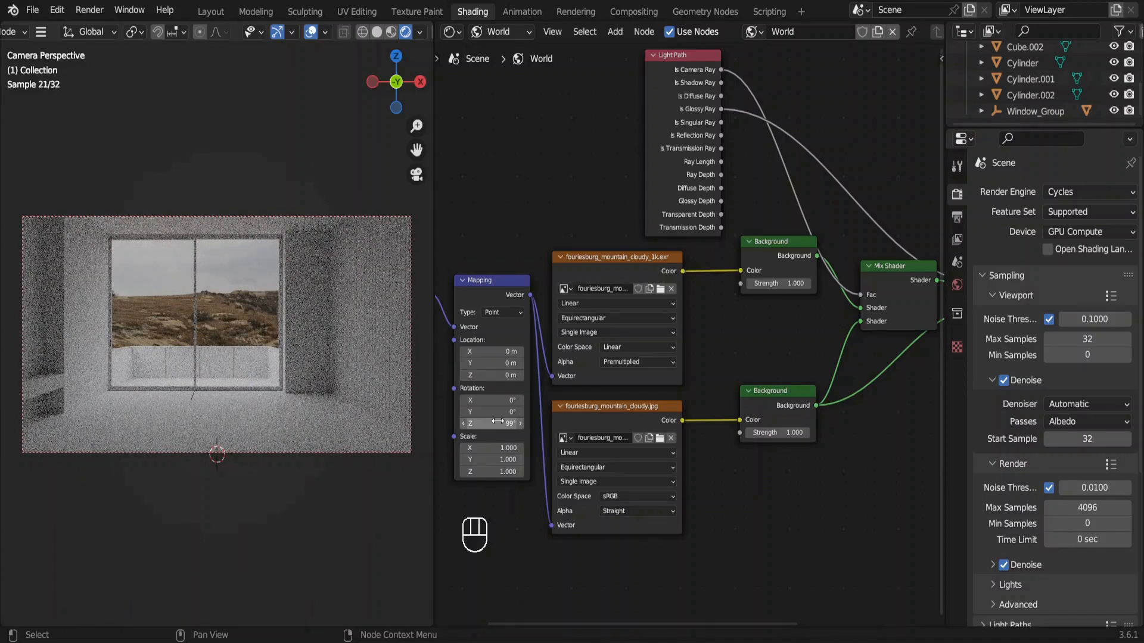
left_click_drag(498, 422, 536, 421)
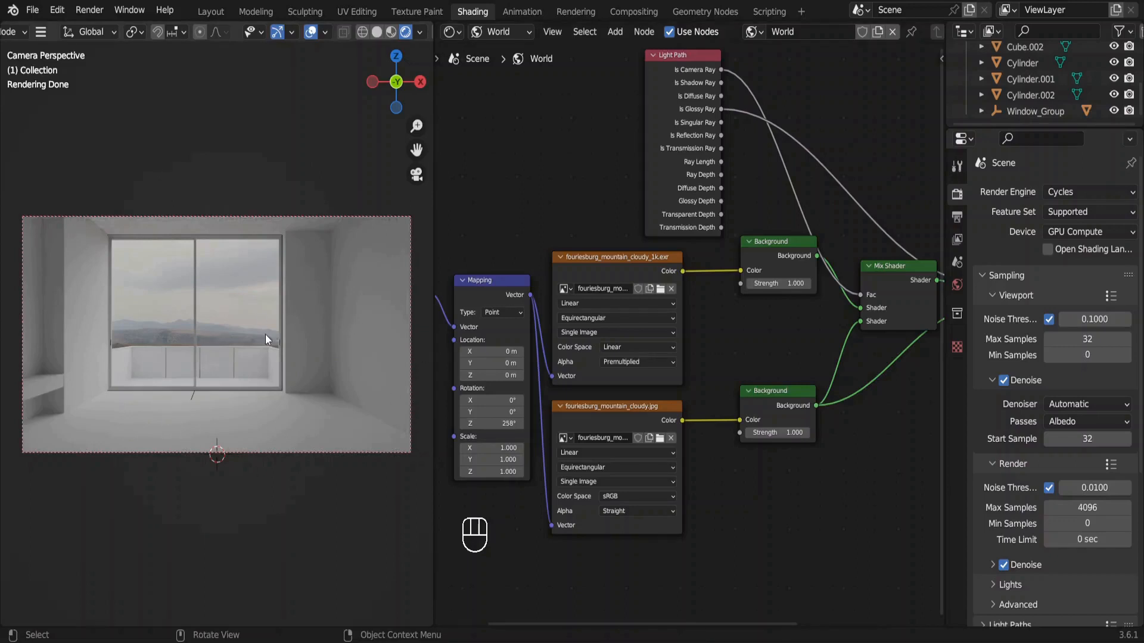
Try a strength of 10 on the EXR image's Background node, and settle on a strength of 5 for both Background nodes.
left_click(773, 283)
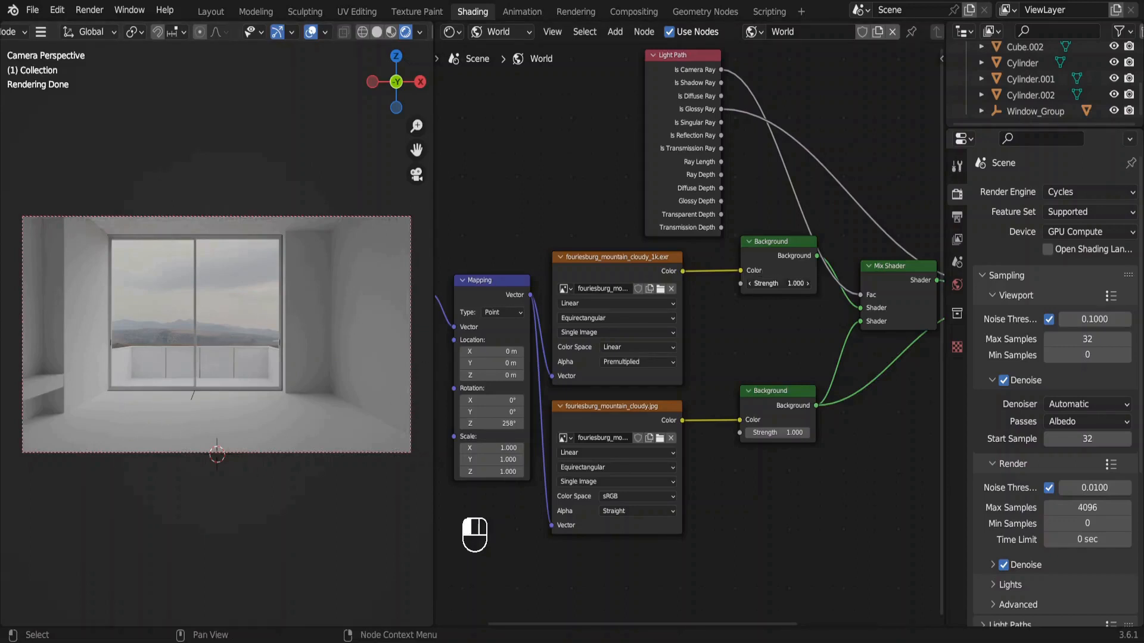
type("10")
key("Return")
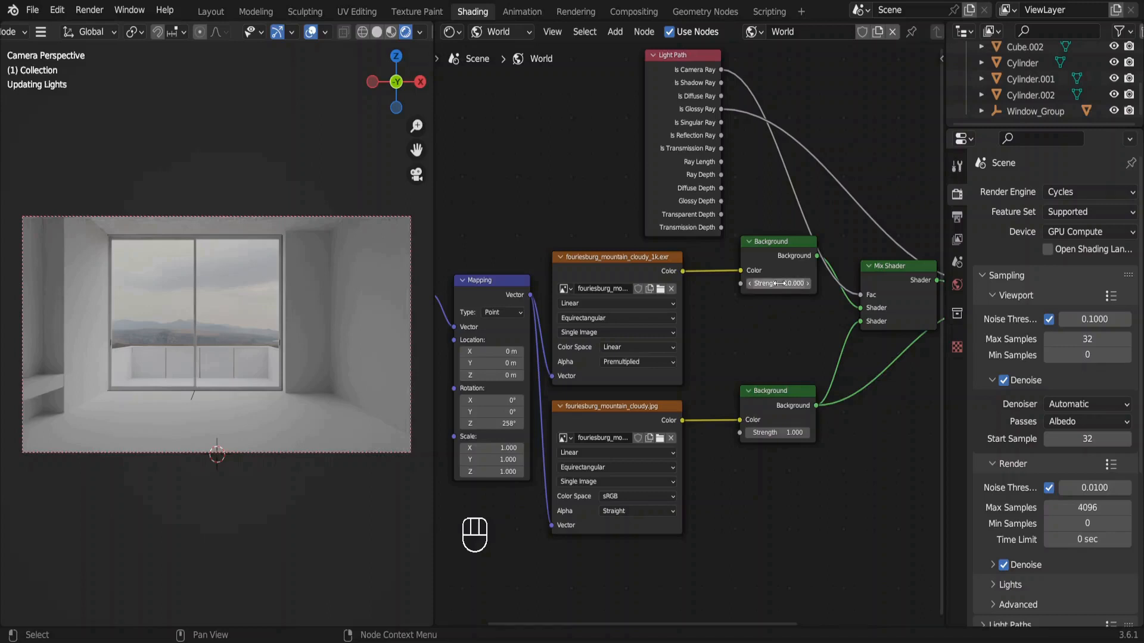
left_click(779, 436)
type("5")
key("Return")
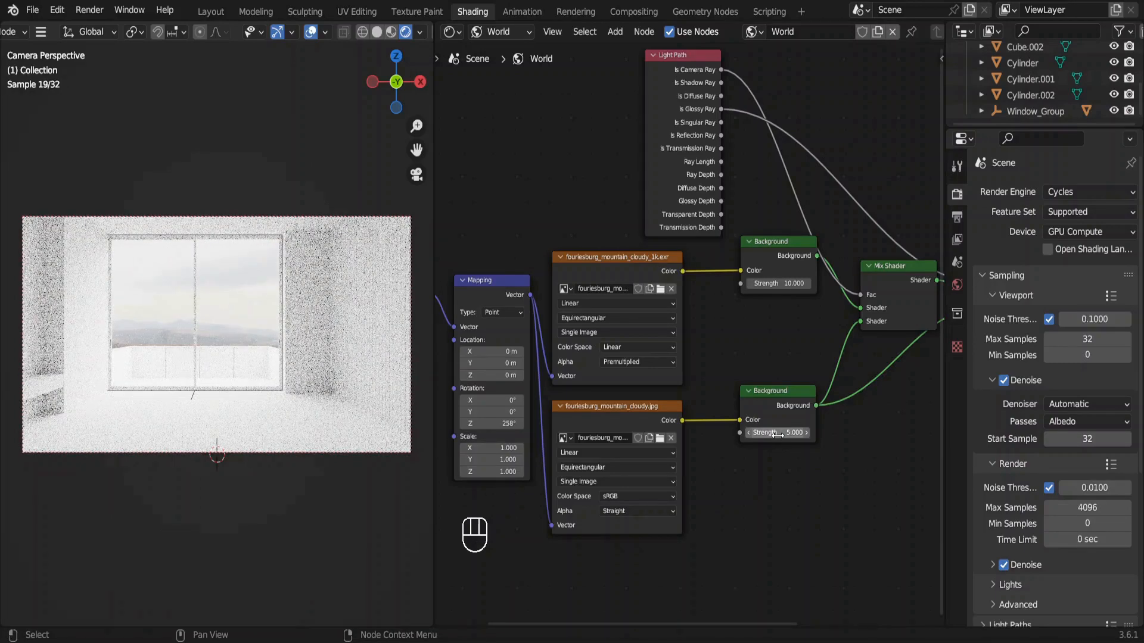
left_click(784, 284)
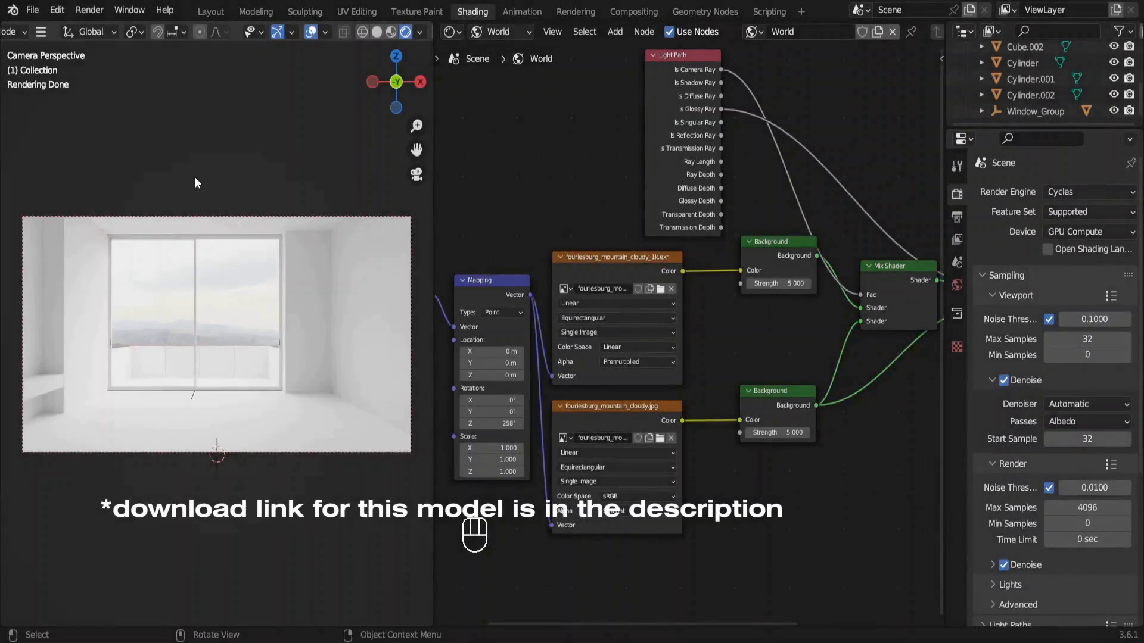
Set the viewport to Material Preview and the shader editor to Object, and display the room cube's material nodes.
left_click(391, 31)
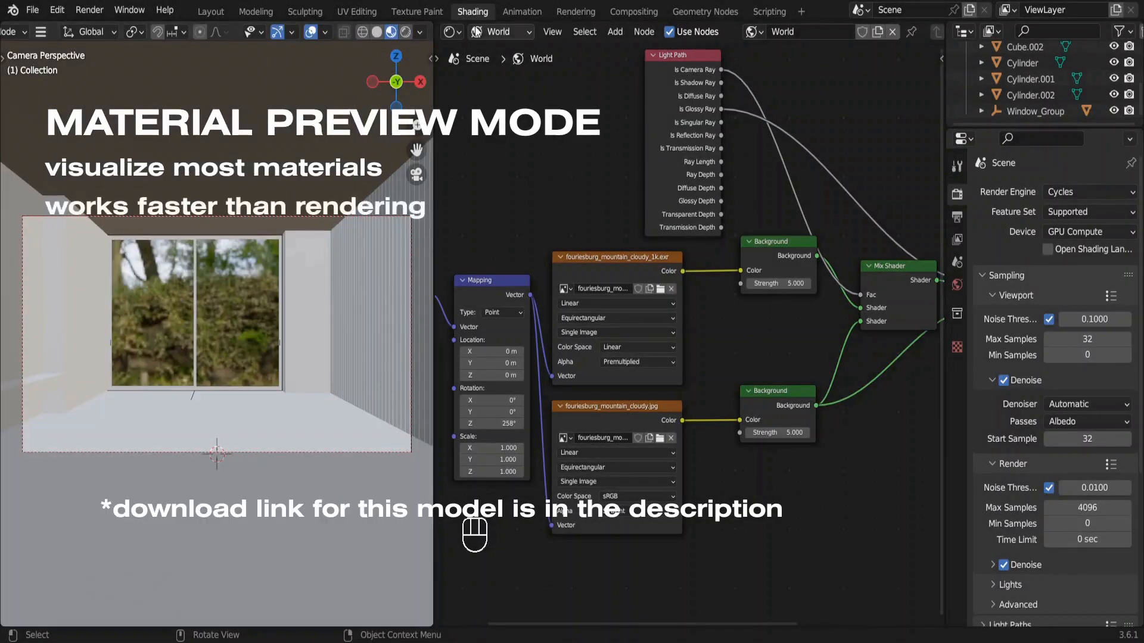
left_click(504, 32)
left_click(501, 52)
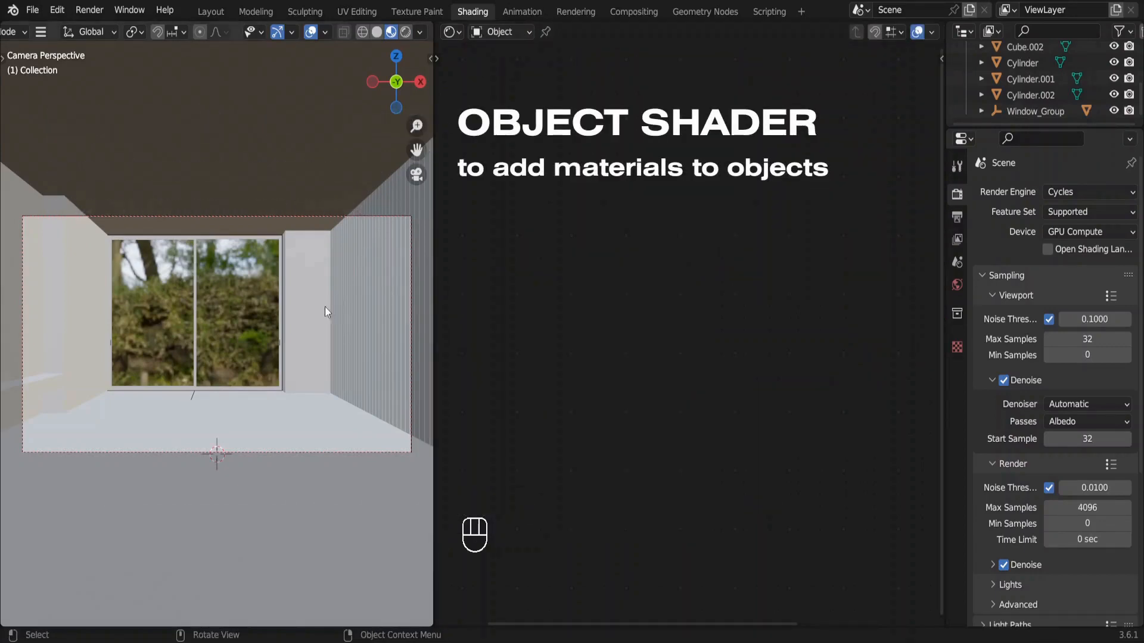
left_click(271, 413)
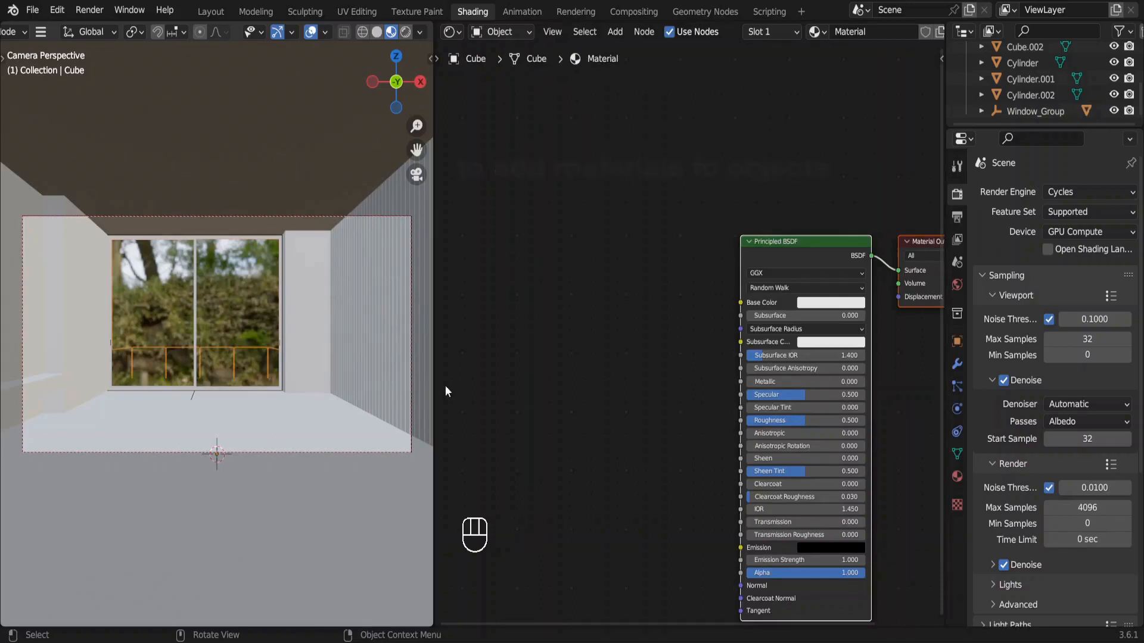
Give the room material's Principled BSDF a light orange base color and set its Roughness to 0.
left_click_drag(817, 251, 720, 199)
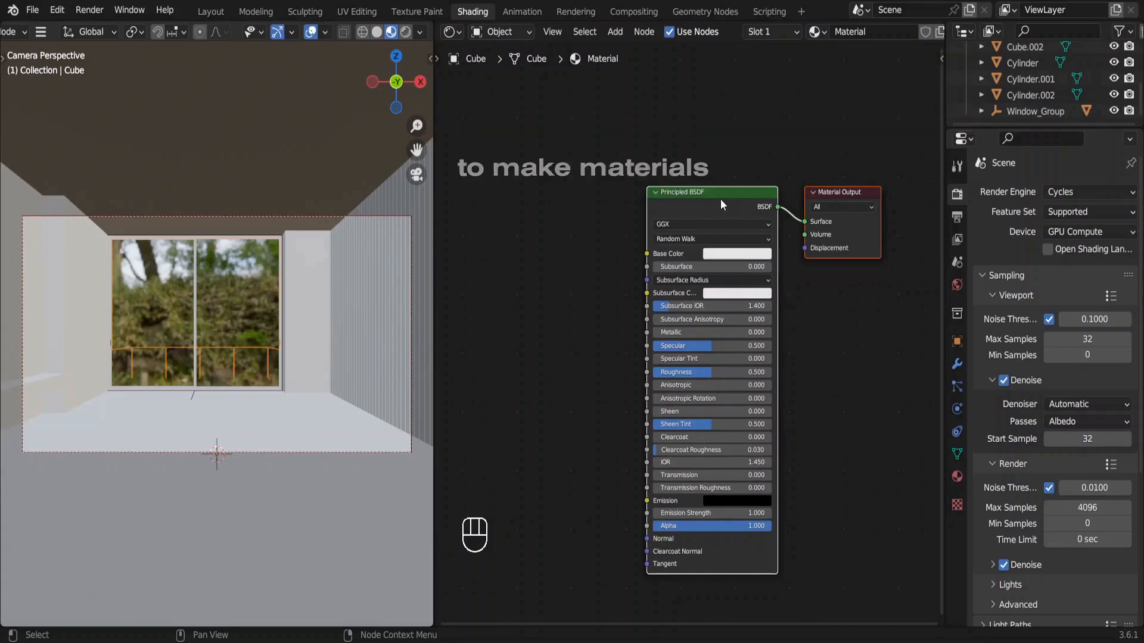
left_click(730, 255)
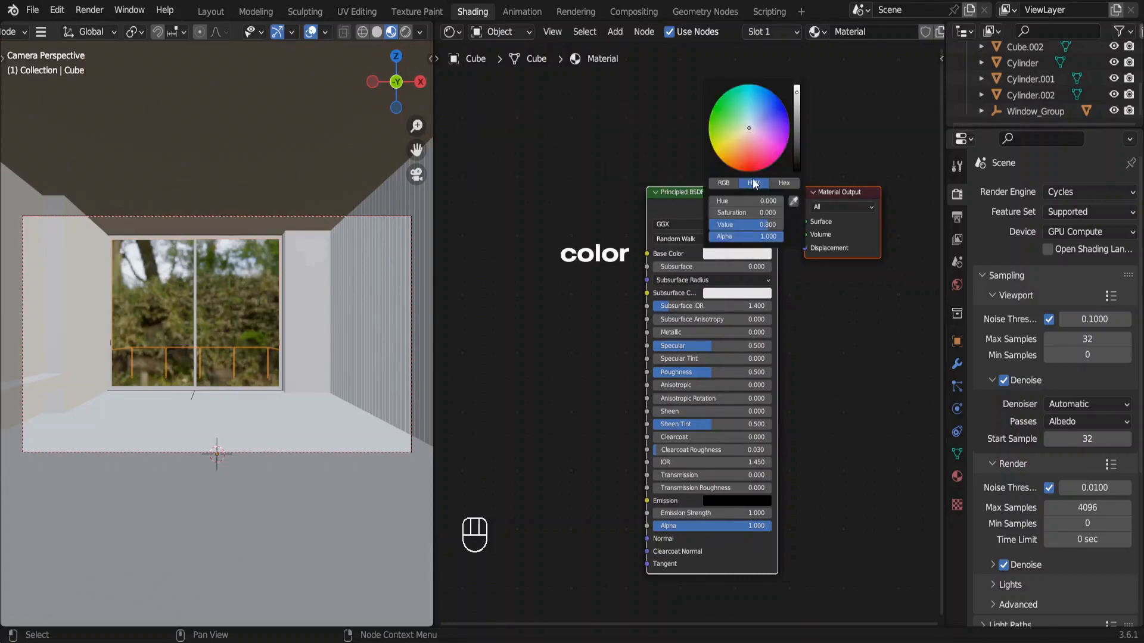
left_click(734, 143)
mouse_move(734, 143)
left_mouse_down()
mouse_move(755, 152)
mouse_move(758, 111)
mouse_move(724, 150)
mouse_move(738, 144)
left_mouse_up()
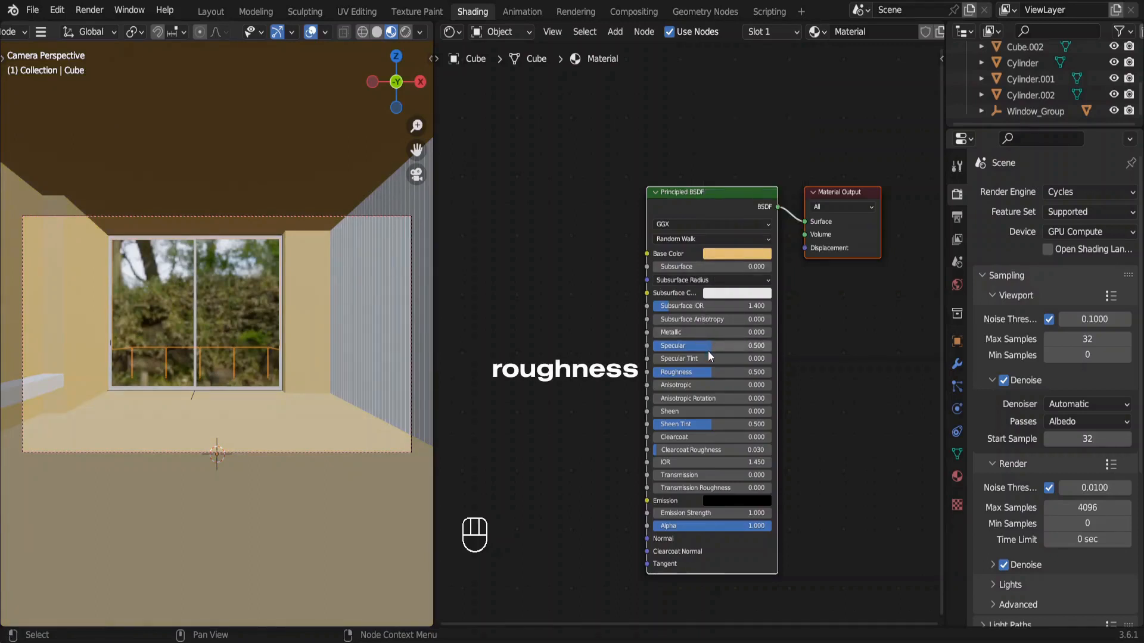
left_click_drag(708, 371, 652, 372)
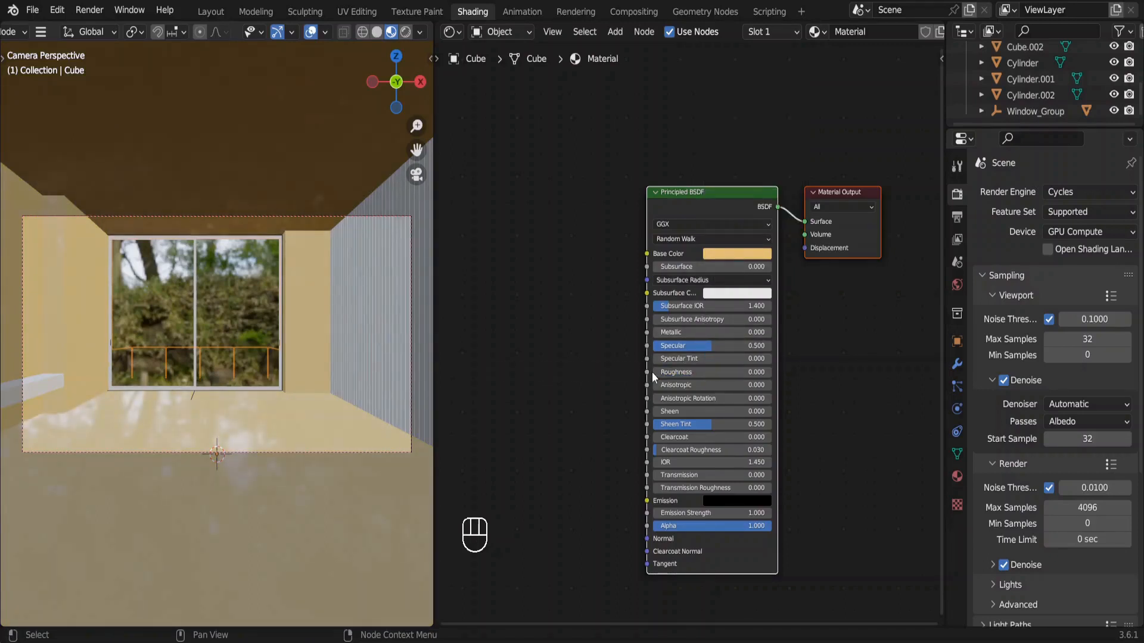
Set the room material's Metallic value to 1, and try raising Transmission before returning it to 0.
scroll(686, 330, "up", 3)
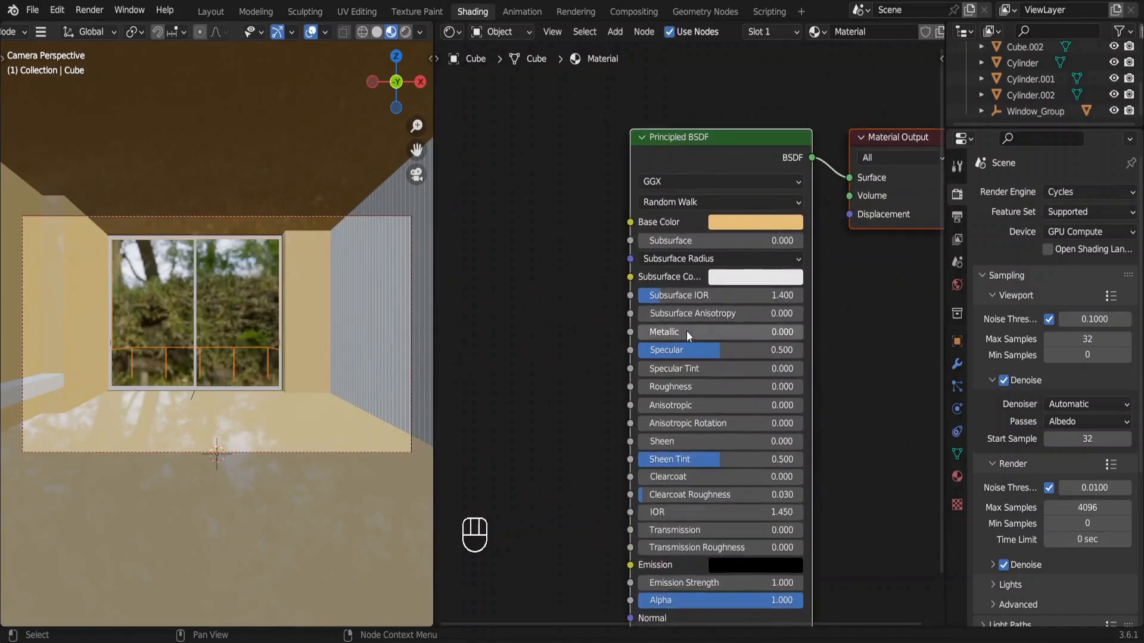
left_click_drag(651, 277, 792, 277)
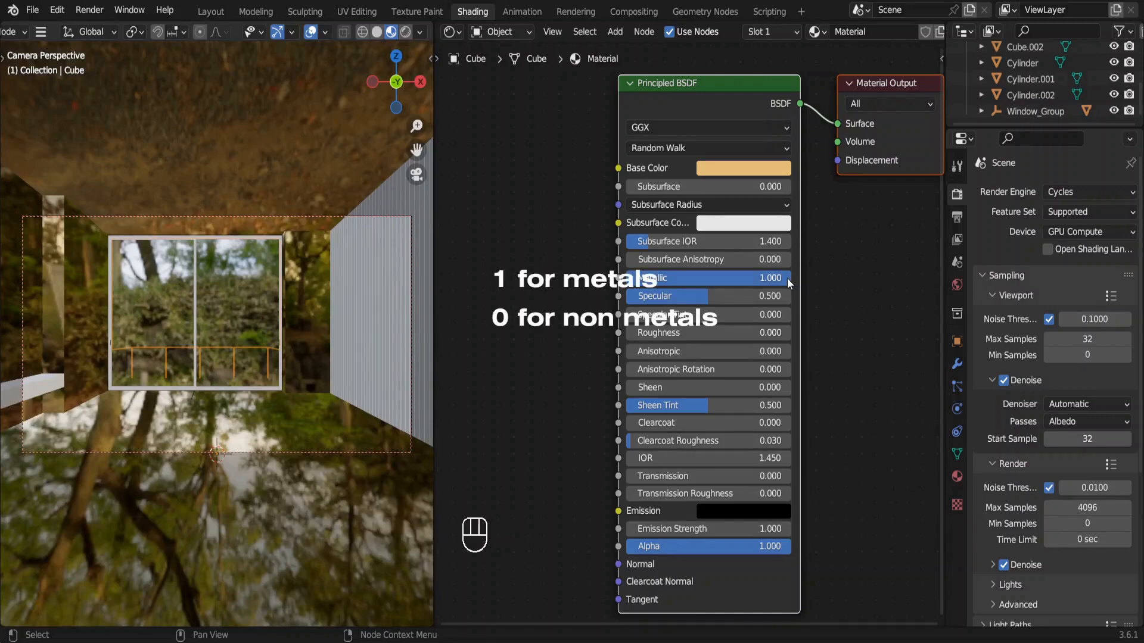
left_click_drag(785, 278, 792, 278)
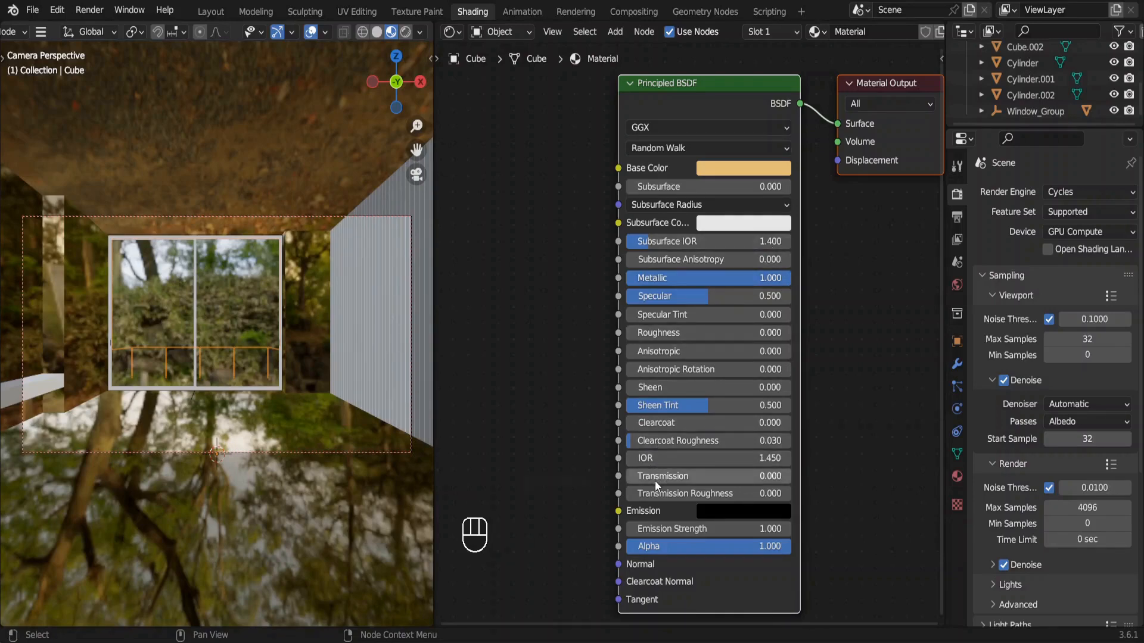
left_click_drag(653, 476, 792, 476)
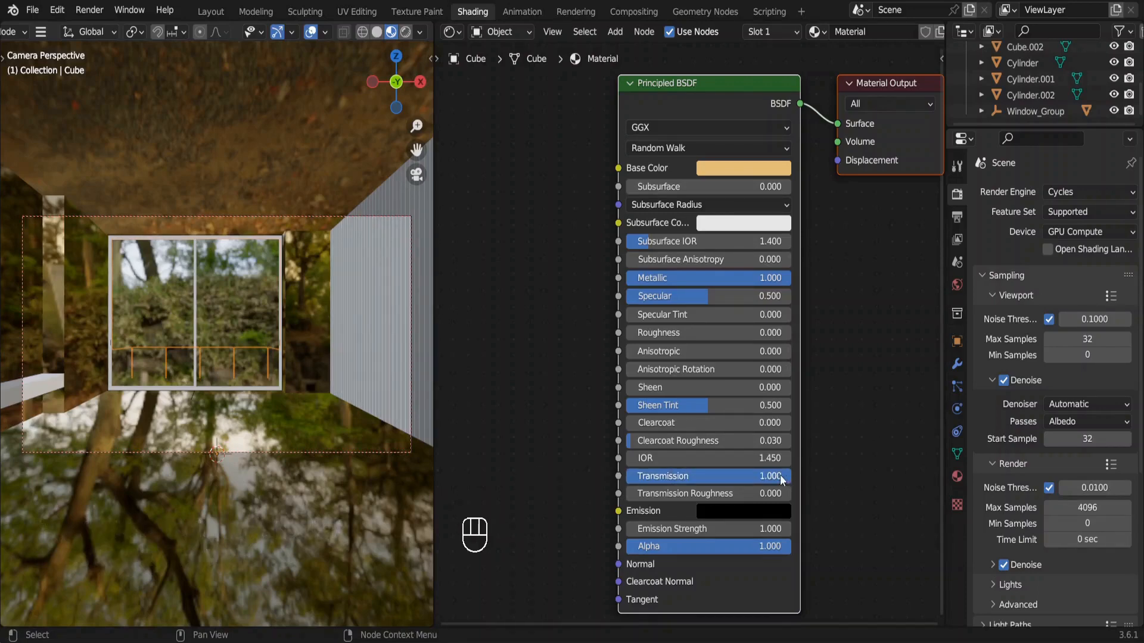
left_click_drag(780, 476, 625, 477)
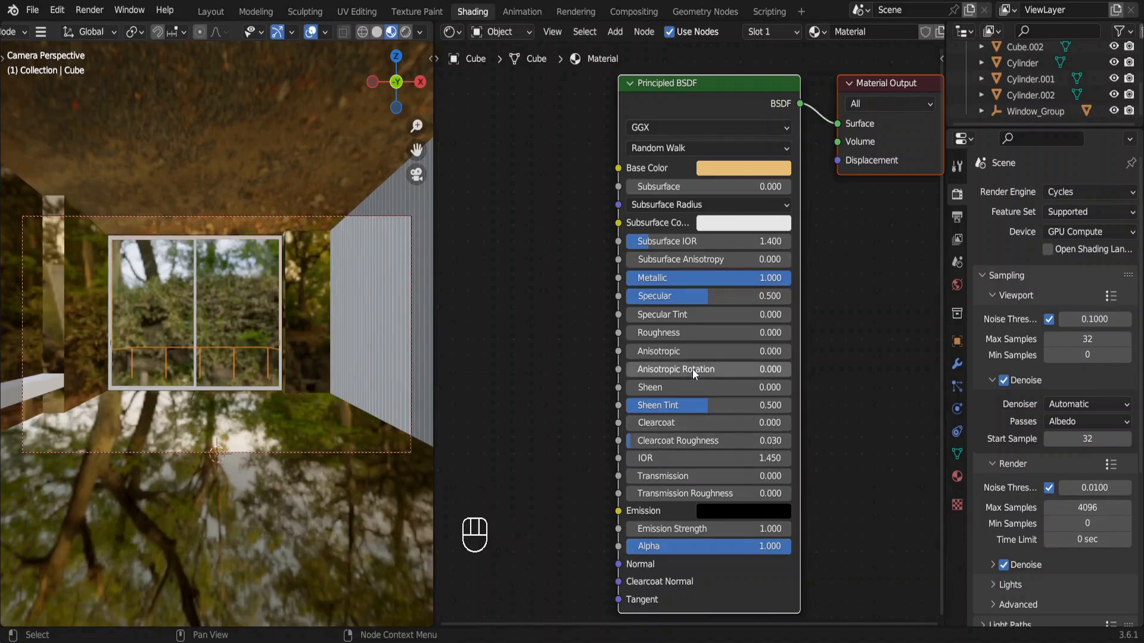
Undo the room material's base color, Roughness and Metallic changes.
key("ctrl+z")
key("ctrl+z")
key("ctrl+z")
key("ctrl+z")
key("ctrl+z")
key("ctrl+z")
key("ctrl+z")
key("ctrl+z")
key("ctrl+z")
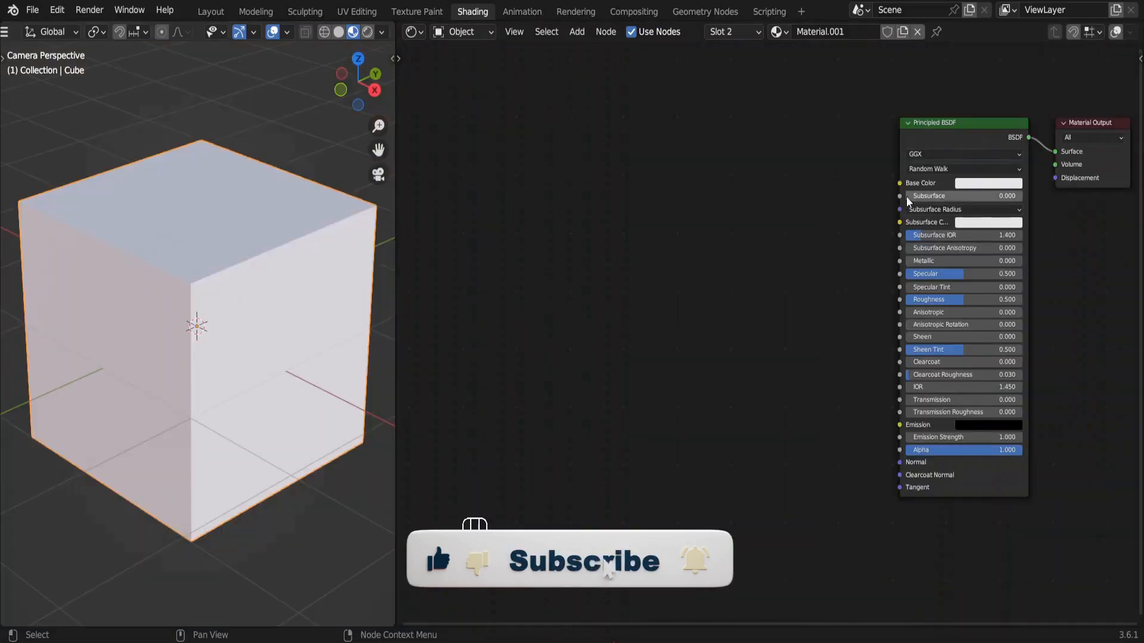
Add an Image Texture node to the demo cube's Base Color and load the Bricks018_2K_Color.jpg image from the 2K-JPG folder.
left_click_drag(899, 183, 803, 100)
type("im")
key("Return")
left_click(763, 113)
left_click(762, 112)
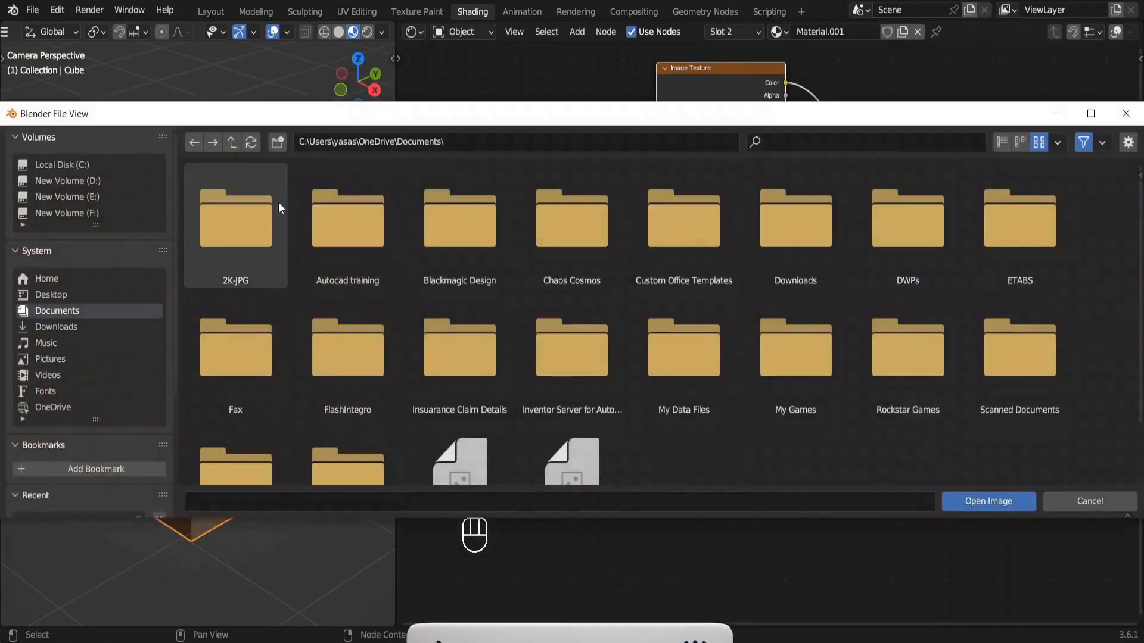
double_click(273, 205)
double_click(262, 205)
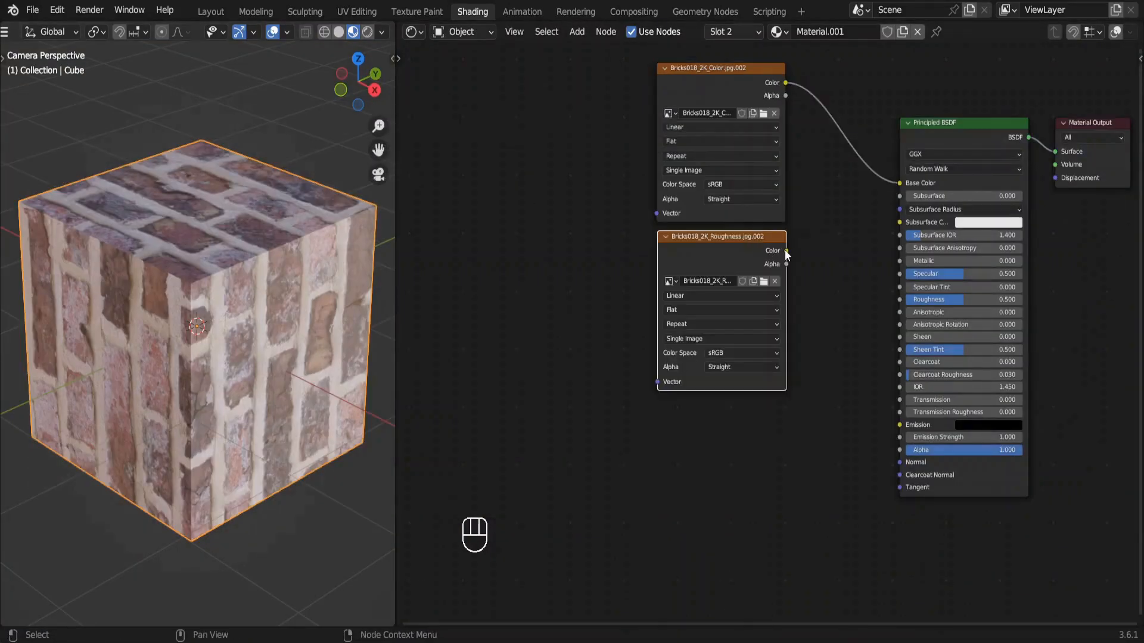
Connect the brick image textures to the shader's Roughness and Normal inputs, and add a Normal Map node on the Normal link.
left_click_drag(785, 251, 905, 298)
left_click_drag(905, 298, 904, 299)
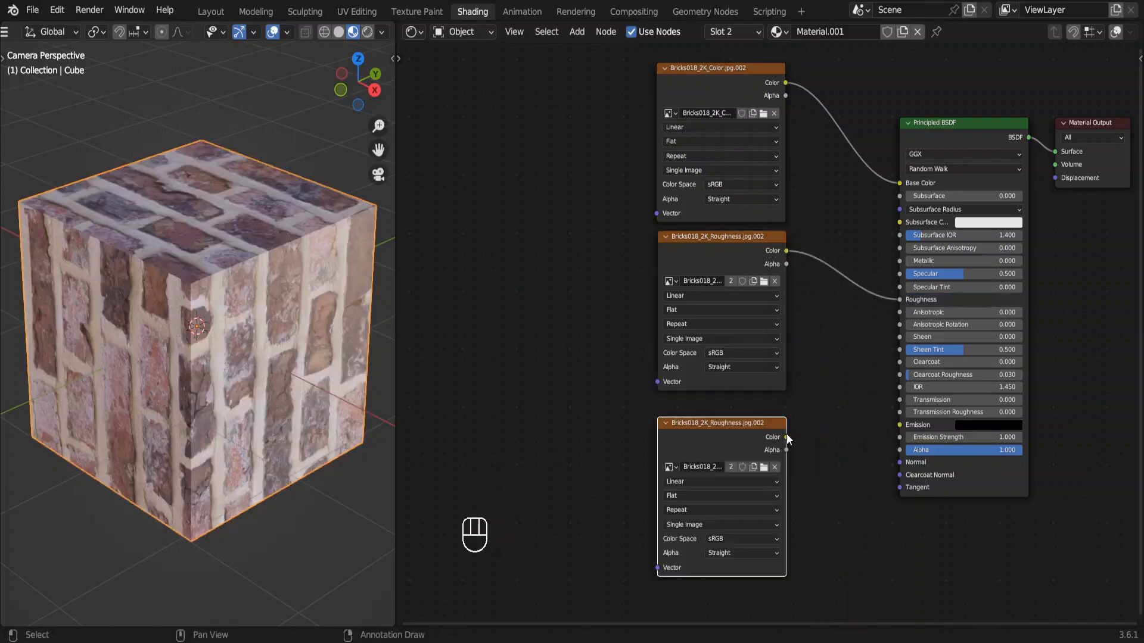
left_click_drag(786, 436, 901, 462)
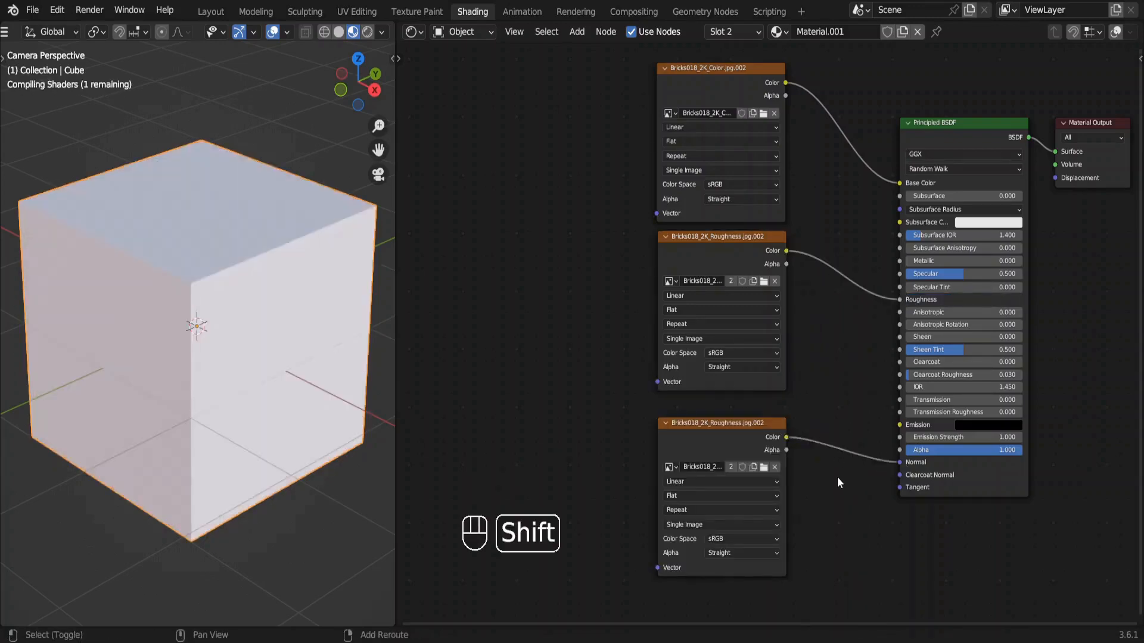
key("shift+a")
type("normal")
key("Return")
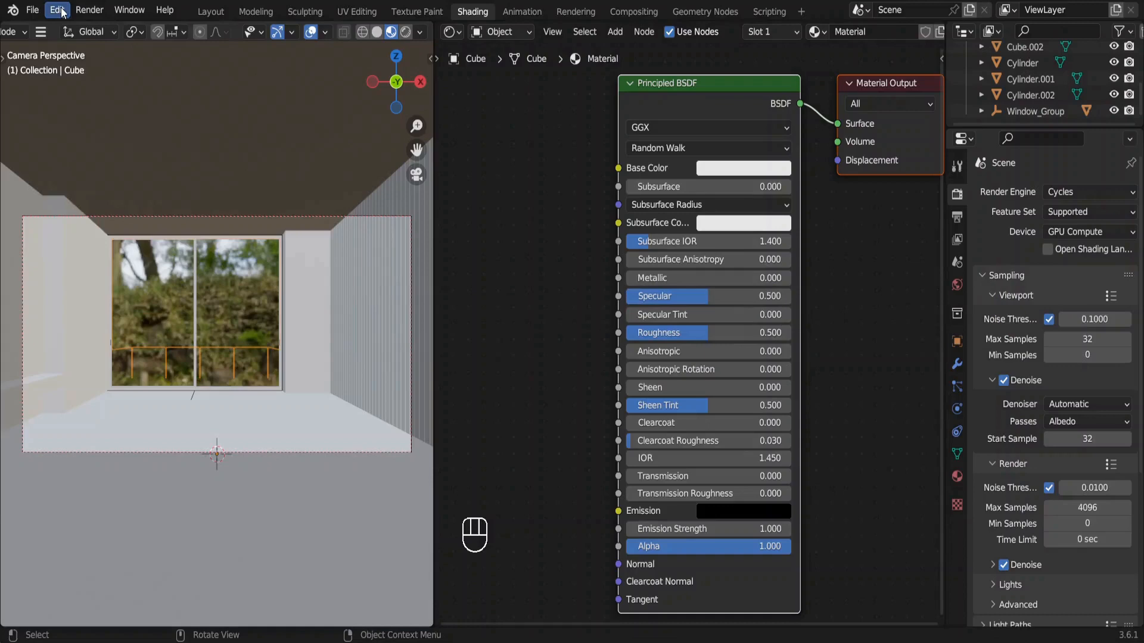
Install the EasyPBR__0.9.1__Beta.zip add-on from the Easy PBR folder through the add-on preferences.
left_click(61, 12)
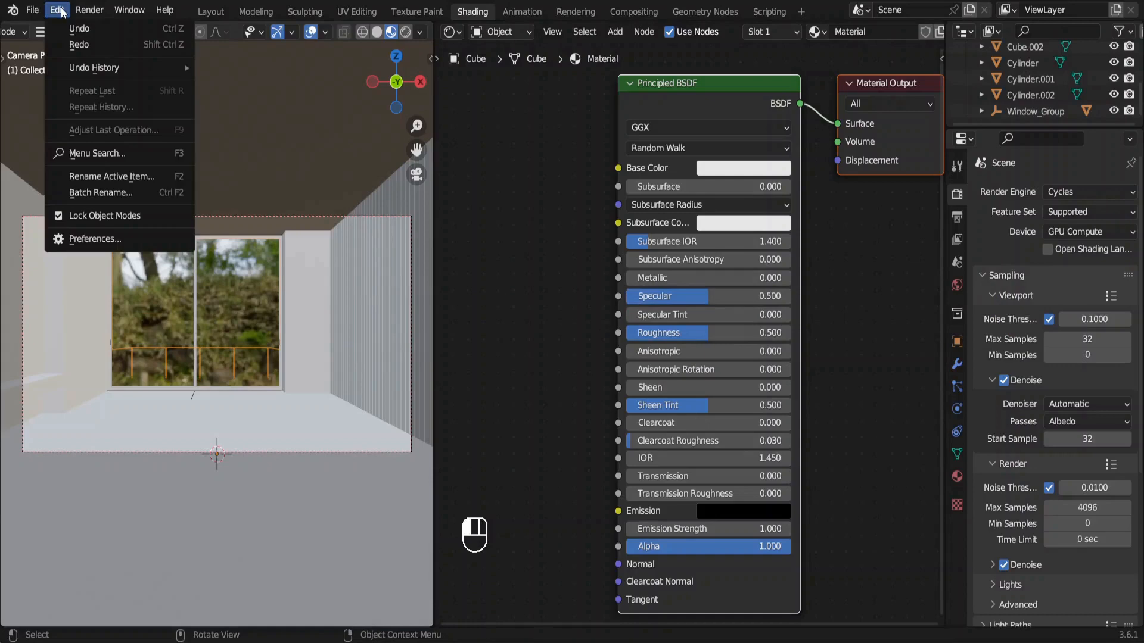
left_click(132, 235)
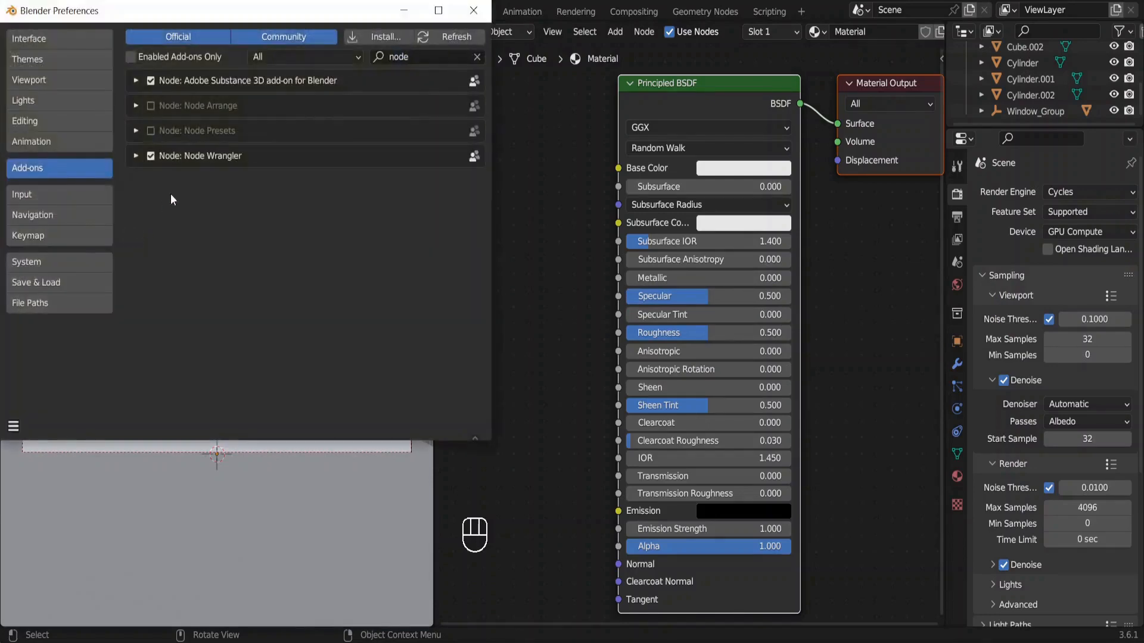
left_click(369, 36)
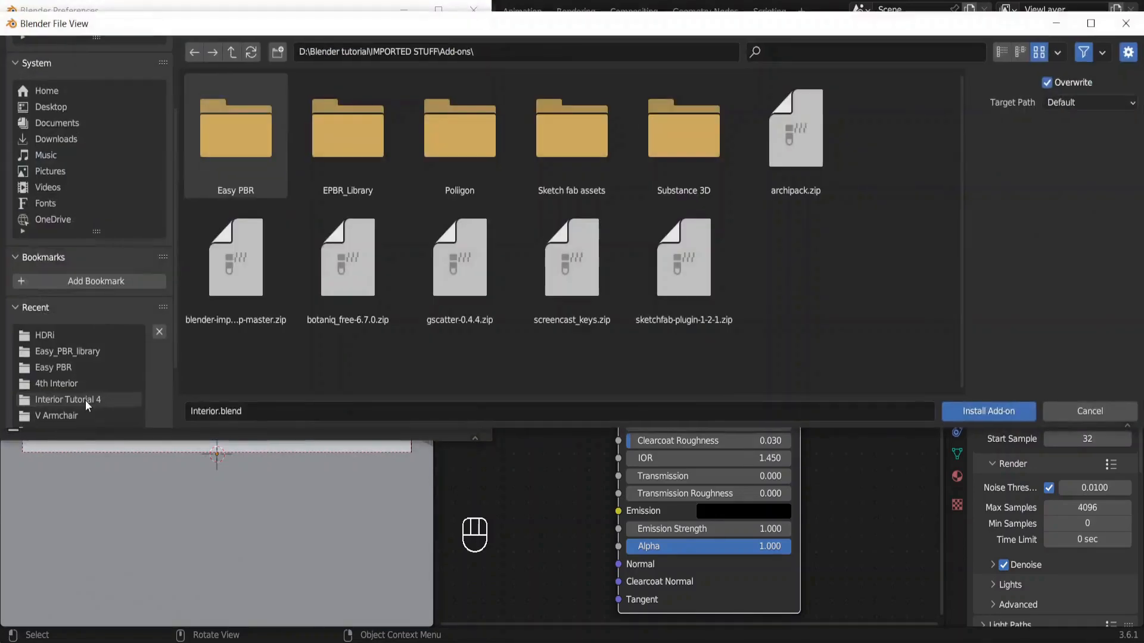
double_click(253, 124)
left_click(252, 124)
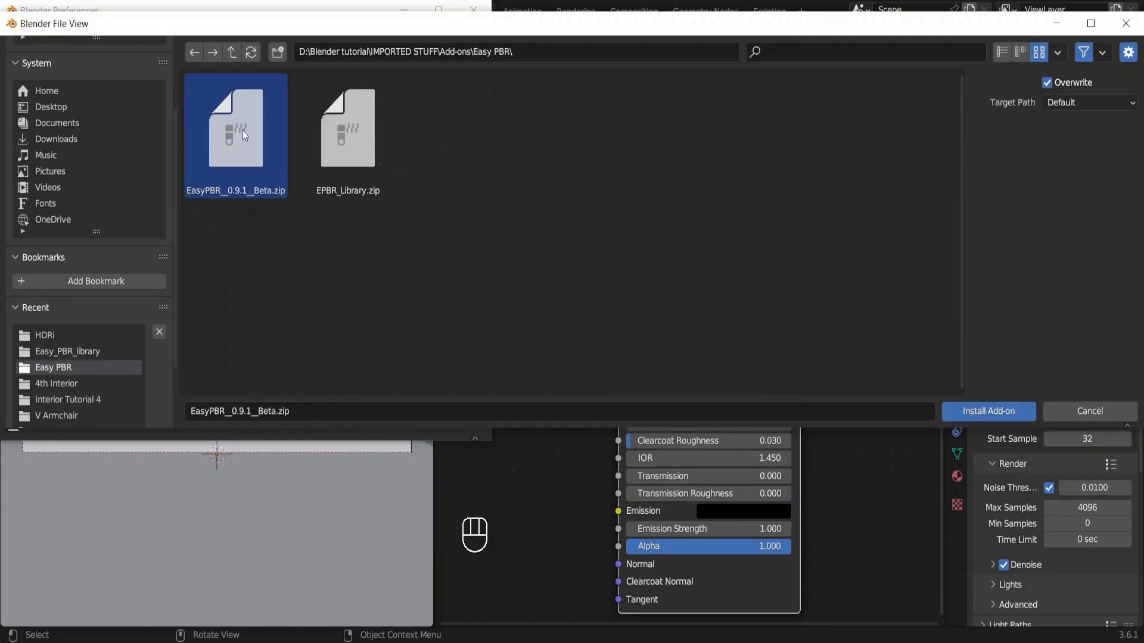
double_click(242, 130)
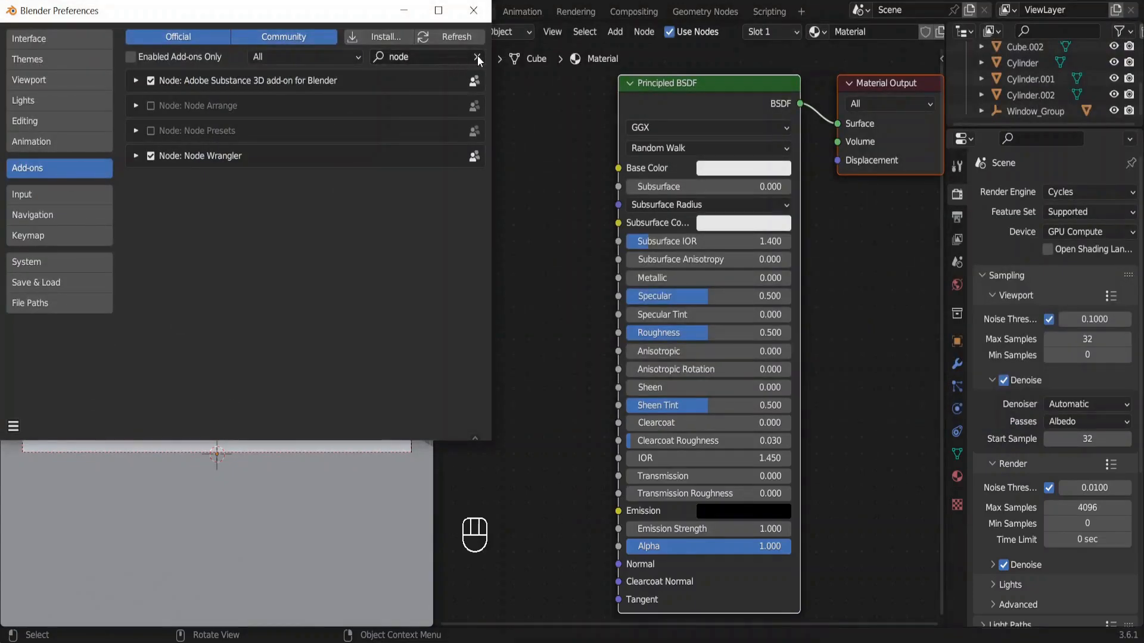
Find the Material: Easy PBR add-on with the search term "easy", enable it and expand its details.
left_click(477, 56)
left_click(420, 52)
type("easy")
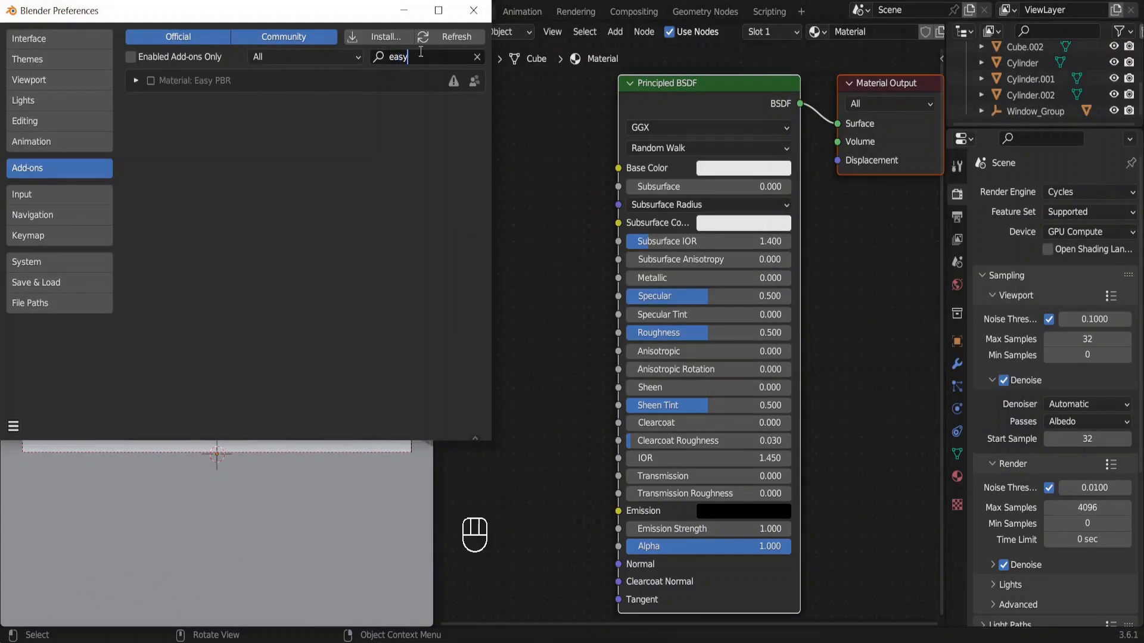
left_click(151, 81)
left_click(140, 81)
Set the Easy PBR library path to the Easy_PBR_library folder inside EPBR_Library, and close the preferences.
left_click(470, 294)
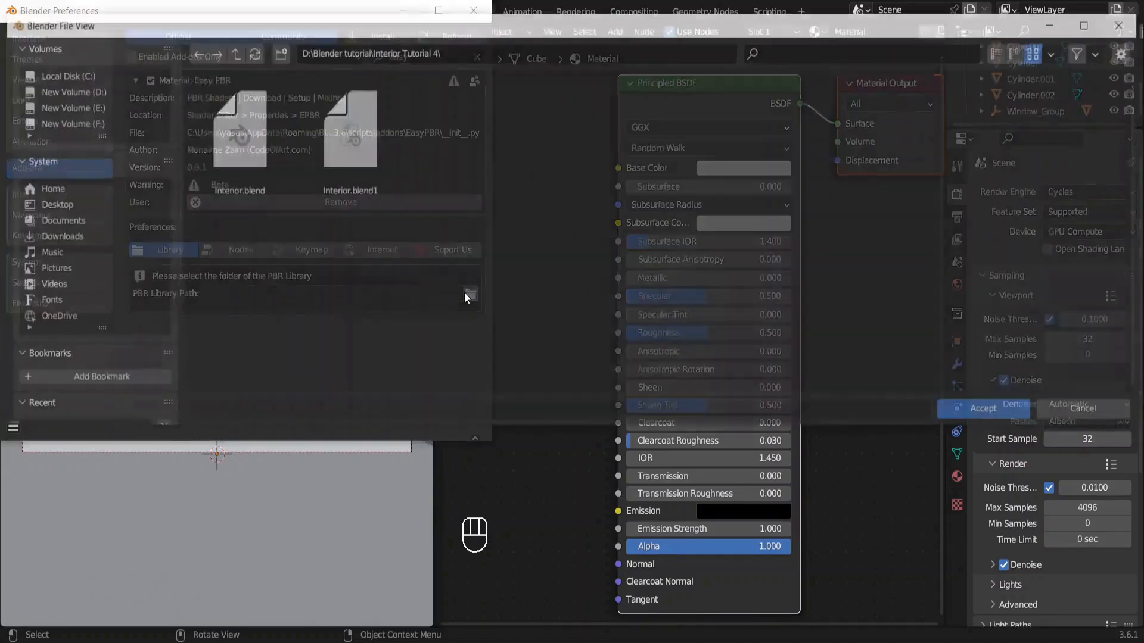
scroll(137, 368, "down", 3)
left_click(123, 368)
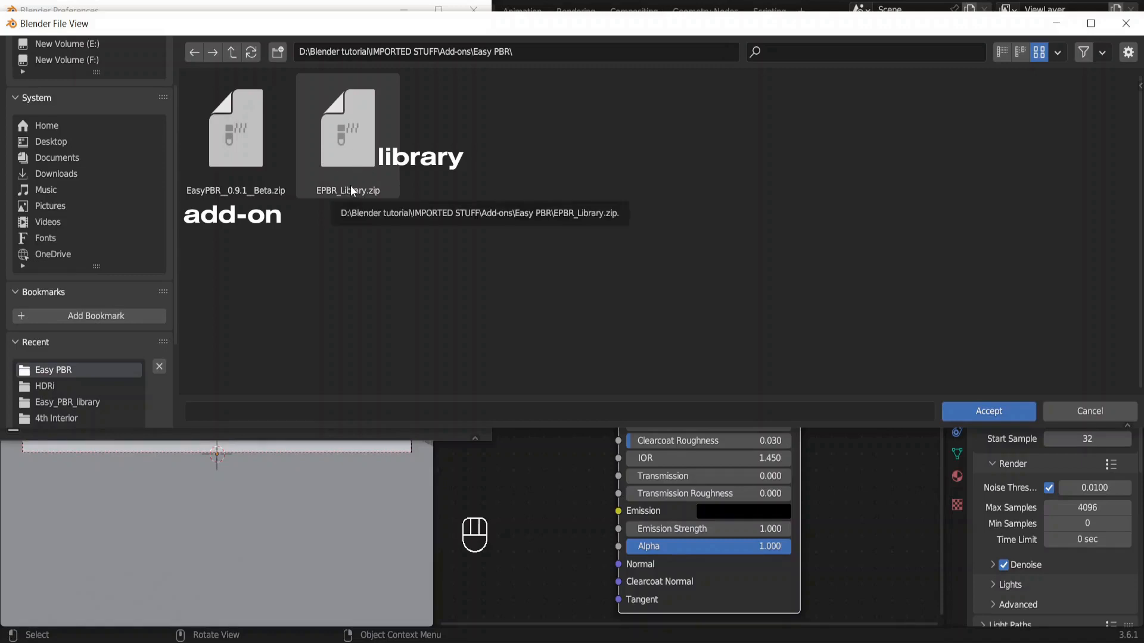
left_click(232, 52)
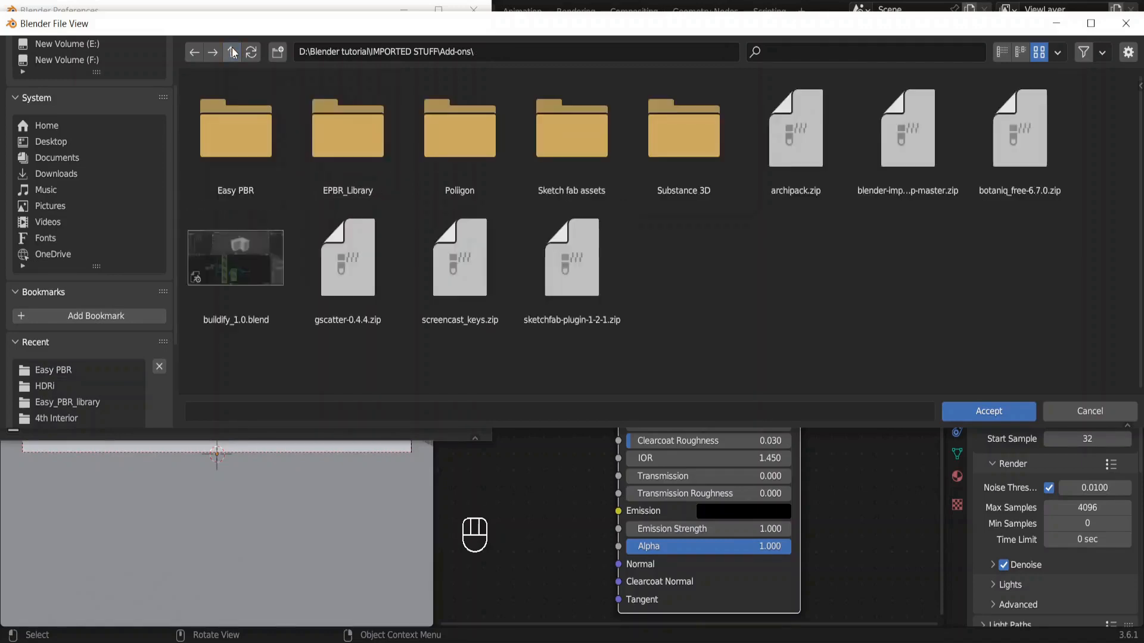
double_click(332, 141)
left_click(256, 138)
double_click(257, 138)
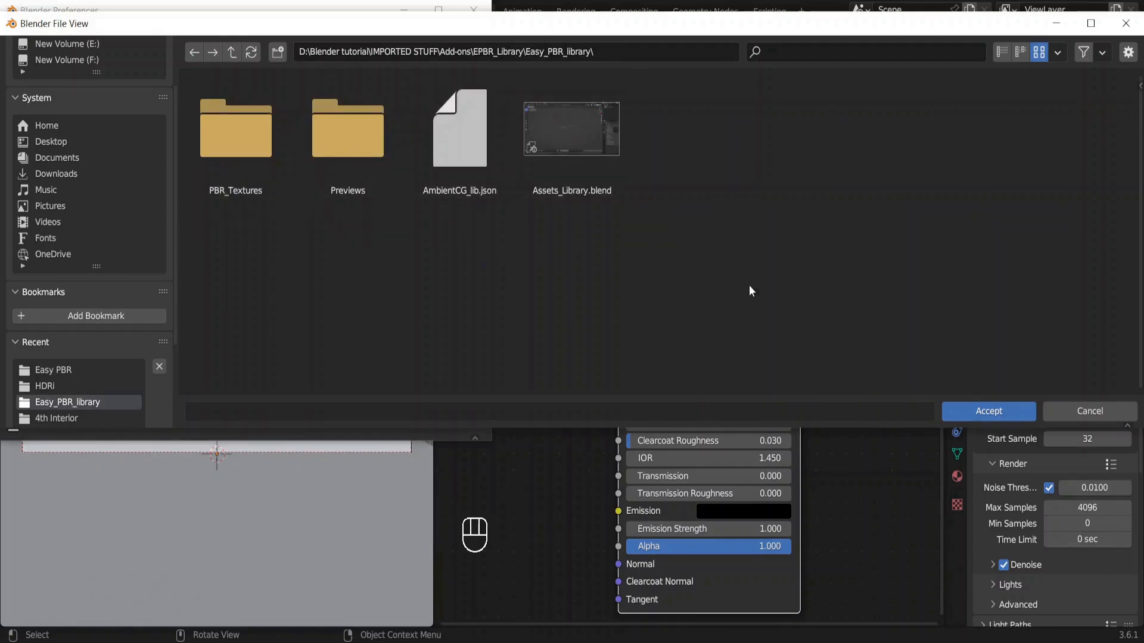
left_click(1008, 412)
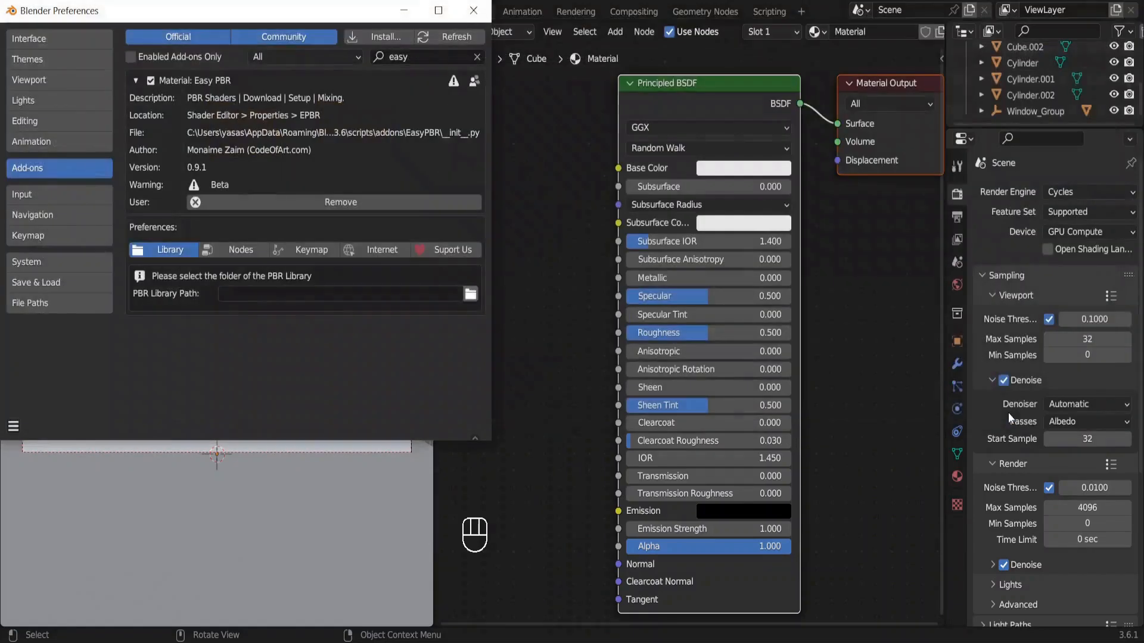
left_click(475, 15)
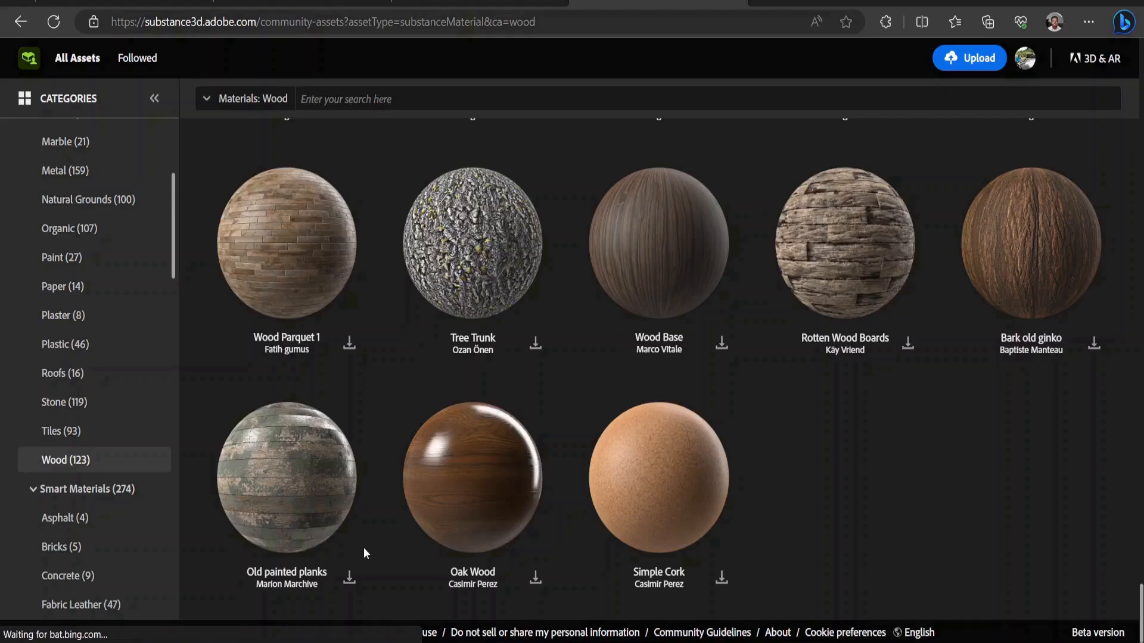
Switch to the browser and download the Old painted planks wood material from the Substance 3D community assets.
left_click(349, 578)
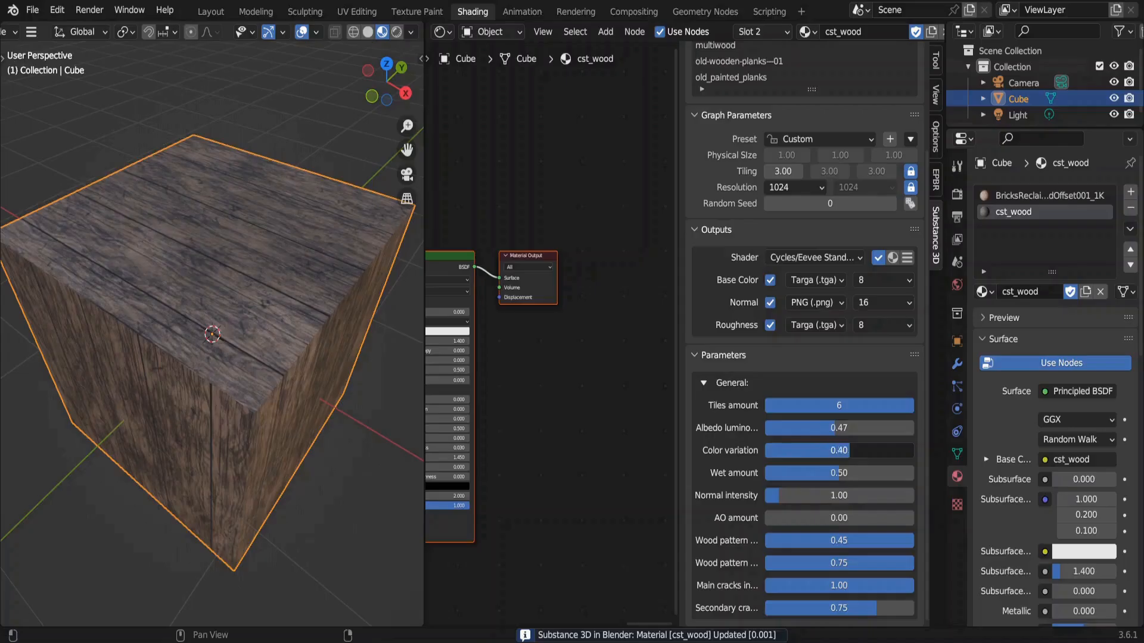
mouse_move(836, 450)
left_mouse_down()
mouse_move(882, 450)
mouse_move(858, 451)
left_mouse_up()
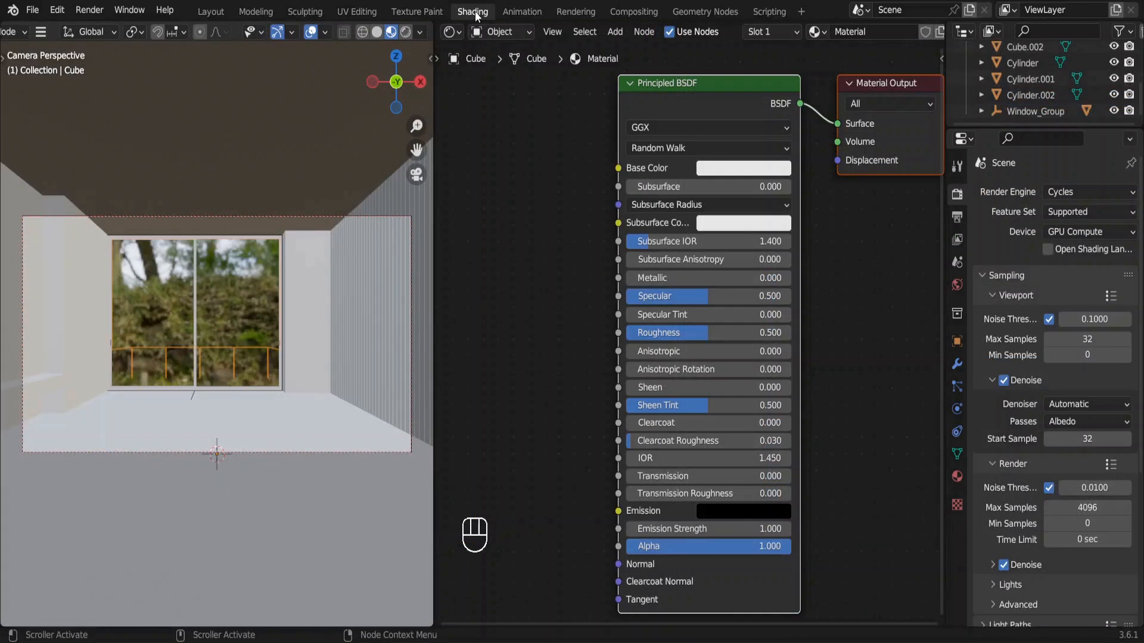
Load the Easy PBR library in the shader editor and choose Marble007 from its online Marble category.
key("n")
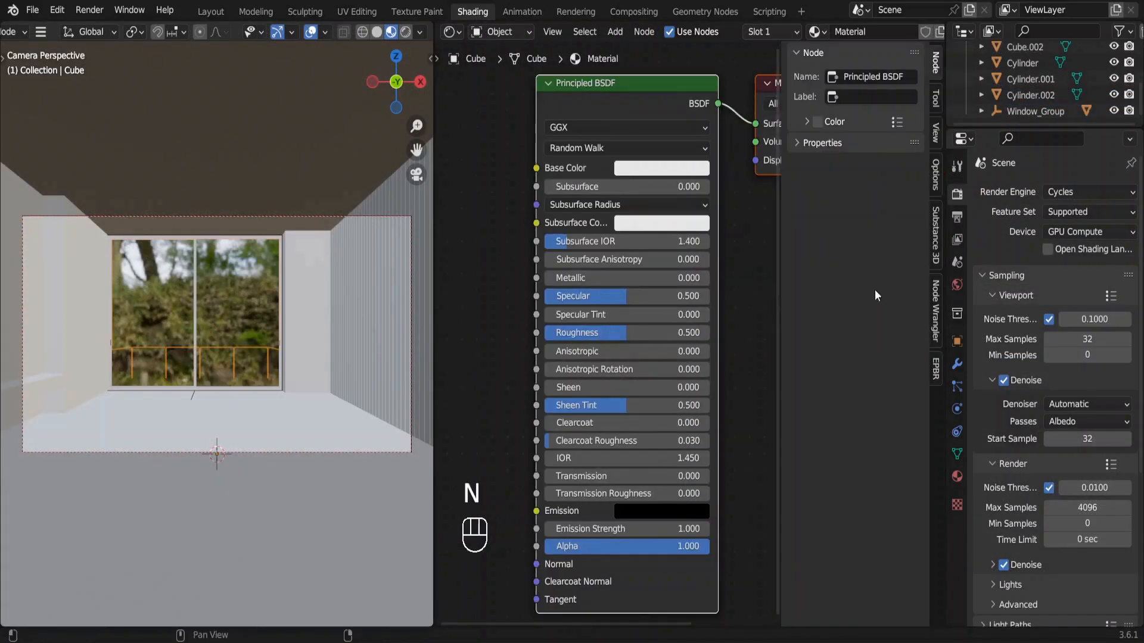
left_click(933, 367)
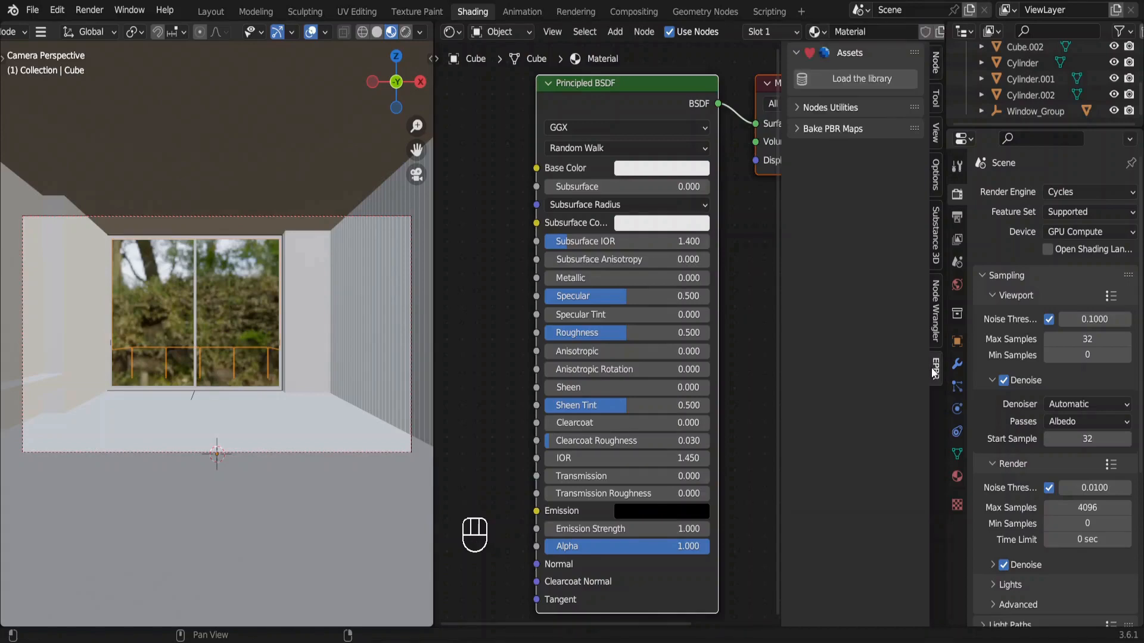
left_click(856, 77)
left_click(859, 95)
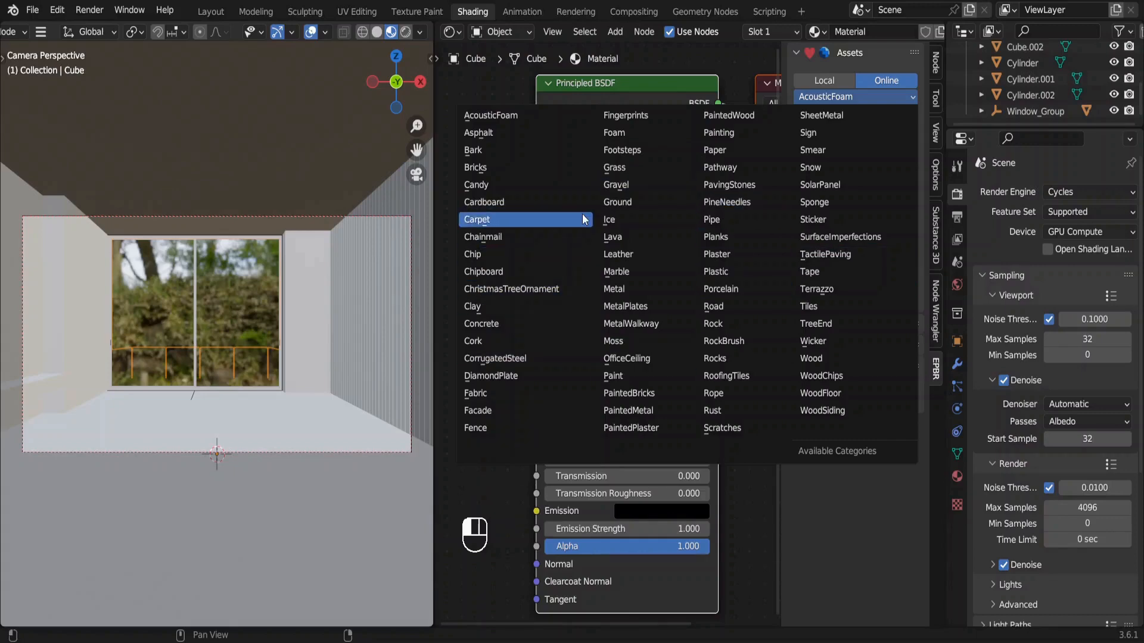
left_click(617, 273)
left_click(852, 213)
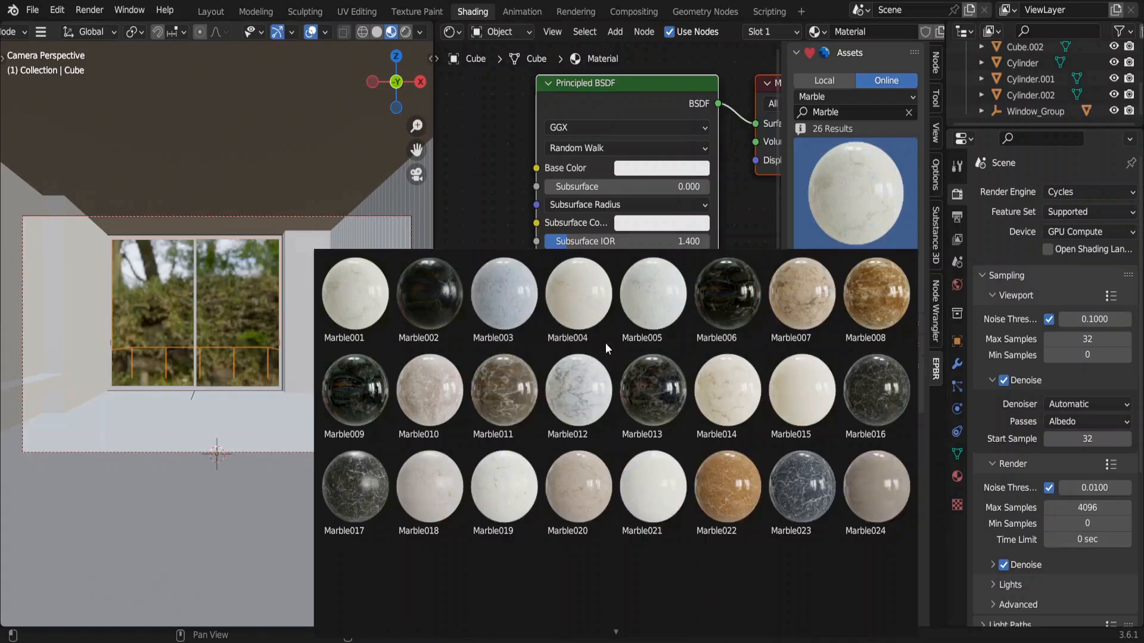
left_click(795, 312)
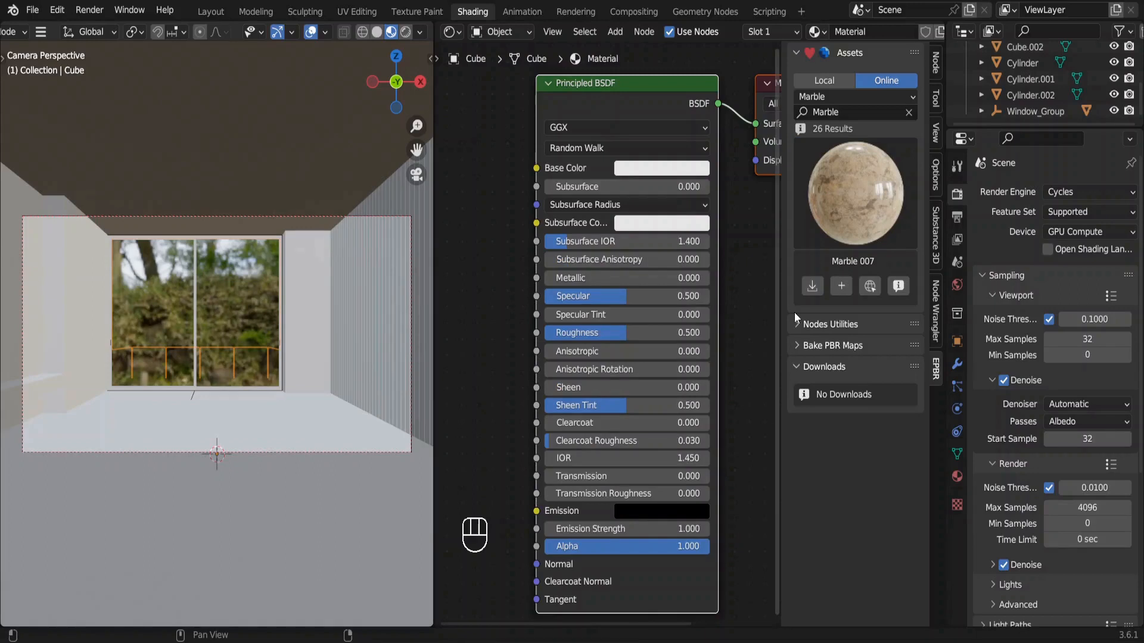
Confirm the 1K-JPG download of the Marble 007 shader and add it to the room cube as a material.
left_click(813, 291)
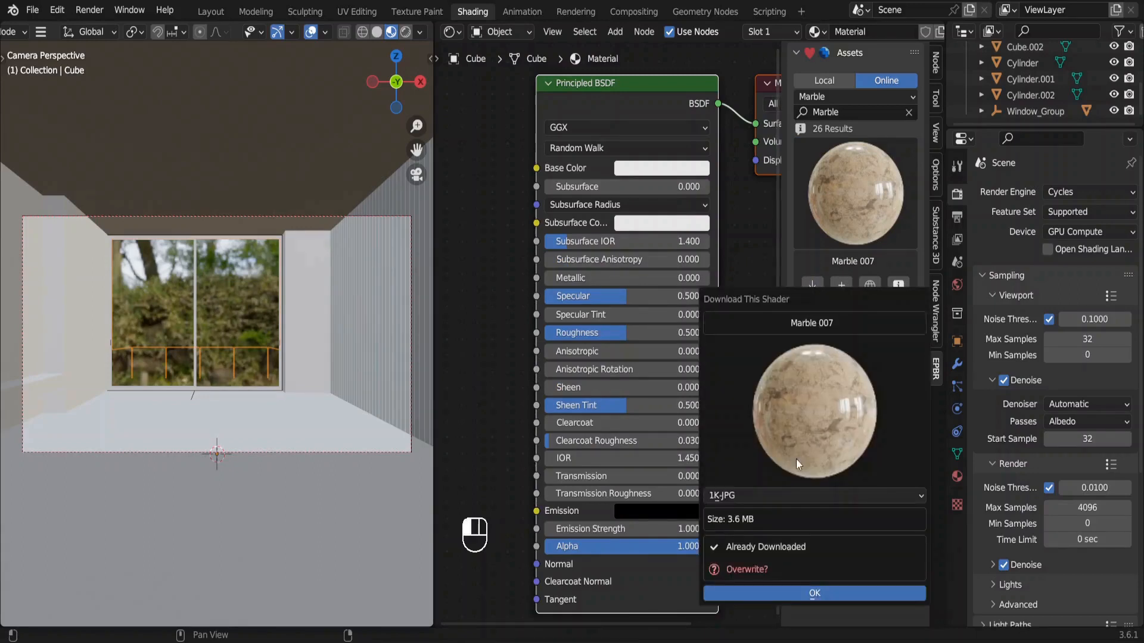
left_click(770, 495)
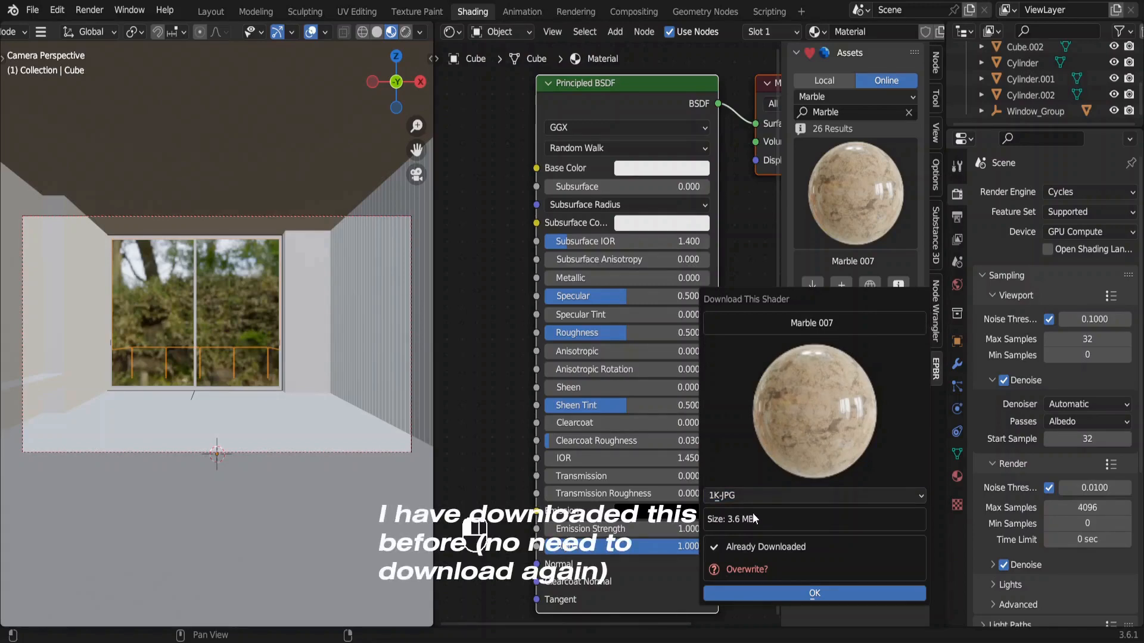
left_click(795, 591)
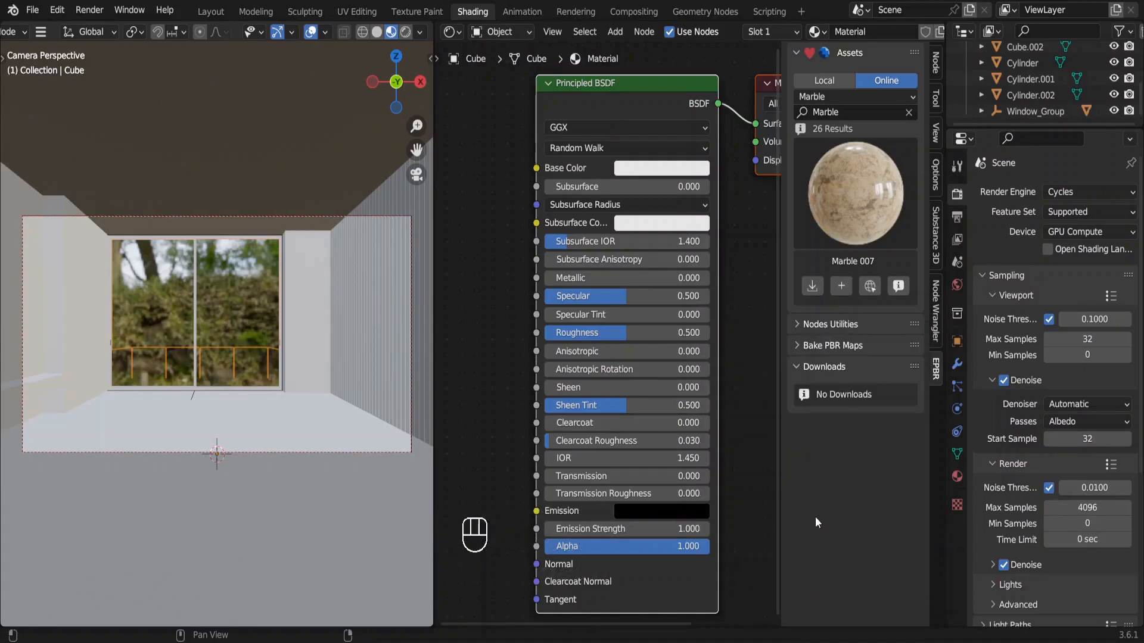
left_click(841, 287)
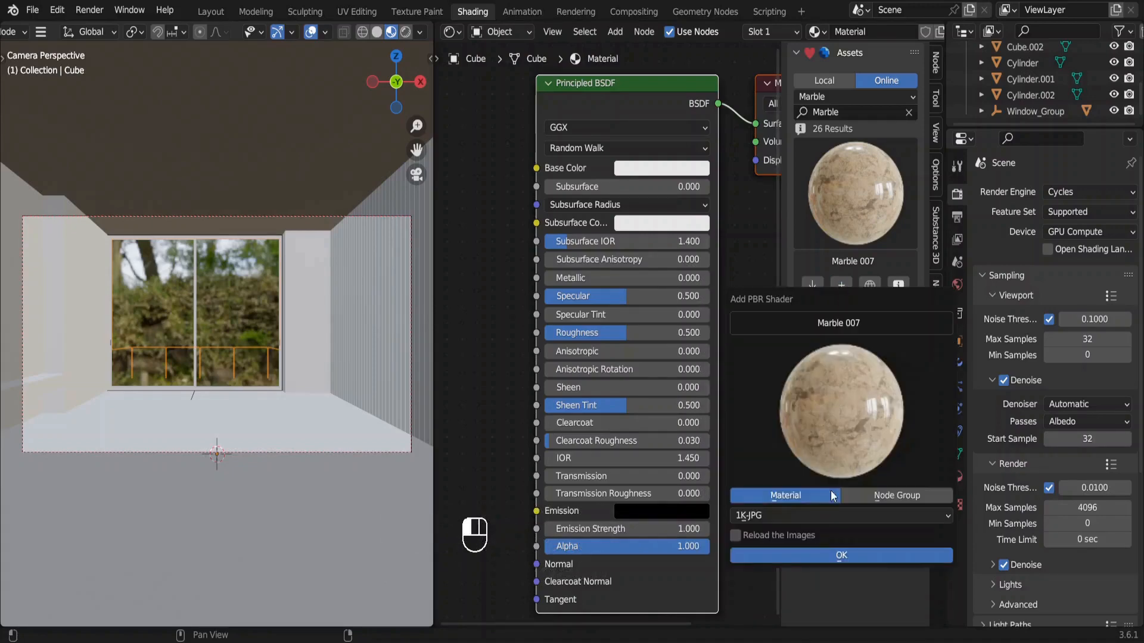
left_click(835, 558)
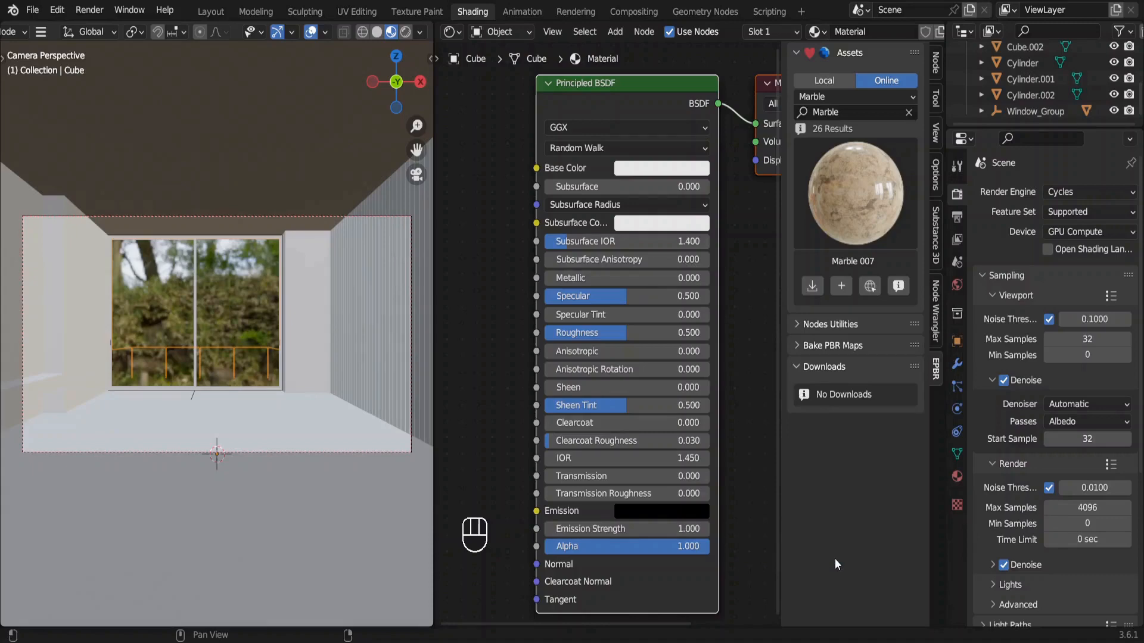
Select the cube's Marble007 material slot and examine its node setup from Texture Coordinate to Material Output, with the sidebar hidden.
left_click(957, 476)
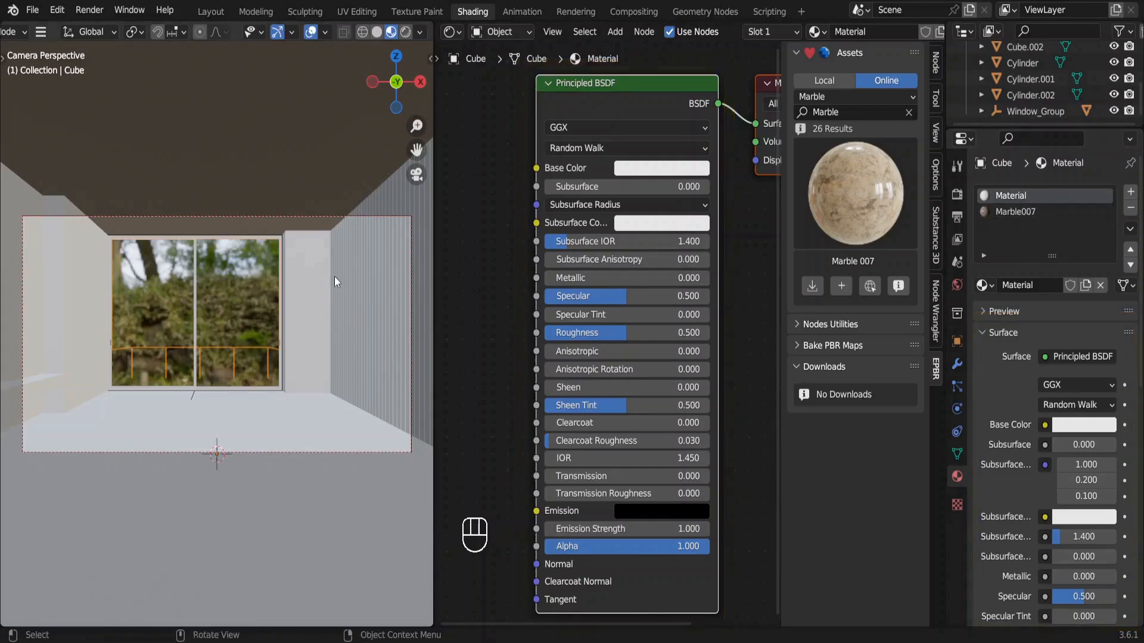
left_click(1024, 216)
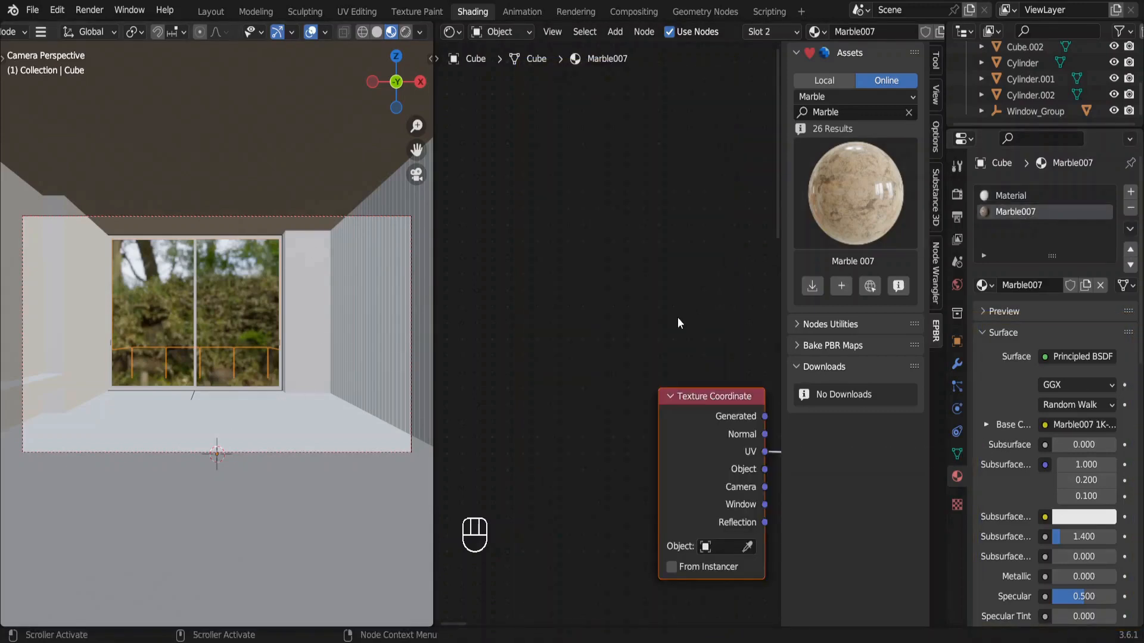
scroll(666, 326, "right", 6, "ctrl")
scroll(666, 326, "down", 10, "ctrl")
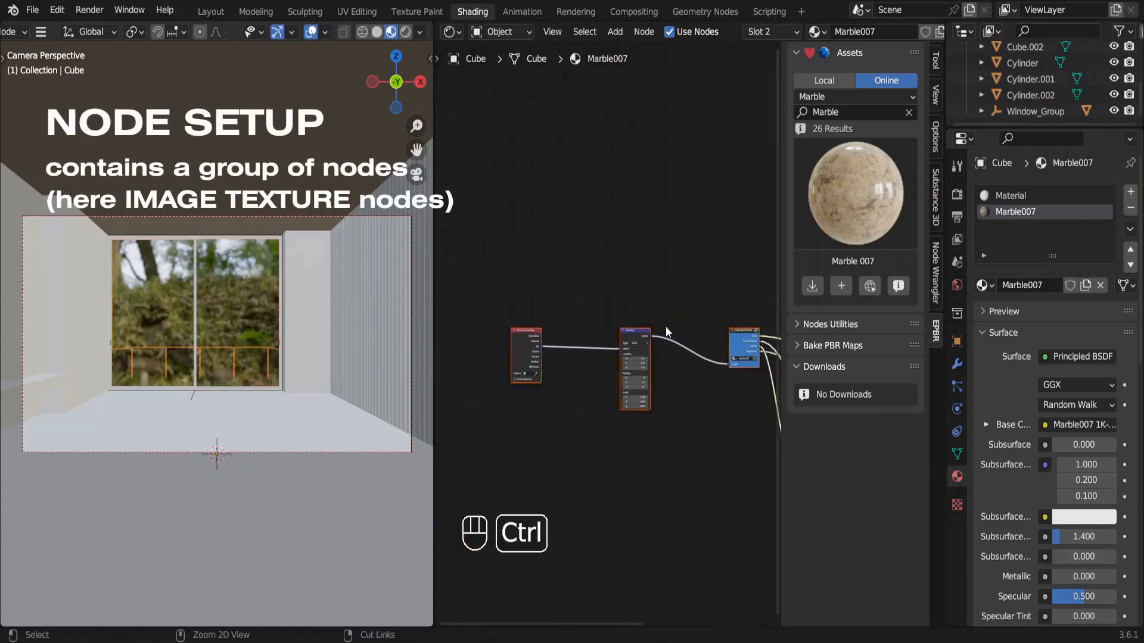
scroll(666, 326, "right", 3)
key("n")
scroll(835, 355, "up", 5, "ctrl")
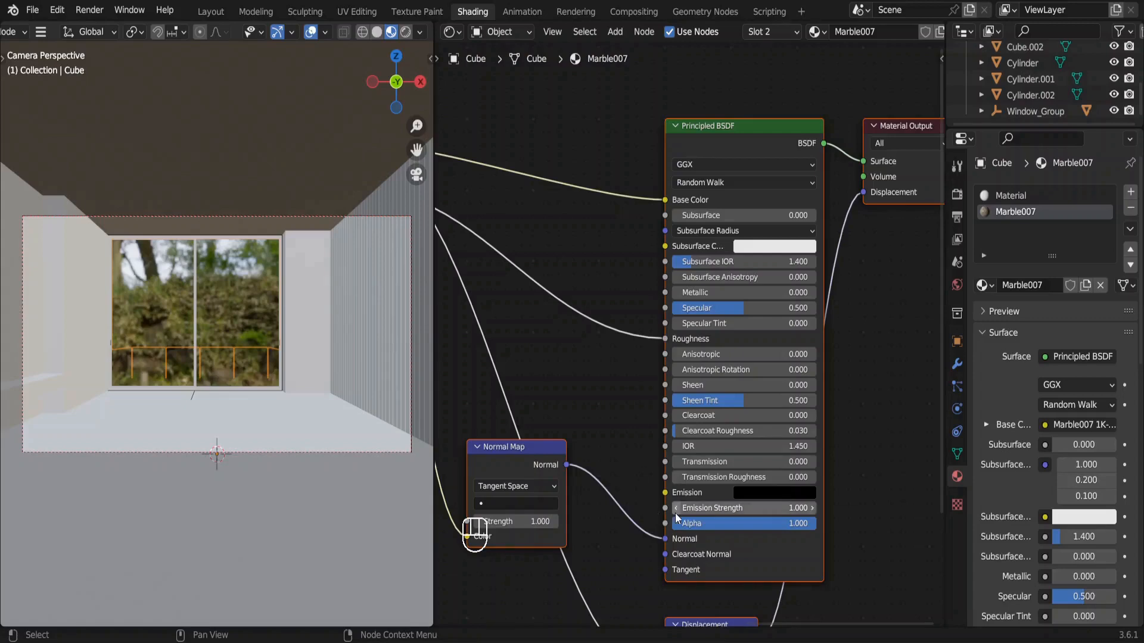
scroll(677, 512, "left", 5, "ctrl")
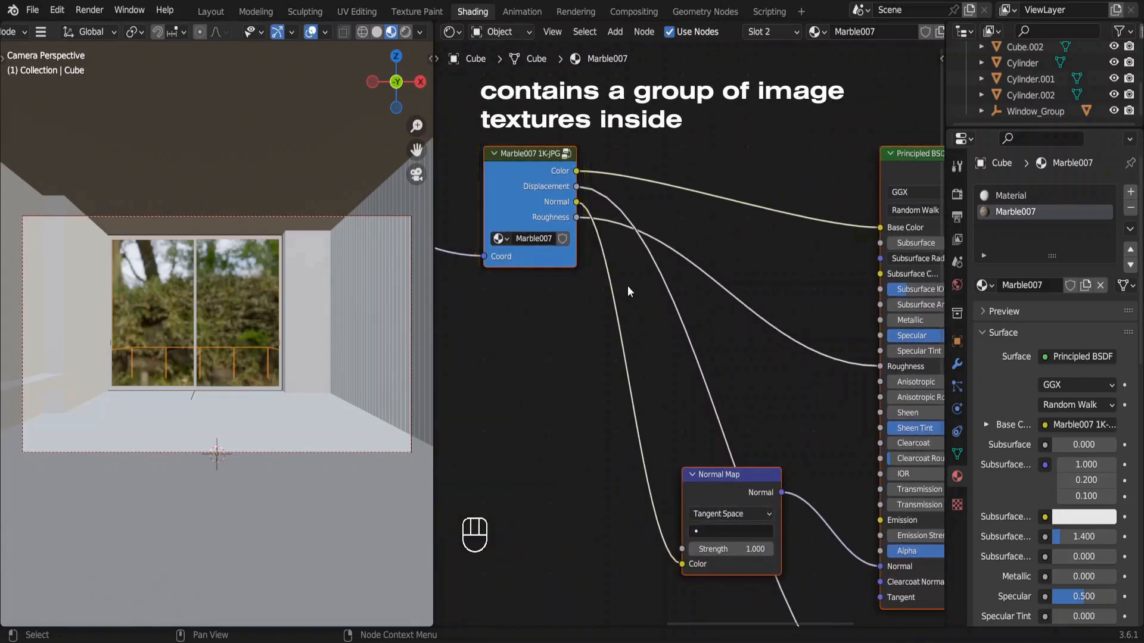
scroll(627, 285, "right", 5, "ctrl")
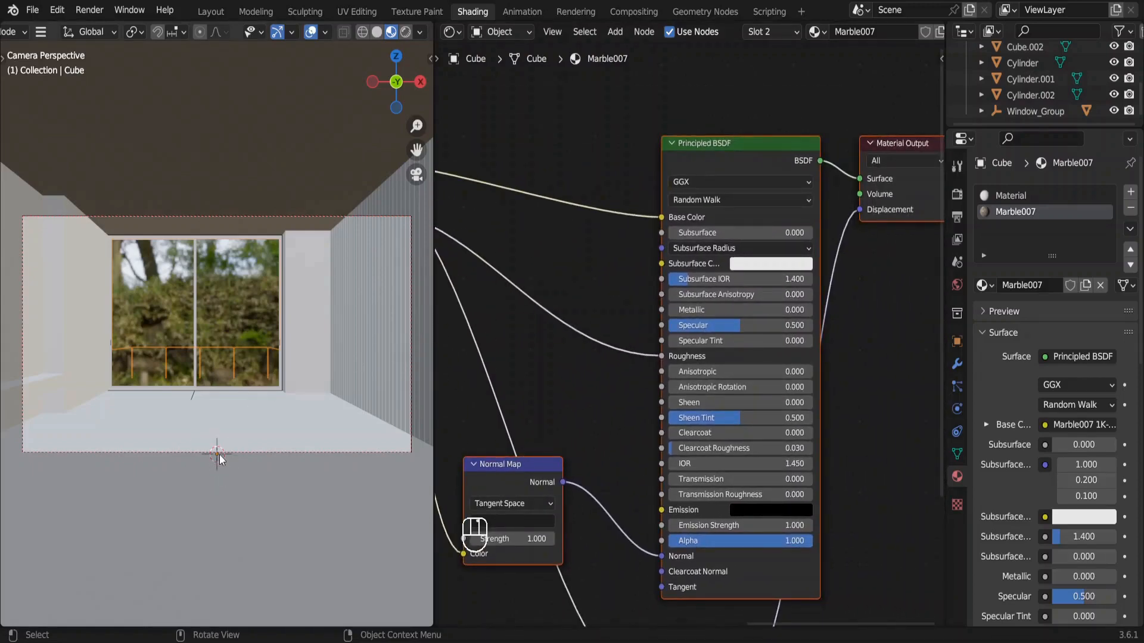
Select all floor faces of the room cube by matching normals and assign the Marble007 material to them.
key("Tab")
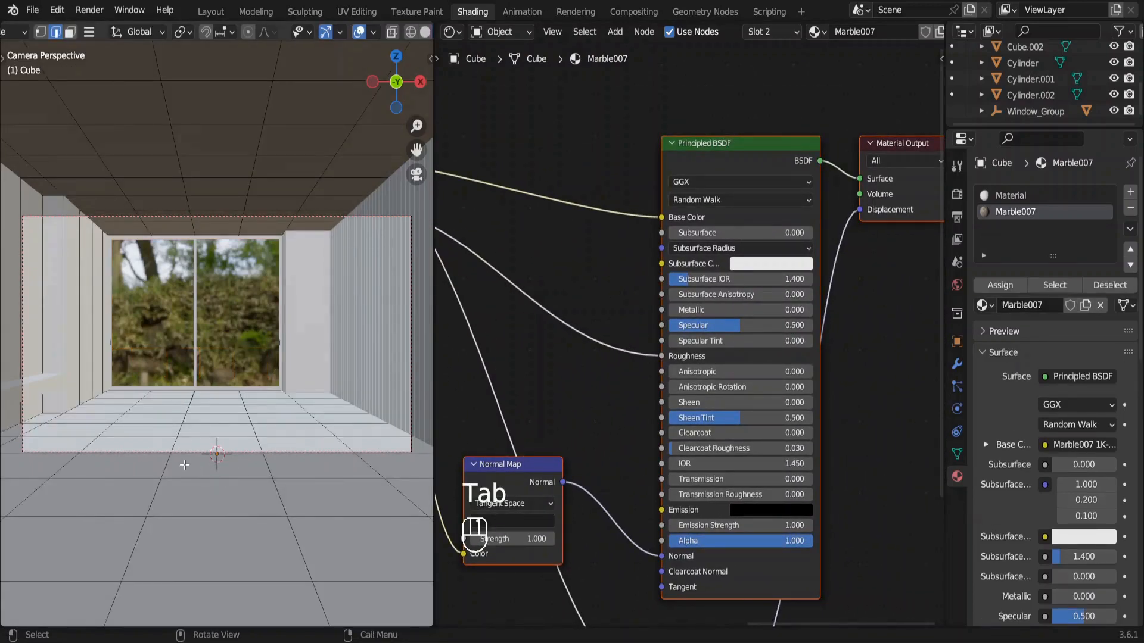
key("3")
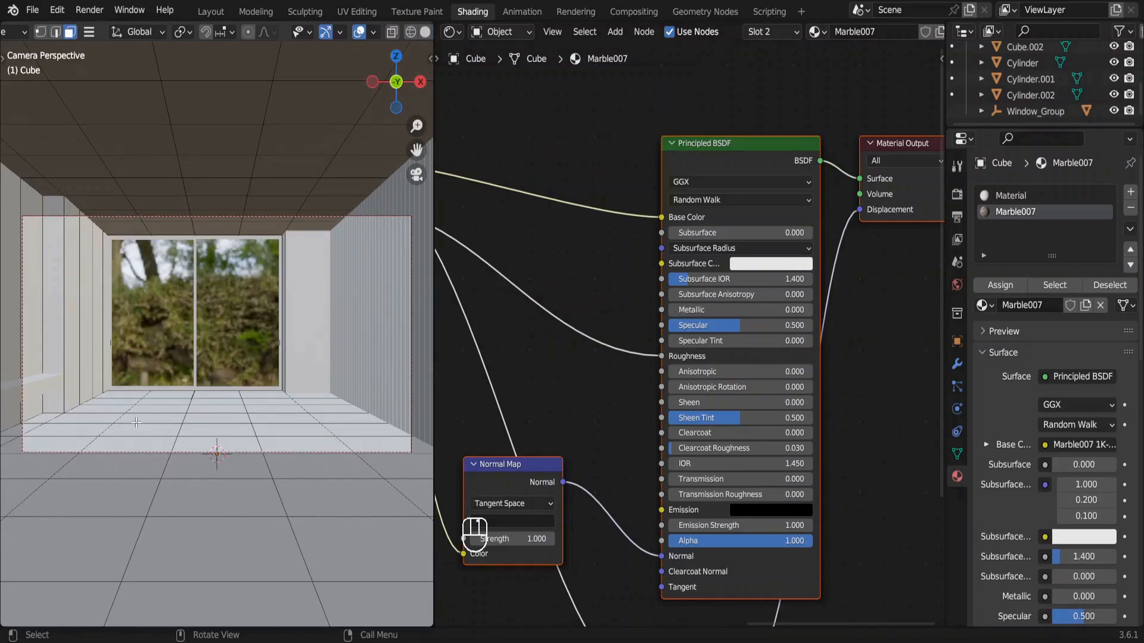
left_click_drag(136, 423, 180, 468)
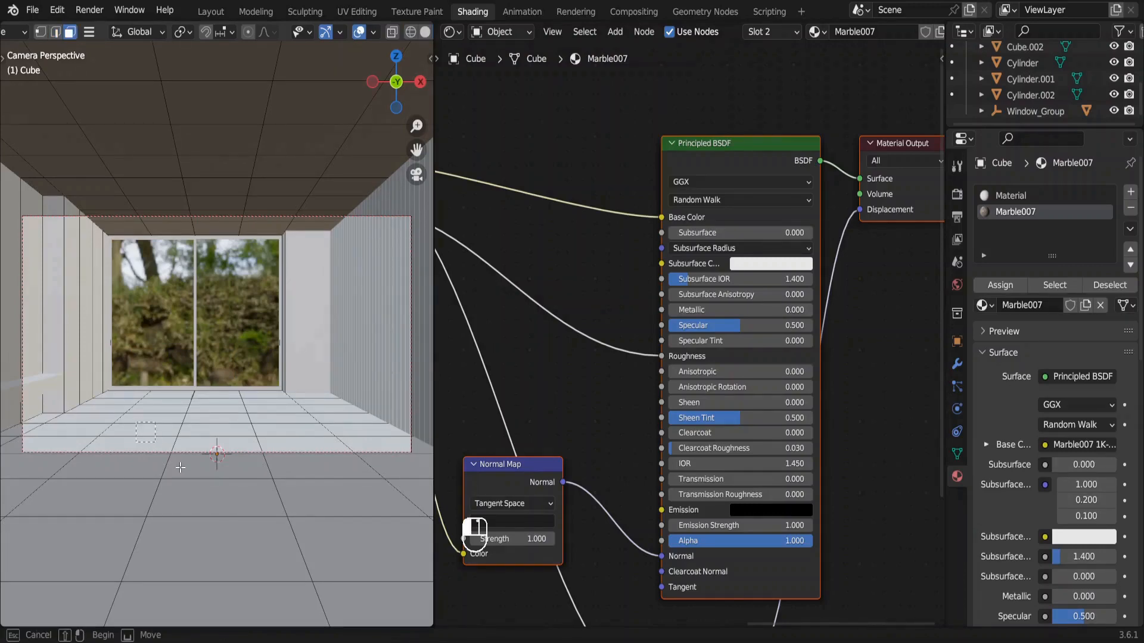
left_click_drag(256, 514, 333, 535)
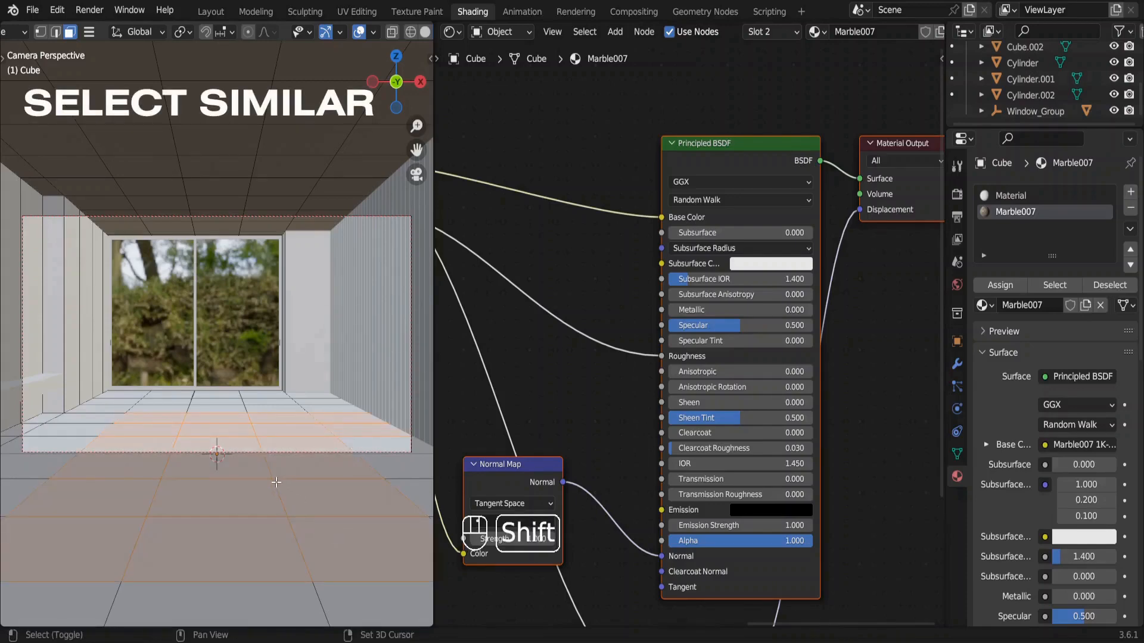
key("shift+g")
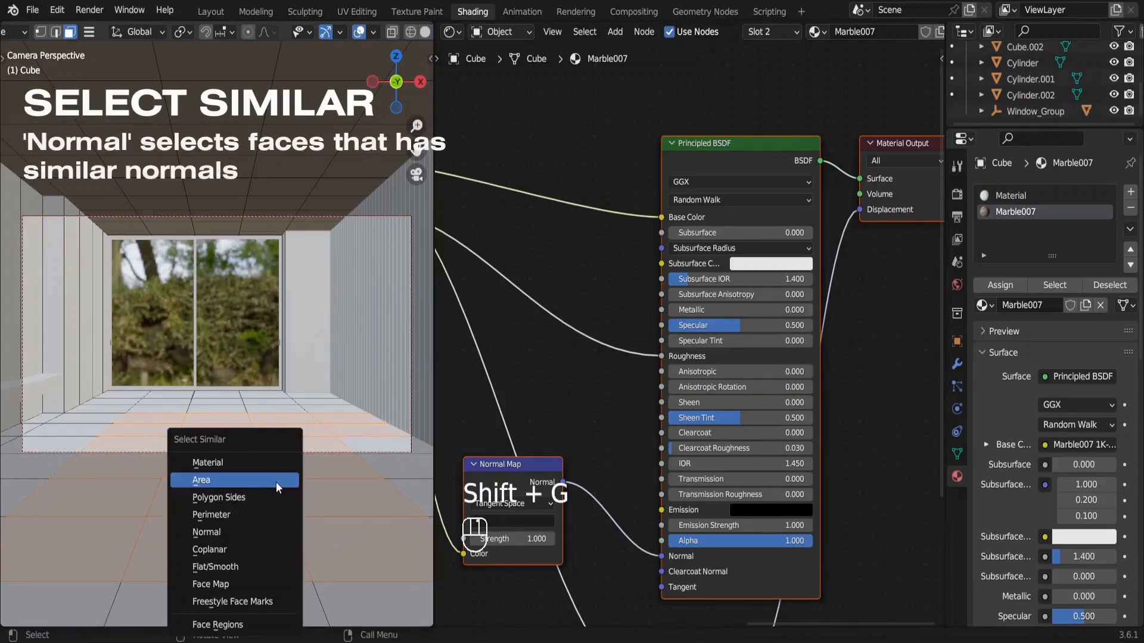
left_click(241, 525)
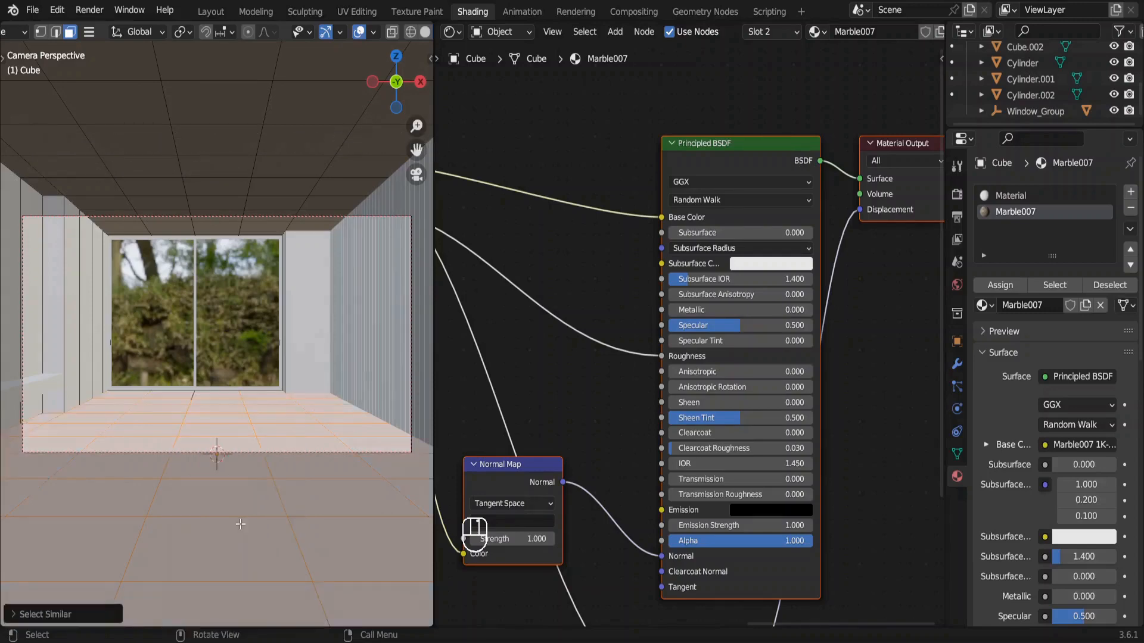
left_click(1002, 286)
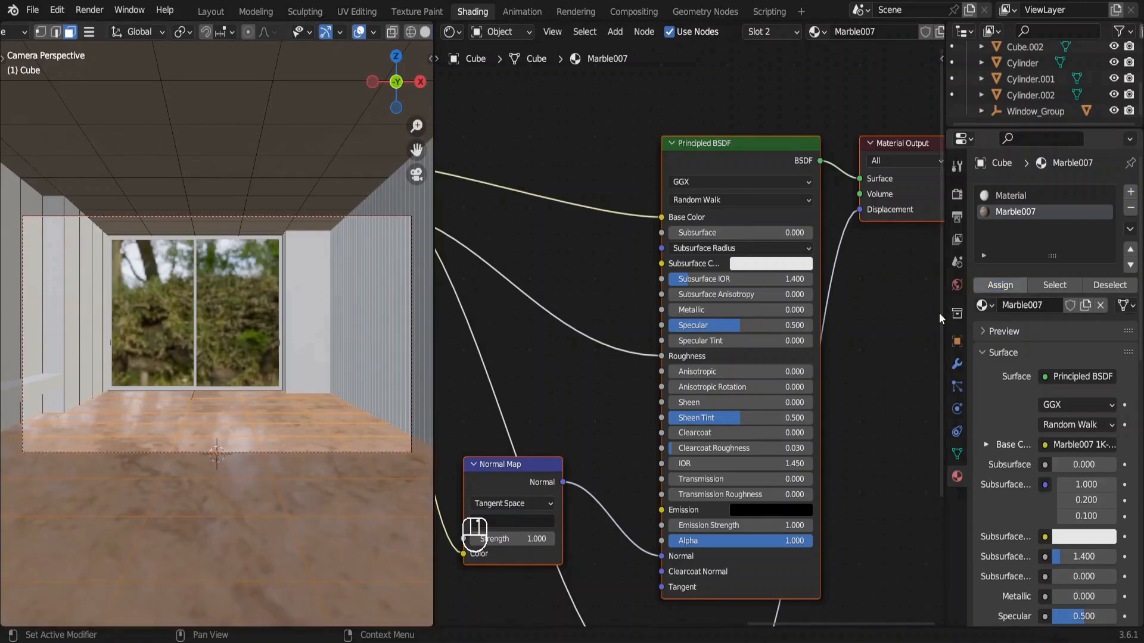
Set the marble material's Mapping scale to 3 on X, Y and Z.
scroll(559, 411, "left", 15)
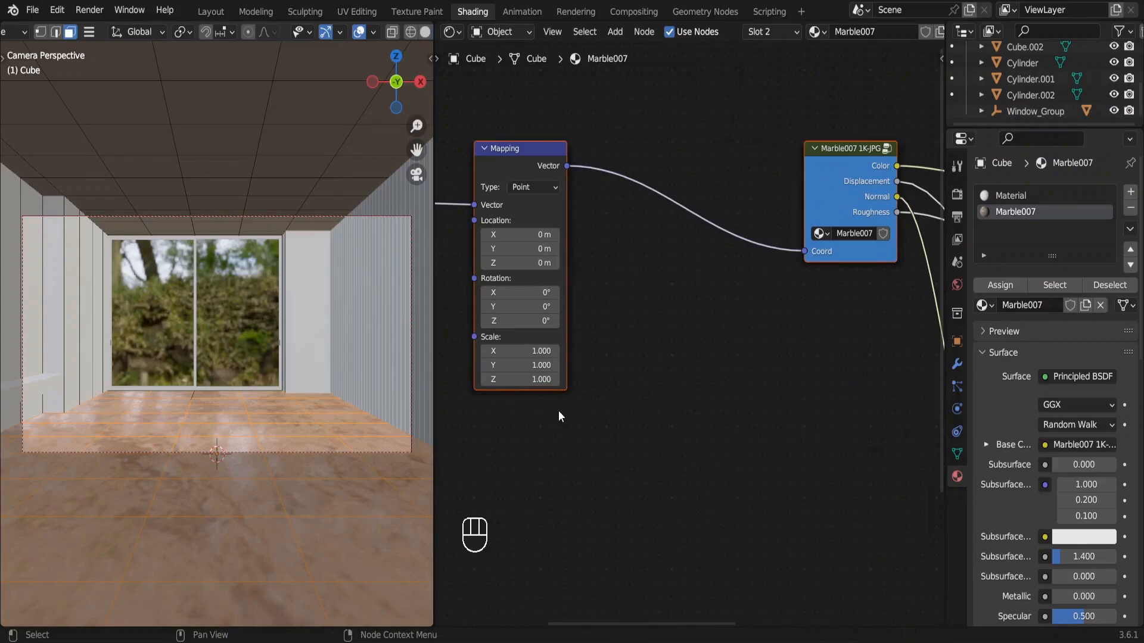
left_click(524, 351)
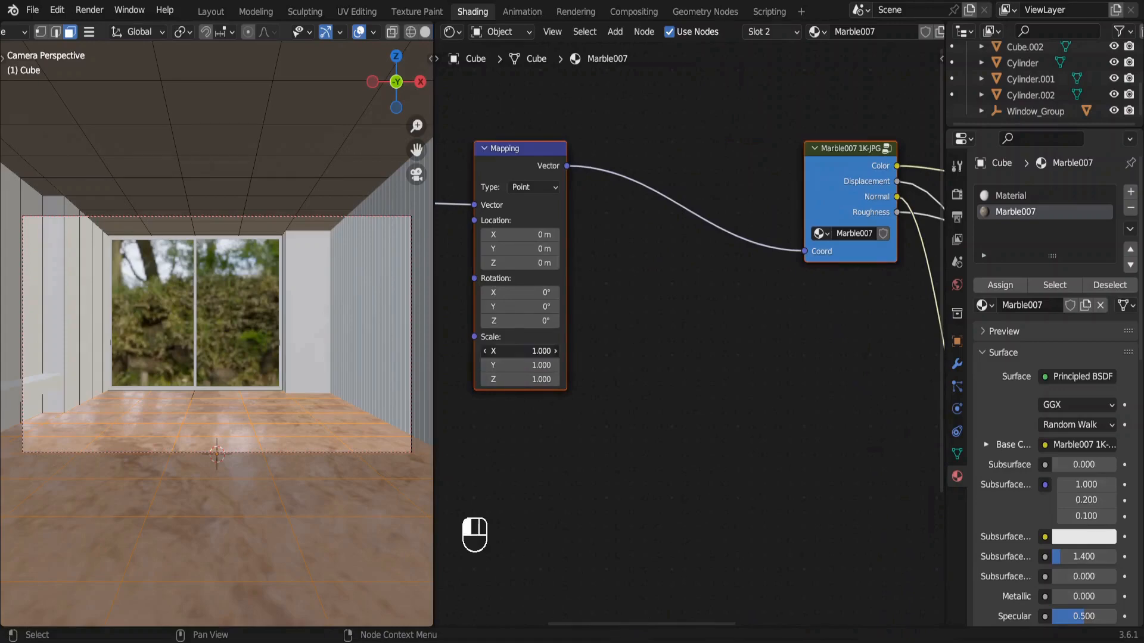
left_click_drag(535, 352, 535, 380)
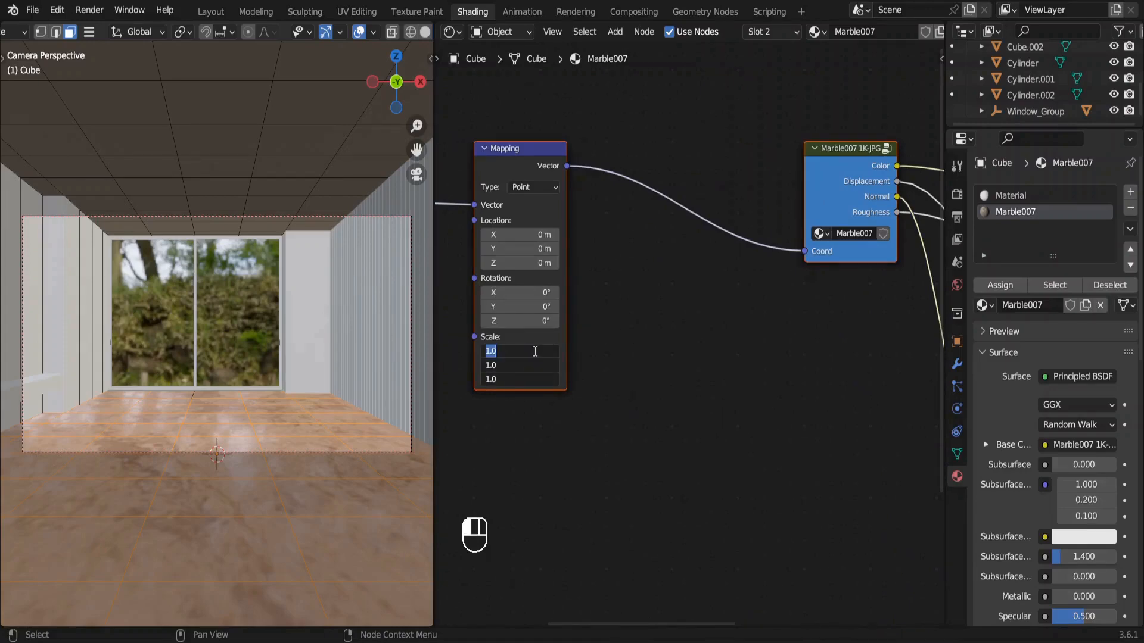
type("3")
key("Return")
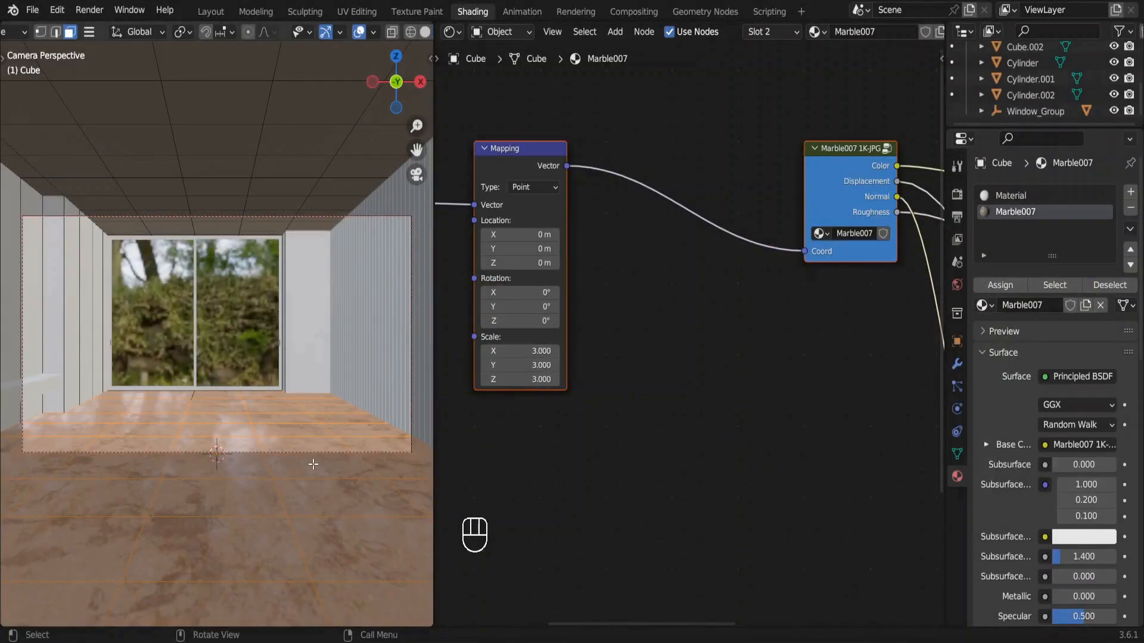
Find the marble's Displacement node, examine the floor's surface and reflections up close, and return to the camera view.
scroll(694, 482, "right", 8)
scroll(694, 482, "down", 5)
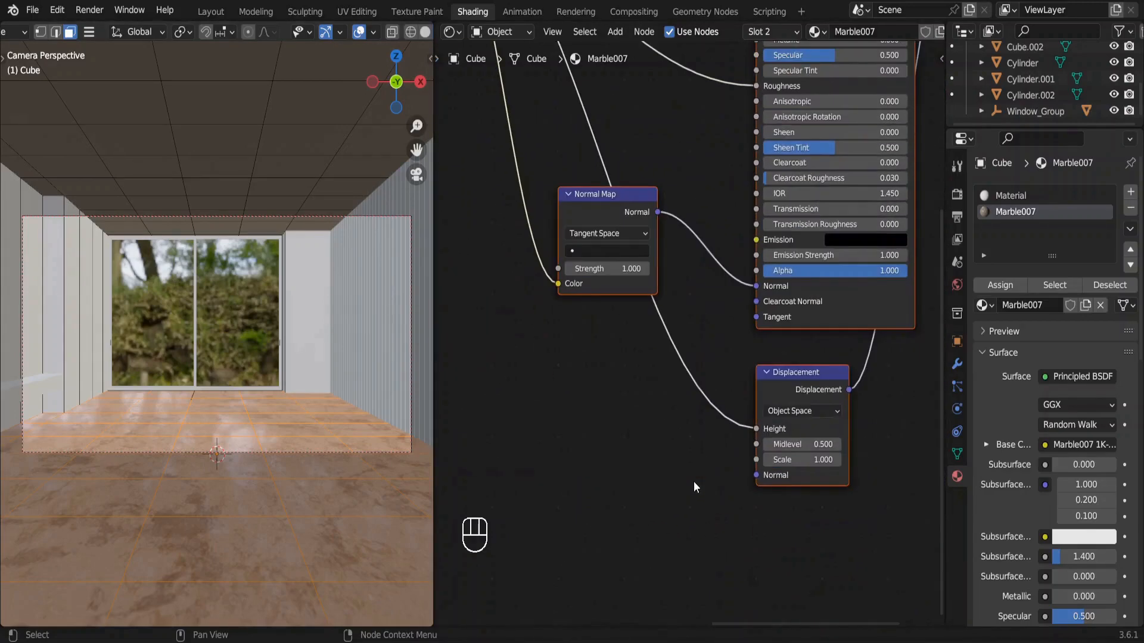
scroll(214, 591, "down", 8)
scroll(215, 591, "up", 6)
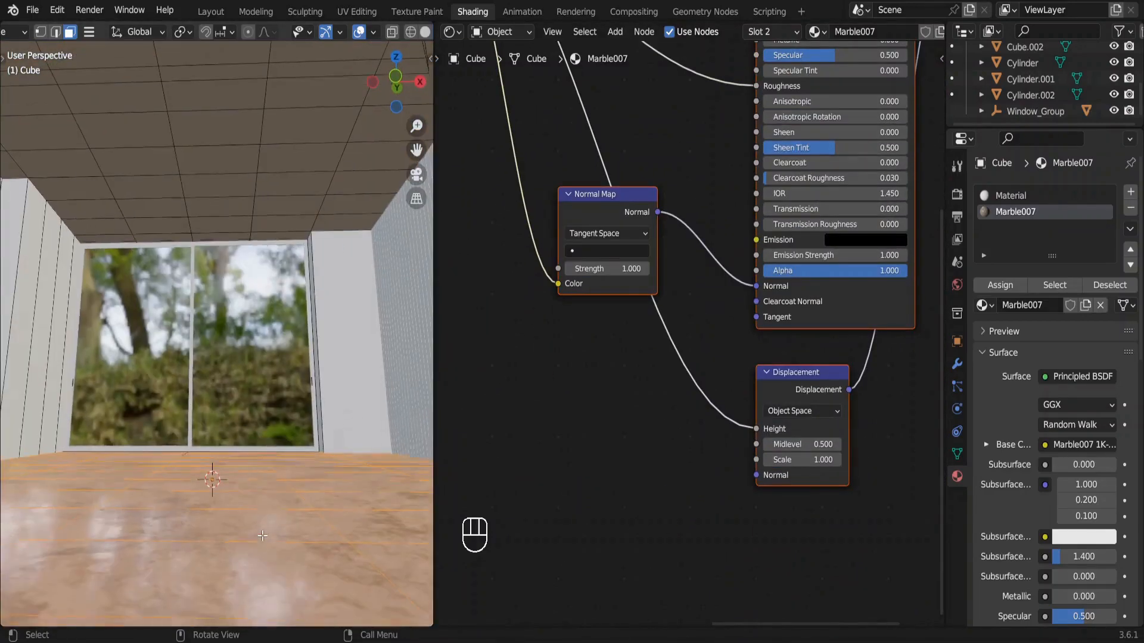
scroll(214, 591, "down", 4, "shift")
scroll(143, 578, "left", 3, "shift")
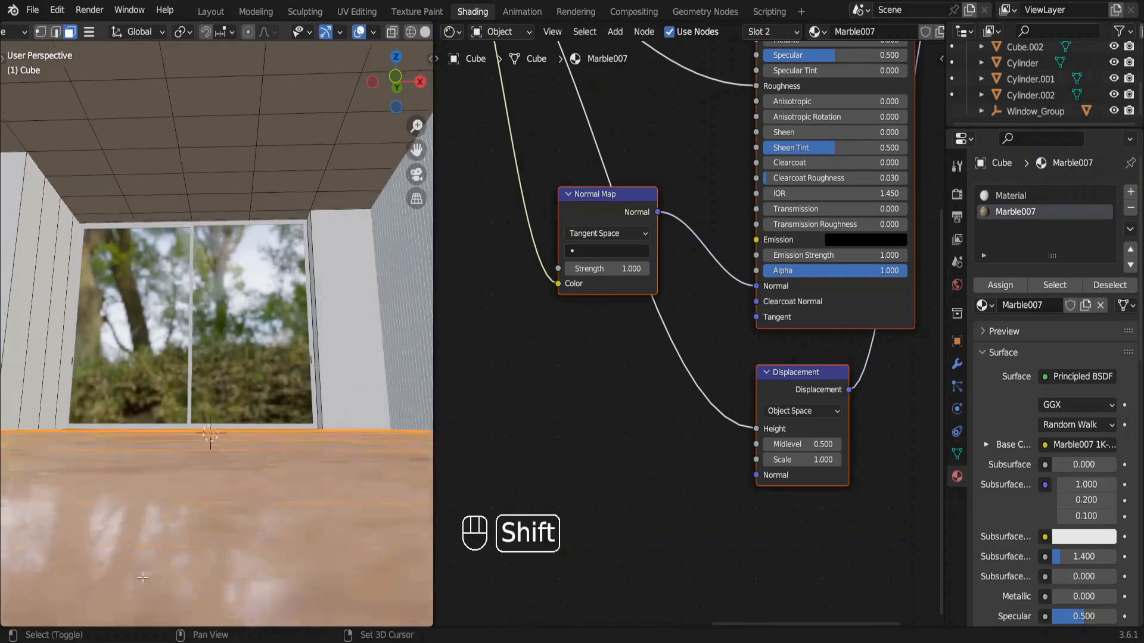
scroll(61, 506, "left", 3, "shift")
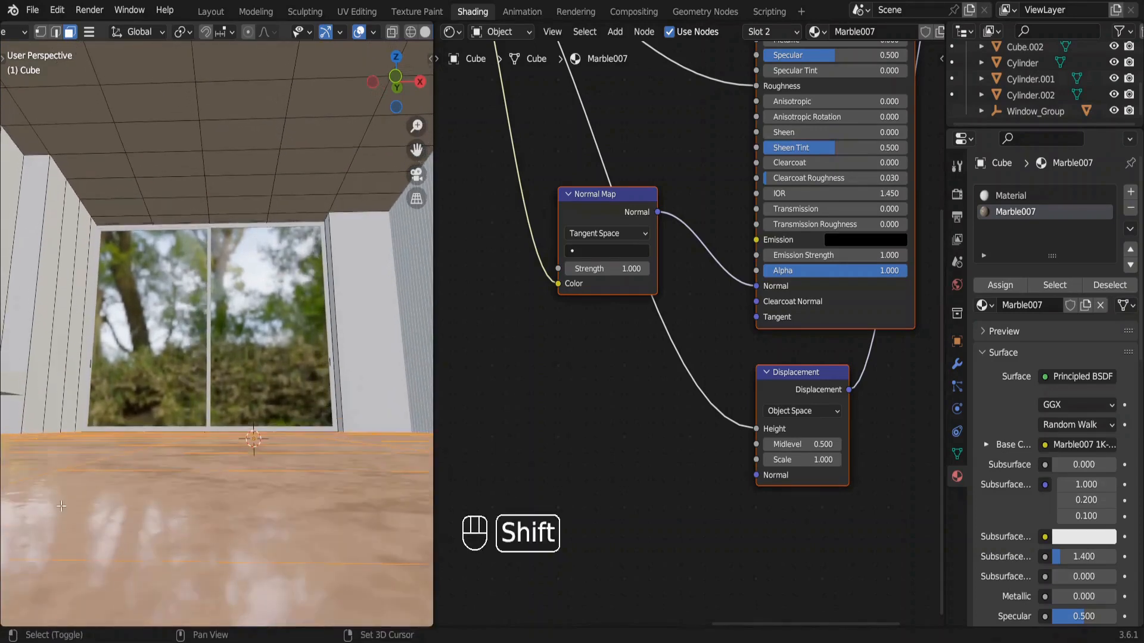
scroll(31, 536, "left", 2, "shift")
key("KP_0")
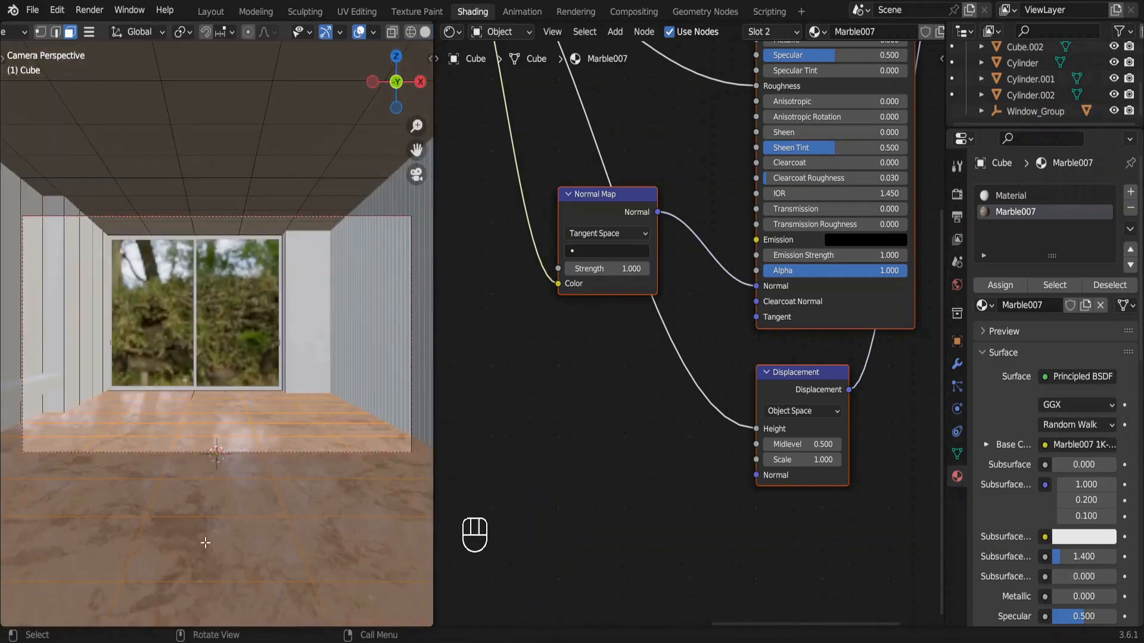
Set the marble's Displacement scale to 0 and its Normal Map strength to 0.1.
left_click(813, 460)
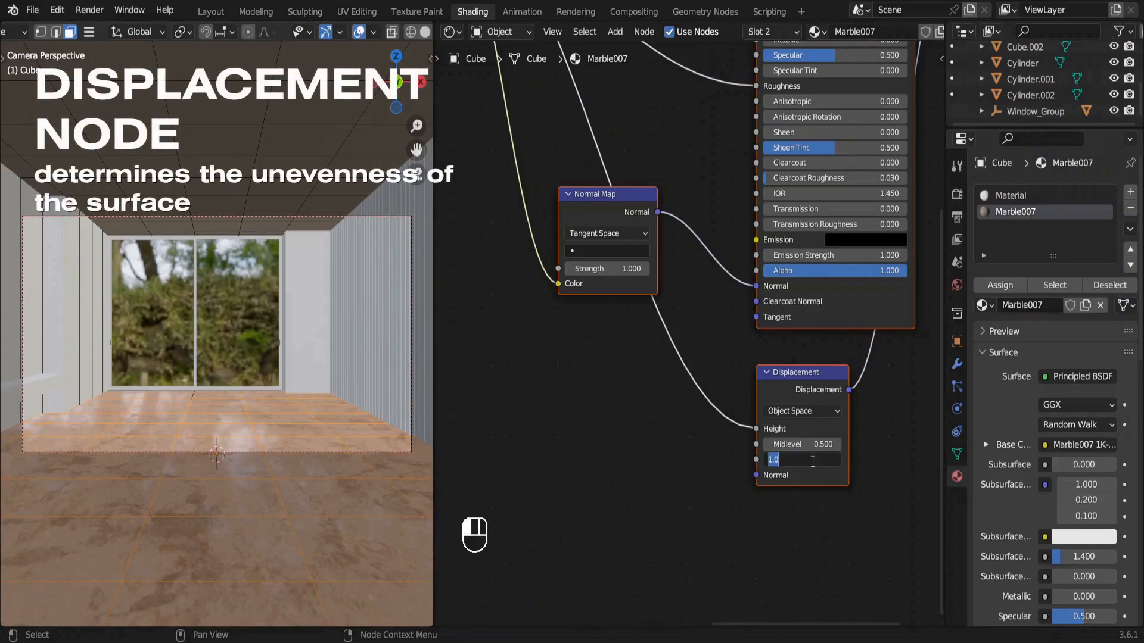
key("Return")
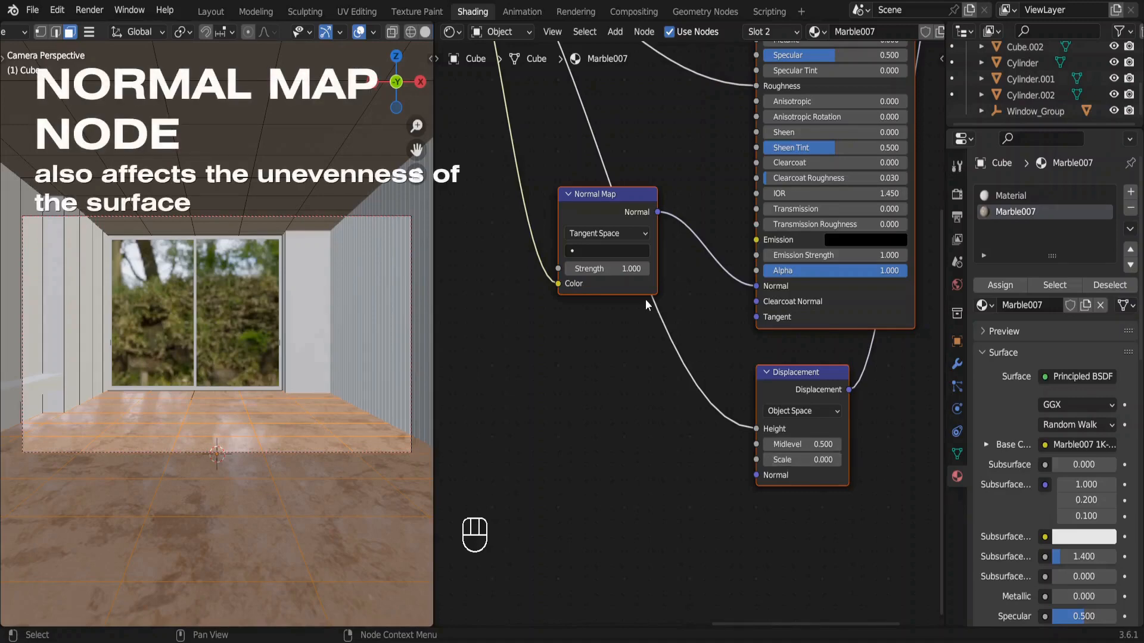
left_click(620, 270)
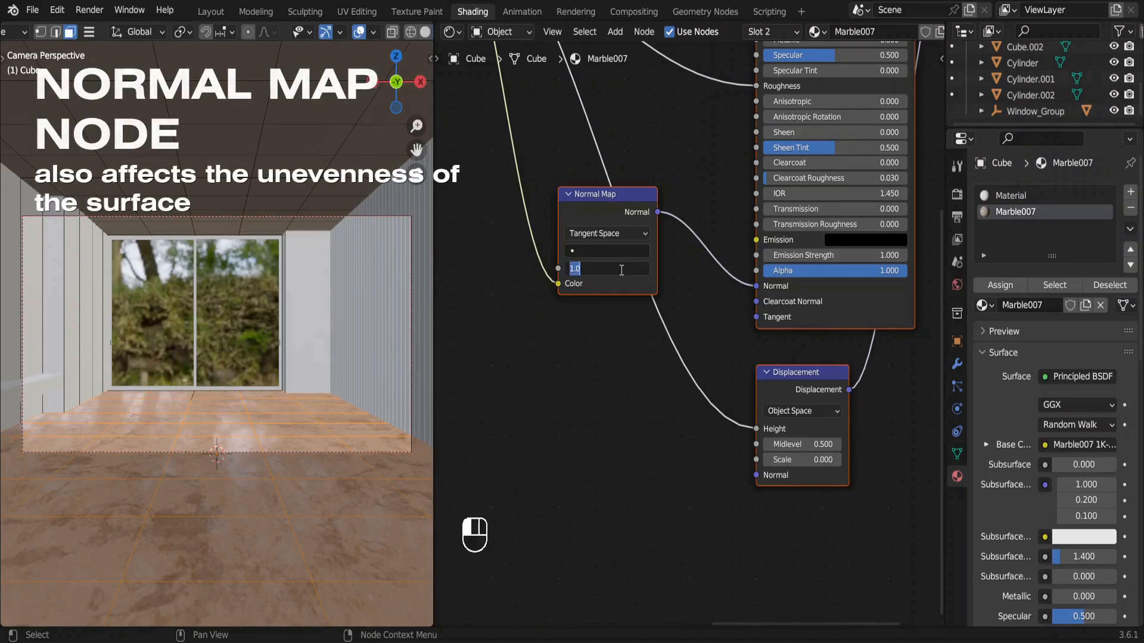
type("0.1")
key("Return")
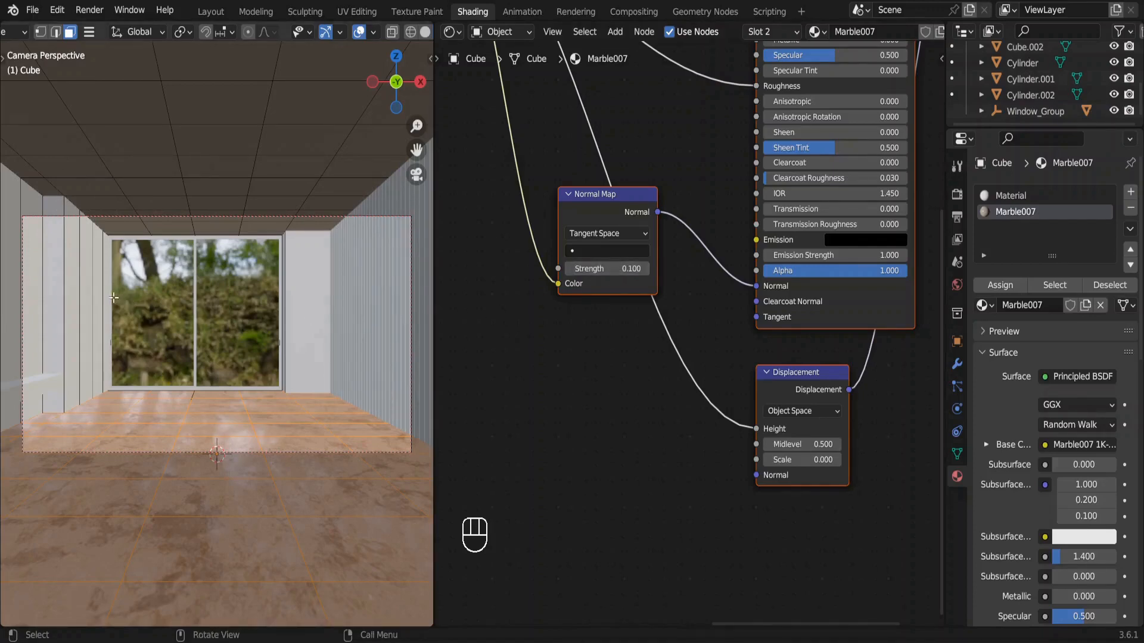
Select the panel faces of the room's side wall behind the long ledge, up to the window.
left_click_drag(109, 296, 30, 281)
left_click_drag(194, 239, 134, 265, "shift")
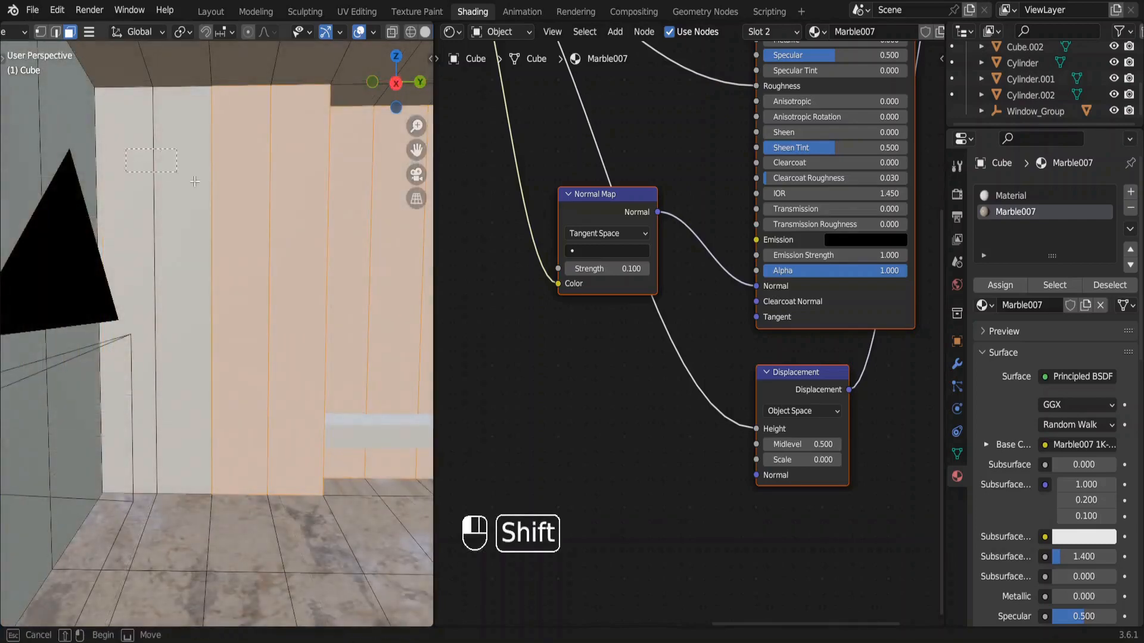
middle_click_drag(331, 199, 298, 206, "shift")
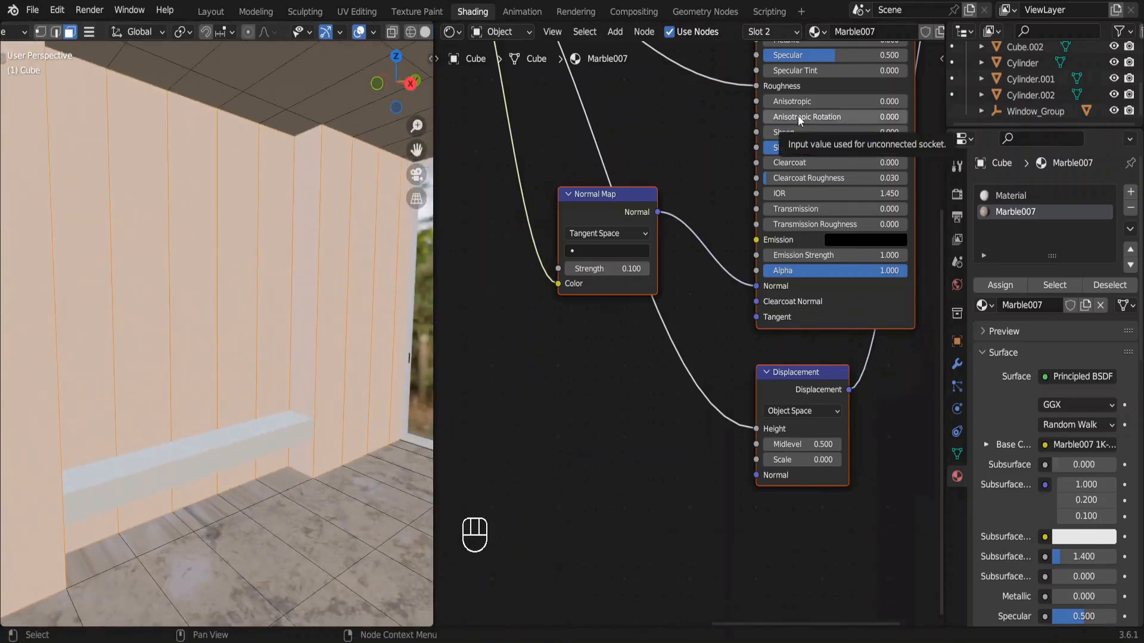
Choose Plaster004 from the Easy PBR library's online Plaster category.
key("n")
left_click(856, 97)
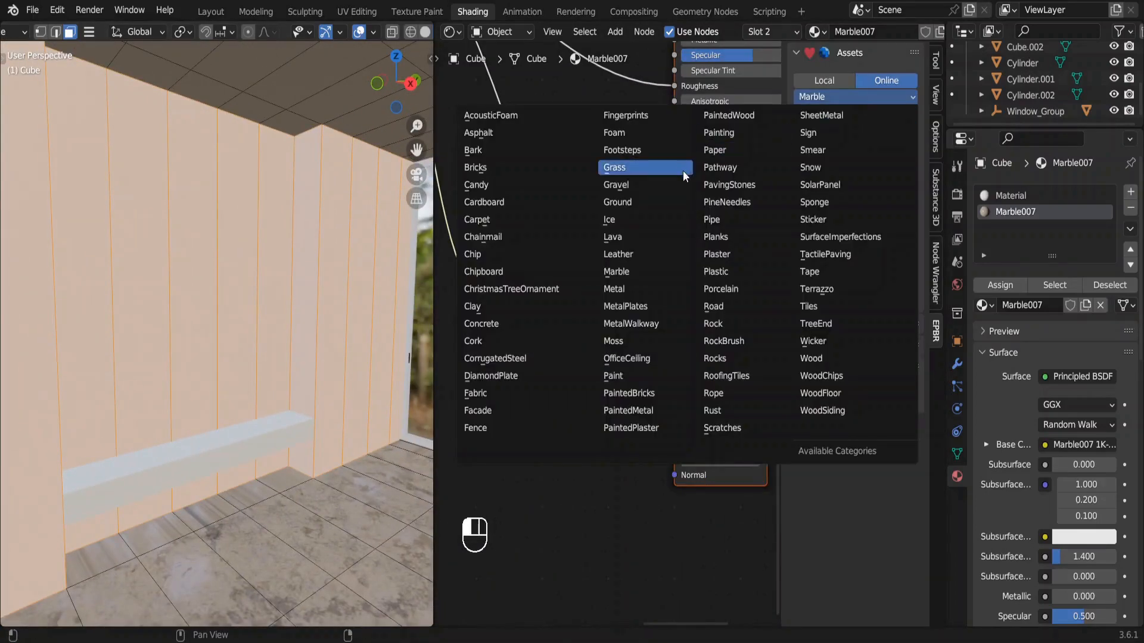
left_click(718, 253)
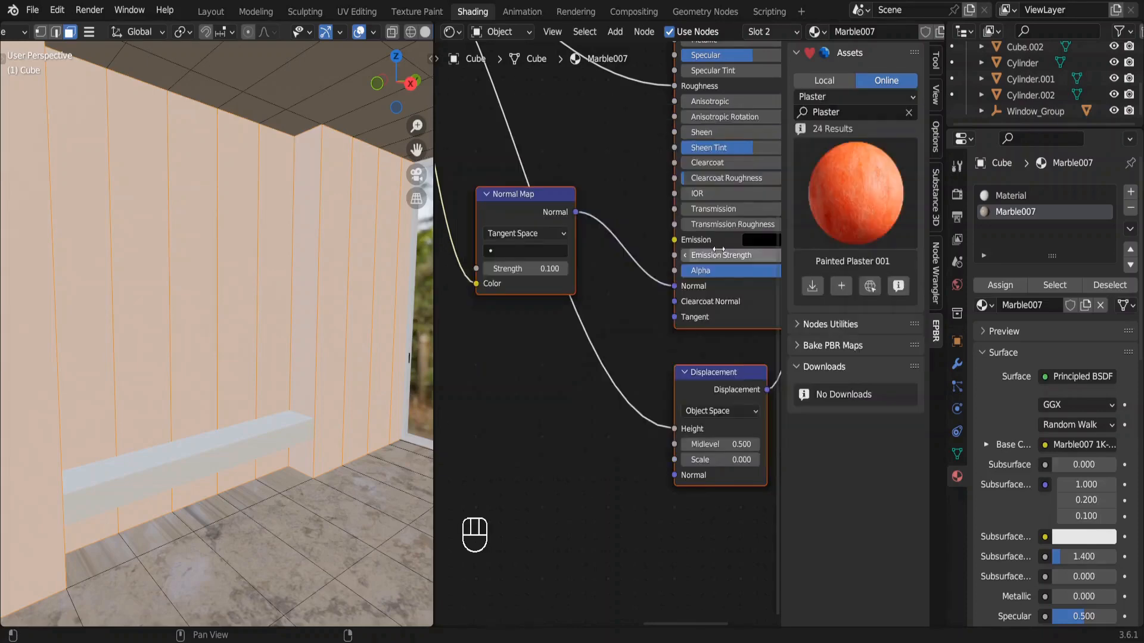
left_click(845, 175)
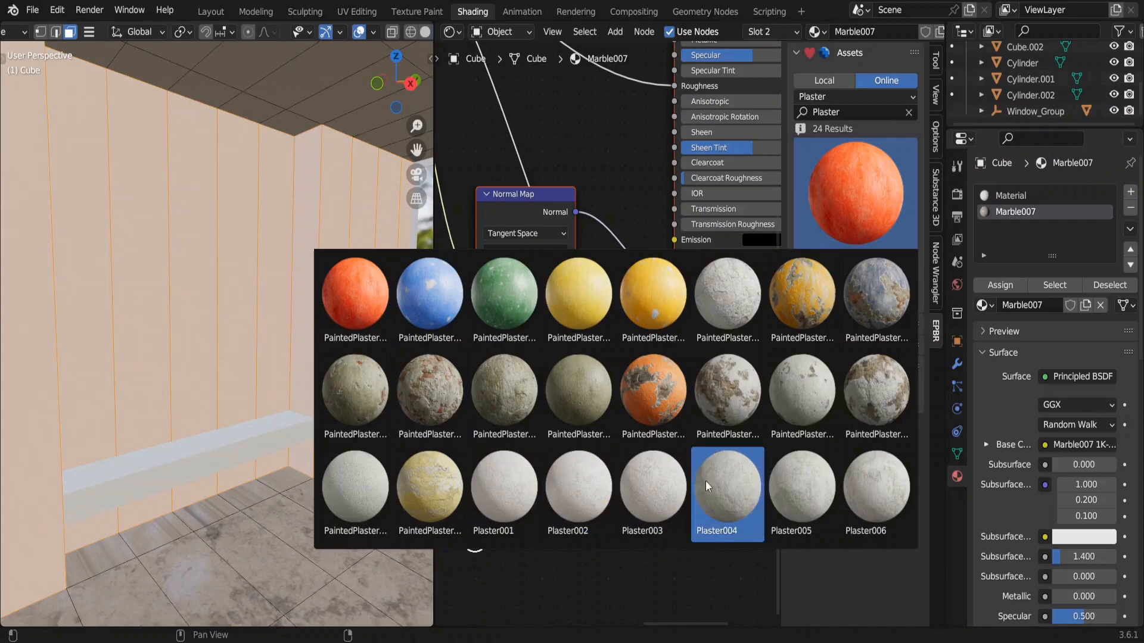
left_click(720, 487)
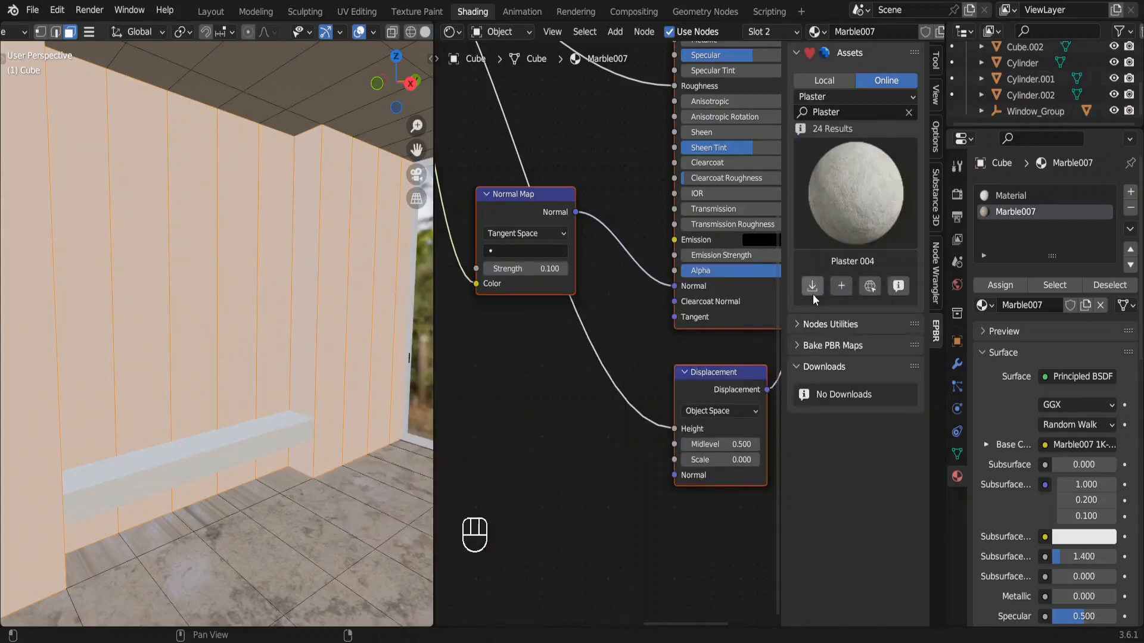
Add the Plaster 004 shader to the cube as a 2K-JPG material and assign it to the selected wall faces.
left_click(840, 287)
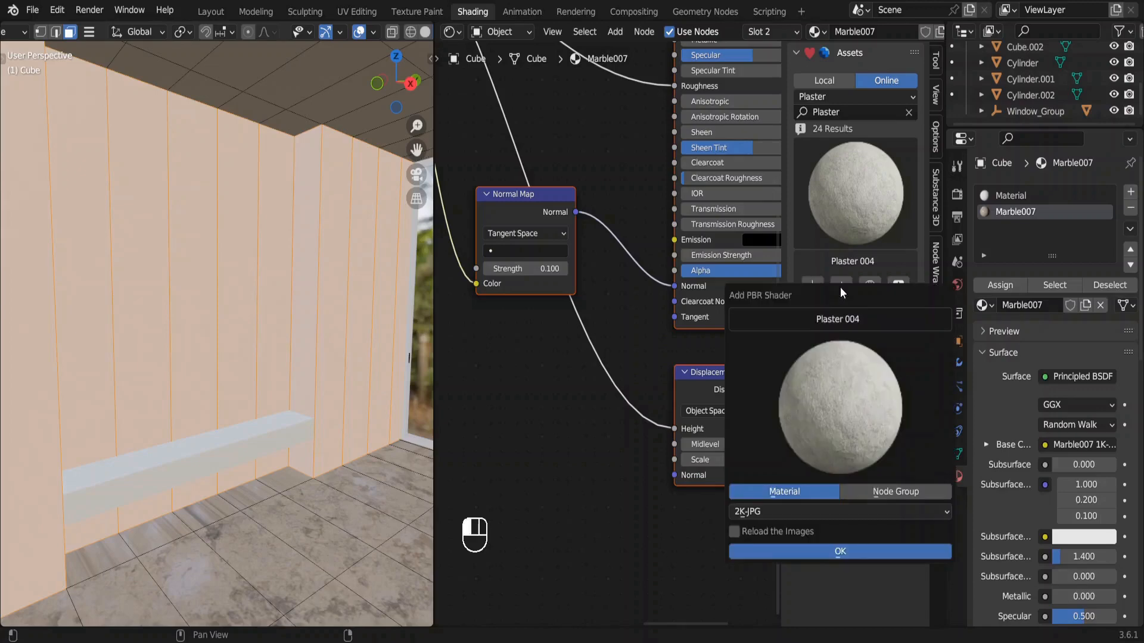
left_click(856, 550)
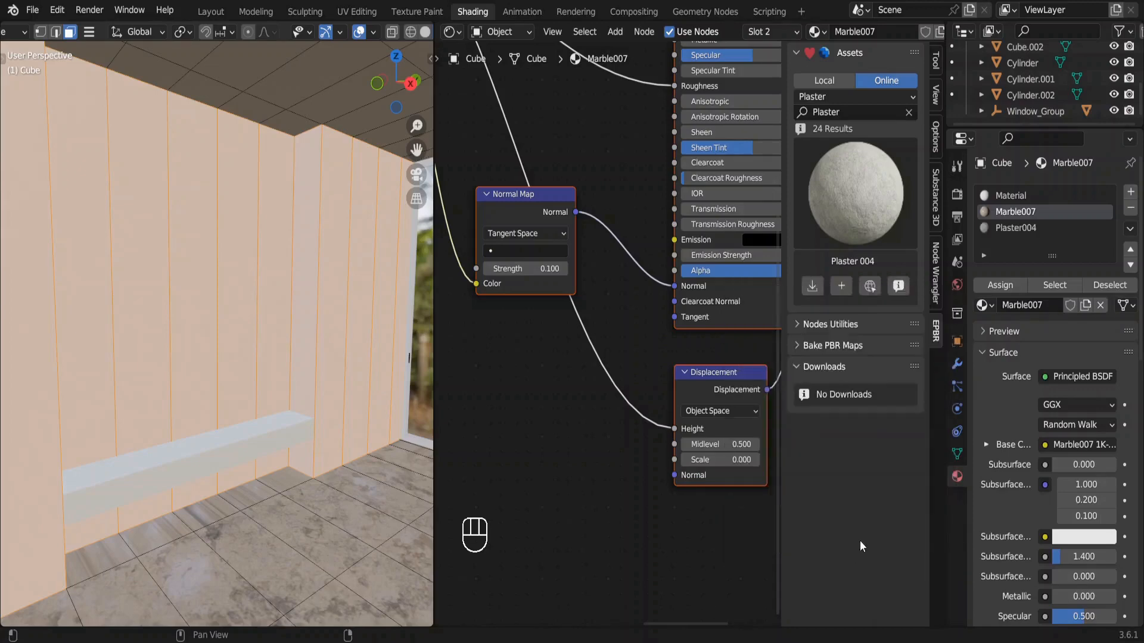
left_click(1025, 227)
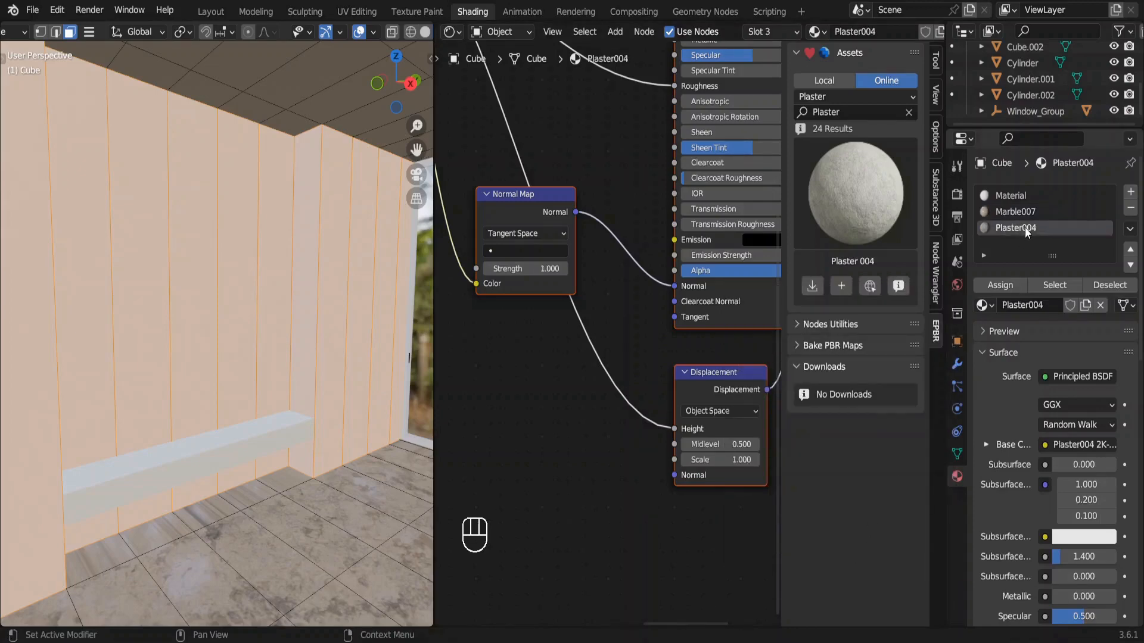
left_click(1000, 285)
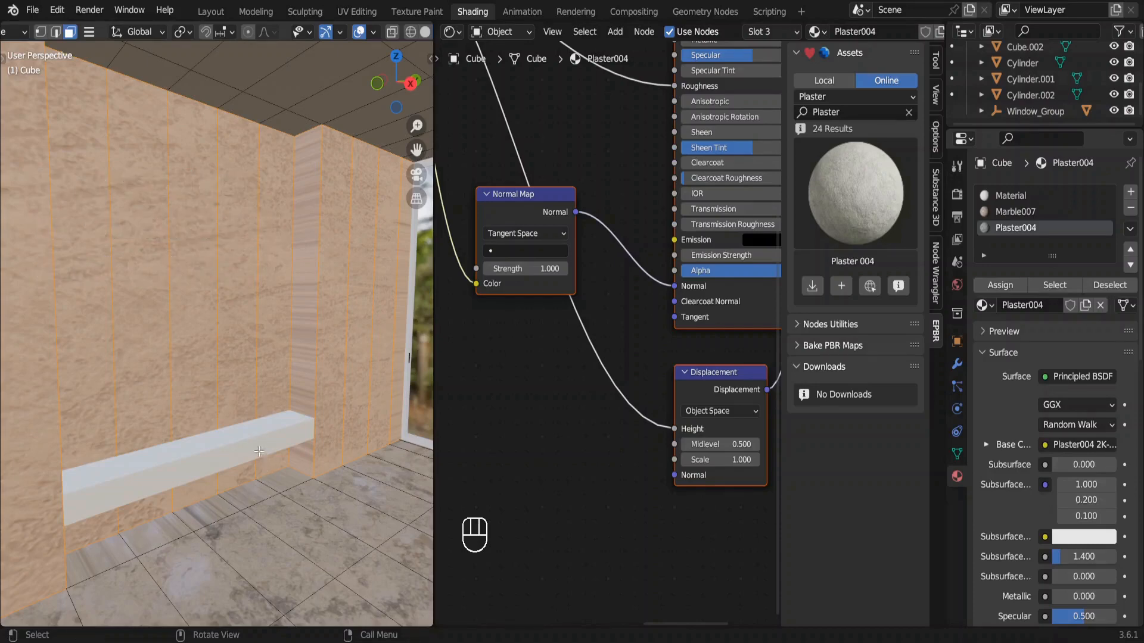
Unwrap all faces of the room cube with Smart UV Project at a 66° angle limit and scaled margin method.
key("a")
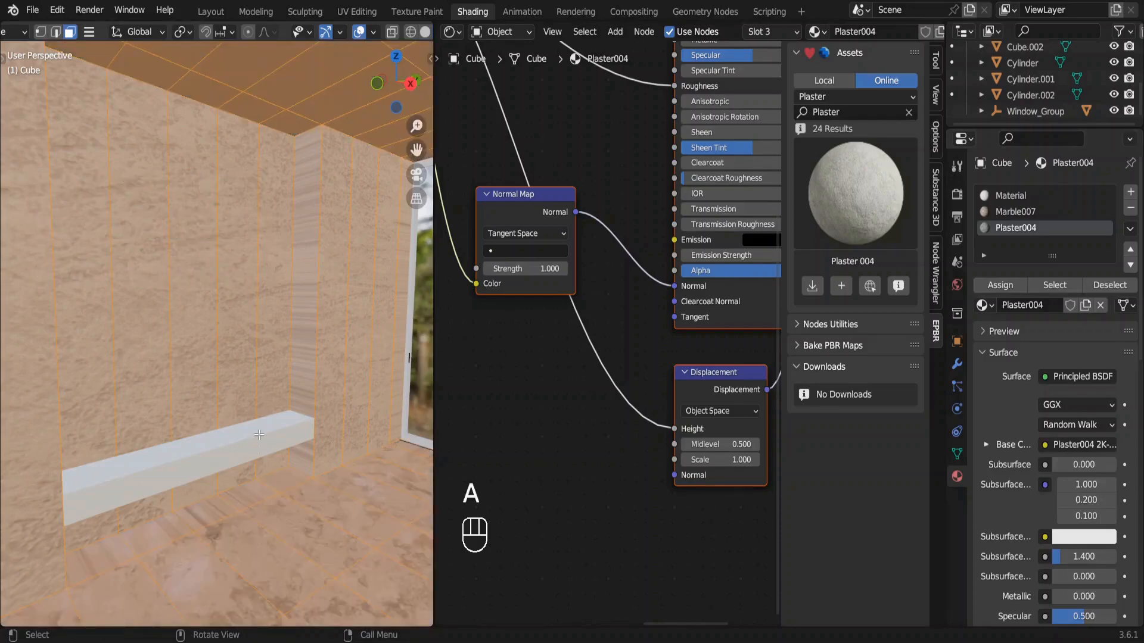
key("u")
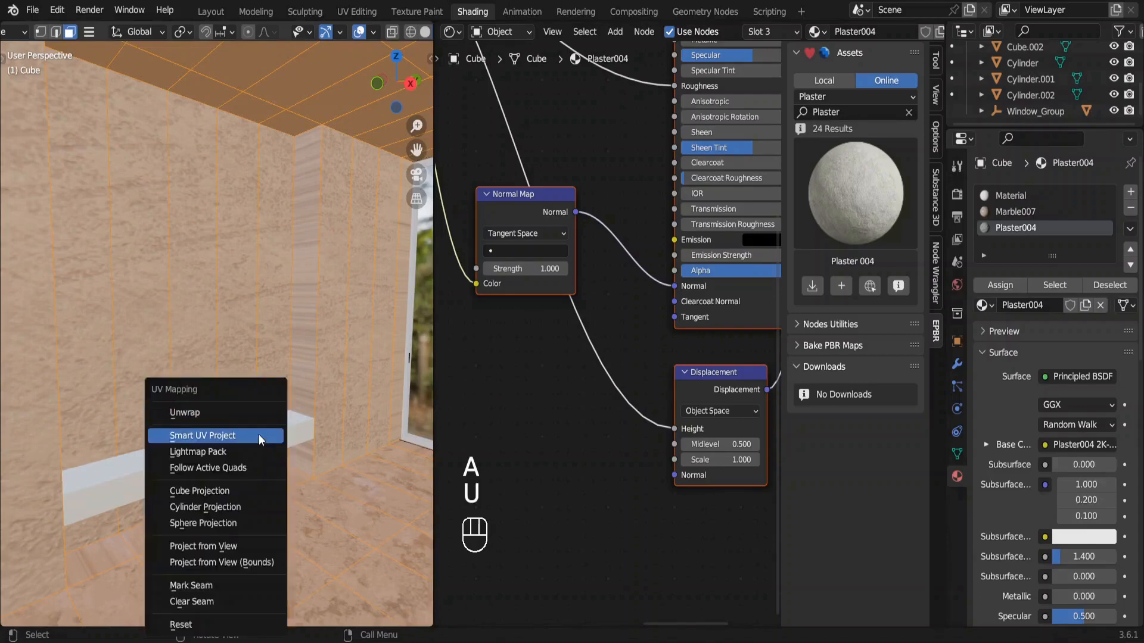
left_click(259, 434)
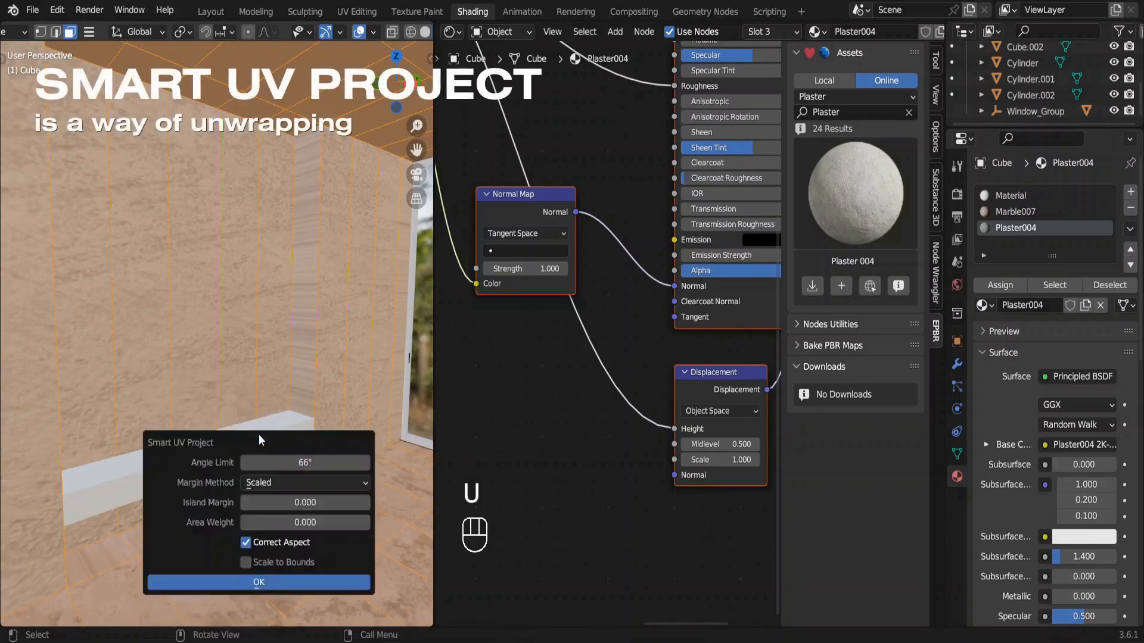
left_click(277, 583)
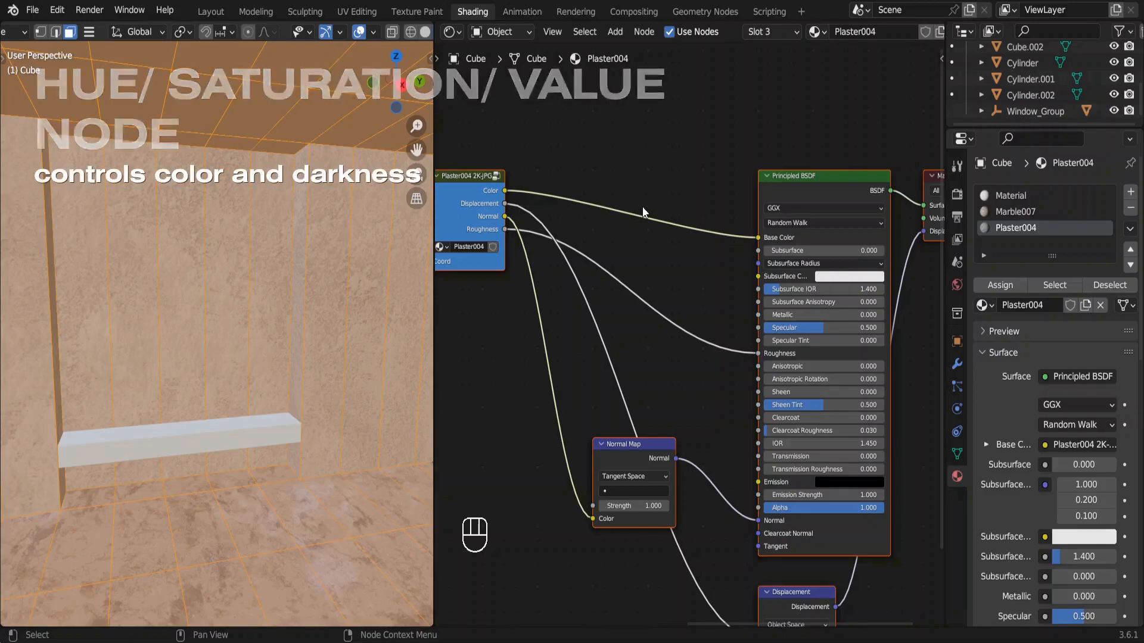
Insert a Hue/Saturation/Value node between the Plaster004 texture's color output and the shader's base color, with Value set to 0.4.
key("shift+a")
mouse_move(639, 240)
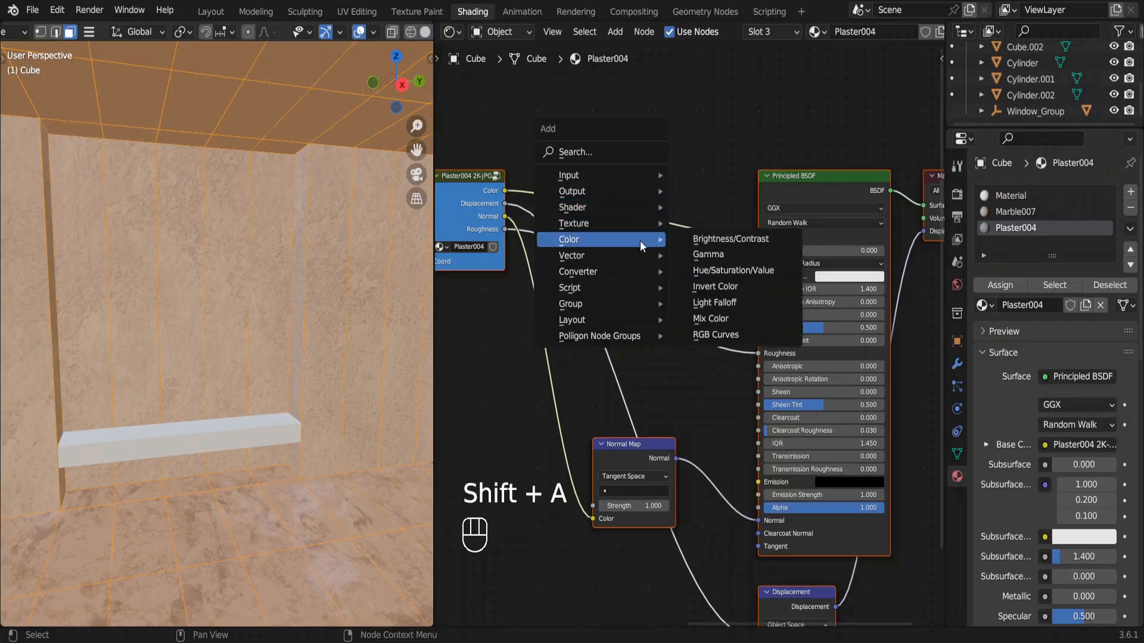
left_click(714, 273)
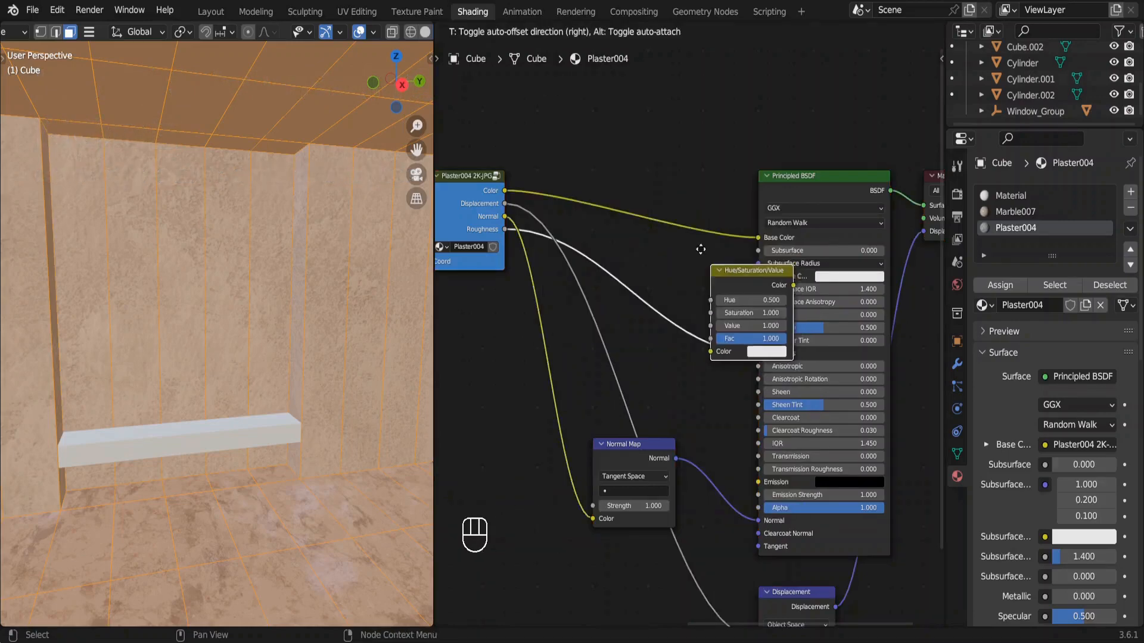
left_click(645, 168)
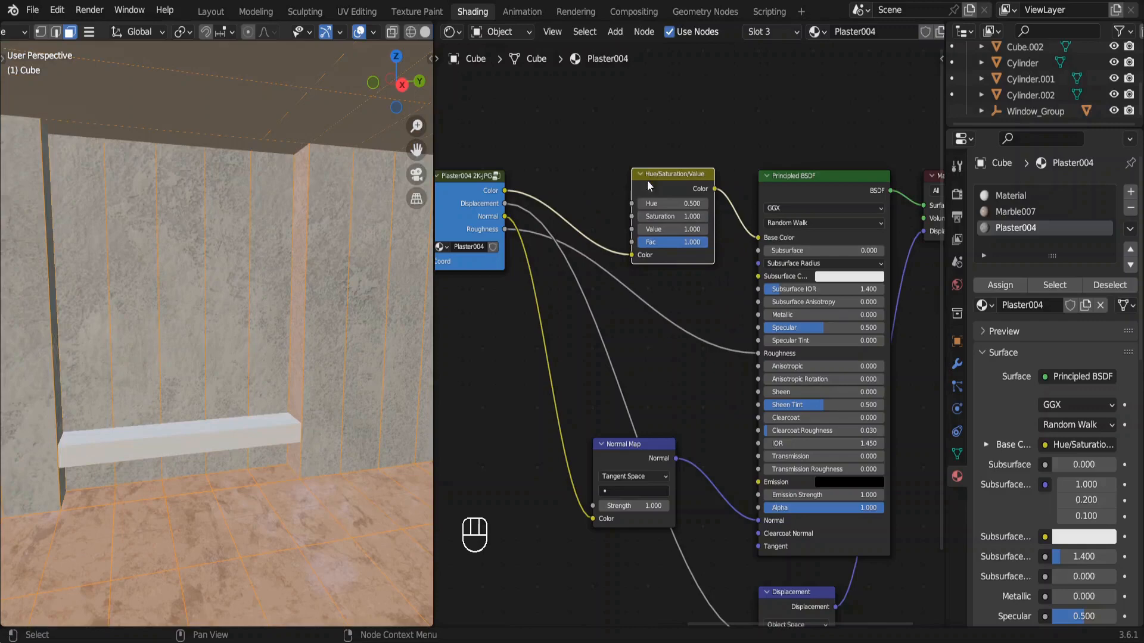
double_click(676, 229)
type(".4")
key("Return")
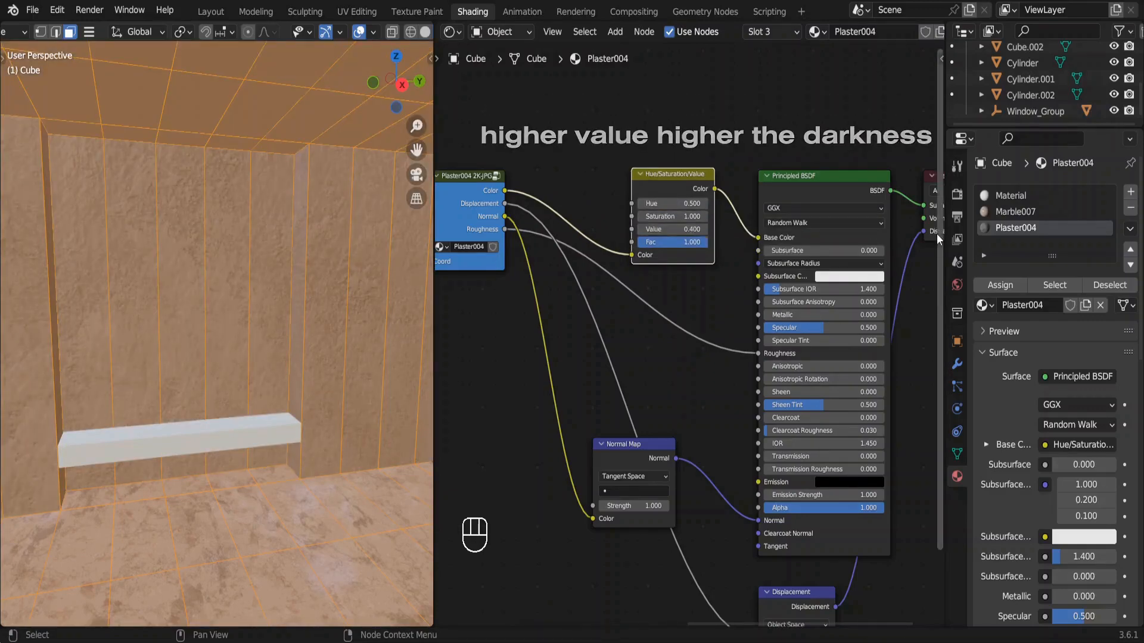
Add a fourth material slot to the room cube, load Plaster004 into it and make it an independent copy.
left_click(1130, 191)
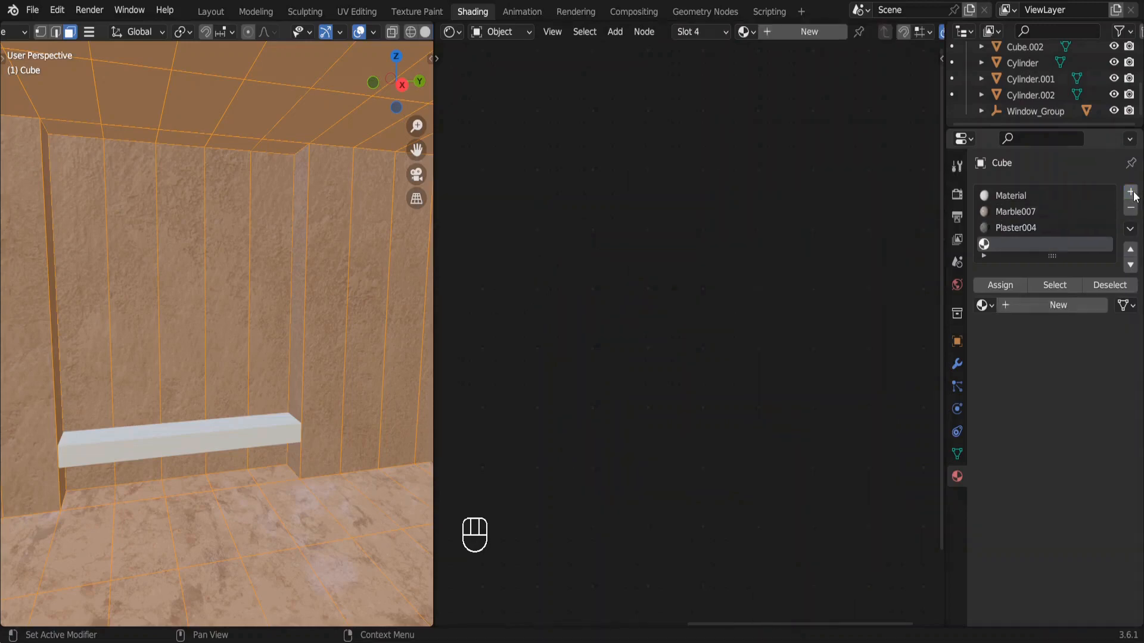
left_click(984, 305)
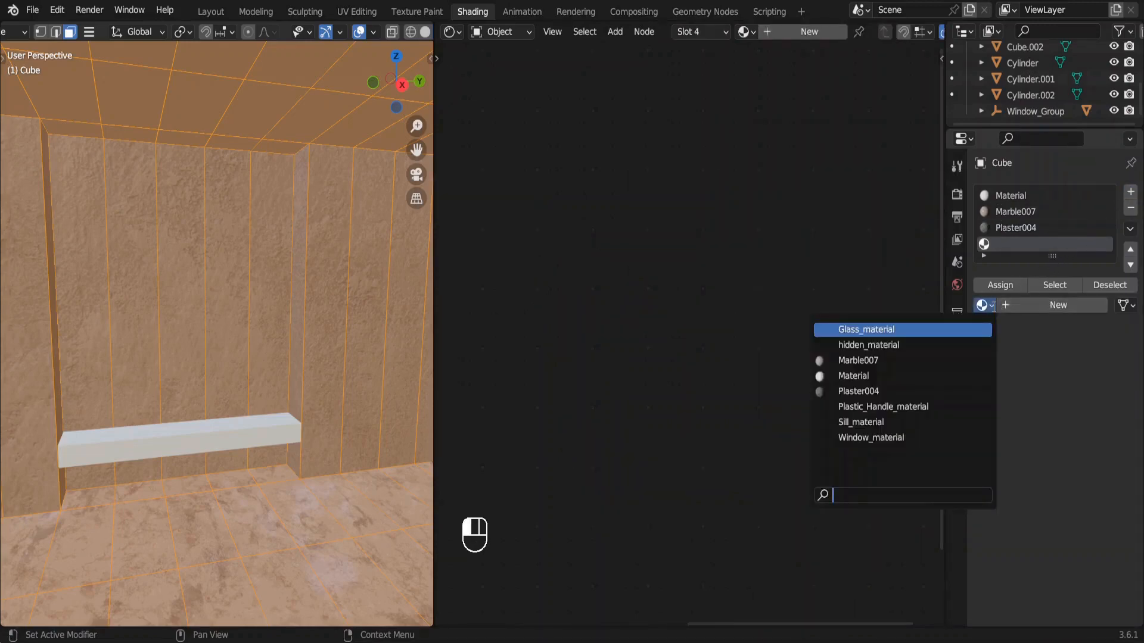
type("plaste")
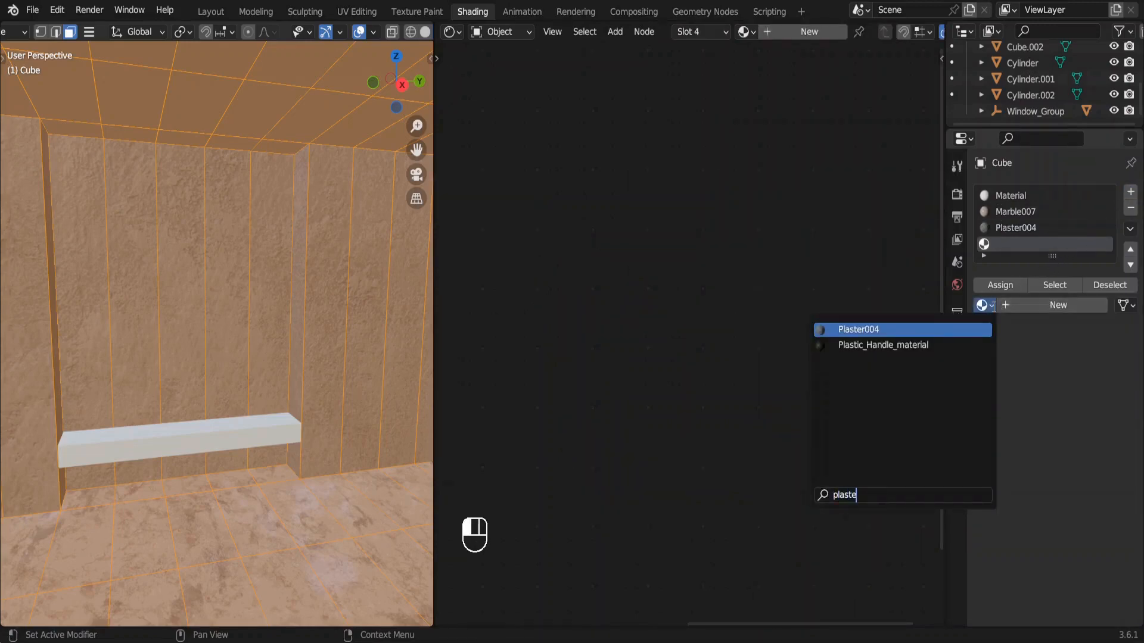
key("Return")
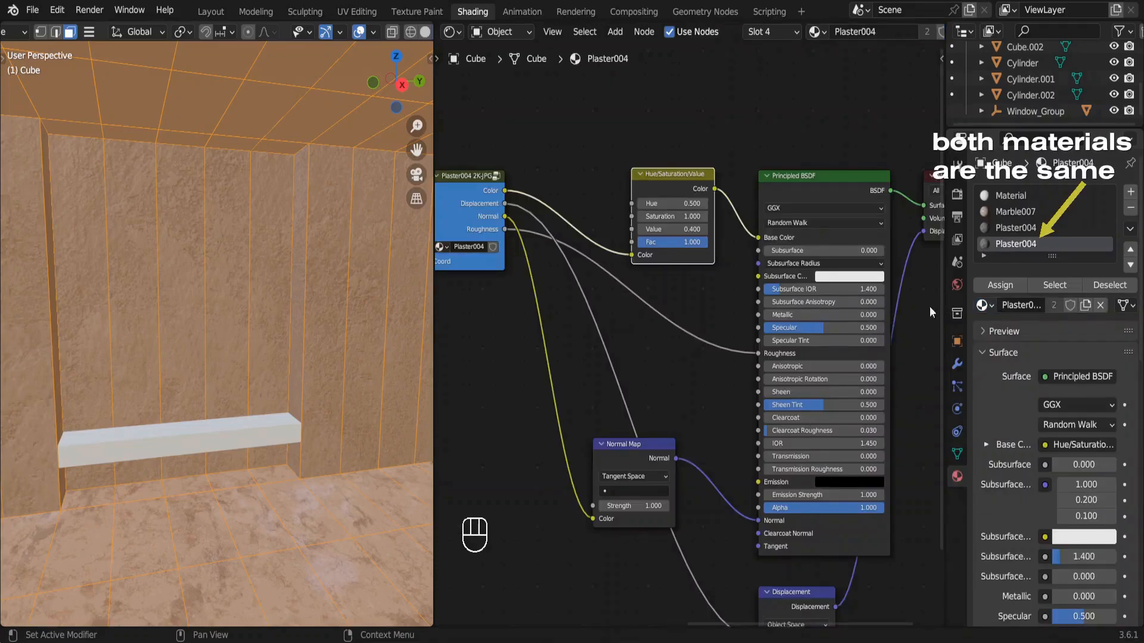
key("Tab")
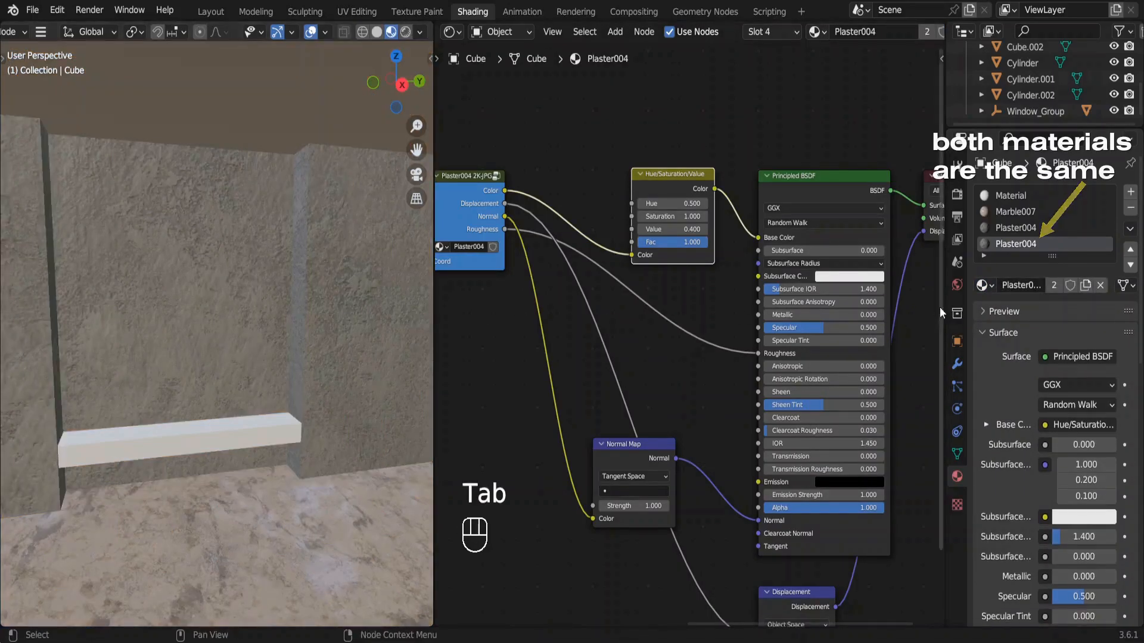
left_click(1051, 287)
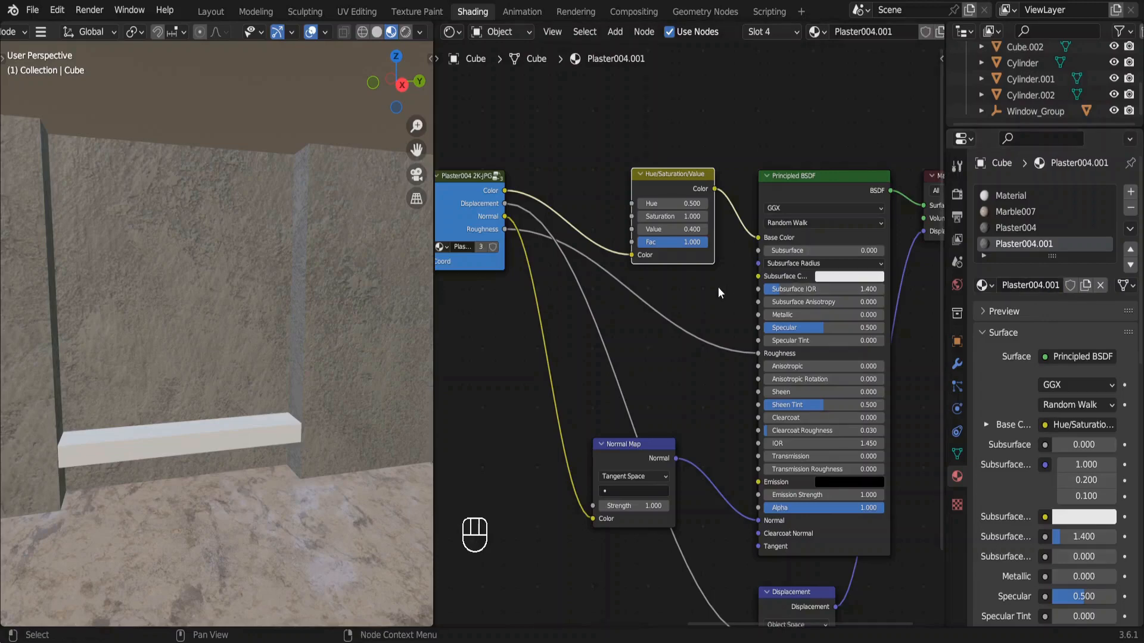
Set the Value of the copied plaster material's Hue/Saturation/Value node to 0.8.
left_click(685, 229)
type("0.8")
key("Return")
Assign the Plaster004.001 material to the wall panel faces on both sides of the recess behind the ledge.
key("Tab")
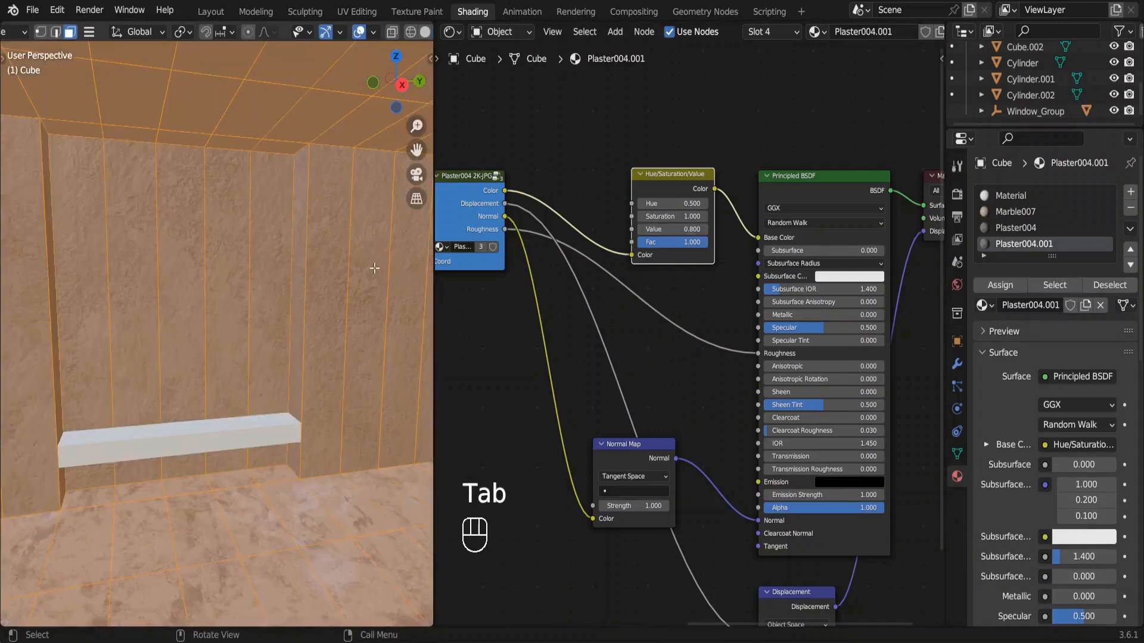
scroll(385, 288, "down", 3, "ctrl")
left_click_drag(393, 289, 277, 246)
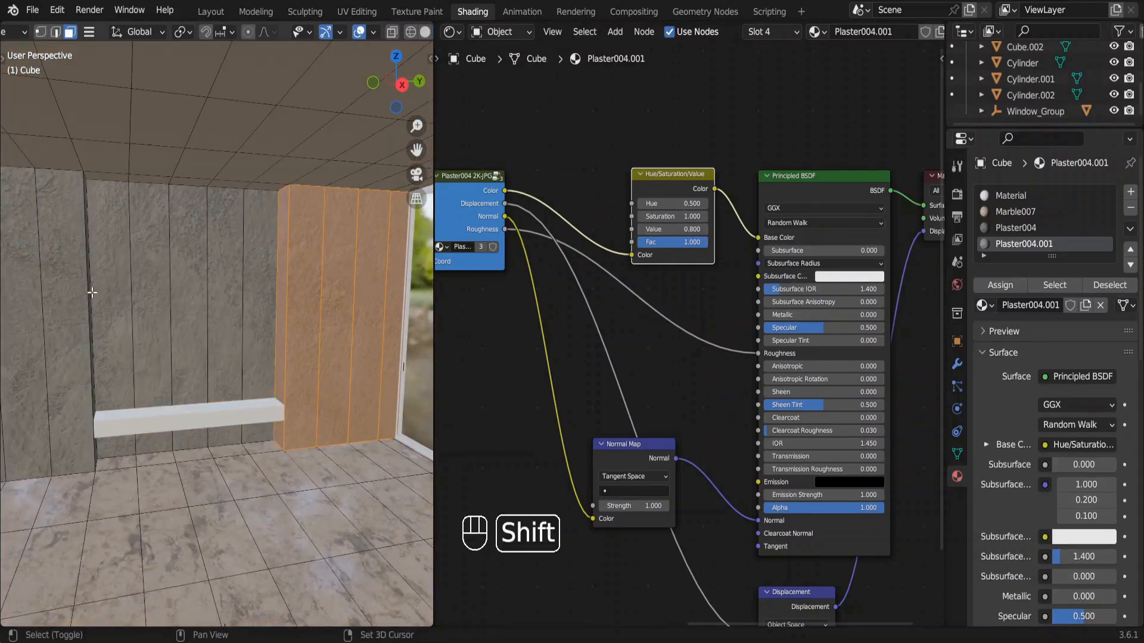
left_click_drag(89, 291, 32, 278, "shift")
middle_click_drag(41, 265, 88, 251)
left_click(88, 251, "shift")
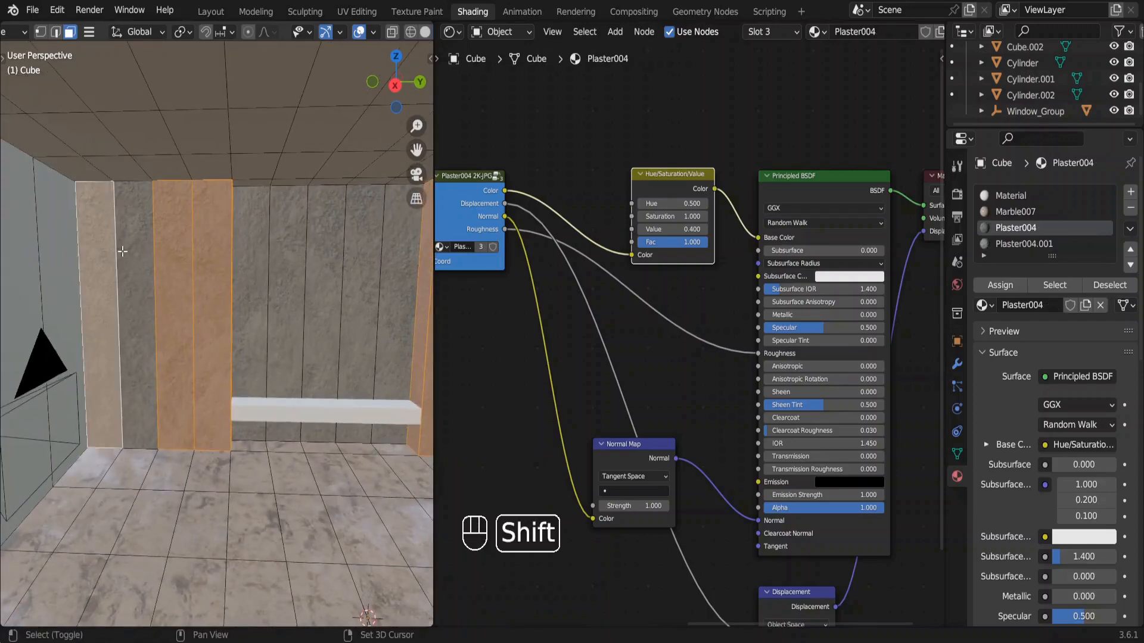
left_click(135, 252, "shift")
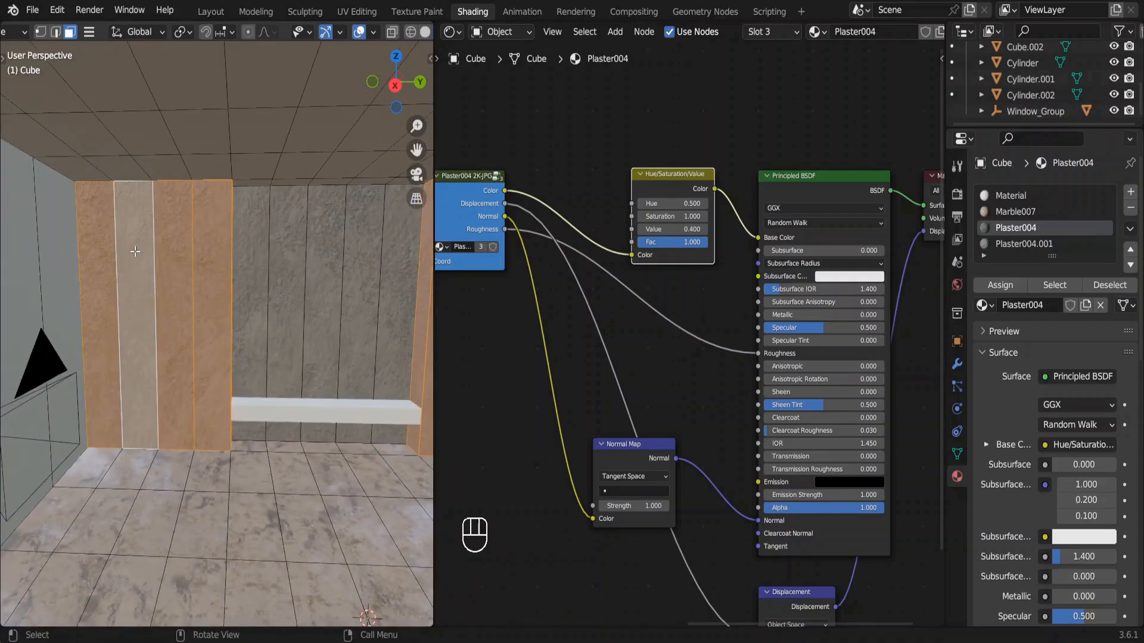
left_click(1024, 244)
left_click(992, 286)
key("Tab")
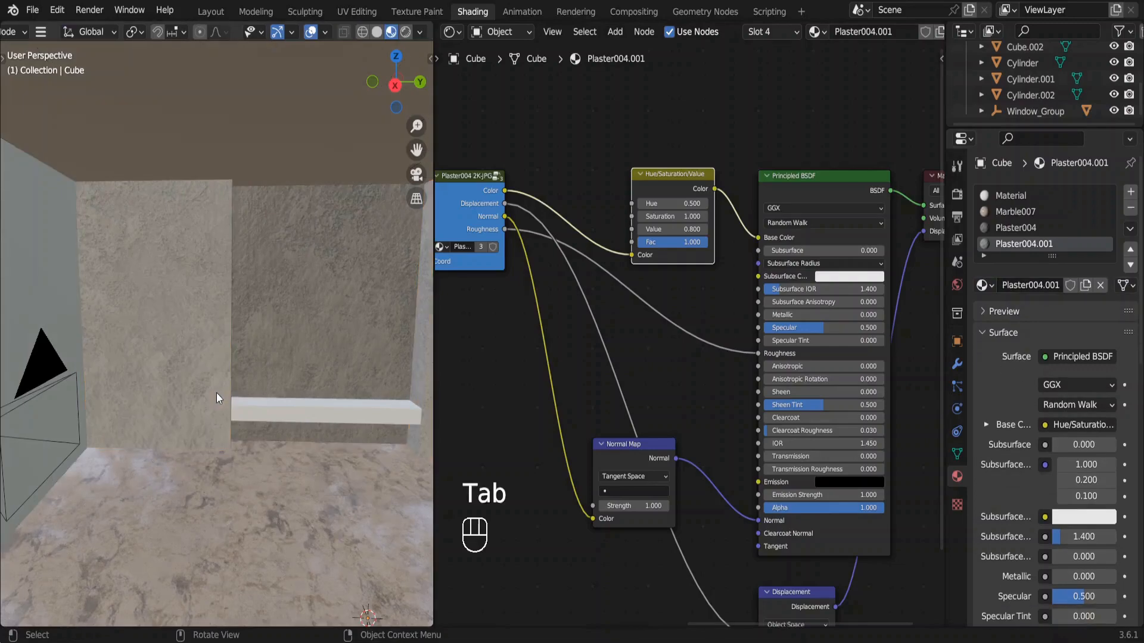
Give the long ledge in the wall recess the existing Marble007 material.
middle_click_drag(216, 392, 82, 411, "shift")
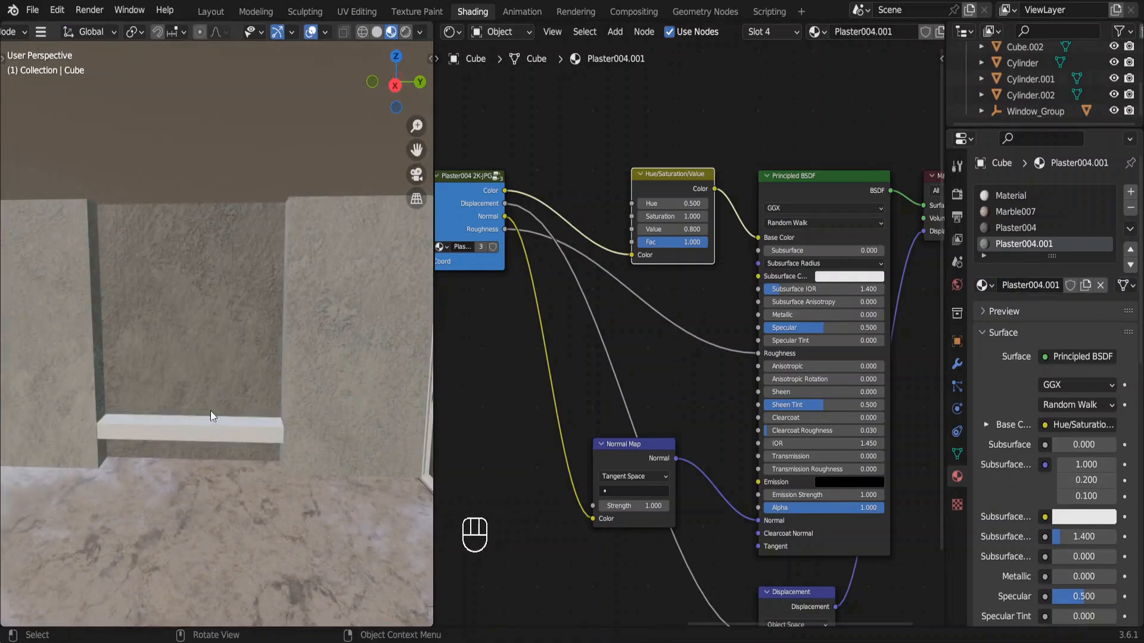
left_click(207, 444)
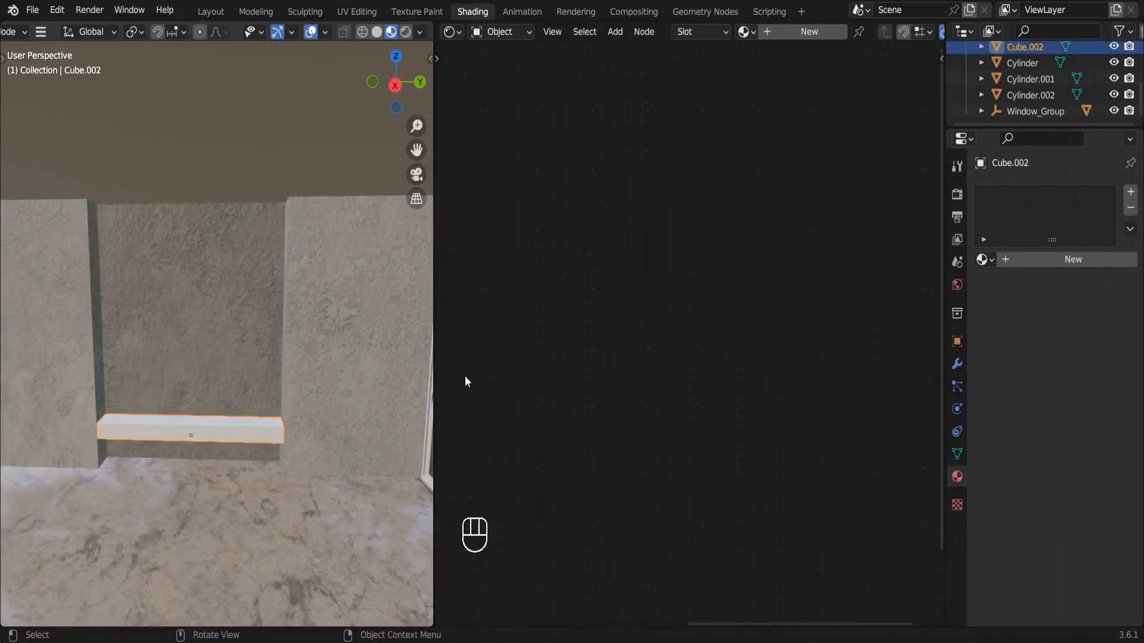
left_click(986, 259)
type("mar")
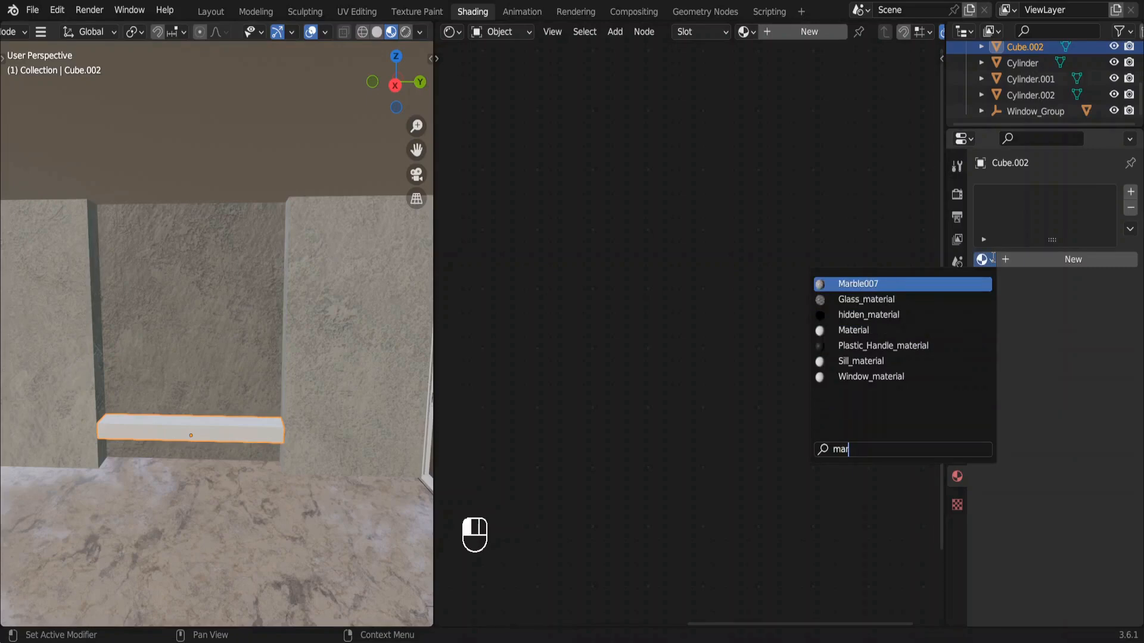
type("b")
key("Return")
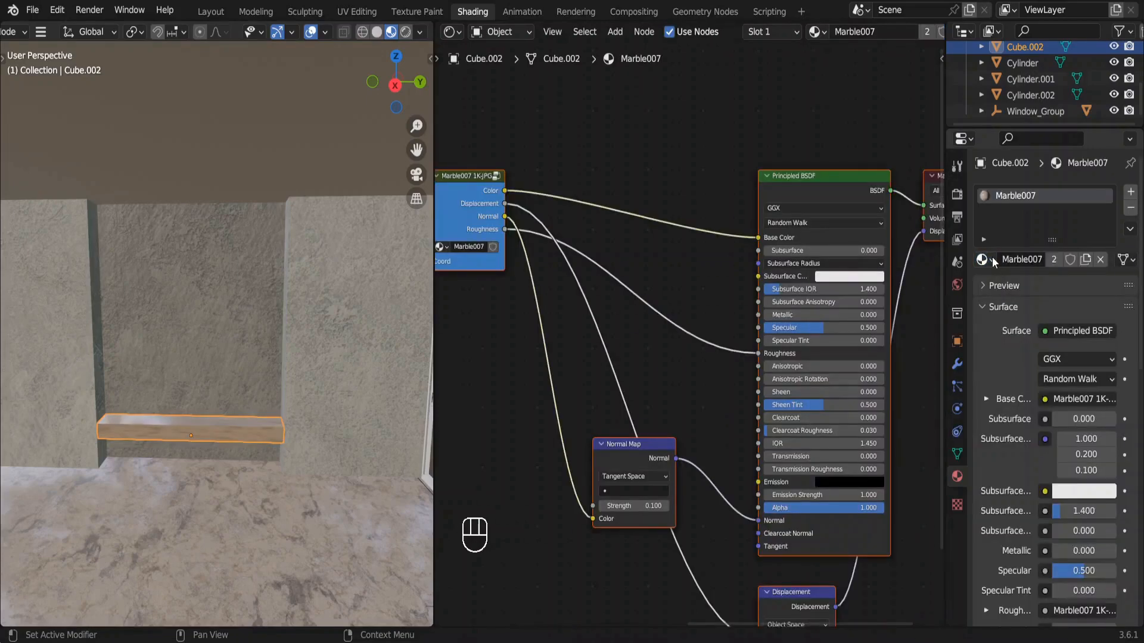
Apply the ledge's transform and unwrap its faces with Smart UV Project.
middle_click_drag(178, 333, 196, 342)
key("ctrl+a")
left_click(195, 342)
key("Tab")
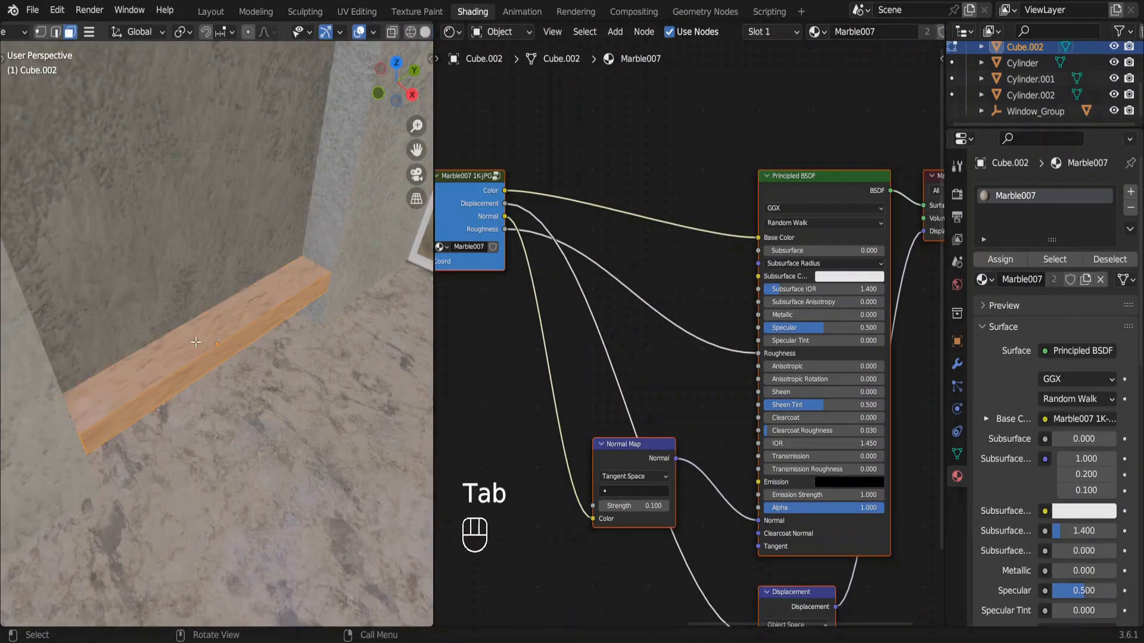
key("u")
left_click(195, 342)
key("Return")
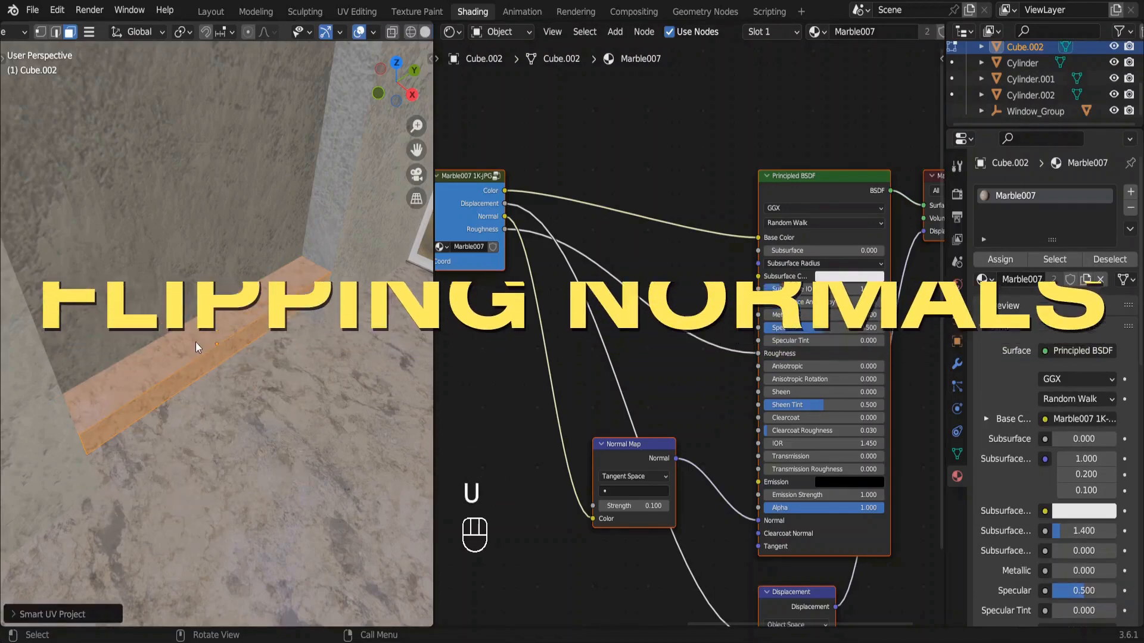
Leave the ledge's edit mode, select the room cube and turn on the Face Orientation overlay in the viewport.
middle_click_drag(196, 342, 152, 330)
scroll(151, 330, "left", 10, "shift")
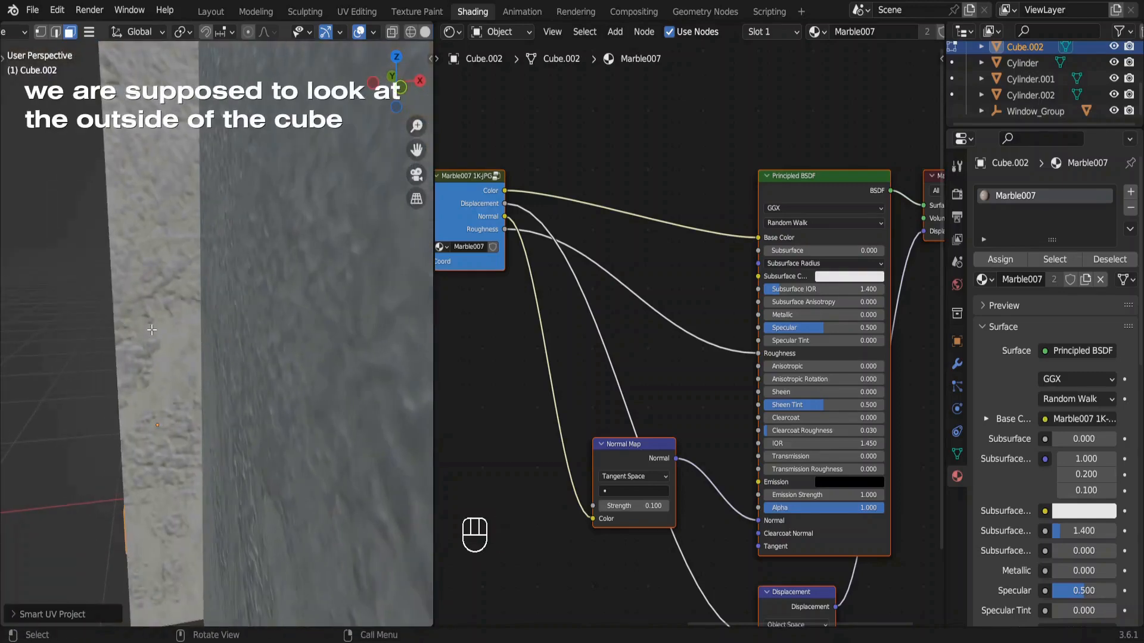
scroll(233, 269, "up", 5)
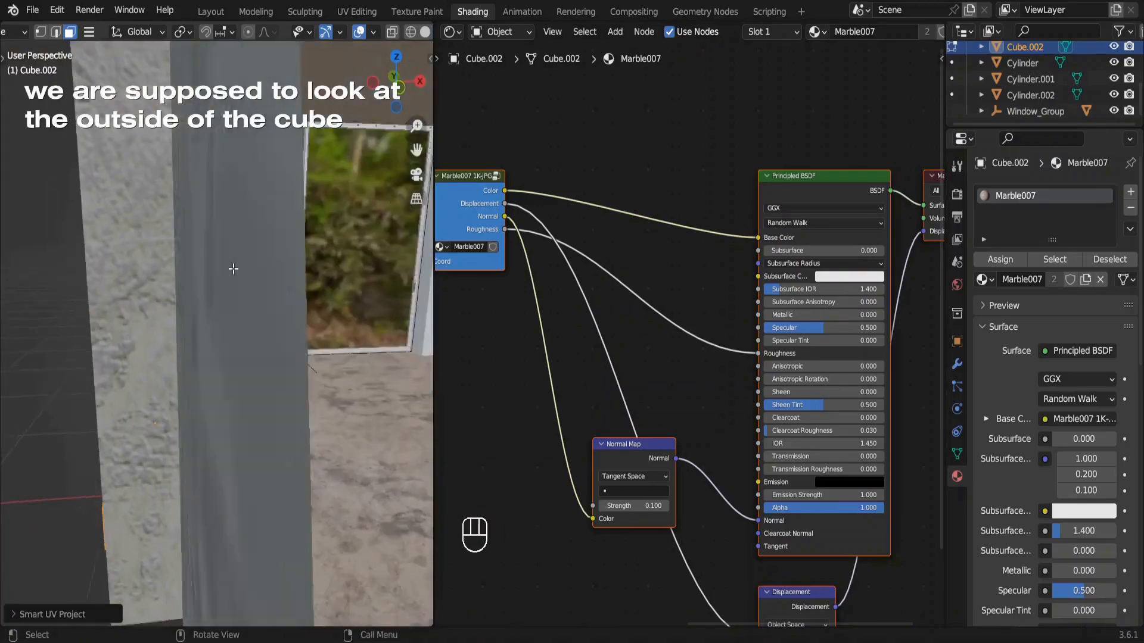
scroll(232, 269, "right", 5)
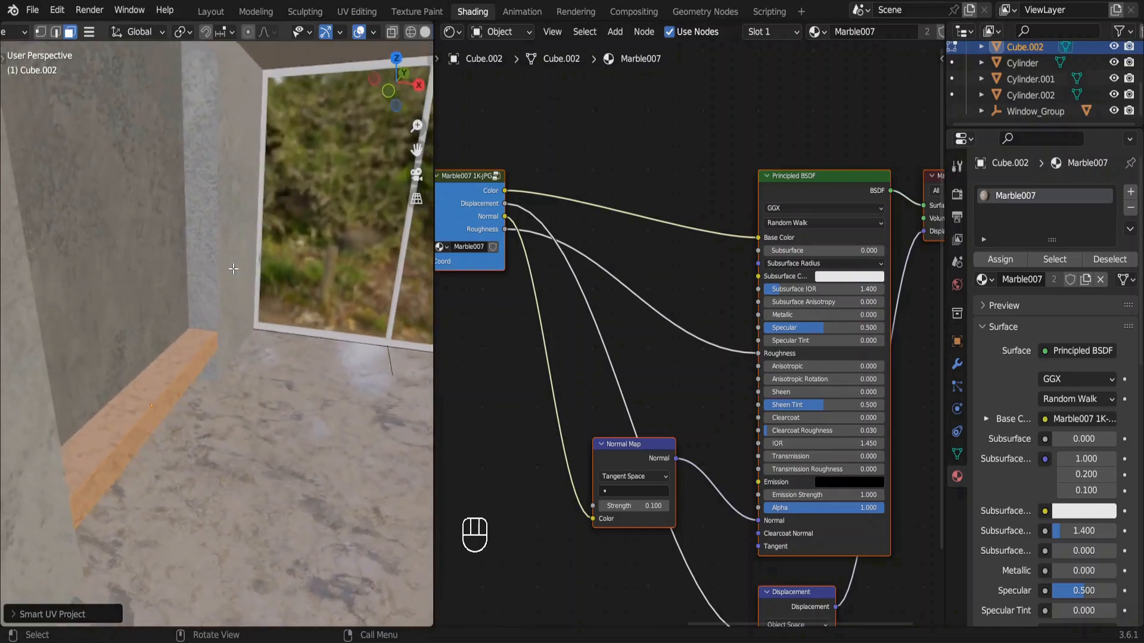
scroll(233, 269, "right", 3, "shift")
scroll(233, 269, "right", 2, "shift")
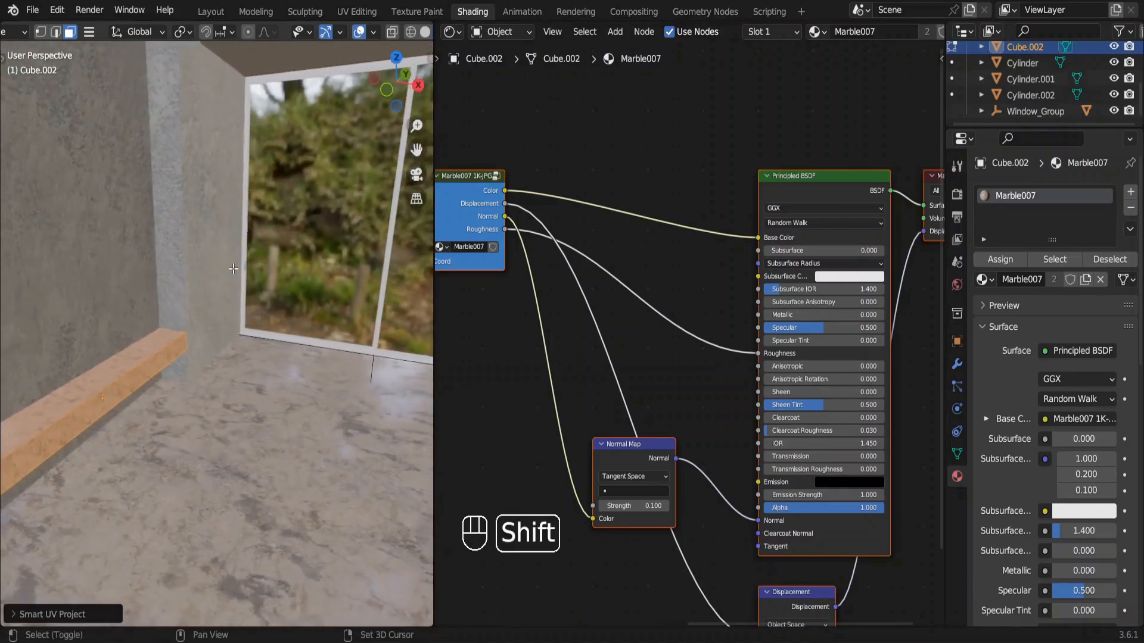
key("Tab")
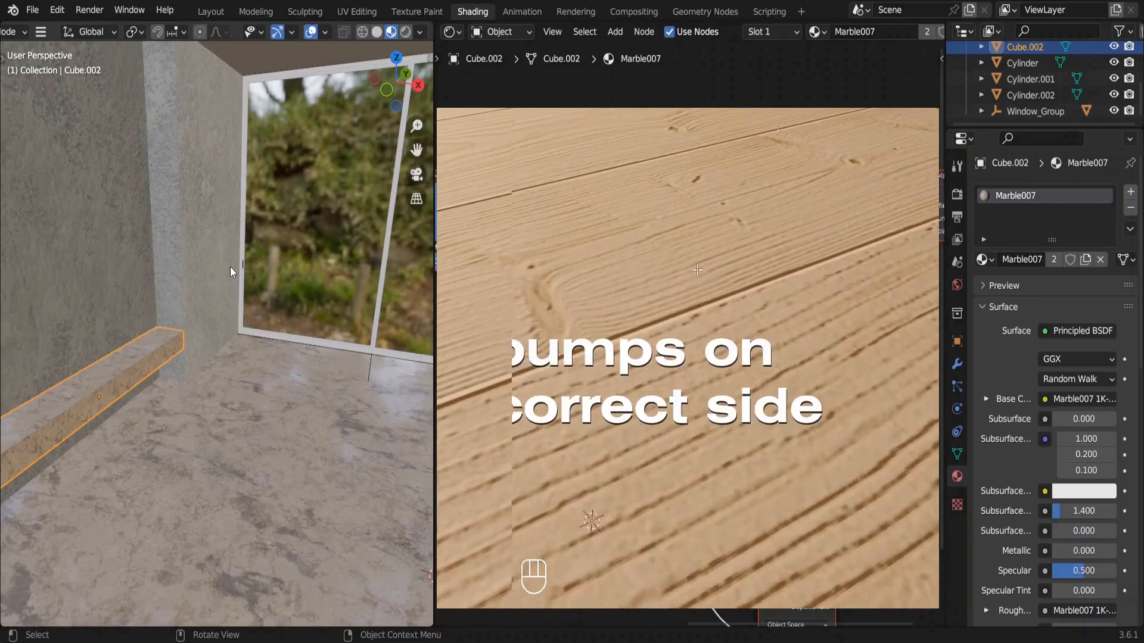
left_click(230, 267)
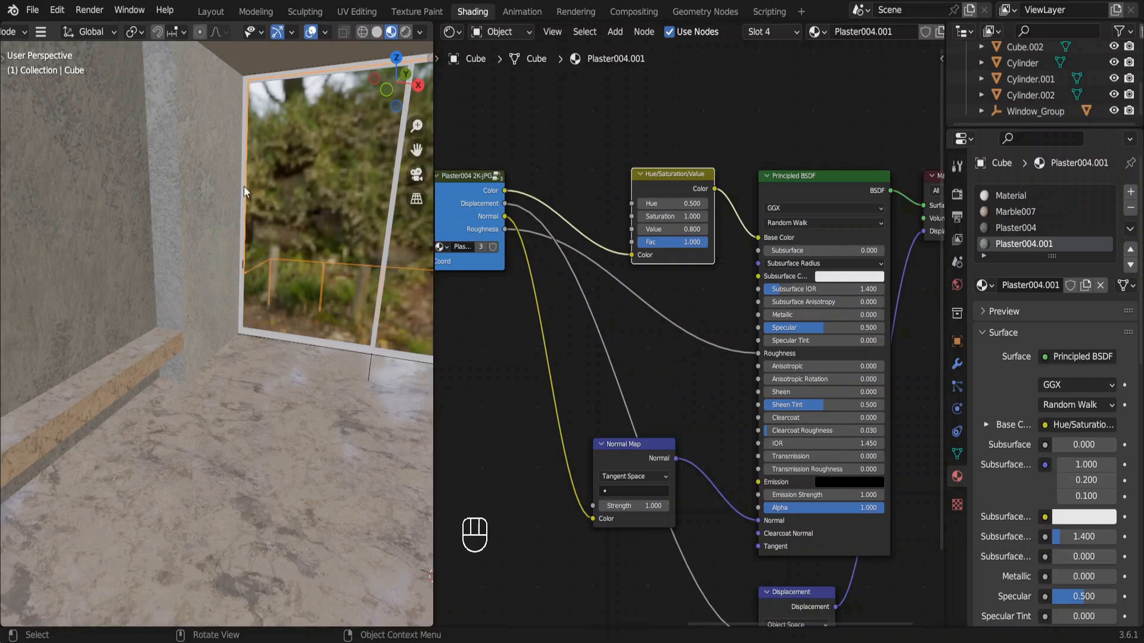
left_click(326, 32)
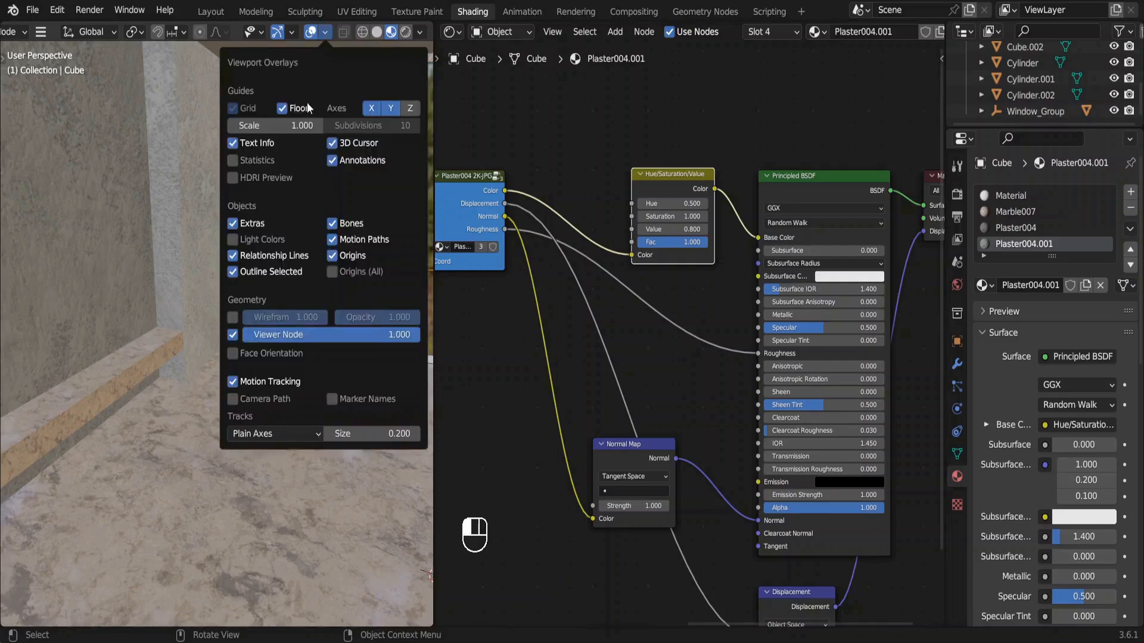
left_click(234, 354)
From the camera view, recalculate the normals of all faces of the room cube to the inside.
scroll(95, 363, "right", 8, "shift")
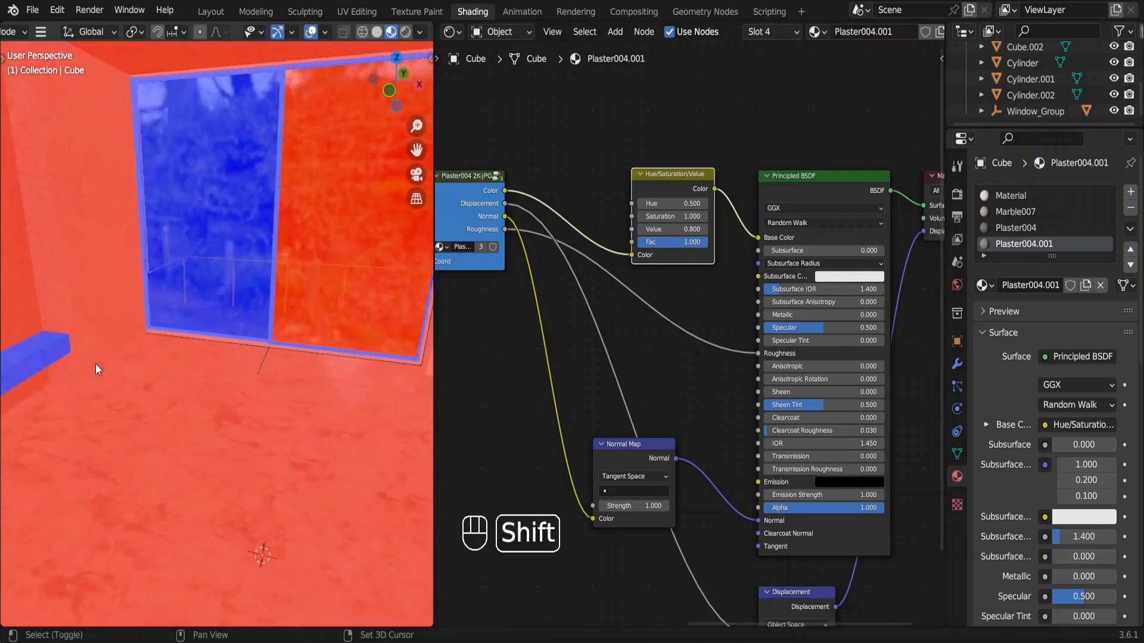
scroll(95, 364, "left", 3)
scroll(96, 364, "left", 8)
scroll(96, 363, "down", 10, "ctrl")
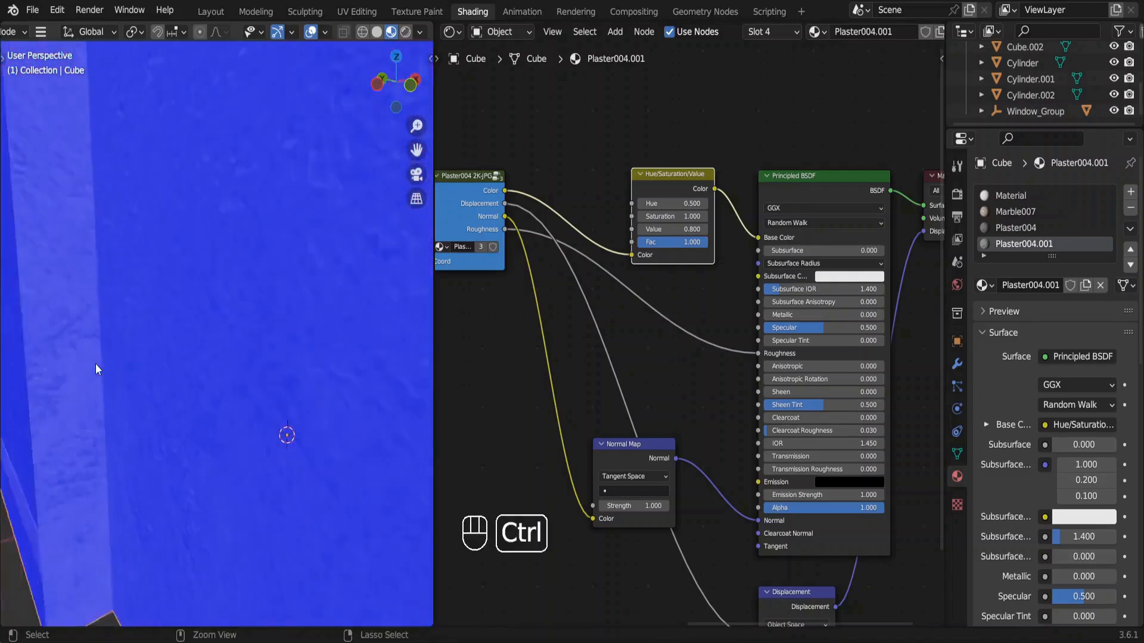
scroll(96, 363, "left", 15)
key("KP_0")
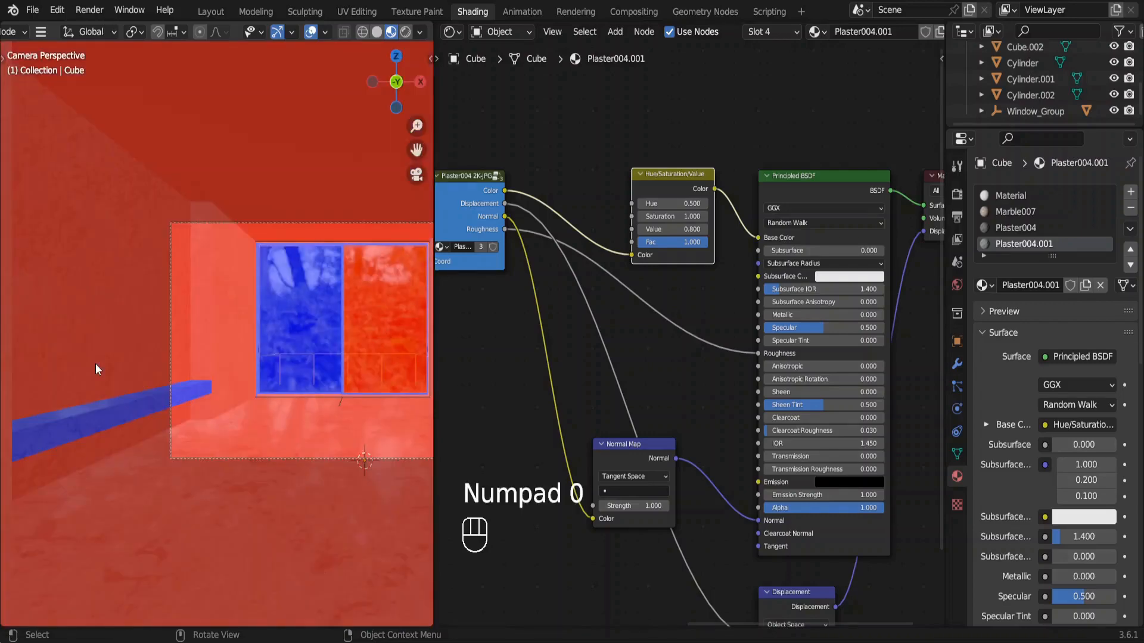
key("Tab")
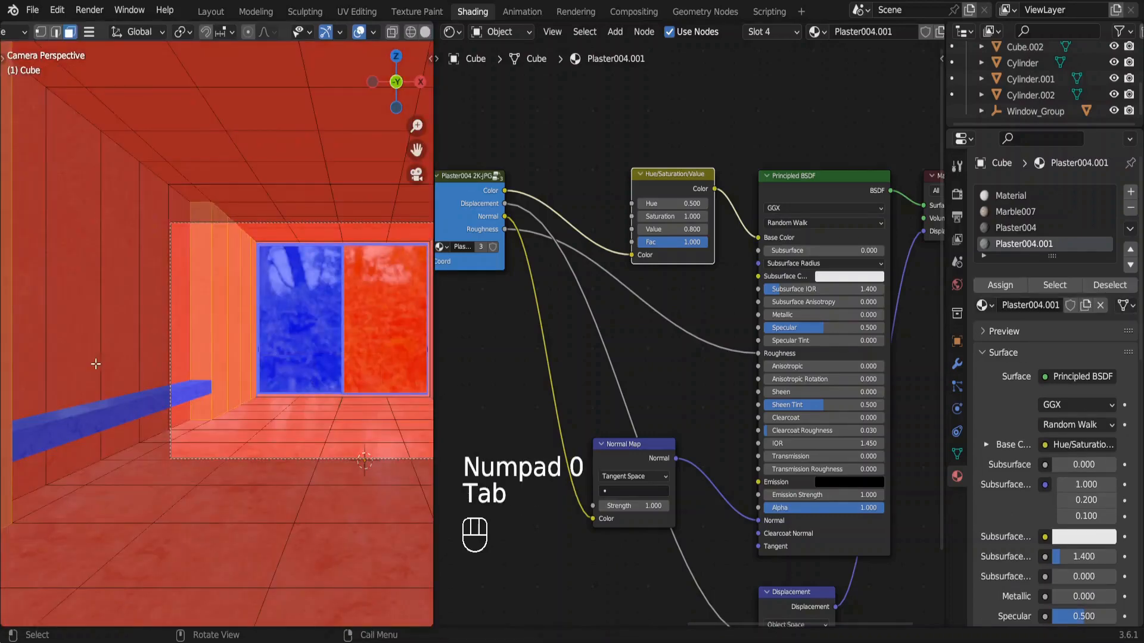
key("a")
key("alt")
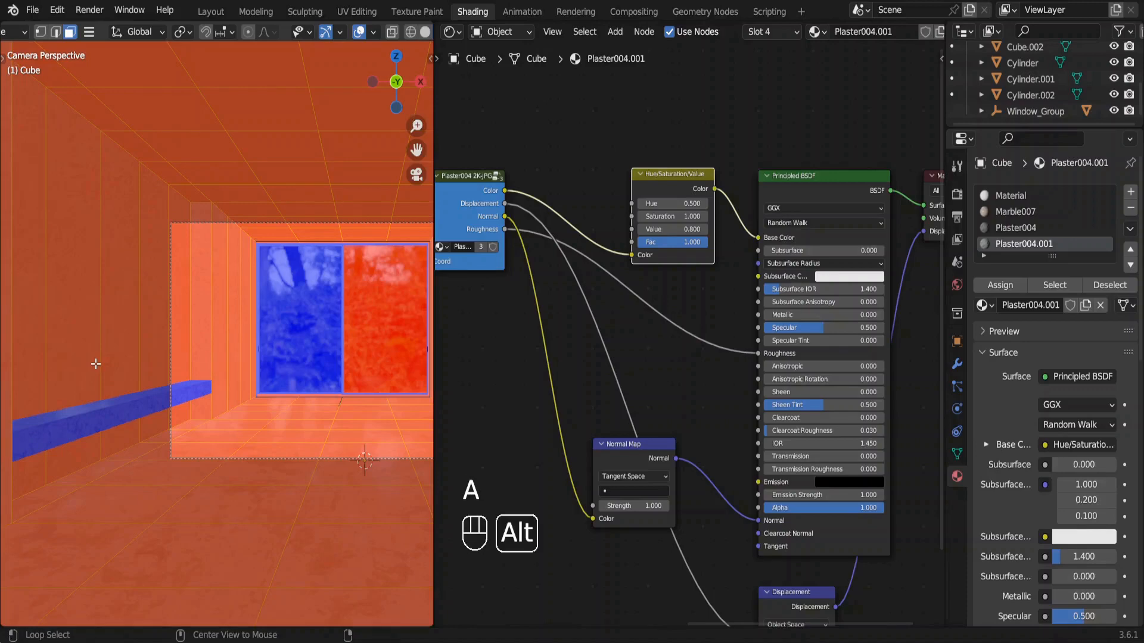
key("alt+n")
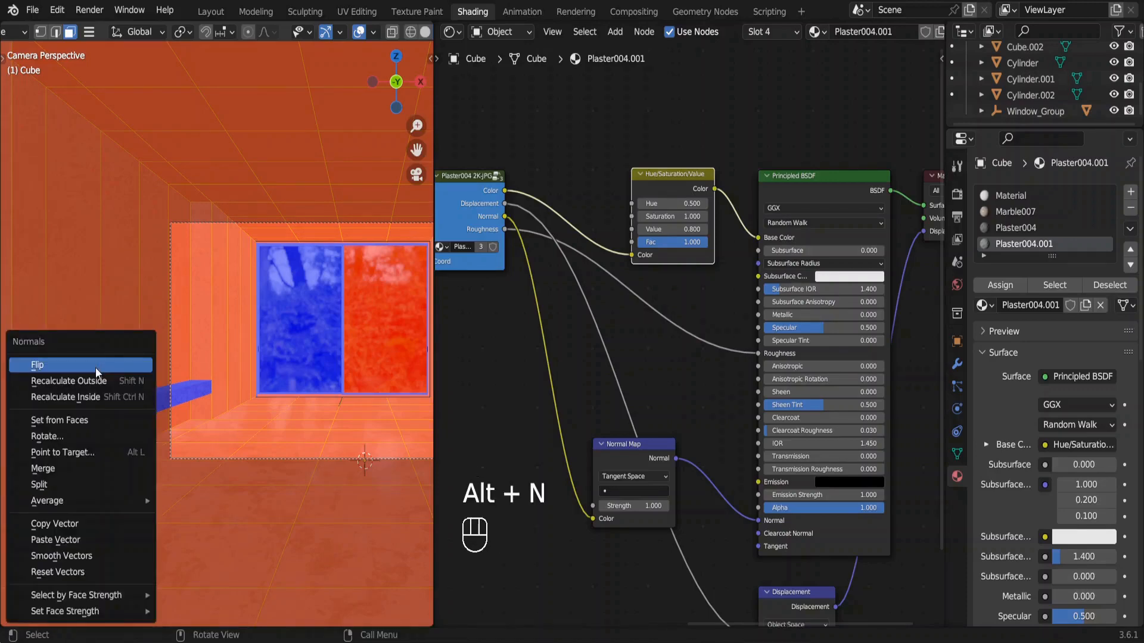
left_click(105, 392)
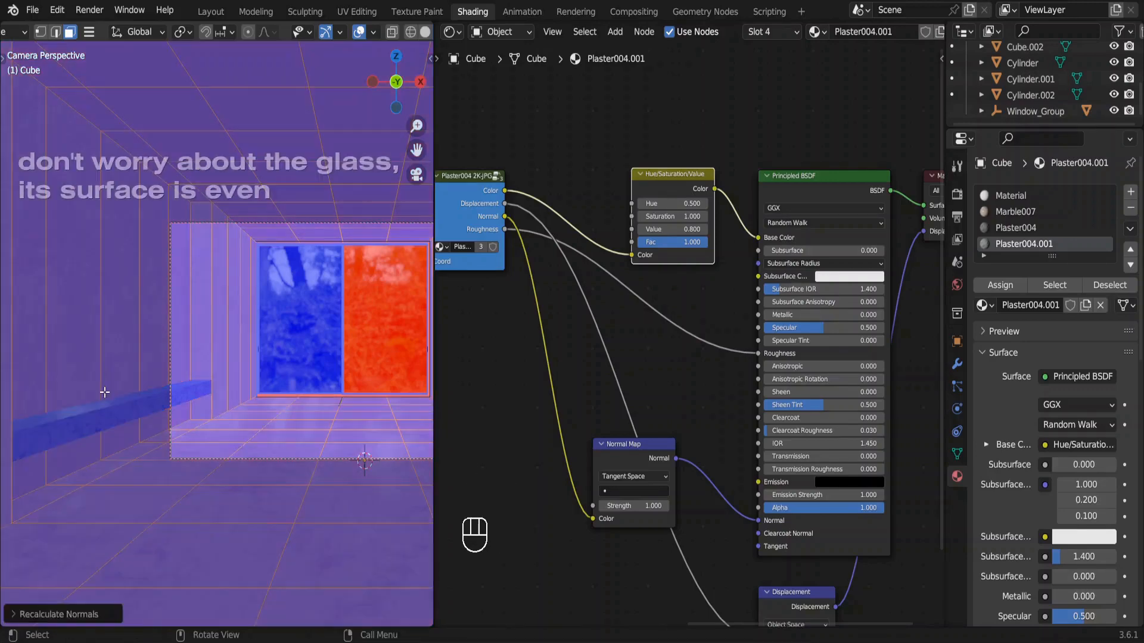
Turn off the Face Orientation overlay in the viewport and leave the room cube's edit mode.
left_click(373, 33)
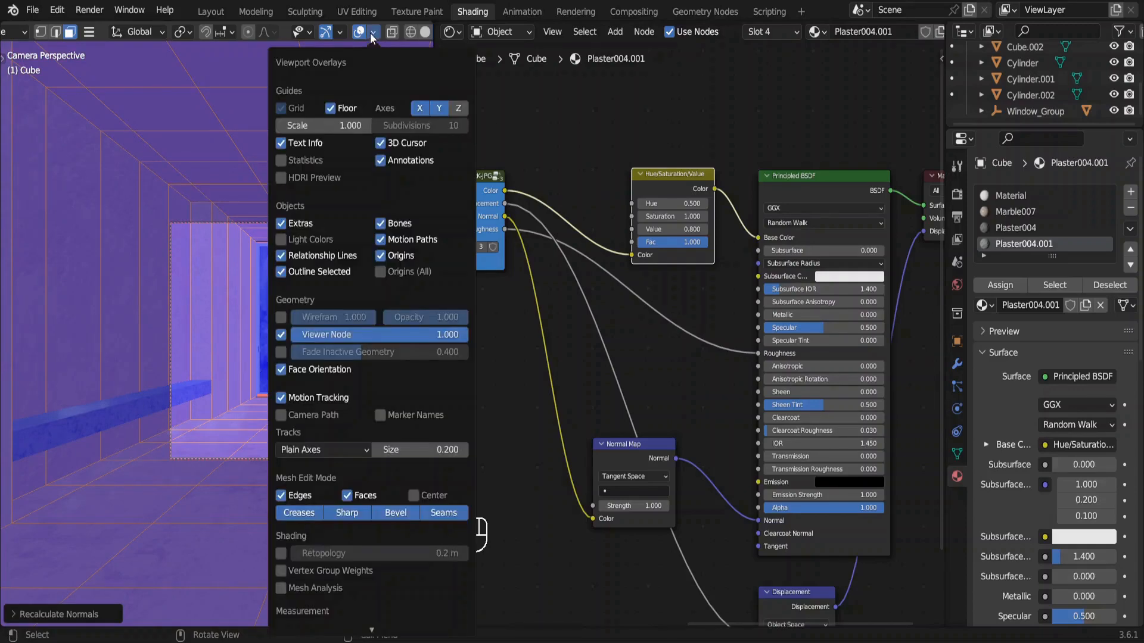
left_click(281, 369)
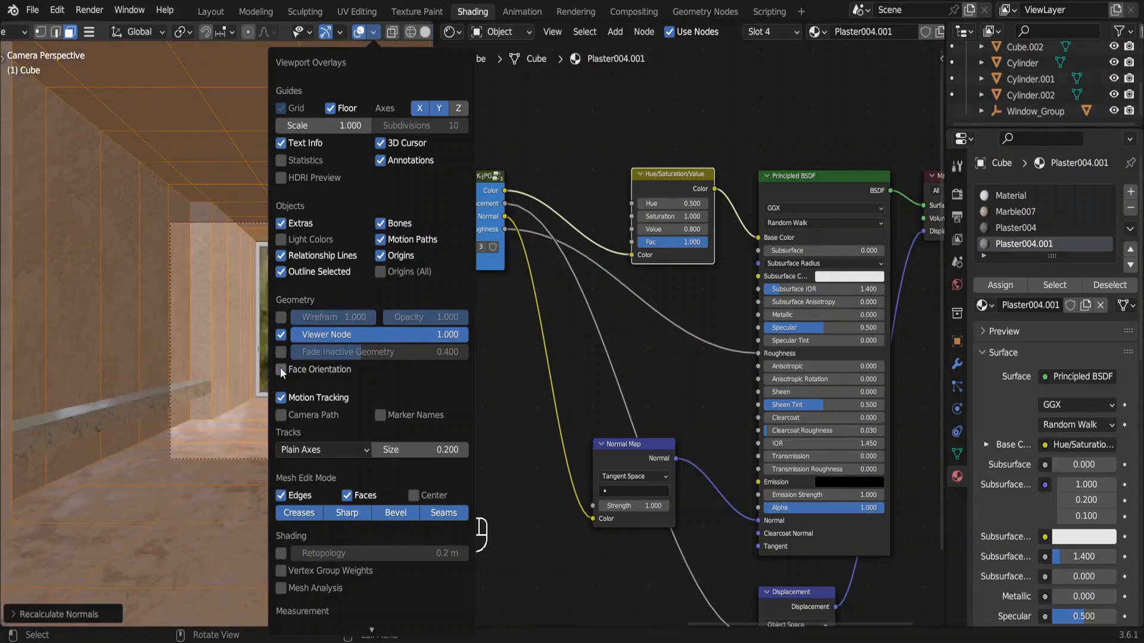
key("Tab")
Assign the existing Glass_material, in a new material slot, to the panel faces of the balcony railing outside the window.
middle_click_drag(145, 403, 352, 334)
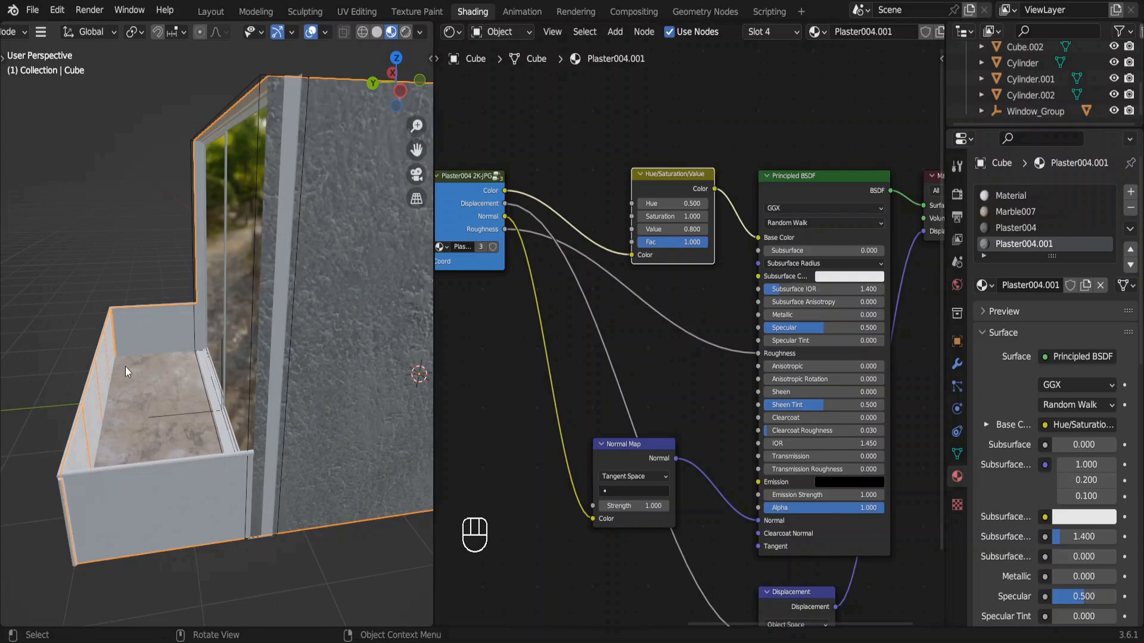
key("Tab")
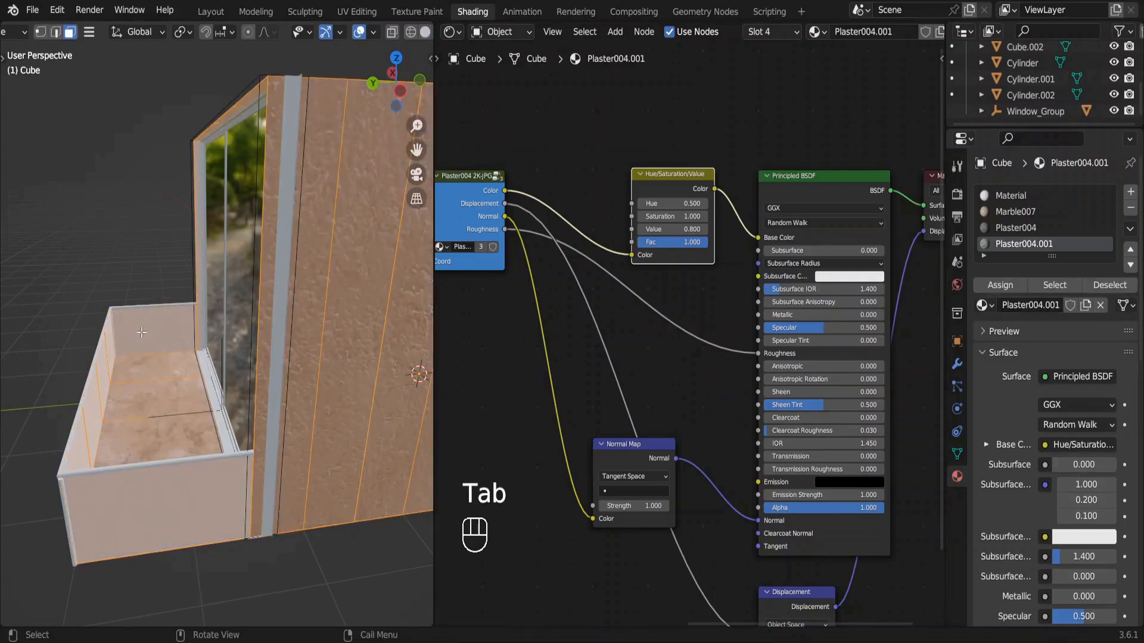
left_click(141, 332)
left_click(82, 447, "shift")
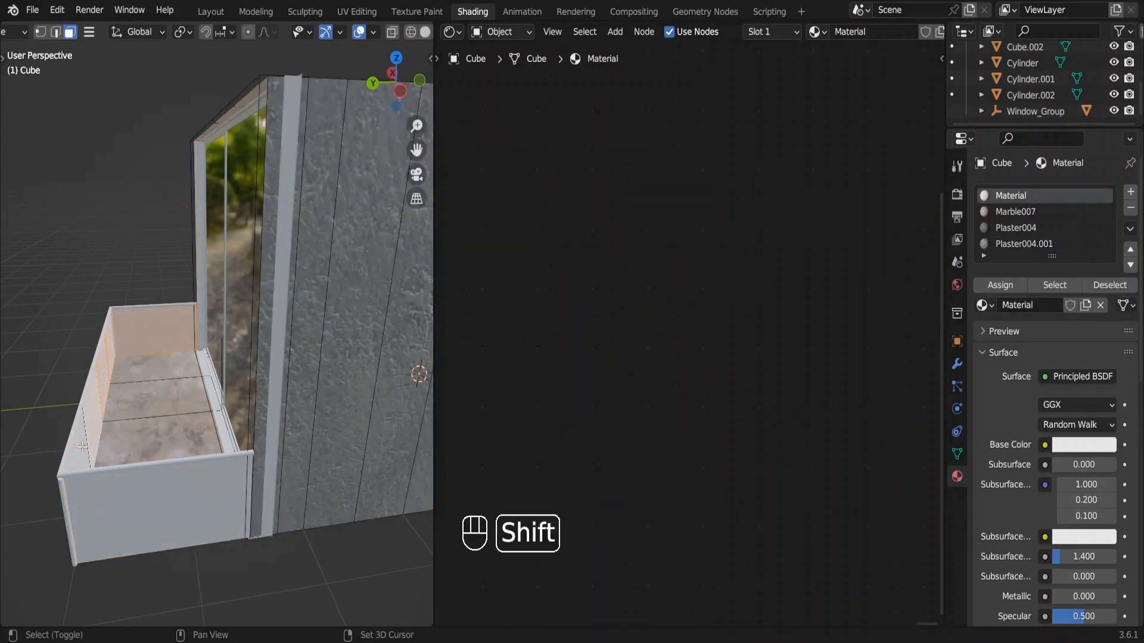
left_click(90, 482, "shift")
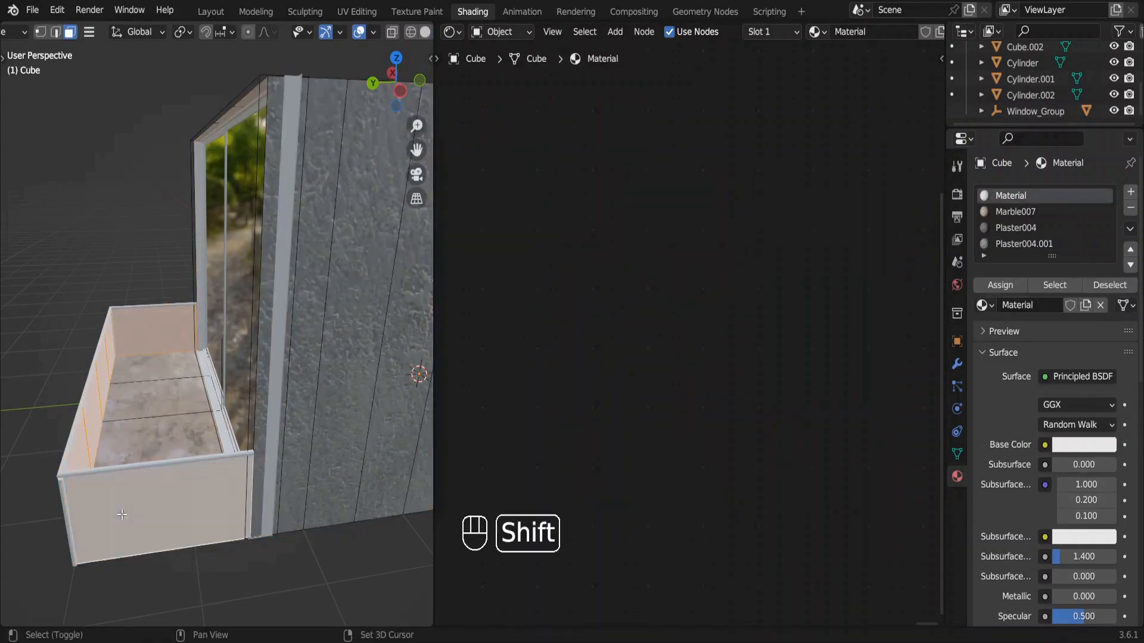
left_click(1129, 193)
left_click(983, 312)
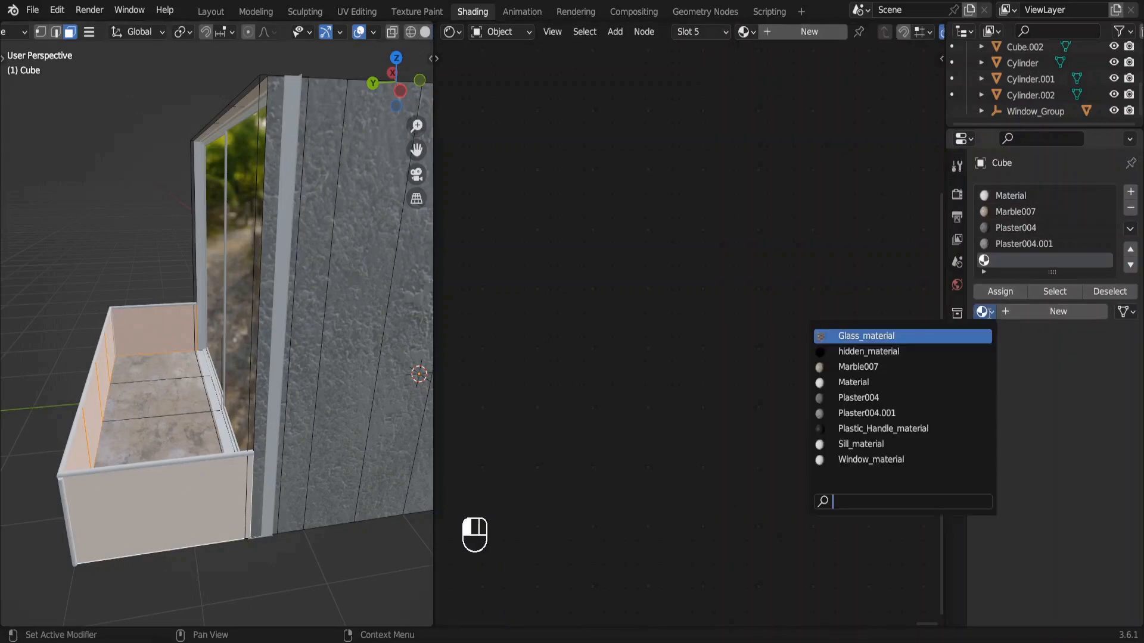
type("g")
left_click(852, 337)
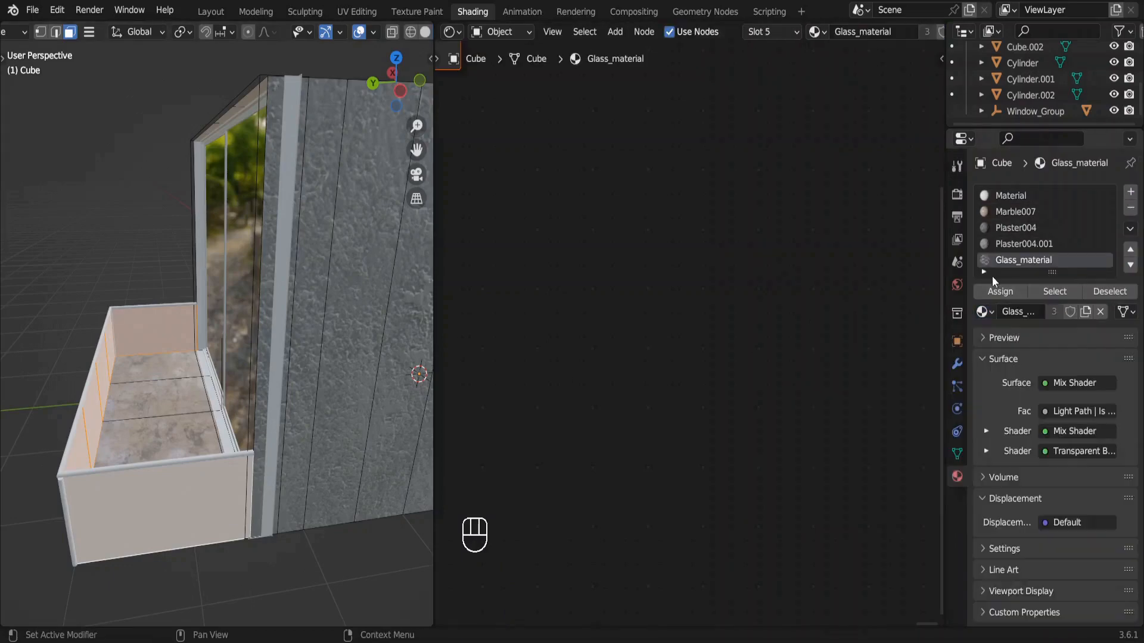
left_click(1003, 297)
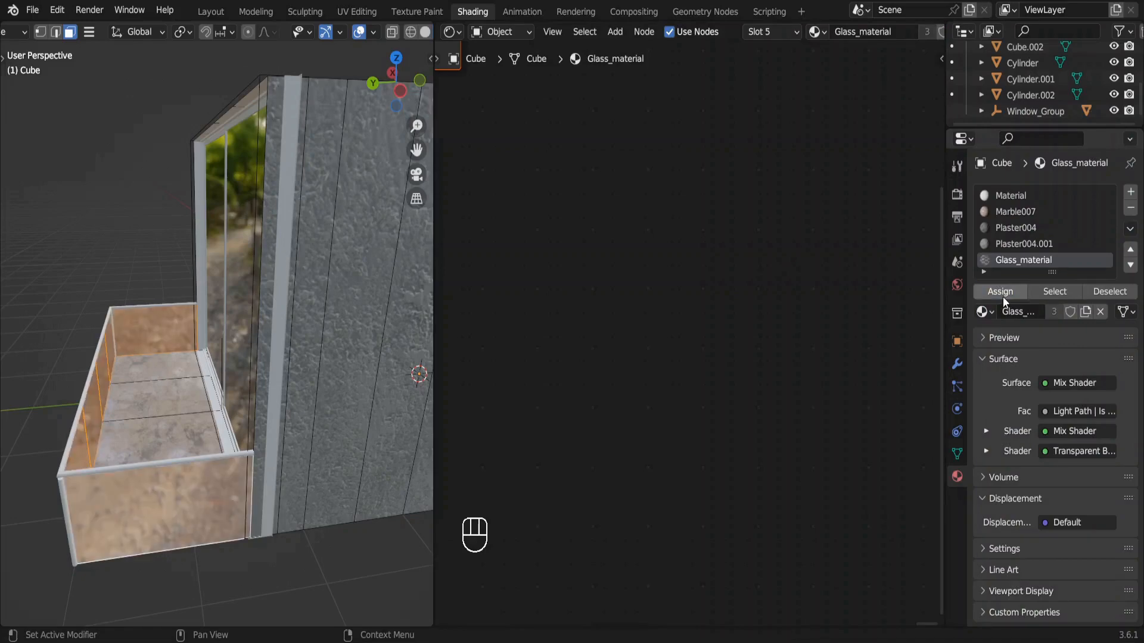
Delete the unused Principled BSDF node from the Glass_material node tree and try to darken the Refraction BSDF color.
scroll(624, 227, "down", 3)
scroll(624, 227, "down", 4)
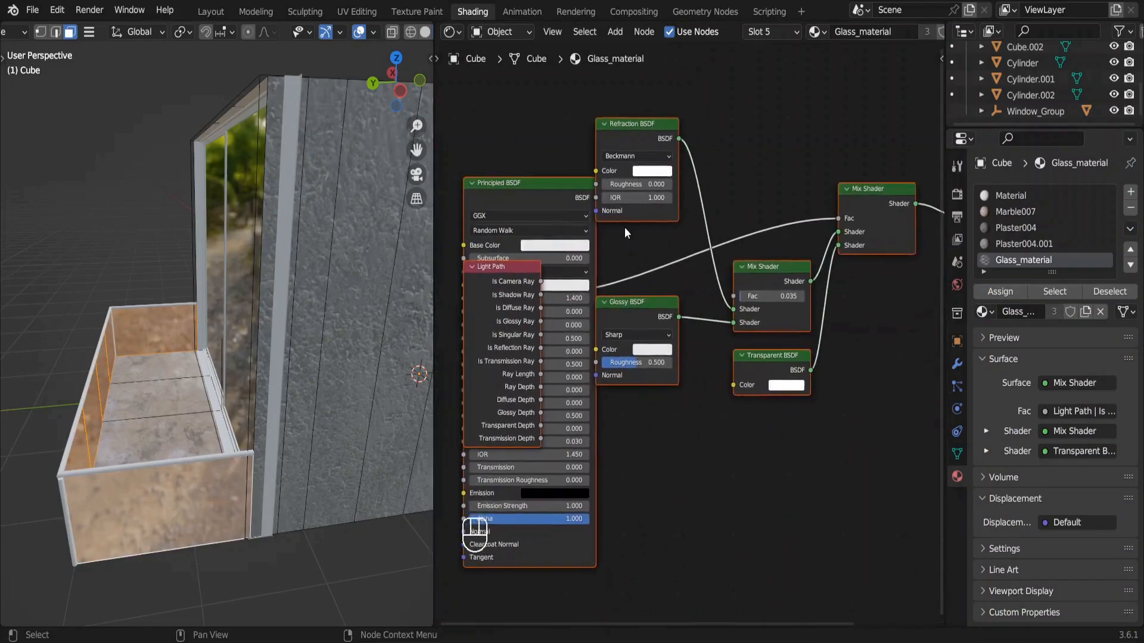
scroll(624, 227, "left", 1, "ctrl")
scroll(624, 227, "down", 1)
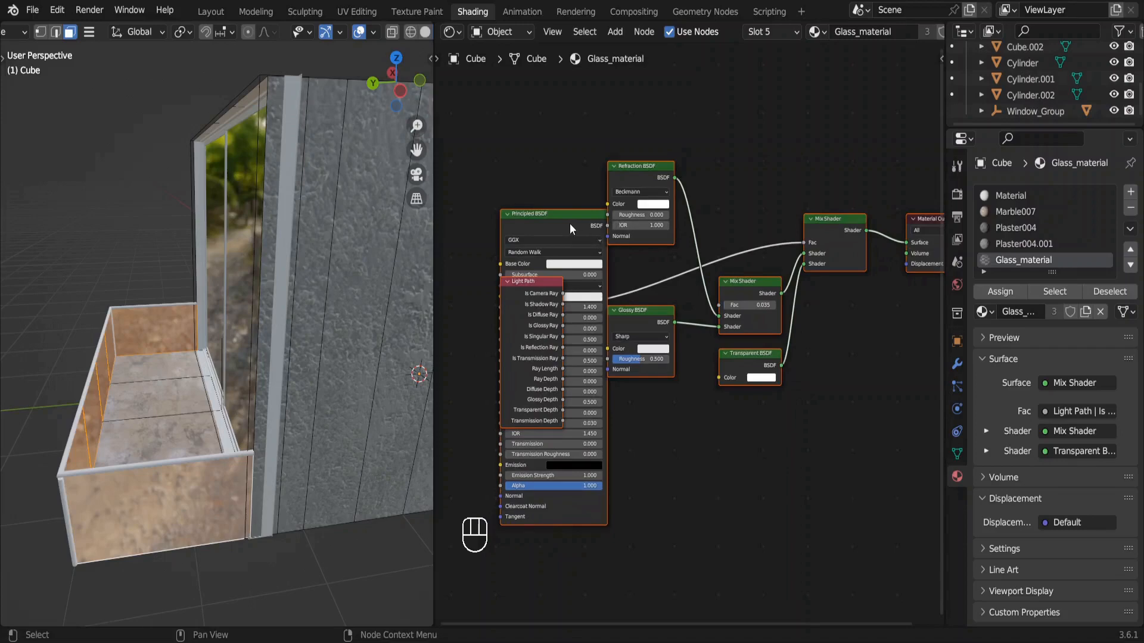
left_click_drag(570, 223, 513, 324)
key("Delete")
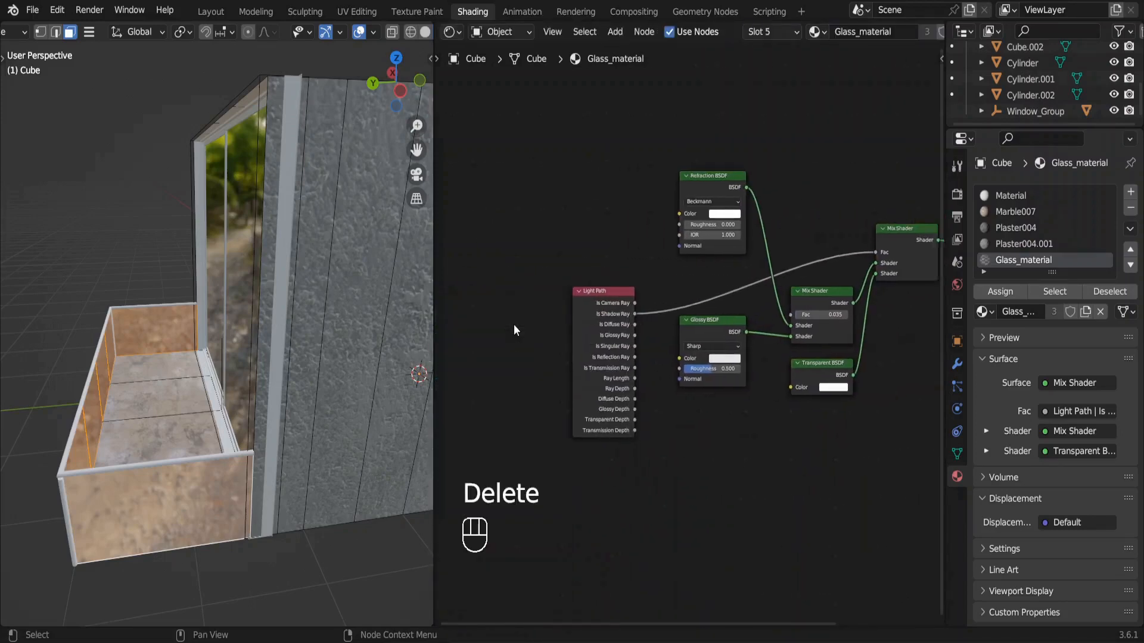
middle_click_drag(514, 324, 433, 353)
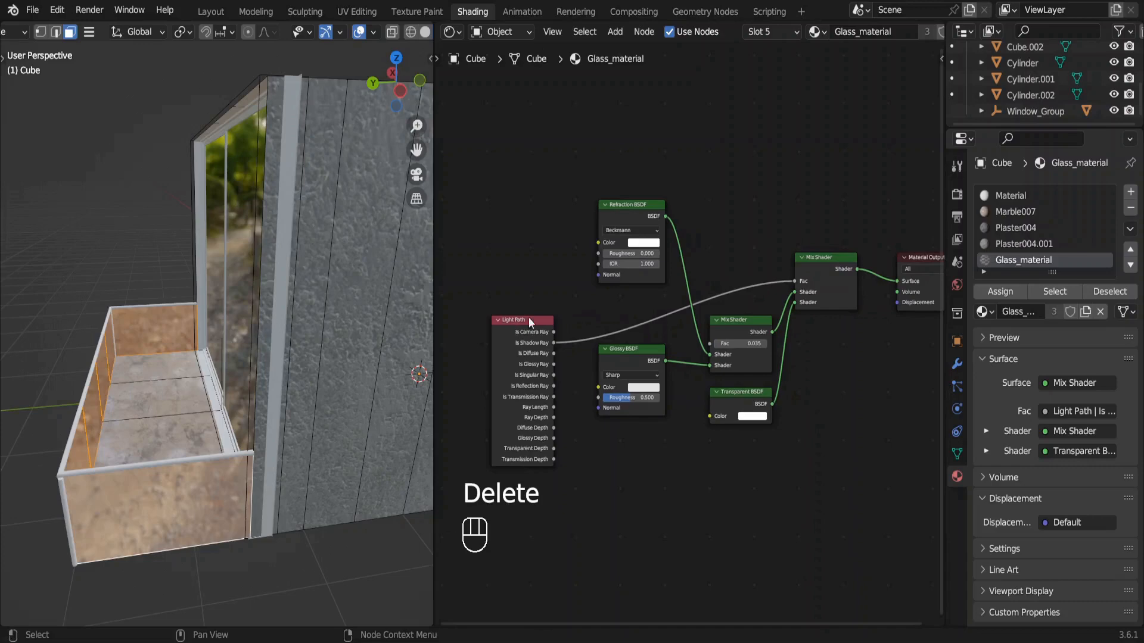
left_click(640, 244)
mouse_move(705, 136)
left_mouse_down()
mouse_move(705, 162)
mouse_move(705, 115)
mouse_move(707, 136)
left_mouse_up()
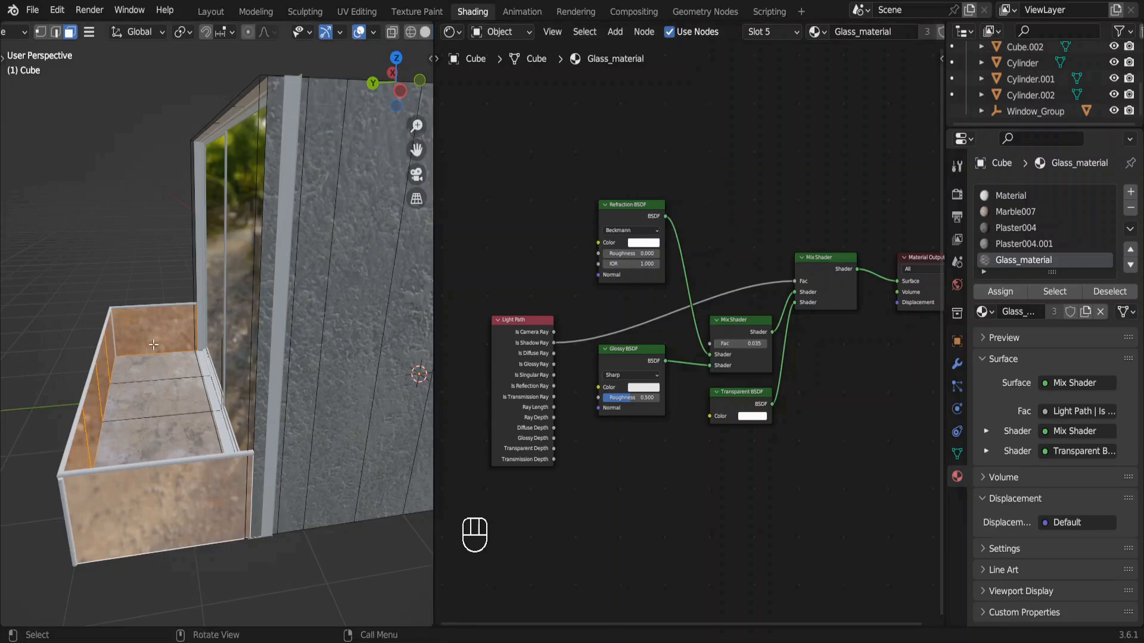
Leave edit mode, make the railing's Glass_material a single-user copy and rename it Glass (dark).
key("Tab")
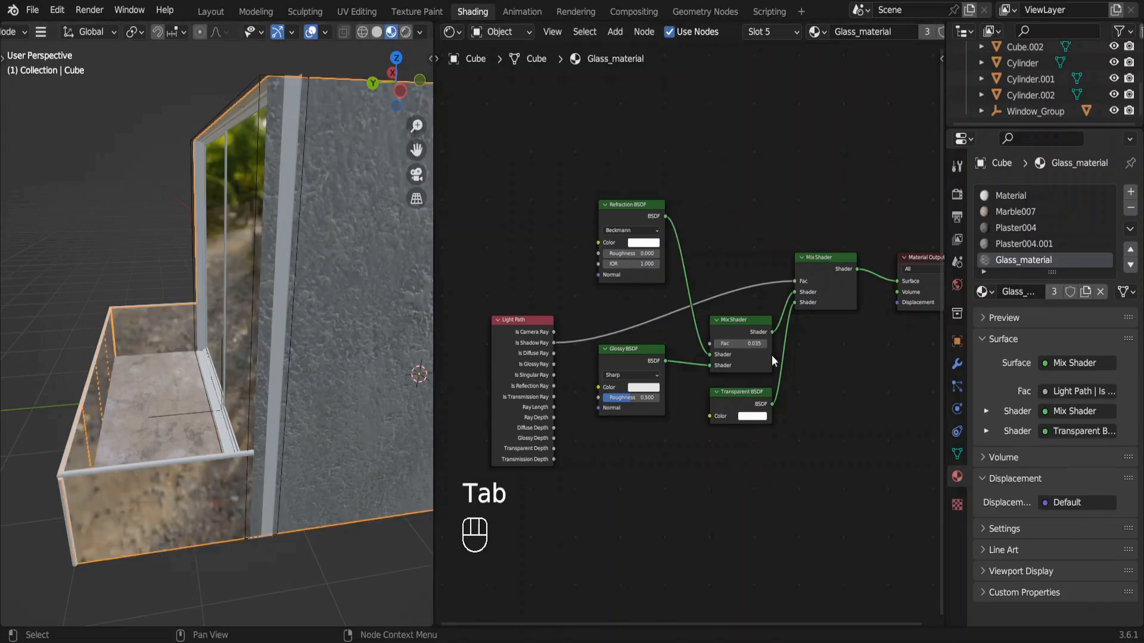
left_click(1052, 293)
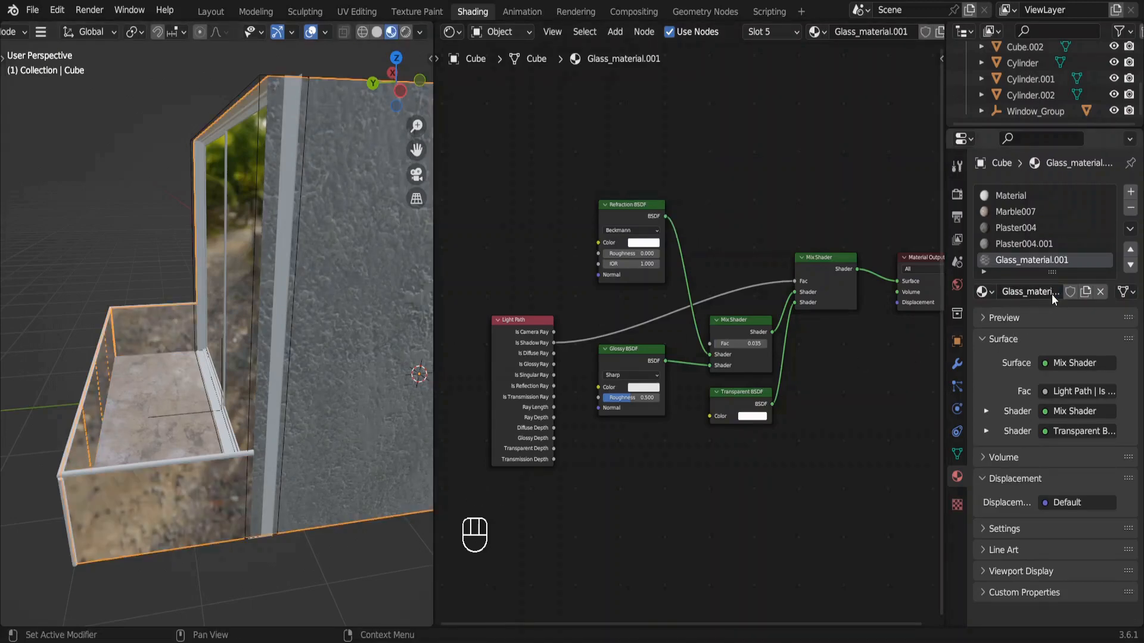
double_click(1057, 262)
key("BackSpace")
key("BackSpace")
key("BackSpace")
key("BackSpace")
key("BackSpace")
key("BackSpace")
key("BackSpace")
type("(dar")
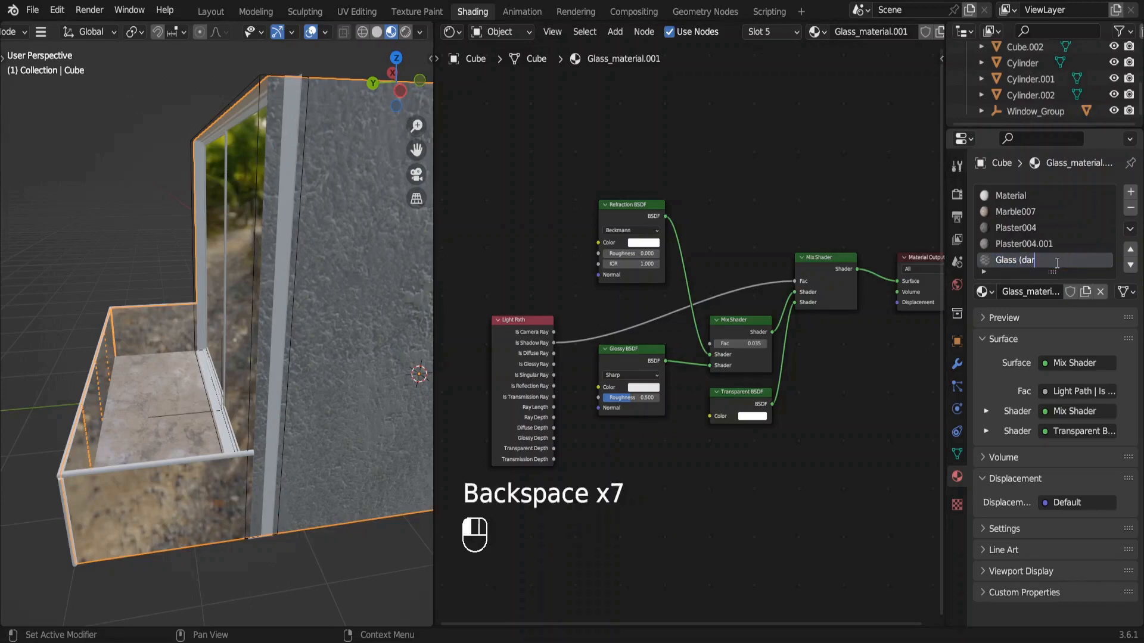
type("k)")
key("Return")
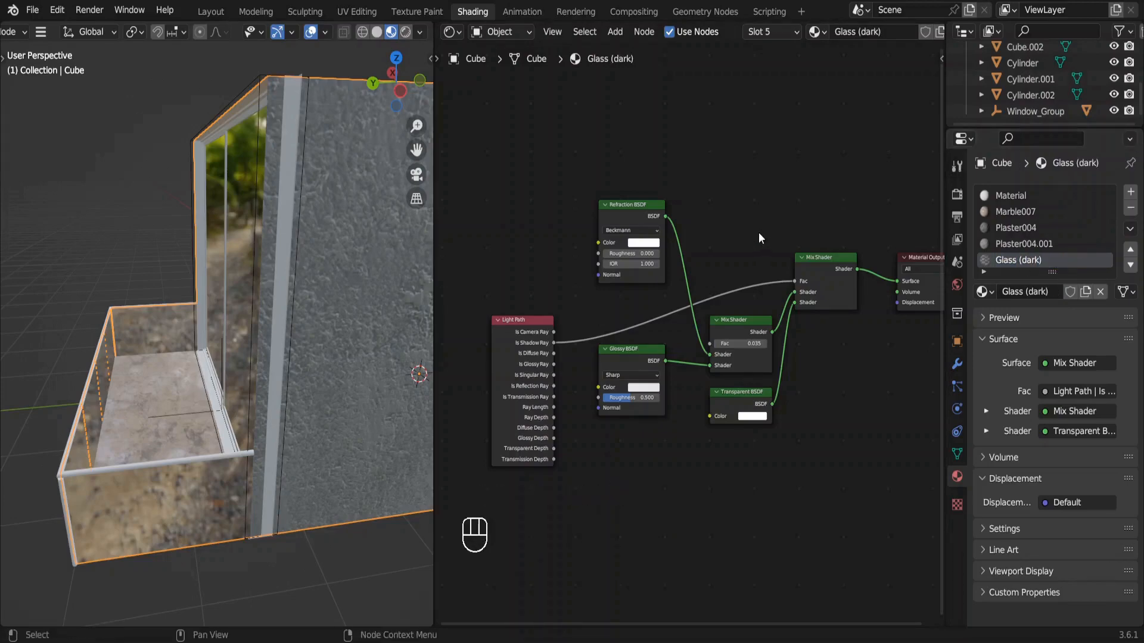
Darken the Refraction BSDF color of Glass (dark) to grey and return to the camera view.
left_click(638, 244)
left_click_drag(704, 125, 705, 133)
key("KP_0")
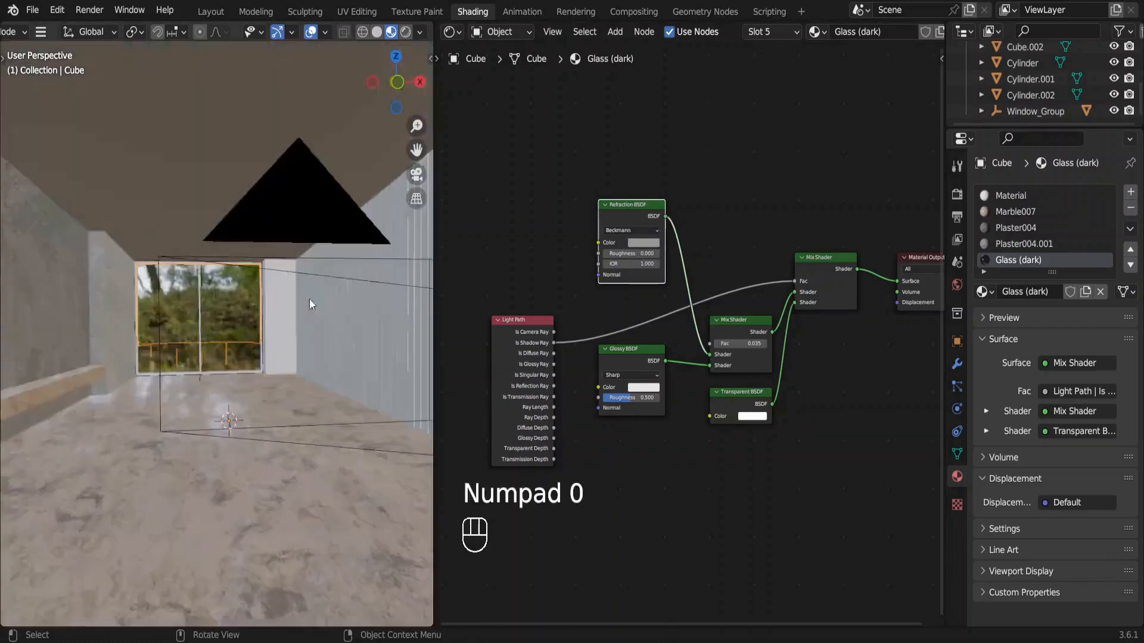
Give the slatted wall the online asset Wood 003 from the Wood category as a 1K-JPG material.
left_click(370, 304)
middle_click_drag(370, 303, 353, 301, "shift")
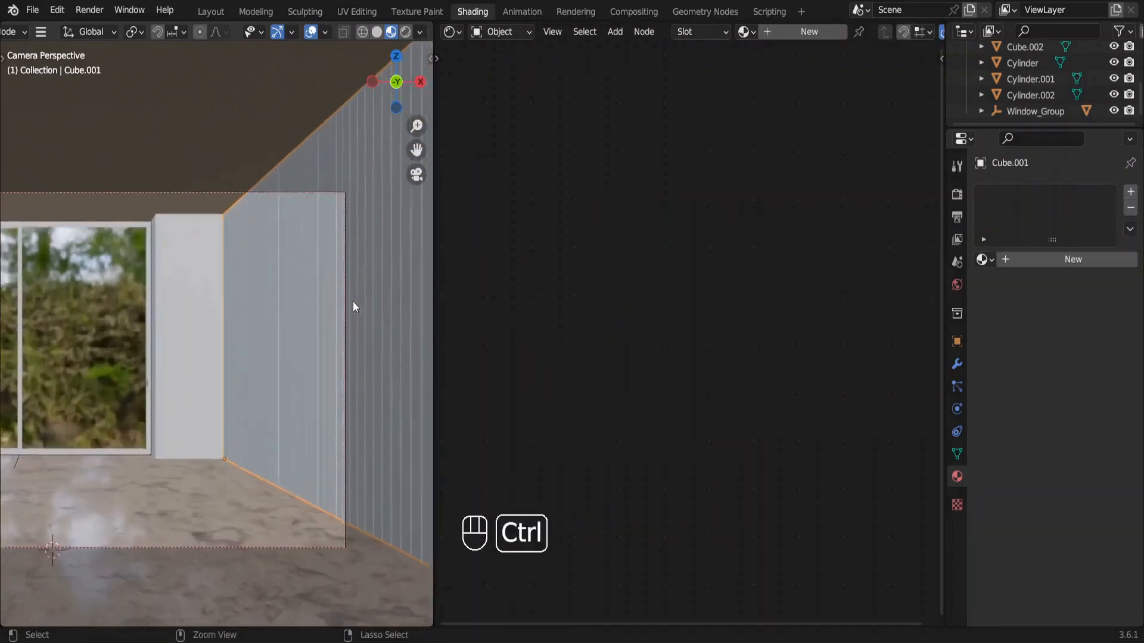
key("n")
left_click(861, 95)
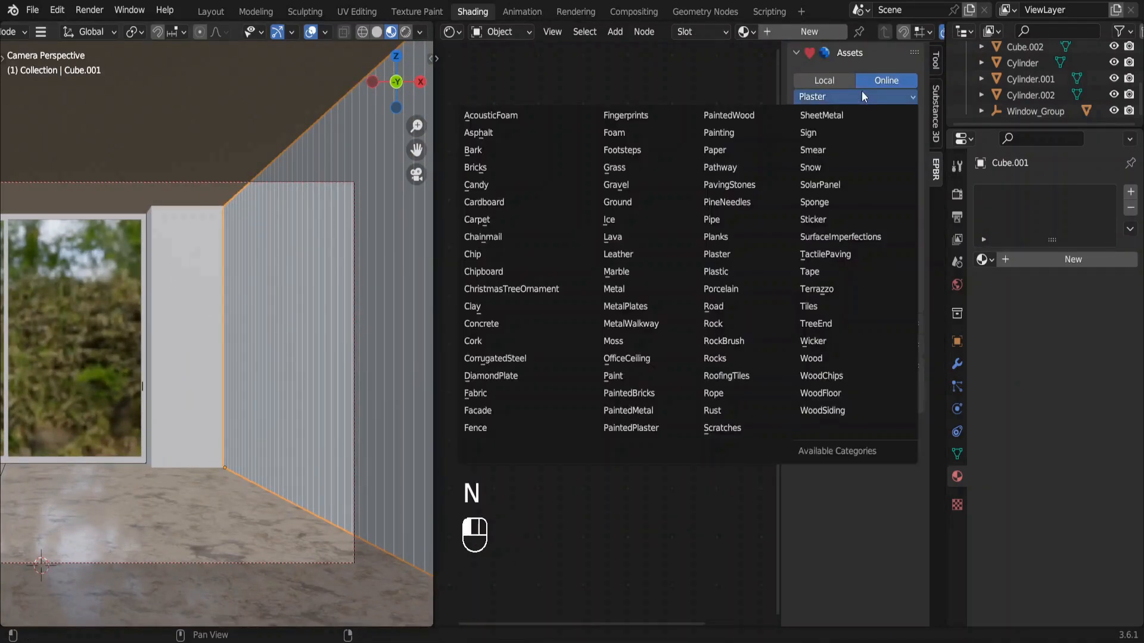
left_click(831, 356)
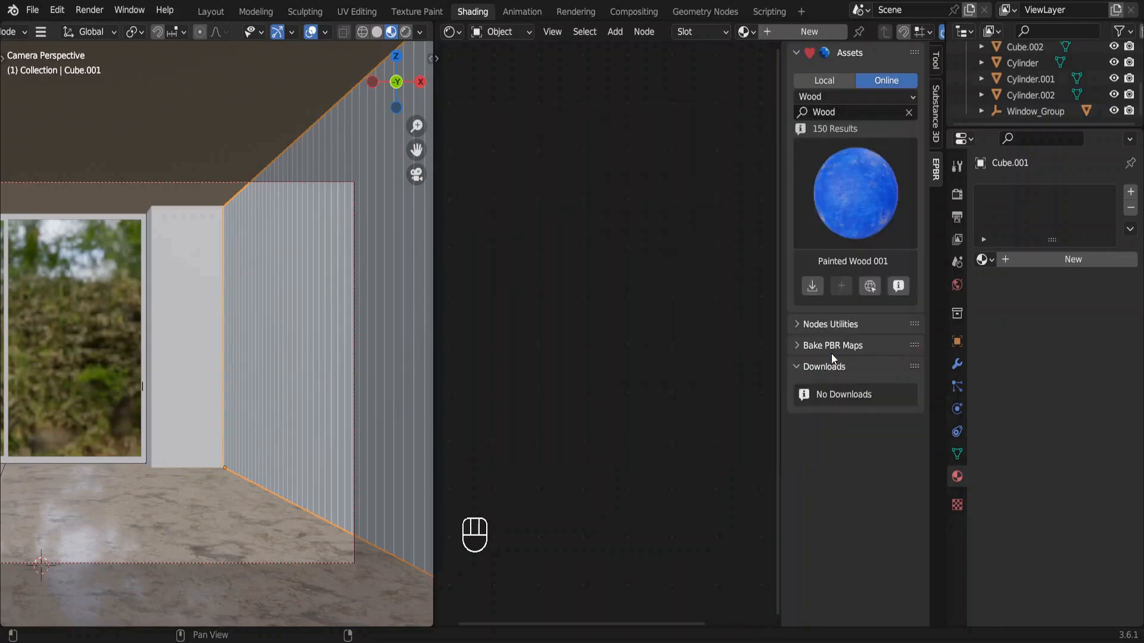
left_click(870, 196)
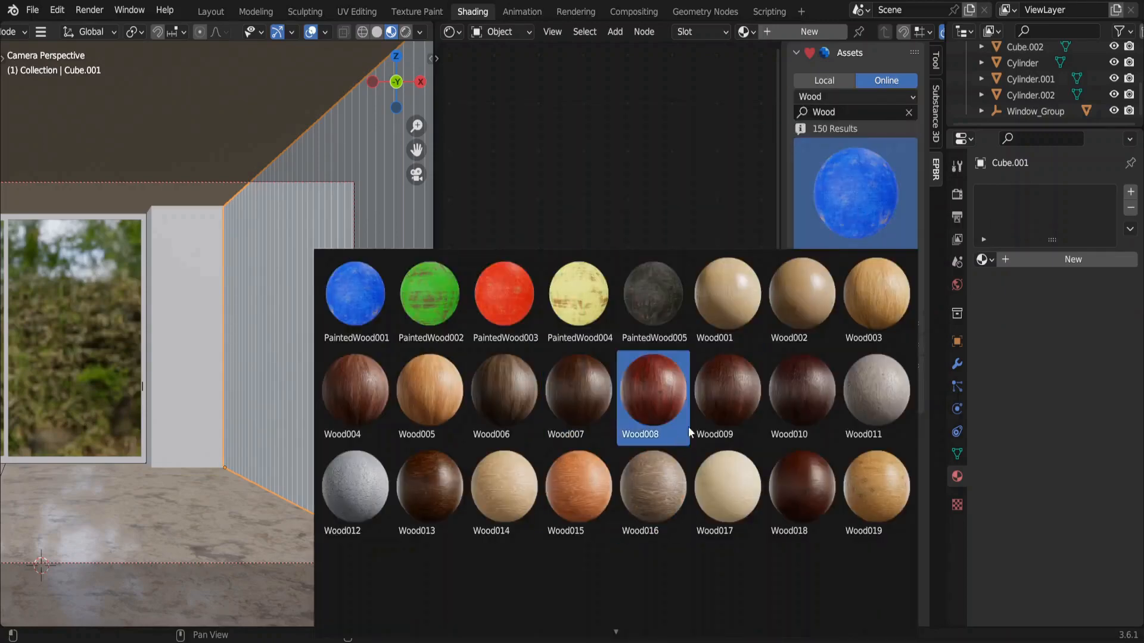
left_click(860, 308)
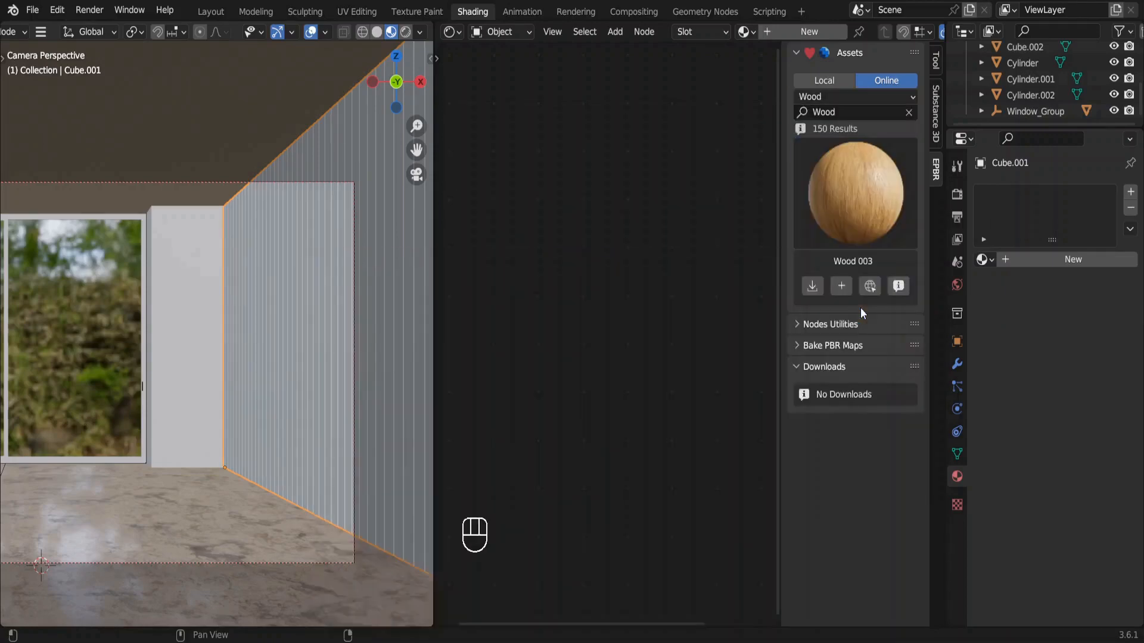
left_click(842, 287)
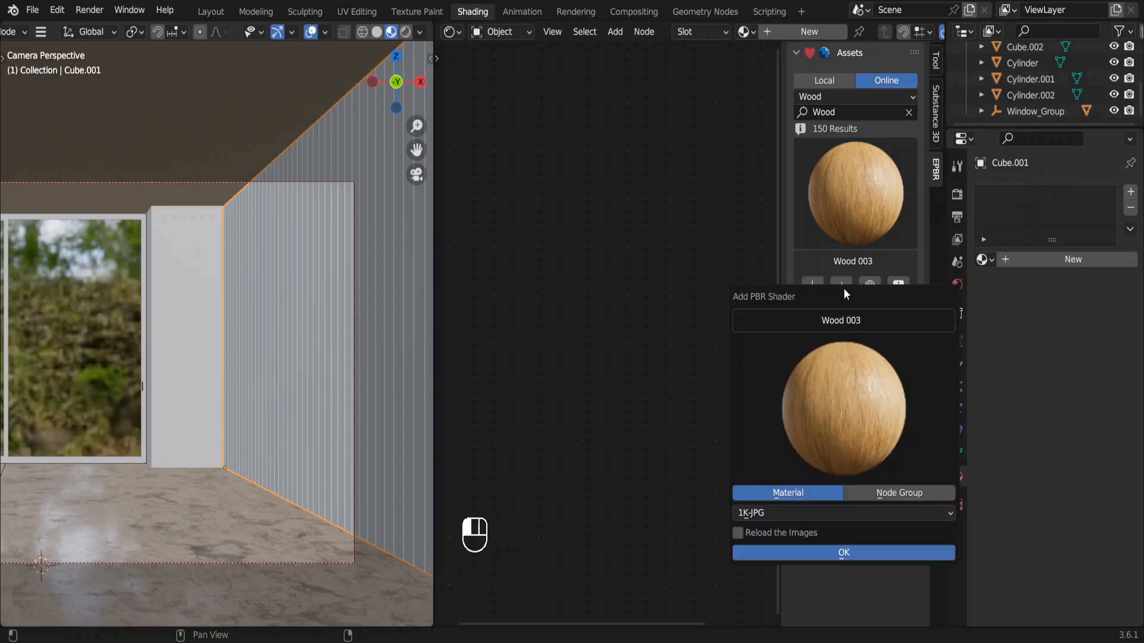
left_click(843, 551)
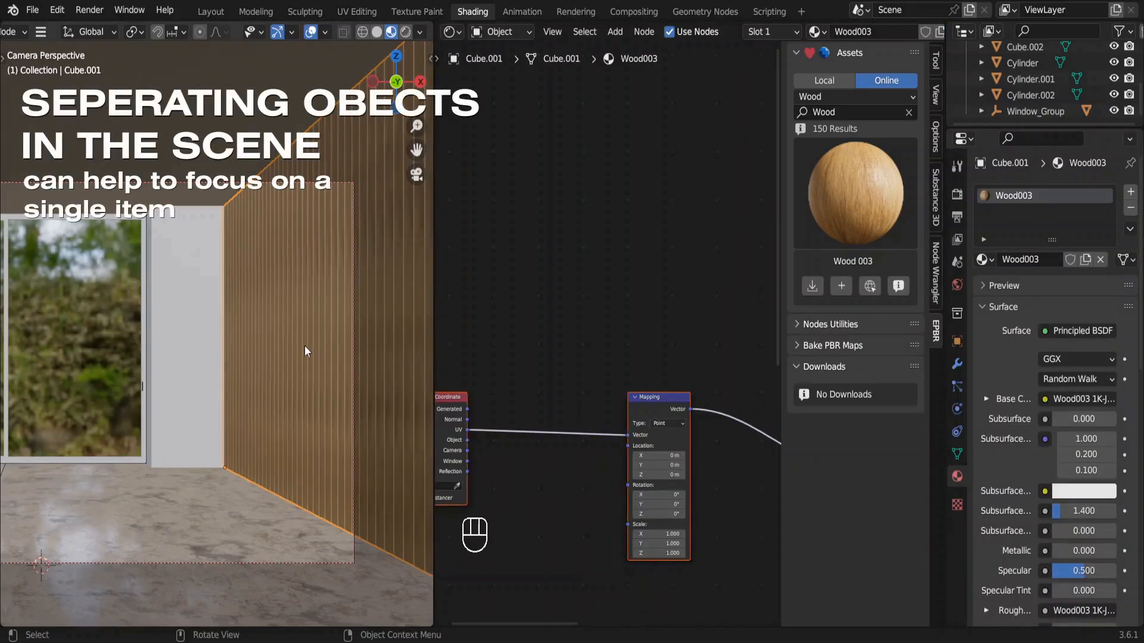
Isolate the slatted wall in local view and apply its transform.
key("KP_Divide")
scroll(305, 345, "up", 5)
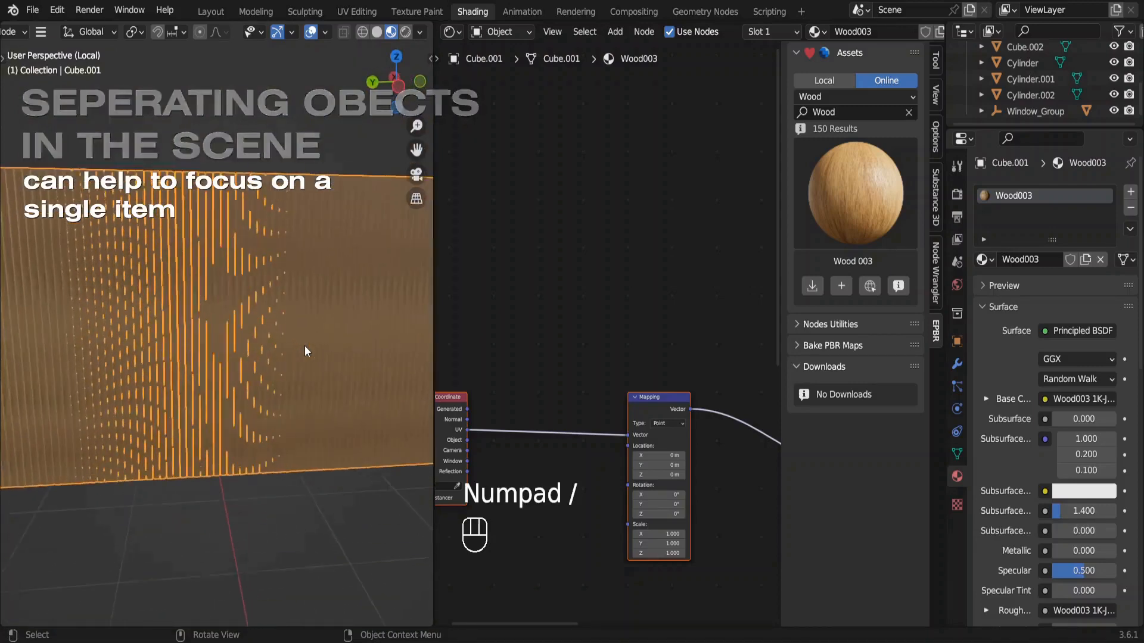
scroll(305, 345, "left", 5)
middle_click_drag(305, 345, 281, 322)
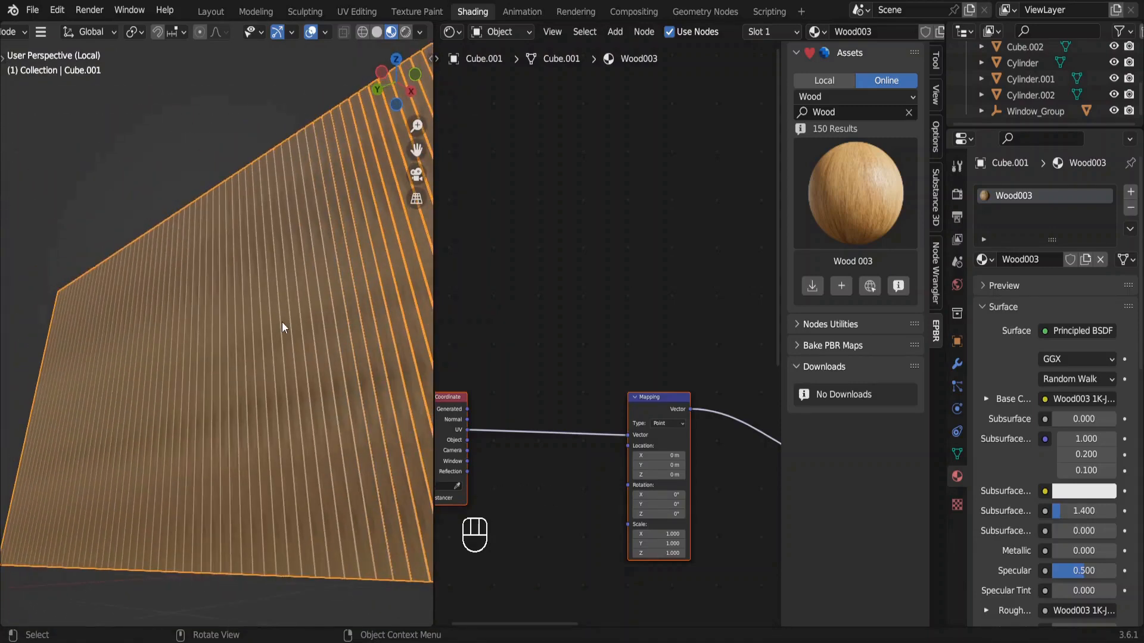
key("ctrl+a")
left_click(281, 321)
Enter edit mode on the slatted wall and unwrap the base plank's faces with Smart UV Project.
key("Tab")
key("KP_Decimal")
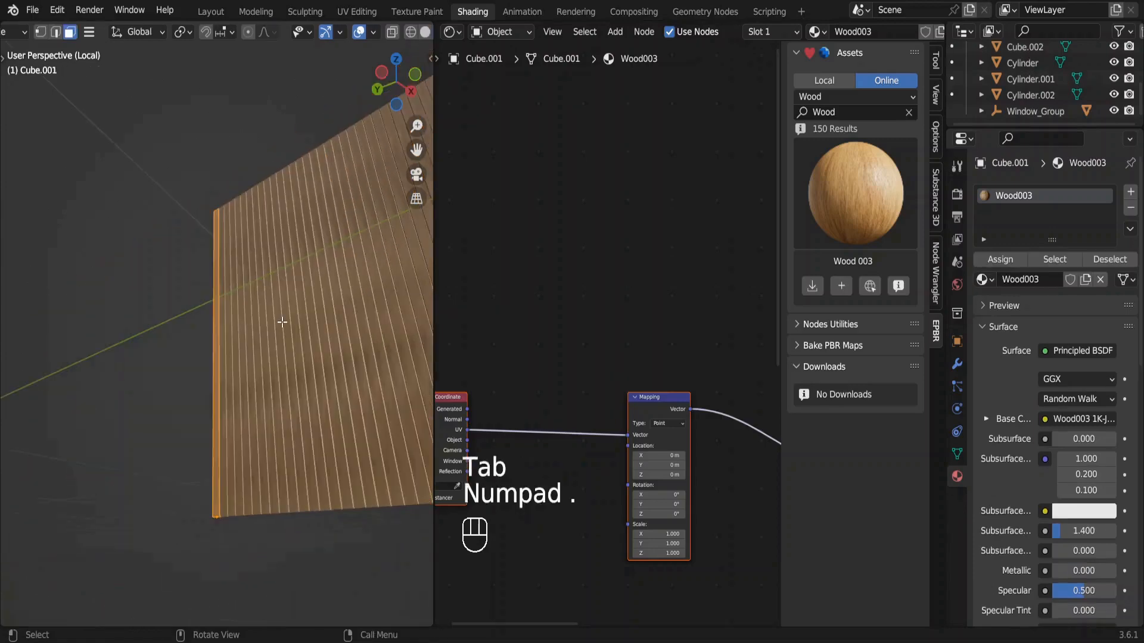
key("u")
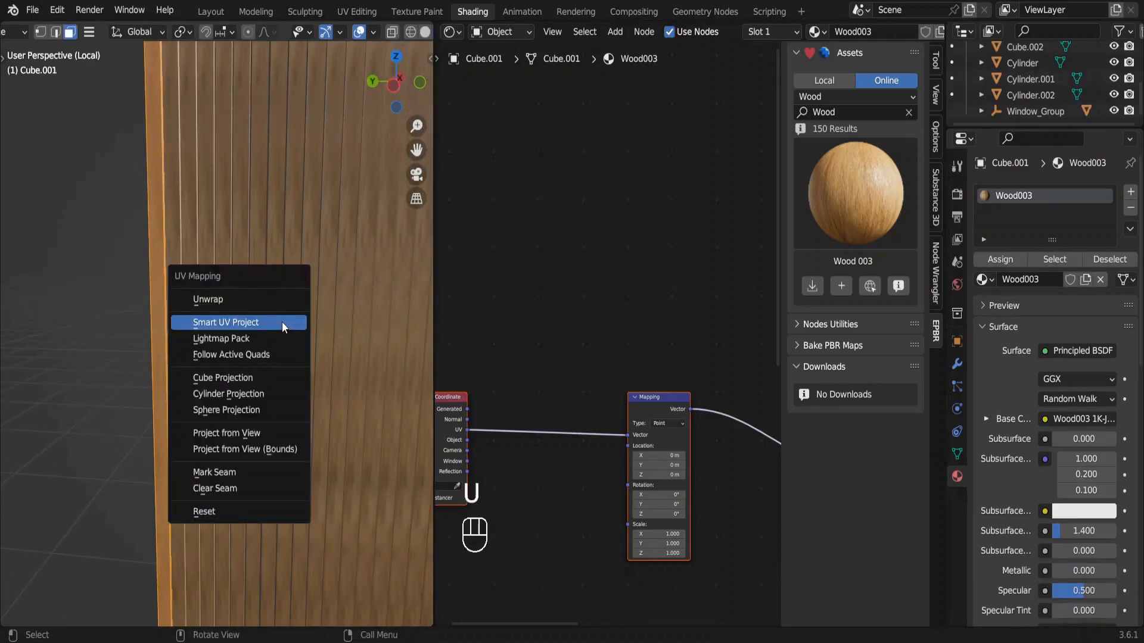
left_click(281, 321)
left_click(316, 471)
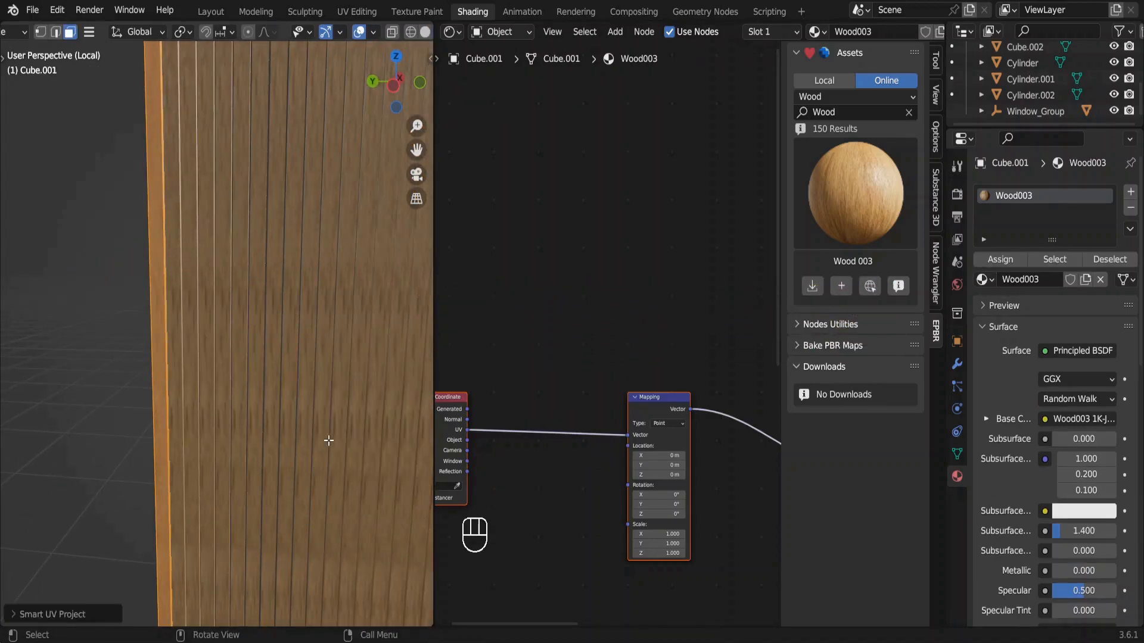
Expand the UVs settings of the slatted wall's Array modifier and try out a U offset.
scroll(329, 441, "down", 4, "ctrl")
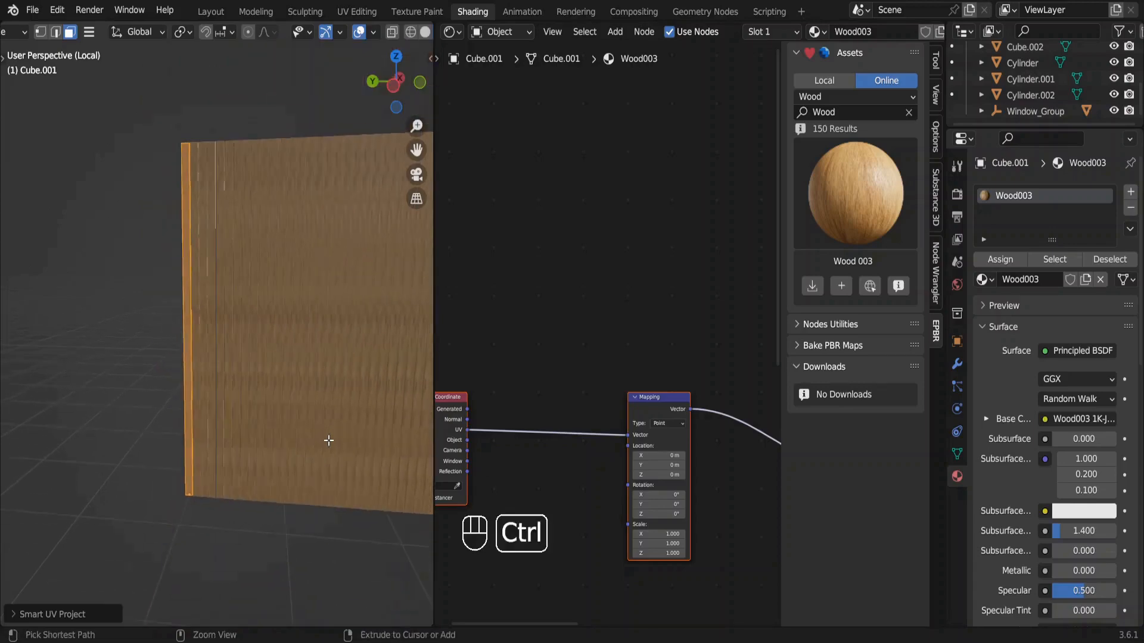
scroll(329, 440, "right", 5, "shift")
scroll(329, 441, "down", 2, "shift")
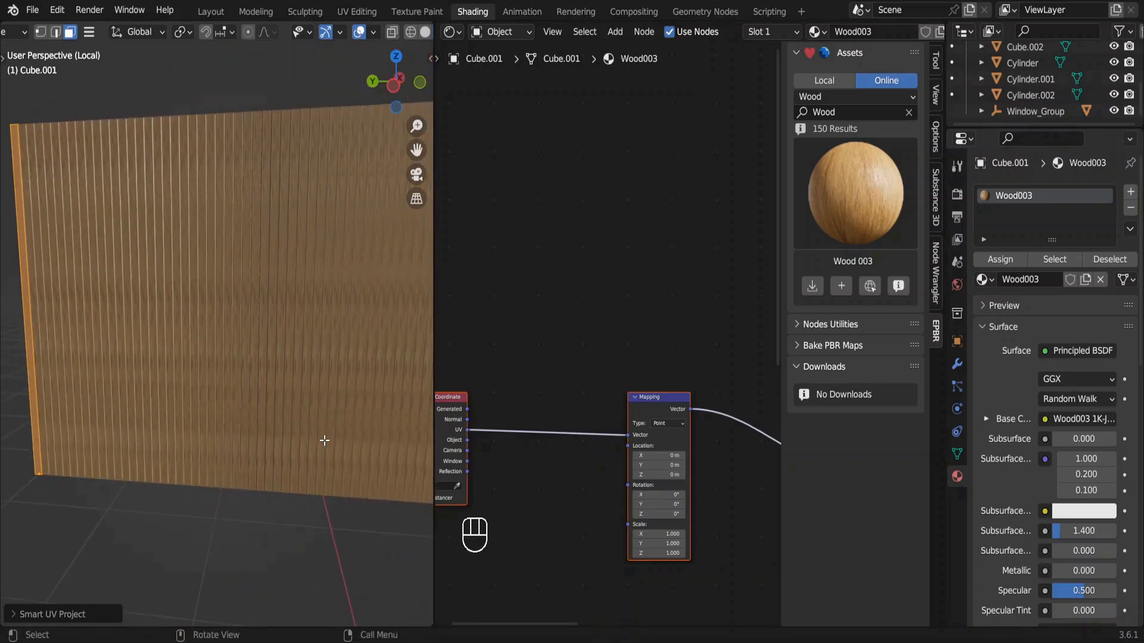
left_click(957, 364)
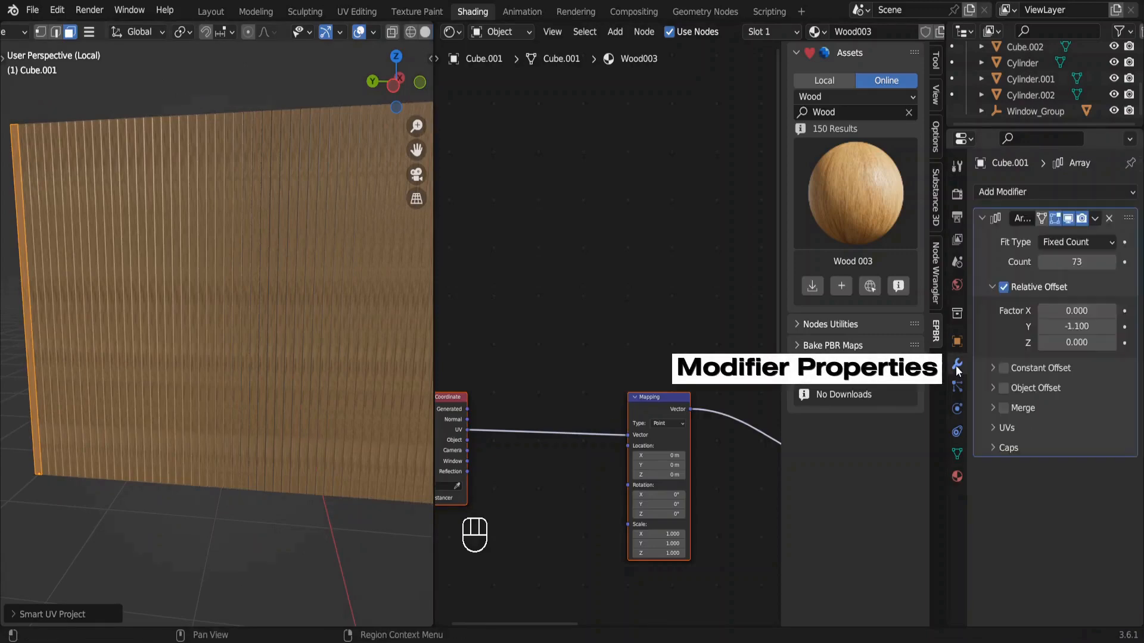
left_click(996, 430)
left_click_drag(1070, 456, 1113, 469)
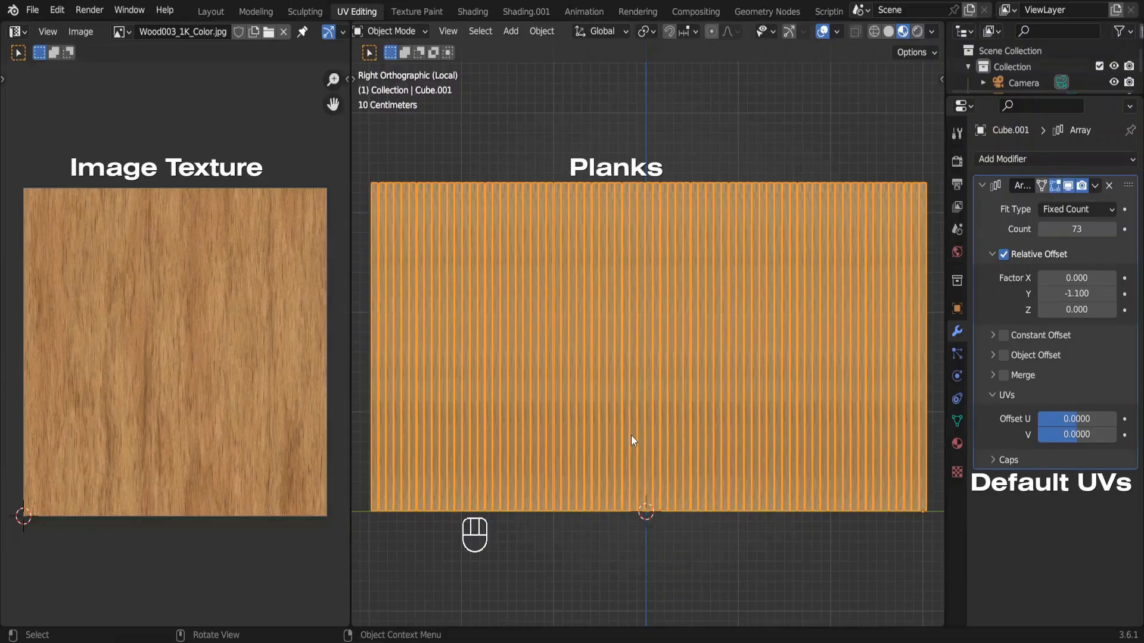
Apply the Array modifier of the slatted wall to turn its planks into real geometry.
left_click(1093, 186)
left_click(1055, 205)
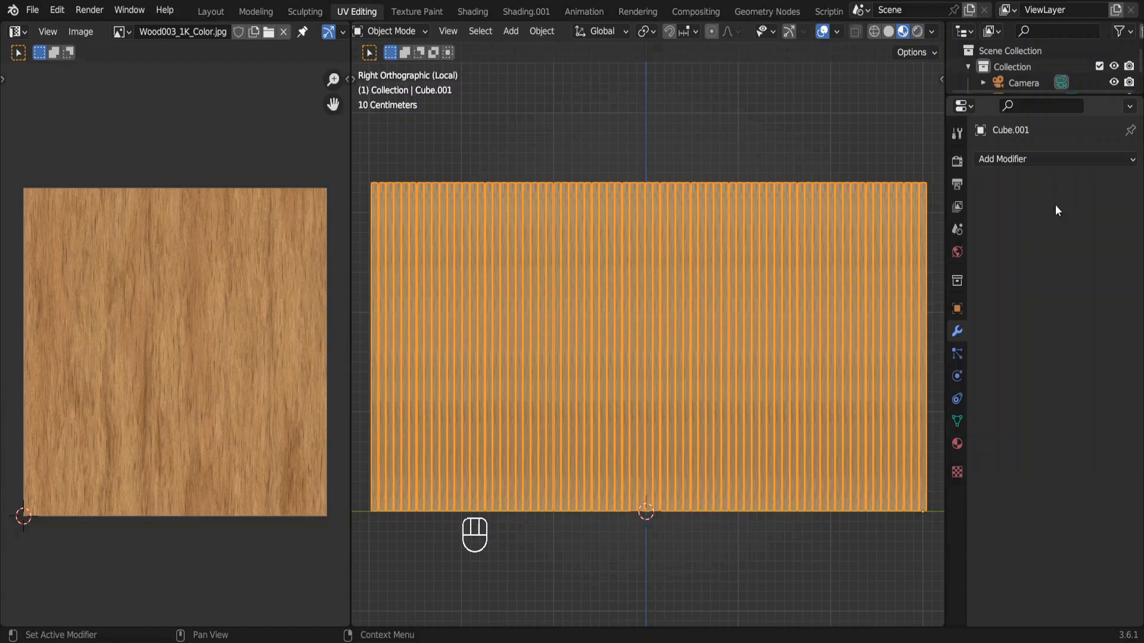
Undo the applied Array modifier on the slatted wall.
key("Tab")
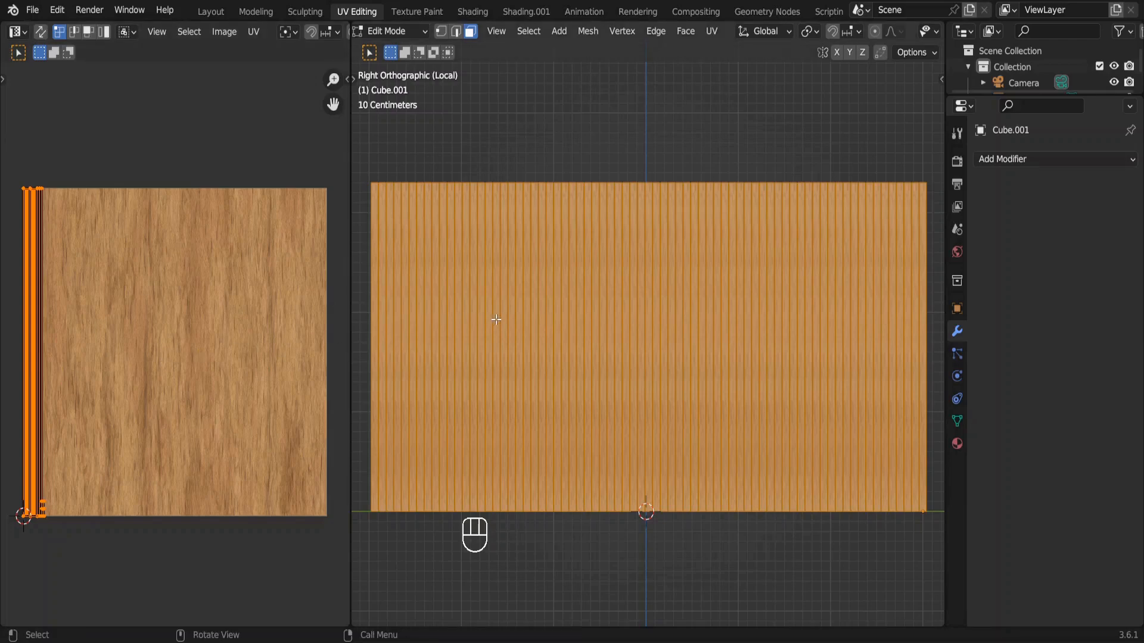
key("ctrl+z")
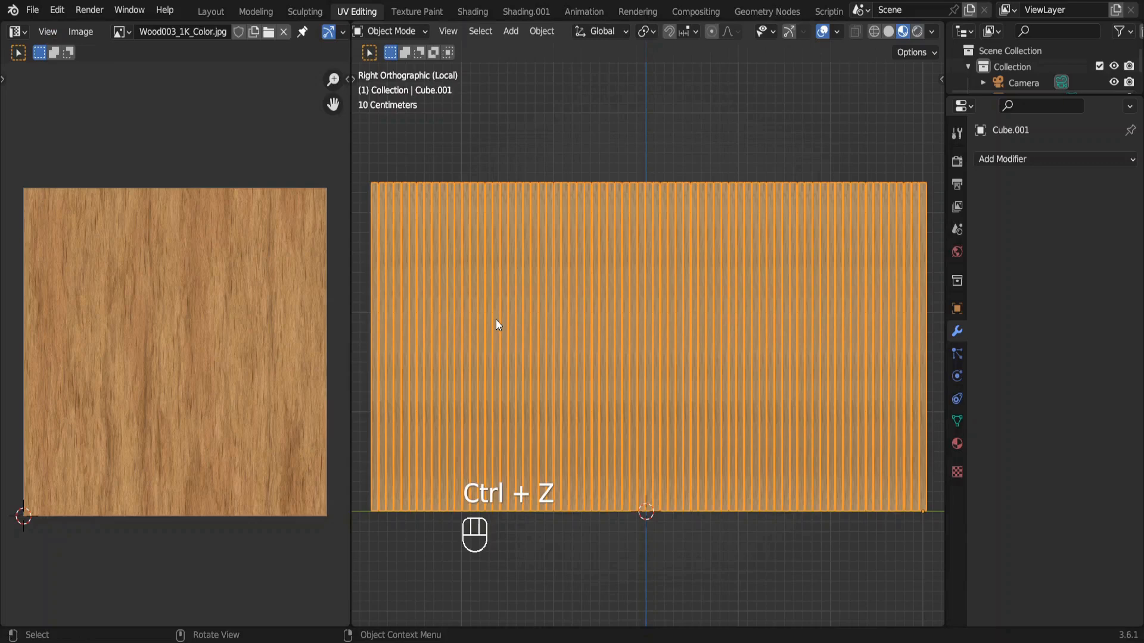
key("ctrl+z")
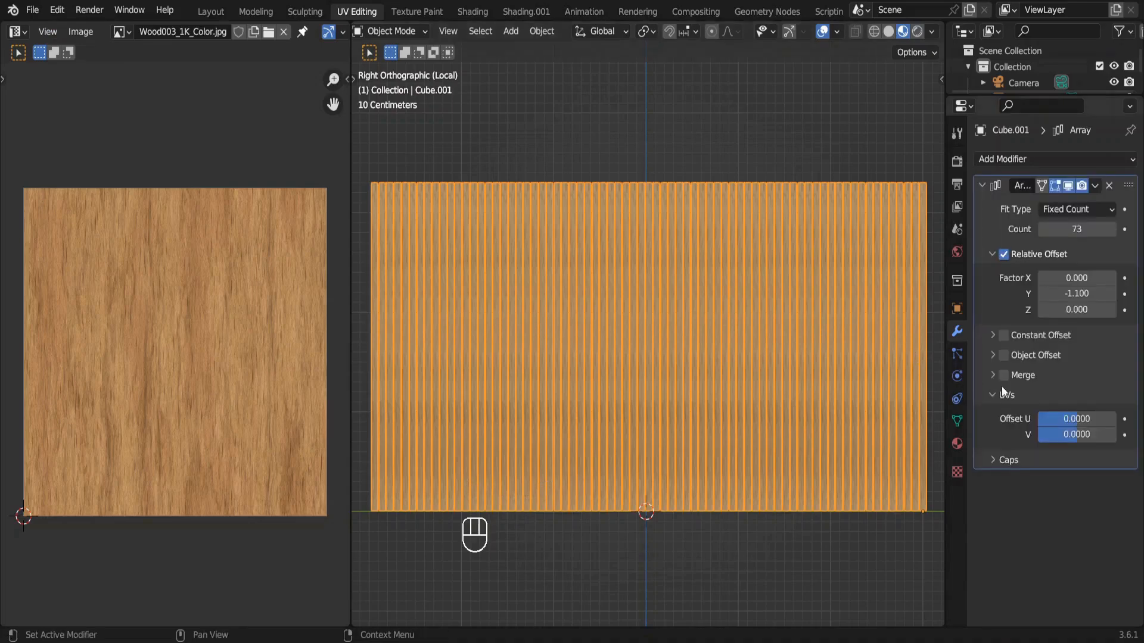
Set the Array modifier's UV offset to 0.0448 in U and -0.0448 in V, and apply the modifier.
mouse_move(1059, 417)
left_mouse_down()
mouse_move(1079, 419)
mouse_move(1074, 431)
left_mouse_up()
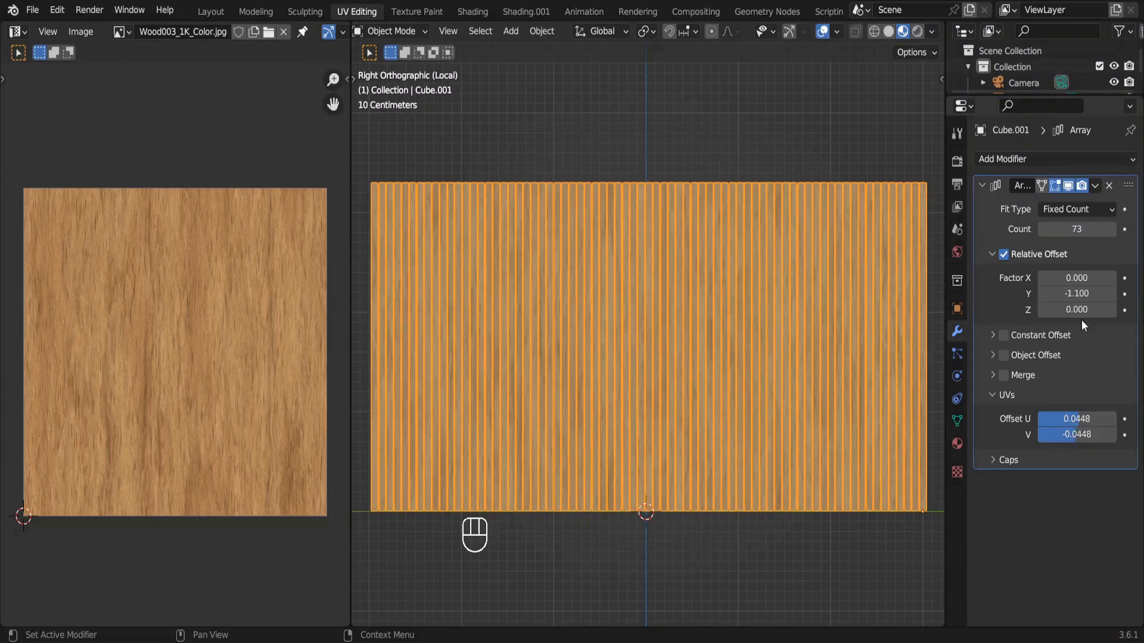
left_click(1096, 186)
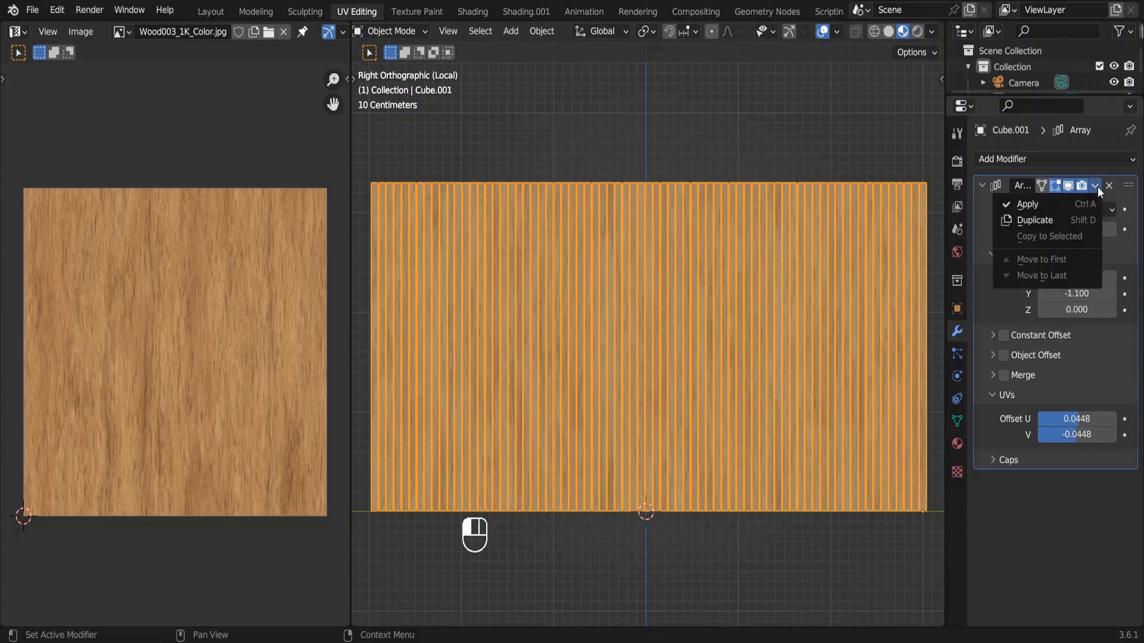
left_click(1067, 205)
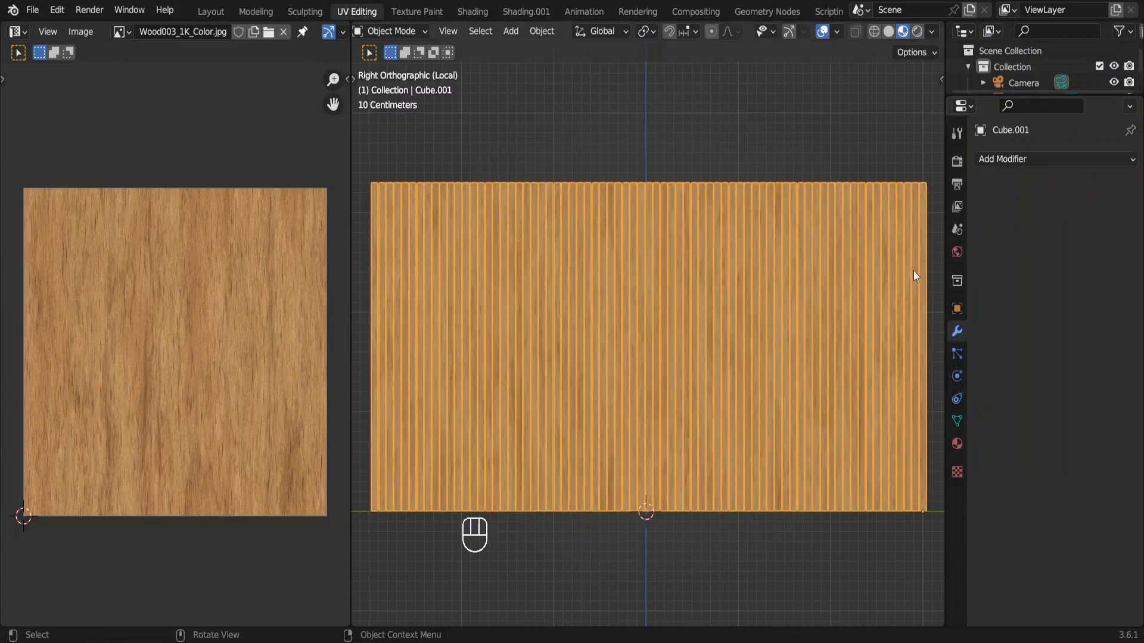
key("Tab")
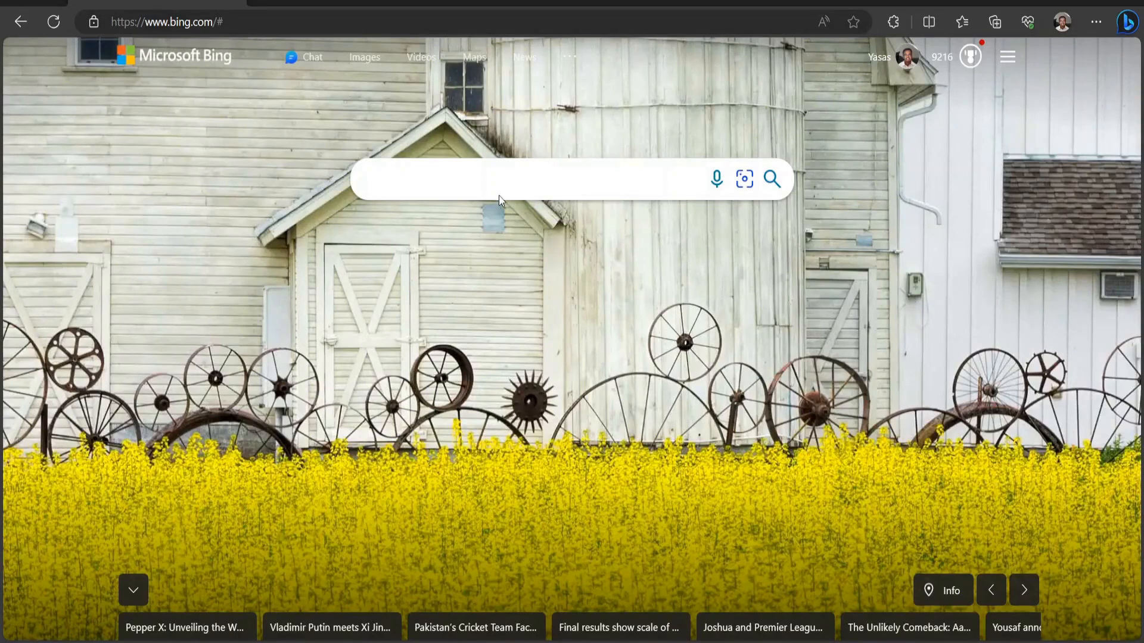
Switch to the web browser, search Bing for 3dsky and open the 3dsky.org site.
left_click(488, 182)
type("3dsky.")
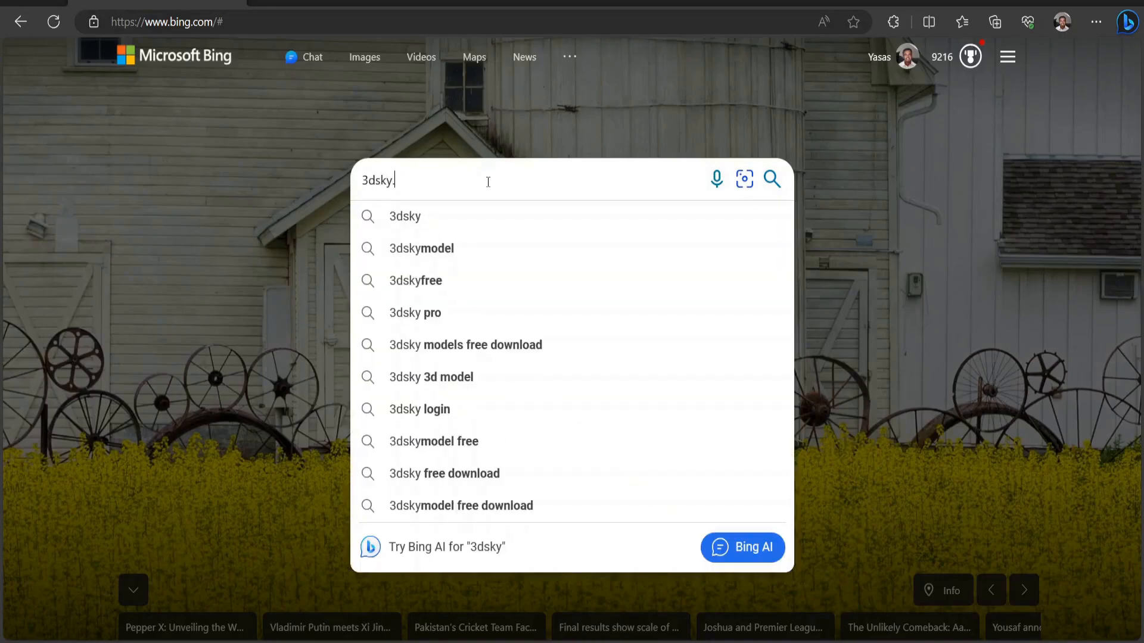
type("com")
key("Return")
left_click(298, 226)
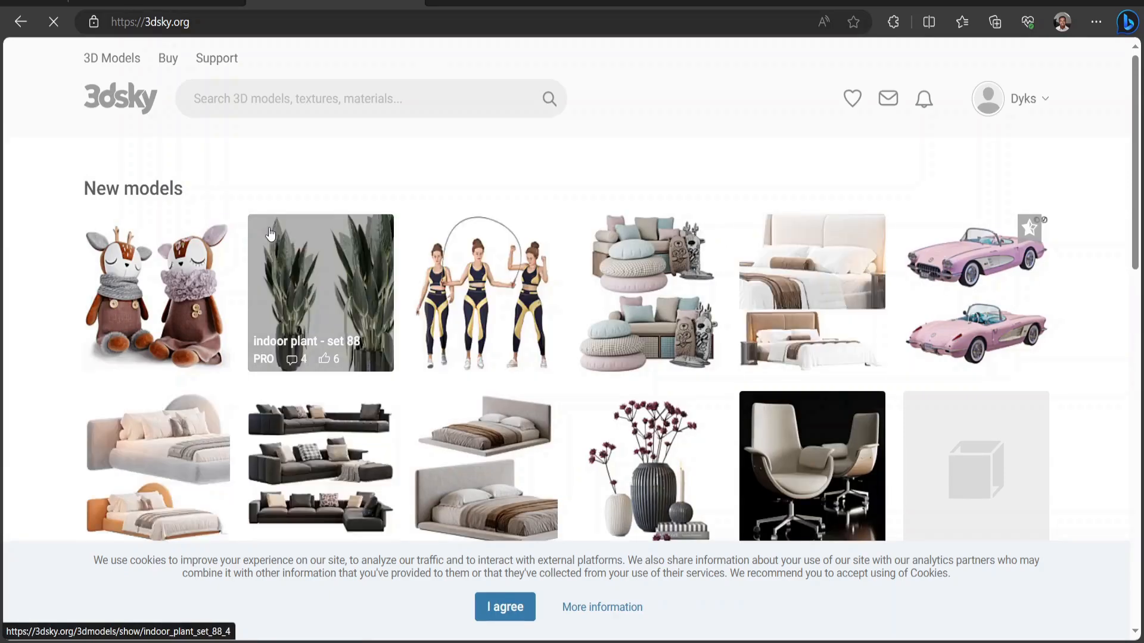
Search 3dsky for free sofa models and look through the listing.
left_click(283, 90)
type("sofa")
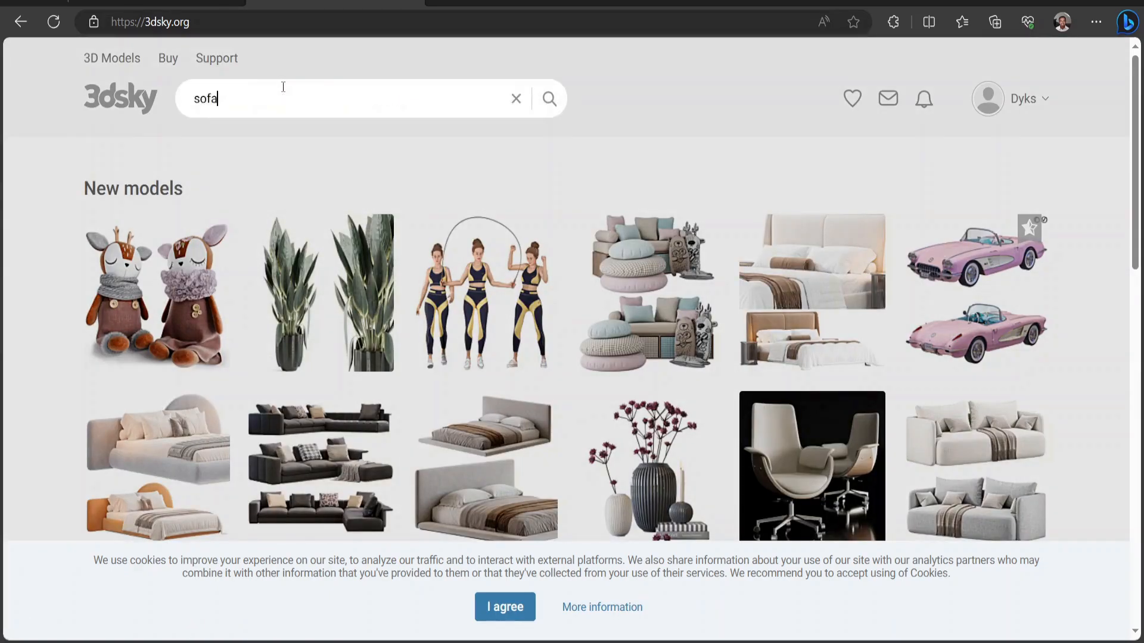
key("Return")
scroll(401, 89, "down", 14)
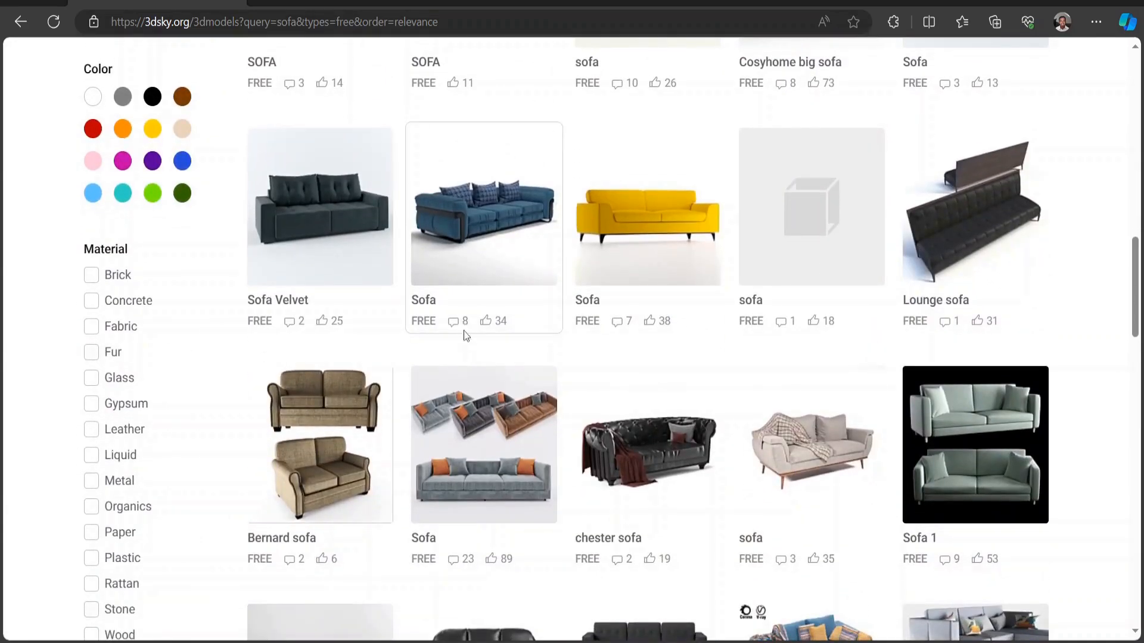
Open the free grey sofa with orange cushions from the sofa listing and download the model.
left_click(477, 429)
scroll(477, 429, "down", 5)
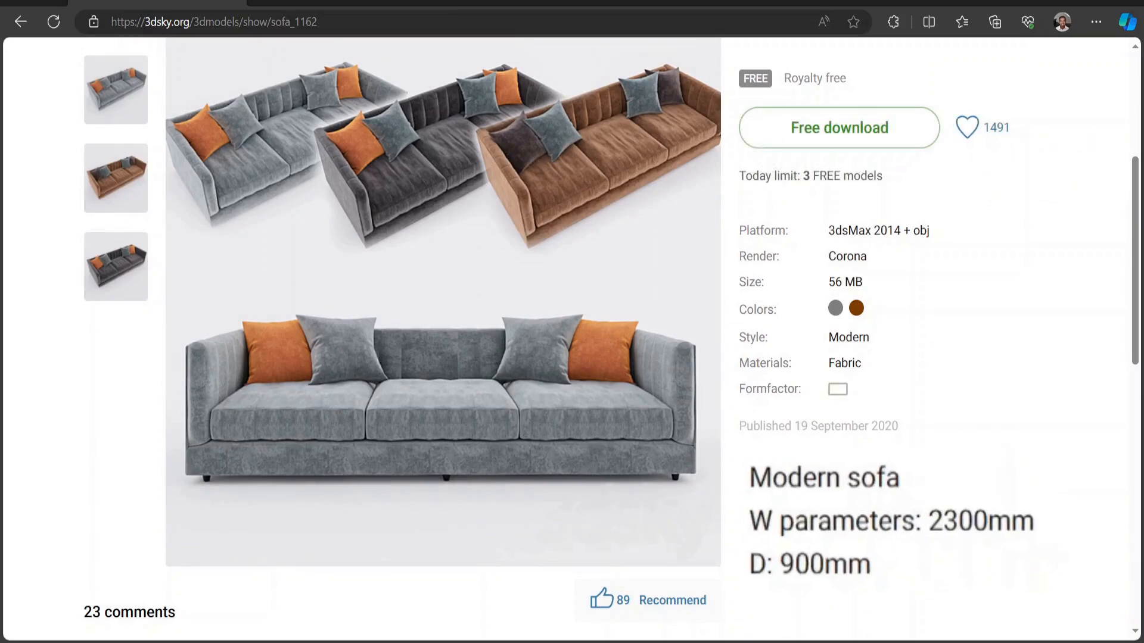
left_click(860, 136)
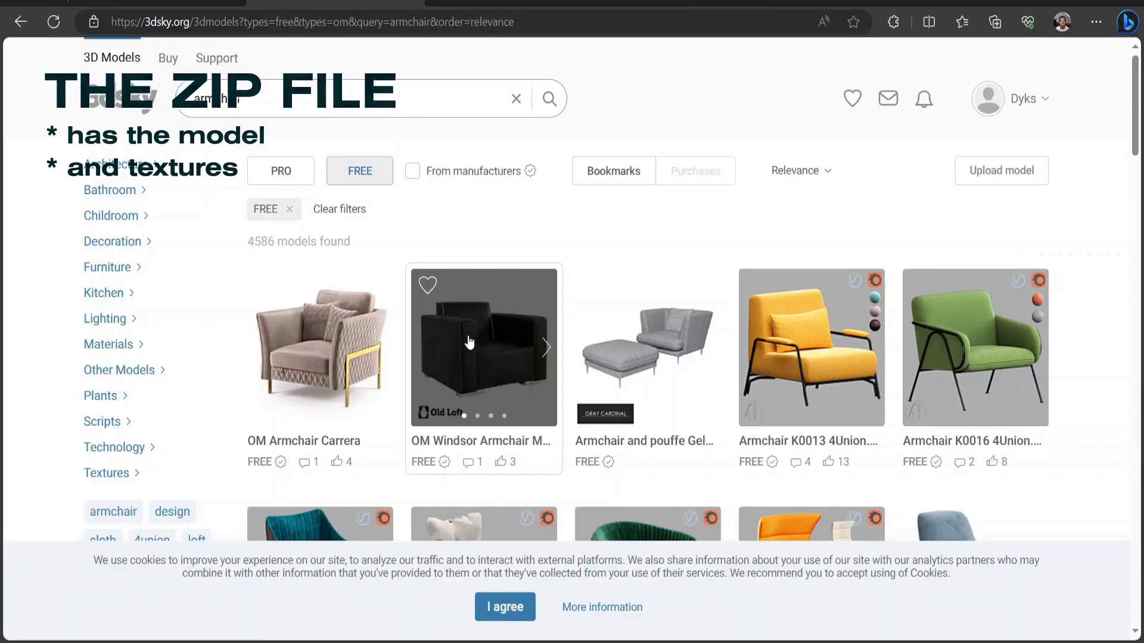
Review the model pages of the free OM Windsor Armchair Metal Feet and the Serenity coffee table.
left_click(469, 341)
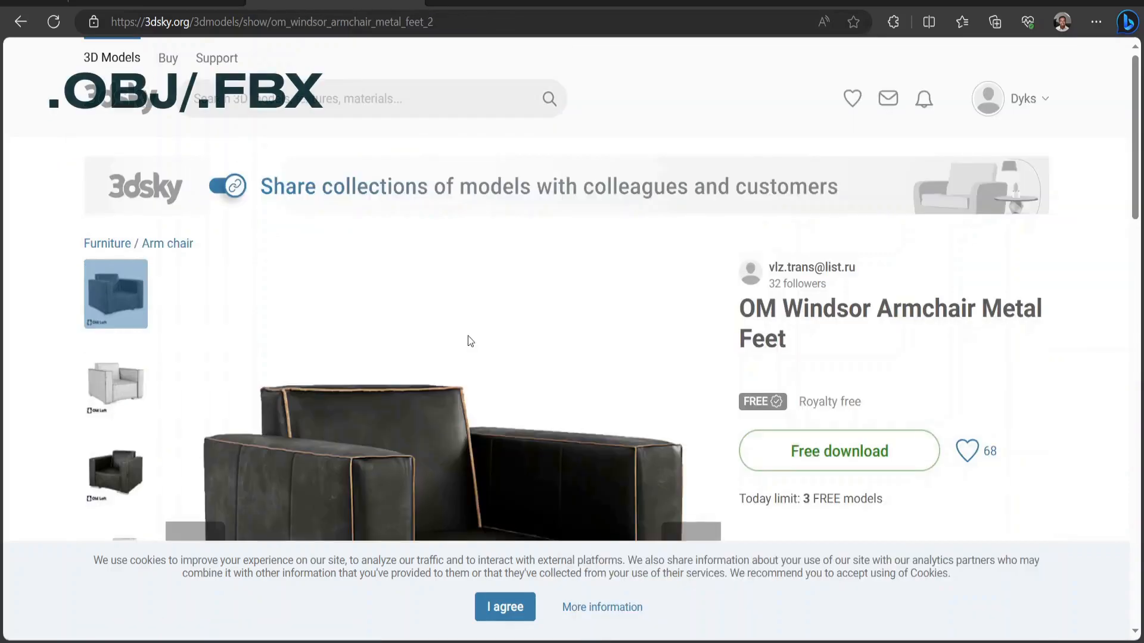
scroll(469, 340, "down", 3)
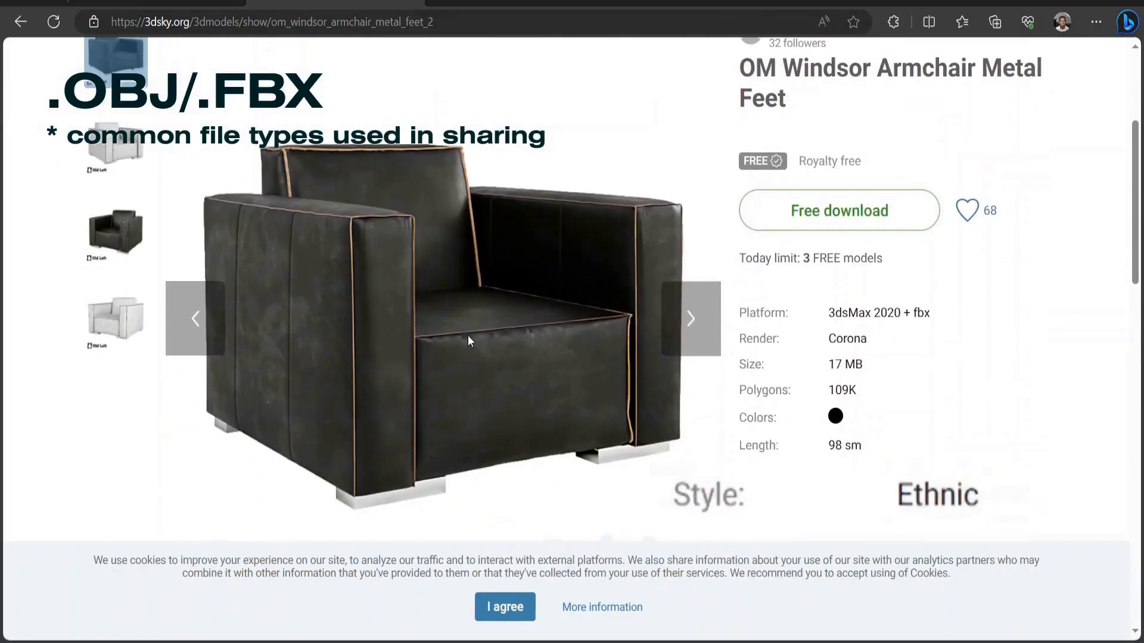
key("alt+Left")
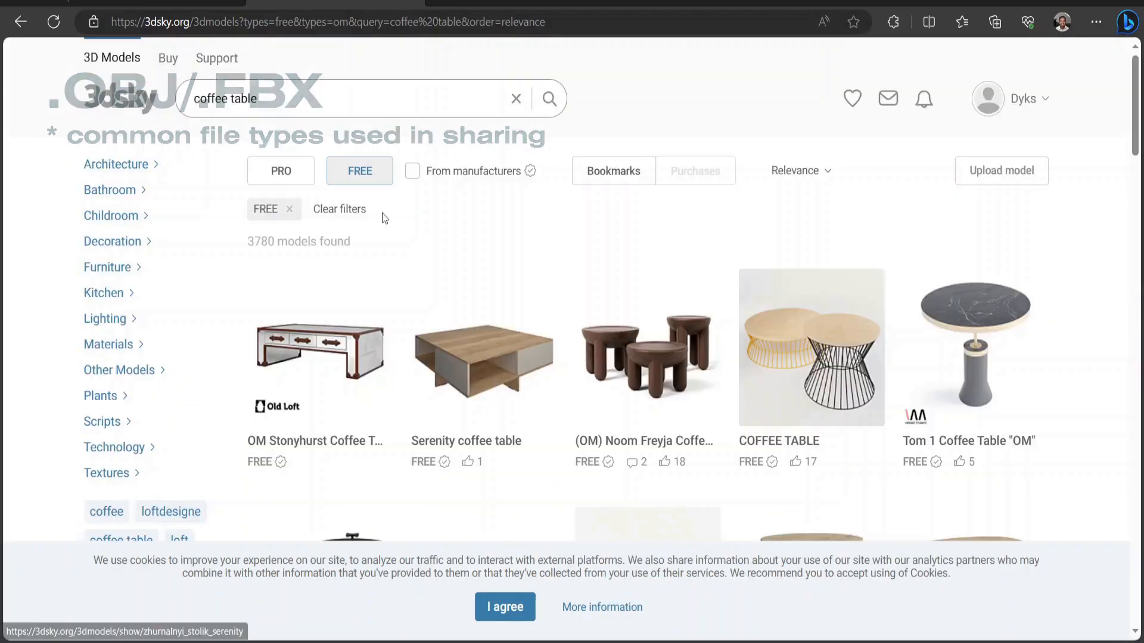
left_click(476, 348)
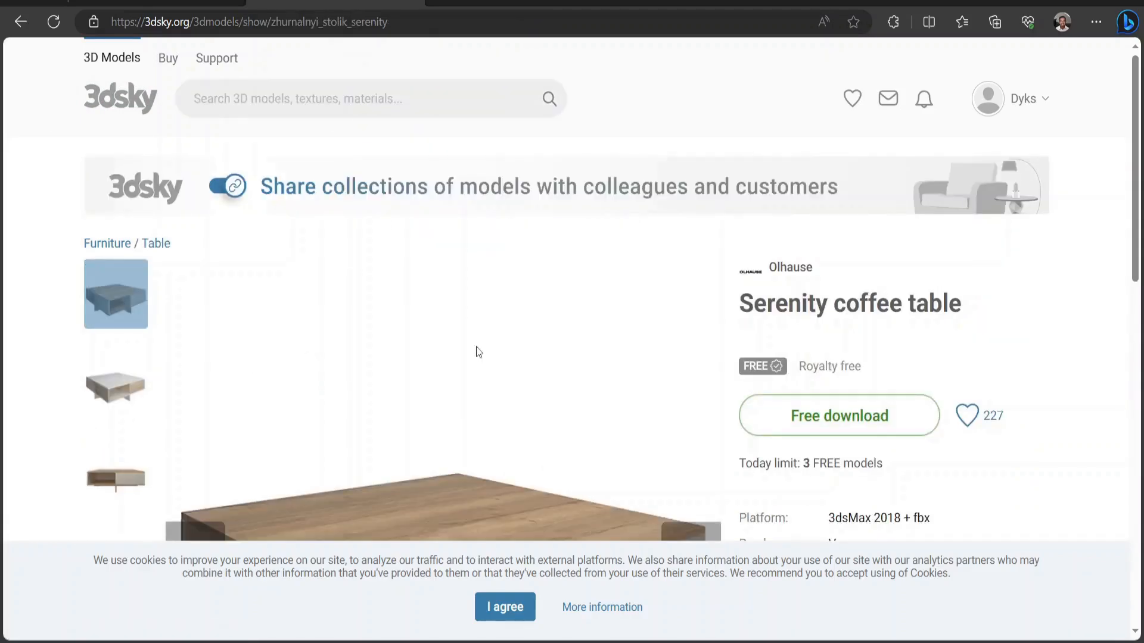
scroll(476, 351, "down", 5)
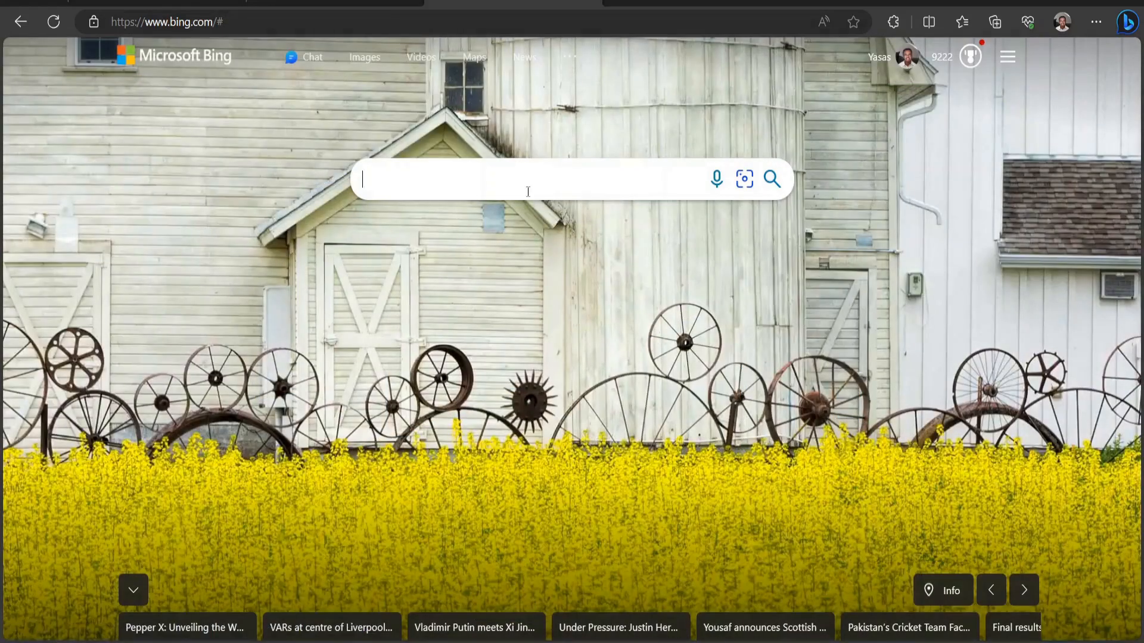
Search the web for 3dwarehouse and open the SketchUp 3D Warehouse site.
type("3dwarehouse")
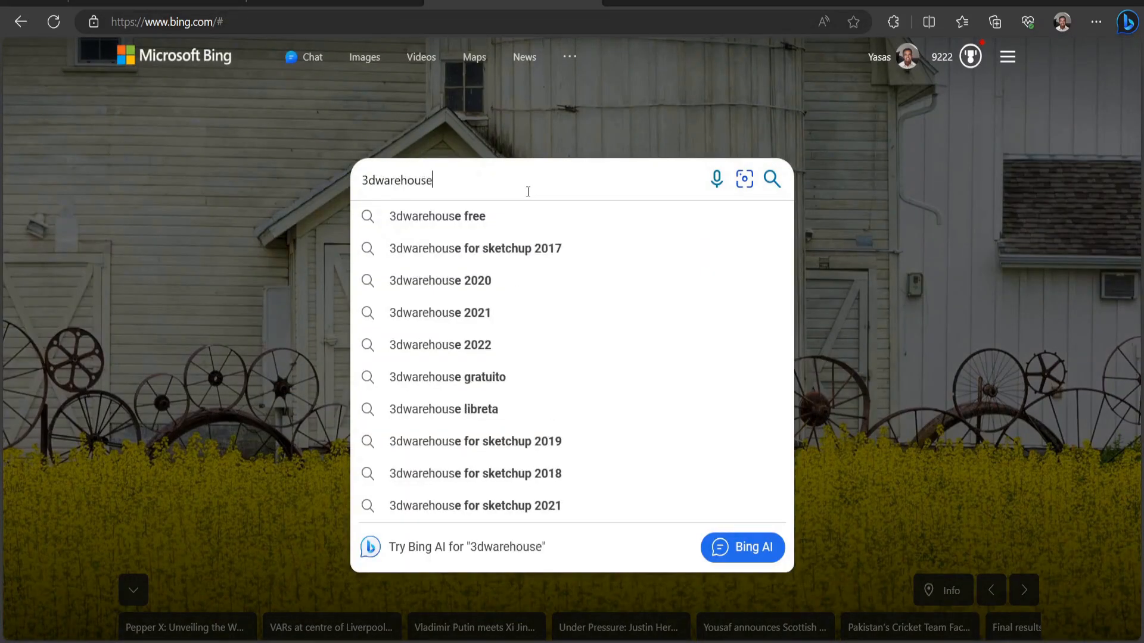
key("Return")
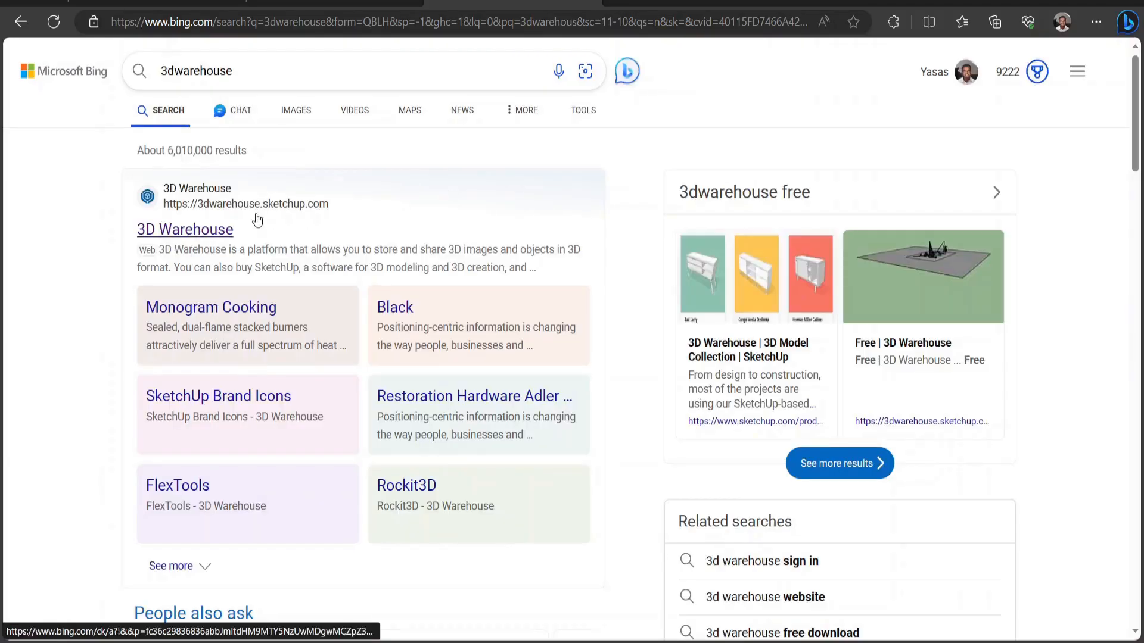
left_click(162, 234)
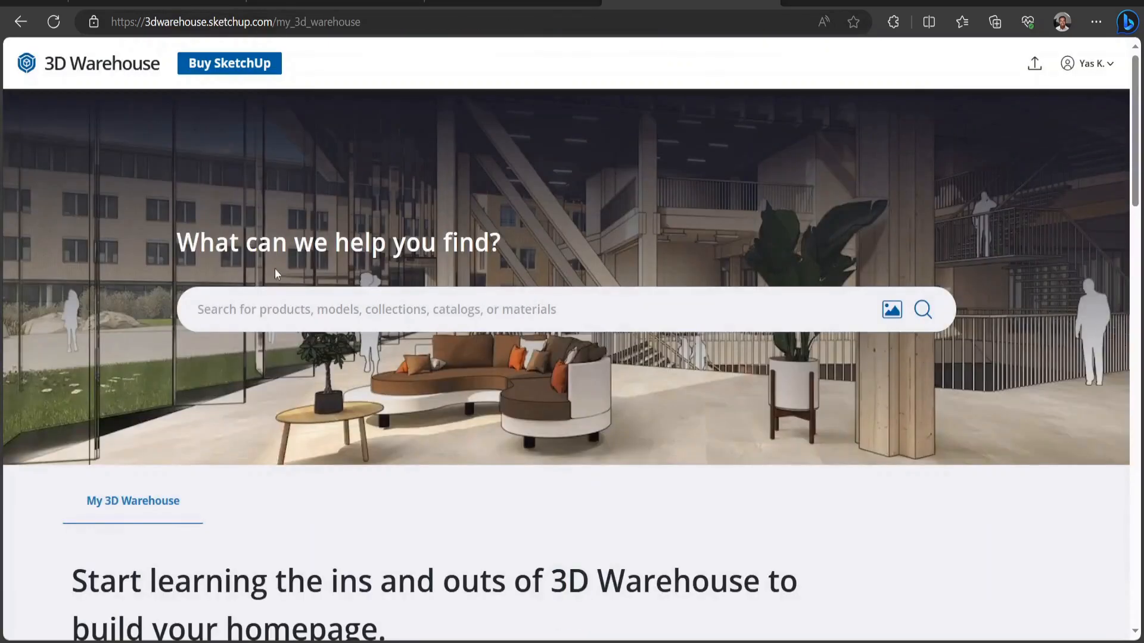
Search 3D Warehouse for plant and look through the products.
left_click(341, 301)
type("plant")
key("Return")
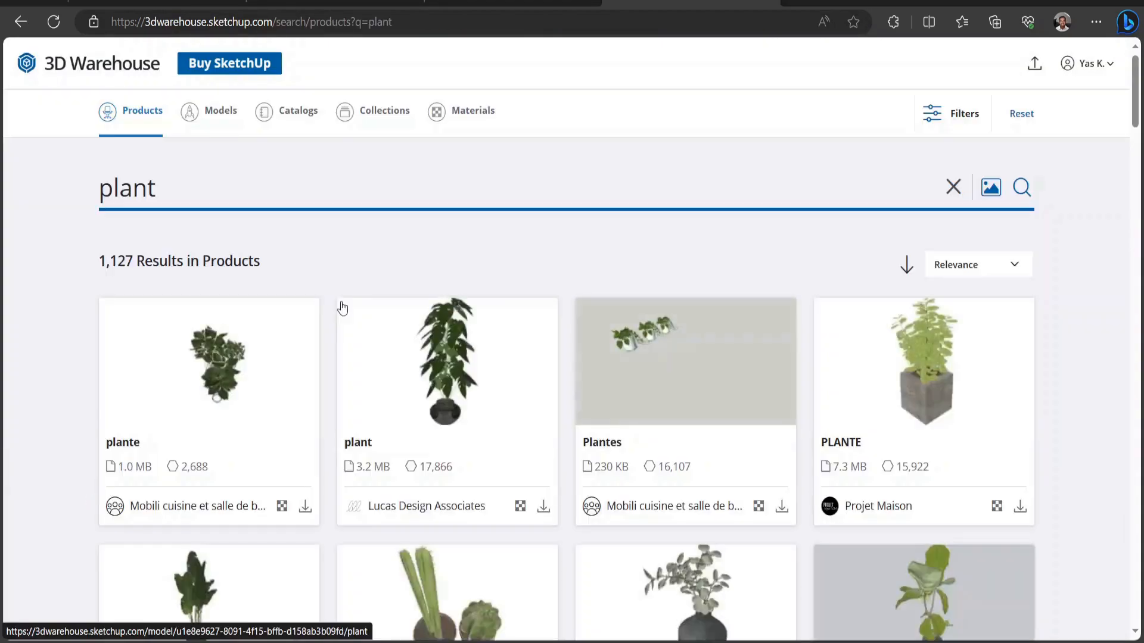
scroll(340, 301, "down", 3)
Open the plante 2 product and download it as a SketchUp 2023 File.
left_click(846, 360)
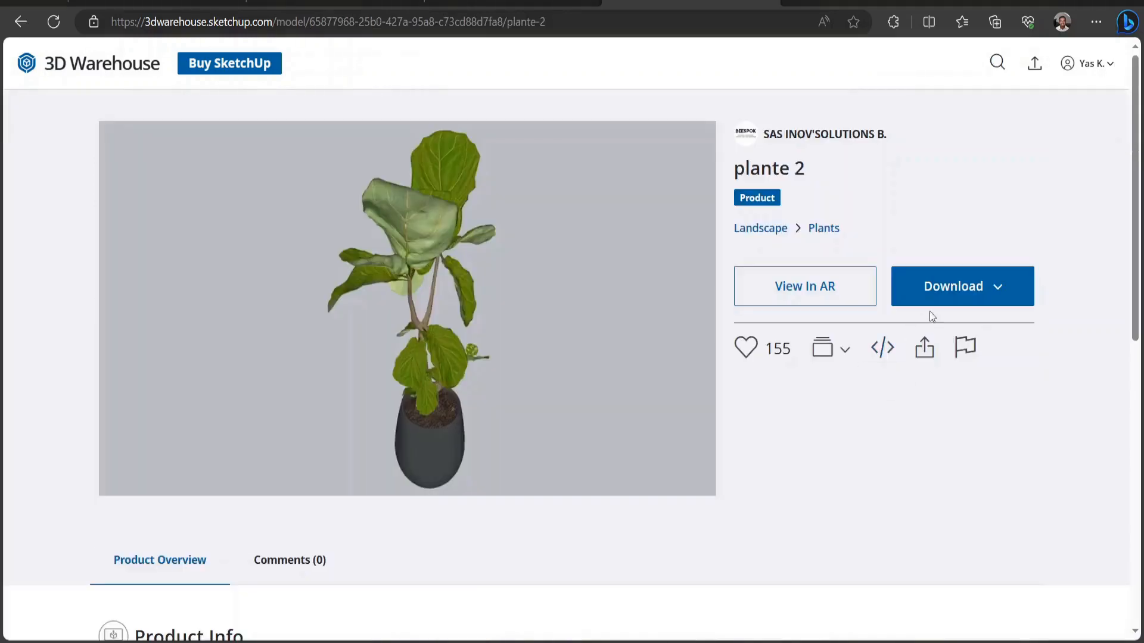
left_click(972, 284)
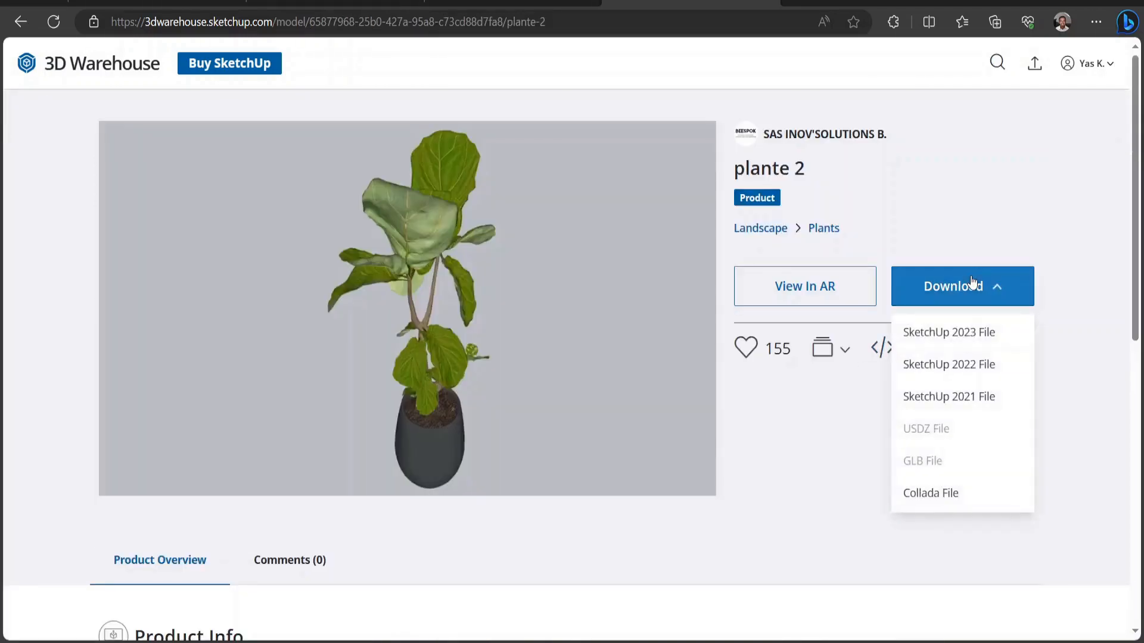
left_click(952, 331)
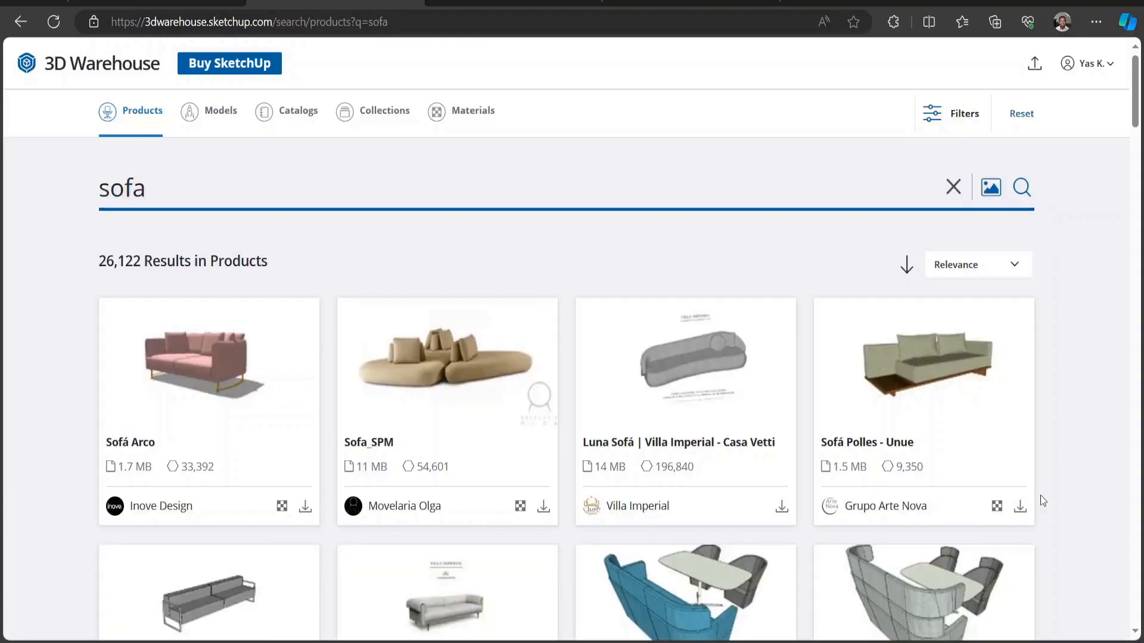
Browse the sofa products on 3D Warehouse for suitable furniture.
scroll(1040, 495, "down", 6)
scroll(1041, 495, "down", 13)
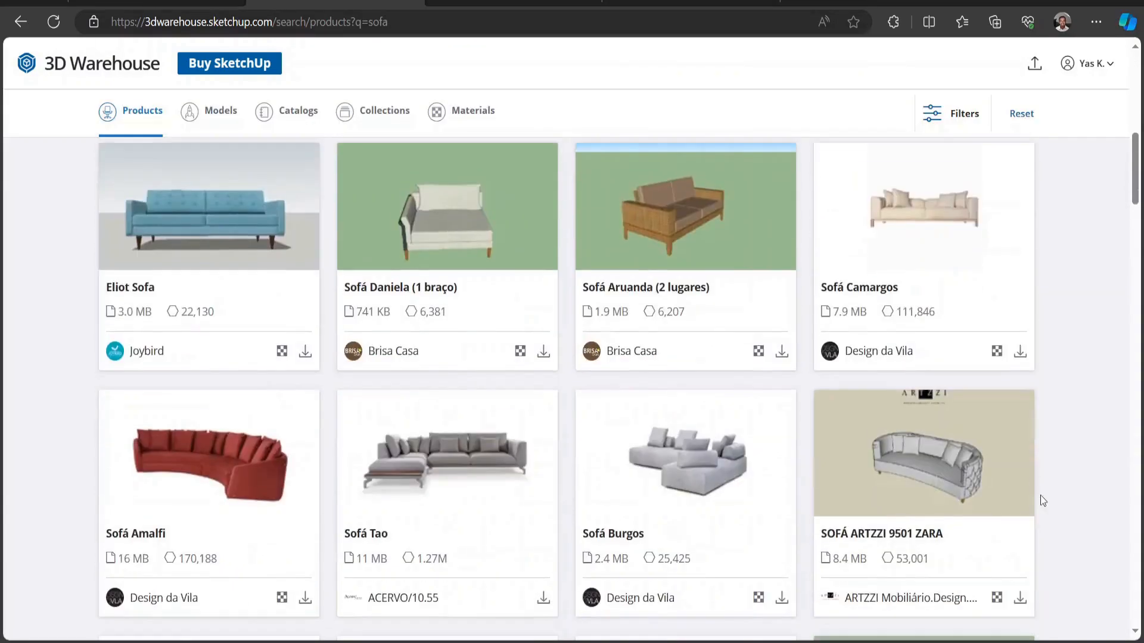
scroll(1040, 495, "down", 7)
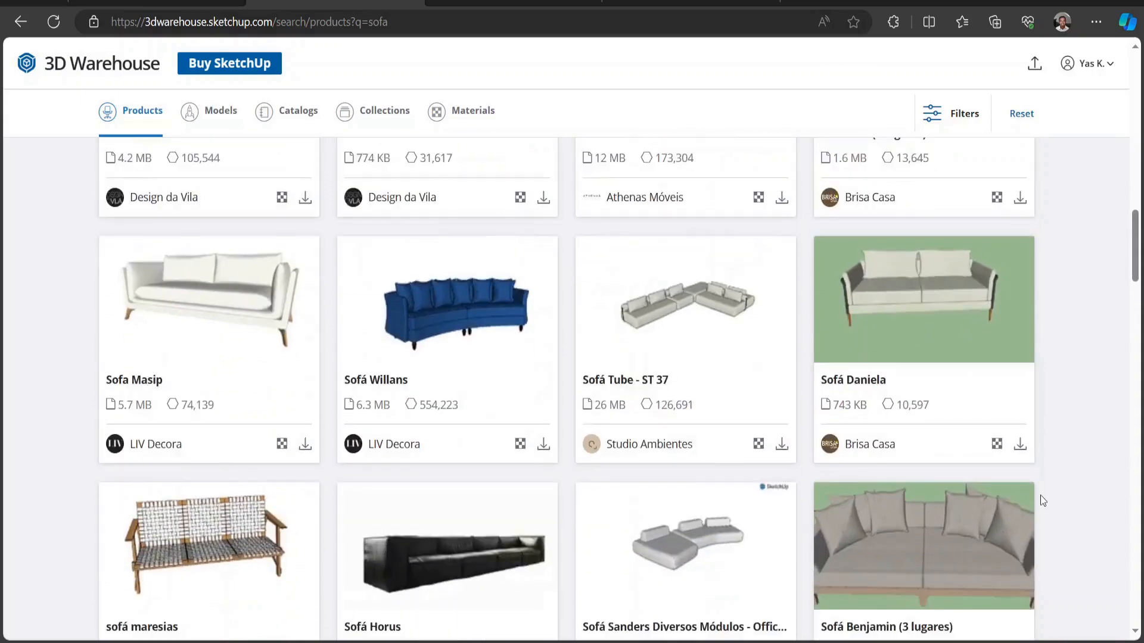
scroll(1040, 495, "down", 3)
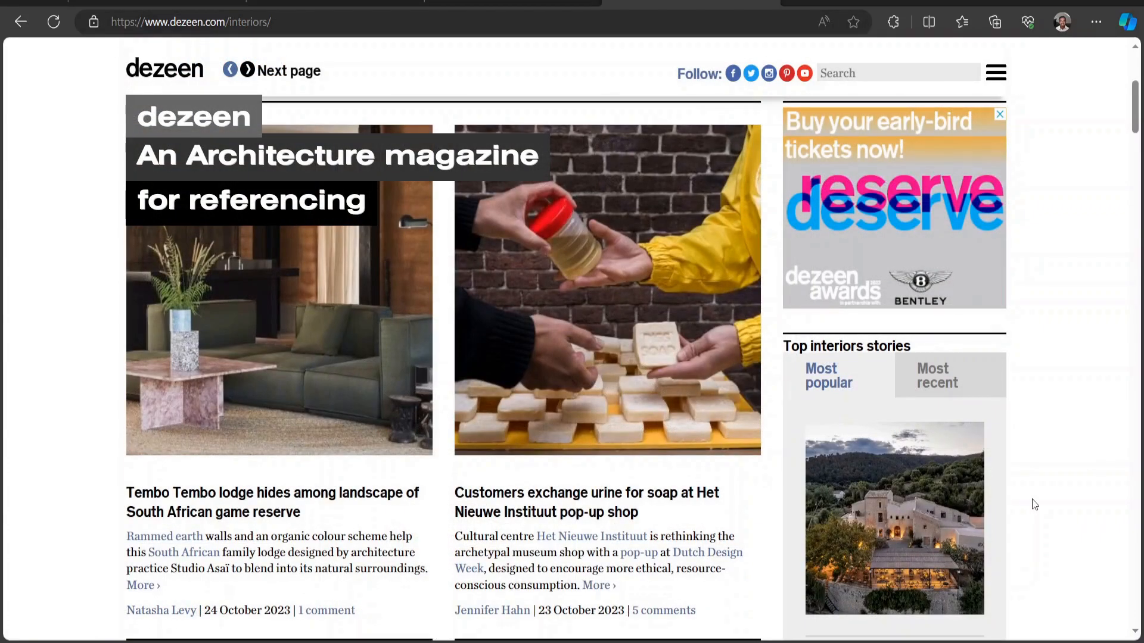
scroll(1034, 504, "down", 6)
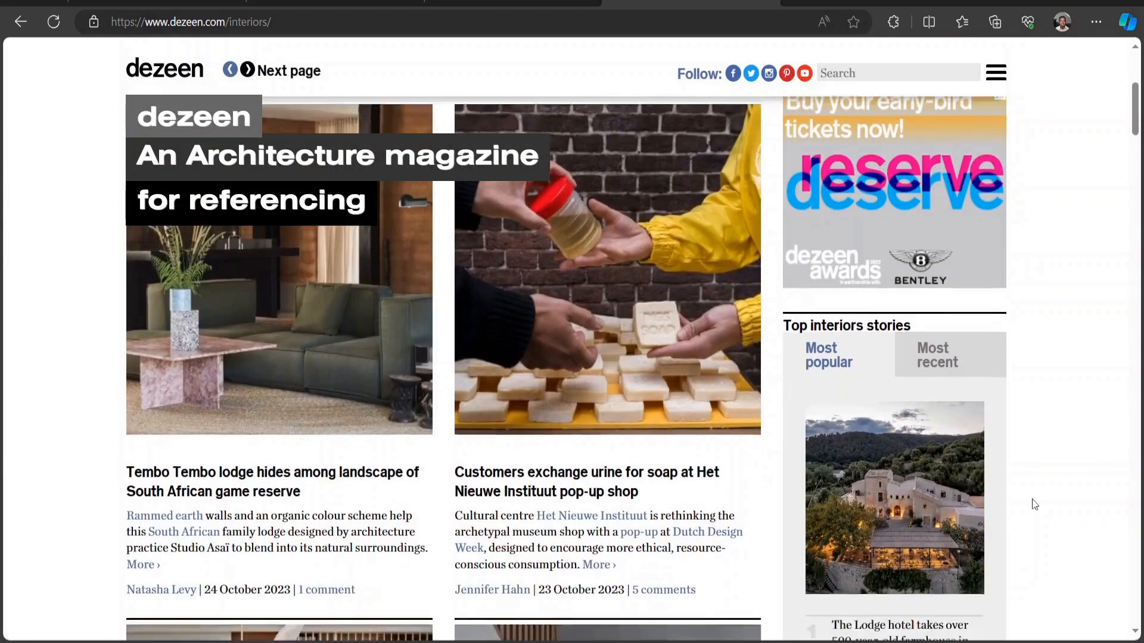
Browse the interiors articles on dezeen and archdaily for design references.
scroll(1034, 505, "down", 3)
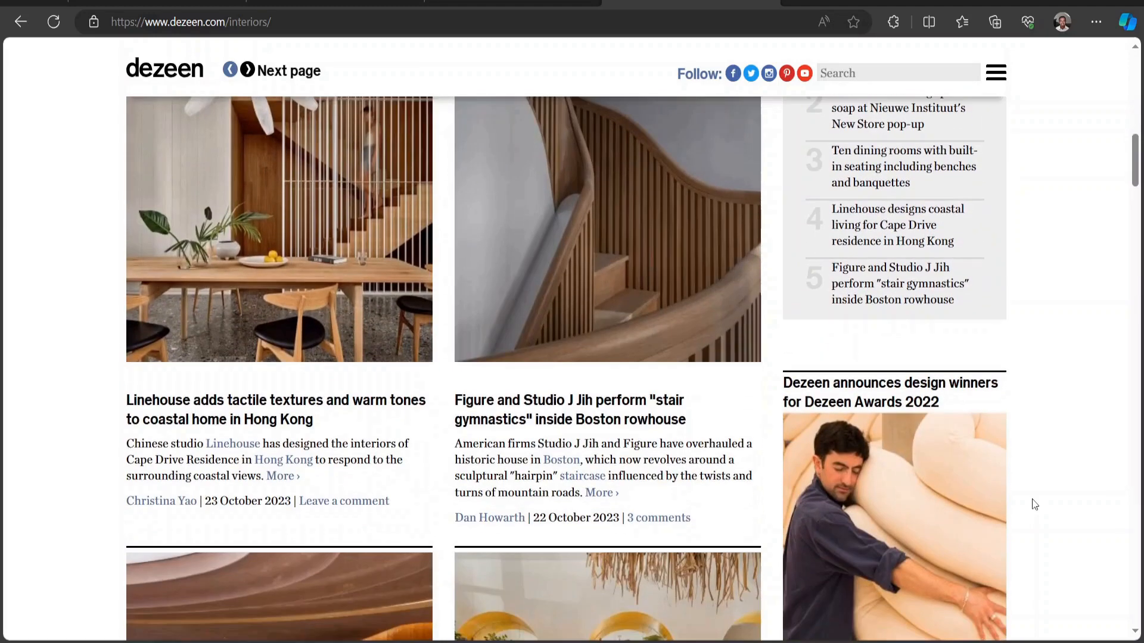
scroll(1034, 504, "down", 5)
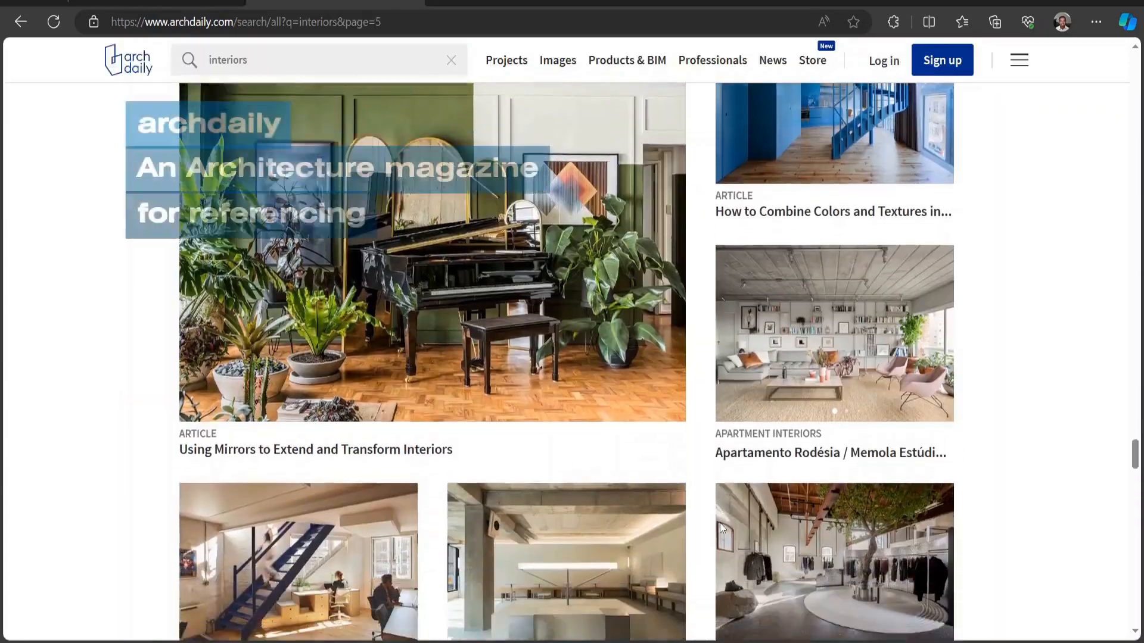
scroll(720, 524, "down", 1)
scroll(720, 523, "down", 2)
scroll(719, 525, "down", 2)
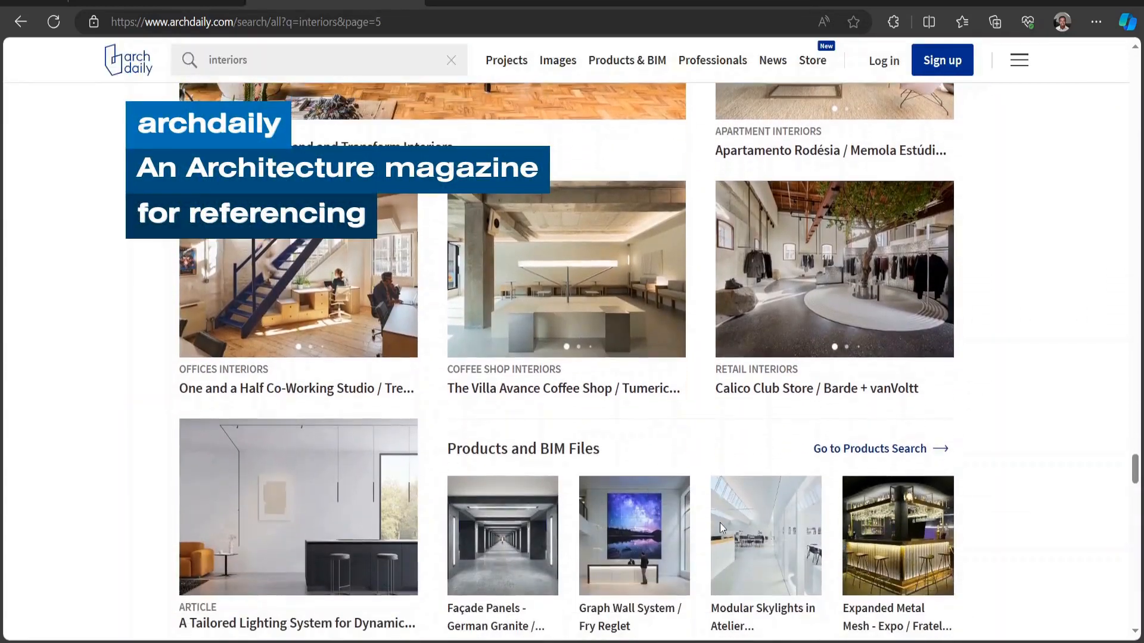
scroll(720, 524, "down", 3)
scroll(720, 524, "down", 4)
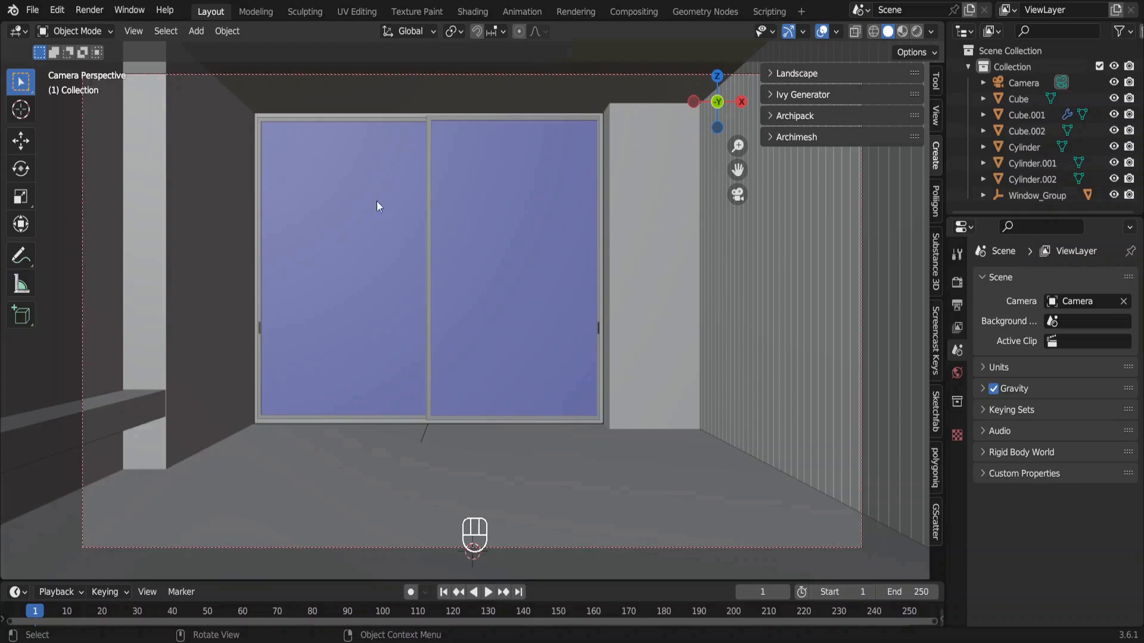
Switch to Blender and import Curtain 006.obj from the 0. Good Curtains (obj) folder with the legacy Wavefront importer.
left_click(33, 10)
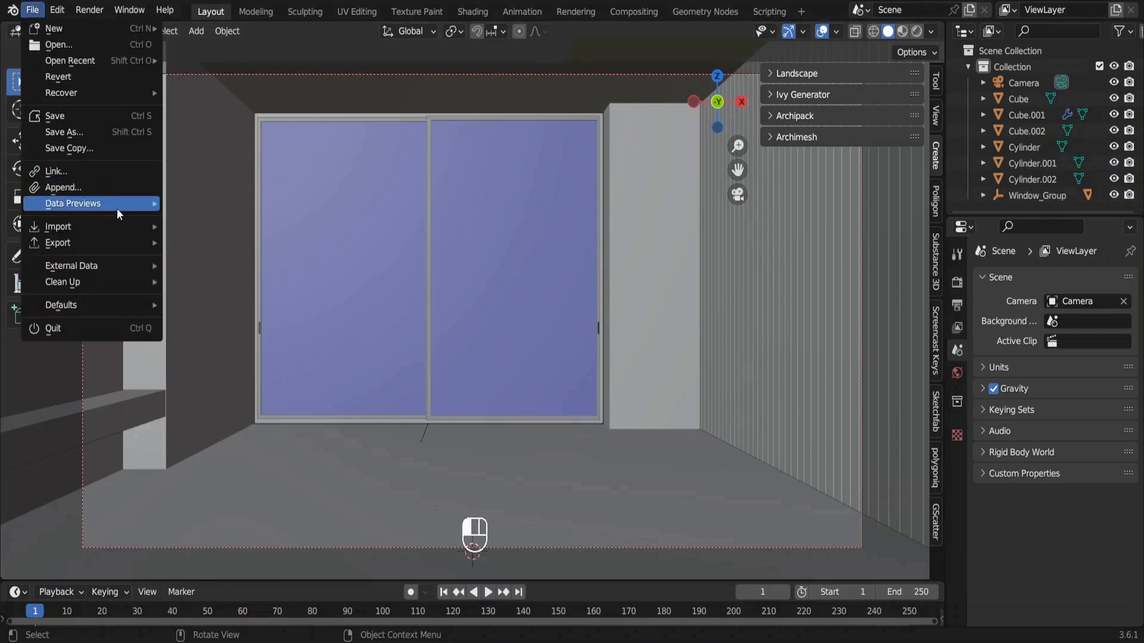
mouse_move(127, 226)
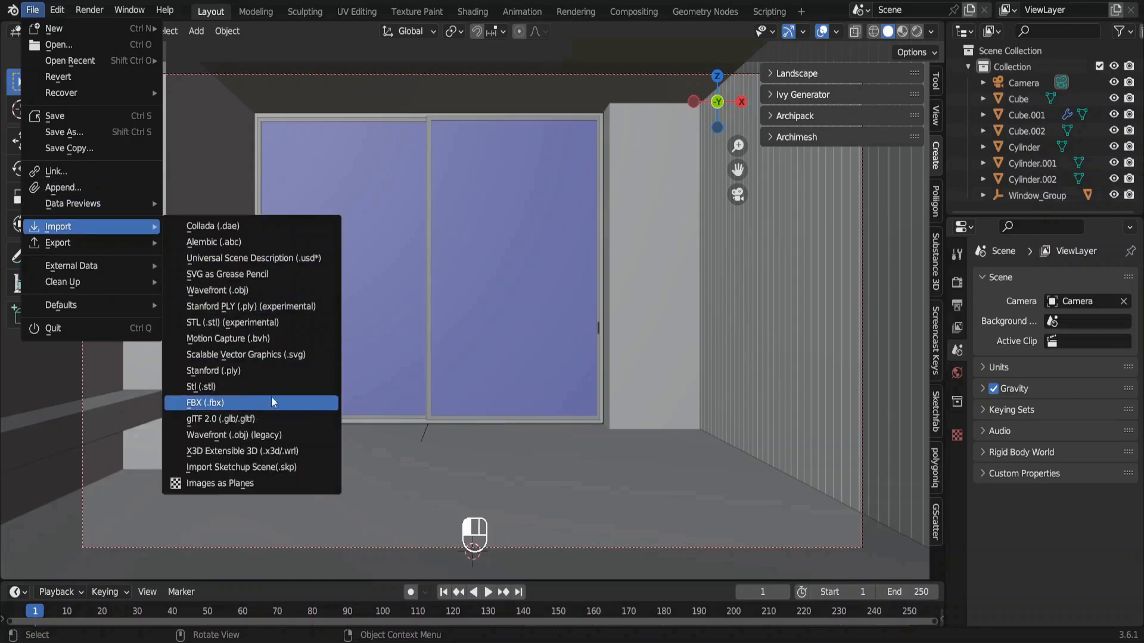
left_click(258, 435)
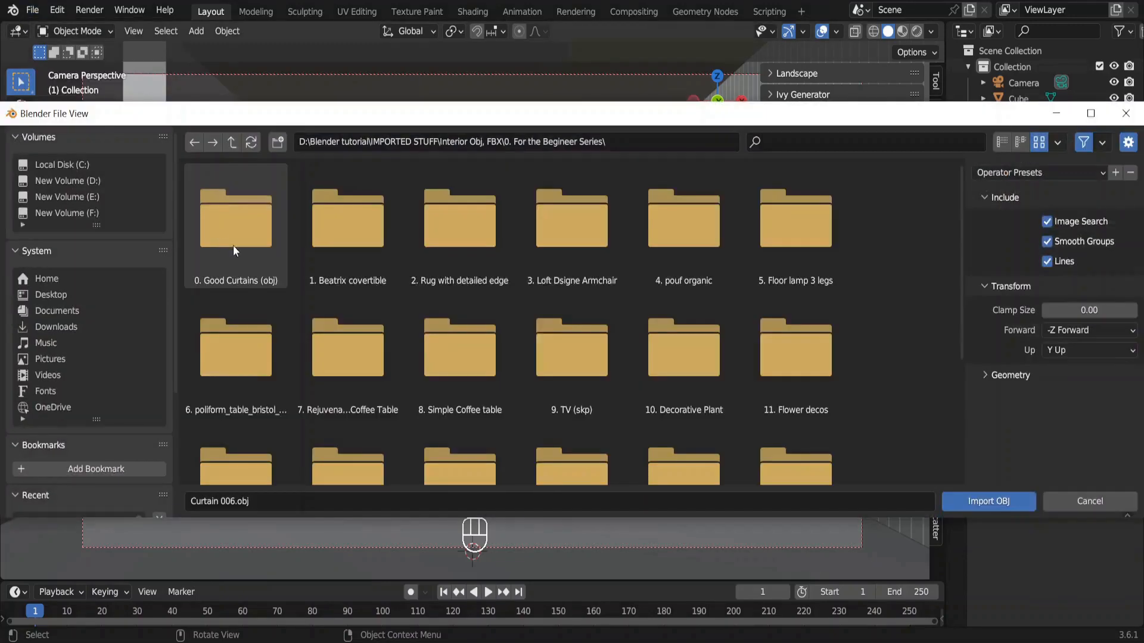
double_click(240, 245)
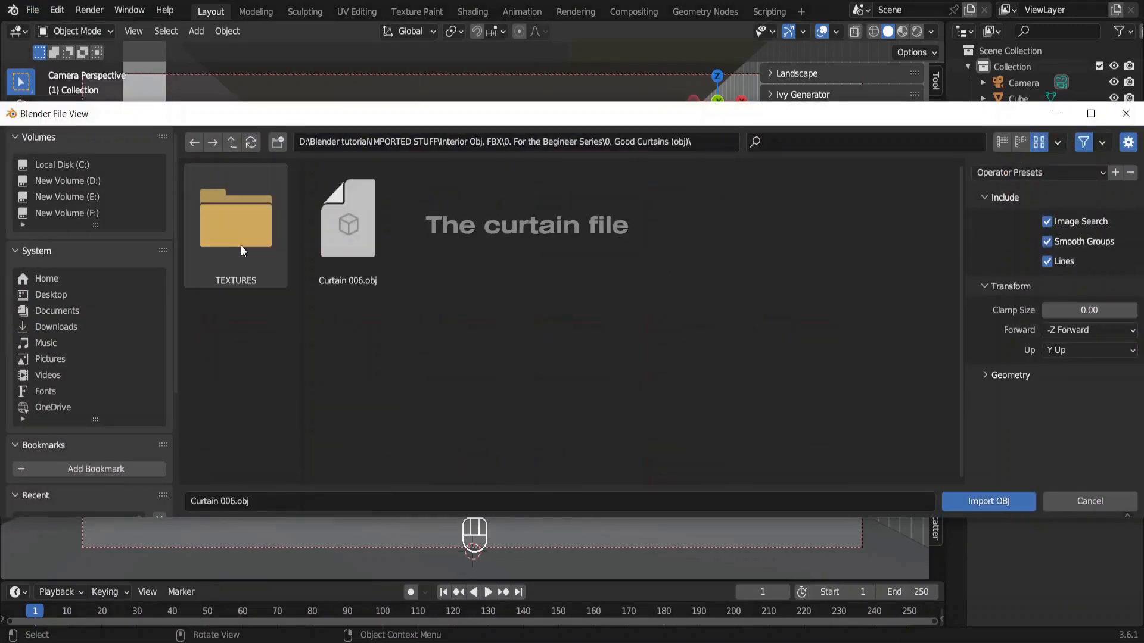
double_click(356, 242)
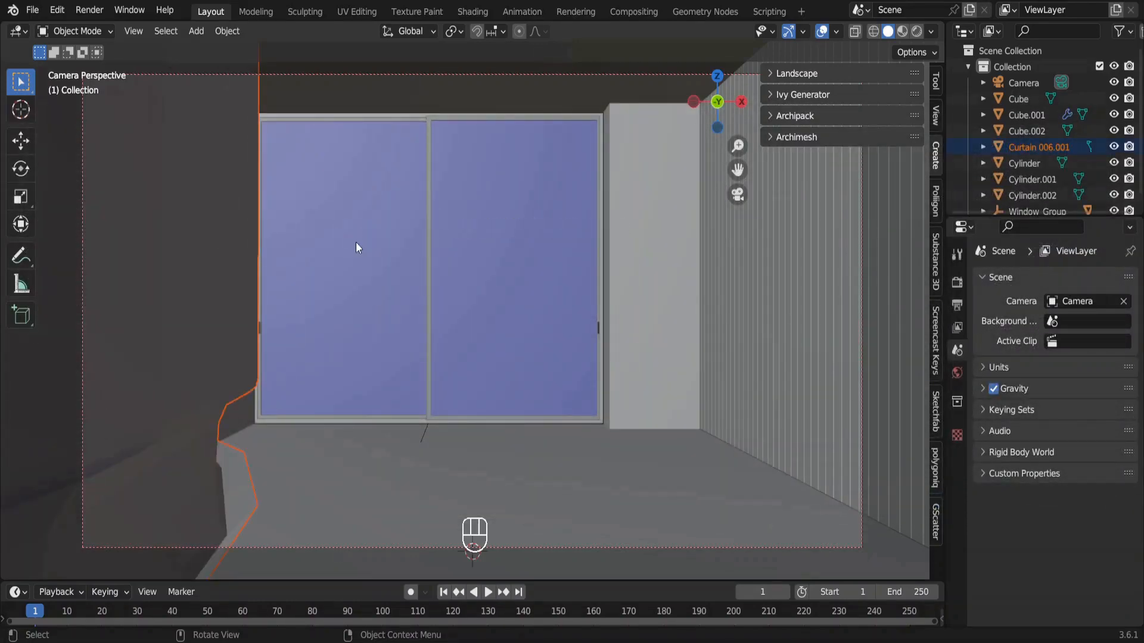
Scale the imported curtain down uniformly by a factor of 0.01.
scroll(356, 242, "left", 5)
scroll(356, 242, "down", 5, "ctrl")
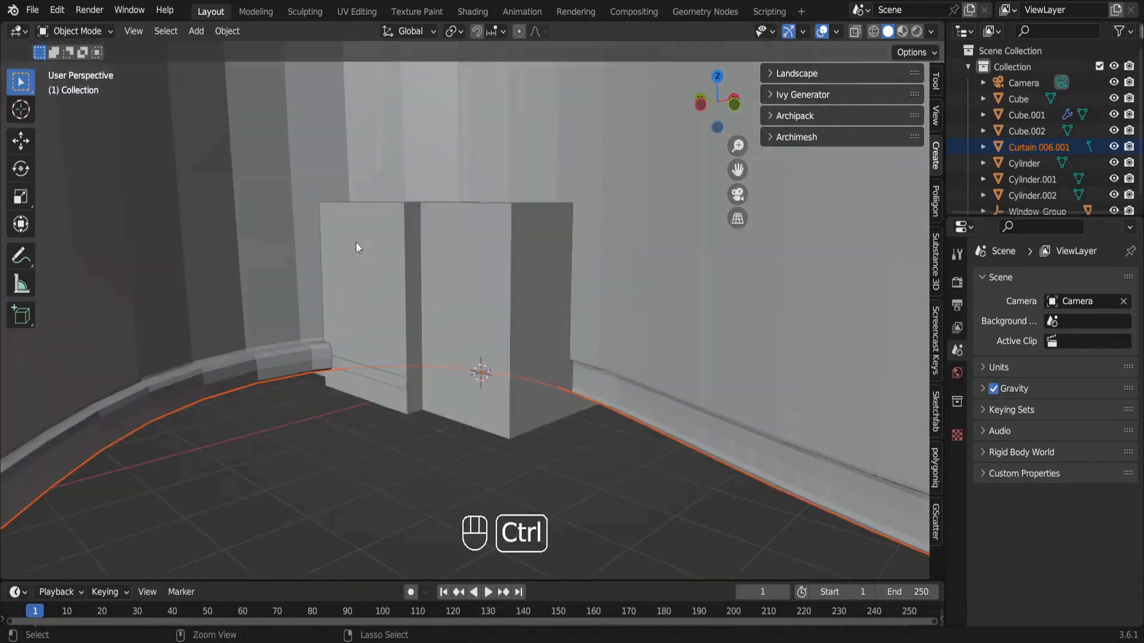
scroll(356, 242, "down", 10, "ctrl")
scroll(356, 242, "up", 3, "shift")
scroll(356, 242, "down", 2, "shift")
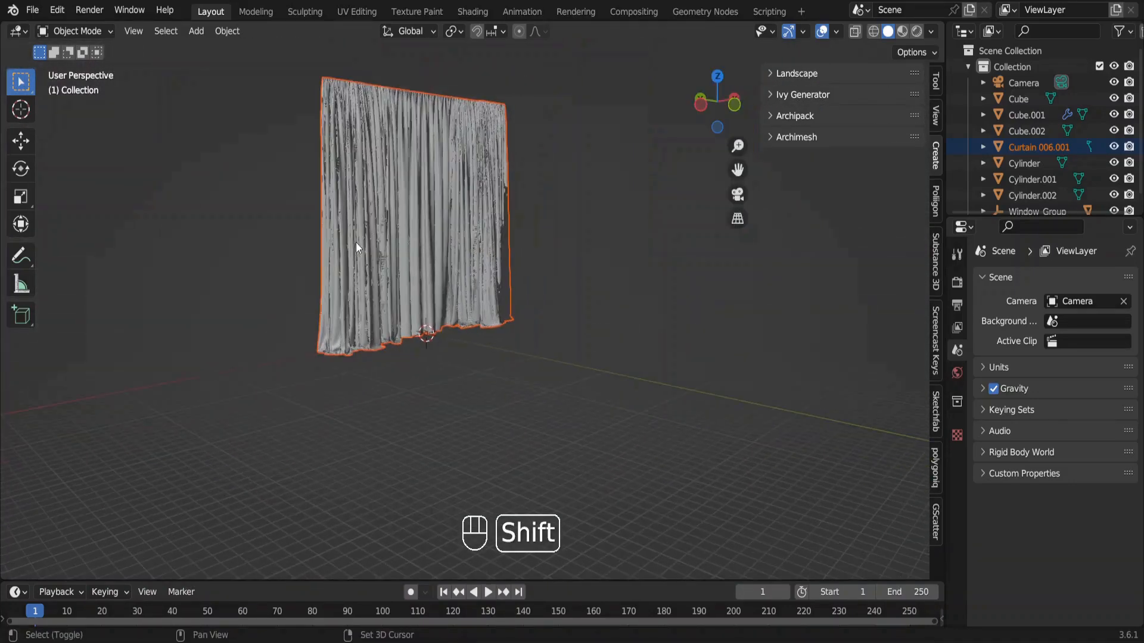
scroll(355, 242, "right", 1, "shift")
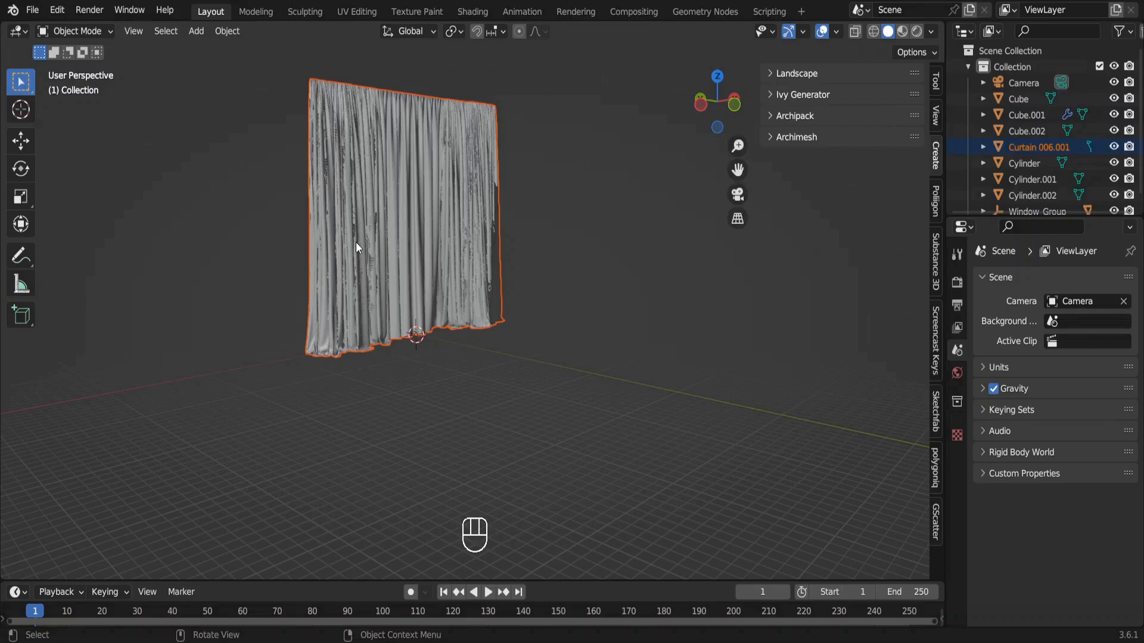
type("s.01")
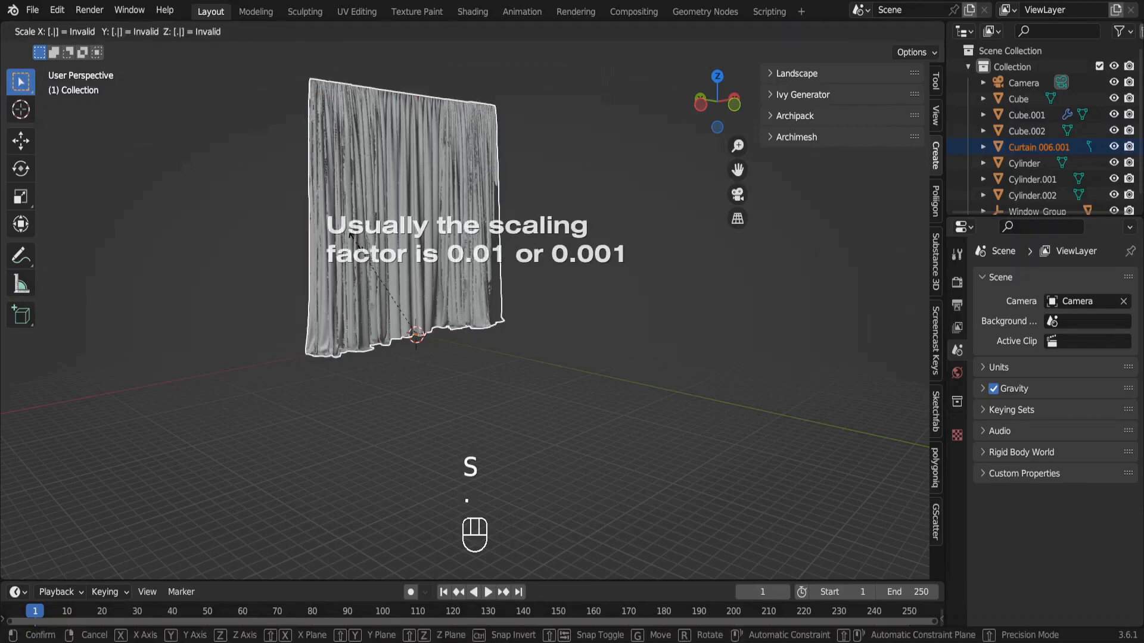
key("Return")
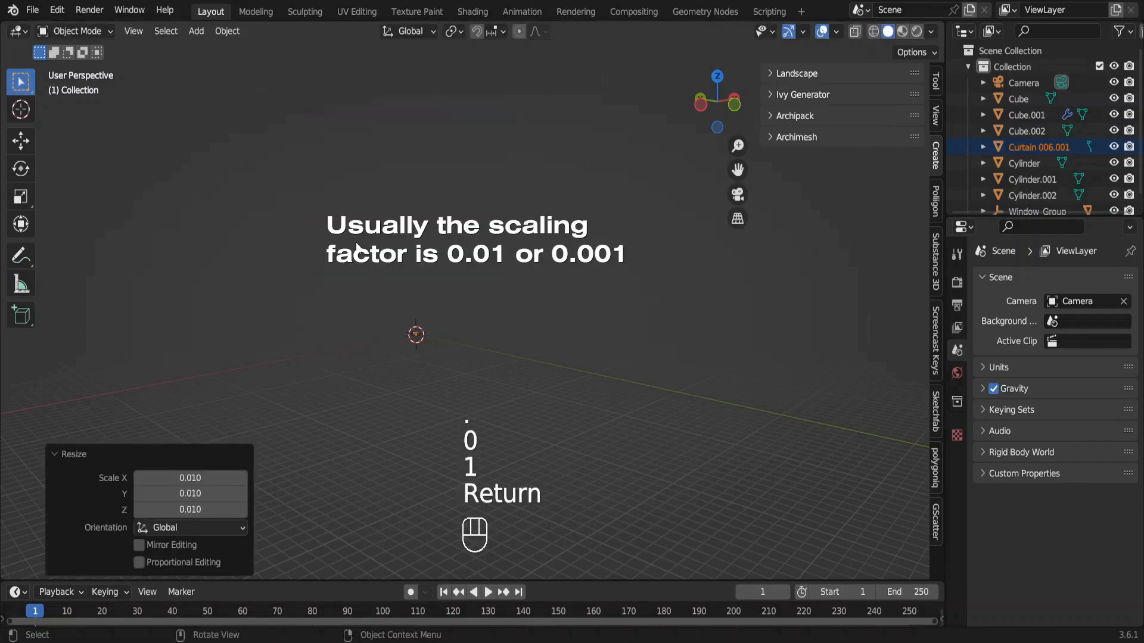
Move the curtain to the window wall, about 3.08 m along Y and about -0.38 m along X.
key("KP_Decimal")
key("KP_0")
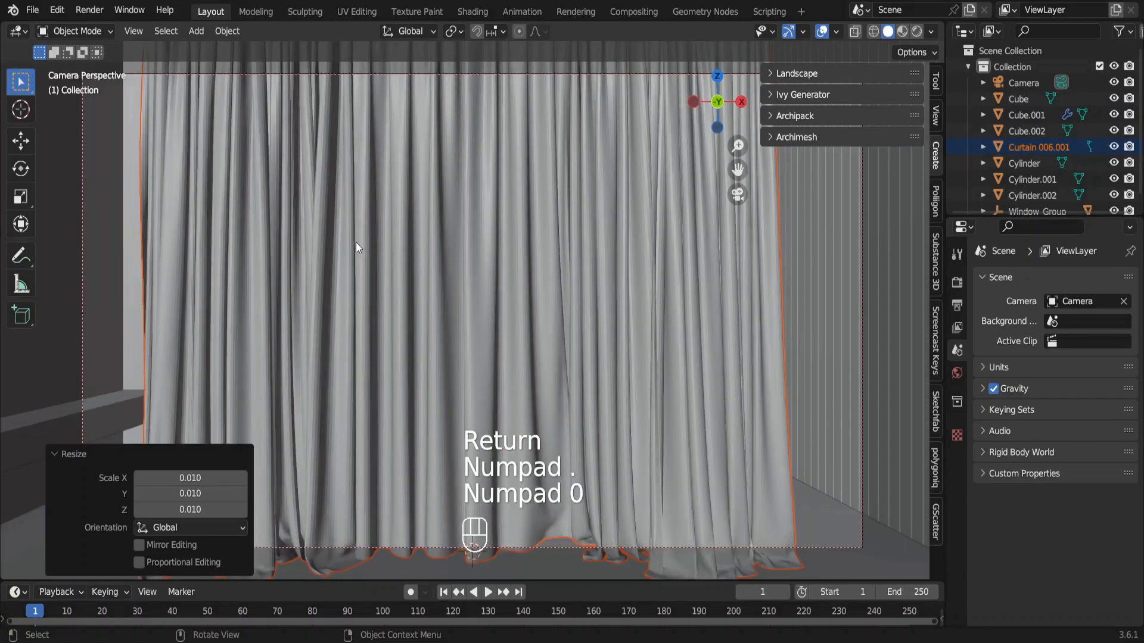
key("KP_7")
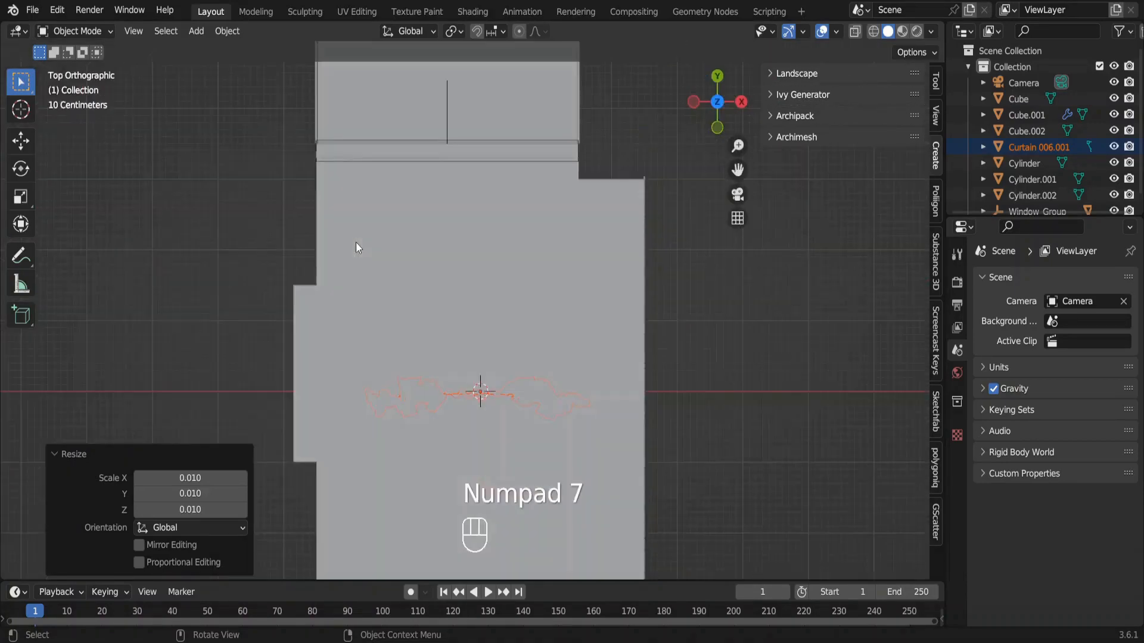
key("alt+z")
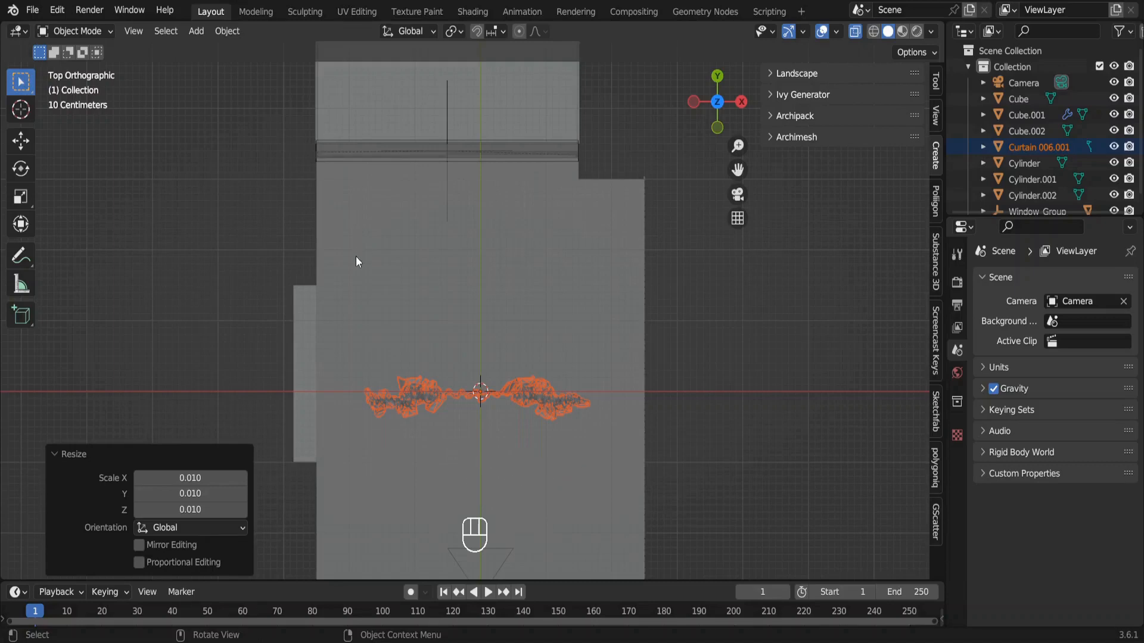
key("g")
key("y")
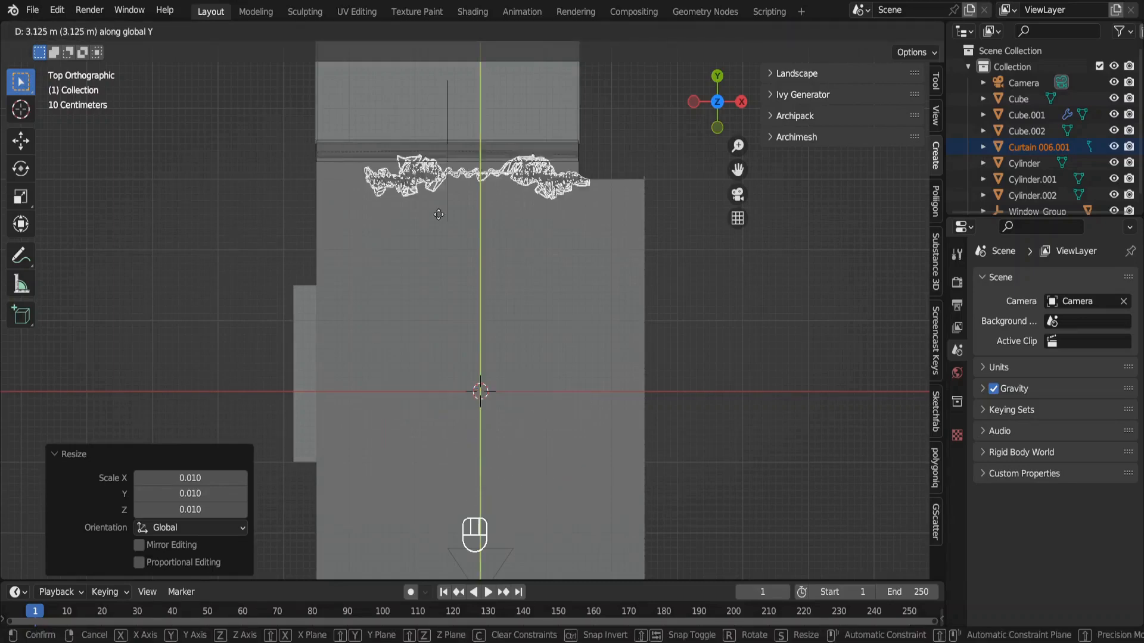
left_click(426, 218)
key("g")
key("y")
key("x")
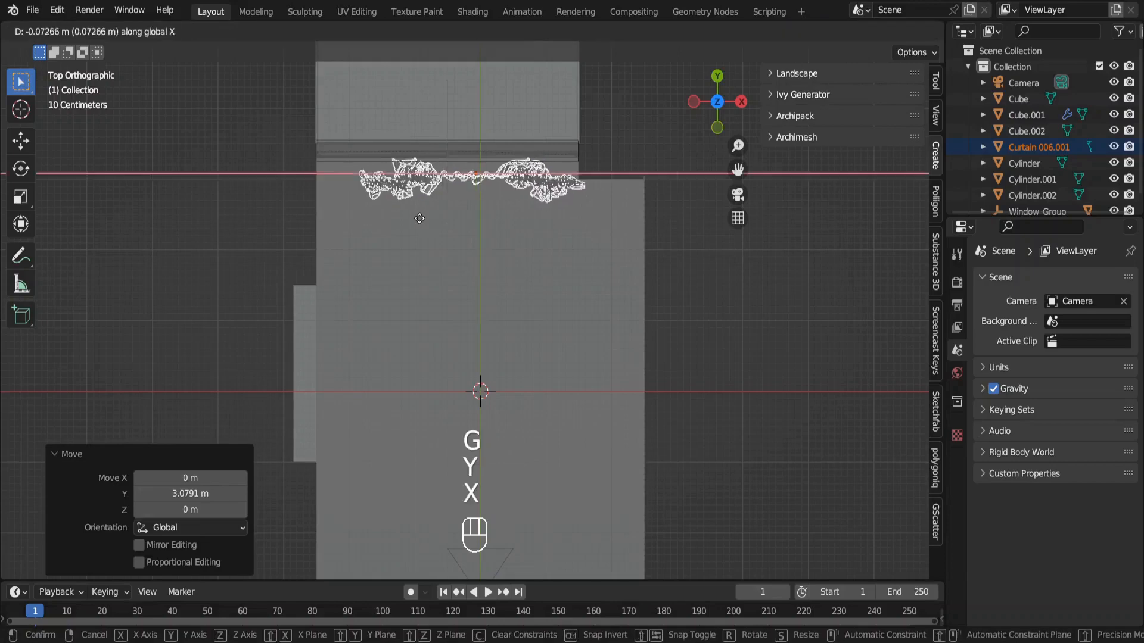
left_click(402, 218)
Scale the curtain up uniformly by about 1.08 to cover more of the window.
key("KP_0")
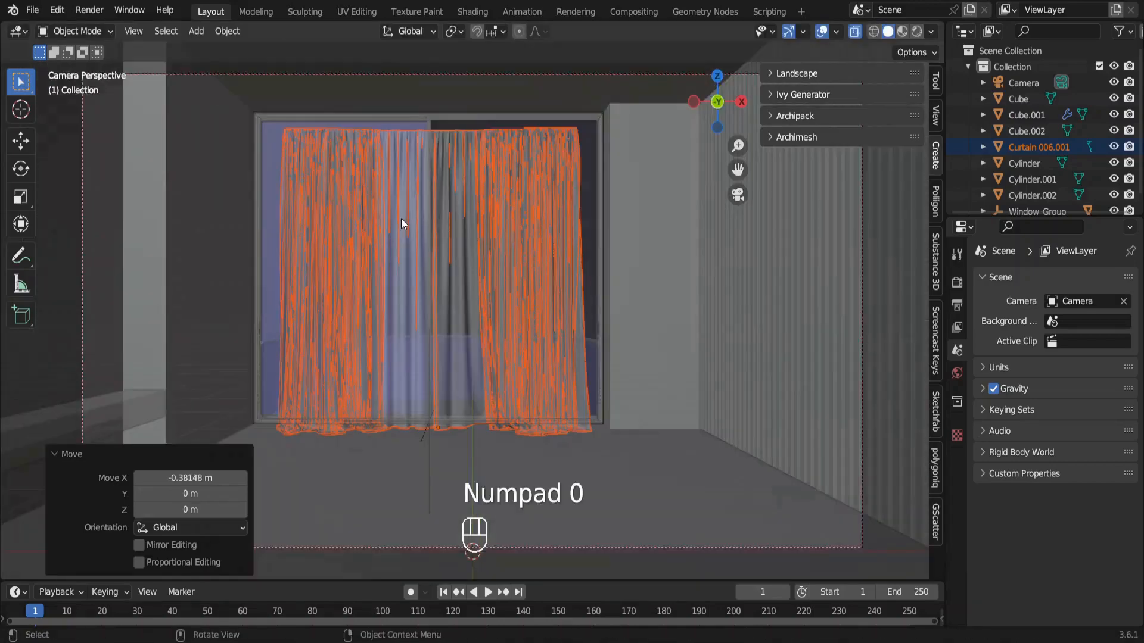
key("alt+z")
key("s")
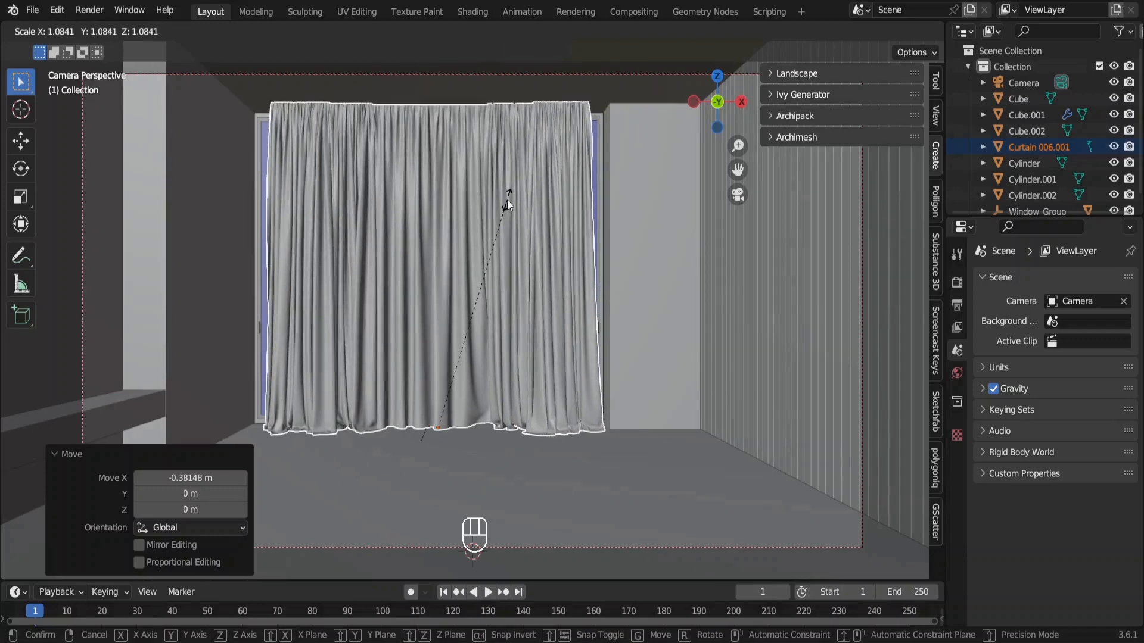
left_click(508, 200)
Move the curtain about 0.18 m along Y, closer to the window.
key("KP_0")
key("g")
key("y")
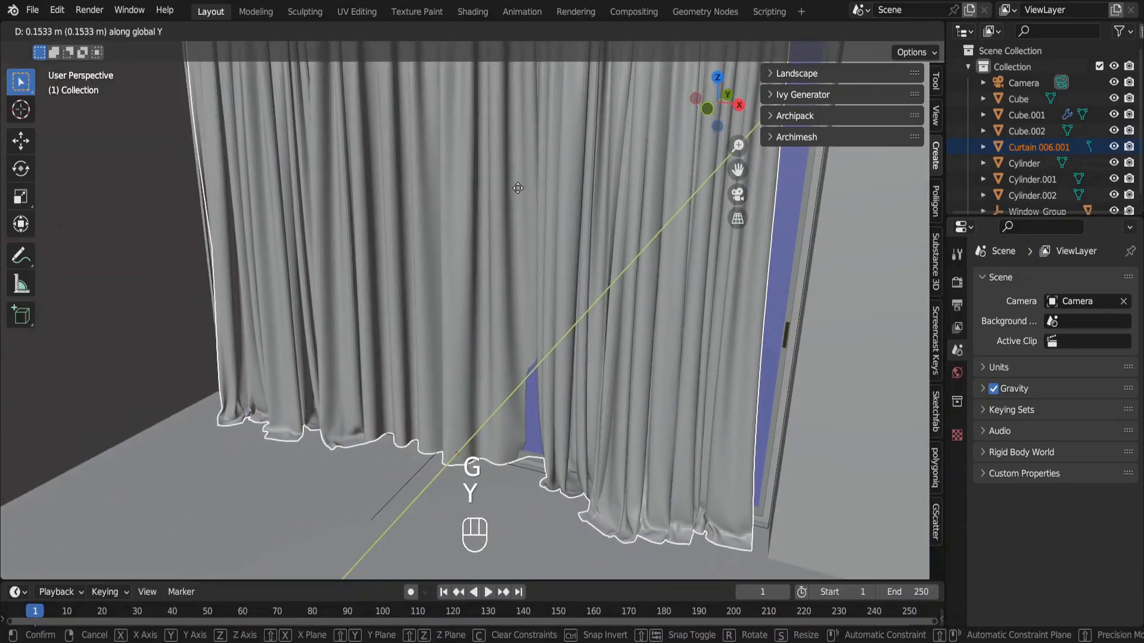
left_click(519, 186)
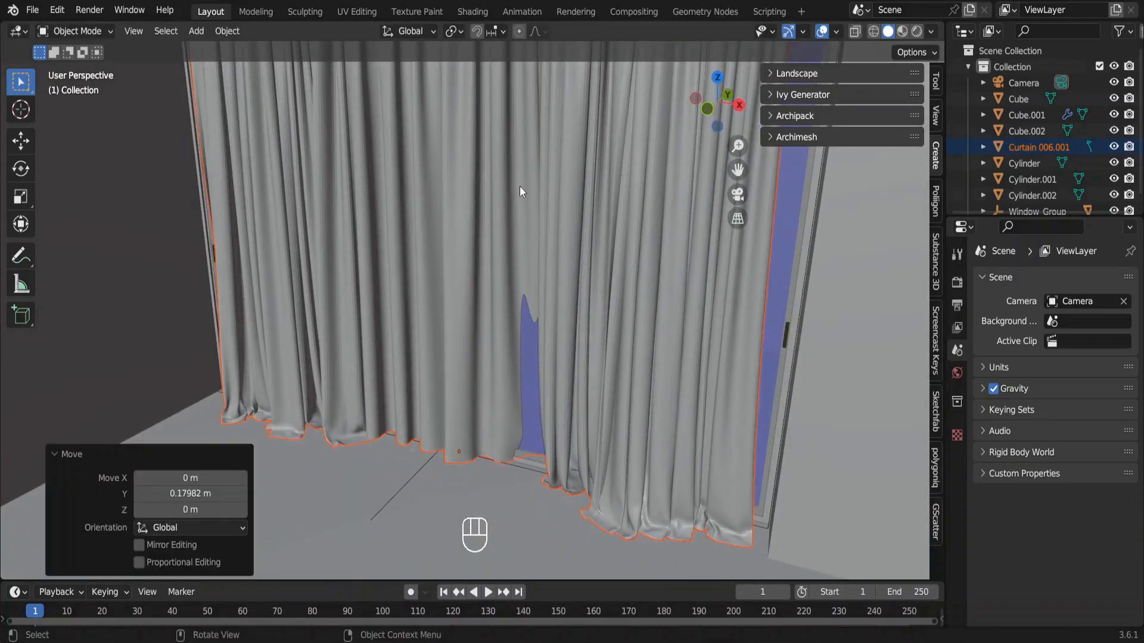
scroll(519, 186, "left", 5)
key("KP_0")
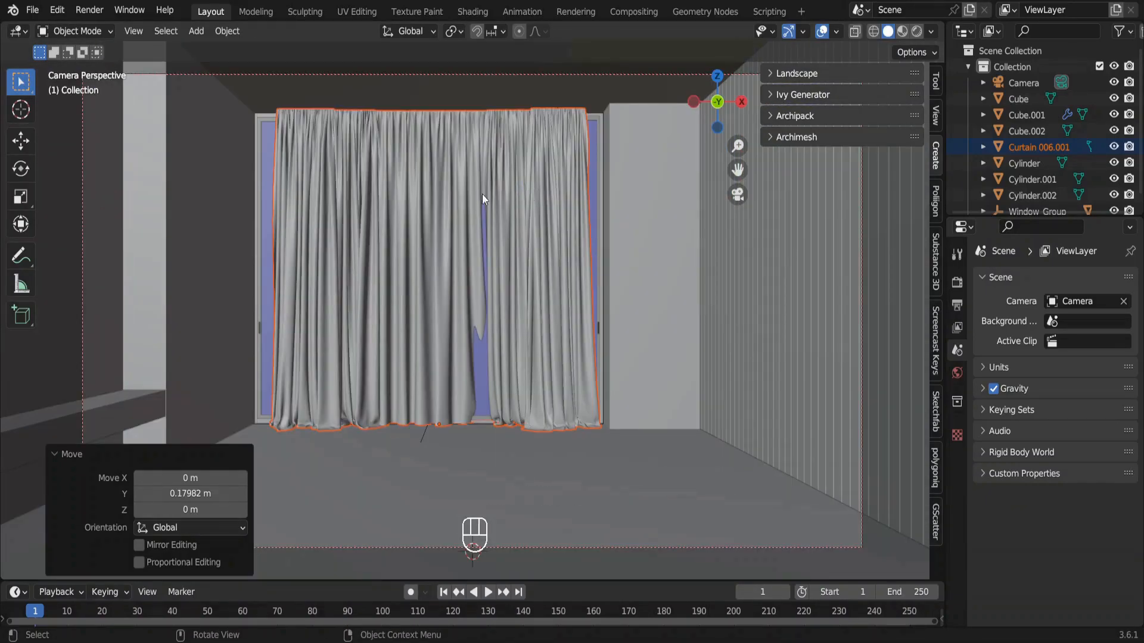
Select the complete linked mesh of the middle curtain sheet and delete its vertices.
key("Tab")
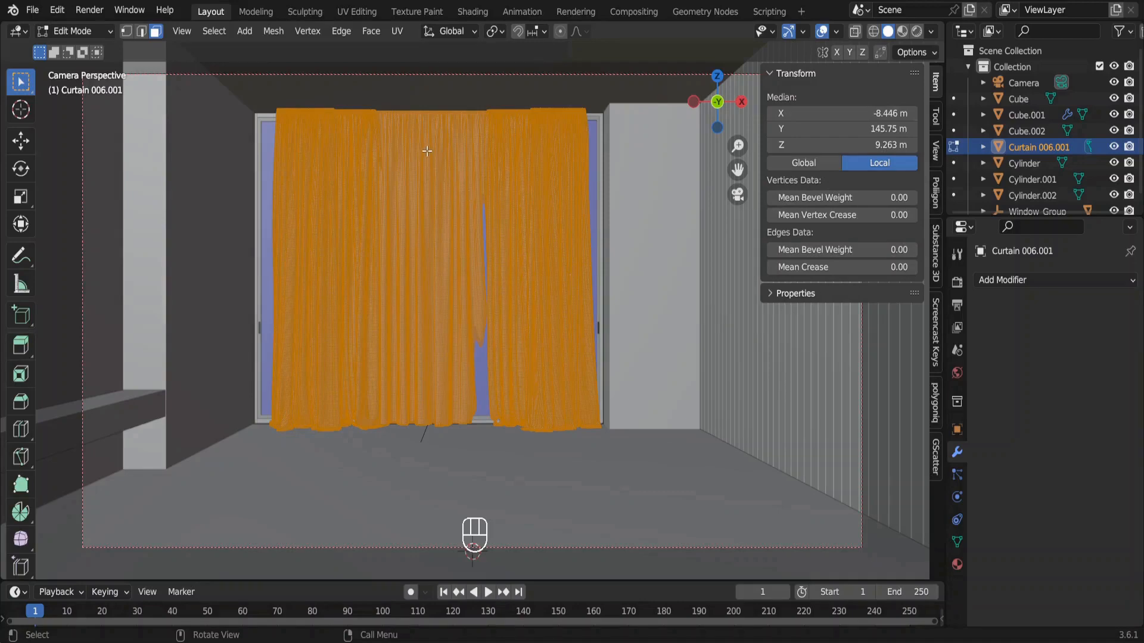
left_click_drag(426, 151, 461, 194)
key("ctrl+l")
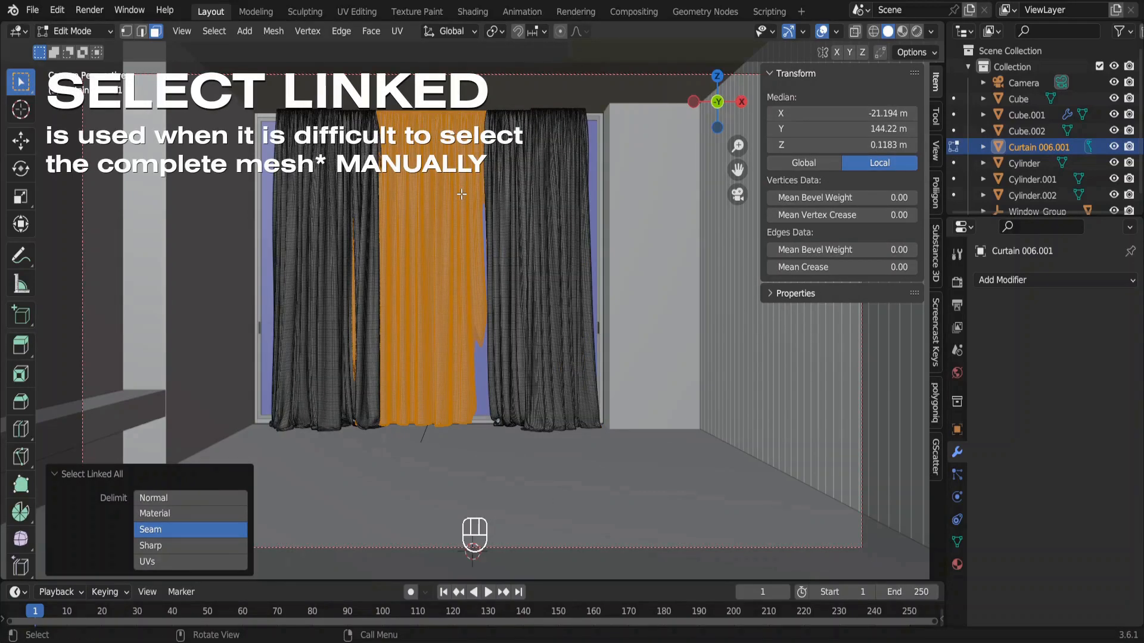
key("Delete")
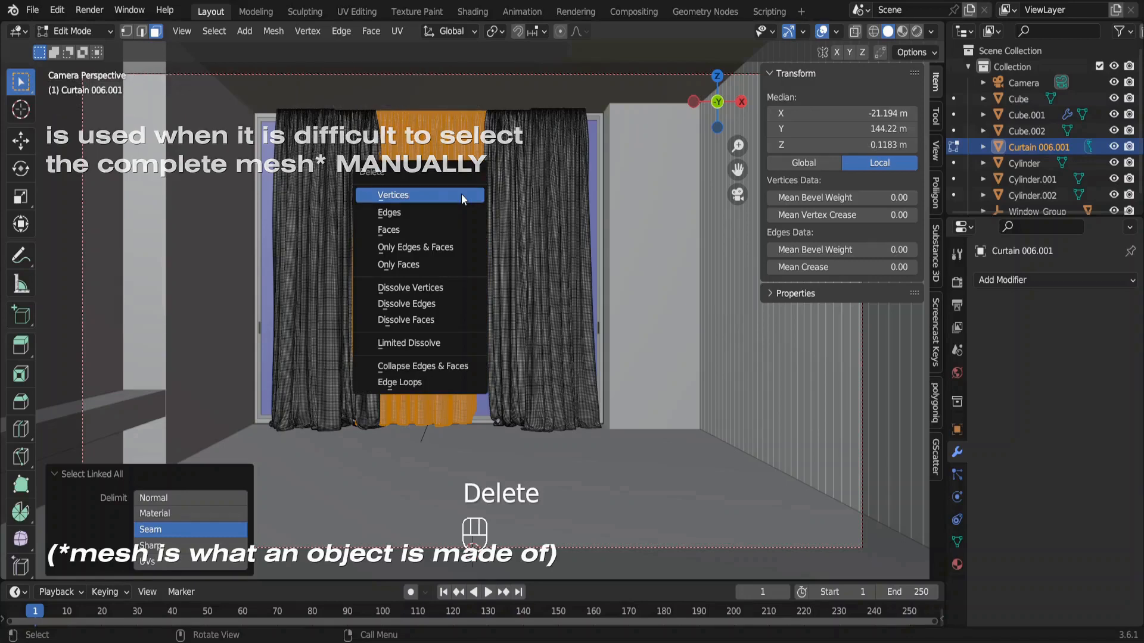
left_click(462, 198)
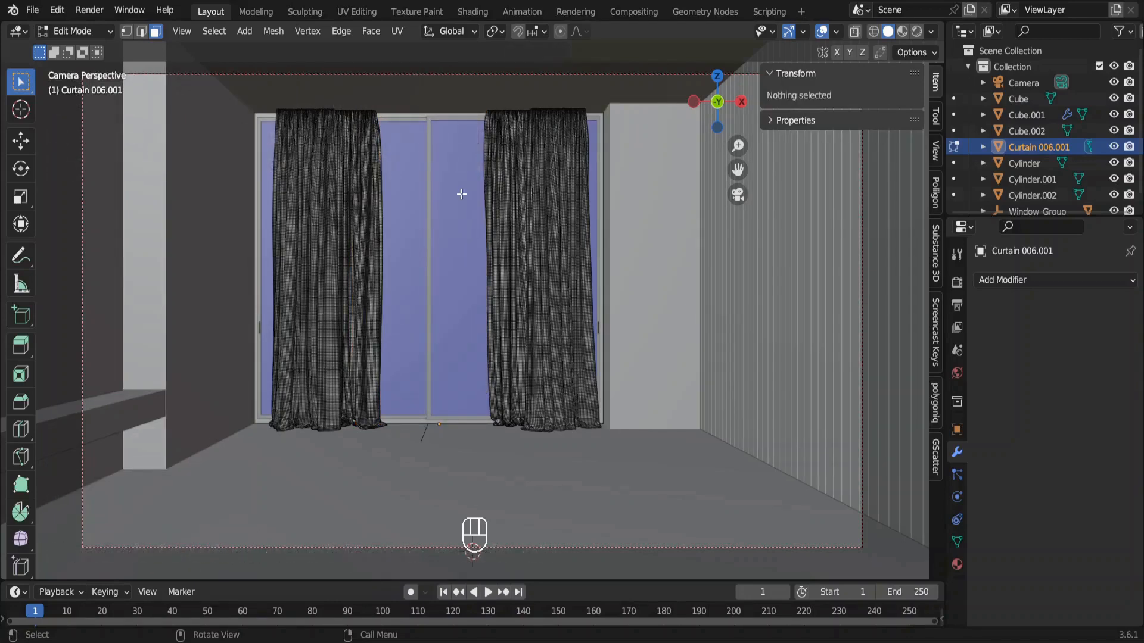
Isolate the curtain and move the outer panel of the right-hand drape about 0.12 m outward along X.
key("KP_Divide")
middle_click_drag(462, 194, 536, 186)
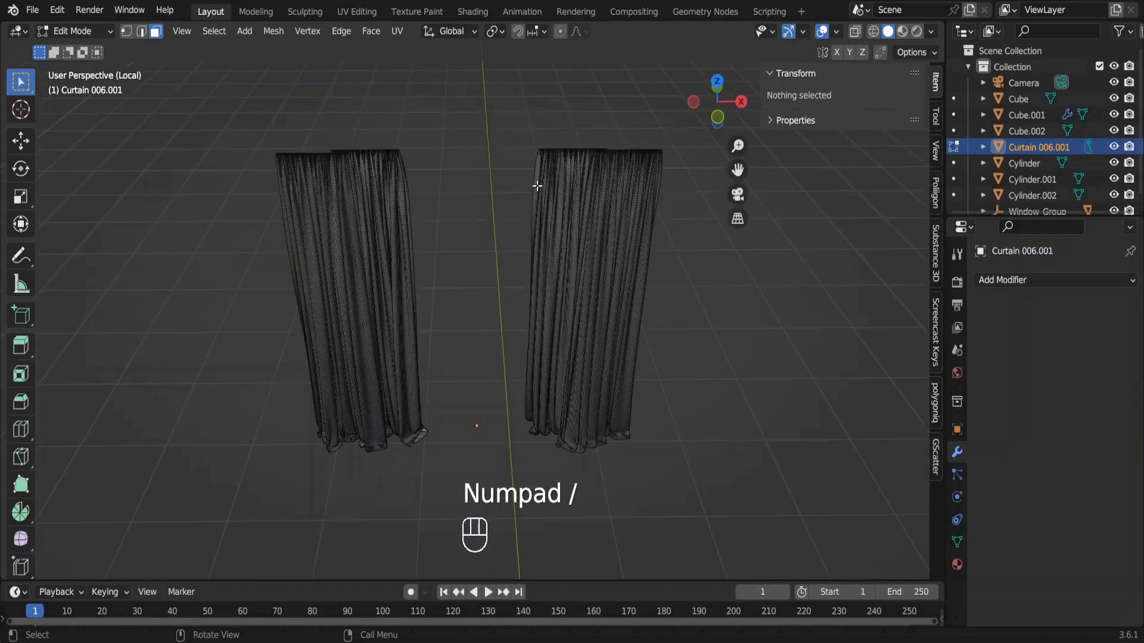
left_click_drag(631, 195, 656, 235)
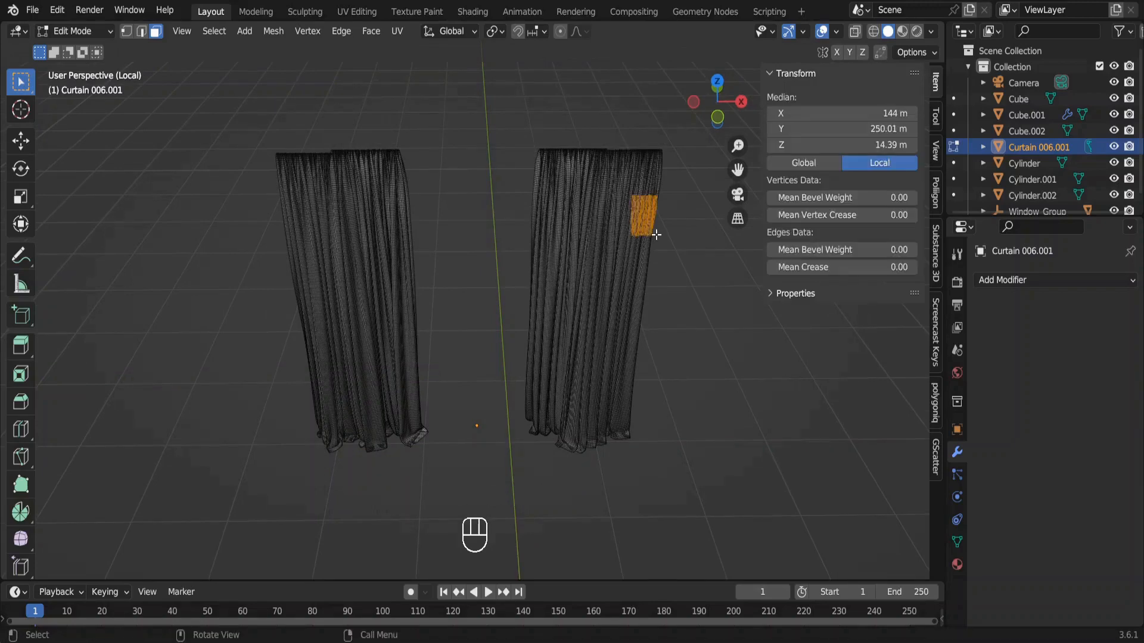
key("ctrl+l")
key("KP_7")
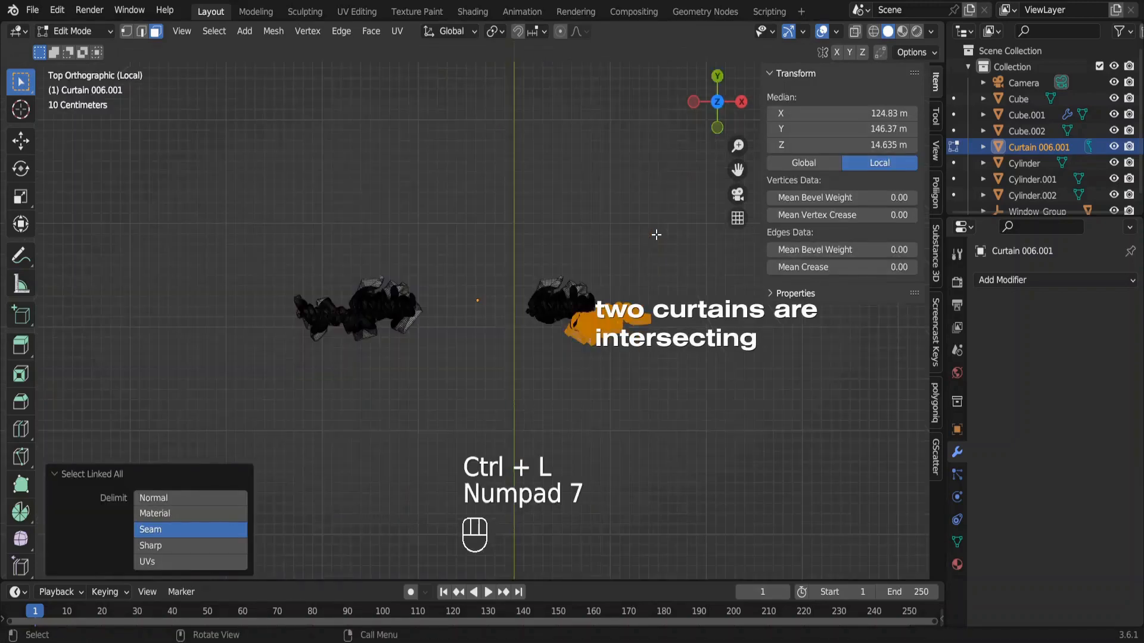
key("g")
key("x")
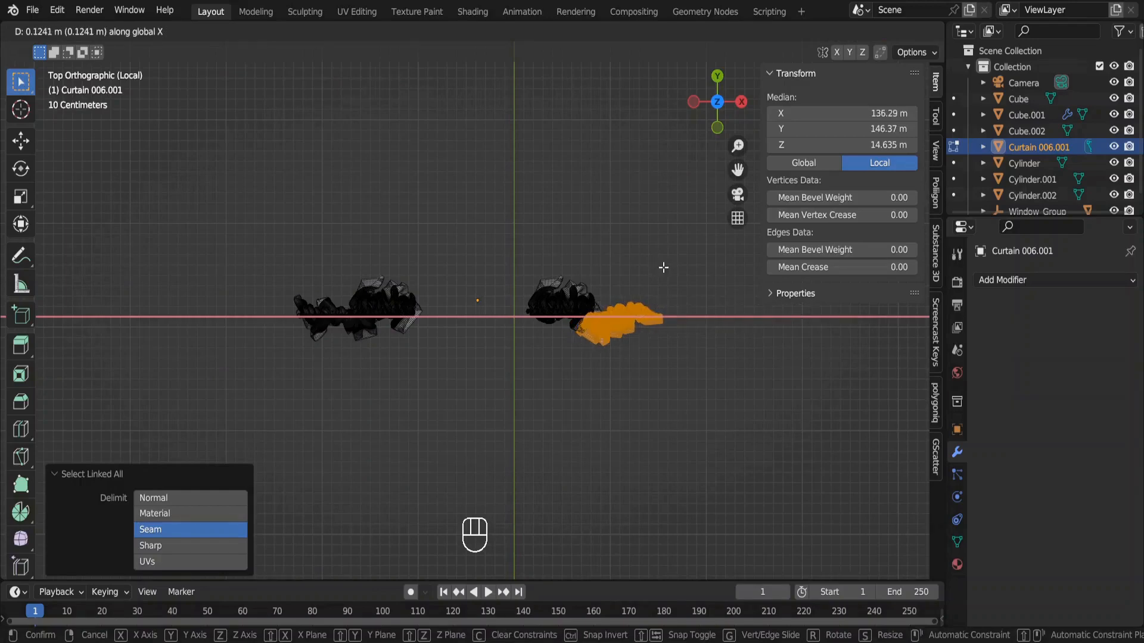
left_click(664, 267)
Move the linked outer panel of the left-hand drape about -0.087 m along X.
left_click_drag(293, 302, 317, 350)
key("ctrl+l")
key("g")
key("x")
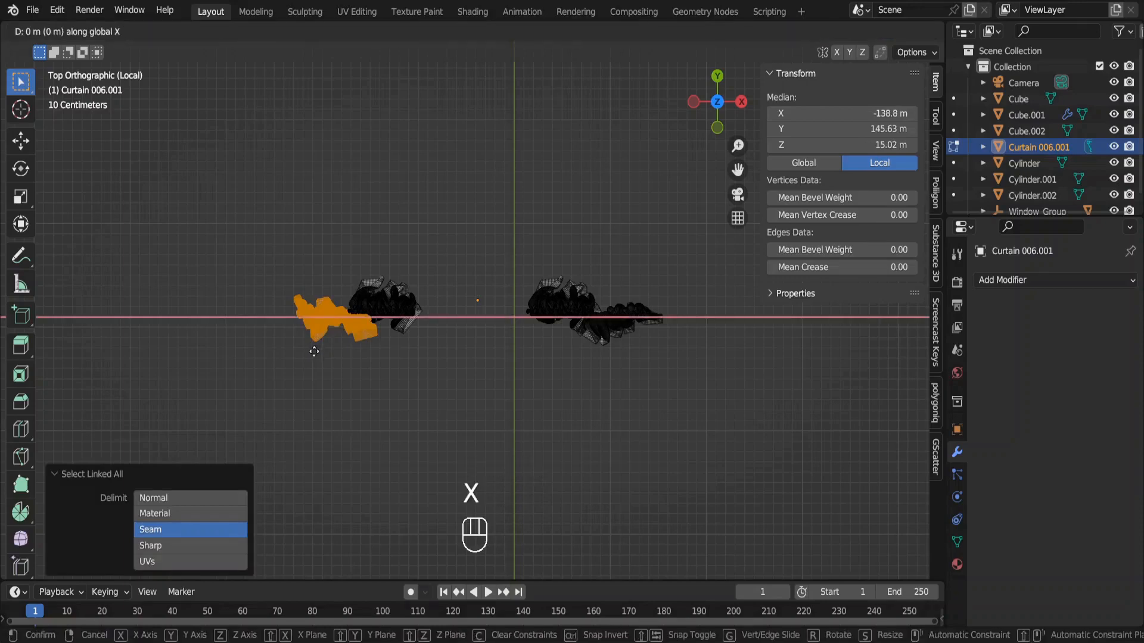
left_click(310, 354)
key("alt+z")
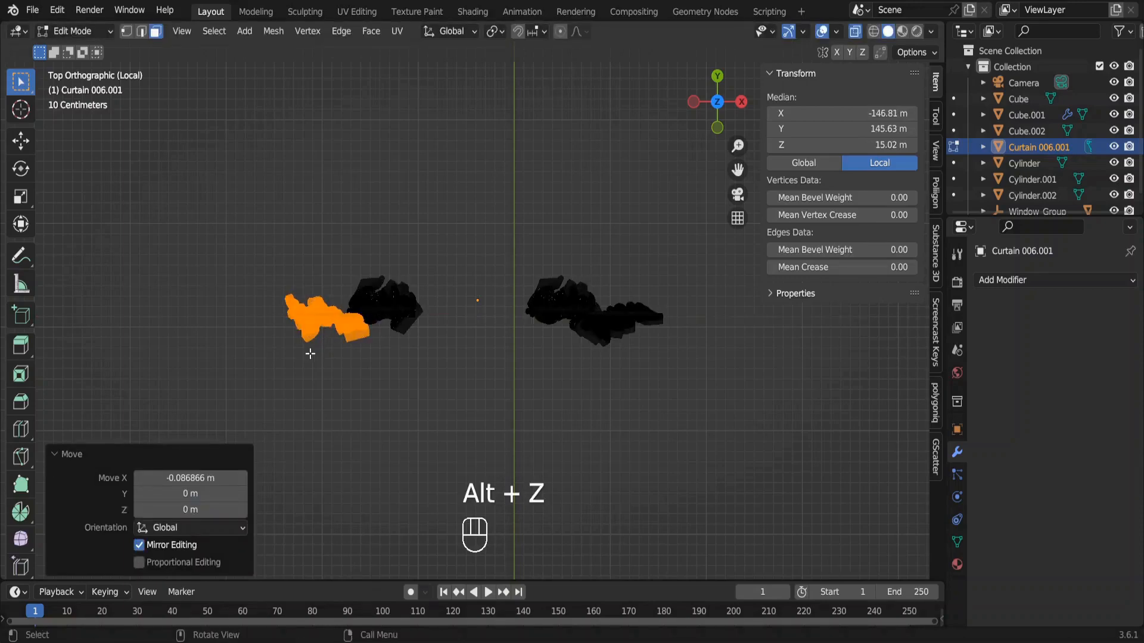
Return to Object Mode and the camera view of the room, and move the whole curtain about -0.068 m along X.
key("Tab")
key("alt+z")
middle_click_drag(310, 353, 310, 353)
key("g")
key("x")
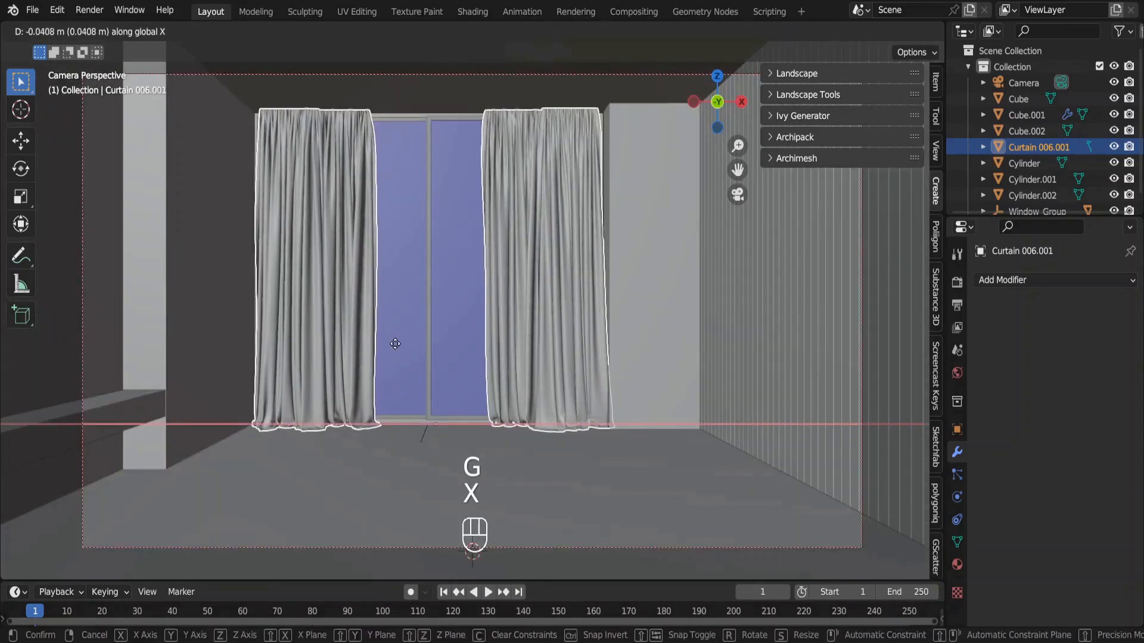
left_click(394, 345)
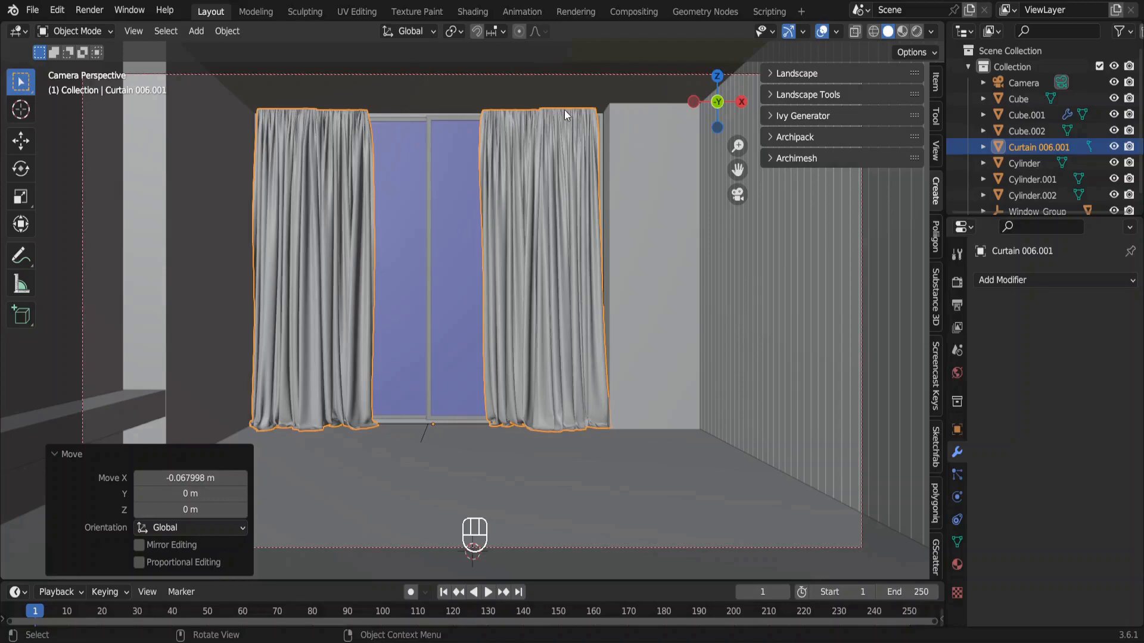
Edit the room mesh and select all its ceiling faces as similar to one of them by normal.
left_click(583, 87)
scroll(584, 86, "up", 5, "shift")
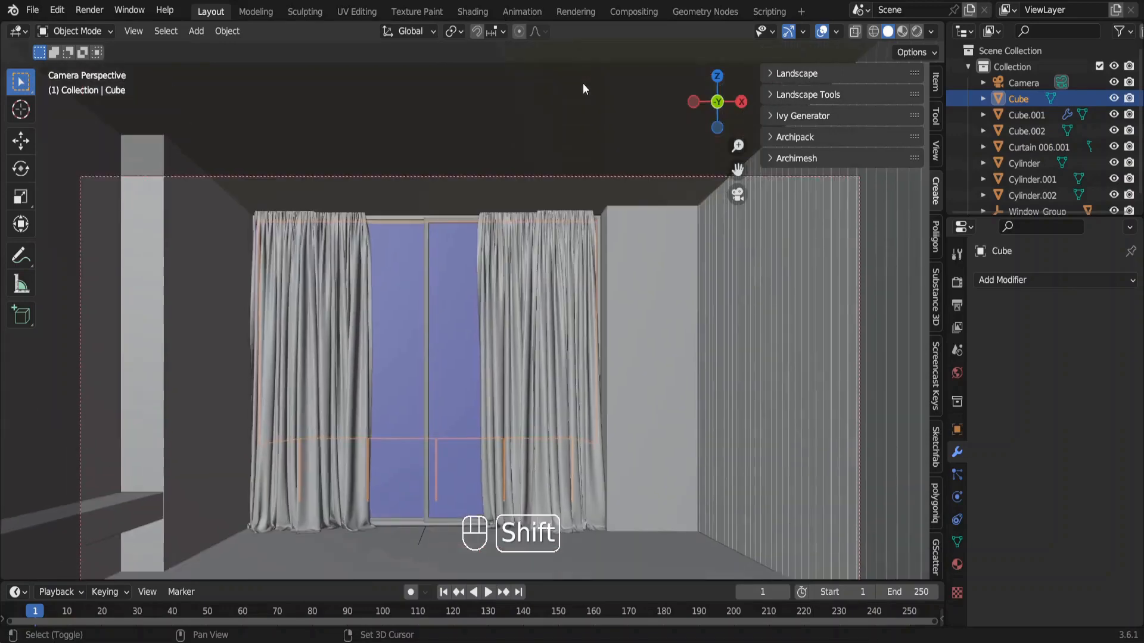
scroll(582, 88, "up", 2, "shift")
key("Tab")
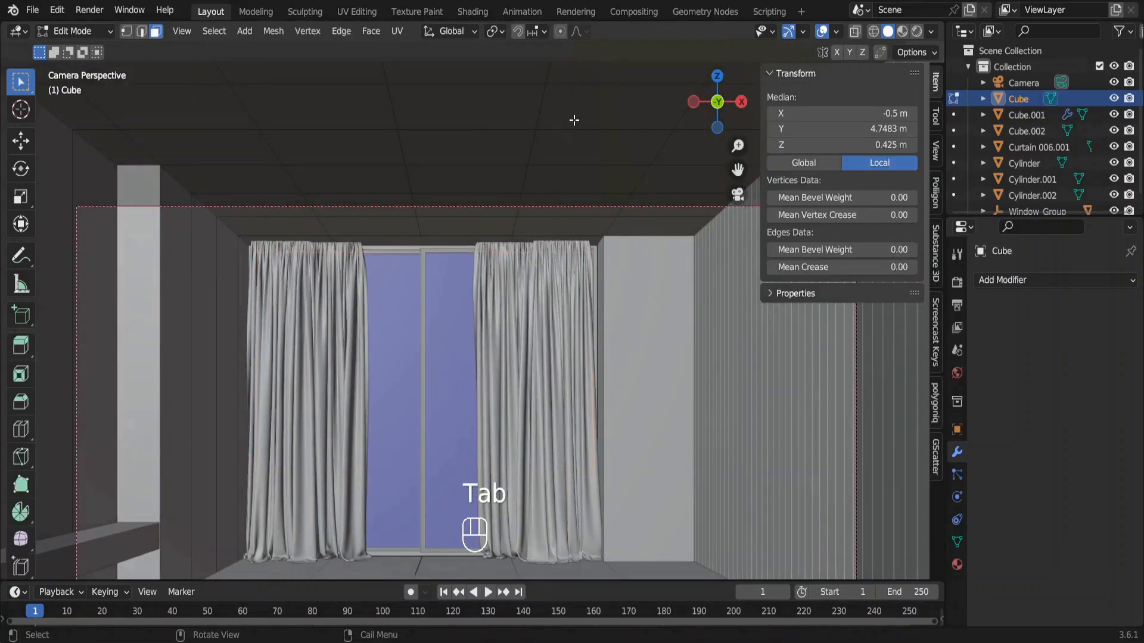
left_click(459, 95)
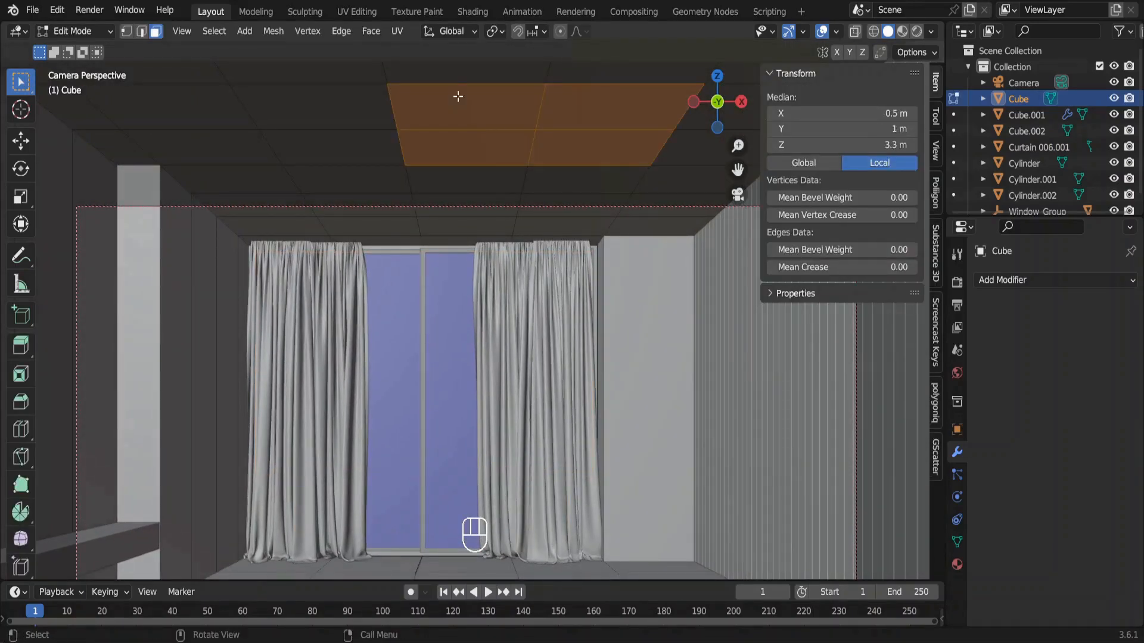
key("shift+g")
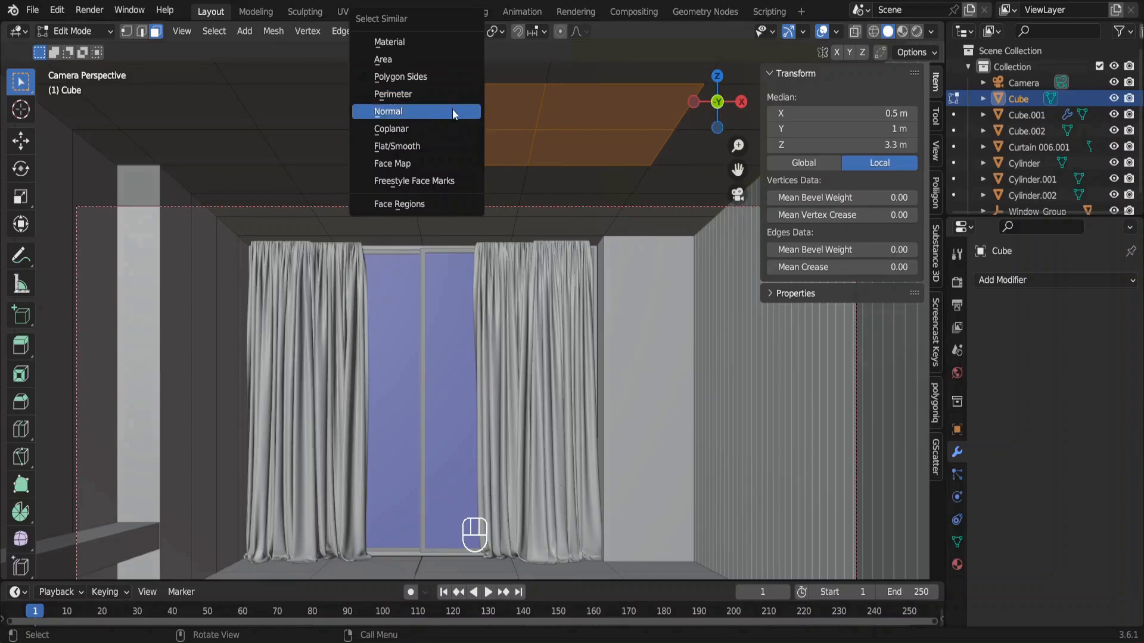
left_click(452, 109)
key("n")
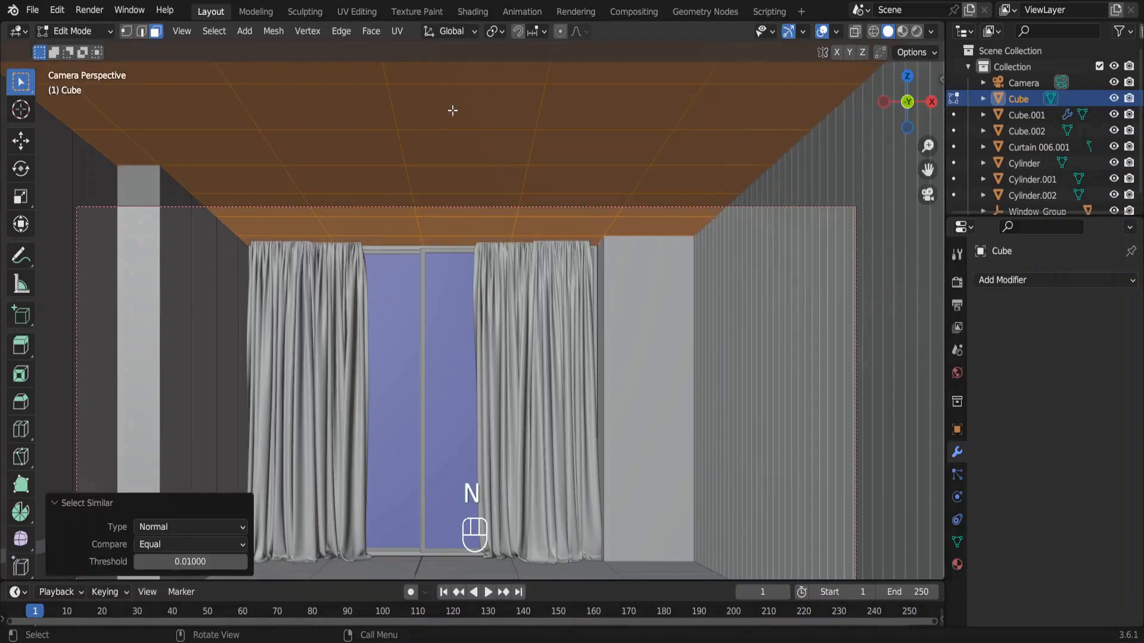
Deselect the narrow strip of ceiling faces above the curtains next to the window.
left_click(316, 242, "shift")
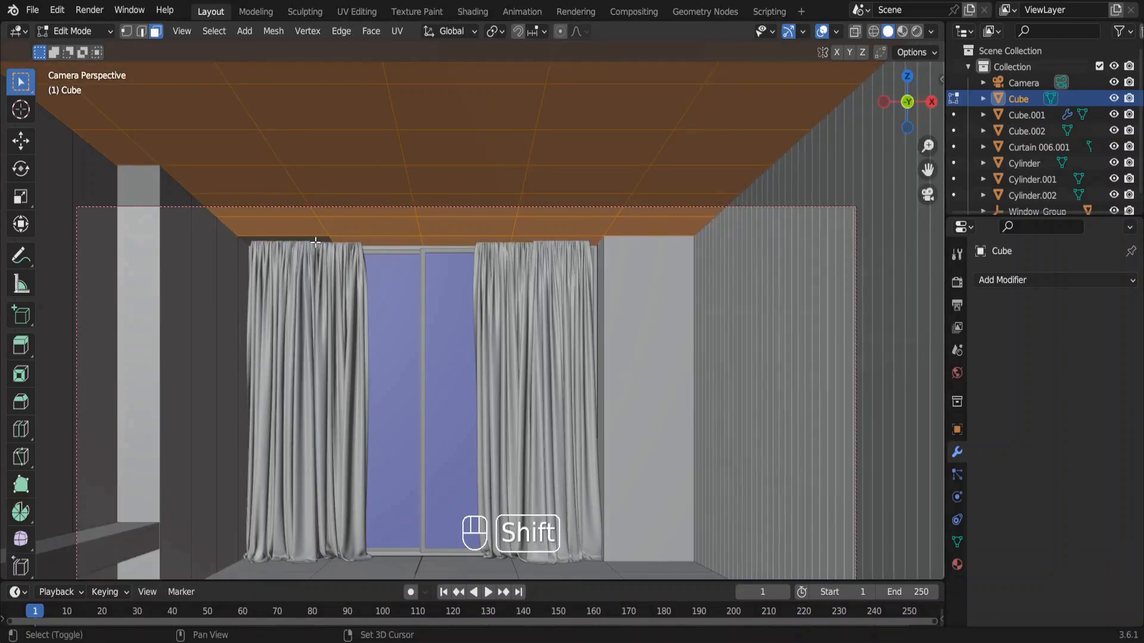
left_click(366, 245, "shift")
left_click(456, 246, "shift")
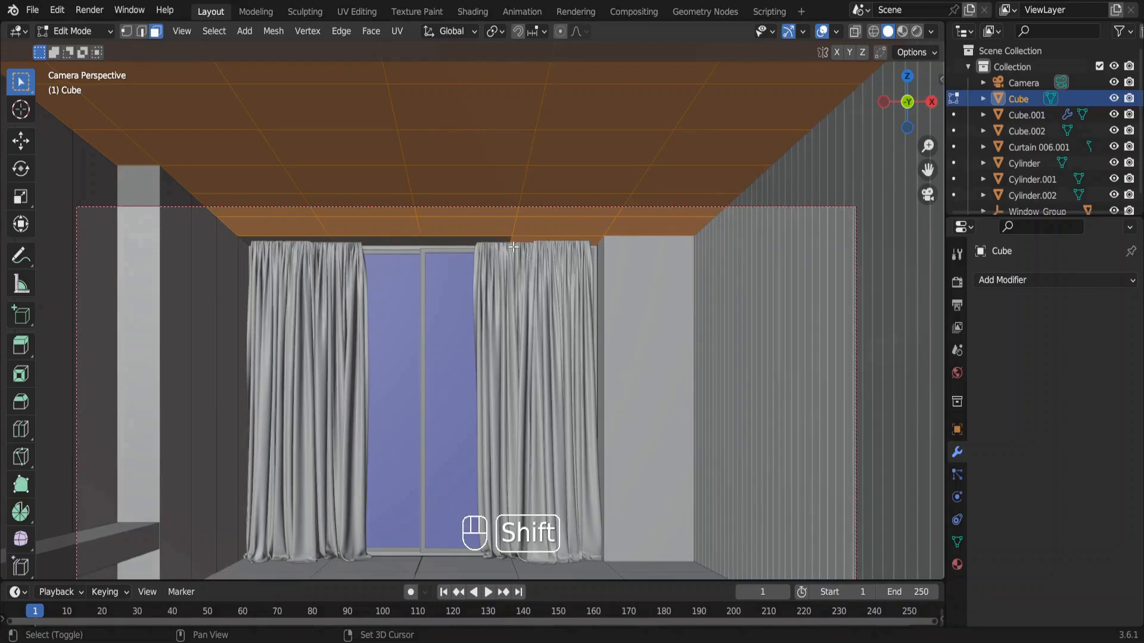
left_click(529, 247, "shift")
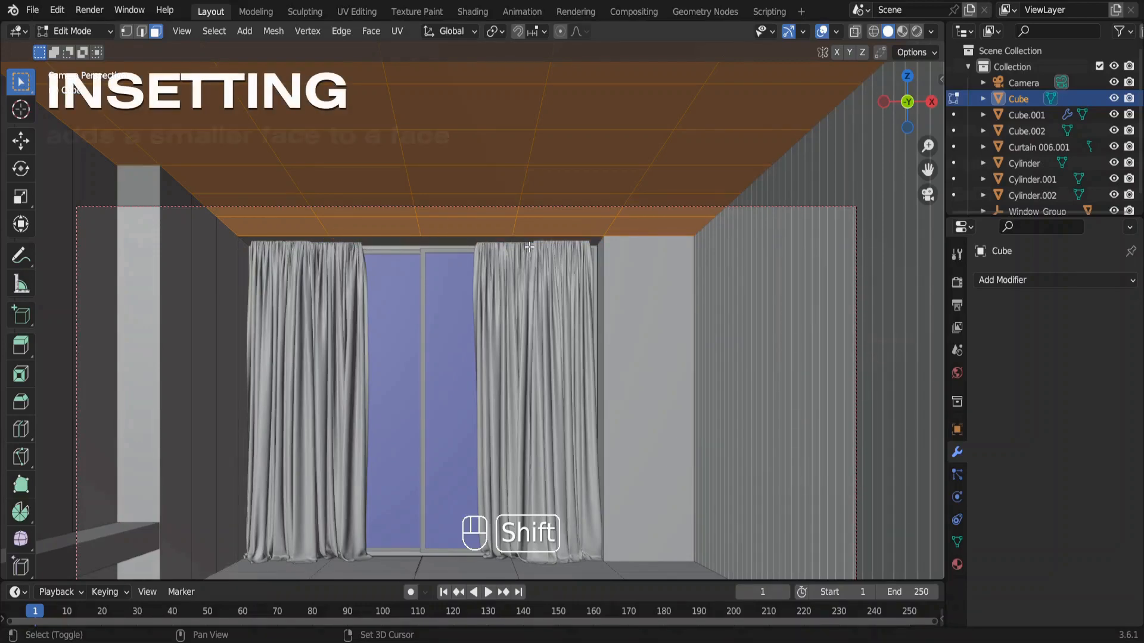
Inset the selected ceiling faces with a thickness of 0.05 m.
key("i")
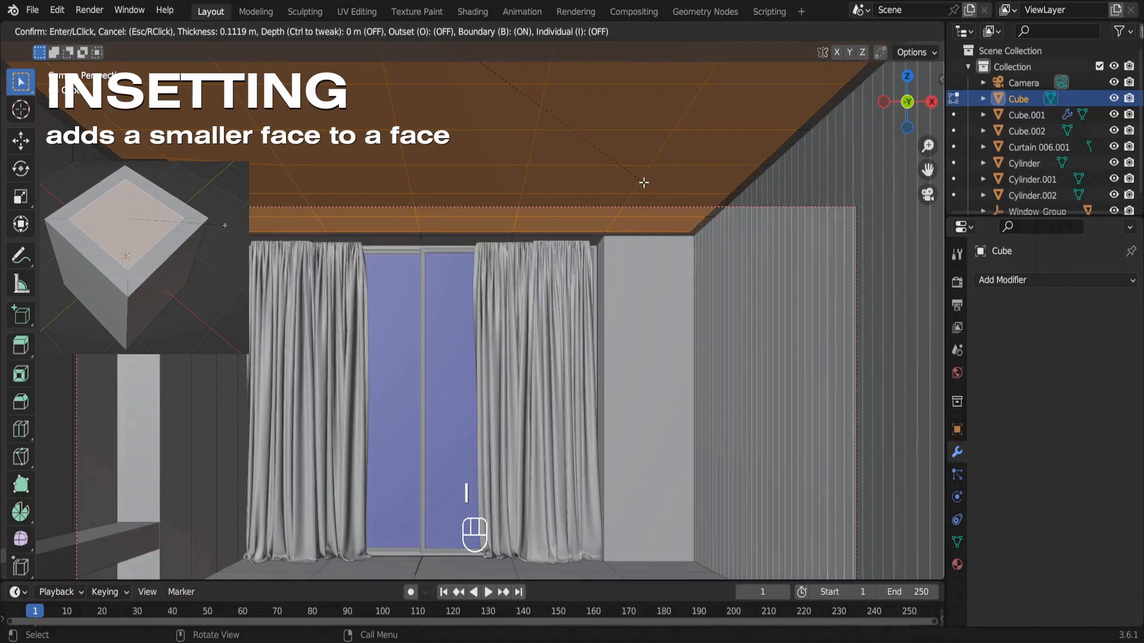
key("Return")
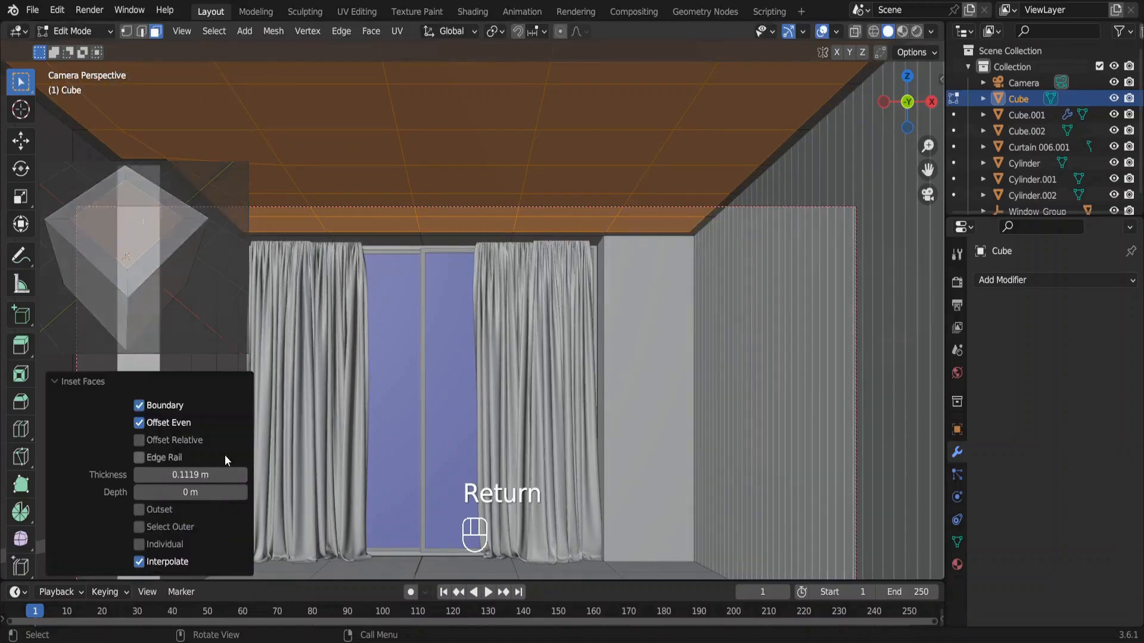
left_click(205, 474)
key("BackSpace")
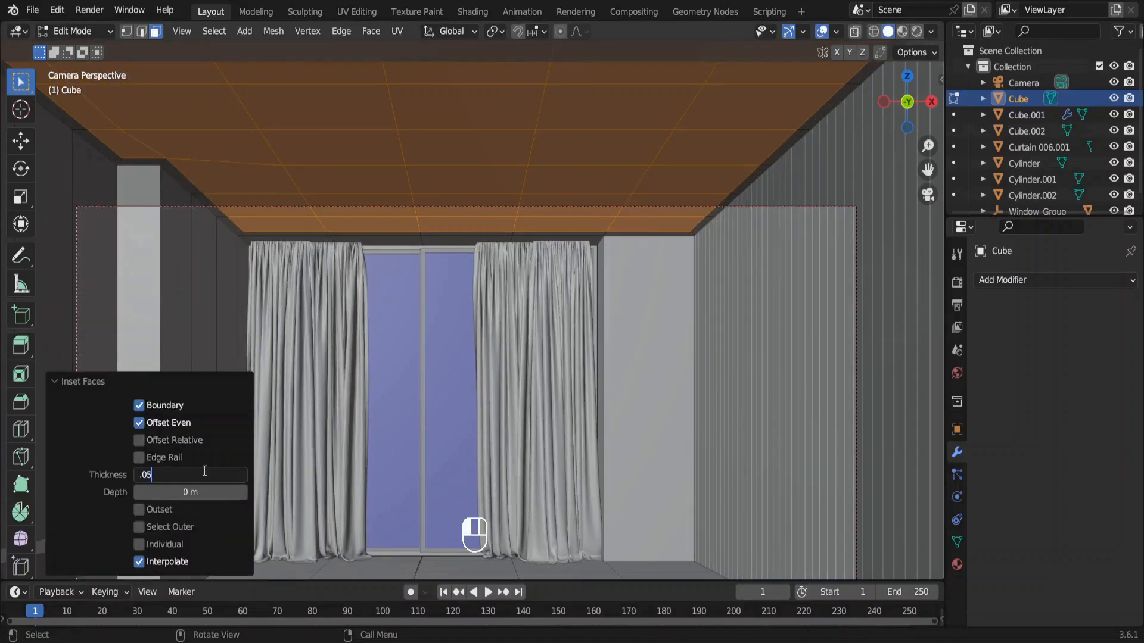
type(".05")
key("Return")
Extrude the inset ceiling faces about 0.103 m down into the room and return to Object Mode.
key("e")
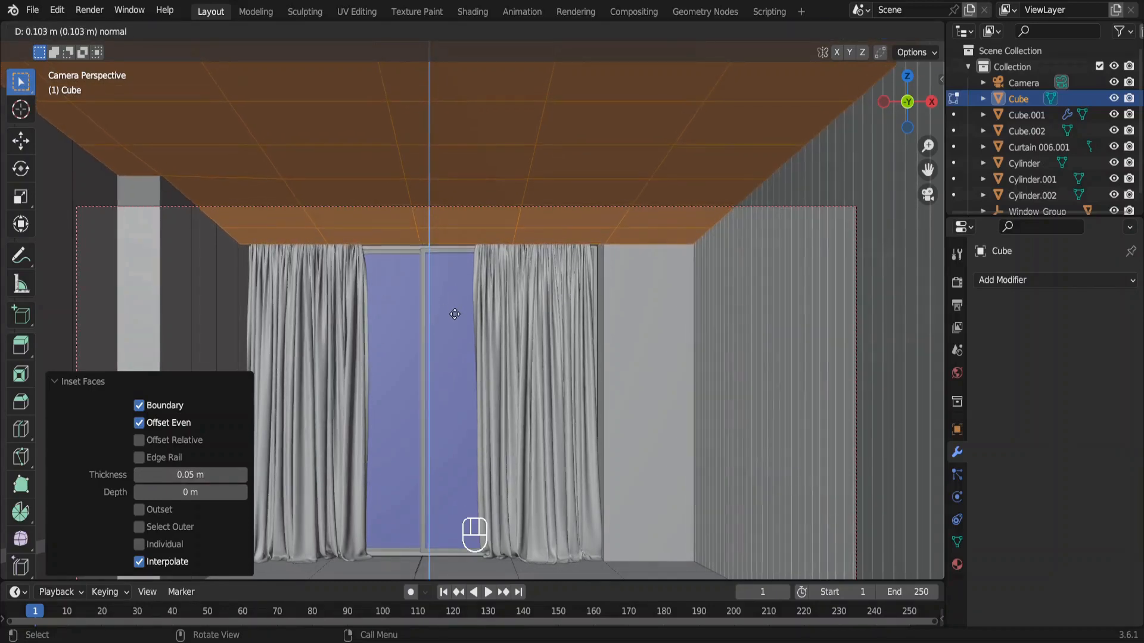
left_click(455, 312)
key("Tab")
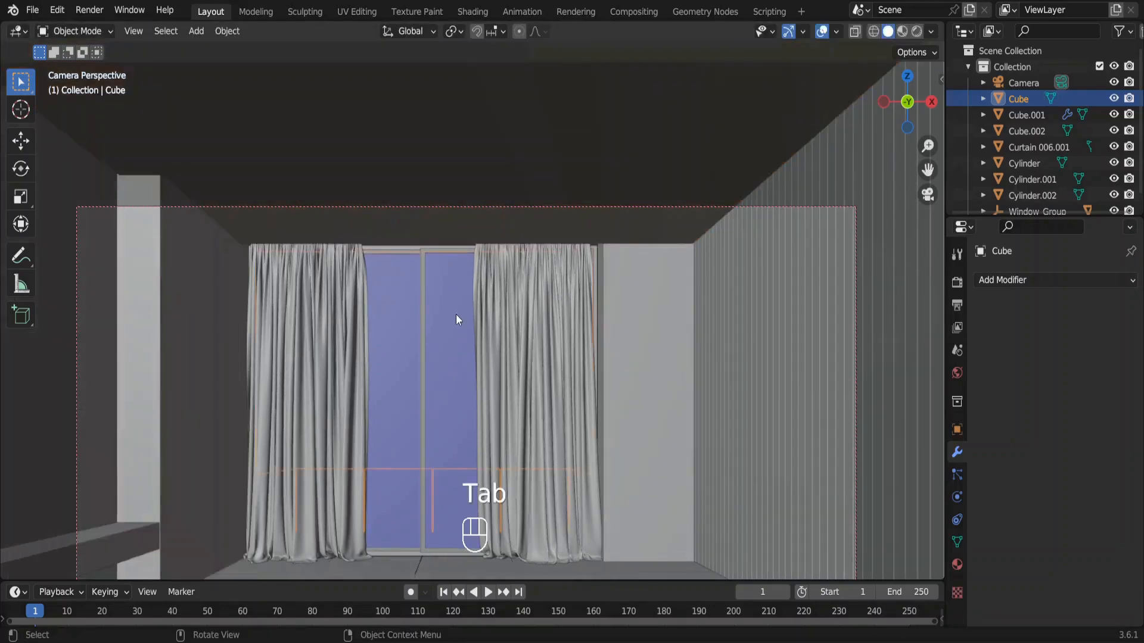
Add the online Fabric 023 material from the Fabric category to the curtain at 1K-JPG resolution, using the Shading workspace.
left_click(503, 303)
scroll(502, 303, "down", 5, "shift")
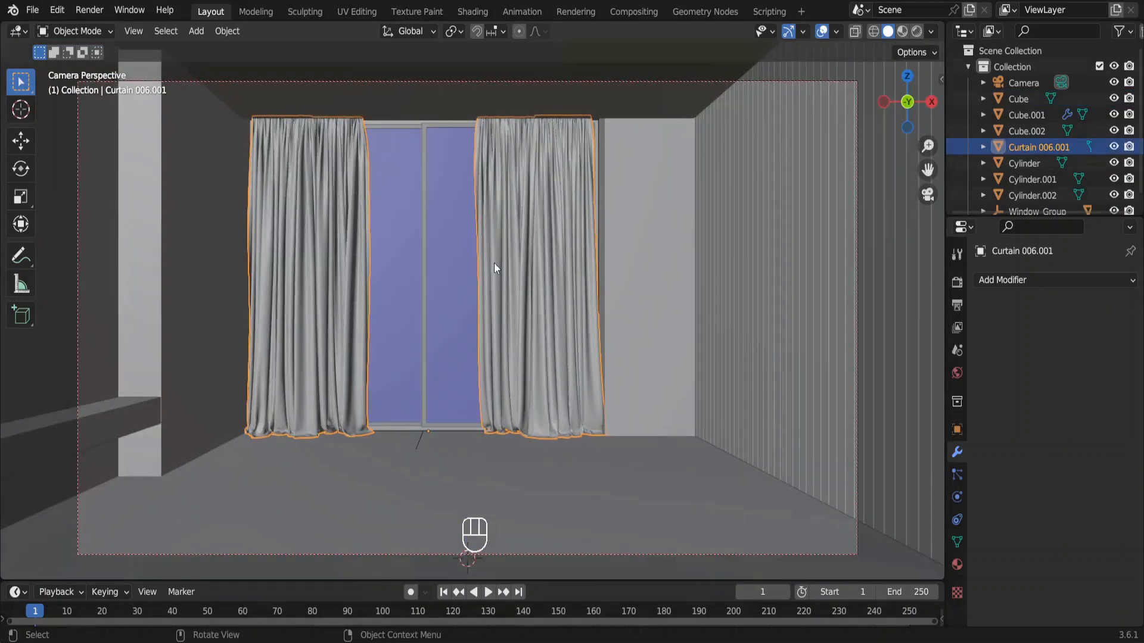
left_click(473, 11)
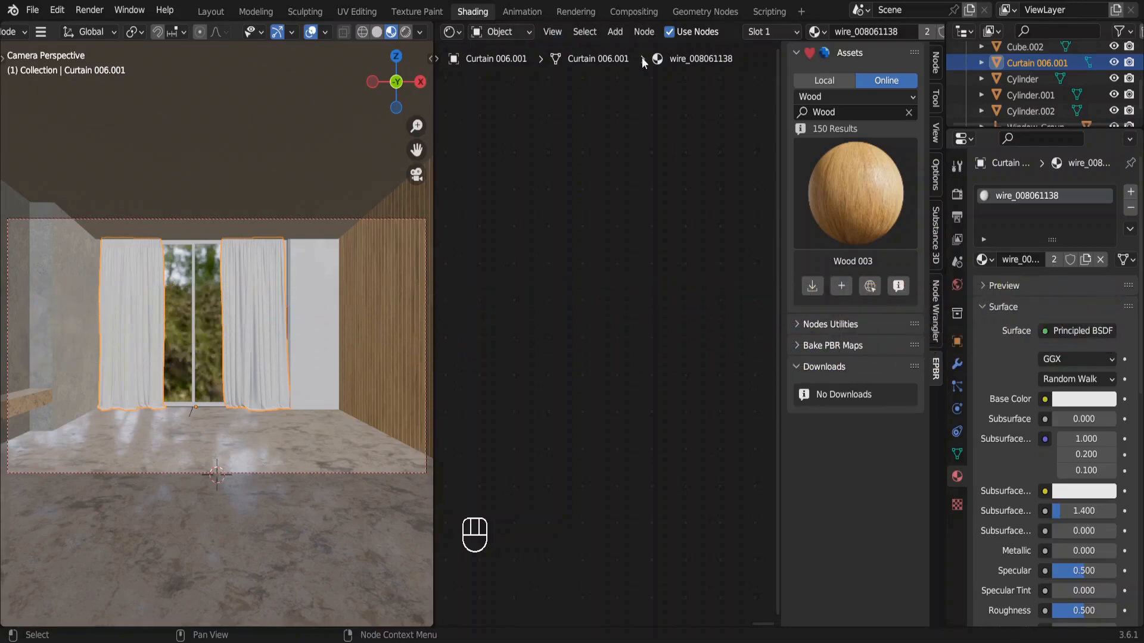
left_click(819, 96)
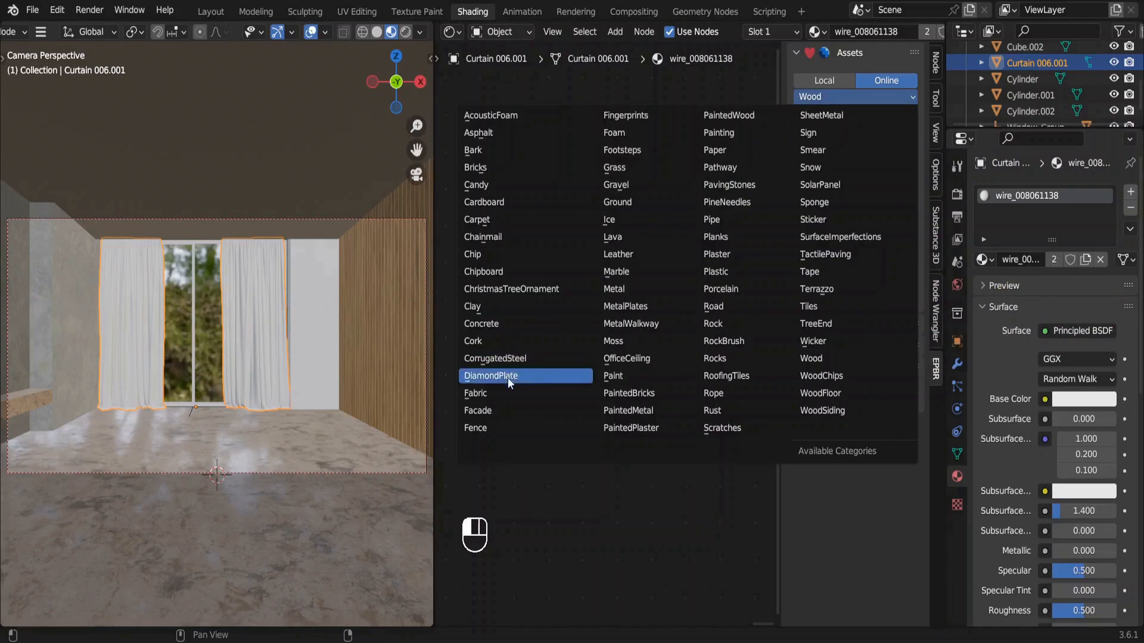
left_click(485, 392)
left_click(839, 186)
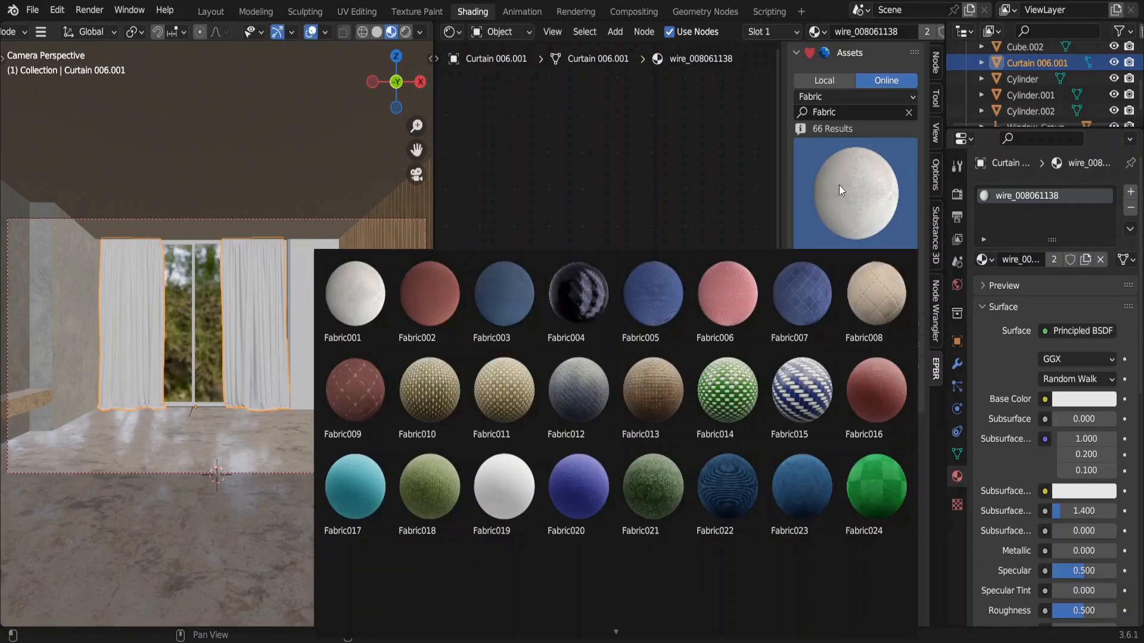
left_click(788, 485)
left_click(840, 289)
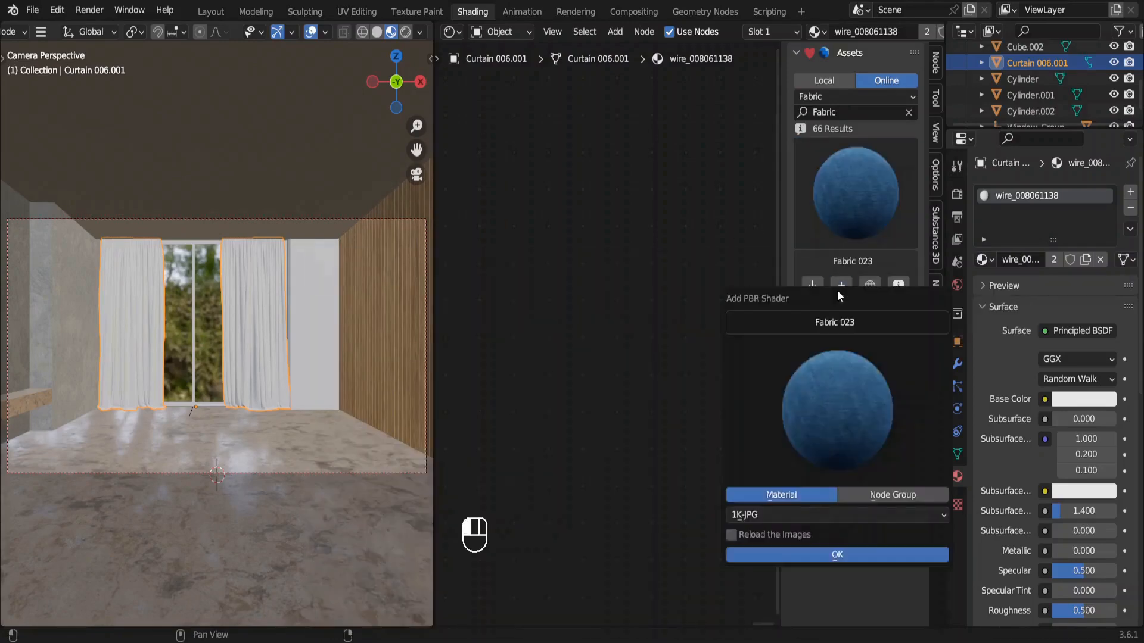
left_click(835, 554)
Frame the curtain fabric up close and remove the original wire_008061138 material slot.
key("n")
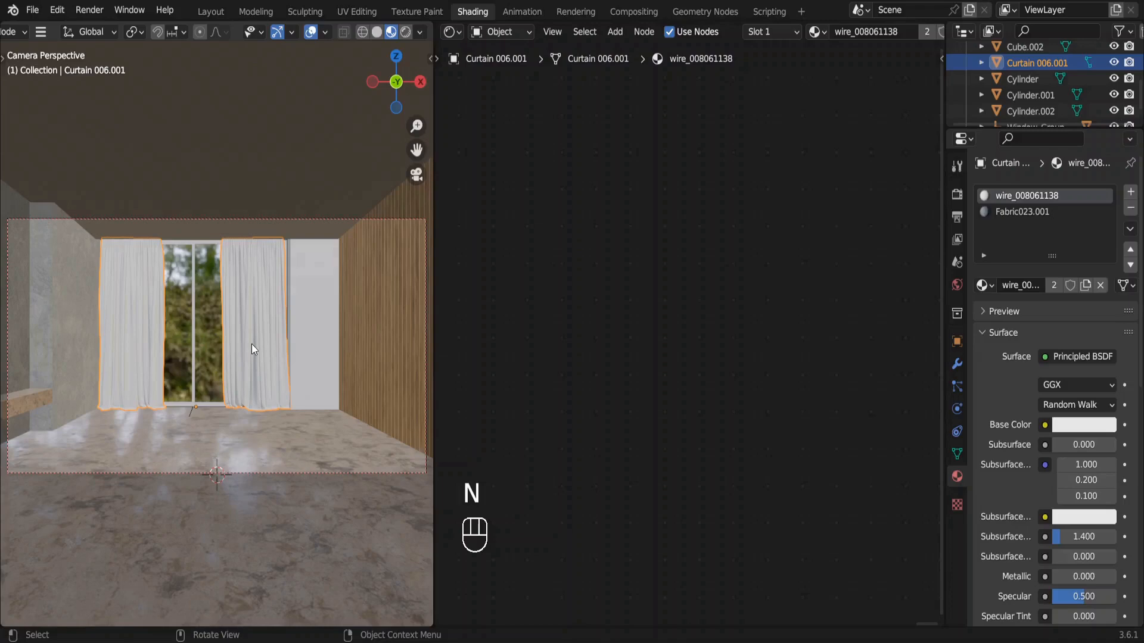
key("KP_Decimal")
scroll(252, 344, "up", 5, "ctrl")
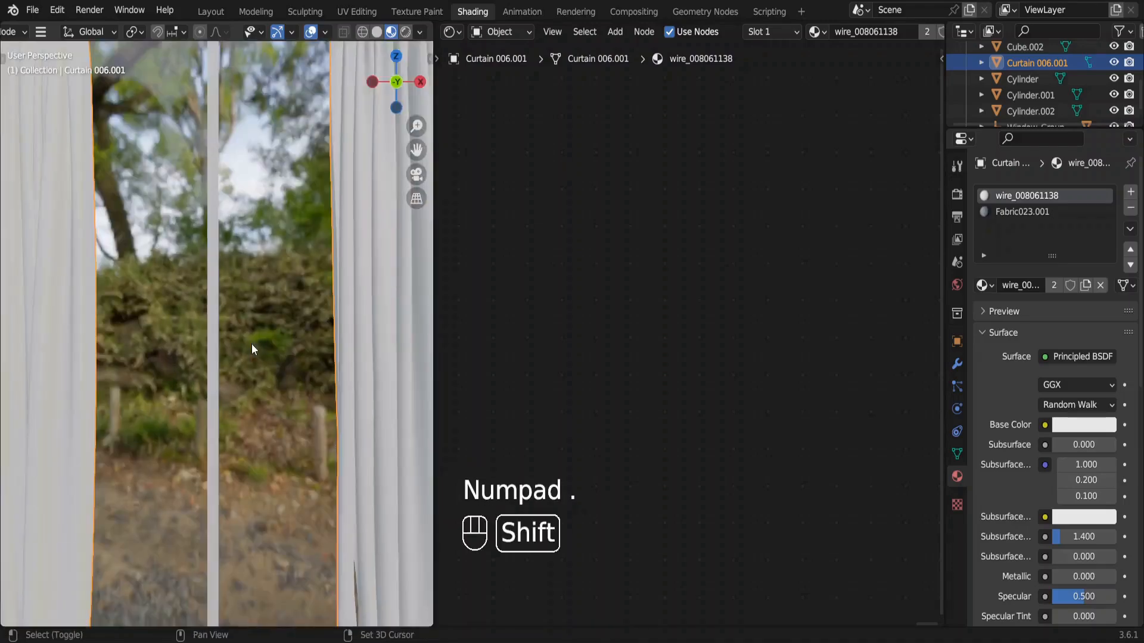
scroll(251, 344, "right", 5, "shift")
scroll(251, 345, "right", 1, "shift")
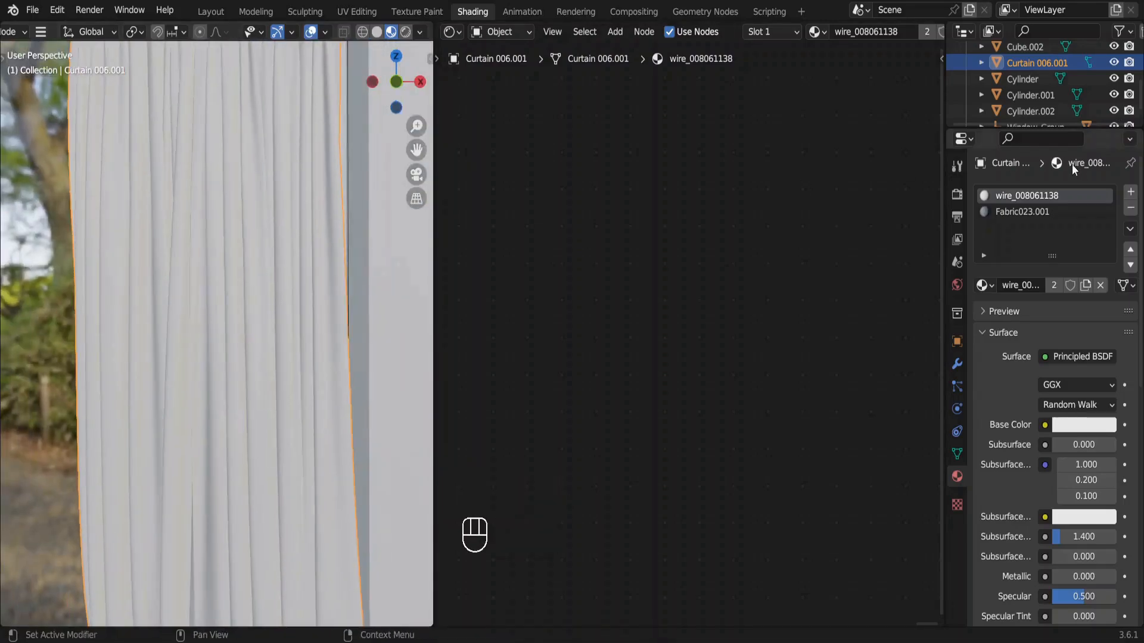
left_click(1130, 210)
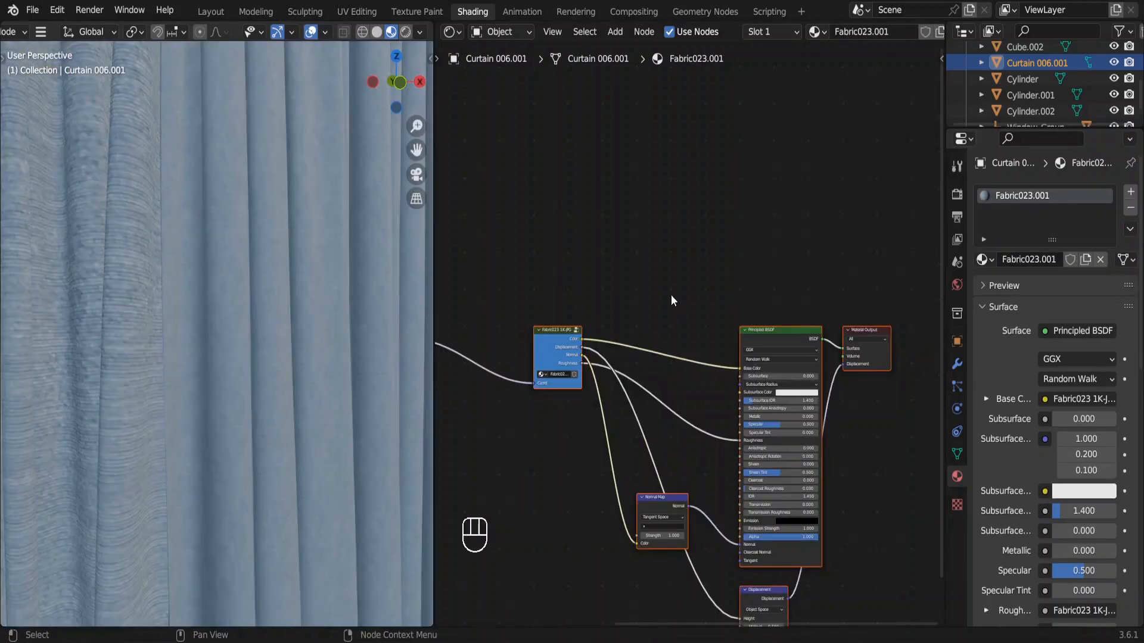
Insert a Mix Color node before the shader's Base Color and connect the fabric's Color output to its Factor.
key("shift+a")
left_click(671, 295)
type("m")
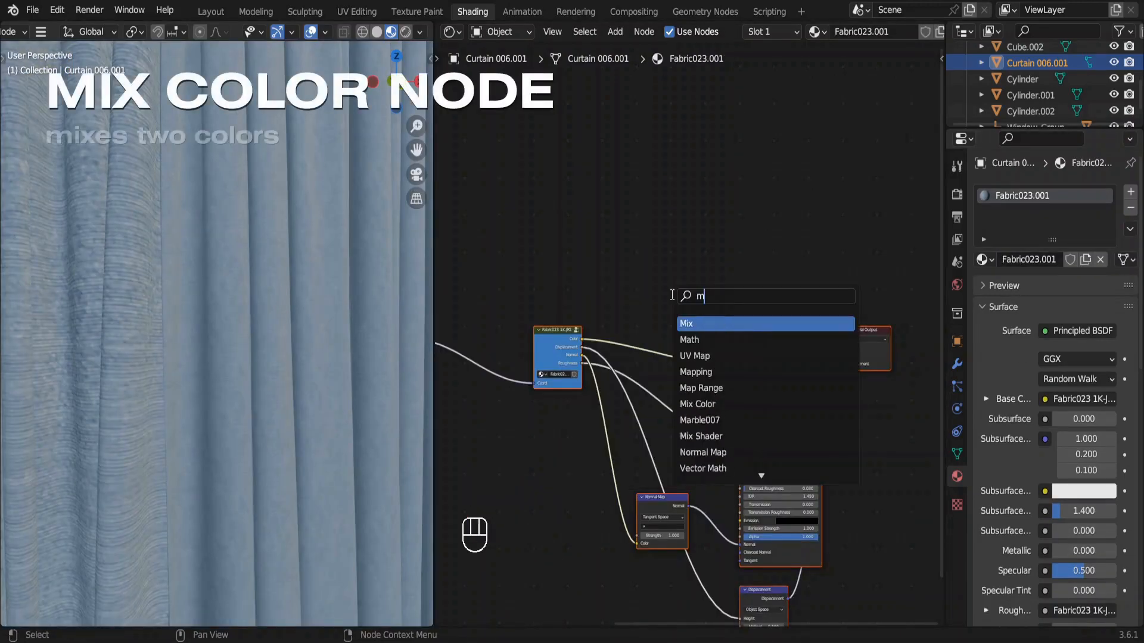
type("ix")
left_click(702, 340)
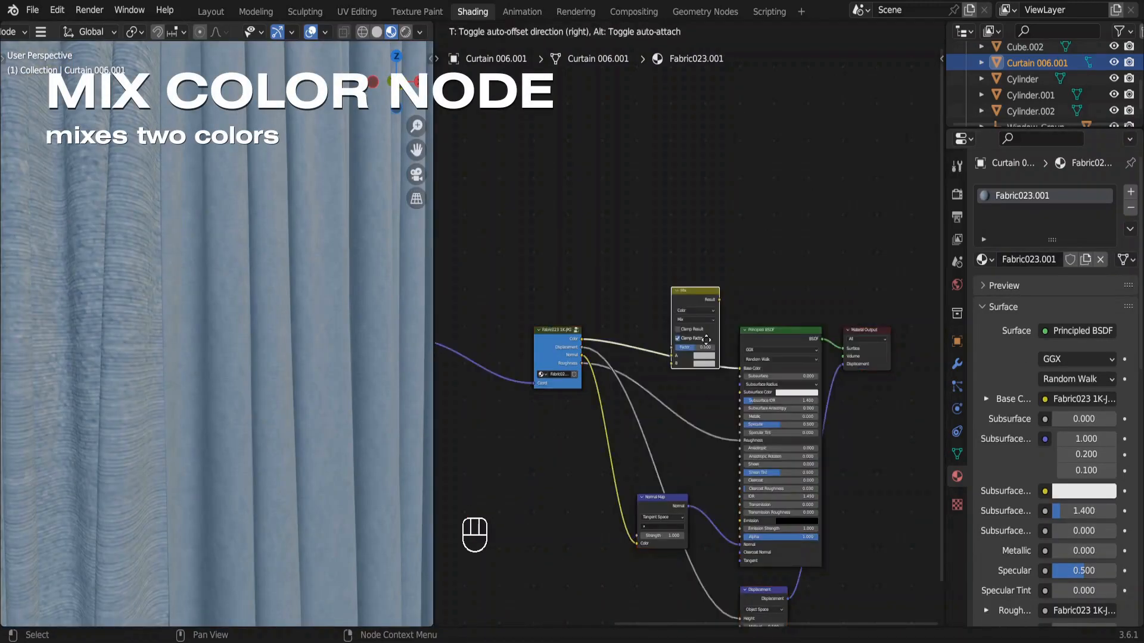
left_click(706, 339)
scroll(706, 340, "up", 2)
scroll(706, 339, "up", 1)
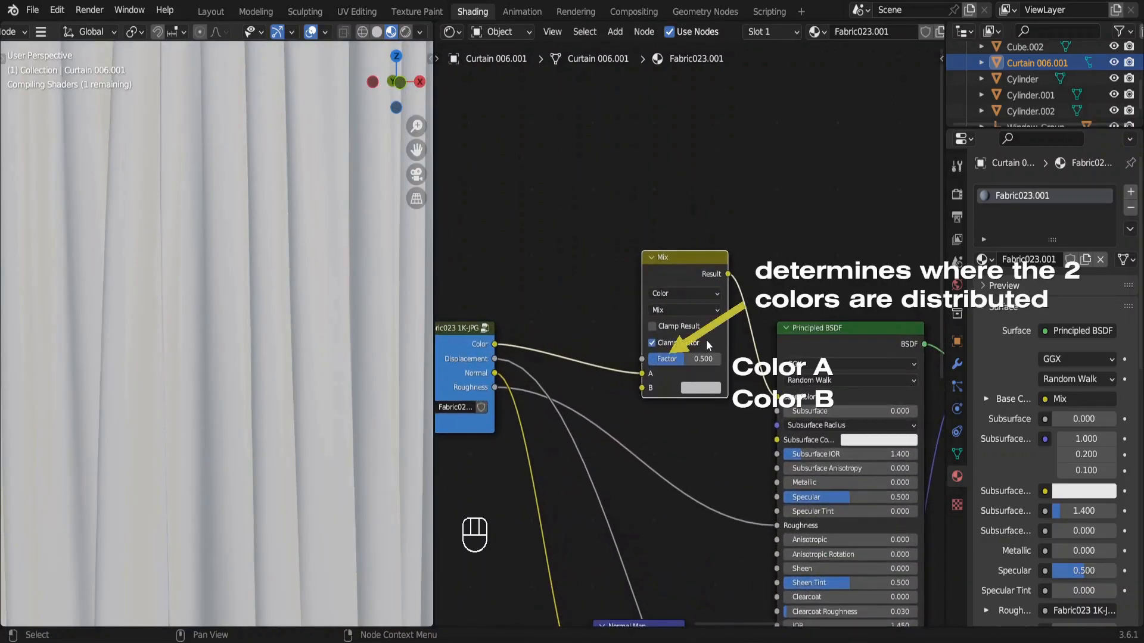
left_click_drag(637, 370, 637, 359)
Add an RGB node above the fabric texture node and connect its Color to both A and B of the Mix node.
scroll(637, 359, "left", 3)
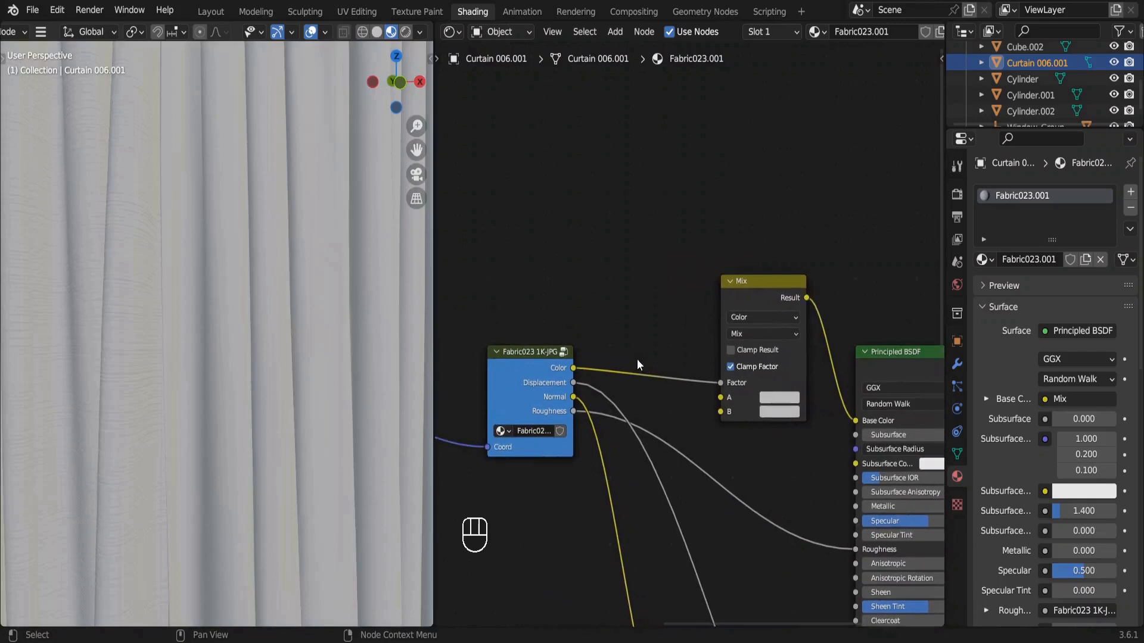
key("shift+a")
left_click(525, 220)
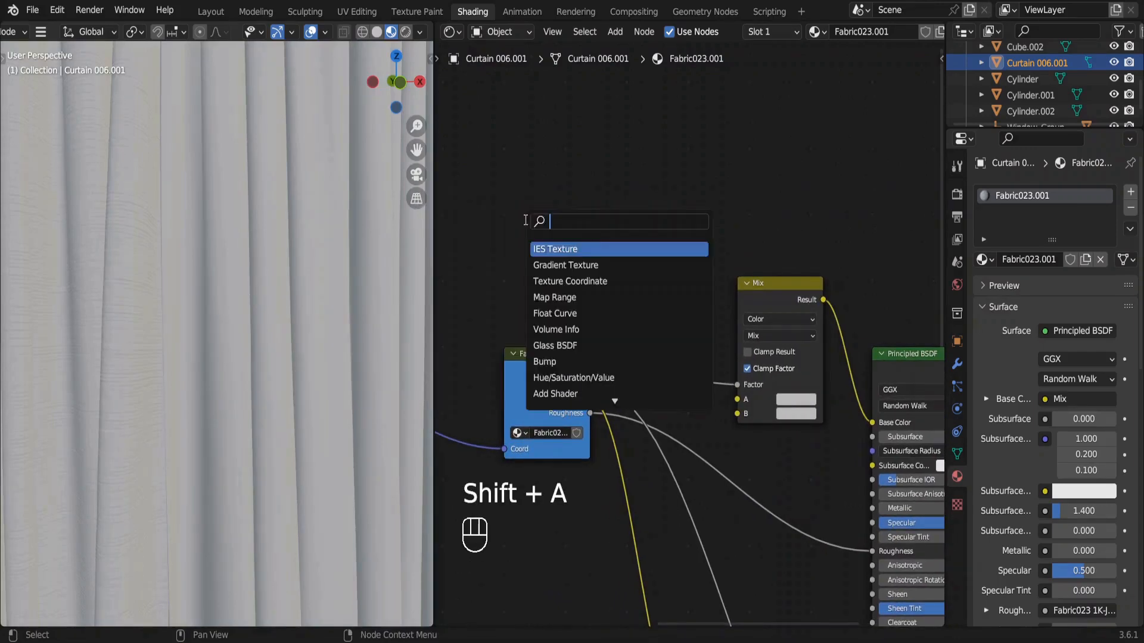
type("rgb")
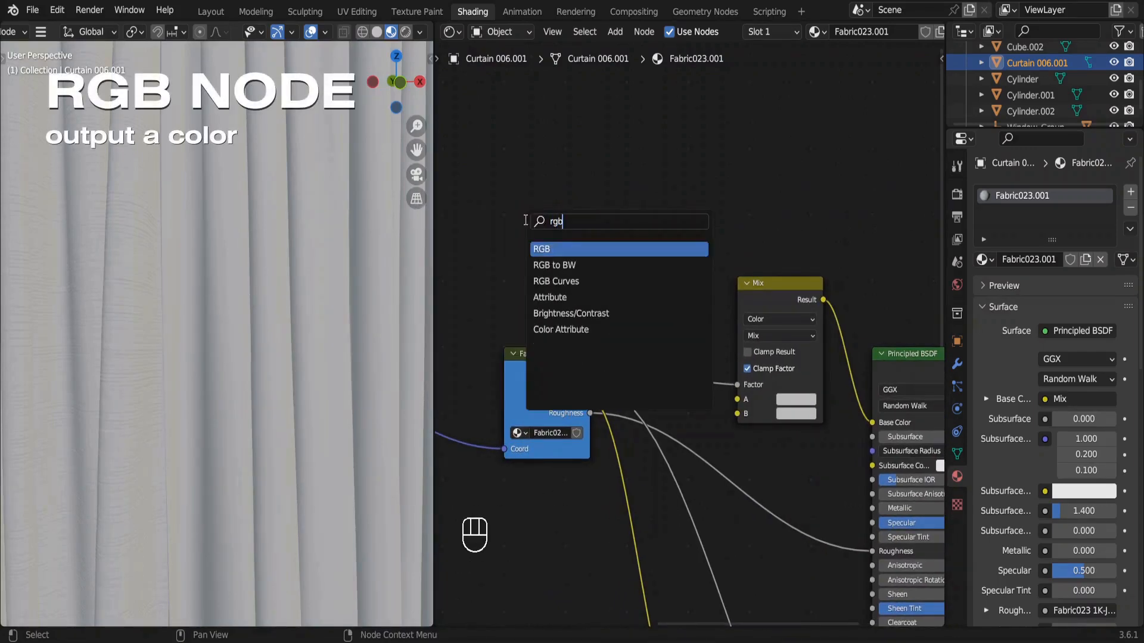
key("Return")
left_click(535, 214)
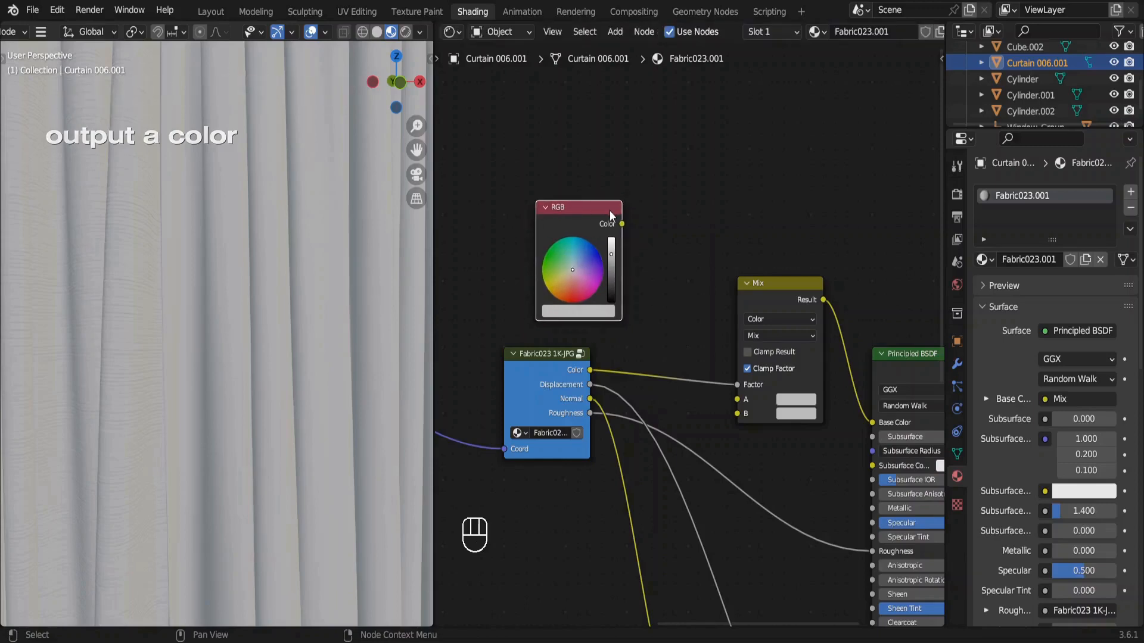
left_click_drag(622, 223, 735, 416)
left_click_drag(621, 224, 749, 401)
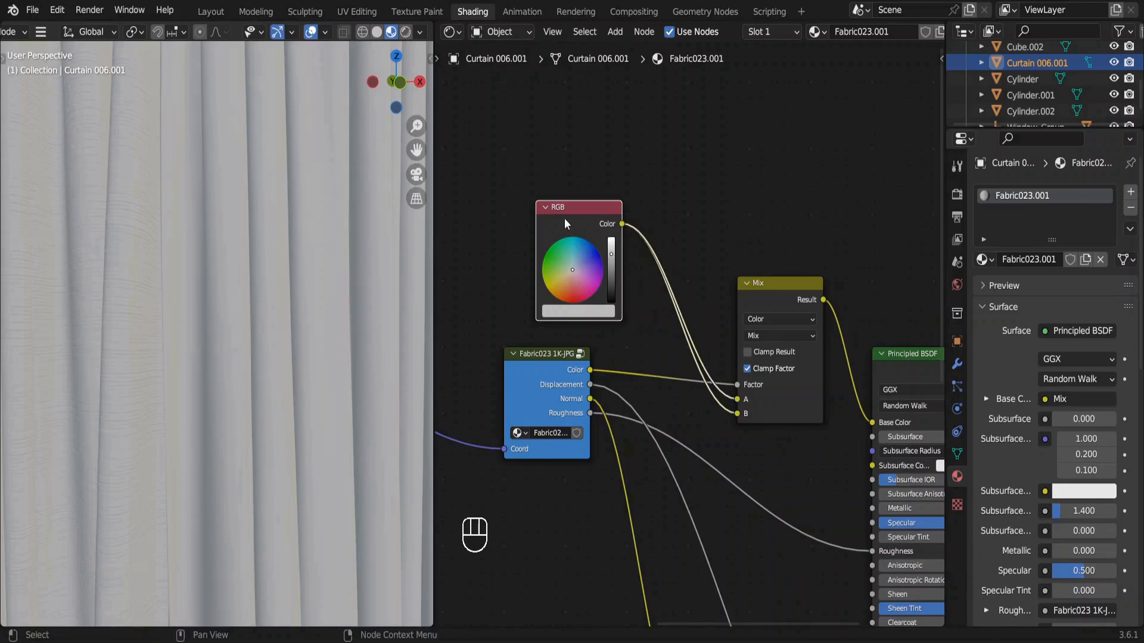
left_click_drag(564, 218, 506, 212)
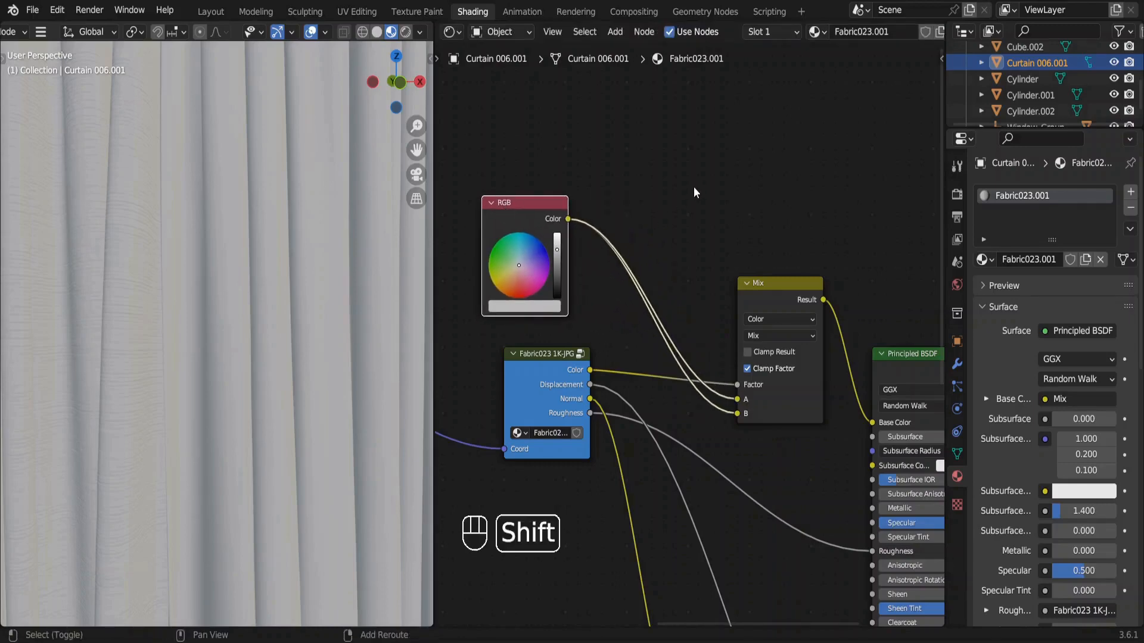
Insert an RGB Curves node between the RGB node and the Mix node's A input, placing it above the other nodes.
key("shift+a")
left_click(693, 187)
type("rgb")
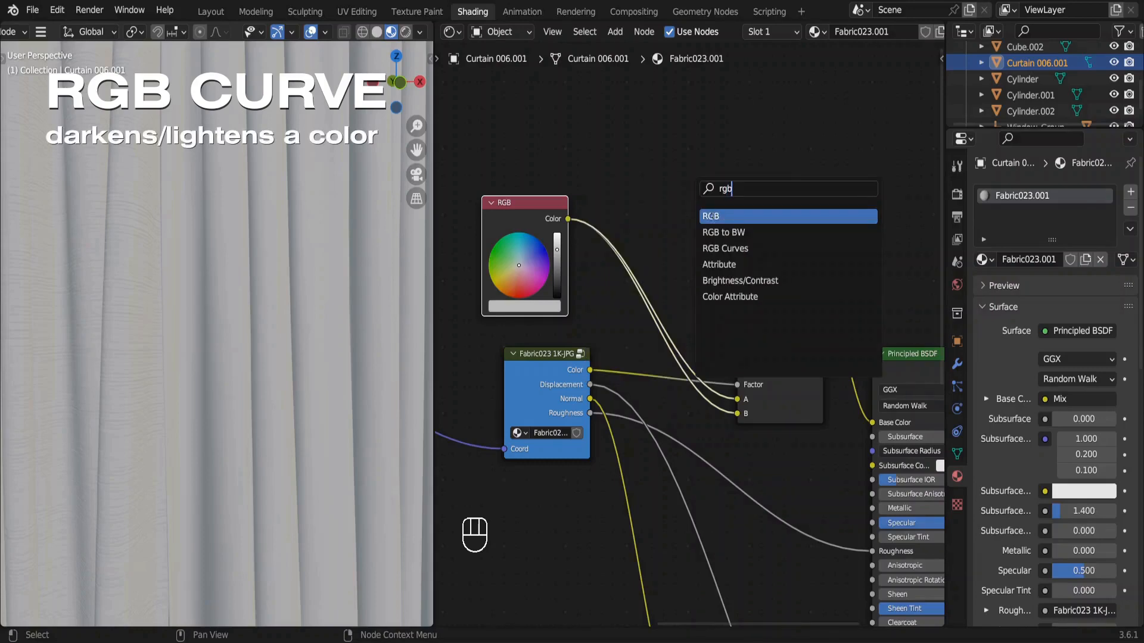
left_click(715, 248)
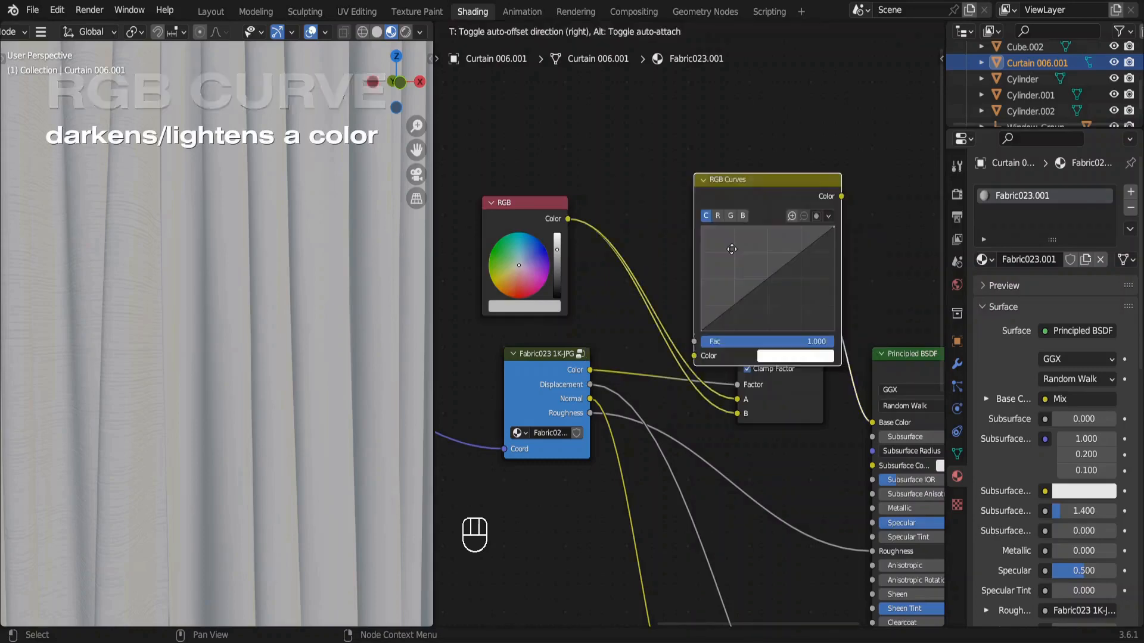
left_click(714, 249)
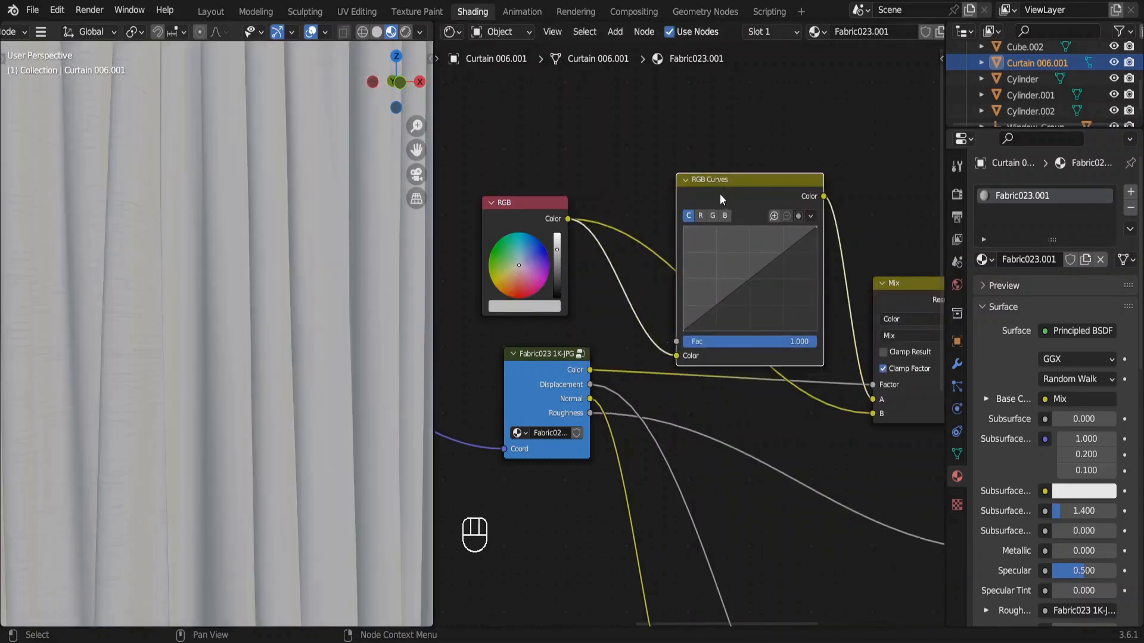
left_click_drag(725, 185, 733, 71)
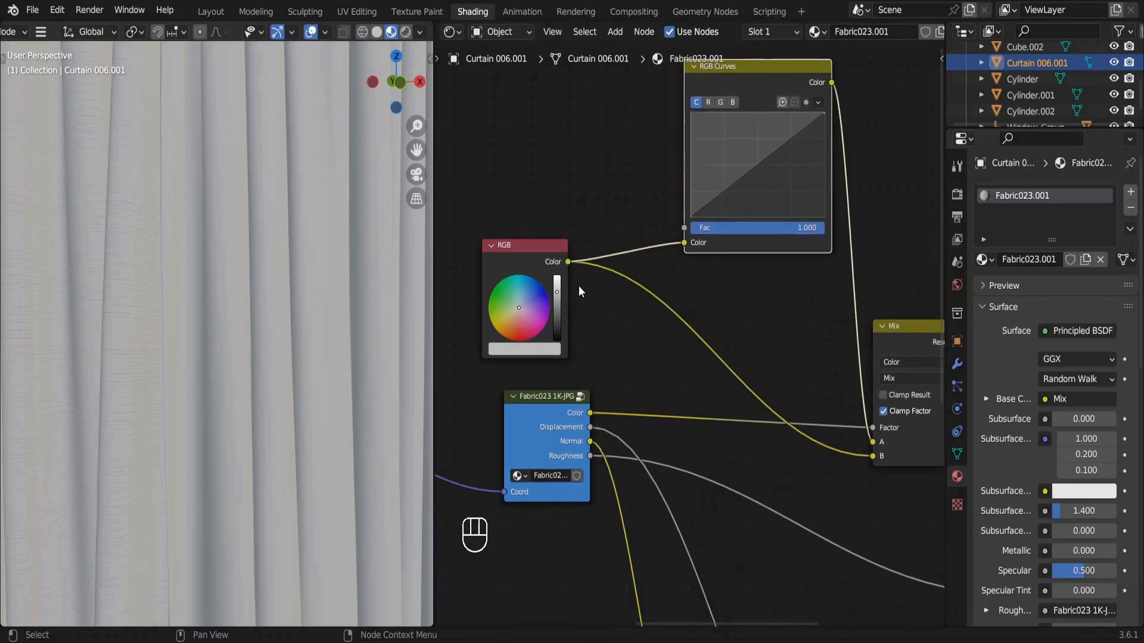
Set the RGB node to hue 0.096, saturation about 0.34 and value 1.000, and bend the RGB curve down at about 0.59, 0.38.
left_click_drag(522, 305, 496, 330)
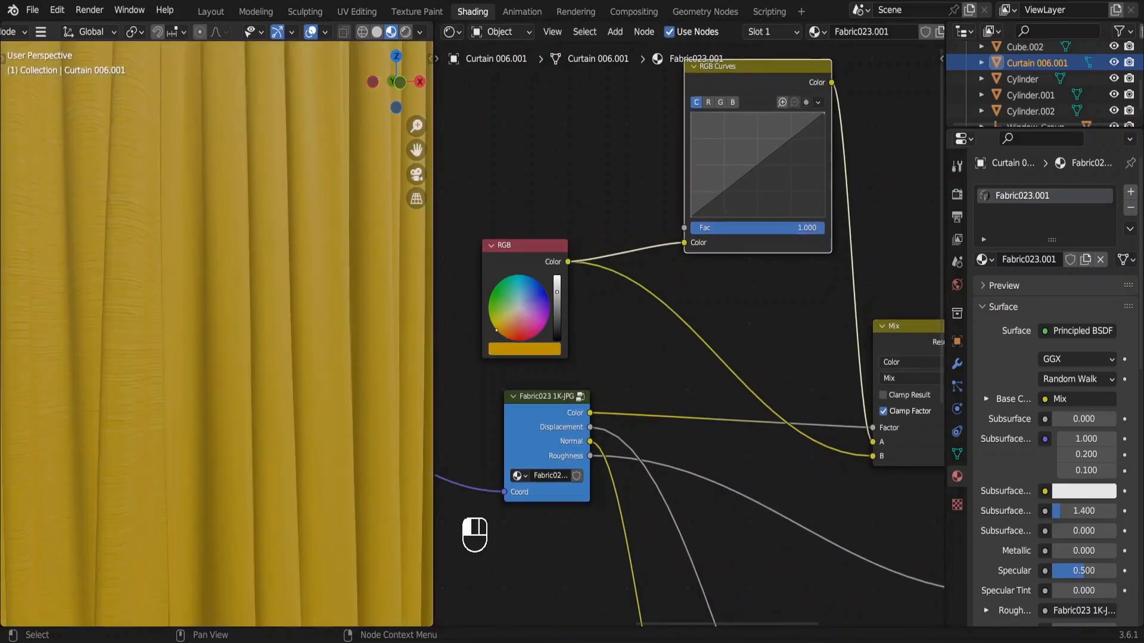
left_click(535, 352)
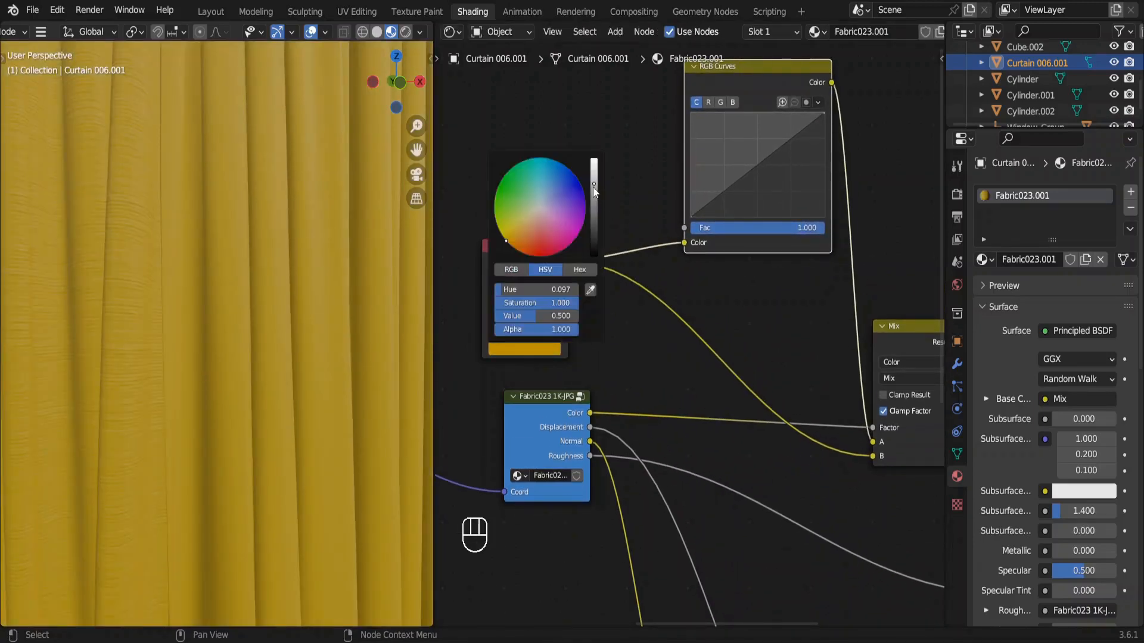
left_click_drag(594, 189, 594, 159)
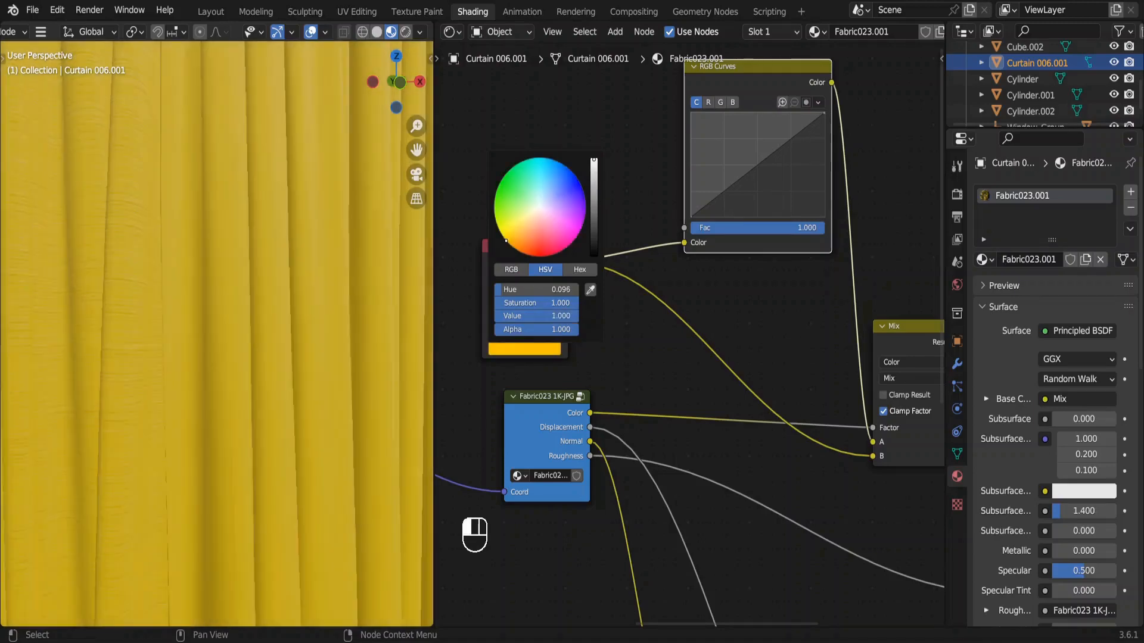
left_click_drag(573, 303, 523, 303)
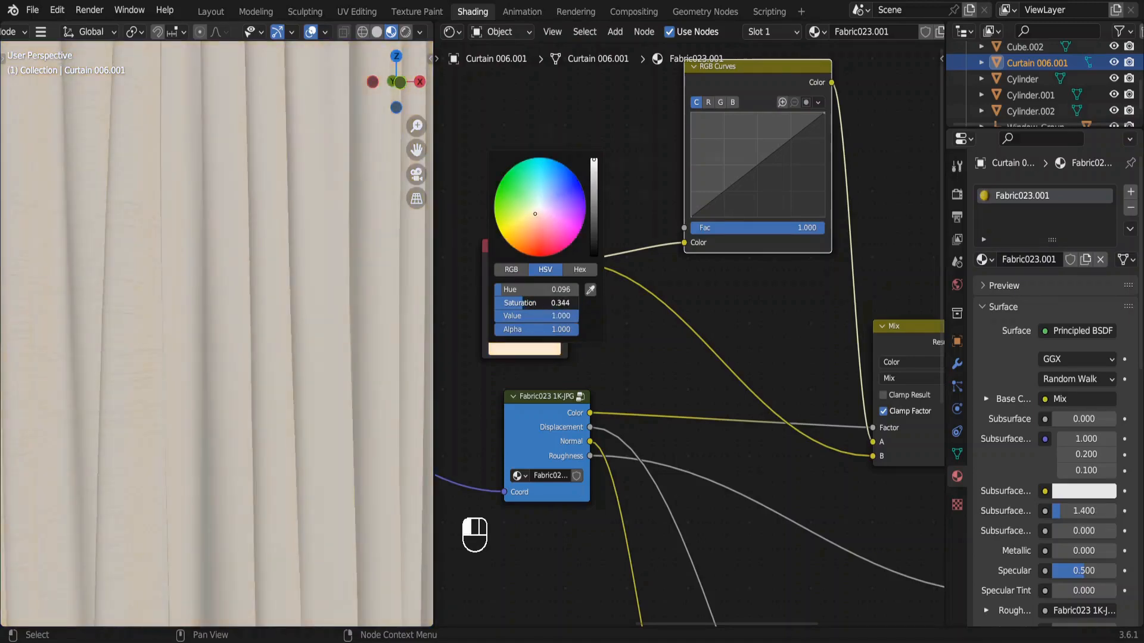
left_click_drag(756, 164, 770, 183)
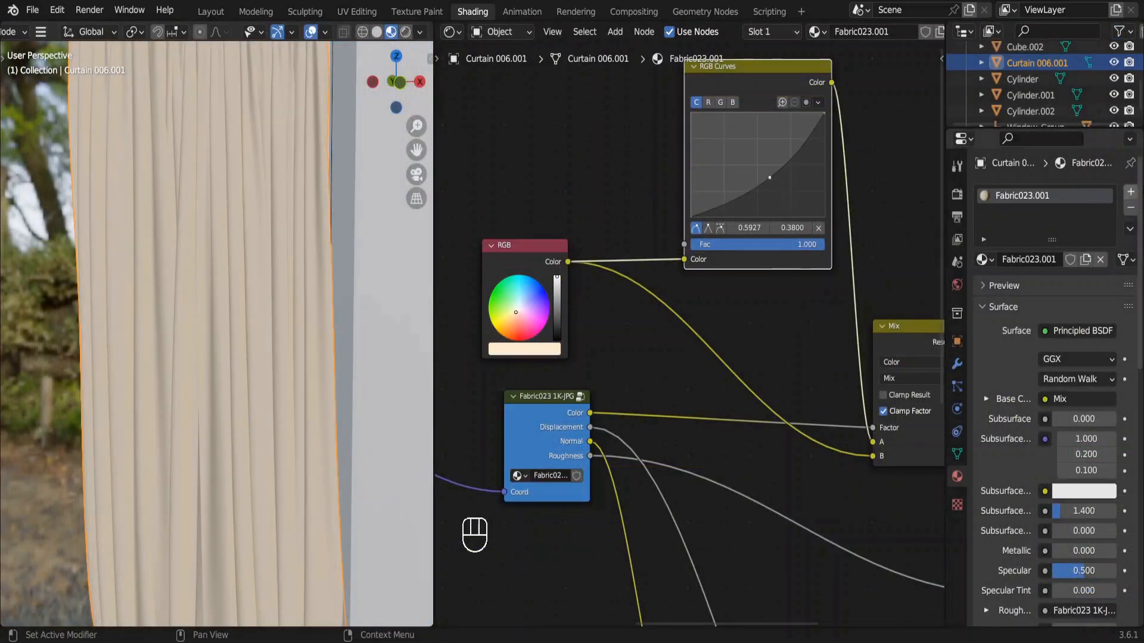
Add a second material slot with a new material to the curtain and delete its Principled BSDF node.
left_click(1129, 196)
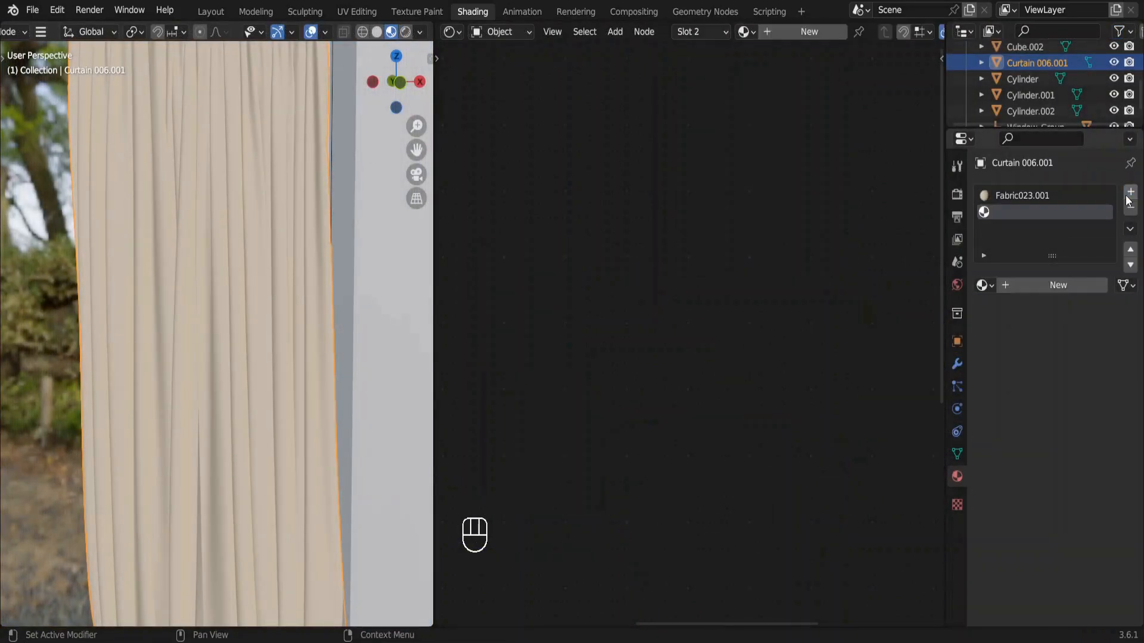
left_click(1049, 286)
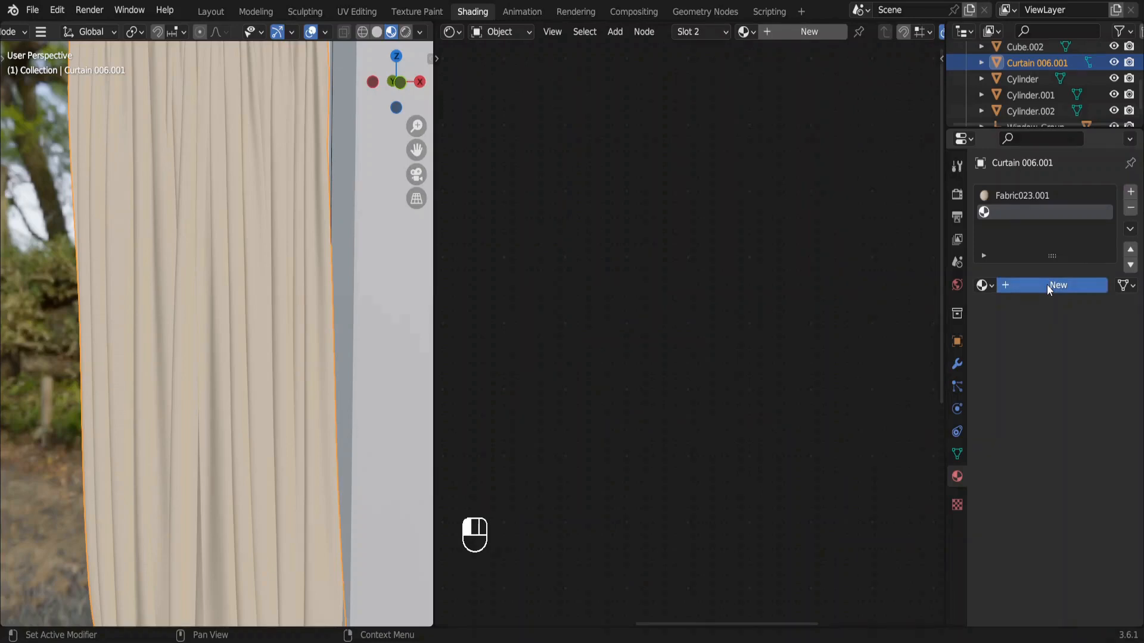
key("KP_Decimal")
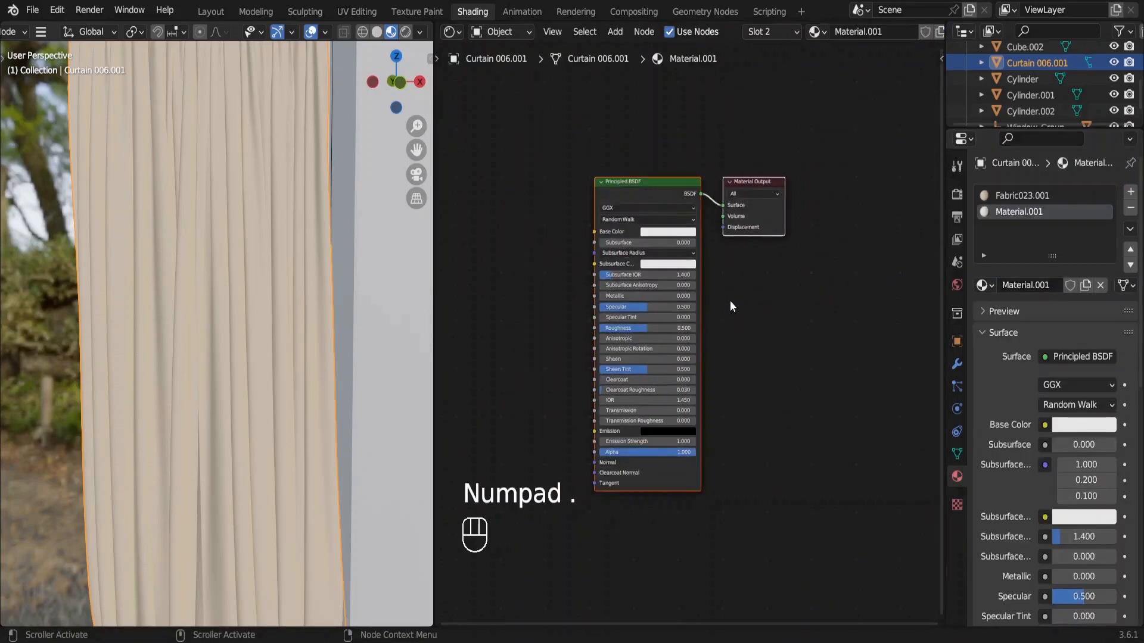
left_click(671, 213)
key("Delete")
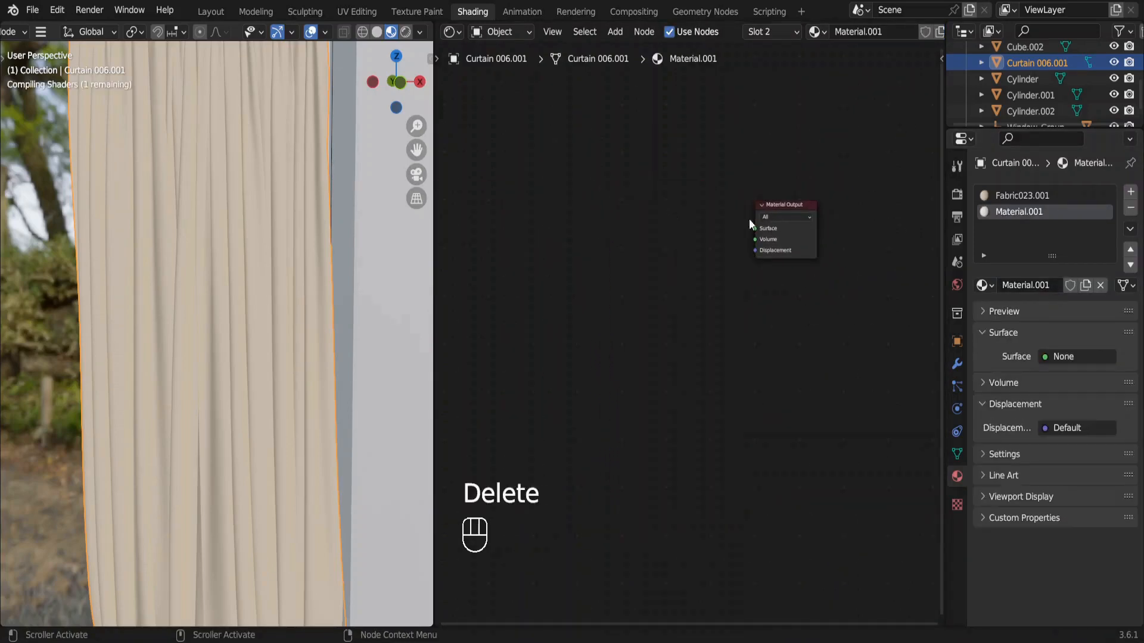
Add a Mix Shader node and connect it to the Surface input of the Material Output.
left_click_drag(752, 221, 742, 248)
key("KP_Decimal")
type("mix")
key("Return")
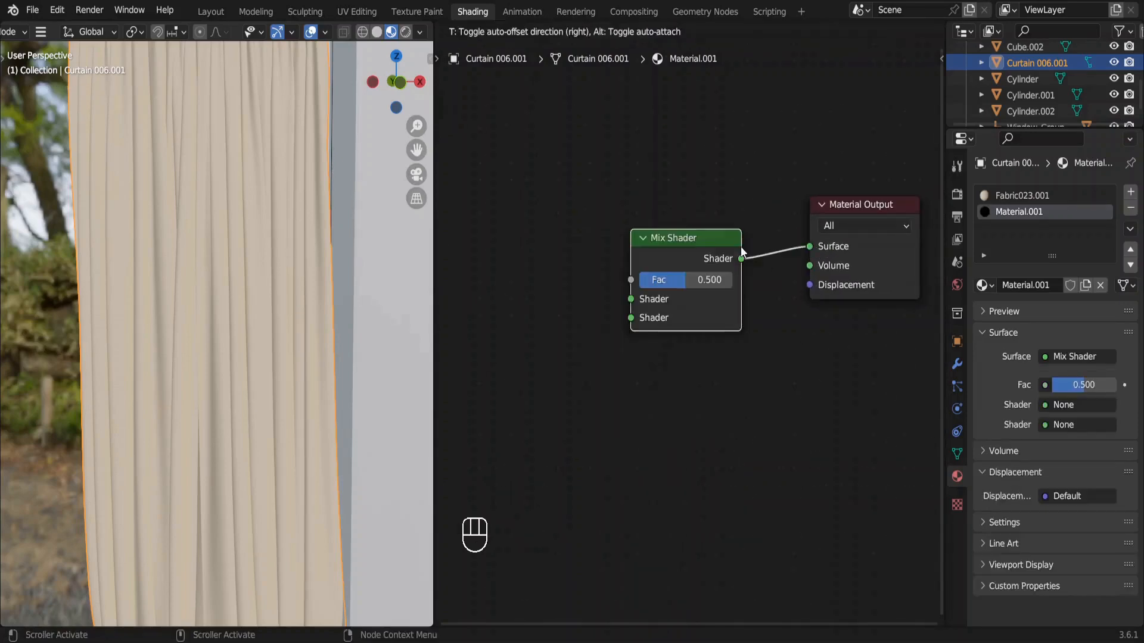
left_click(742, 248)
Add a Transparent BSDF node and connect it to the lower Shader input of the Mix Shader.
left_click_drag(631, 320, 602, 347)
type("trans")
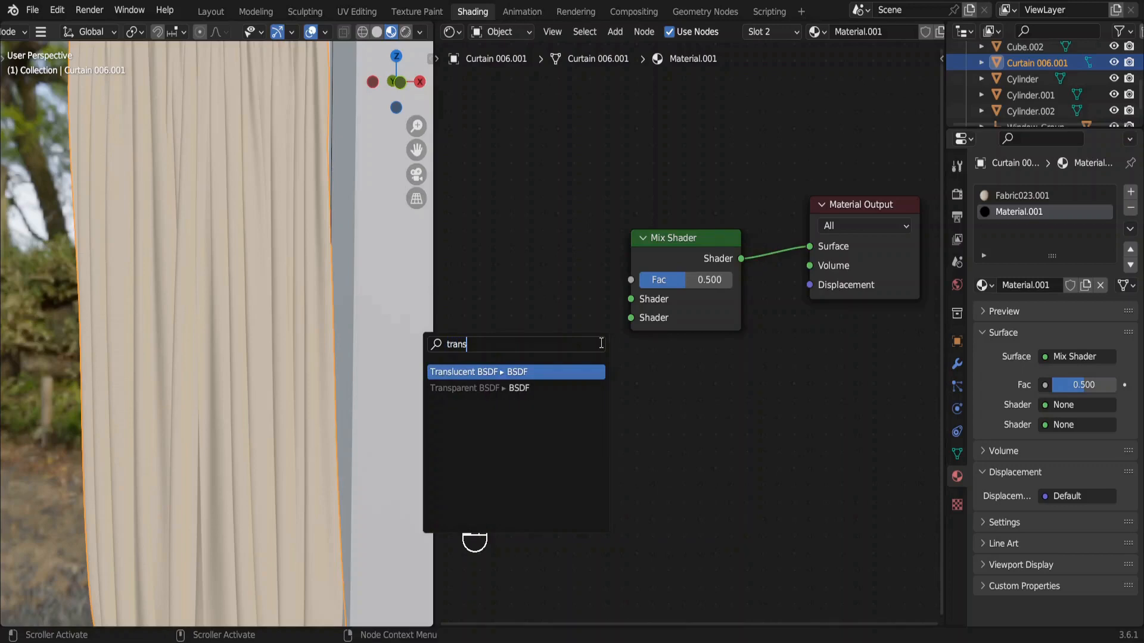
key("Return")
left_click(602, 347)
middle_click_drag(601, 347, 745, 377)
Add an Add Shader node and connect it to the upper Shader input of the Mix Shader.
left_click_drag(775, 328, 704, 308)
type("add")
key("Return")
left_click(717, 262)
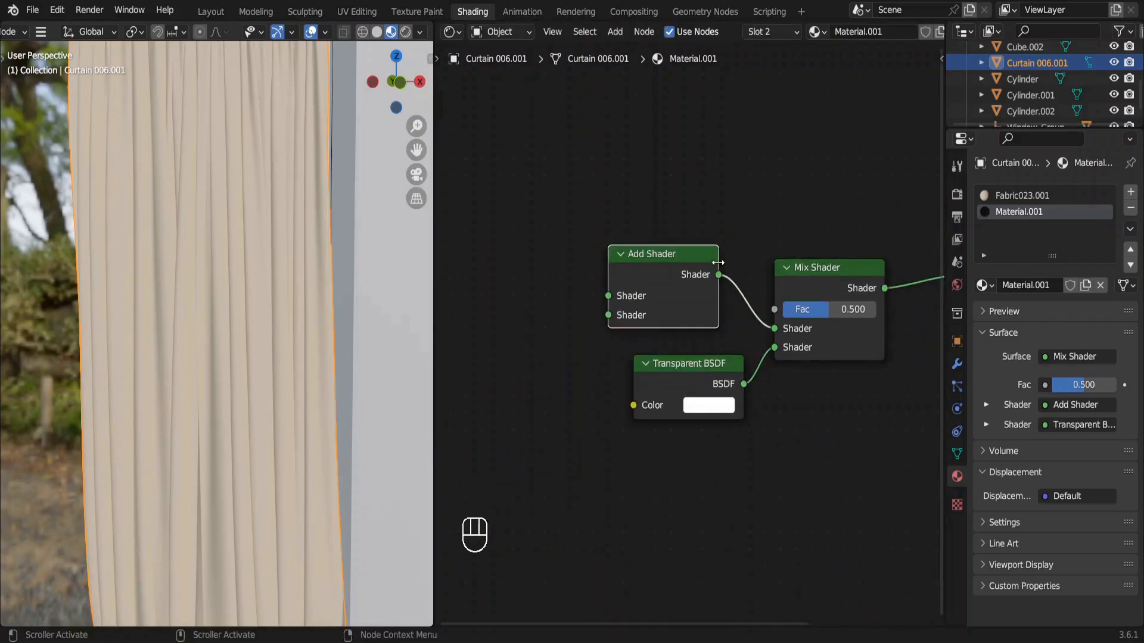
middle_click_drag(718, 263, 807, 266)
Connect a new Diffuse BSDF to the Add Shader's first input and a new Translucent BSDF to its second input.
left_click_drag(698, 299, 485, 313)
type("diffu")
key("Return")
left_click(706, 324)
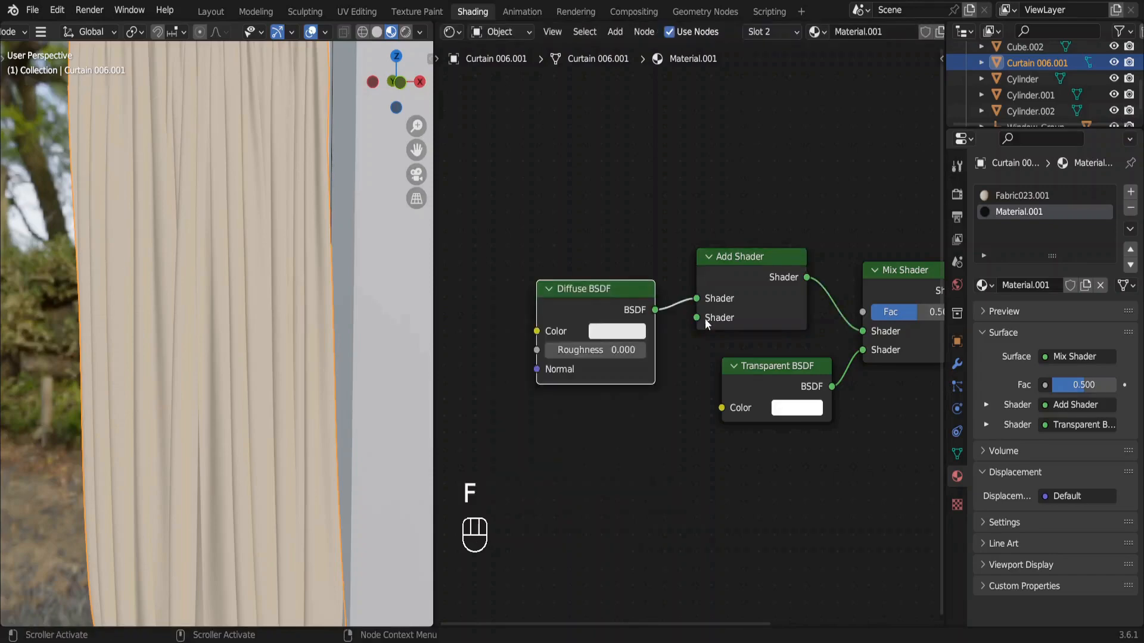
left_click_drag(699, 318, 488, 426)
type("tran")
key("Return")
left_click(669, 430)
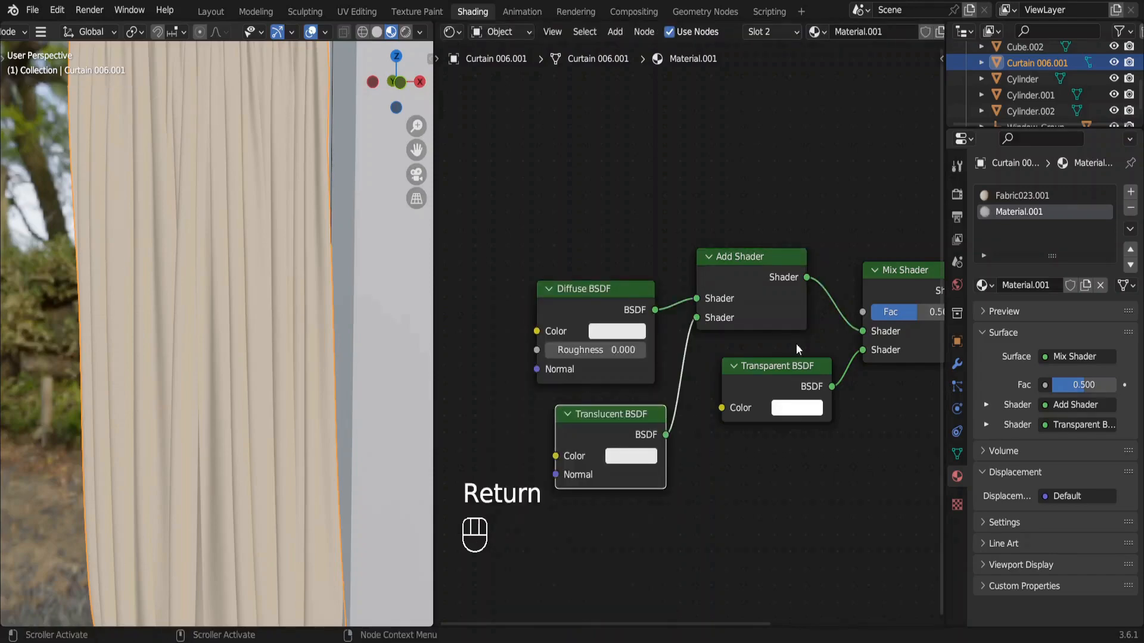
Connect a Light Path node's Is Shadow Ray output to the Mix Shader's Fac, placing it above the other nodes.
left_click_drag(863, 311, 766, 184)
type("ligh")
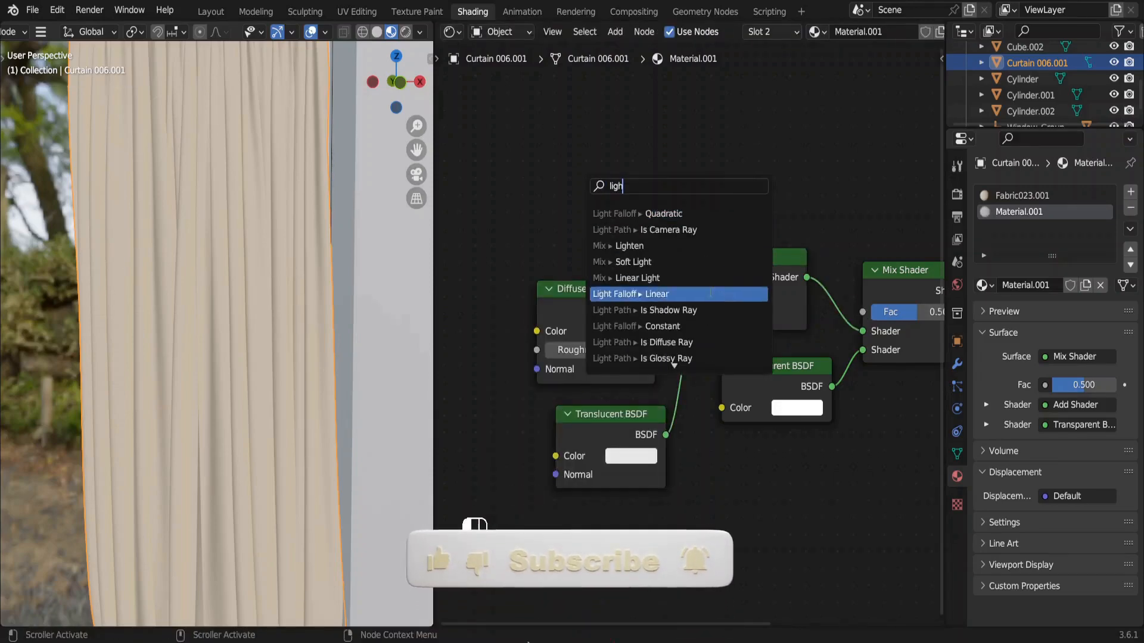
left_click(707, 309)
left_click(635, 107)
left_click_drag(644, 133, 620, 122)
Darken the Translucent BSDF color to a grey with value about 0.36.
scroll(684, 301, "down", 2)
middle_click_drag(684, 301, 608, 328)
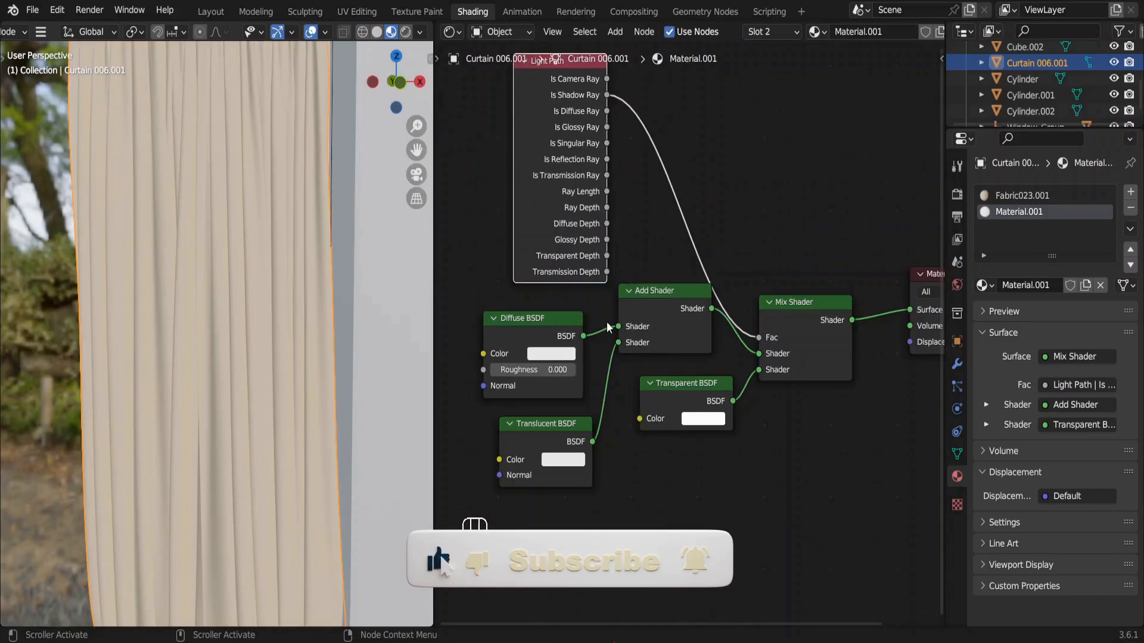
left_click(563, 459)
left_click_drag(655, 256, 657, 296)
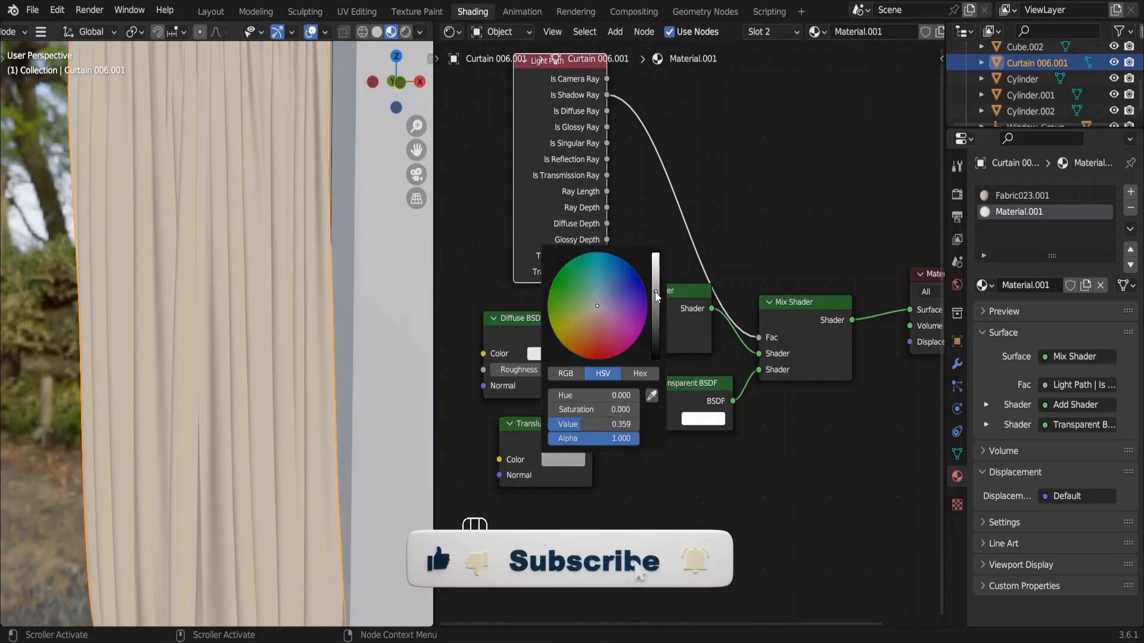
Select the two inner curtain panels with all their linked geometry in Edit Mode and assign Material.001 to them.
scroll(190, 310, "down", 6)
key("Tab")
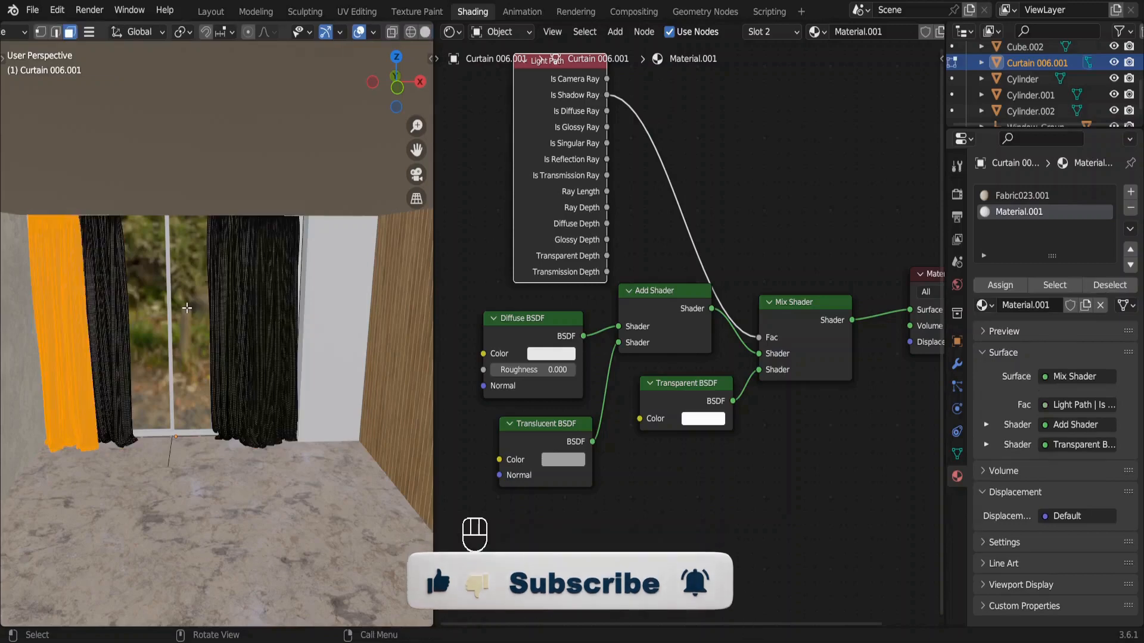
left_click_drag(108, 234, 224, 268)
key("ctrl+l")
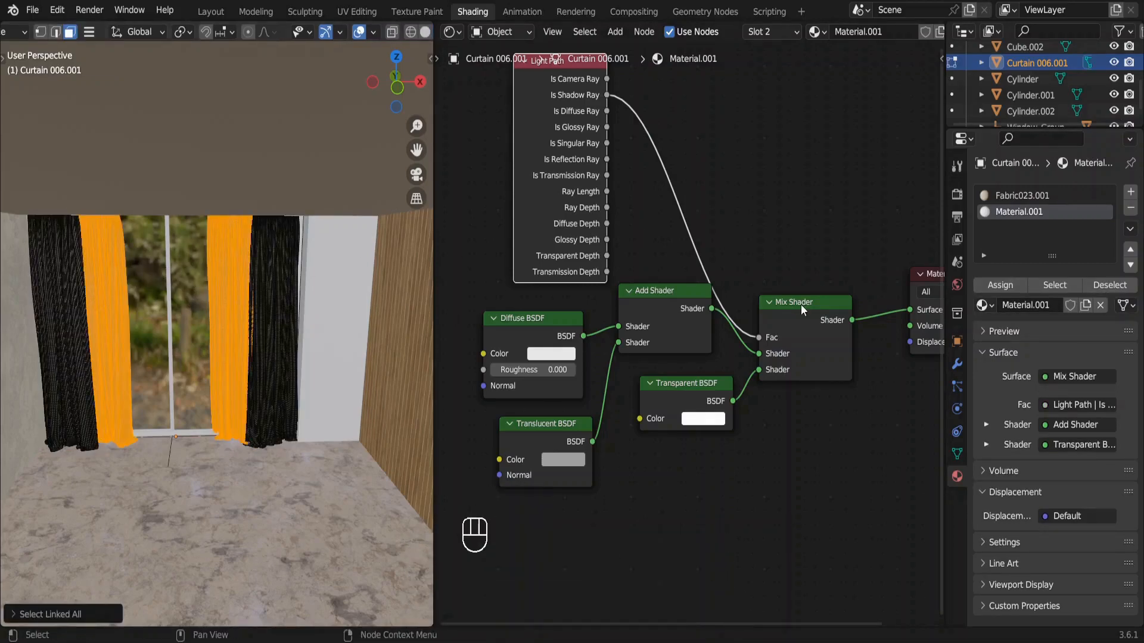
left_click(996, 286)
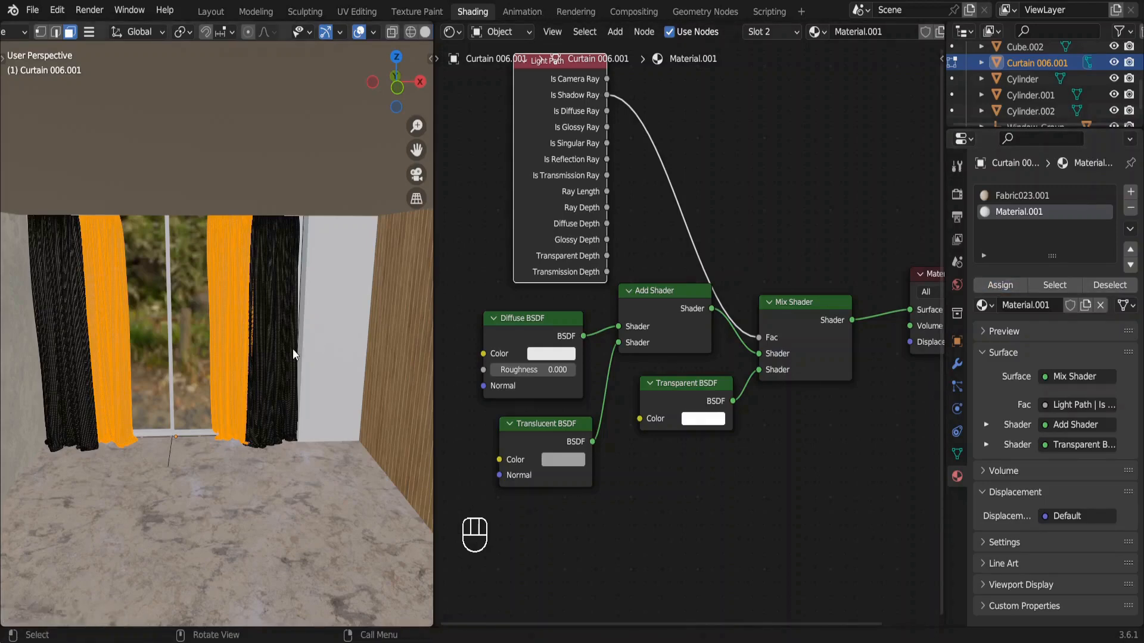
key("Tab")
Preview the curtains in rendered shading through the camera and return to solid shading.
key("KP_0")
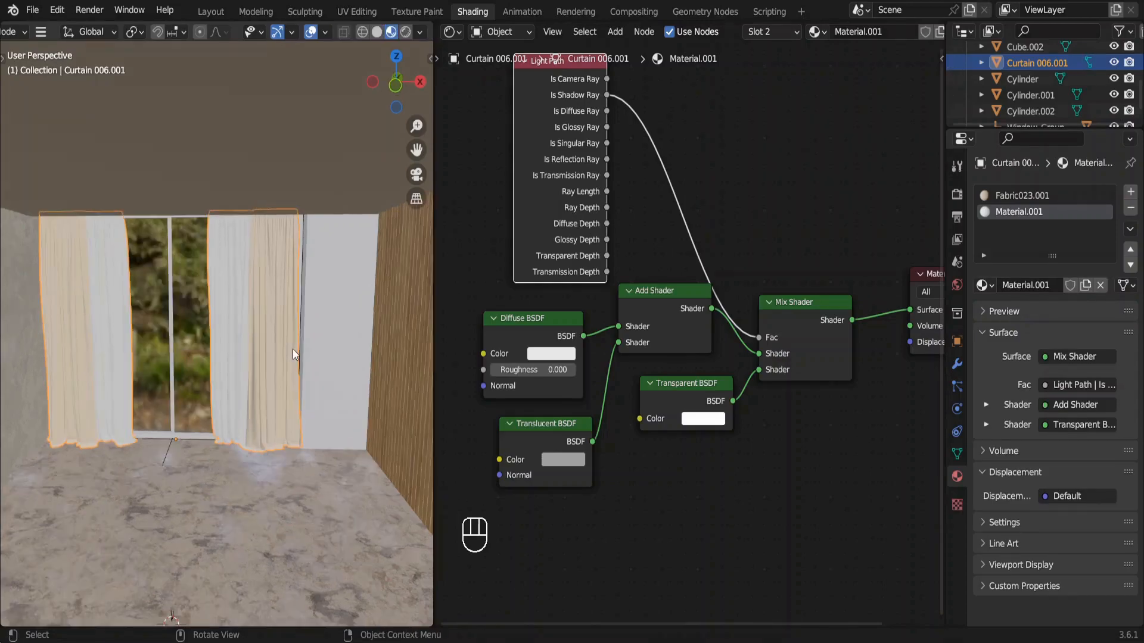
left_click(406, 32)
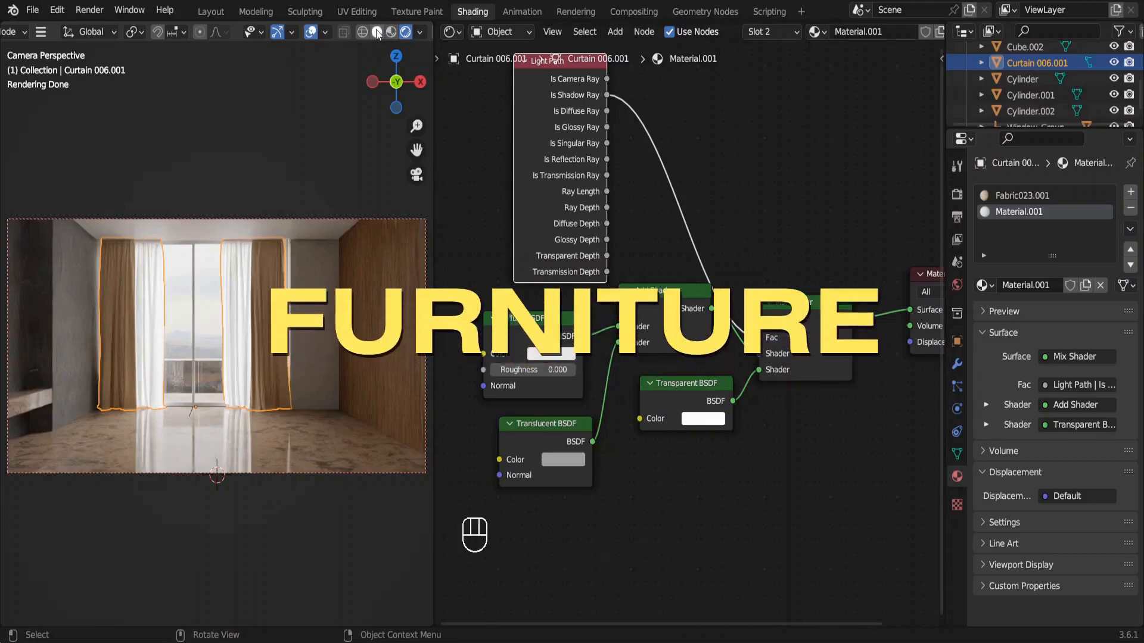
left_click(377, 32)
Switch to the Layout workspace and import Beatrix.obj from the 1. Beatrix covertible folder with the legacy Wavefront importer.
left_click(210, 11)
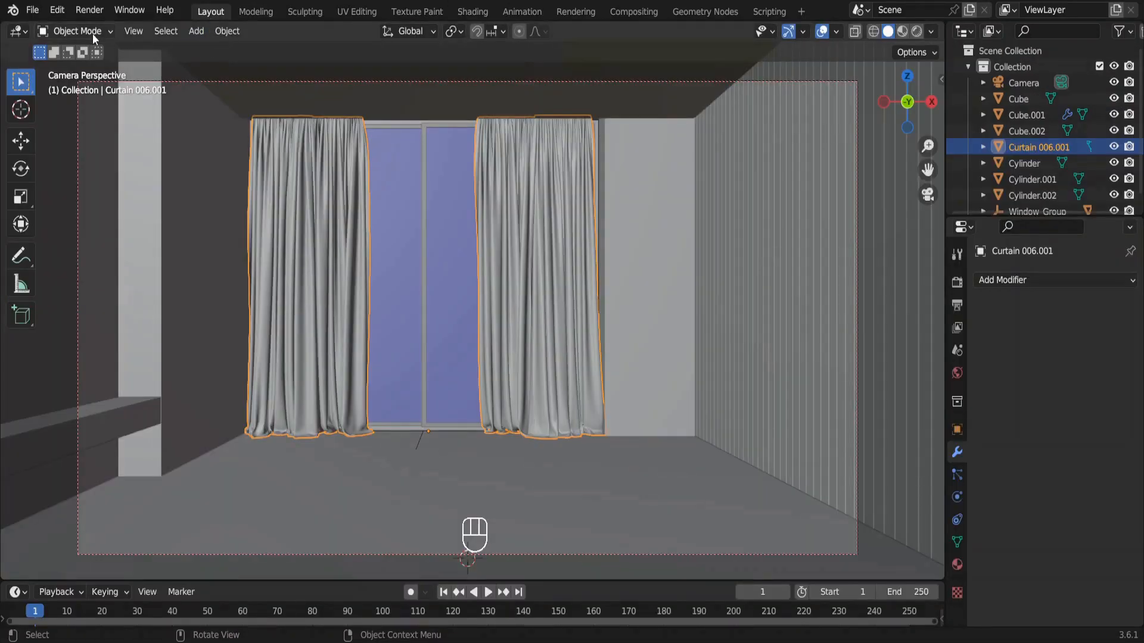
left_click(43, 12)
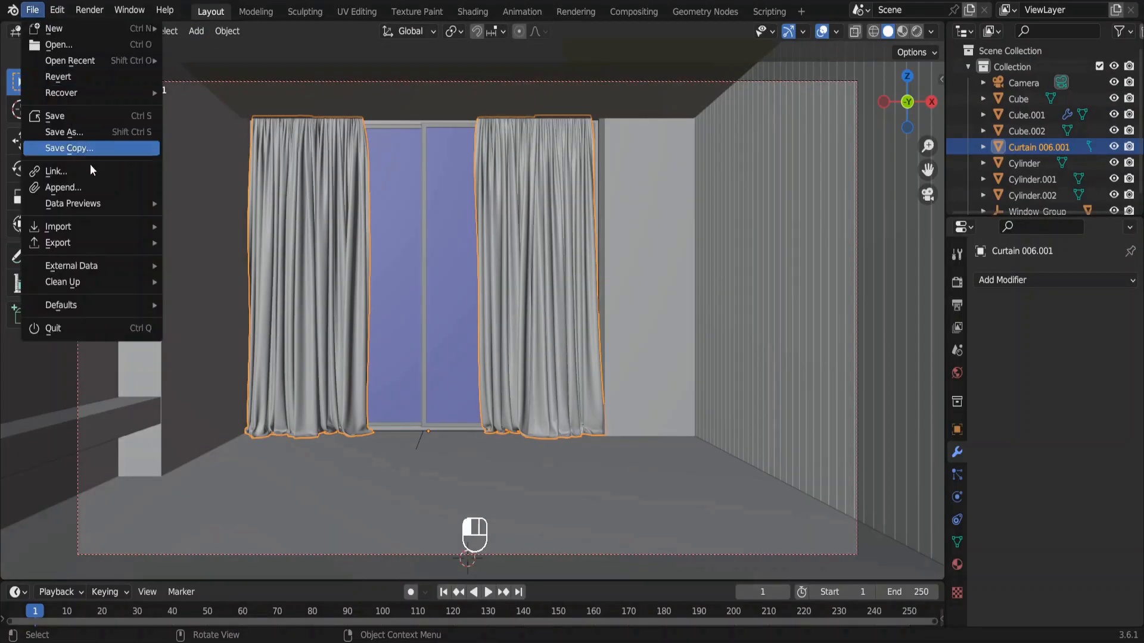
mouse_move(115, 226)
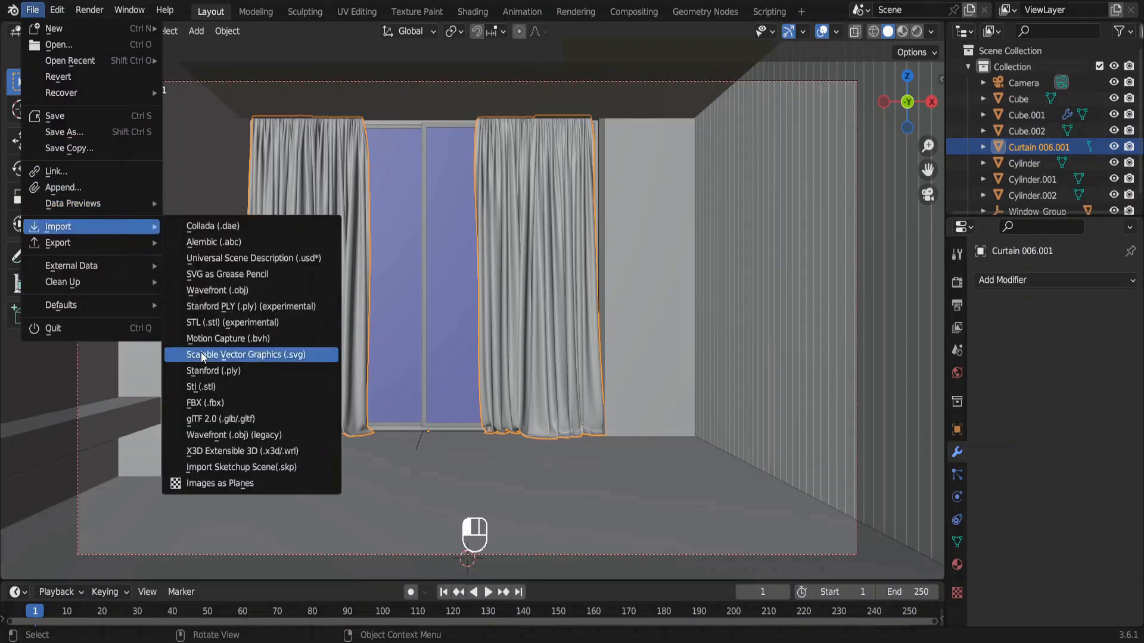
left_click(236, 435)
left_click(232, 143)
left_click(322, 230)
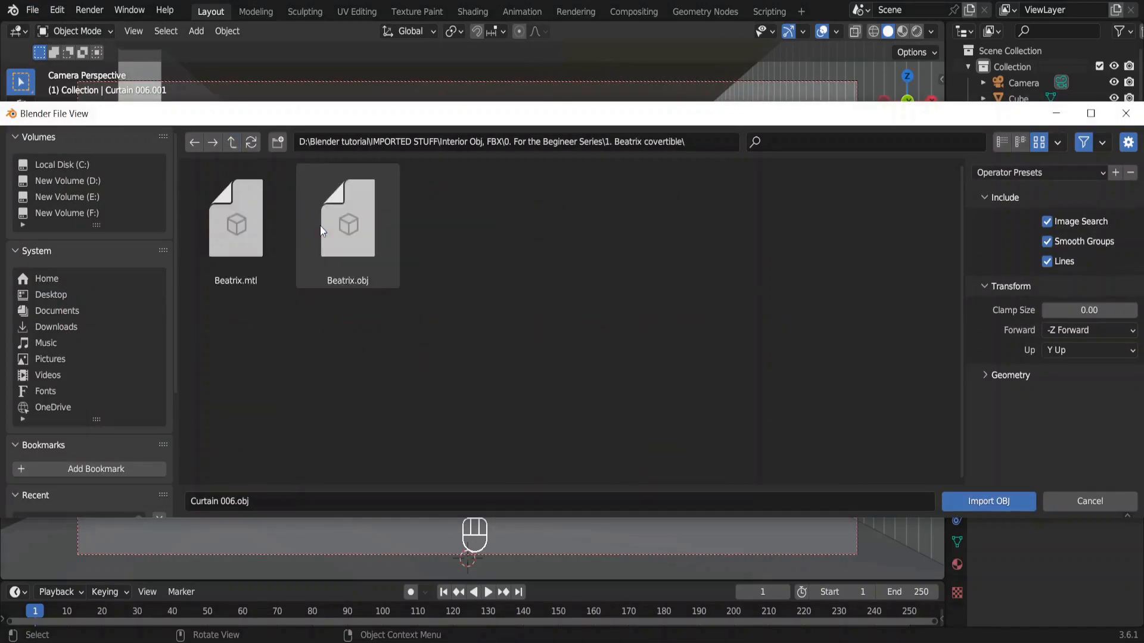
double_click(321, 230)
Scale the imported Beatrix sofa down to 0.001 on the X, Y and Z axes, viewing through the camera.
key("KP_0")
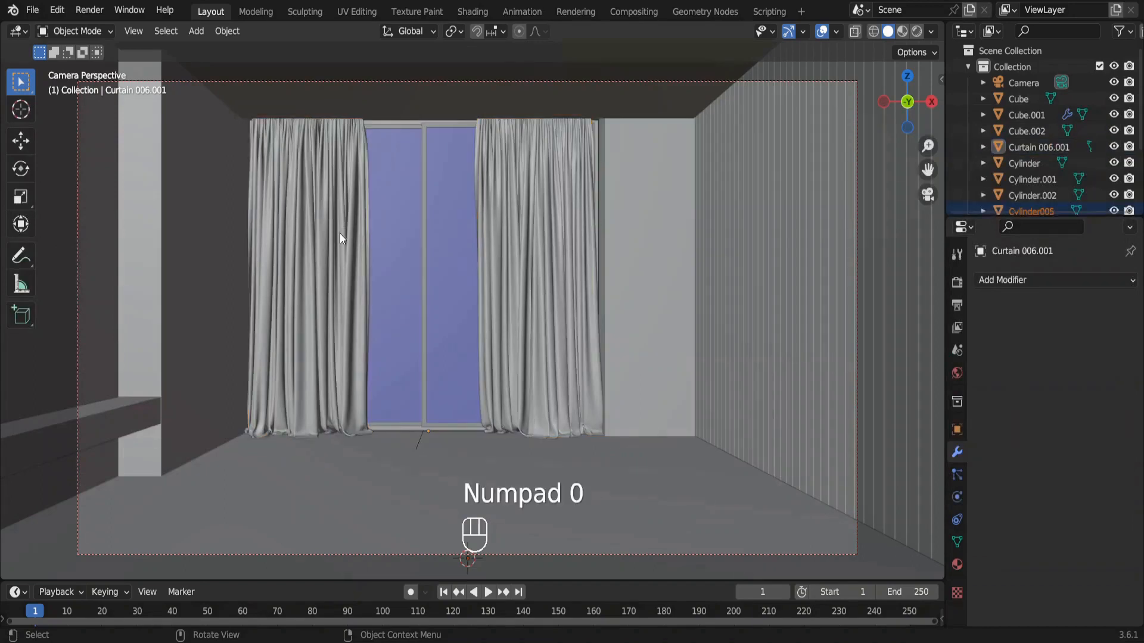
type("s")
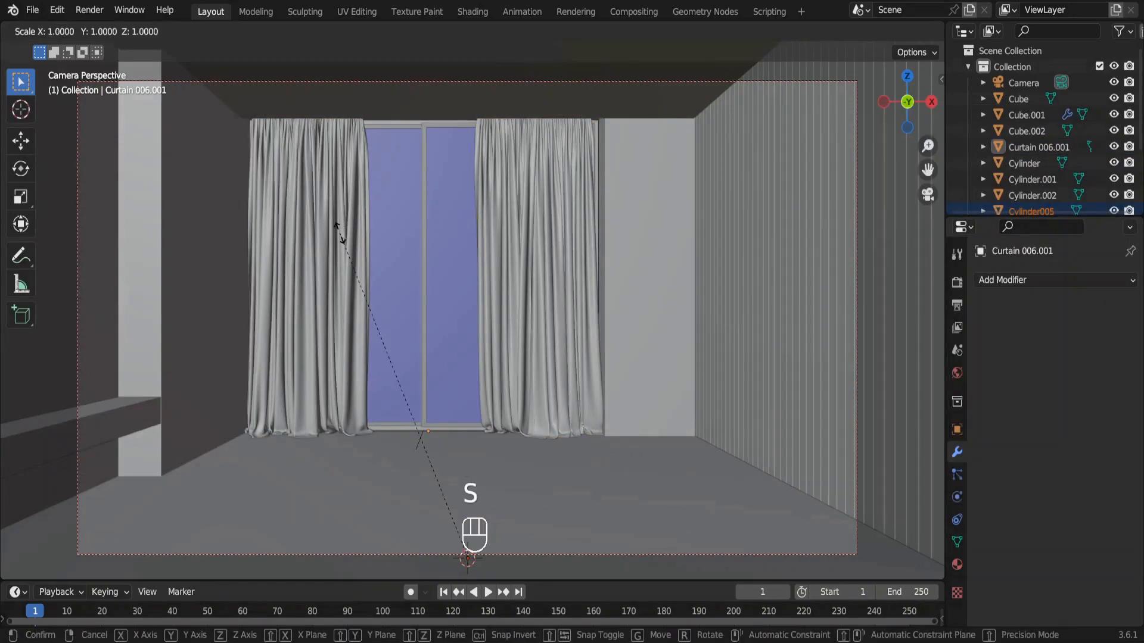
type(".01")
key("Return")
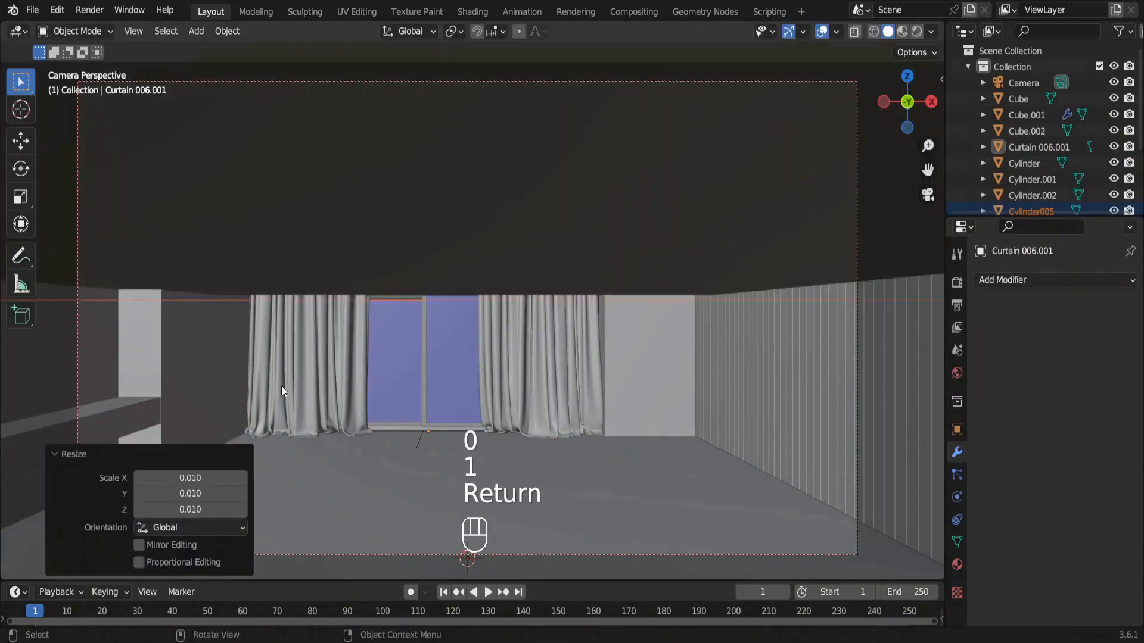
left_click(199, 479)
key("Right")
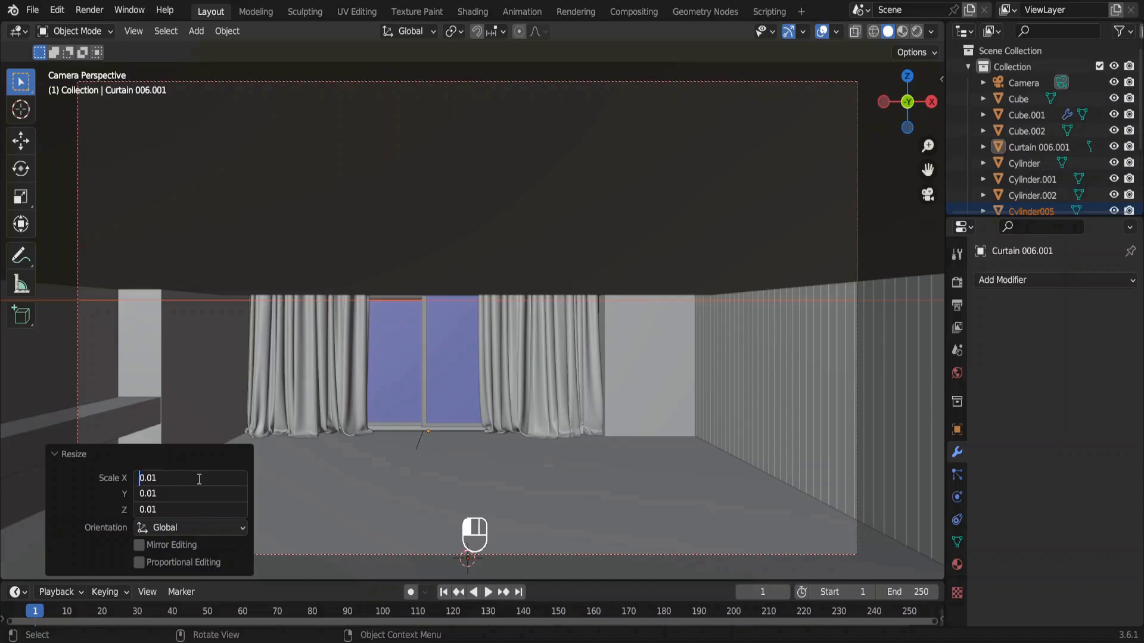
type("0")
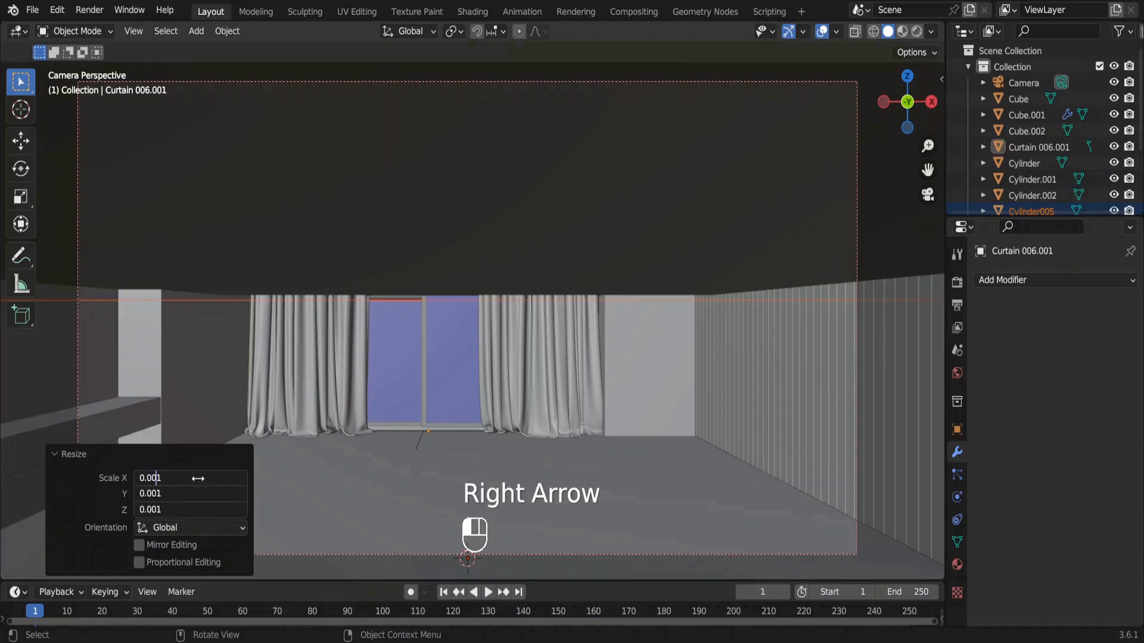
key("Return")
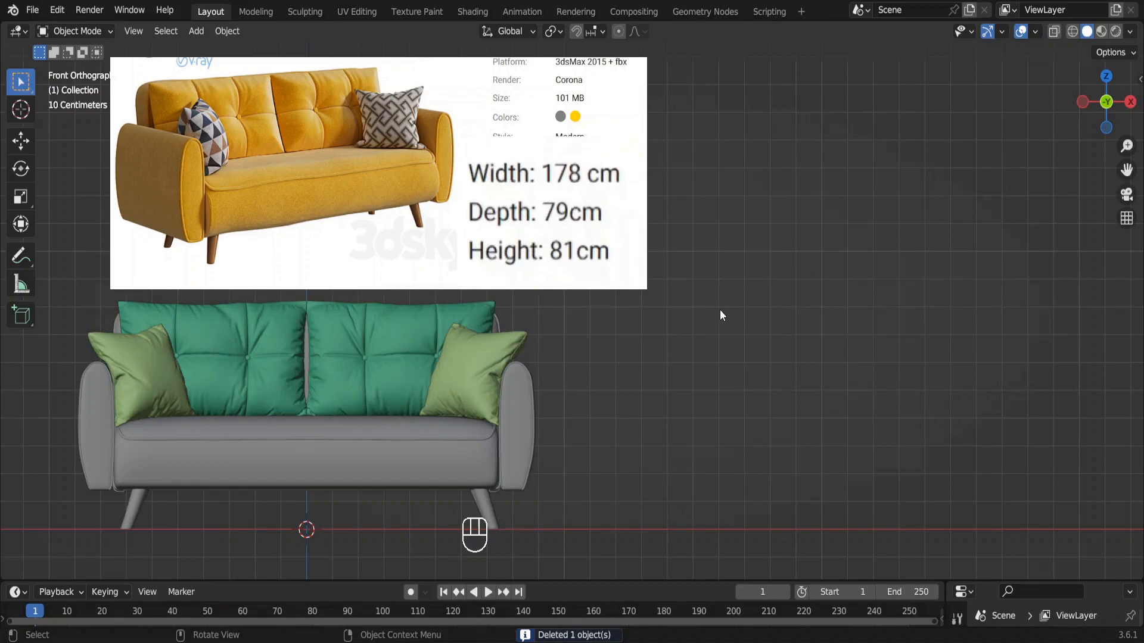
Add a cube at the sofa's origin and raise its mesh 1 m along Z in Edit Mode so it rests on the floor line.
key("shift+a")
mouse_move(721, 309)
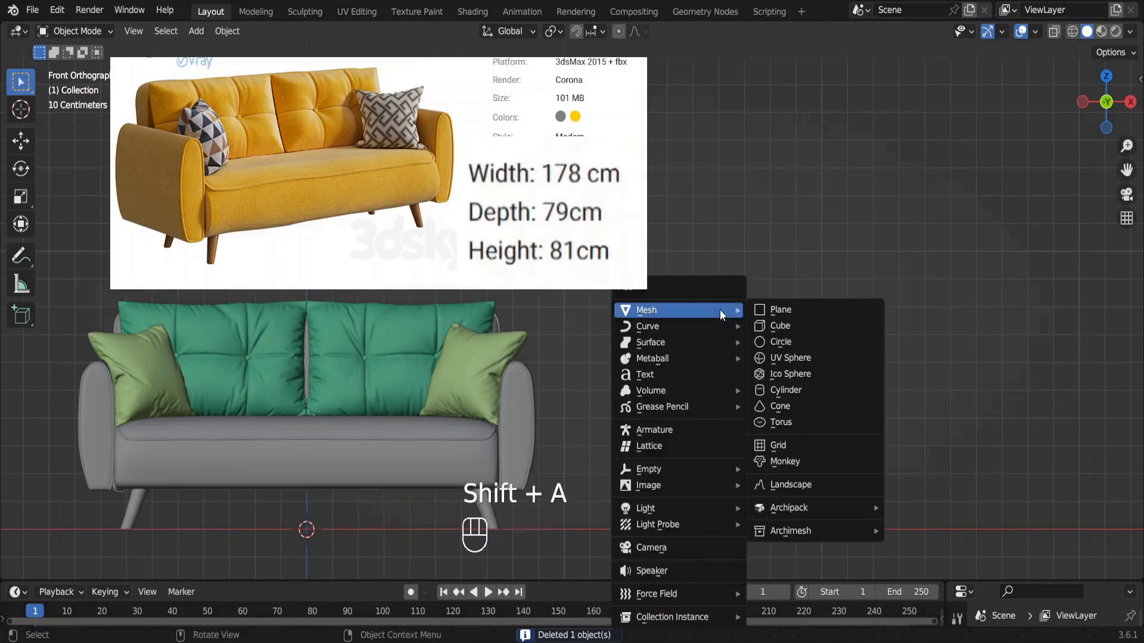
left_click(784, 326)
key("Tab")
key("g")
key("z")
key("1")
key("Return")
key("Tab")
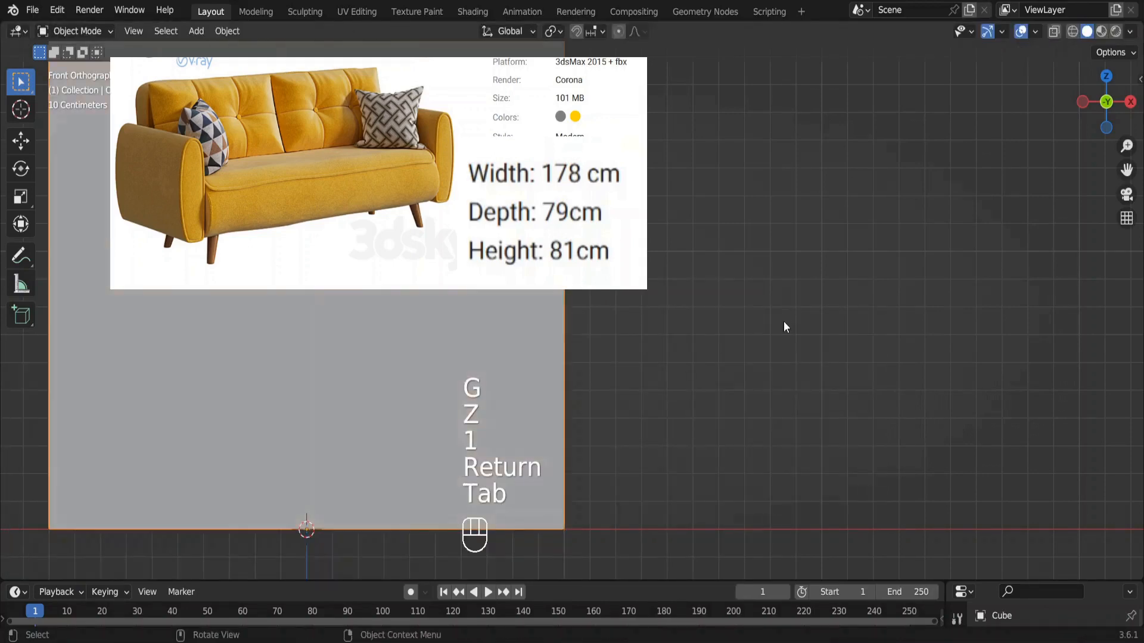
Set the cube's Z dimension to 0.81 m and move it along X beside the sofa as a height reference.
key("n")
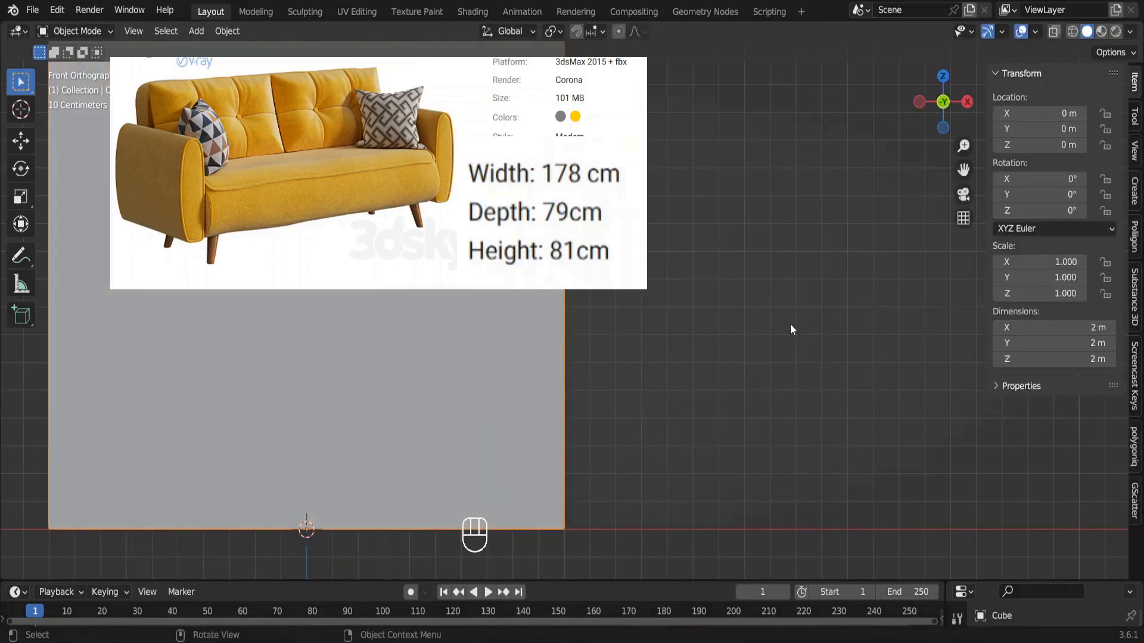
left_click(1050, 360)
key("BackSpace")
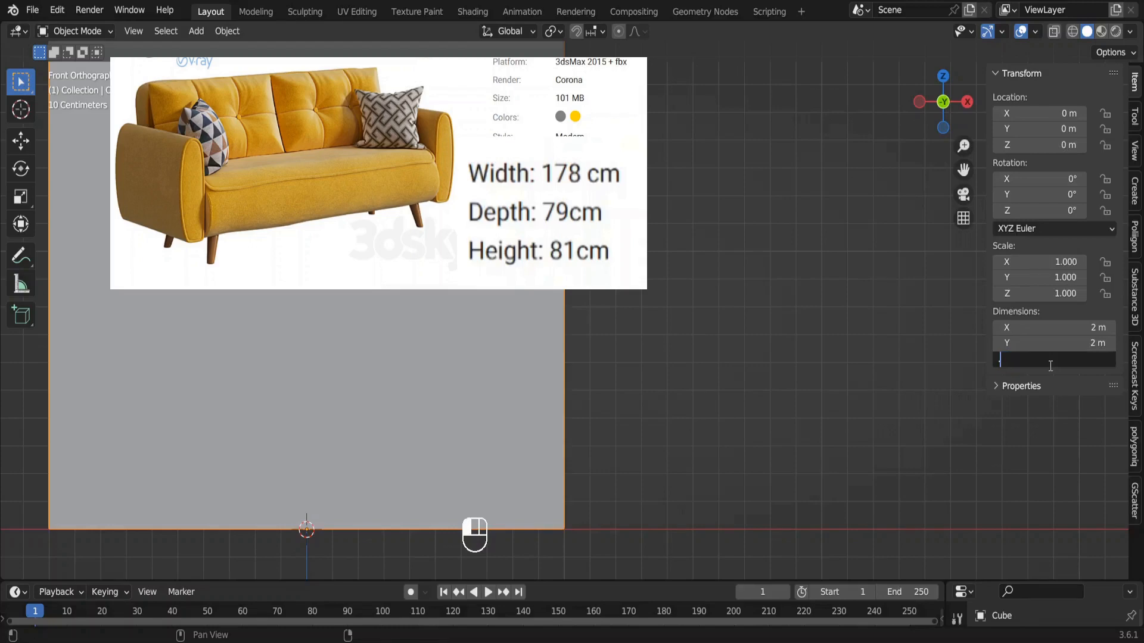
type(".81")
key("Return")
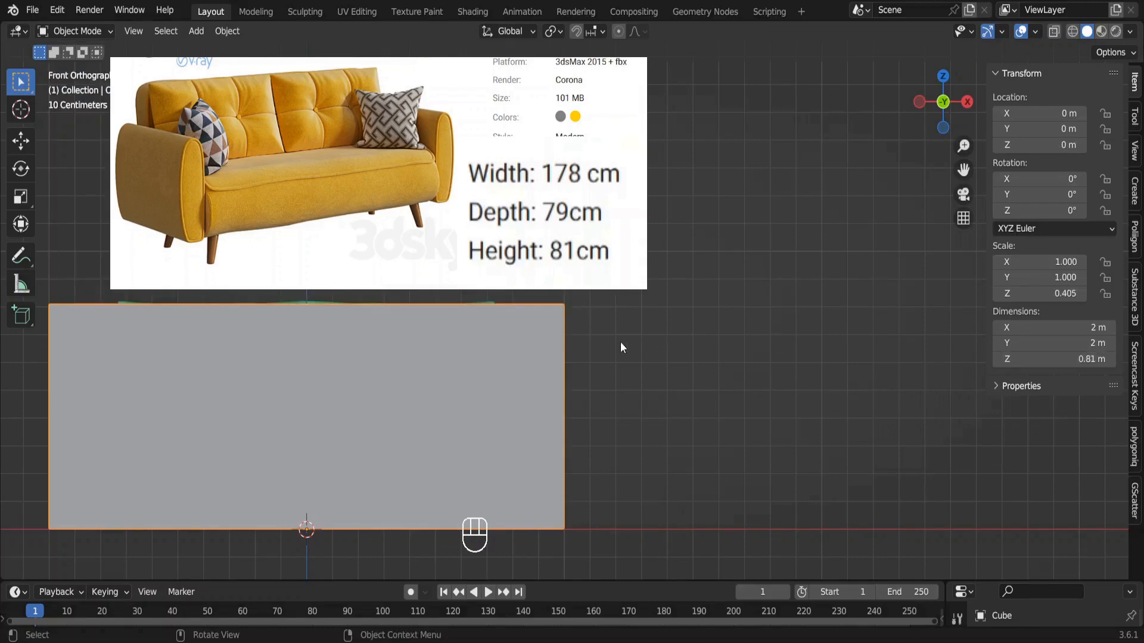
key("g")
key("x")
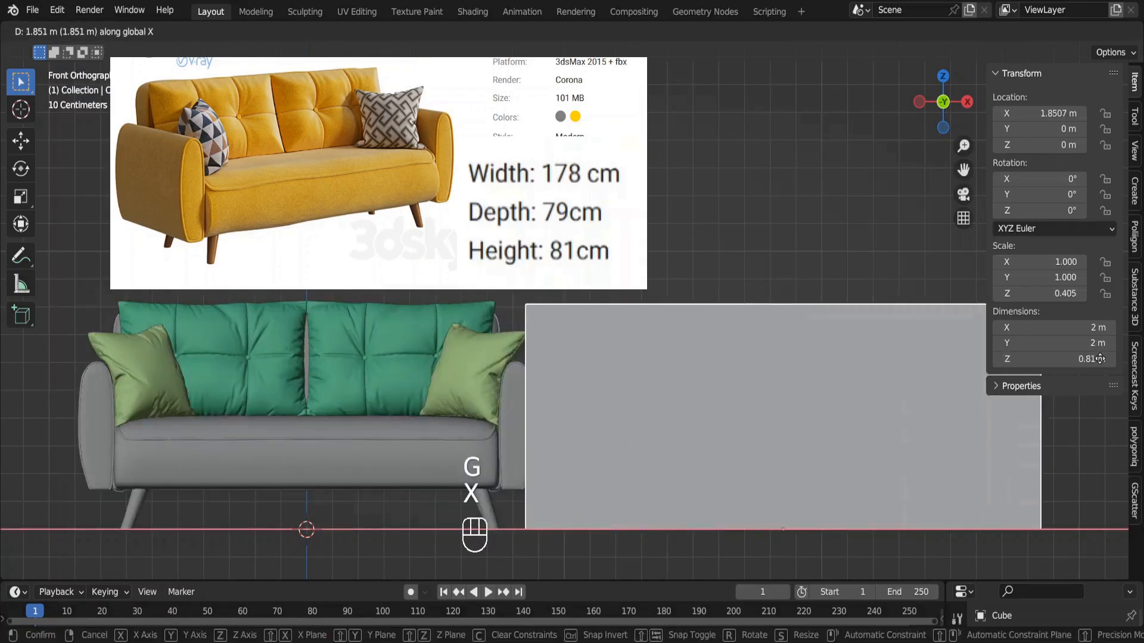
left_click(1136, 368)
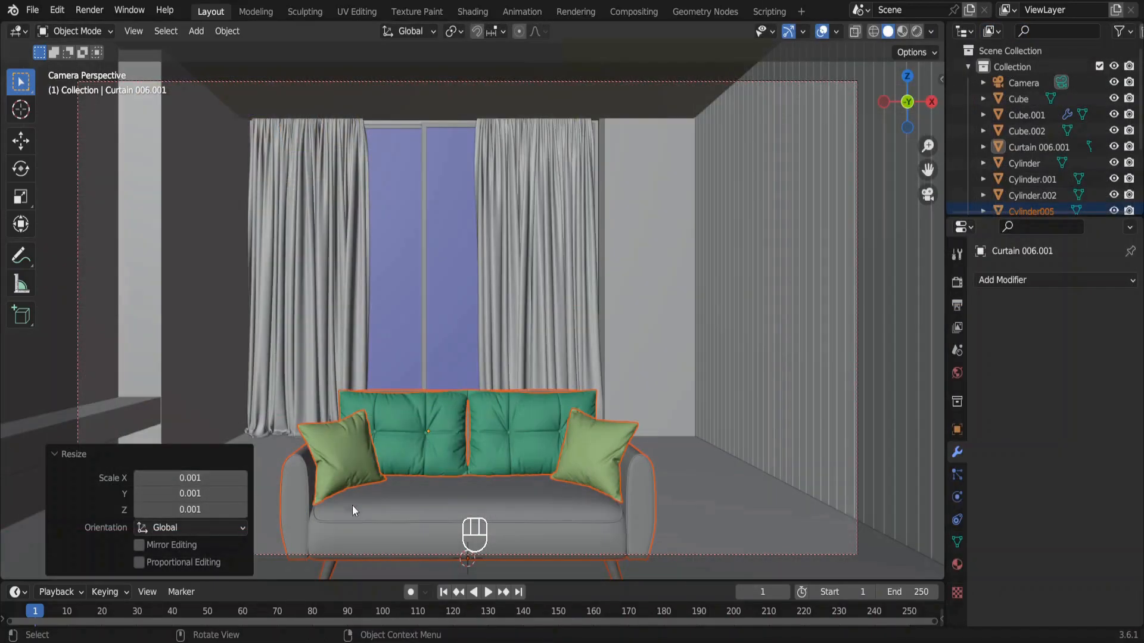
Move the sofa across the floor about 1.27 m on X and 1.90 m on Y, keeping its height.
key("g")
key("shift+z")
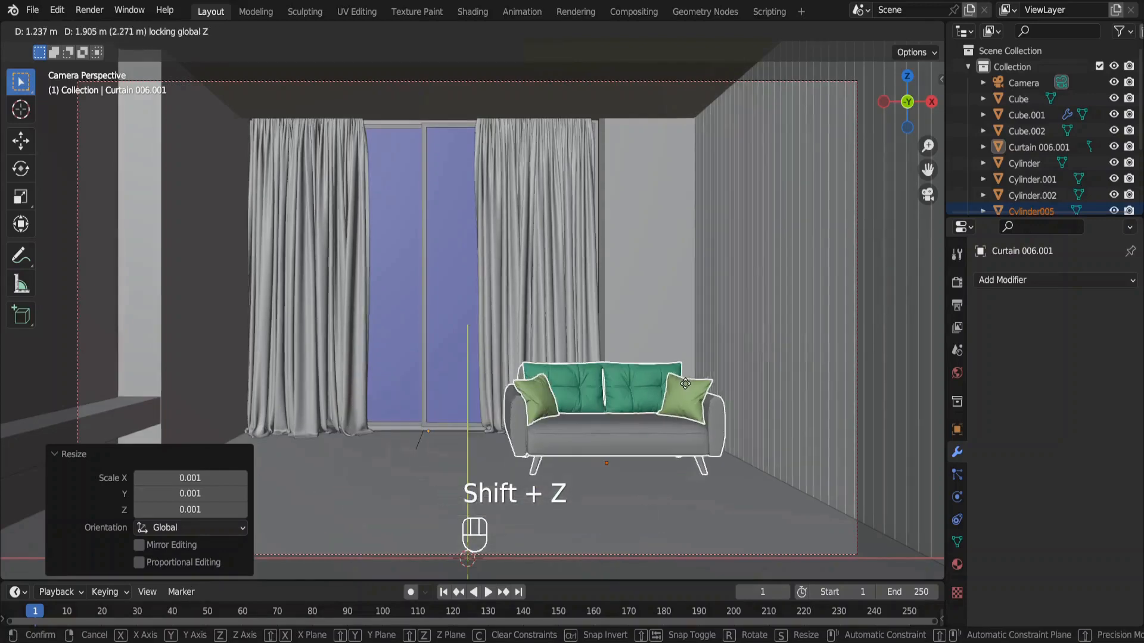
left_click(688, 384)
key("Escape")
Rotate the sofa -90° about Z and move it across the floor to the slatted wall.
key("r")
key("z")
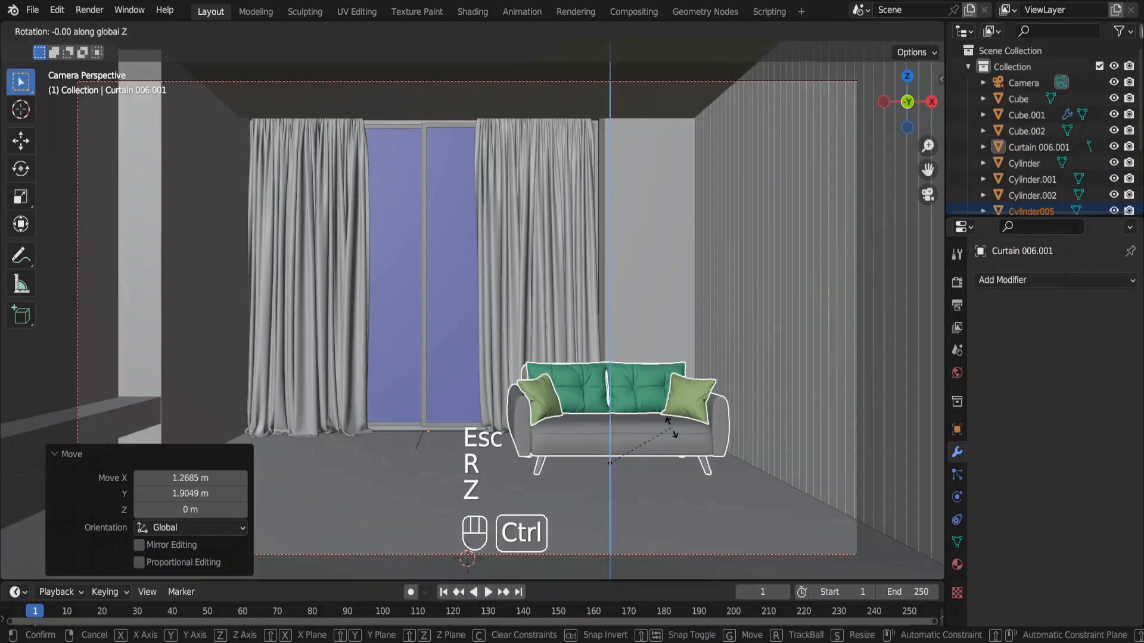
left_click(623, 488)
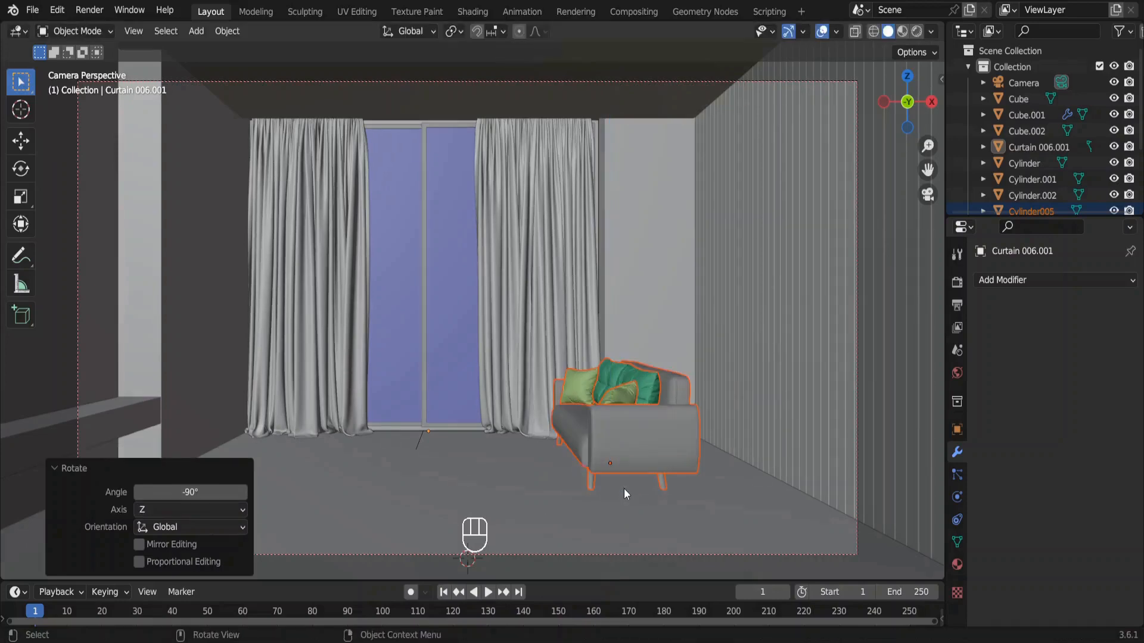
key("g")
key("shift+z")
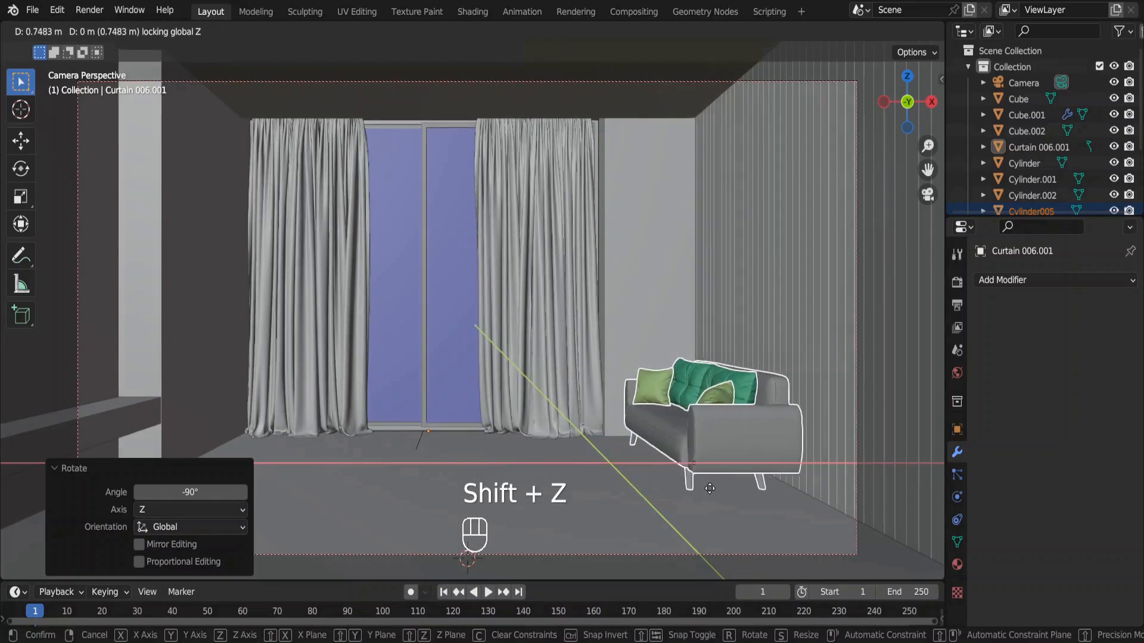
left_click(708, 488)
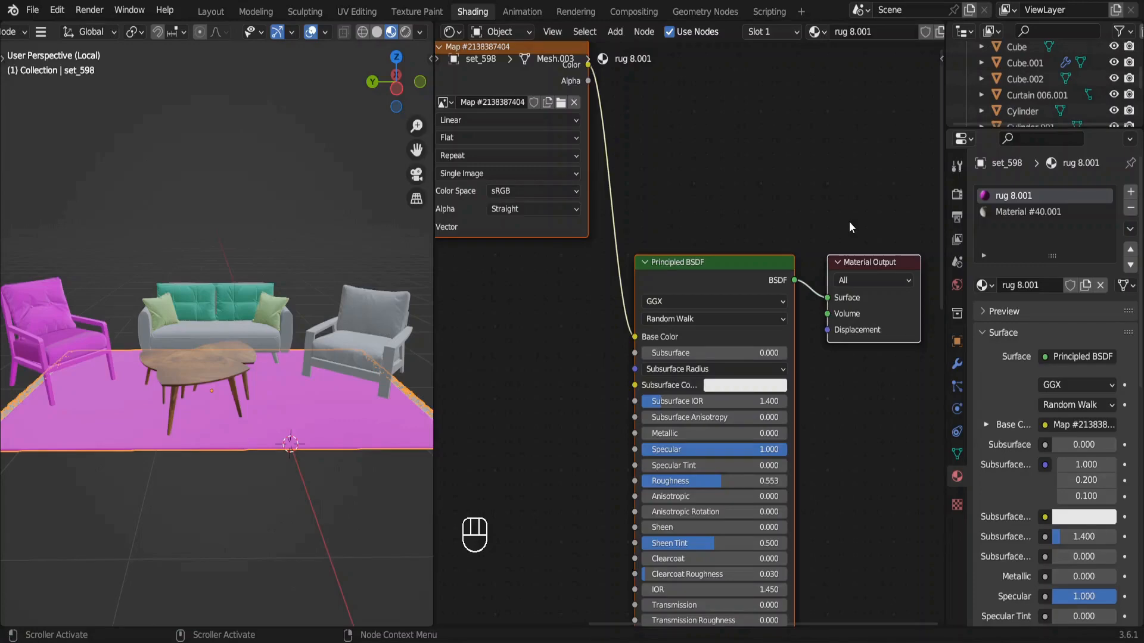
Replace the rug's rug 8.001 material with Fabric028 from the online fabric assets and finish editing its mesh.
key("n")
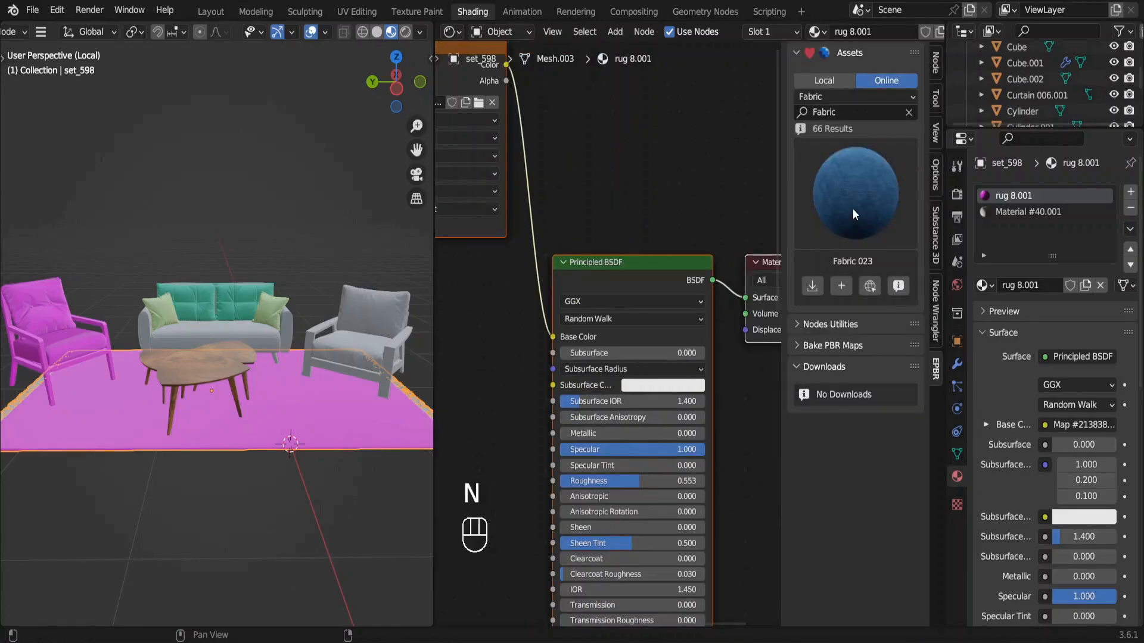
left_click(855, 196)
scroll(429, 569, "down", 2)
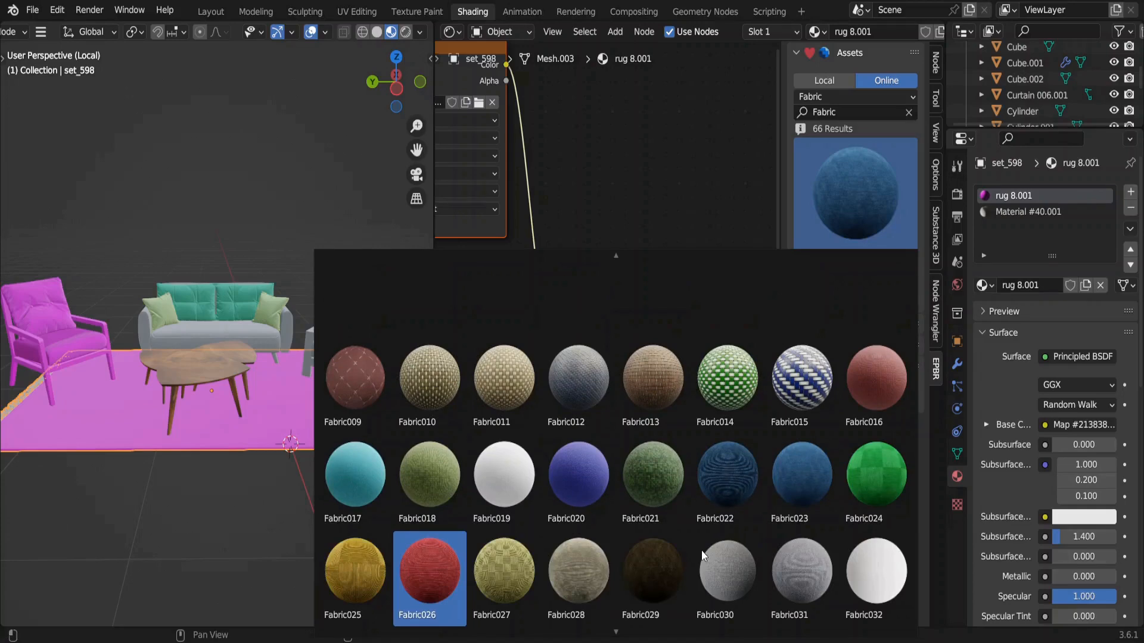
left_click(580, 567)
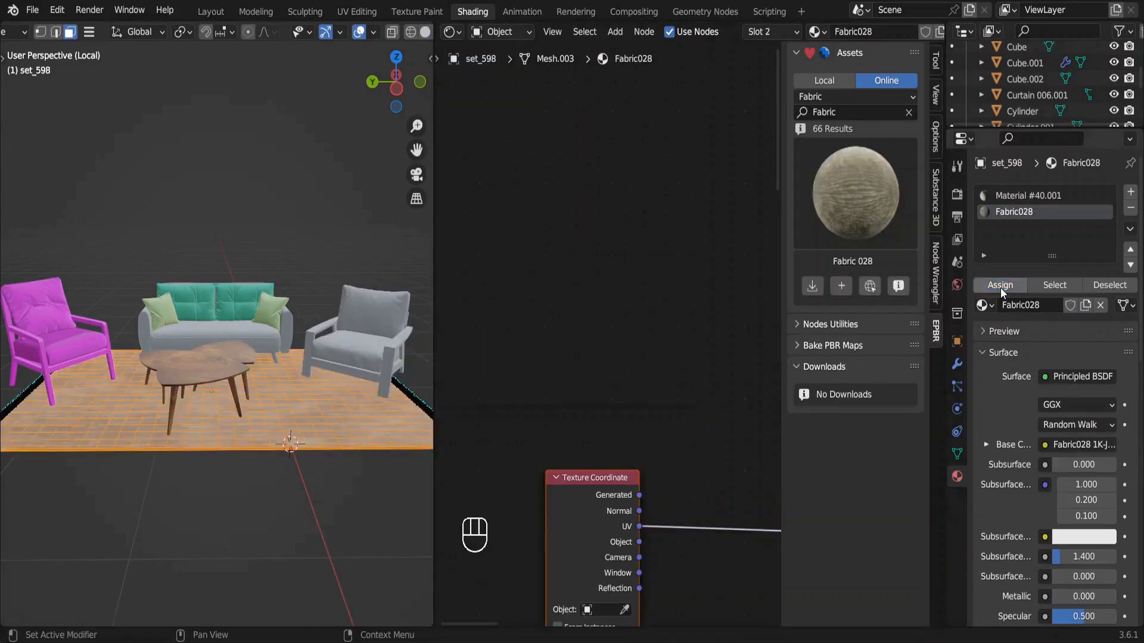
key("Tab")
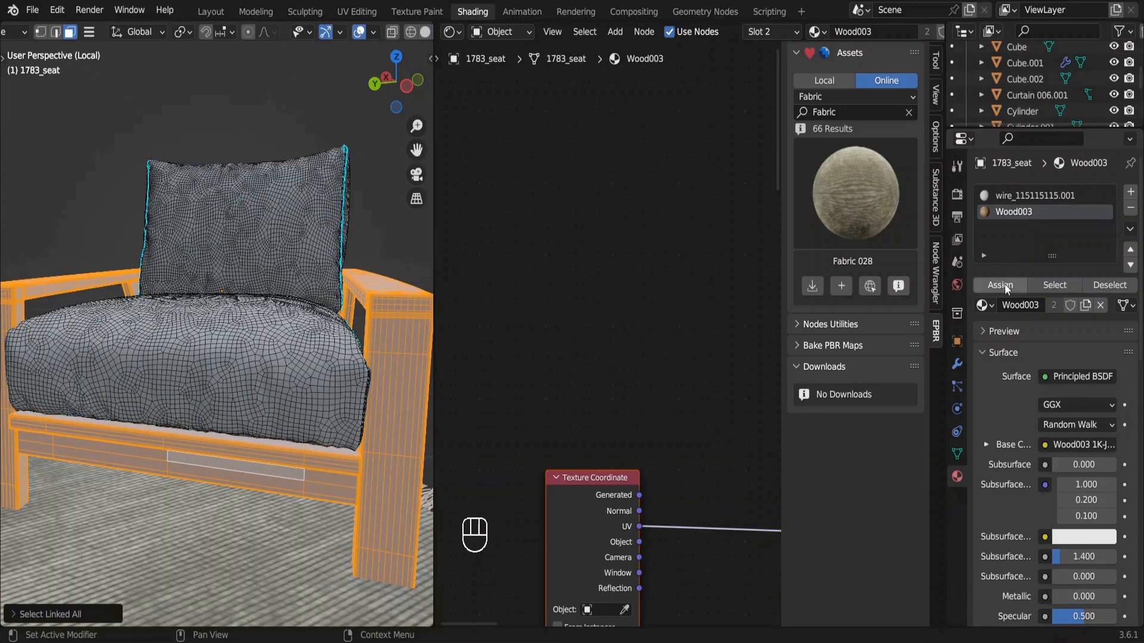
Assign Wood003 to the armchair's frame and replace the cushions' wire_115115115.001 material with Fabric023.001.
left_click(1001, 286)
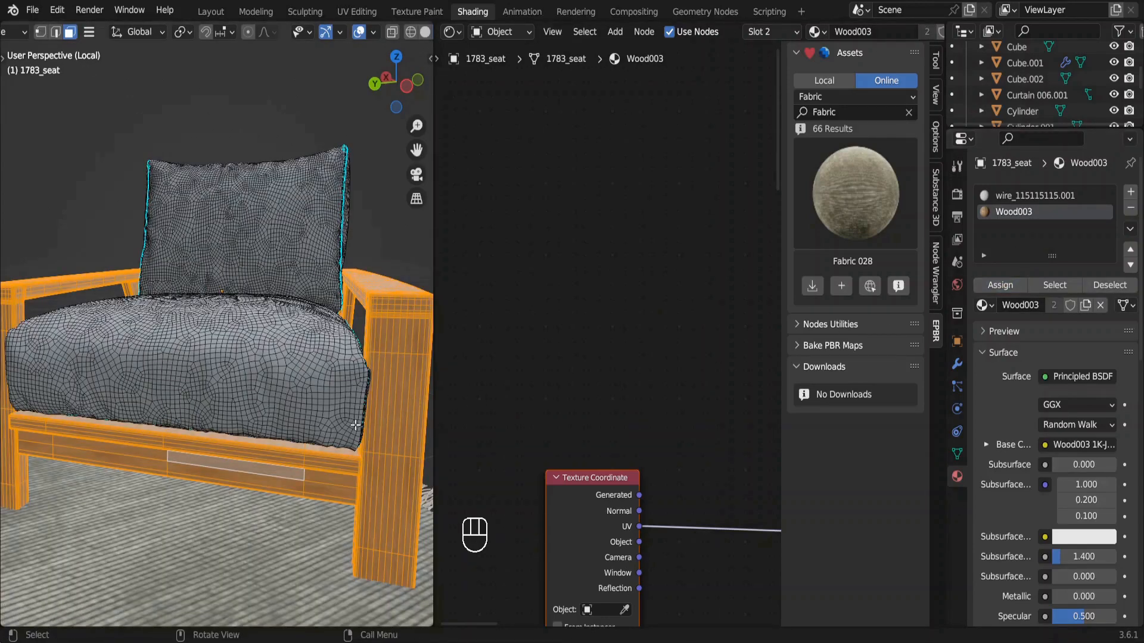
key("Tab")
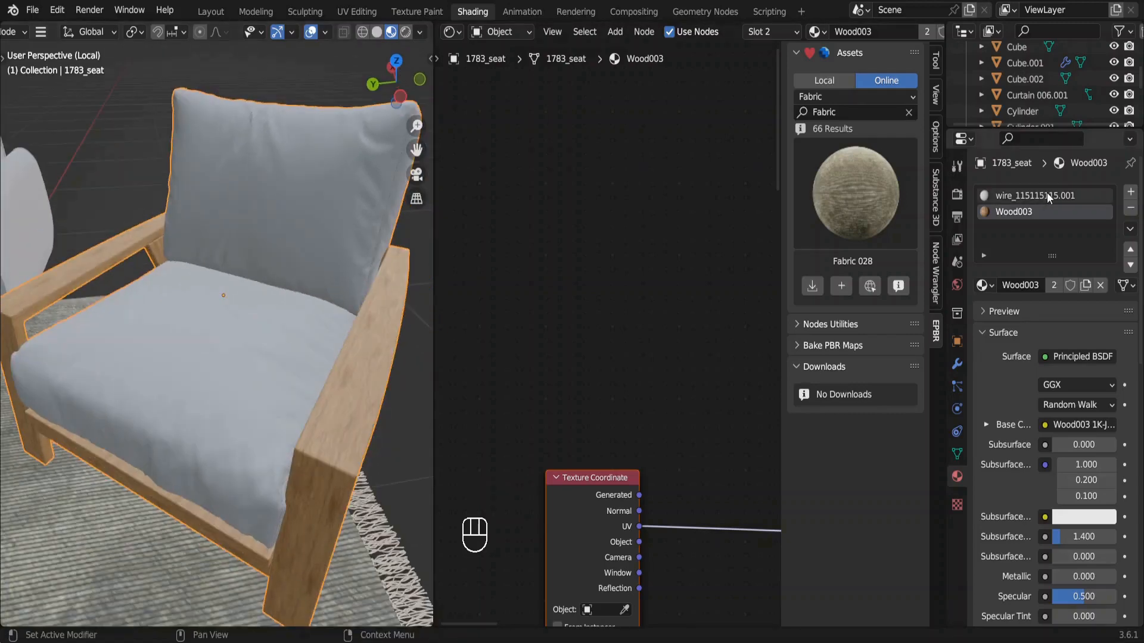
left_click(1046, 194)
left_click(988, 286)
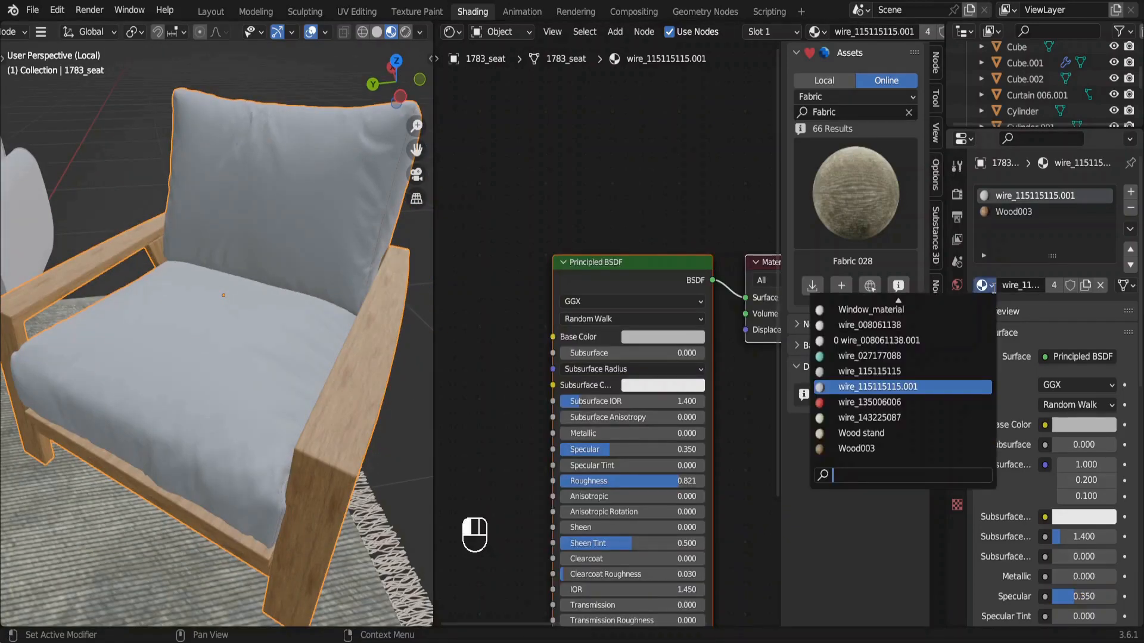
type("fab")
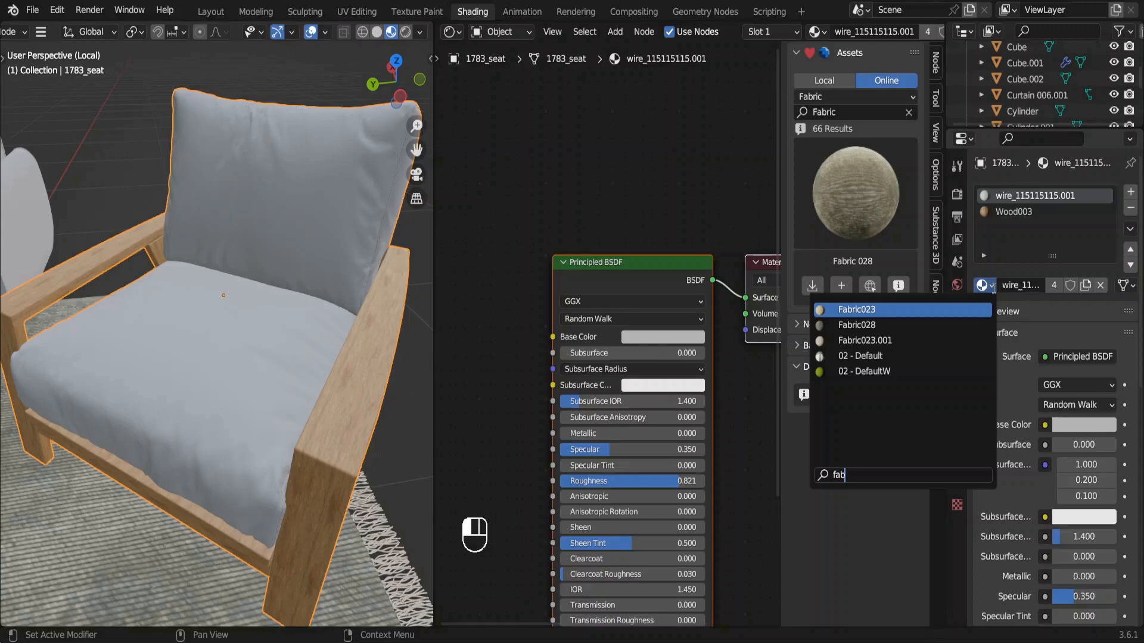
left_click(866, 341)
Make the armchair cushions' fabric material a single-user copy and lower the midpoint of its RGB curve.
middle_click_drag(731, 351, 639, 345)
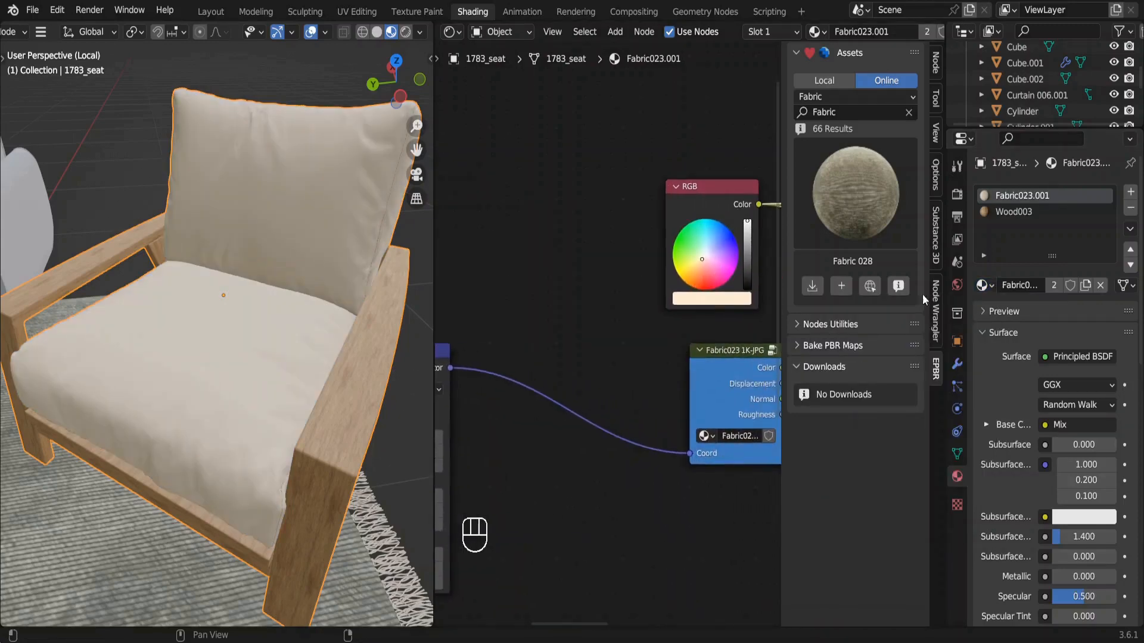
left_click(1055, 286)
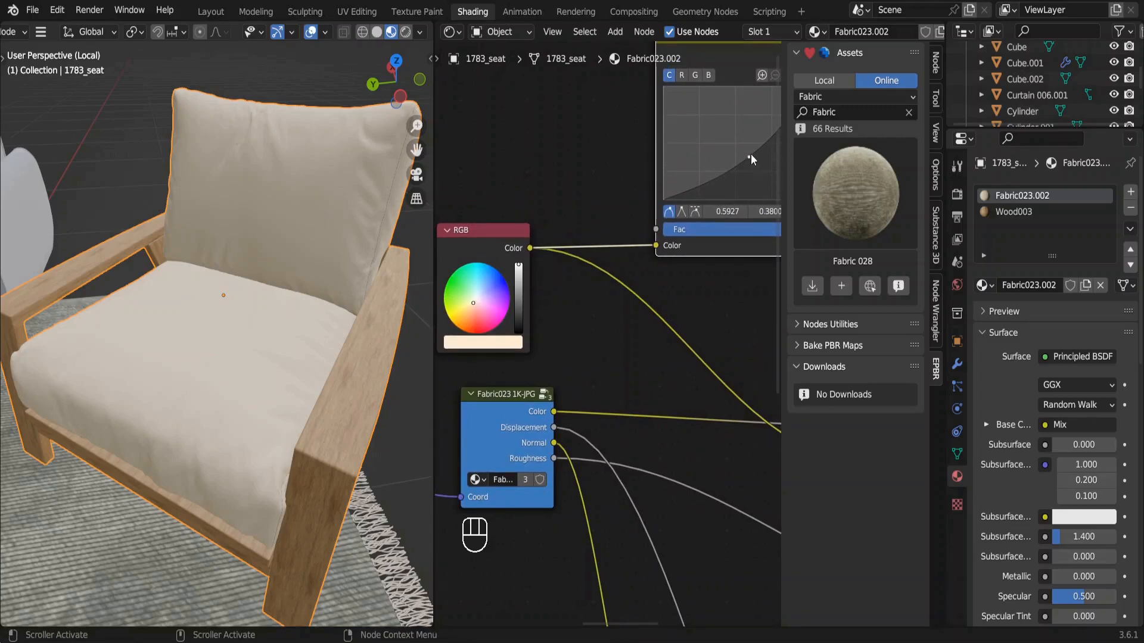
left_click_drag(753, 155, 753, 168)
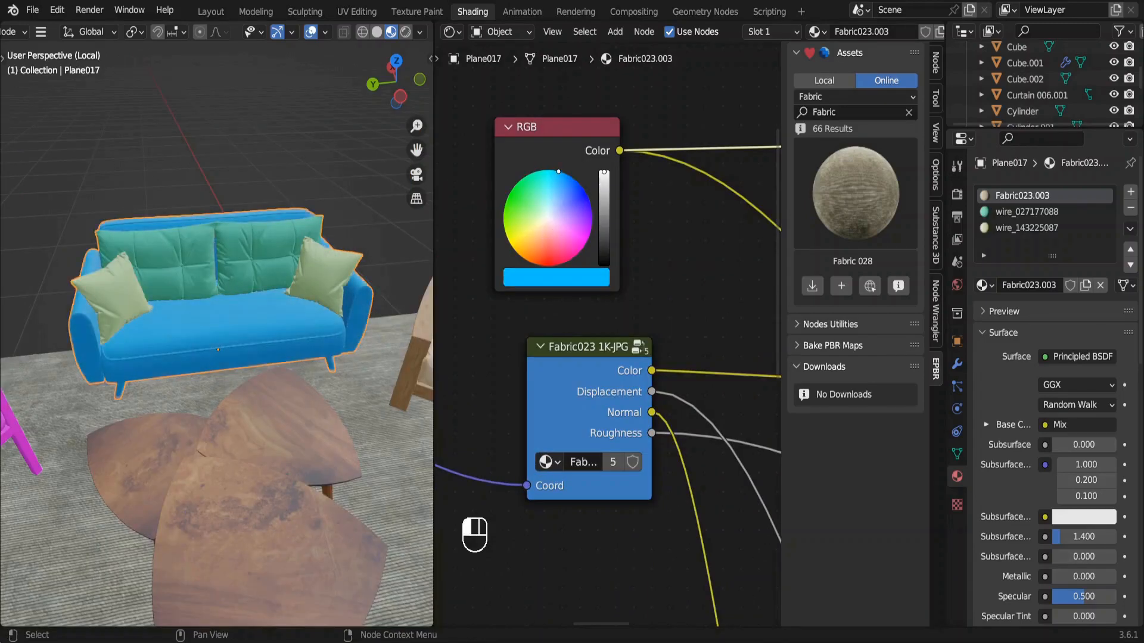
Darken the sofa body's blue fabric color and set its RGB curve point to about 0.60, 0.36.
left_click_drag(604, 172, 604, 215)
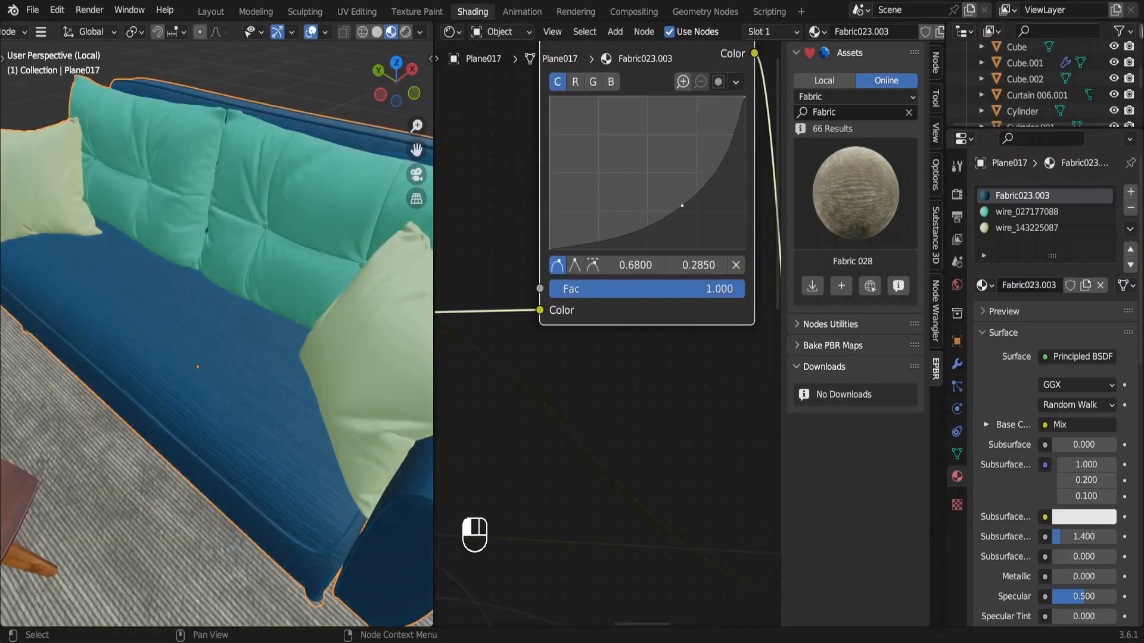
left_click_drag(667, 203, 667, 194)
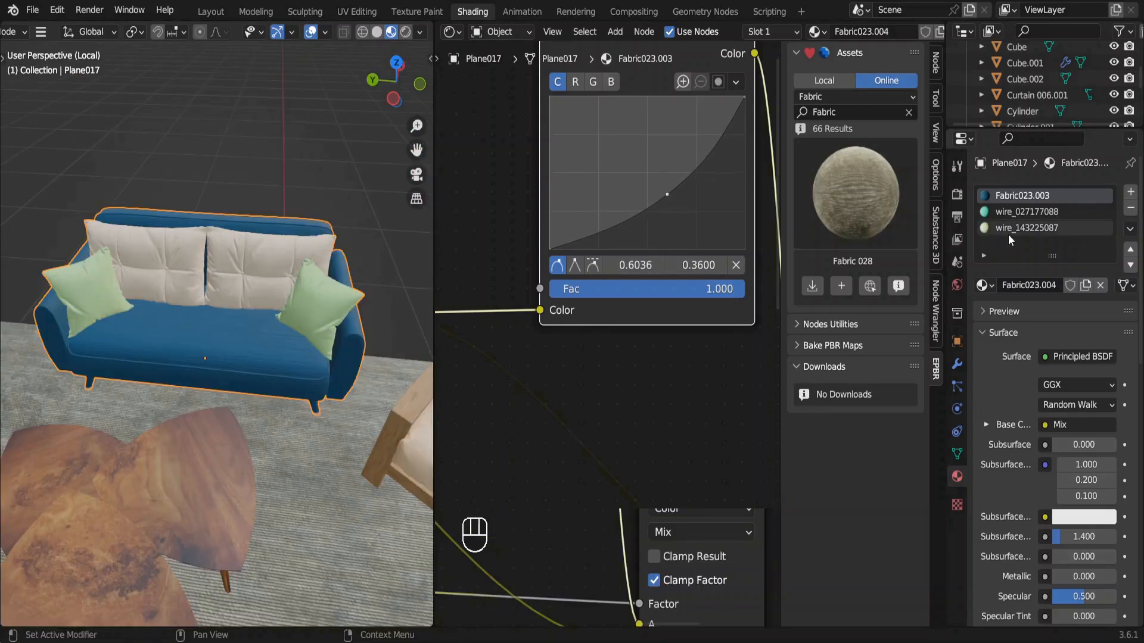
Add an Image Texture node to the base color of the sofa's green throw pillow material, wire_143225087.
left_click(1009, 232)
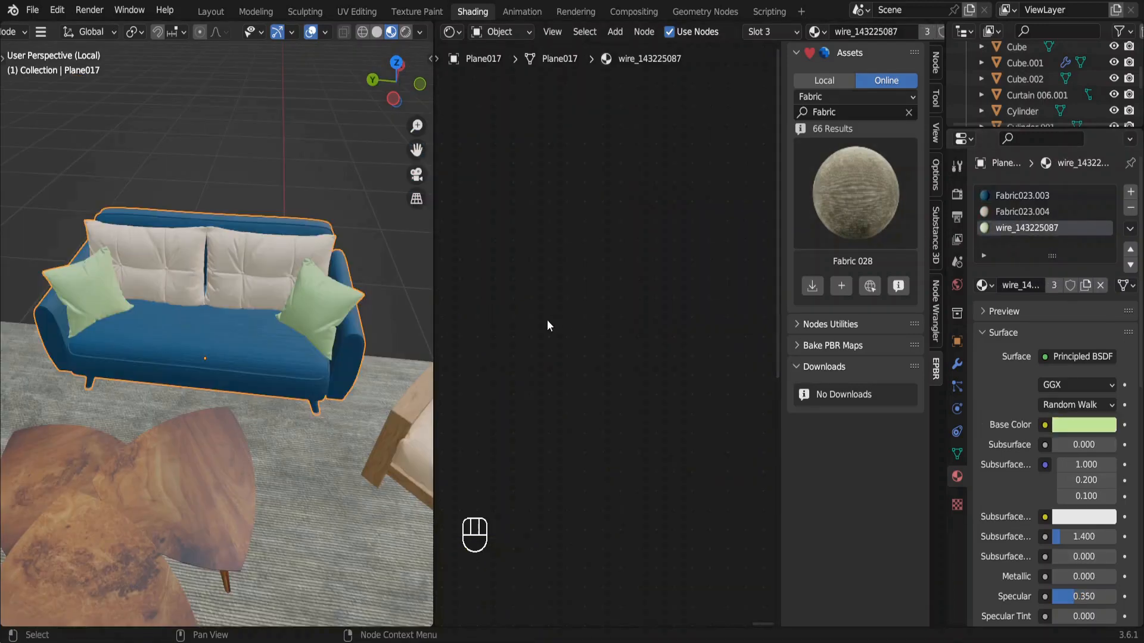
key("KP_Decimal")
scroll(529, 247, "up", 3)
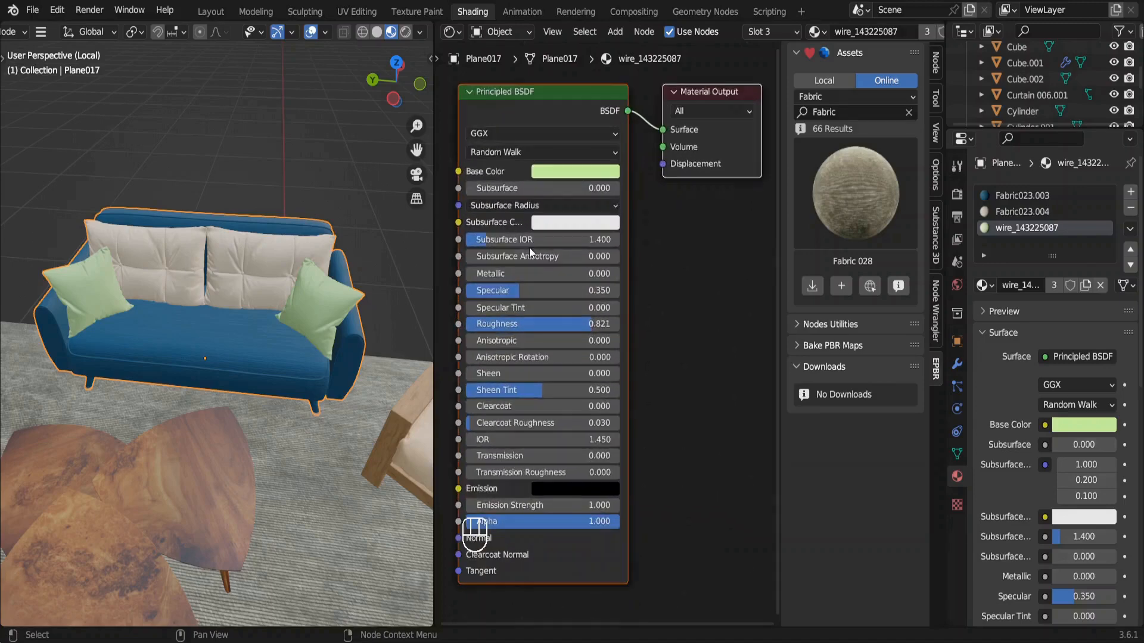
left_click_drag(629, 250, 544, 234)
type("im")
key("Return")
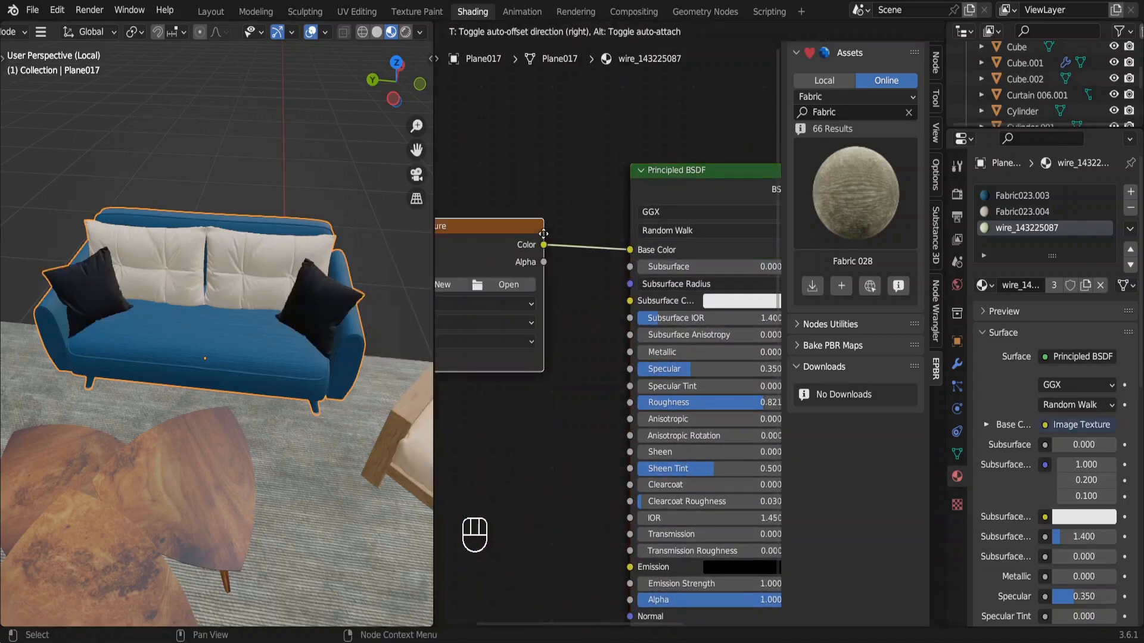
left_click(544, 234)
Load the FabricPatterns0109_M.jpg image from the FABRICS folder into the pillows' texture node and raise the material's sheen.
left_click(507, 287)
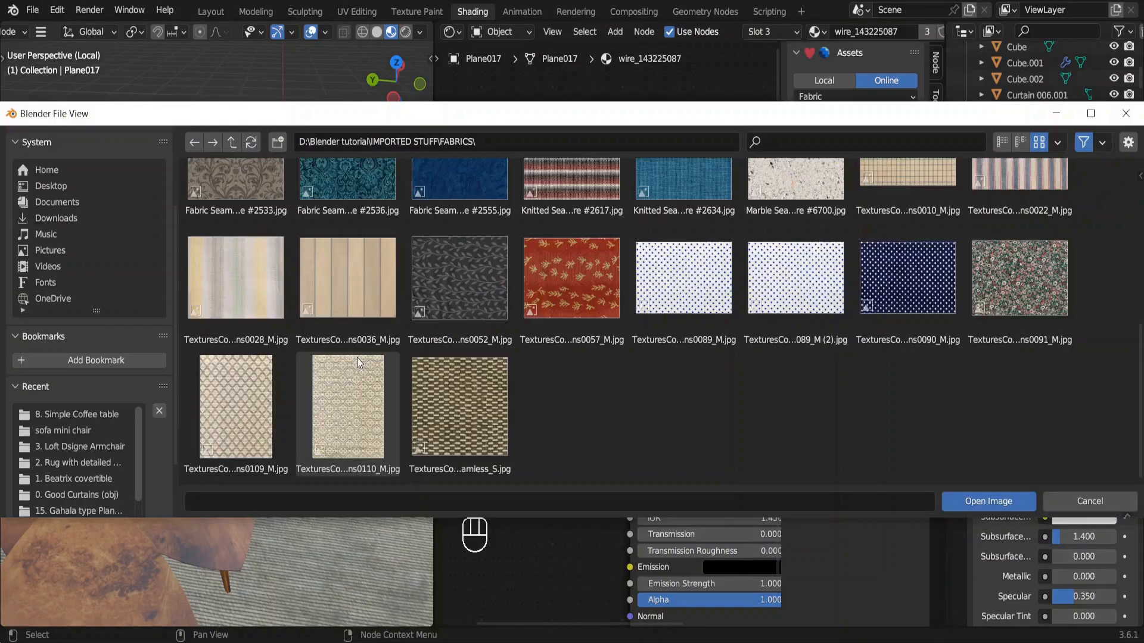
double_click(231, 395)
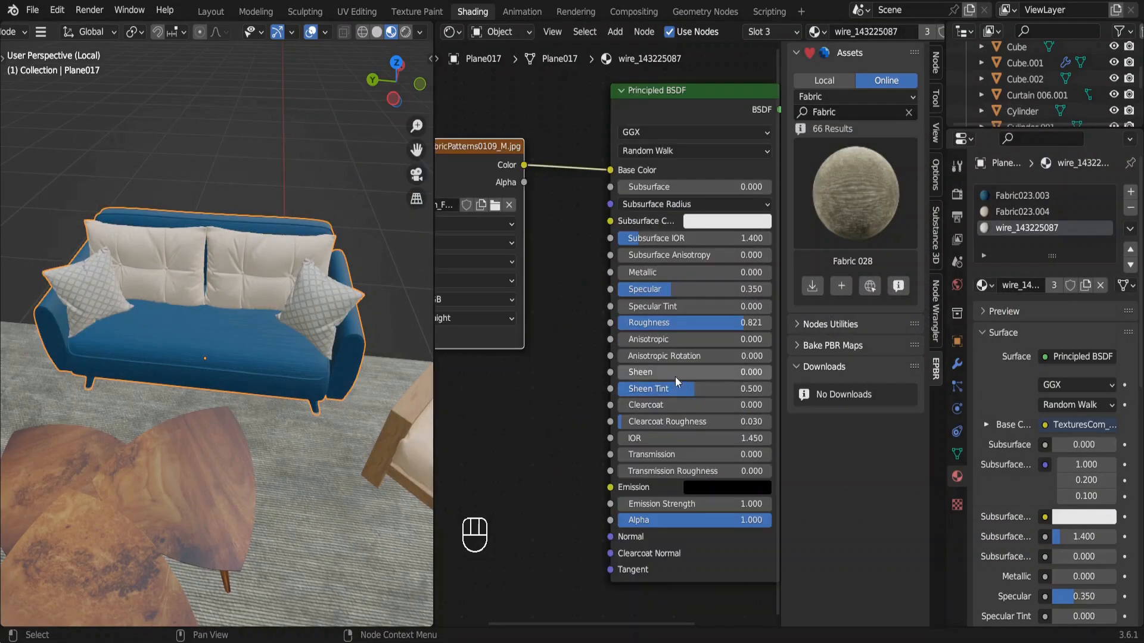
left_click_drag(668, 369, 818, 370)
Assign a new material in a fourth slot to the sofa's legs, with roughness about 0.093 and a raised metallic value.
key("ctrl+l")
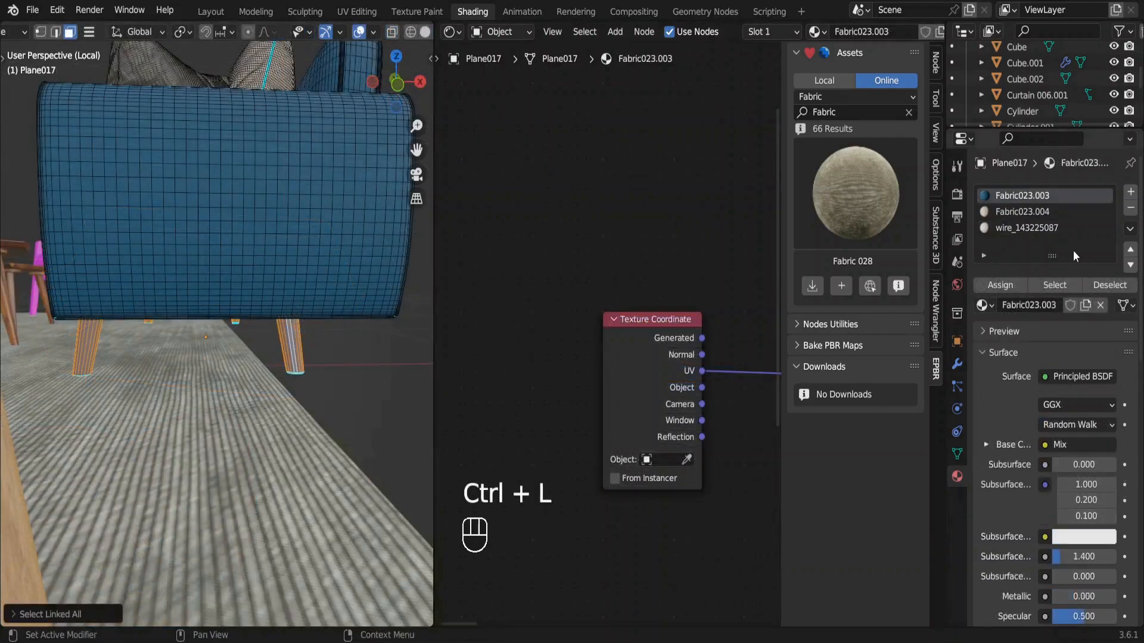
left_click(1129, 194)
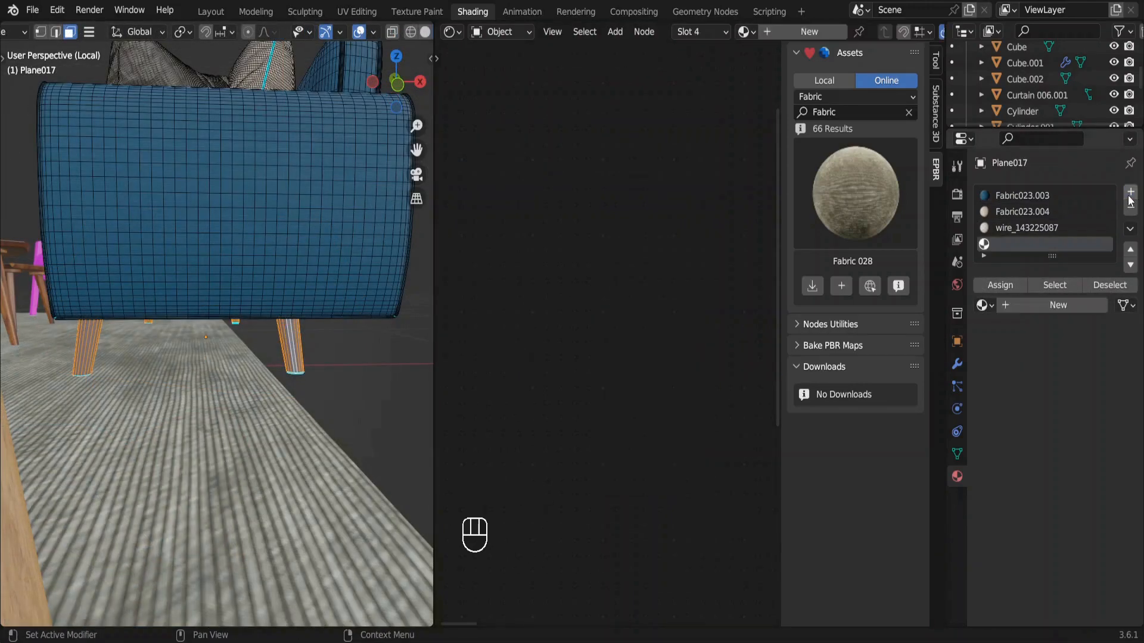
left_click(1047, 305)
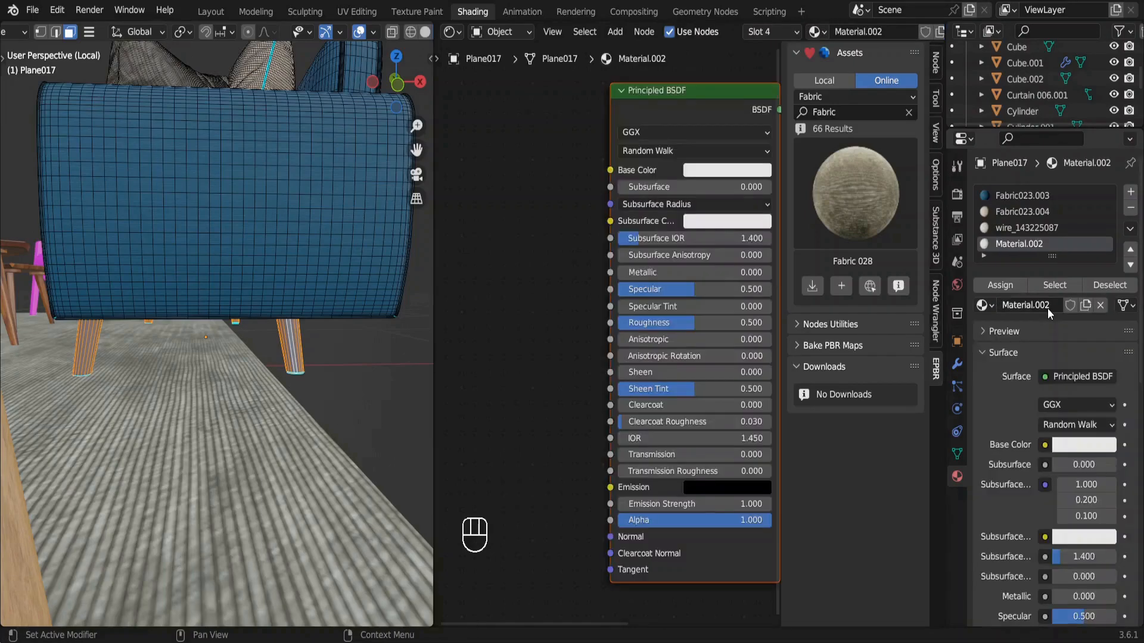
left_click(1002, 285)
left_click_drag(691, 322, 631, 323)
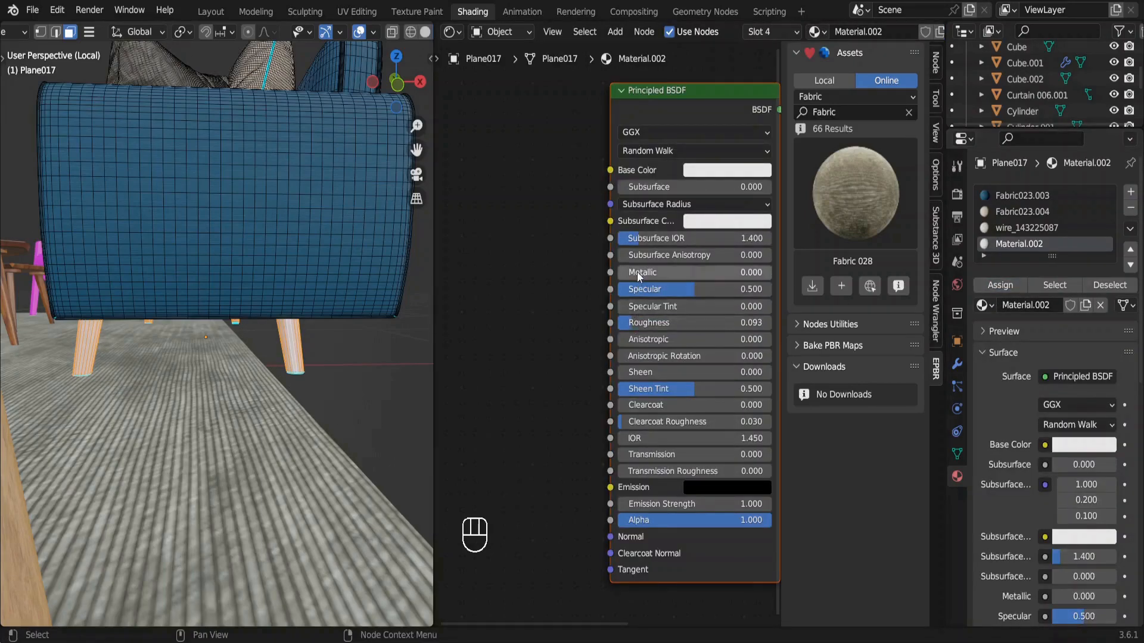
left_click_drag(638, 271, 772, 273)
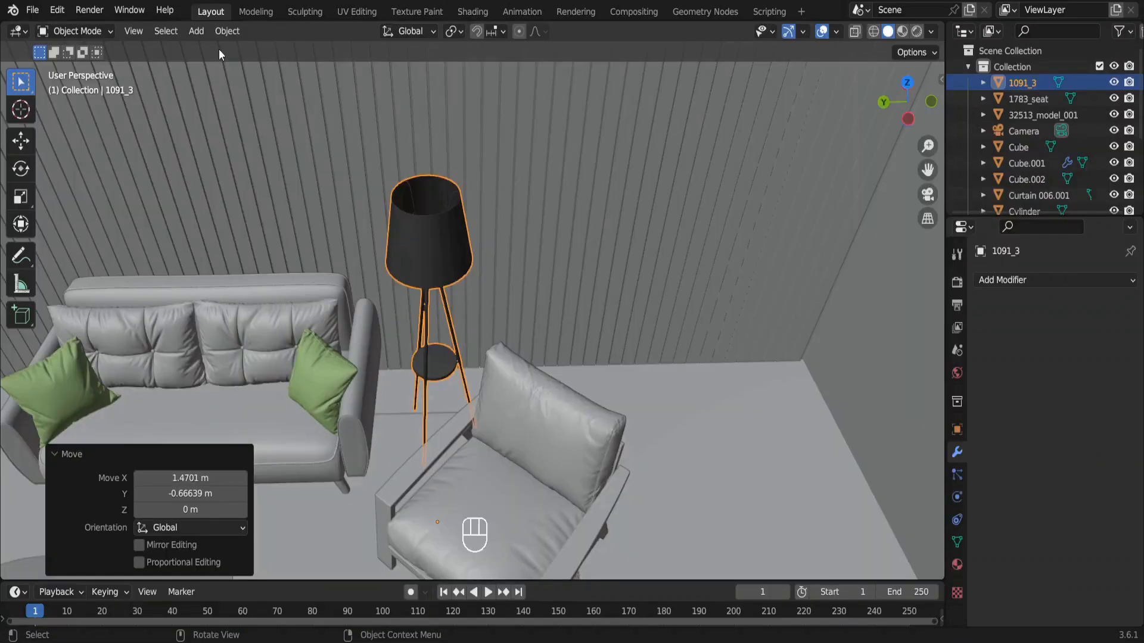
Move the floor lamp about 0.11 m on X and 0.06 m on Y, keeping its height.
key("g")
key("shift+z")
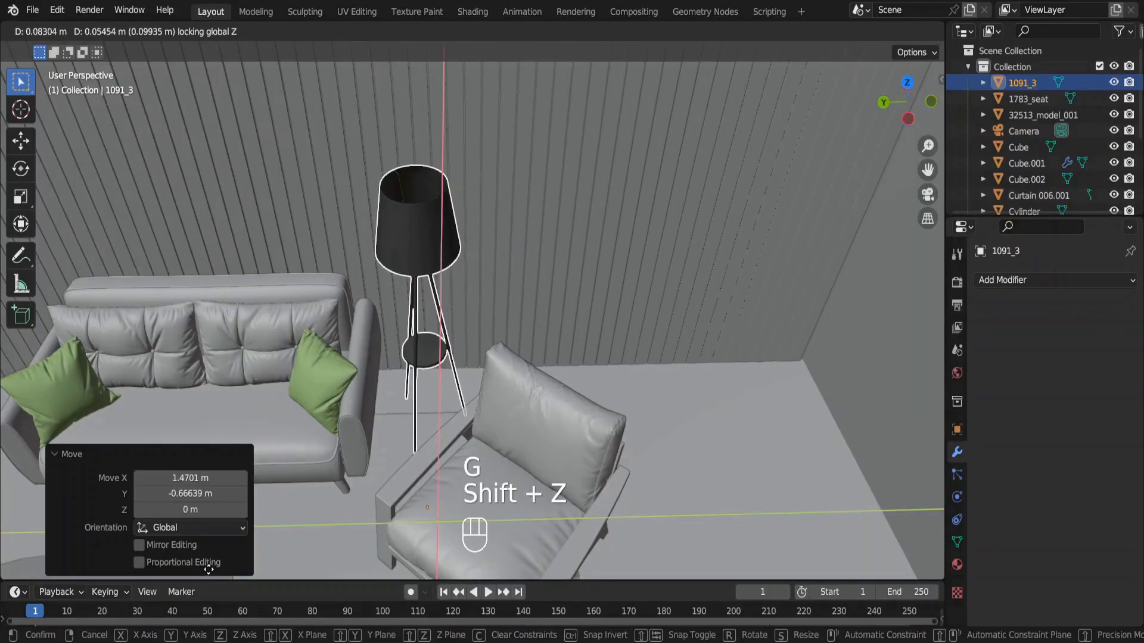
left_click(207, 564)
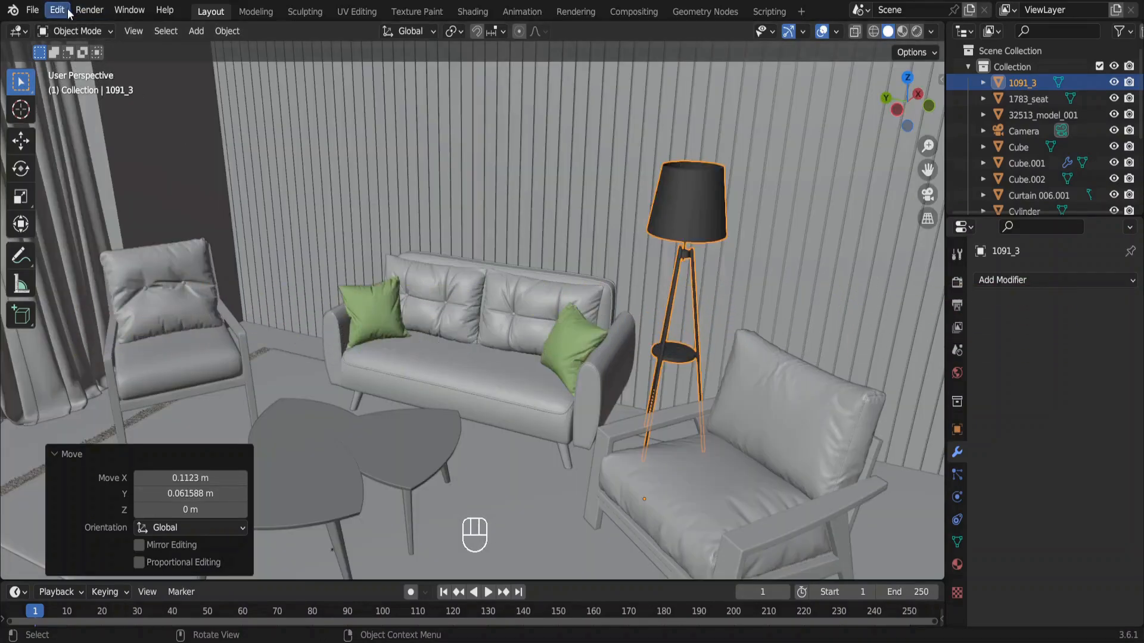
Install the add-on from sketchup_importer.zip in the Add-ons folder through the preferences.
left_click(58, 10)
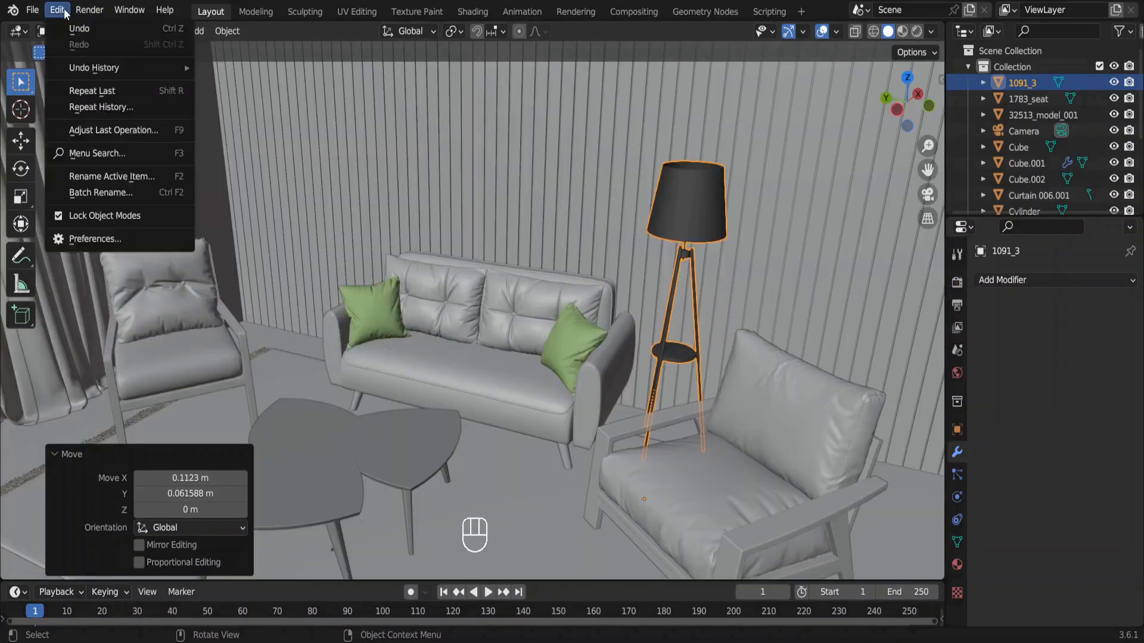
left_click(117, 239)
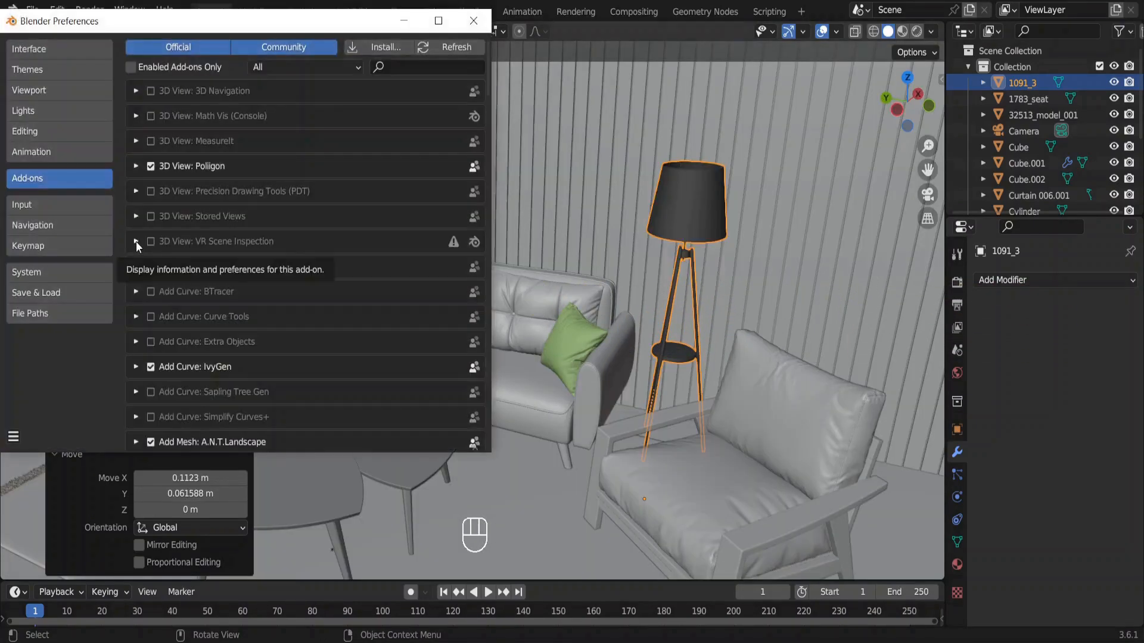
left_click(374, 46)
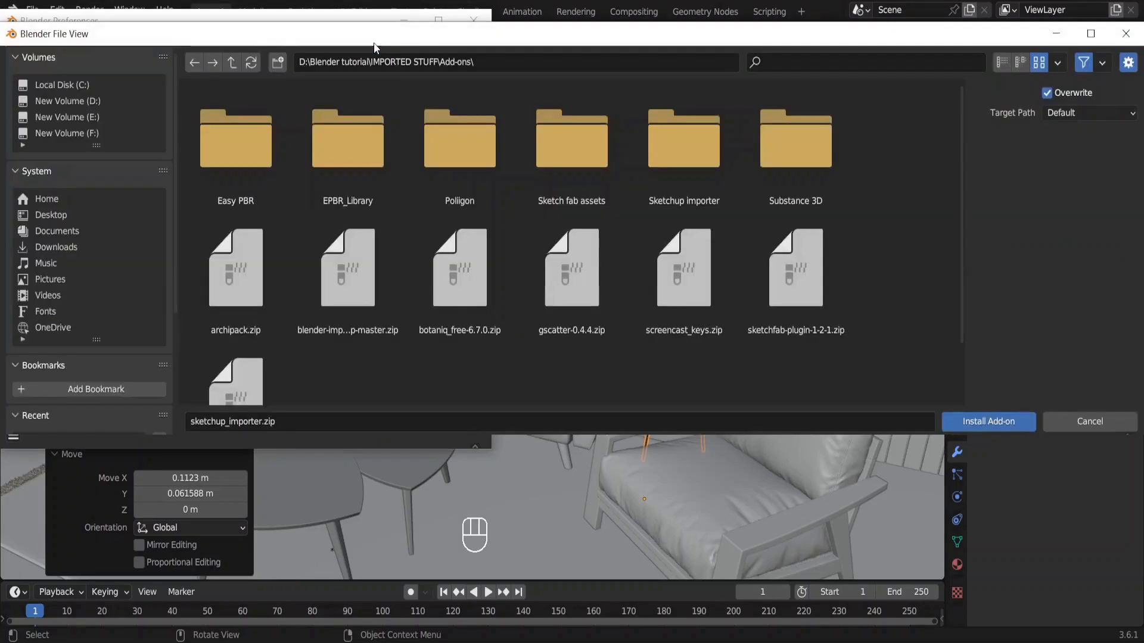
scroll(252, 340, "down", 2)
double_click(252, 348)
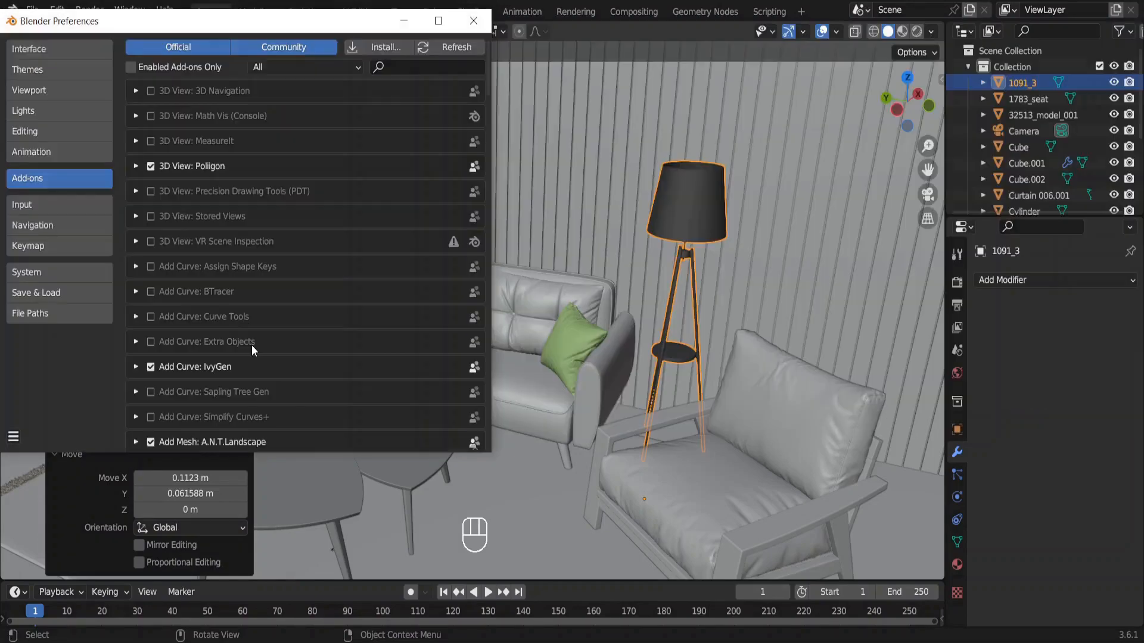
Search the add-ons for "sket", enable Import-Export: SketchUp Importer and close the preferences.
left_click(401, 67)
type("ske")
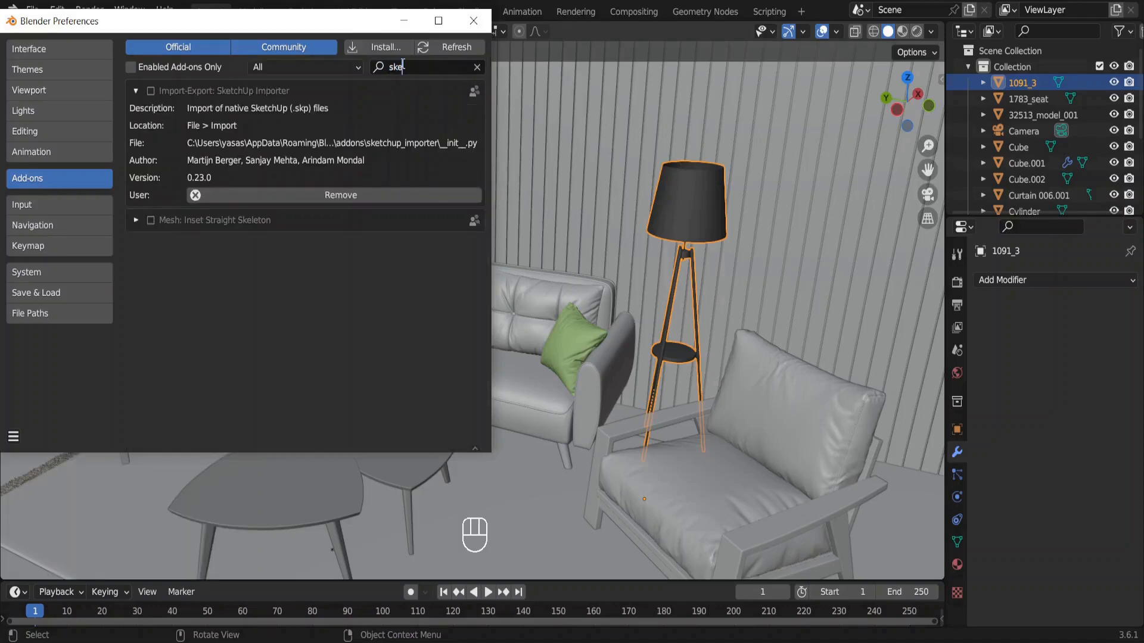
type("t")
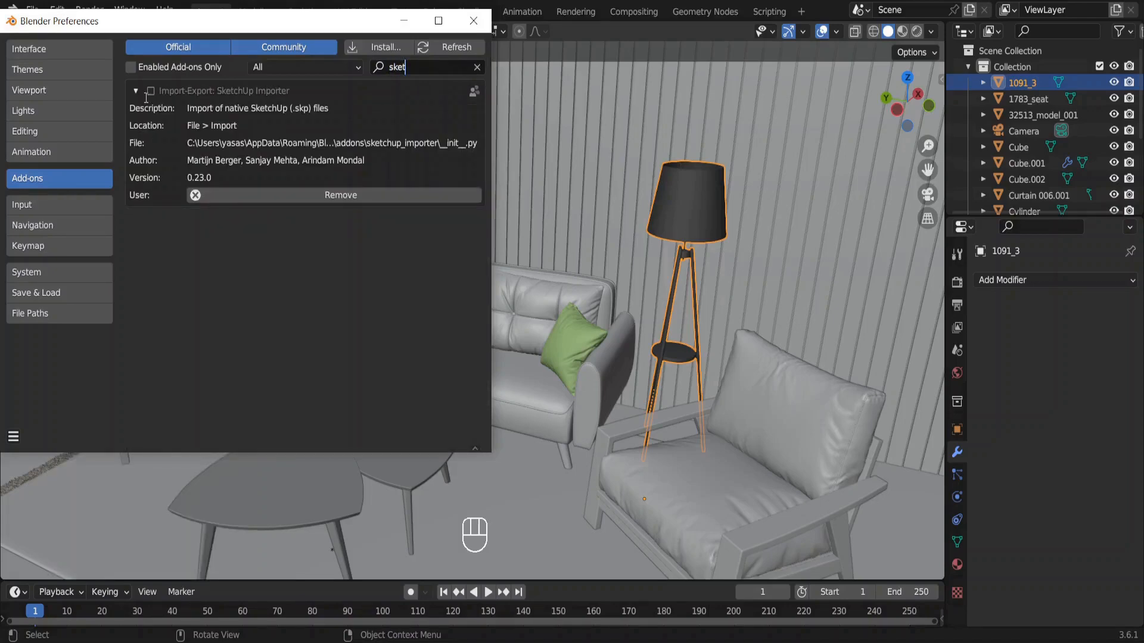
left_click(150, 91)
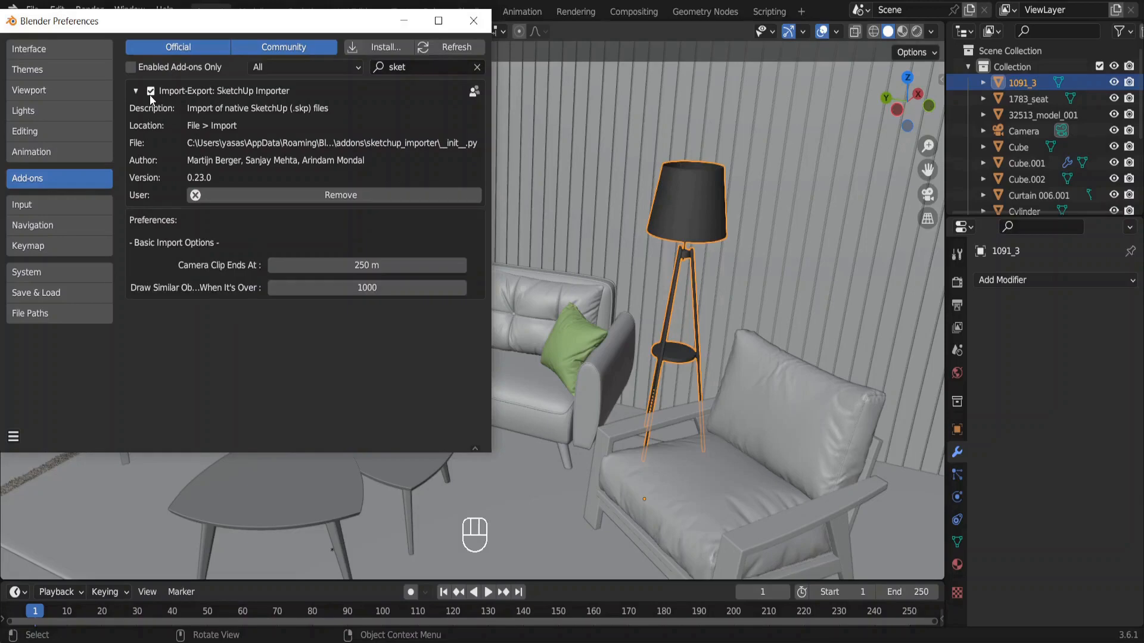
left_click(465, 26)
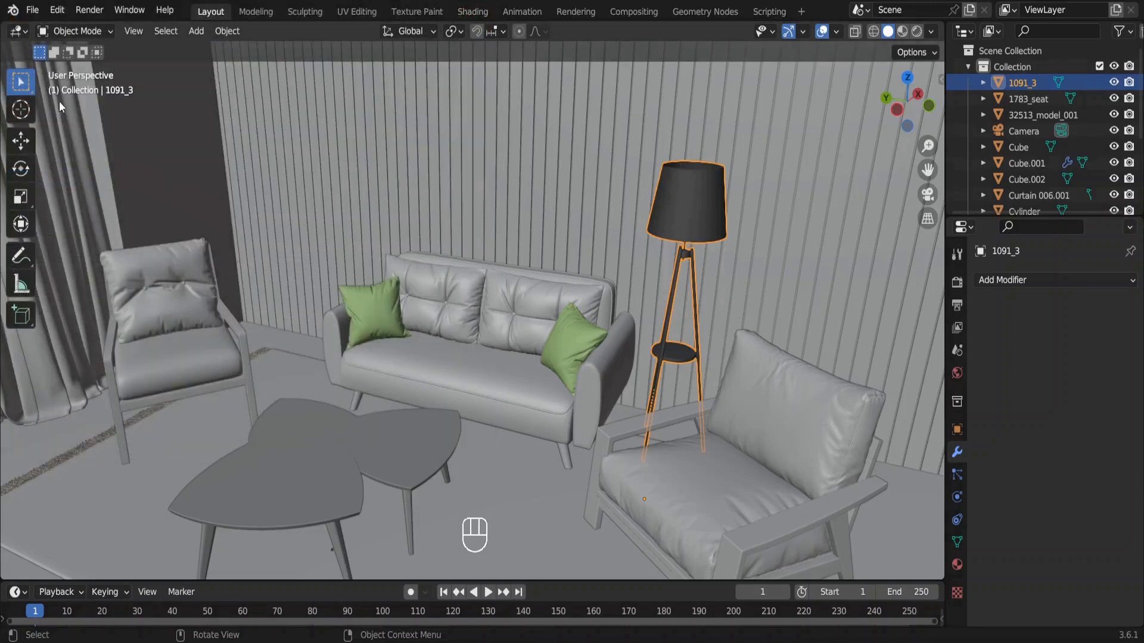
Import the TV model Компонент.skp from the 9. TV (skp) folder as a SketchUp scene.
left_click(33, 11)
mouse_move(94, 224)
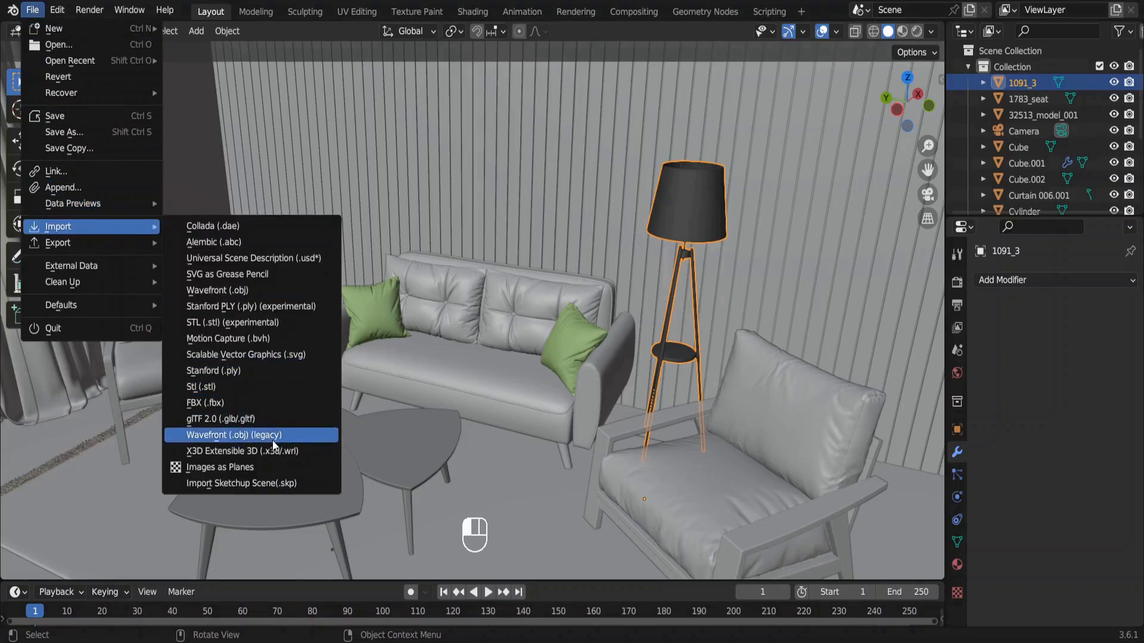
left_click(305, 483)
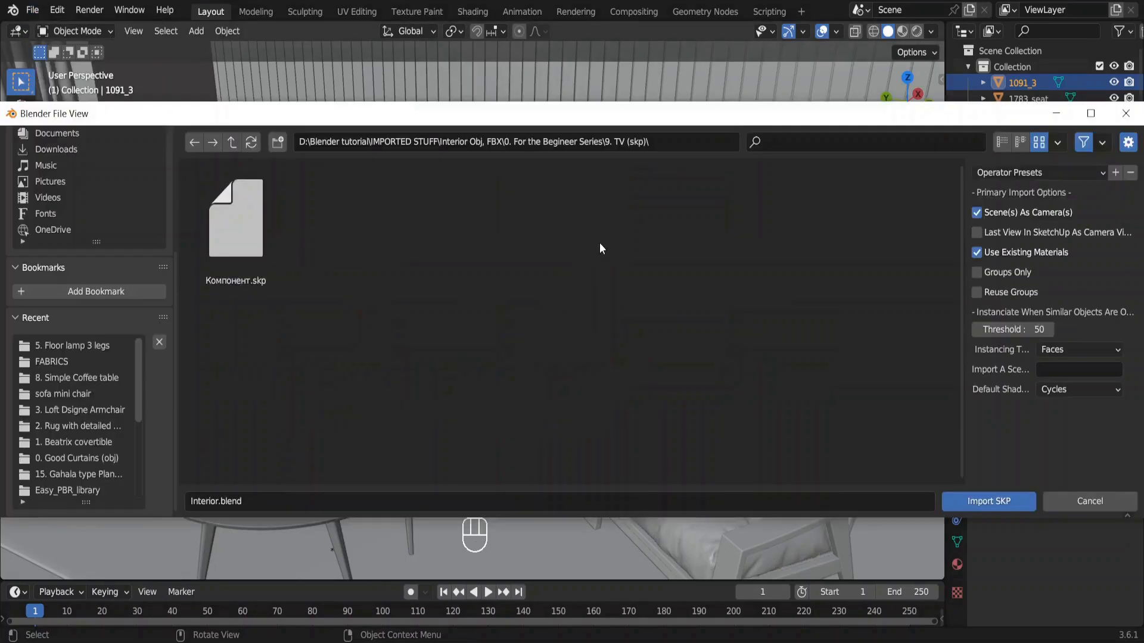
double_click(252, 231)
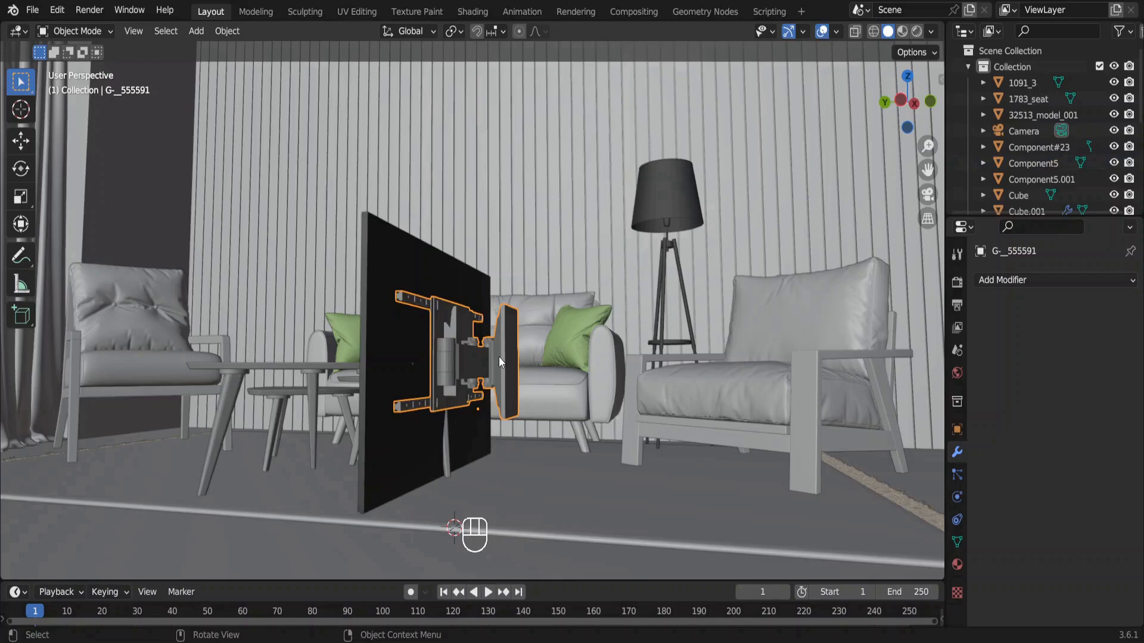
Delete the TV's wall-mount bracket and raise the TV about 0.88 m on Z above the wall shelf.
key("Delete")
key("g")
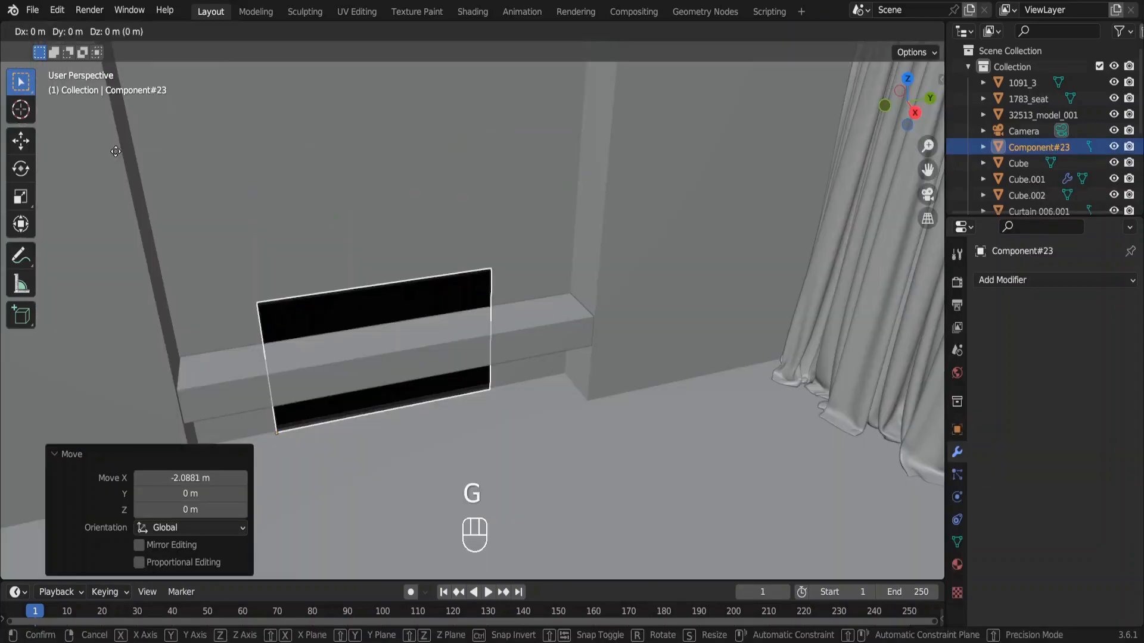
key("z")
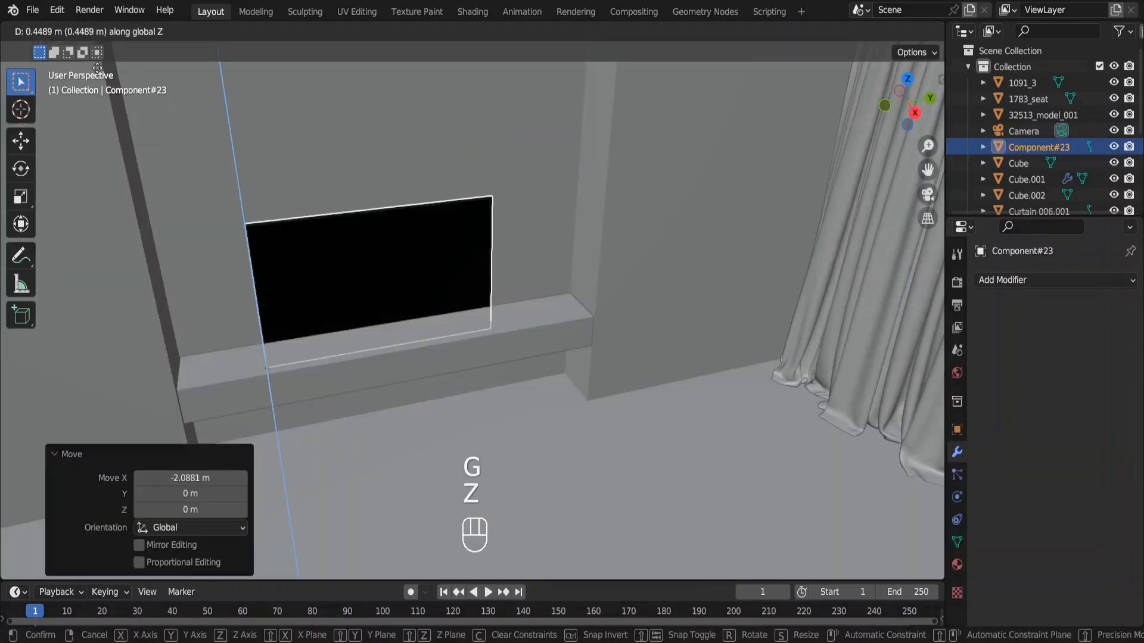
left_click(90, 555)
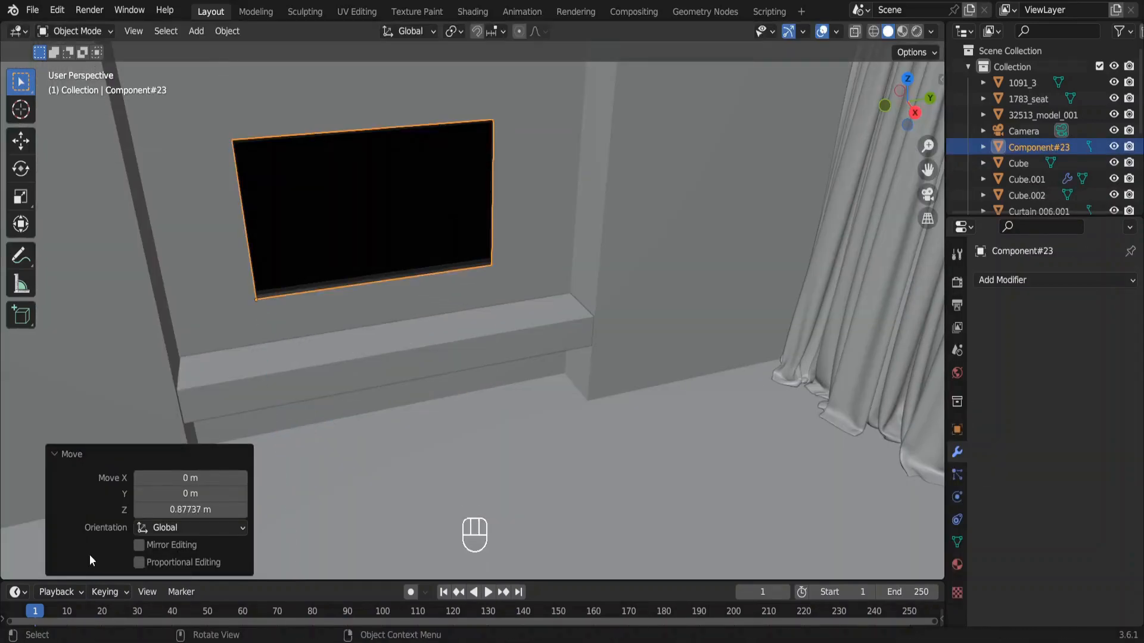
Move the sofa, armchairs, tables, rug and floor lamp together about -0.24 m along global Y.
key("g")
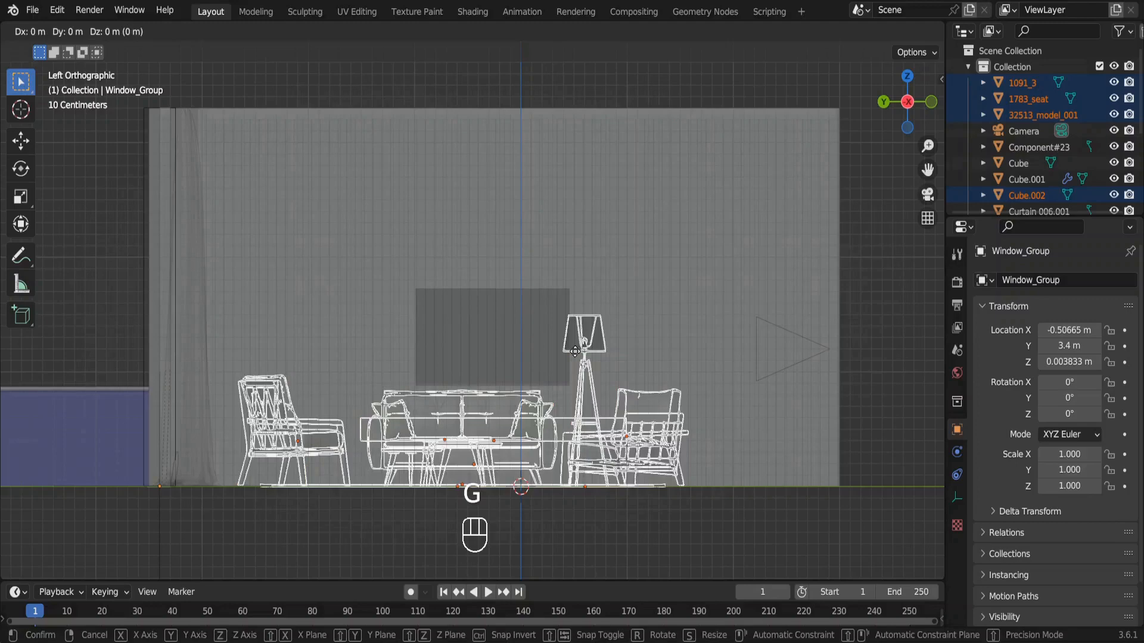
key("y")
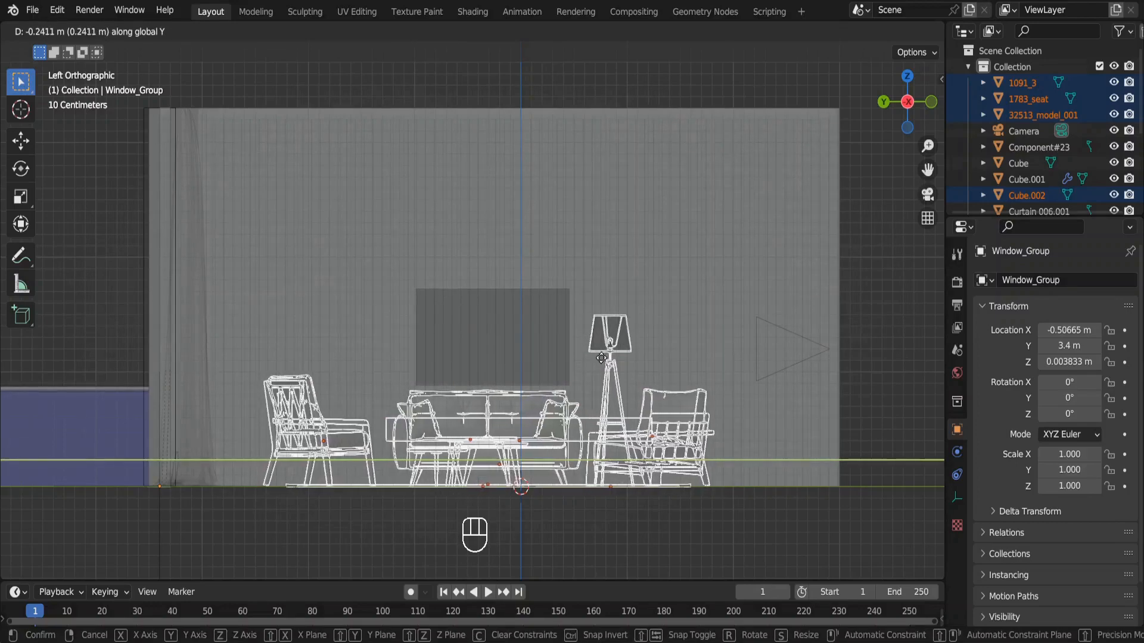
left_click(601, 359)
Isolate the imported decorative plant set in local view and delete its foliage and vase.
key("KP_Divide")
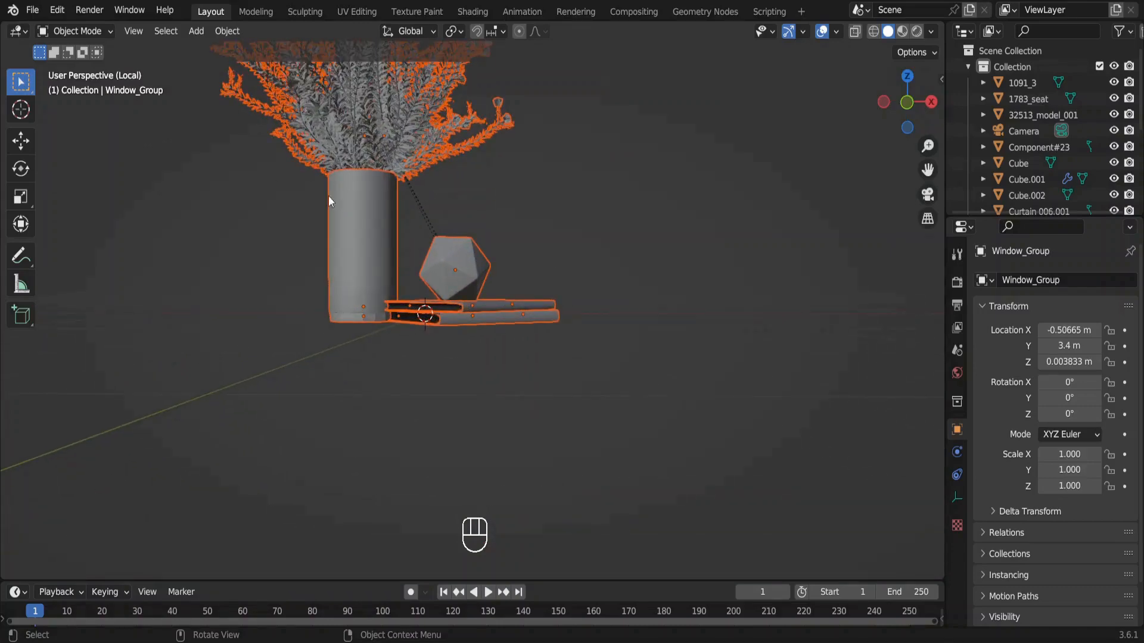
middle_click_drag(329, 202, 370, 185)
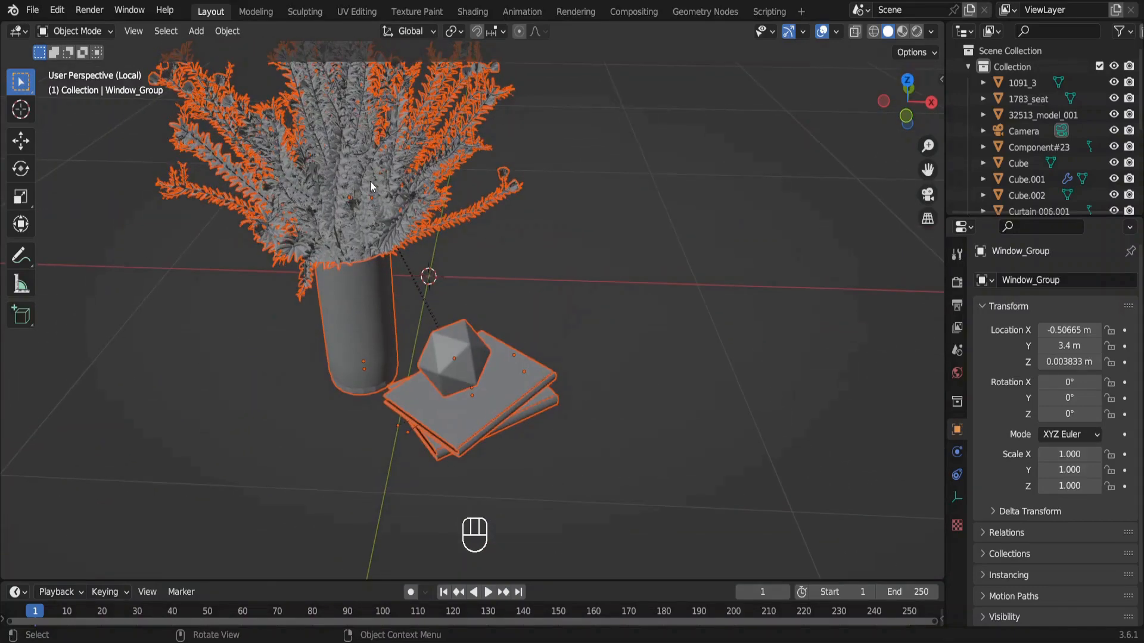
left_click(370, 184)
key("Delete")
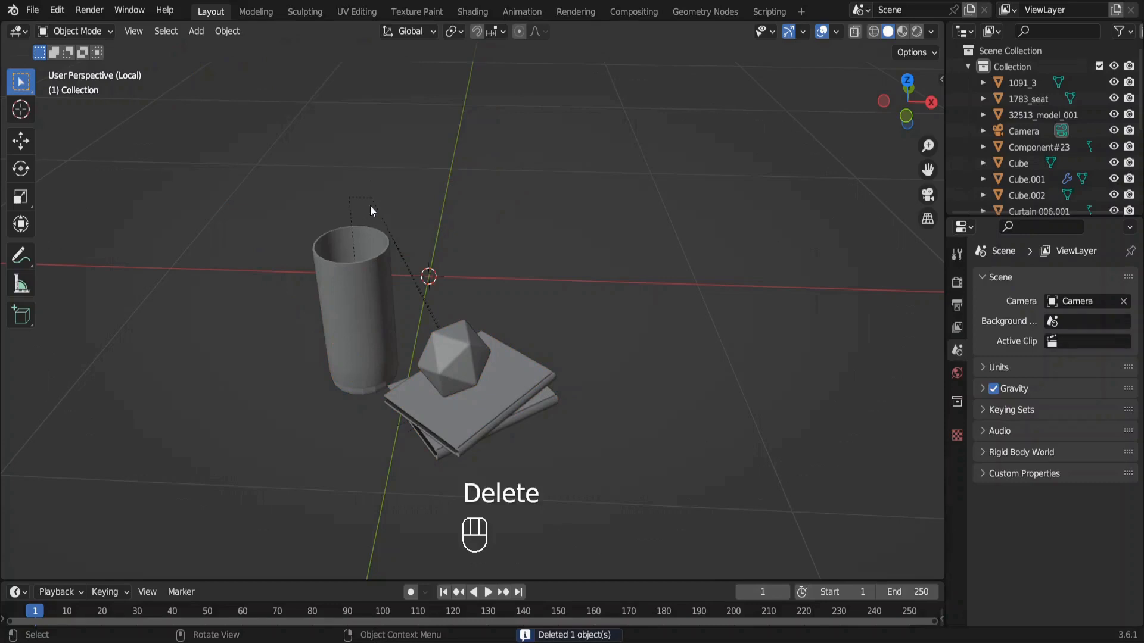
left_click(368, 262)
key("Delete")
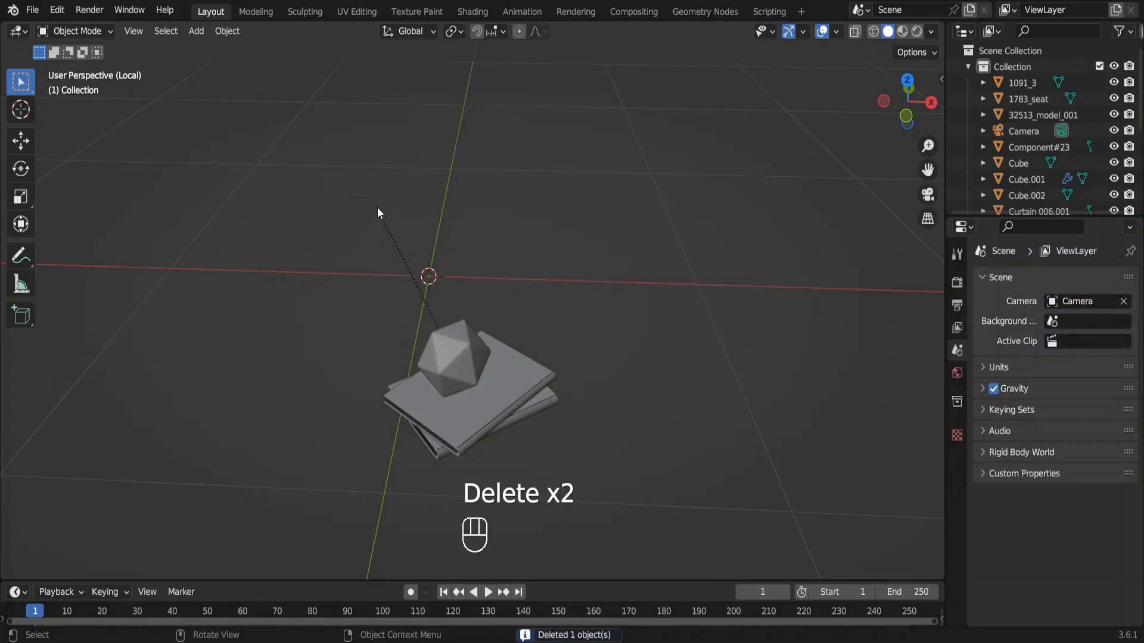
middle_click_drag(377, 209, 377, 237)
left_click(371, 241)
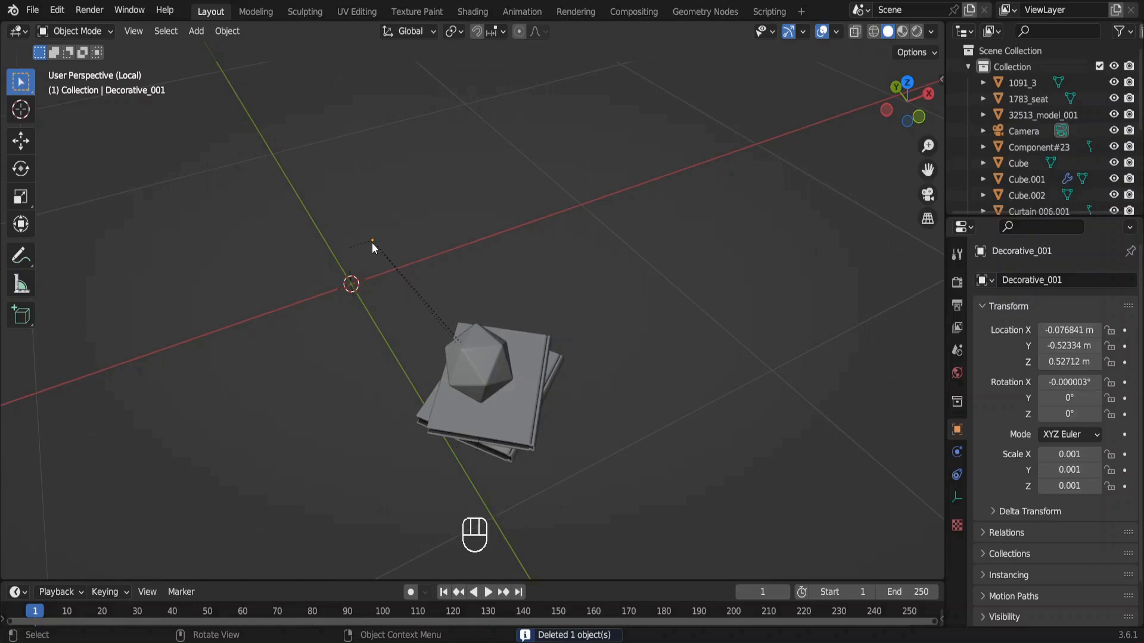
key("g")
key("Escape")
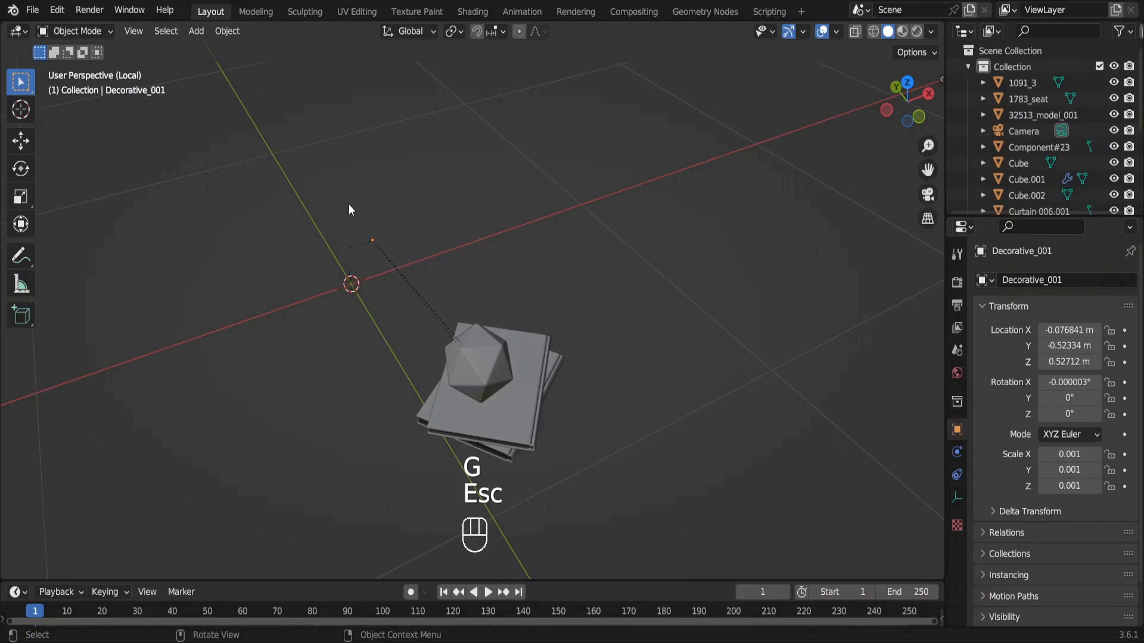
Clear the parents of the whole decoration set with Clear and Keep Transformation, and delete the two leftover empties.
left_click_drag(349, 204, 593, 470)
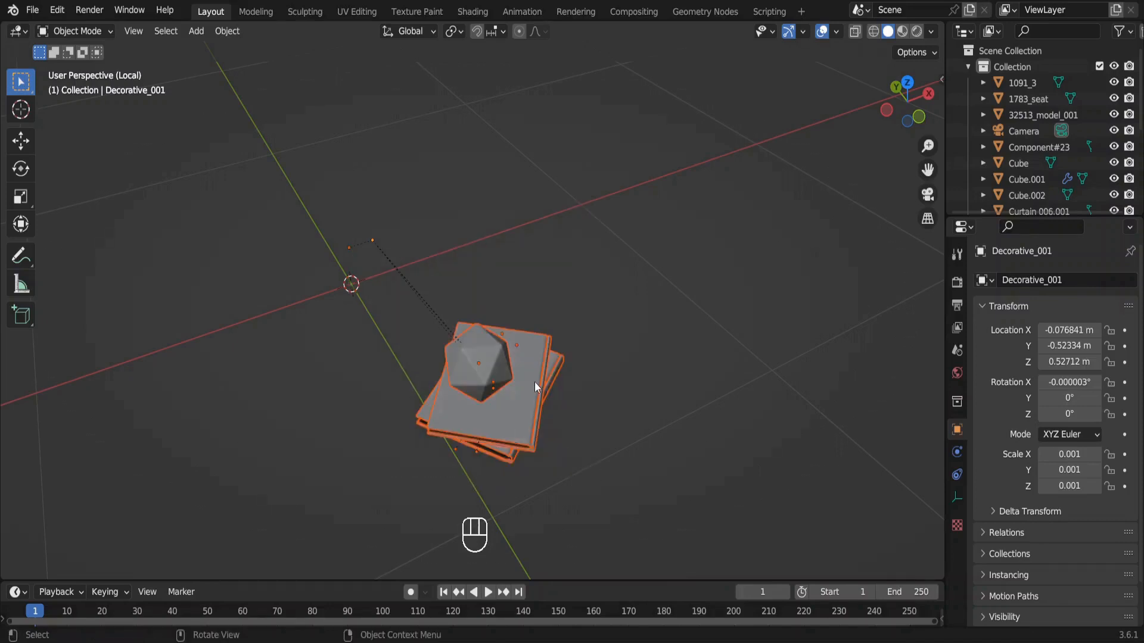
key("alt+p")
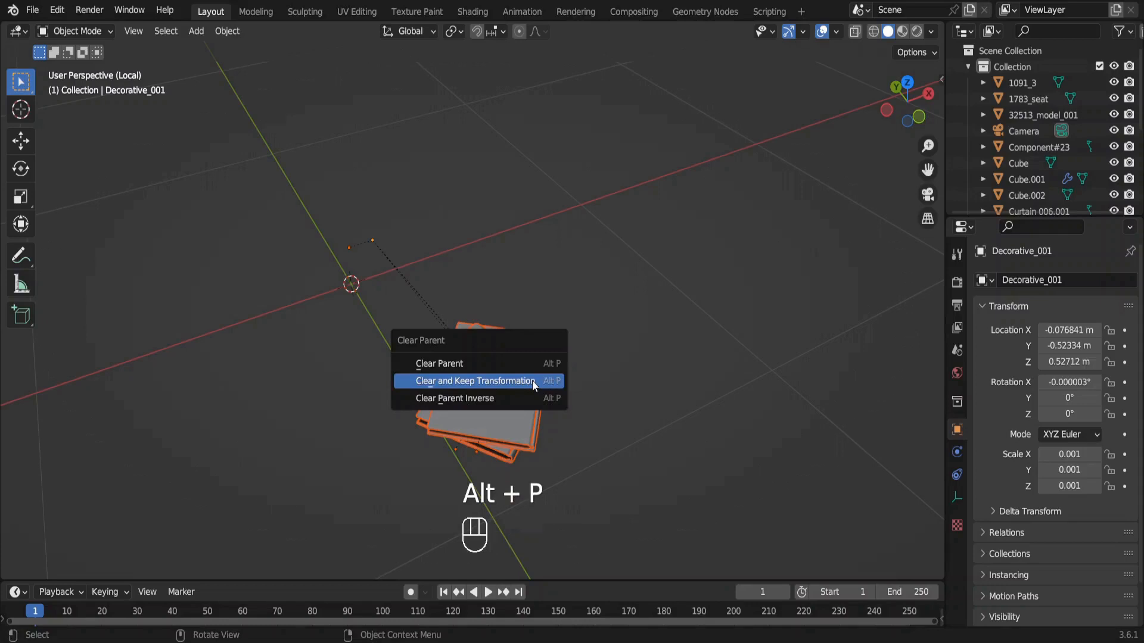
left_click(532, 386)
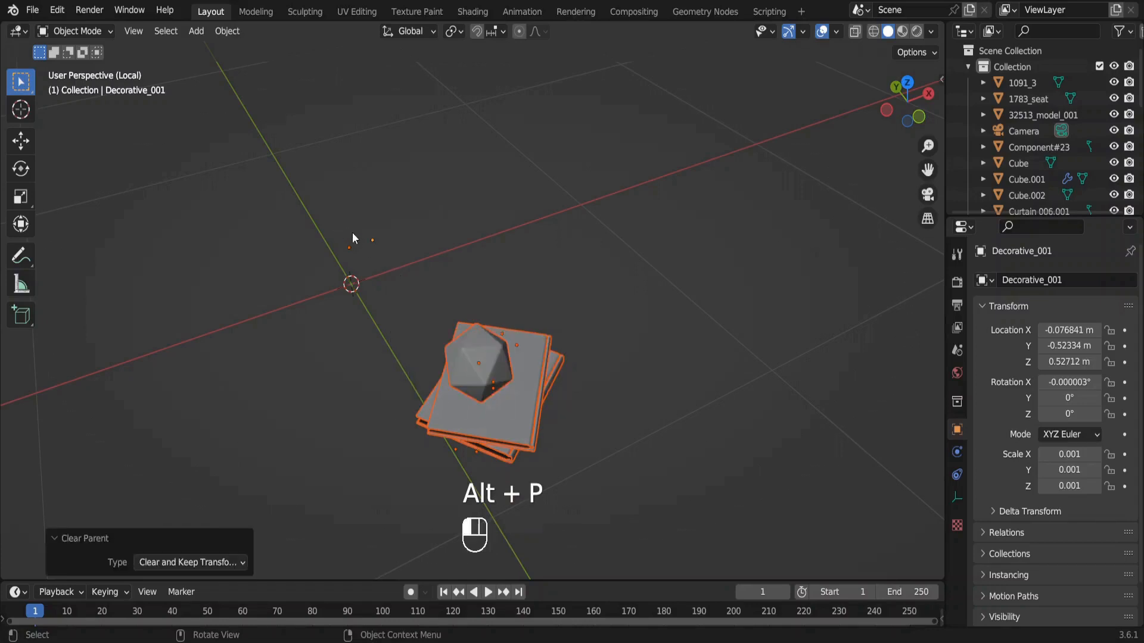
key("Delete")
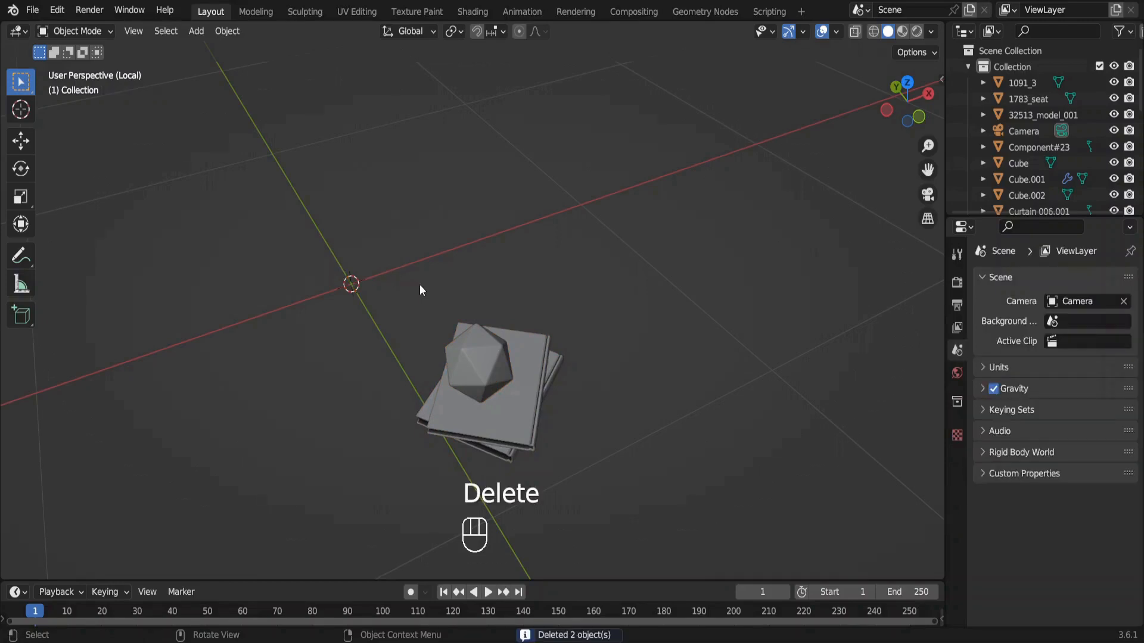
Select the books and polyhedron ornament, leave local view and raise them about 0.003 m on Z over the coffee table.
middle_click_drag(515, 374, 516, 374)
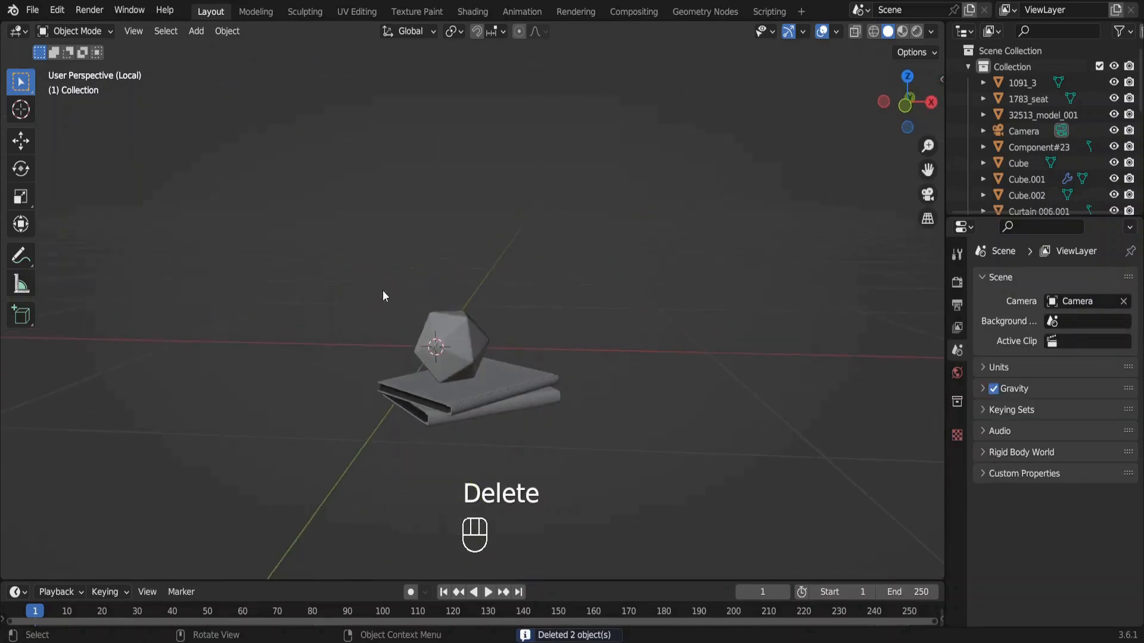
left_click_drag(382, 295, 522, 429)
key("KP_Divide")
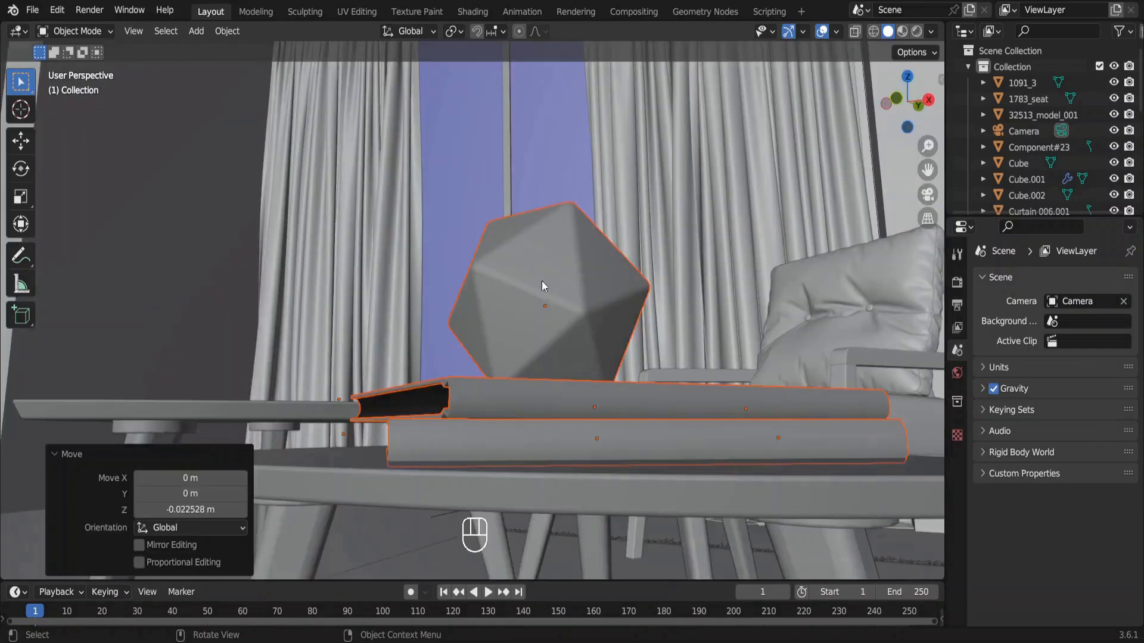
key("g")
key("z")
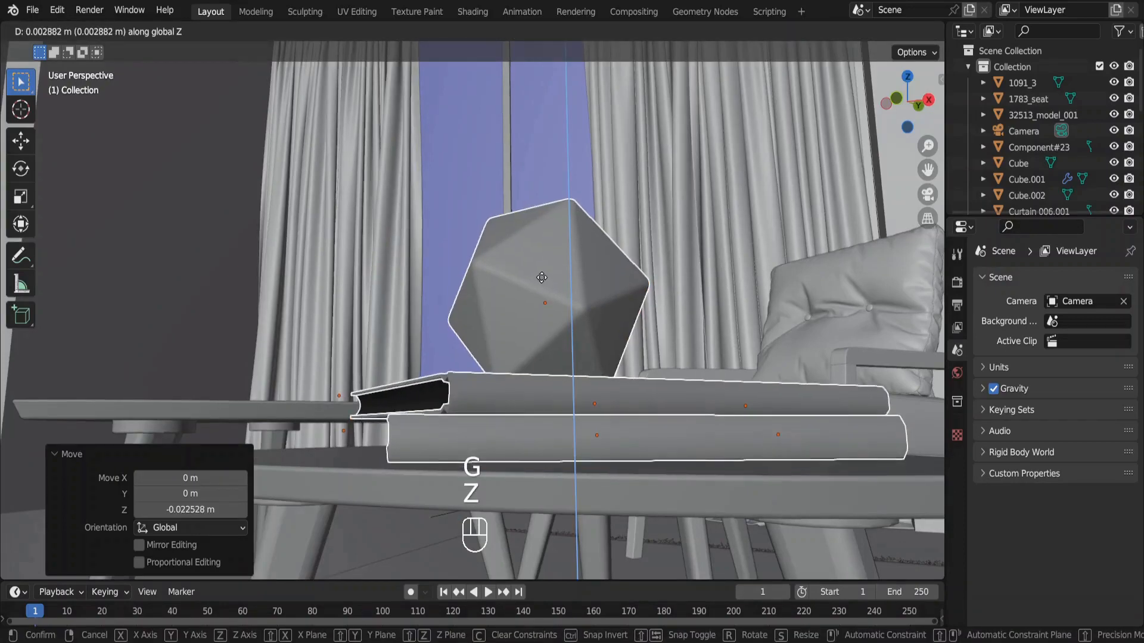
left_click(541, 278)
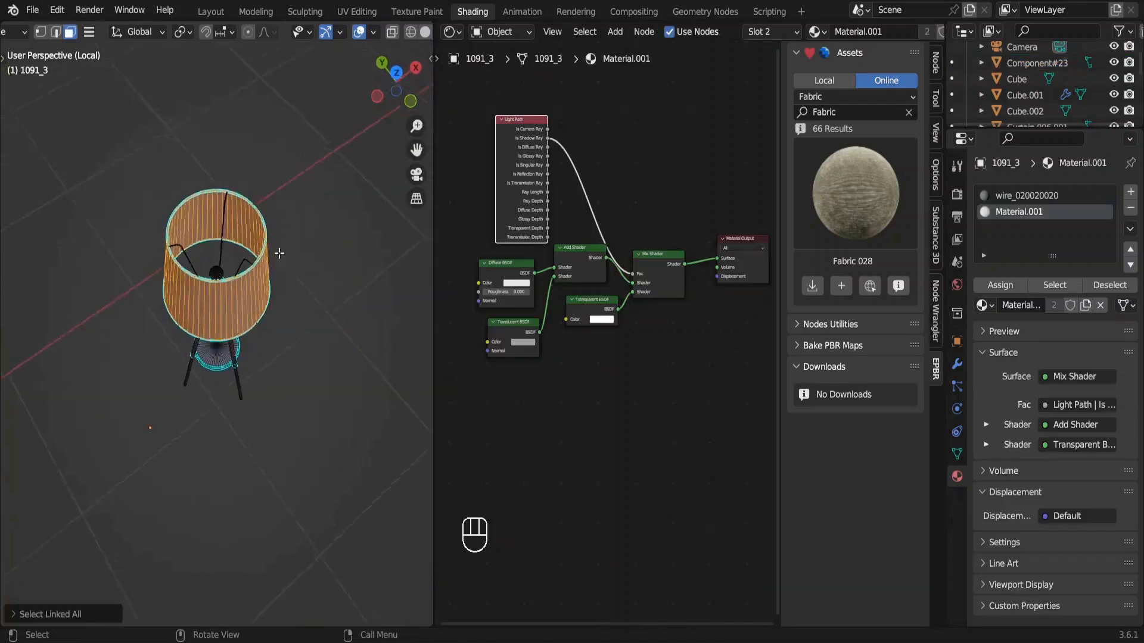
Assign Material.001, the translucent shader mix, to the selected lampshade faces of the floor lamp.
middle_click_drag(279, 253, 358, 248)
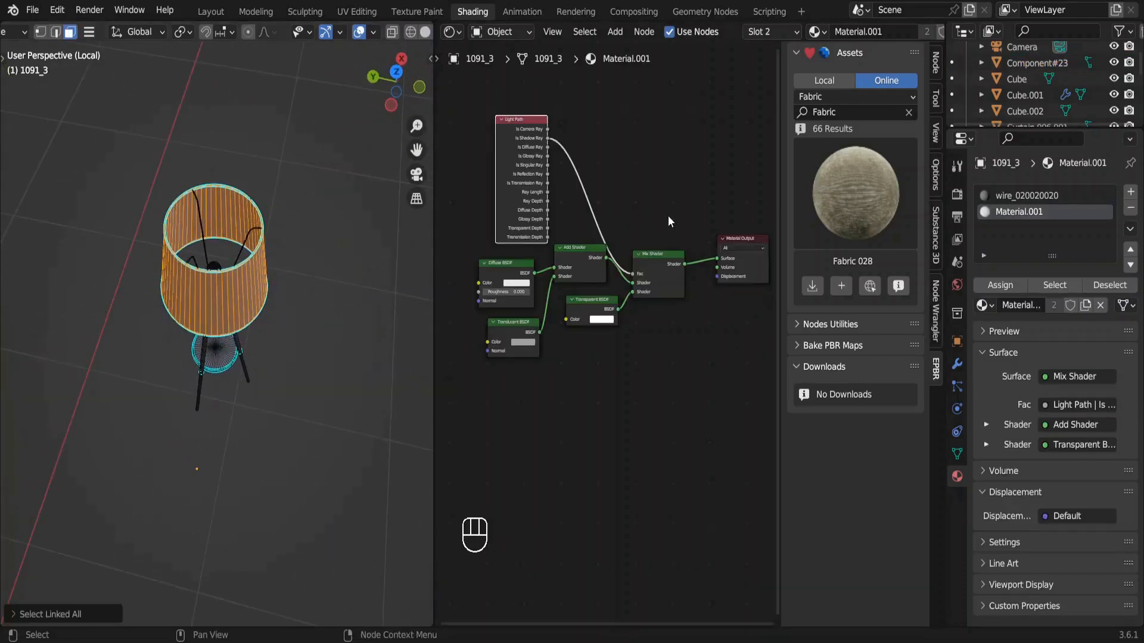
left_click(1000, 285)
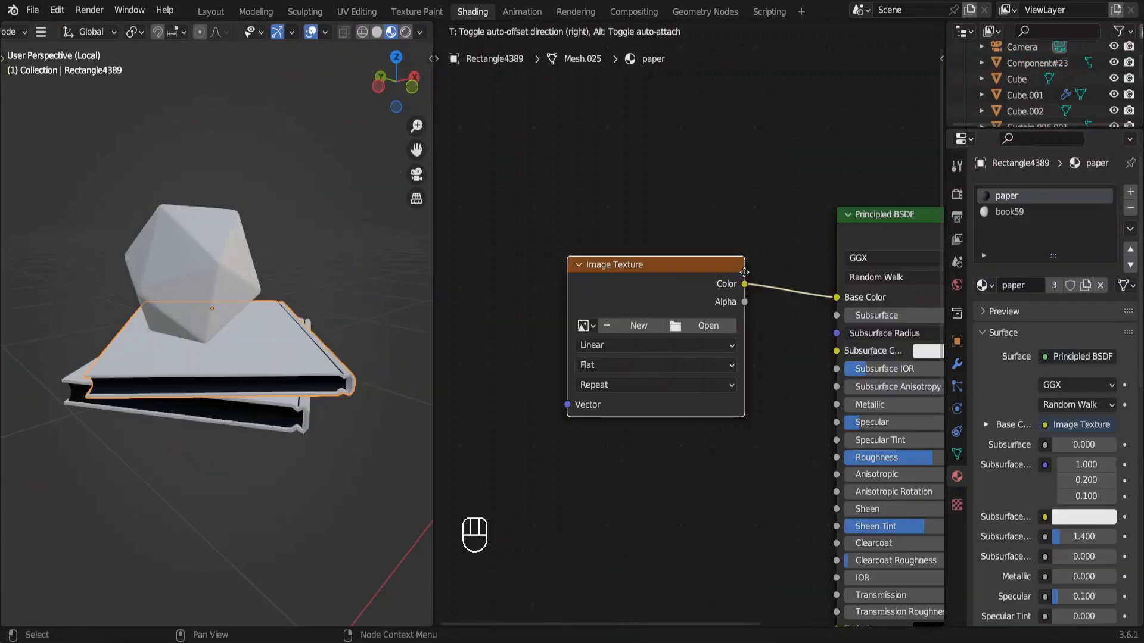
Add an Image Texture node to the upper book's paper material and load PAGES.JPG from the Book Set's Desktop folder.
key("Return")
left_click(703, 325)
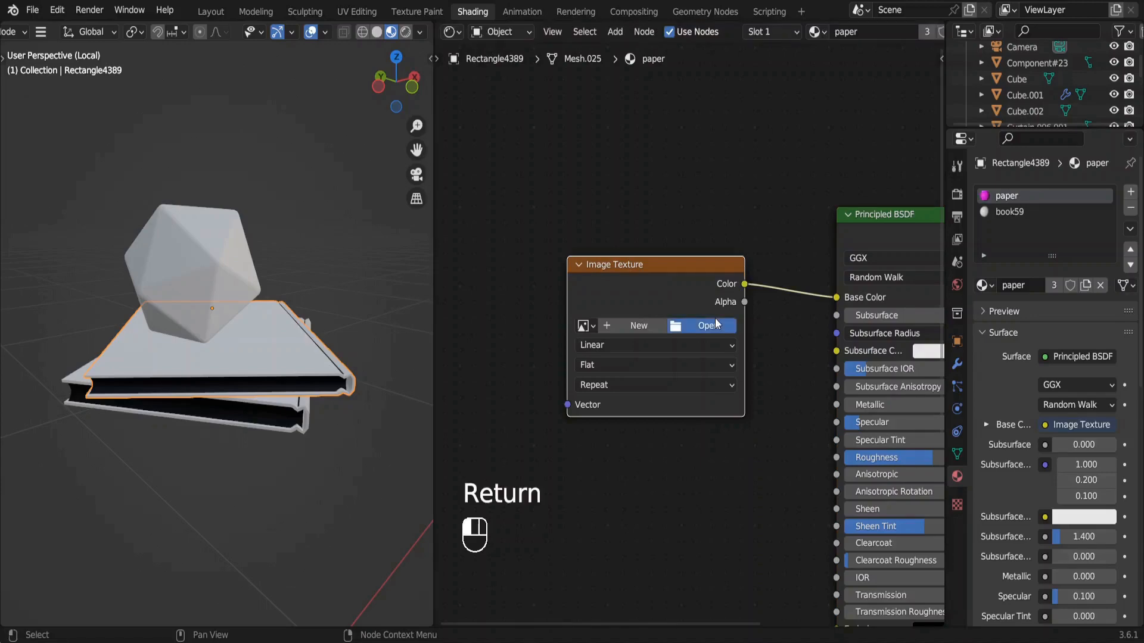
scroll(280, 286, "down", 2)
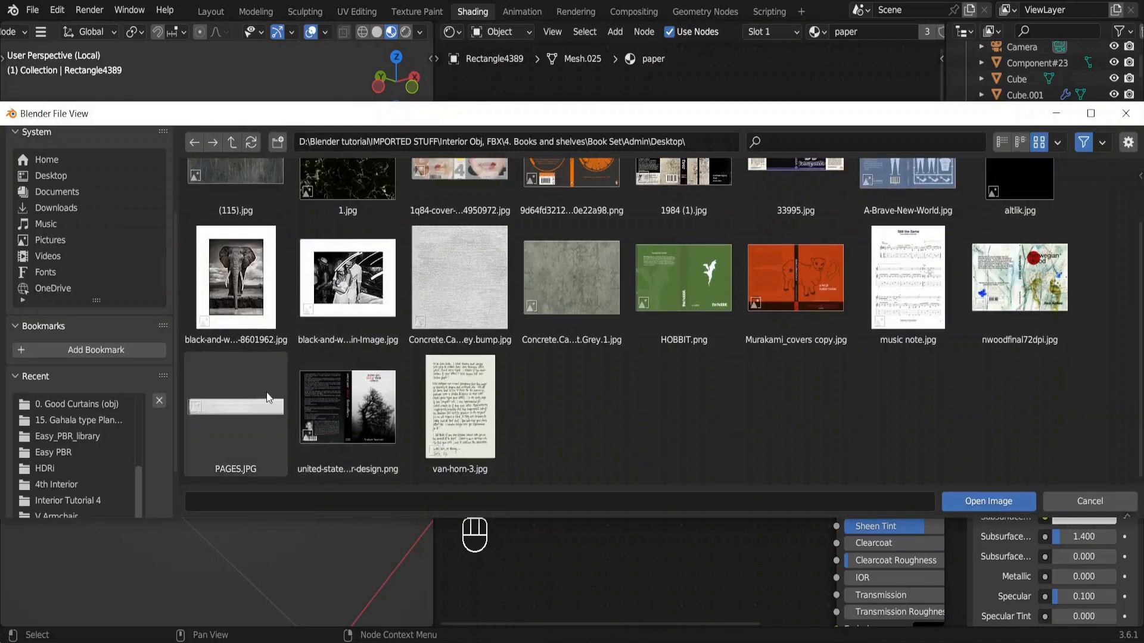
double_click(257, 397)
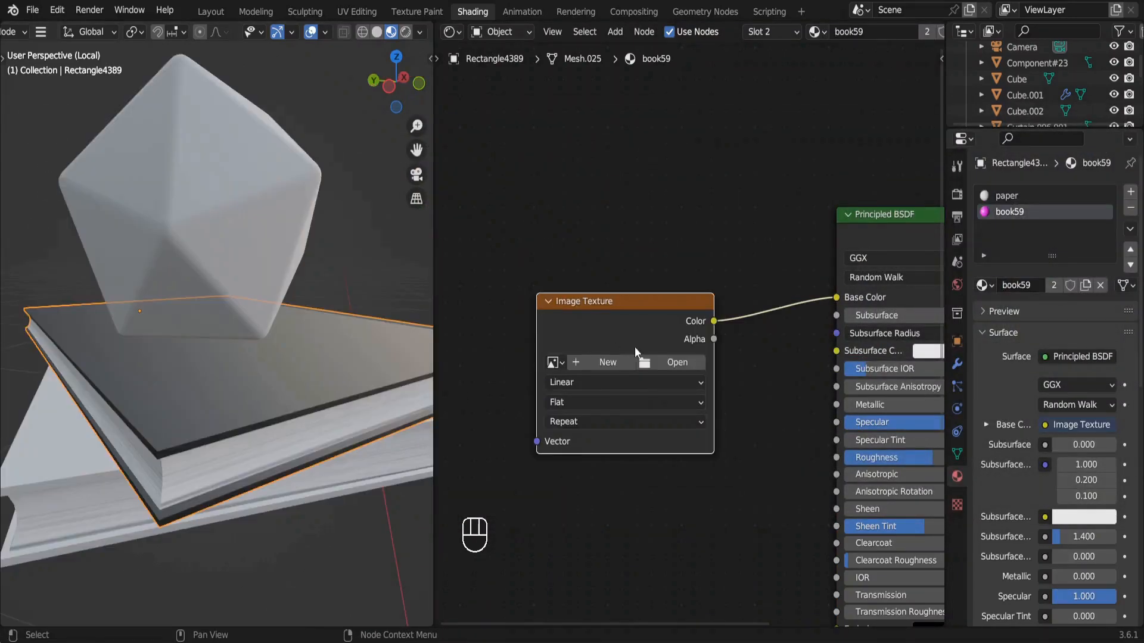
Load united-states-contemporary-fiction-thriller-transgressive-fiction-urban-fiction-addiction-fiction-book-cover-design.png into the Image Texture node of the book59 cover material.
left_click(685, 361)
left_click(338, 458)
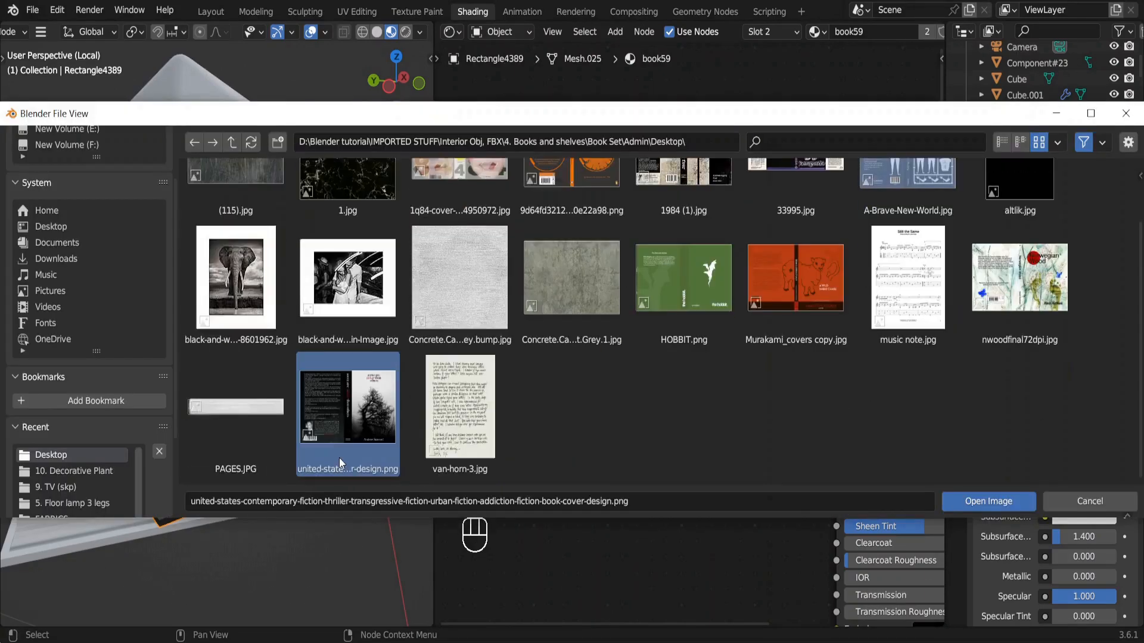
double_click(357, 419)
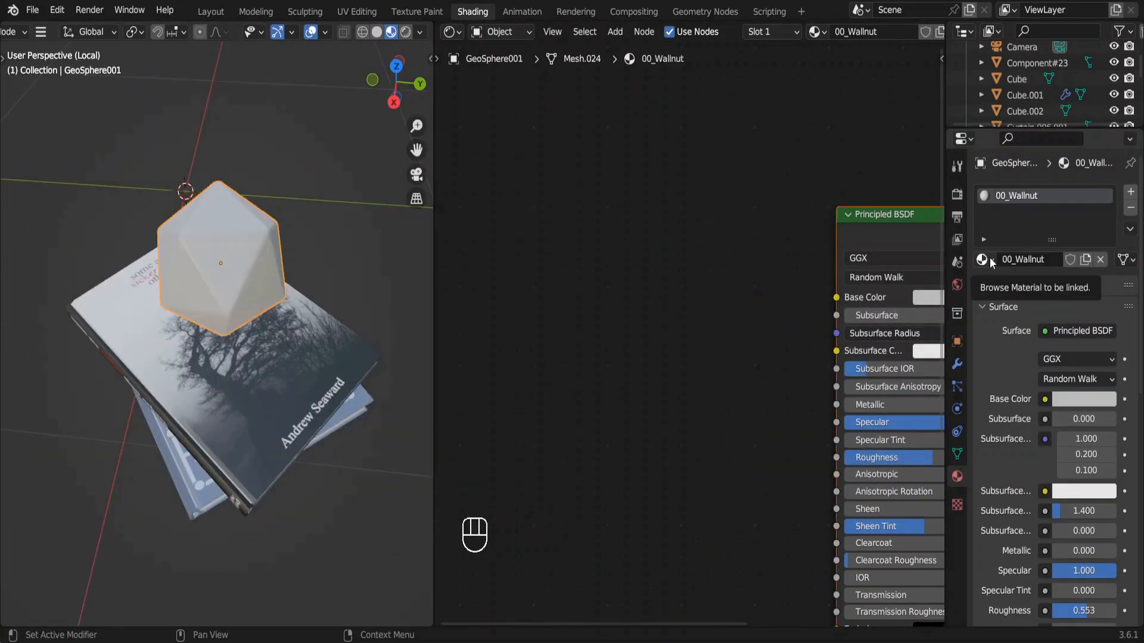
Assign the Marble007 material to the polyhedron ornament and lower the roughness of the TV screen's [Color M09]1 material.
left_click(989, 261)
type("mar")
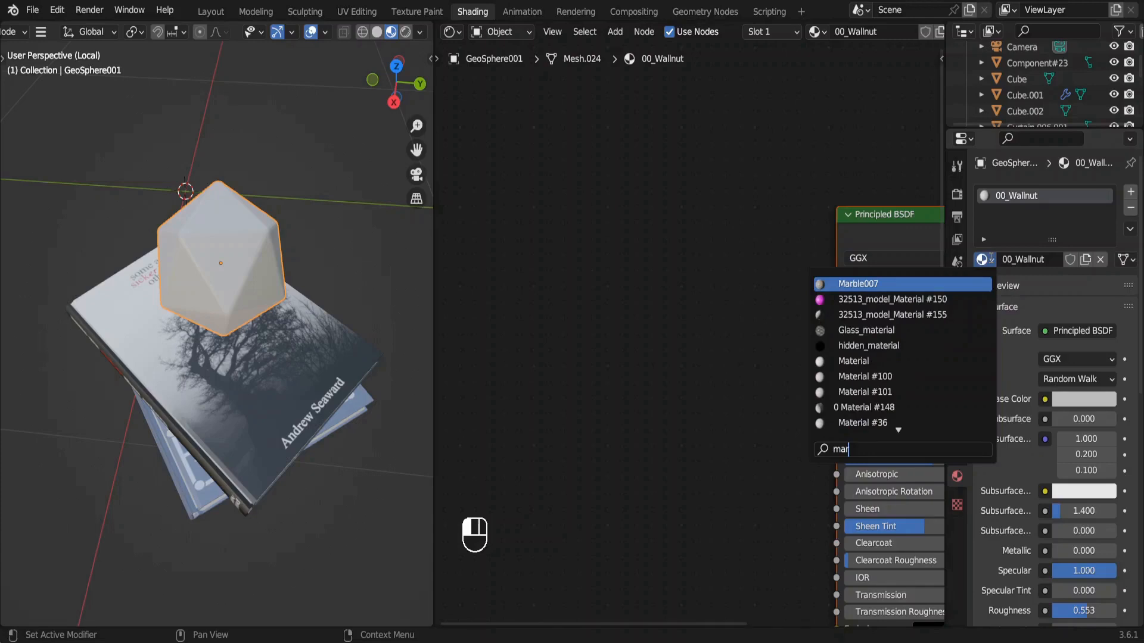
key("Return")
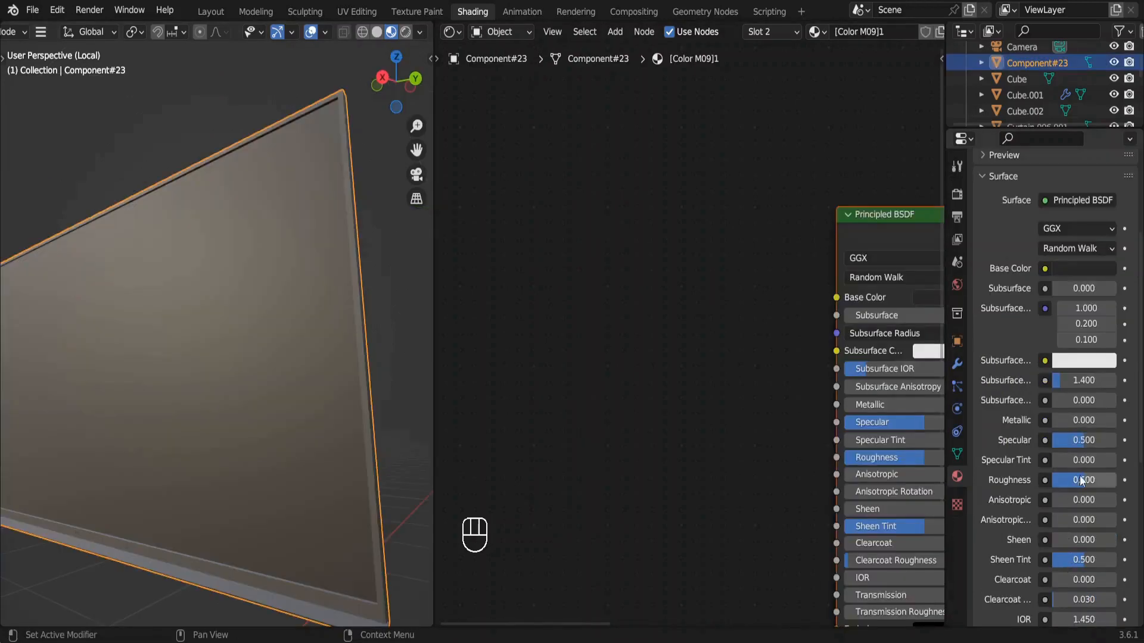
left_click_drag(1080, 477, 1063, 480)
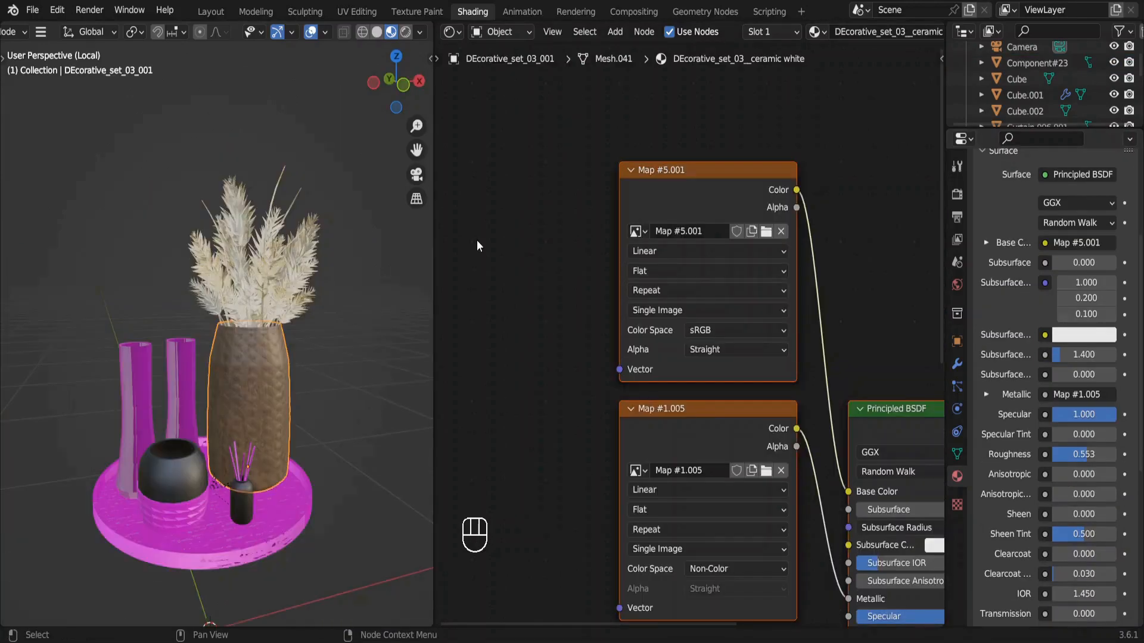
Load DEcorative_set_03_wood_84_diffuse.jpg into the base color image node of the round tray's wood material.
left_click(310, 498)
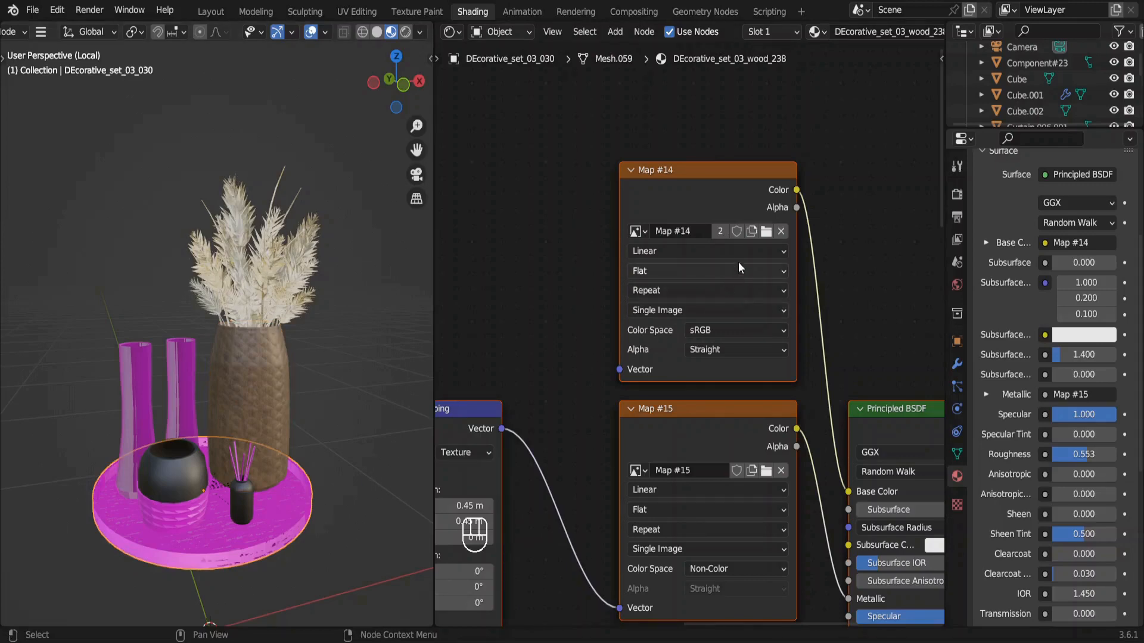
left_click(767, 245)
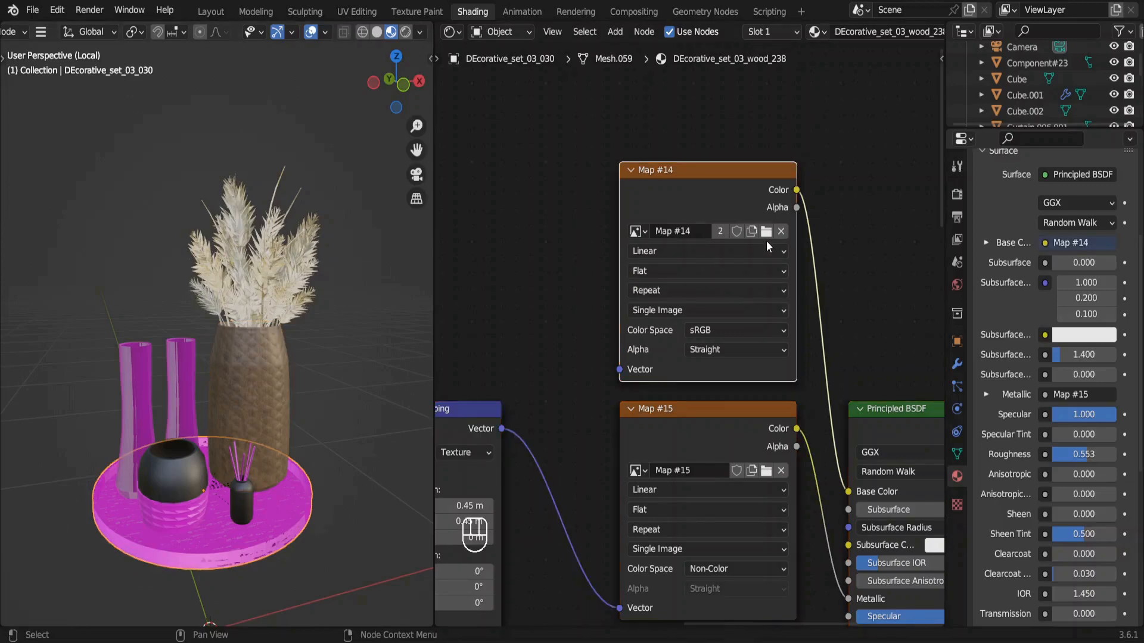
left_click(767, 233)
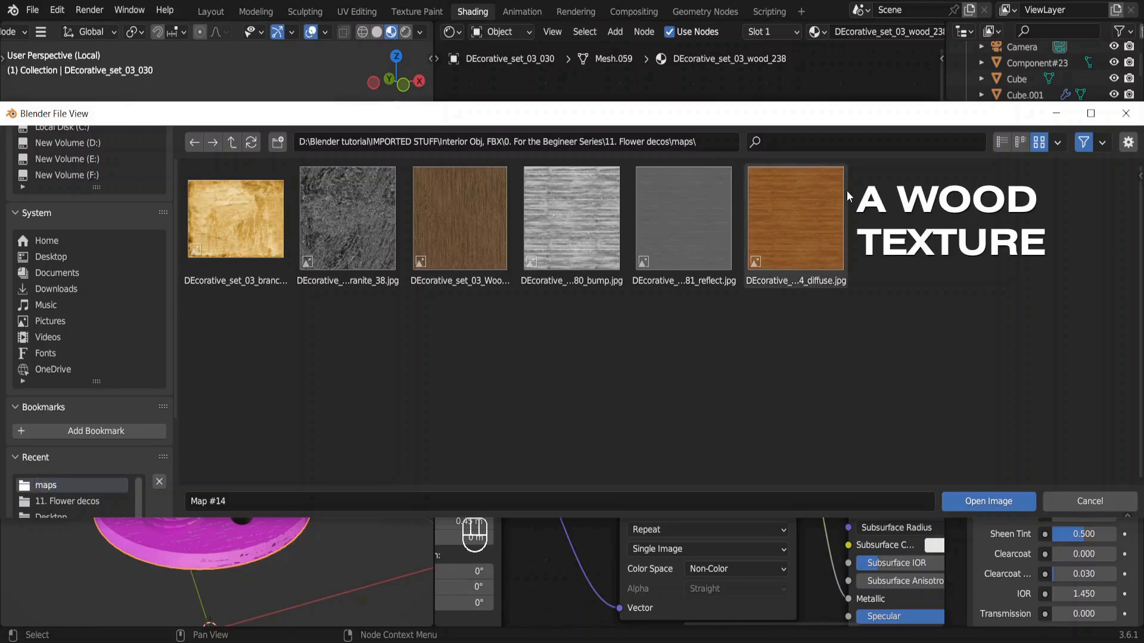
double_click(846, 191)
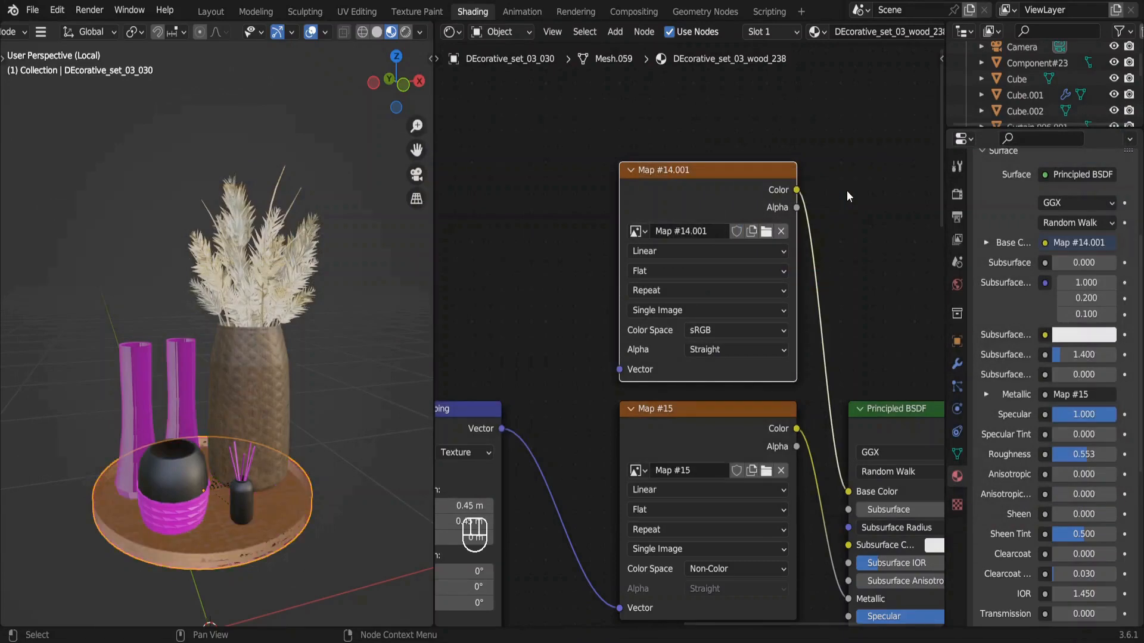
Load the wood image Map #14.001 into the image node feeding the tray's Normal Map and set its color space to Non-Color.
middle_click_drag(834, 512, 827, 159)
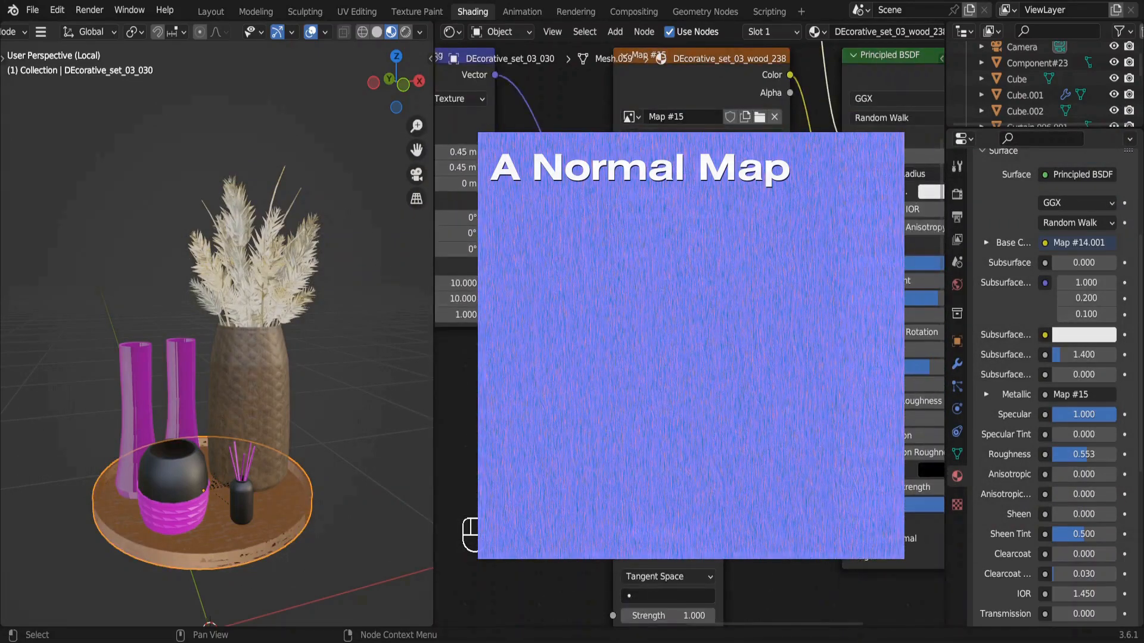
scroll(785, 405, "down", 4)
scroll(785, 405, "down", 9)
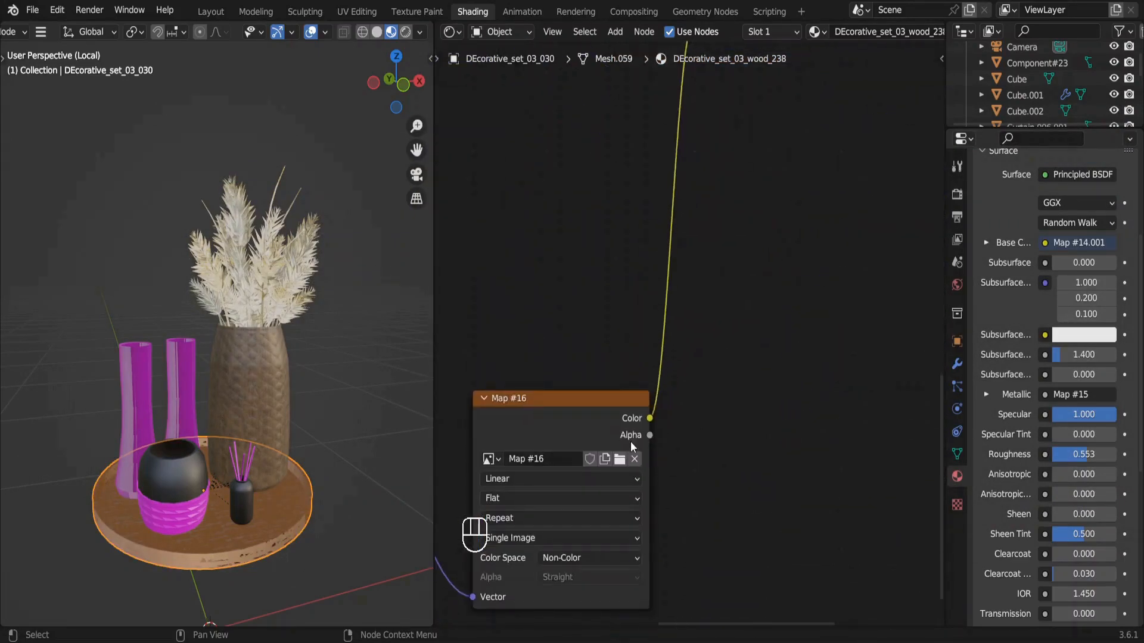
left_click(620, 460)
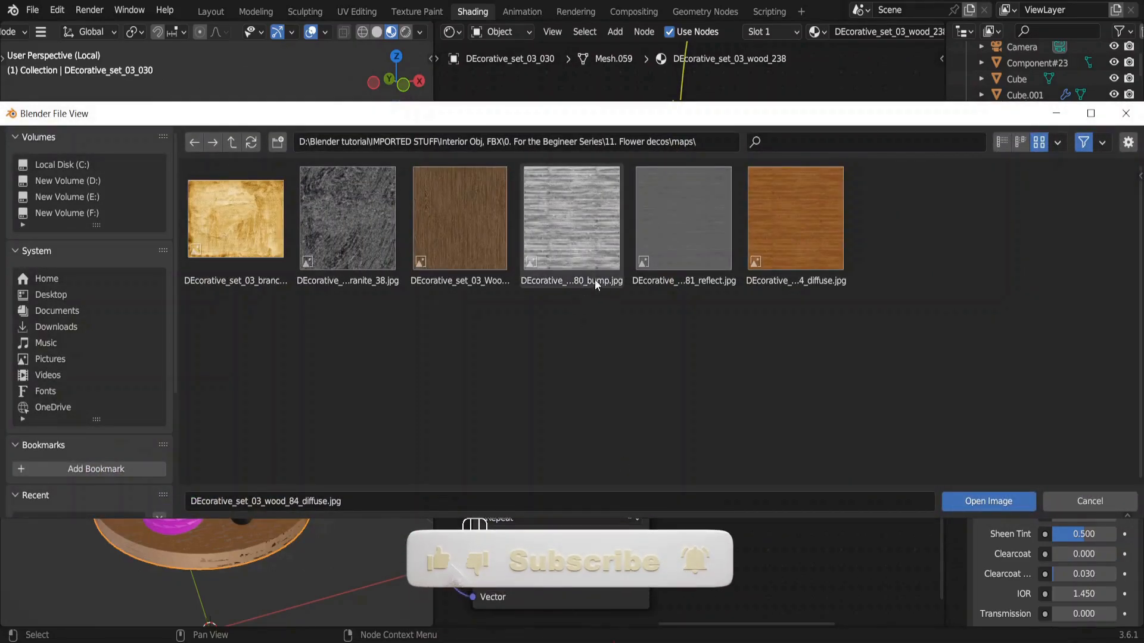
double_click(580, 231)
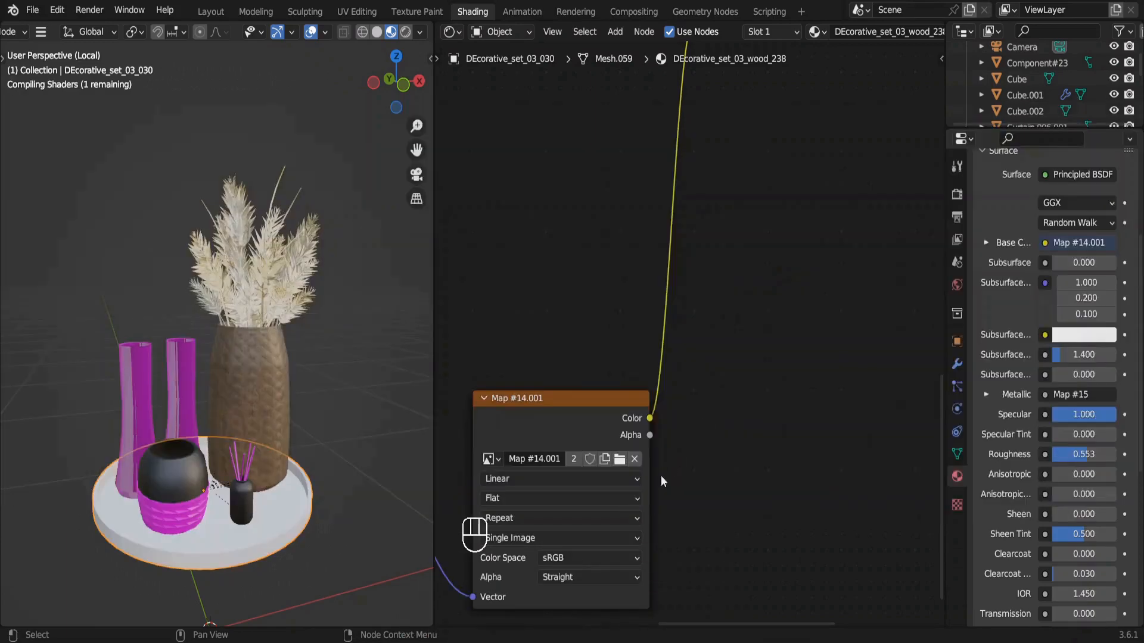
left_click(588, 556)
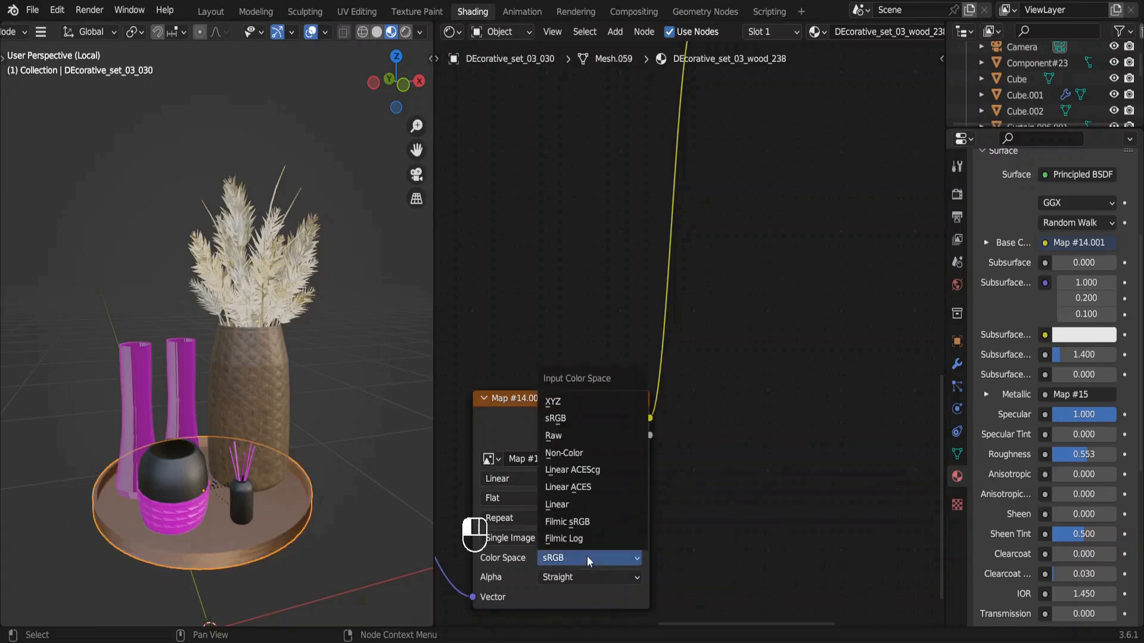
left_click(573, 454)
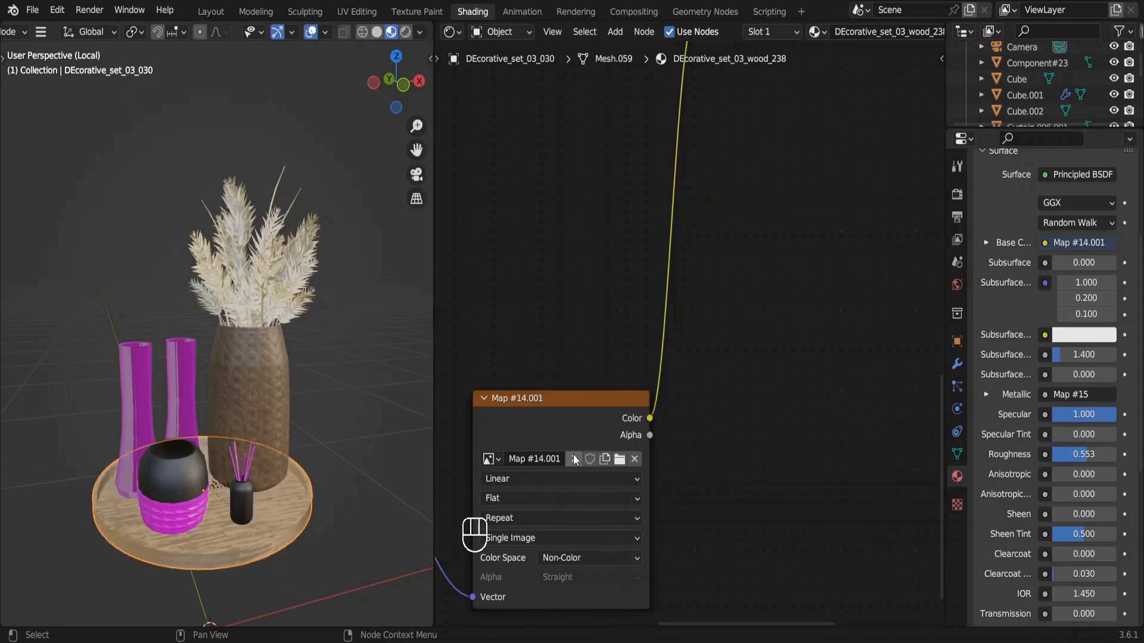
Set the strength of the tray material's Normal Map node to 0.1.
scroll(575, 460, "up", 6)
scroll(574, 459, "right", 3)
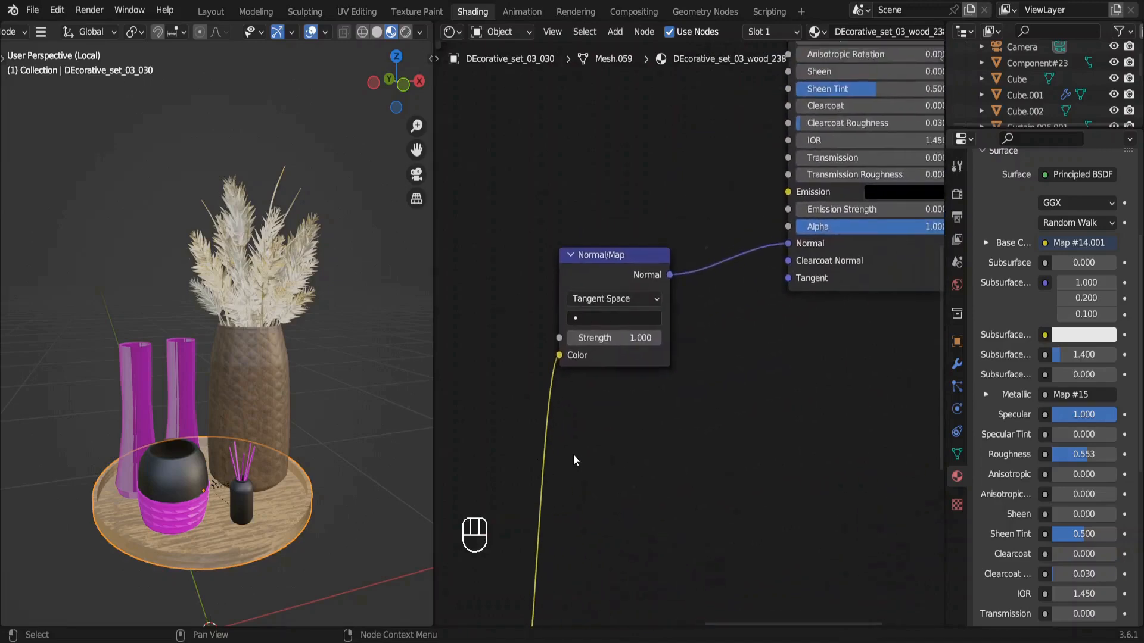
left_click(626, 348)
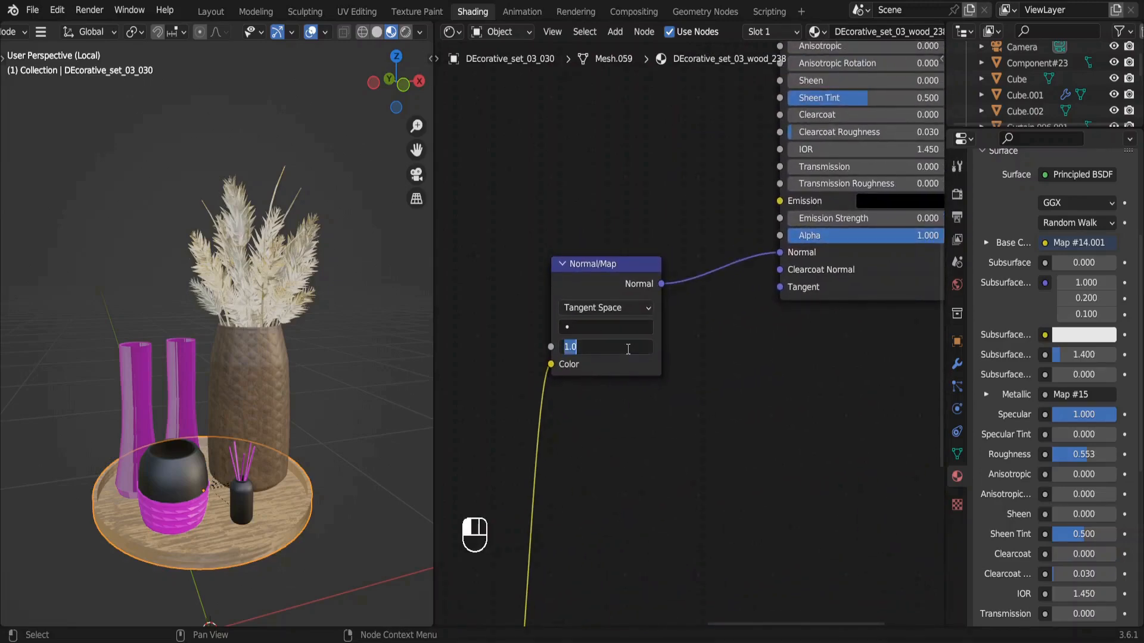
type(".1")
key("Return")
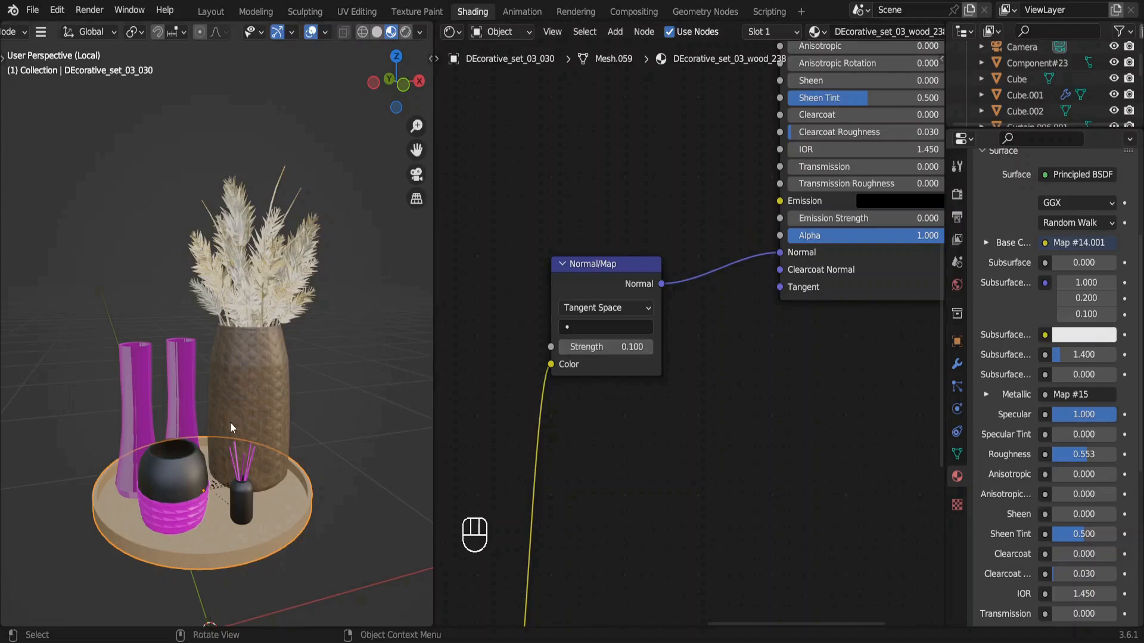
Delete the two tall vases, the round black pot, the small bottle and its reed sticks, keeping the tray and woven vase.
left_click_drag(113, 323, 183, 364)
key("Delete")
left_click(178, 477)
key("Delete")
left_click(248, 500)
key("Delete")
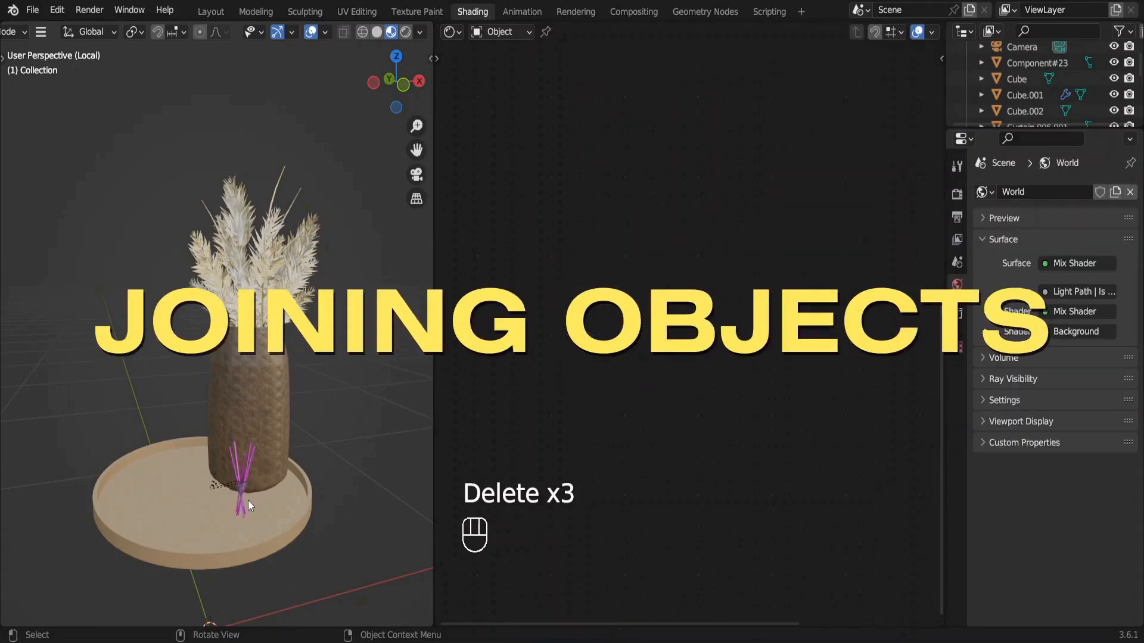
left_click_drag(245, 498, 224, 502)
left_click(292, 541, "shift")
left_click(292, 542, "shift")
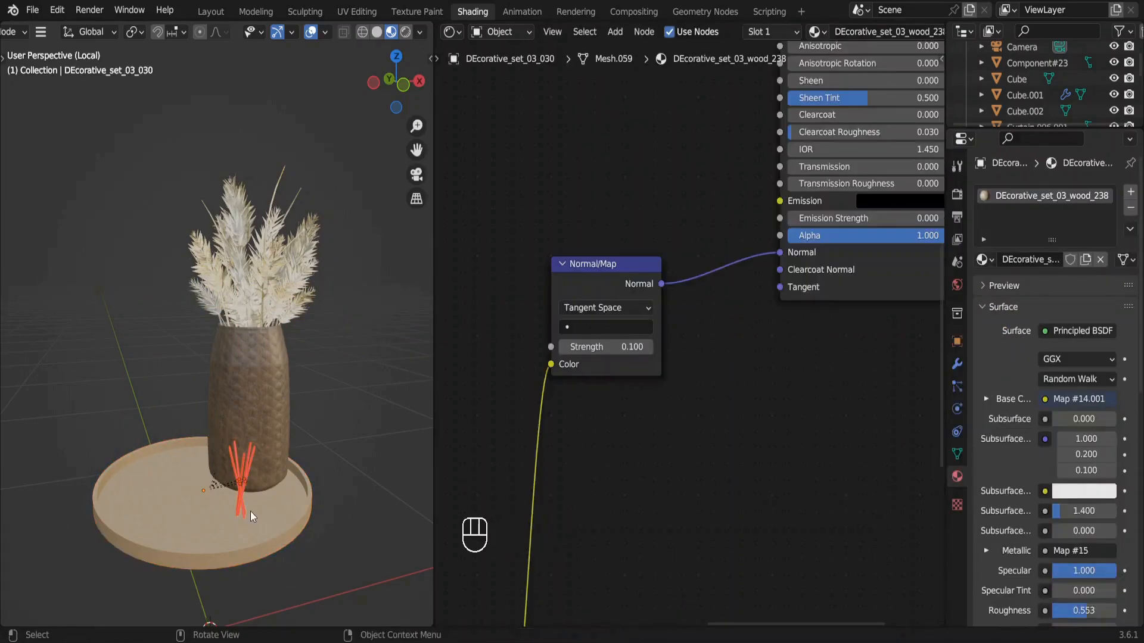
key("Delete")
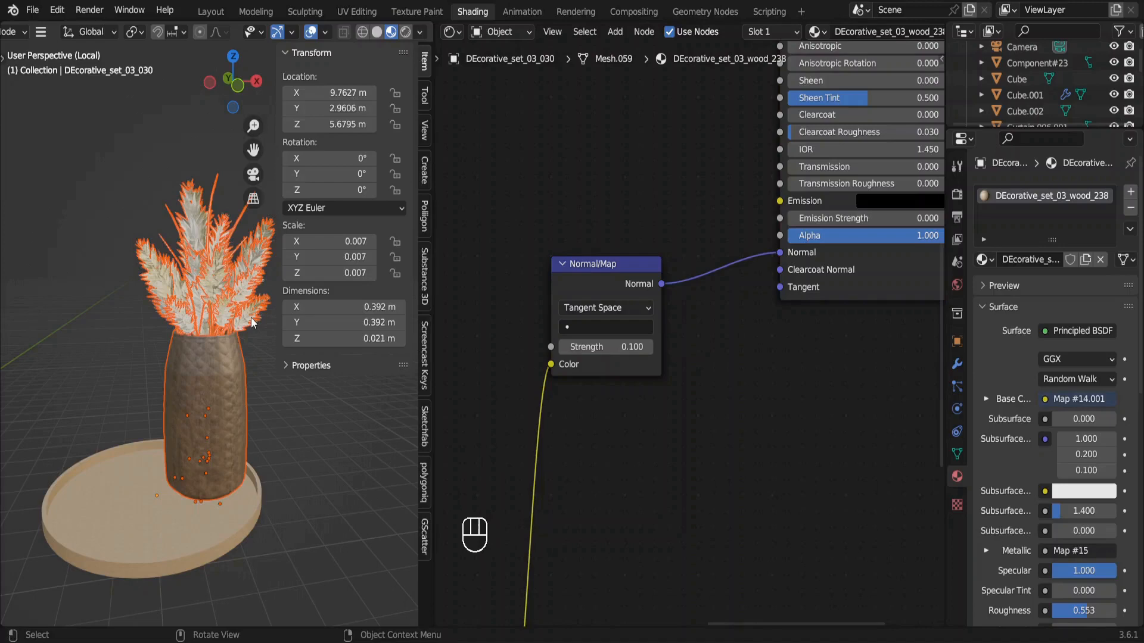
Select all the dried branches, add the woven vase as the active object and join them into a single object.
left_click_drag(252, 317, 98, 201)
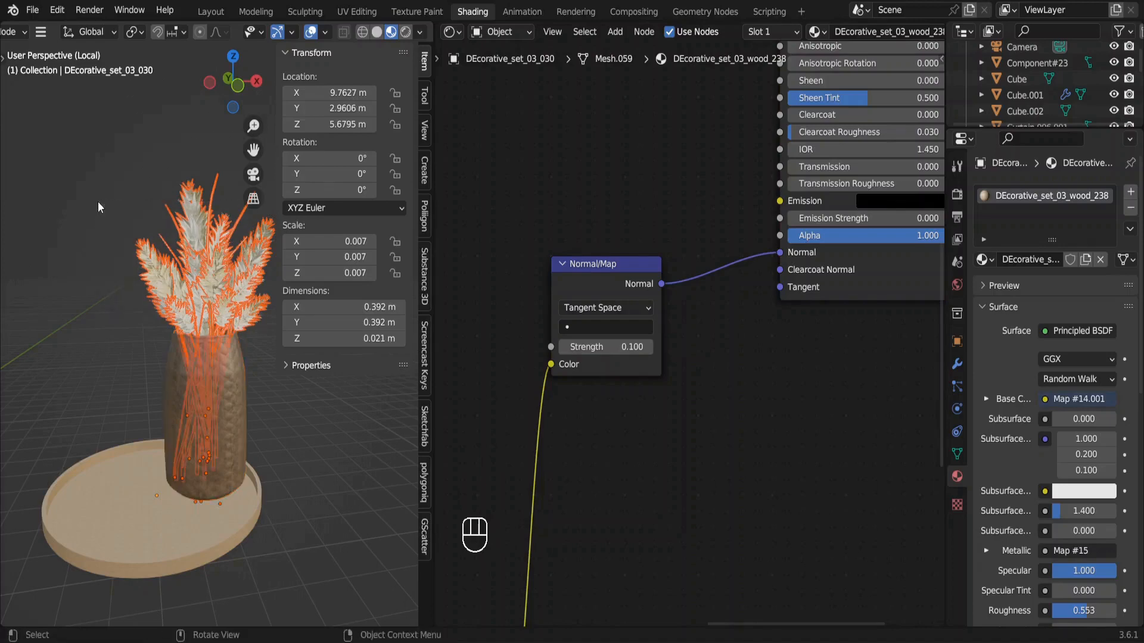
left_click(238, 361, "shift")
key("g")
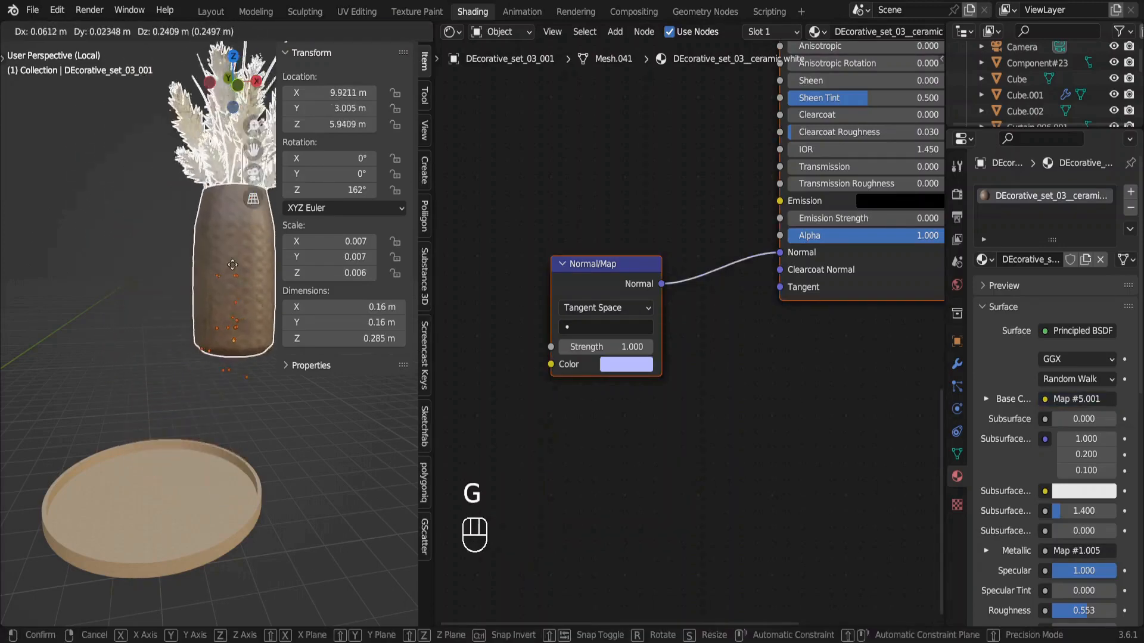
key("Escape")
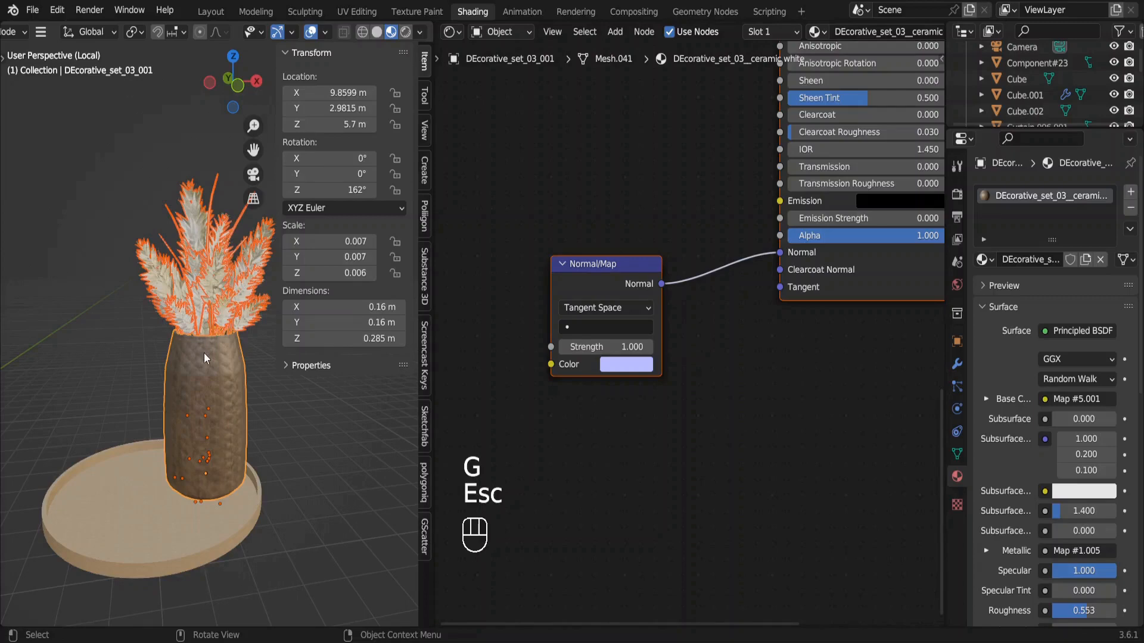
key("ctrl")
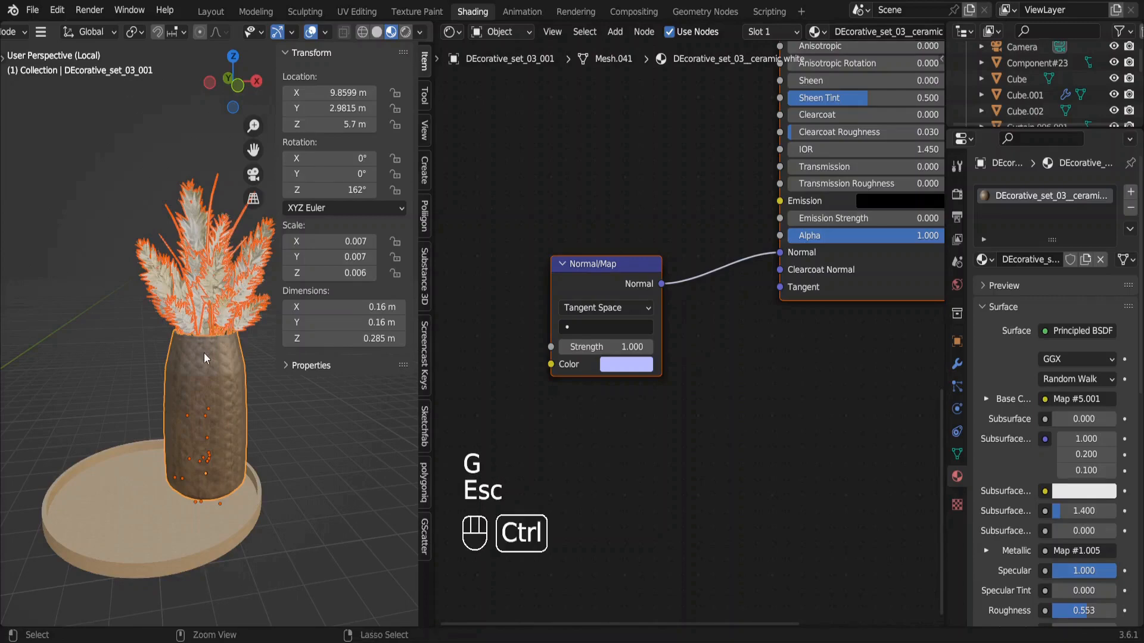
key("ctrl+j")
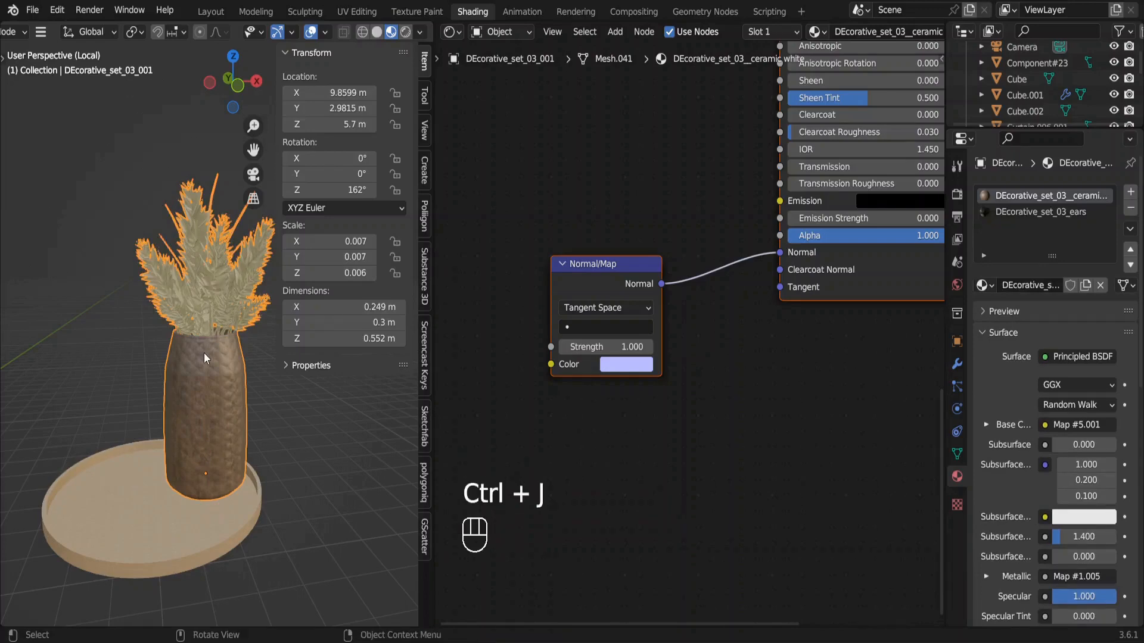
key("g")
key("Escape")
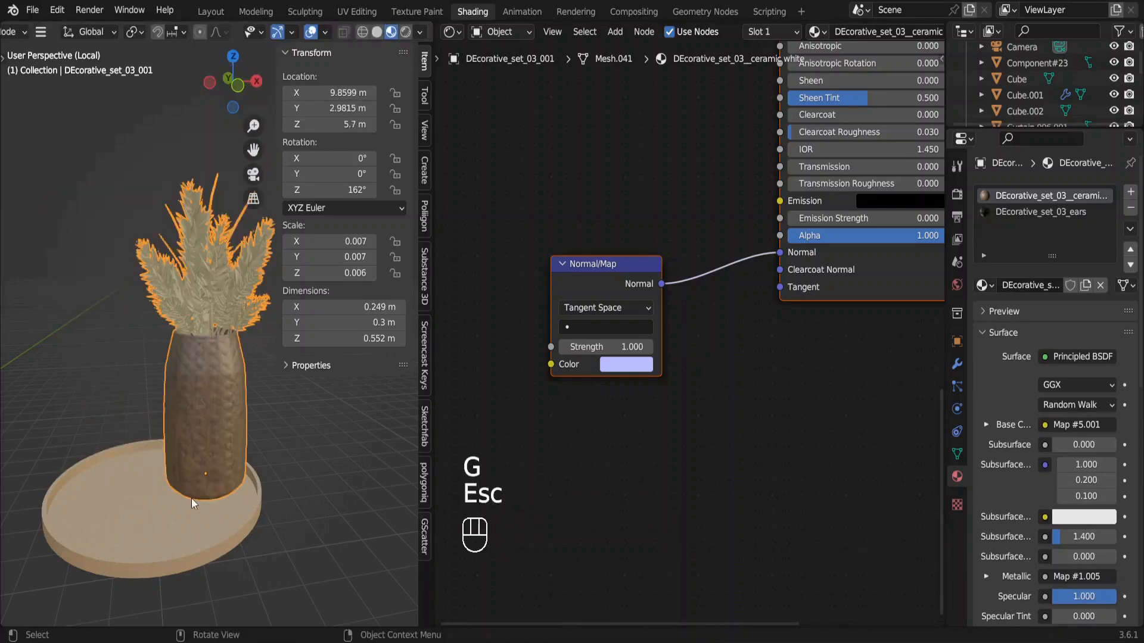
Slide the tray and vase horizontally over the coffee table, and raise the vase about 0.15 m along Z.
key("g")
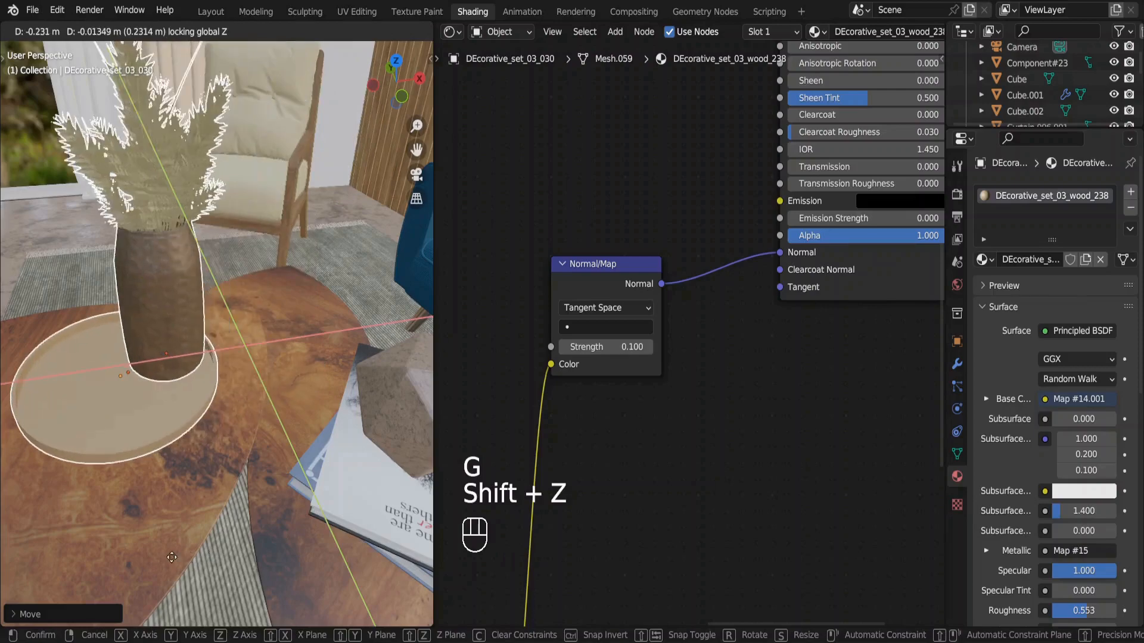
key("g")
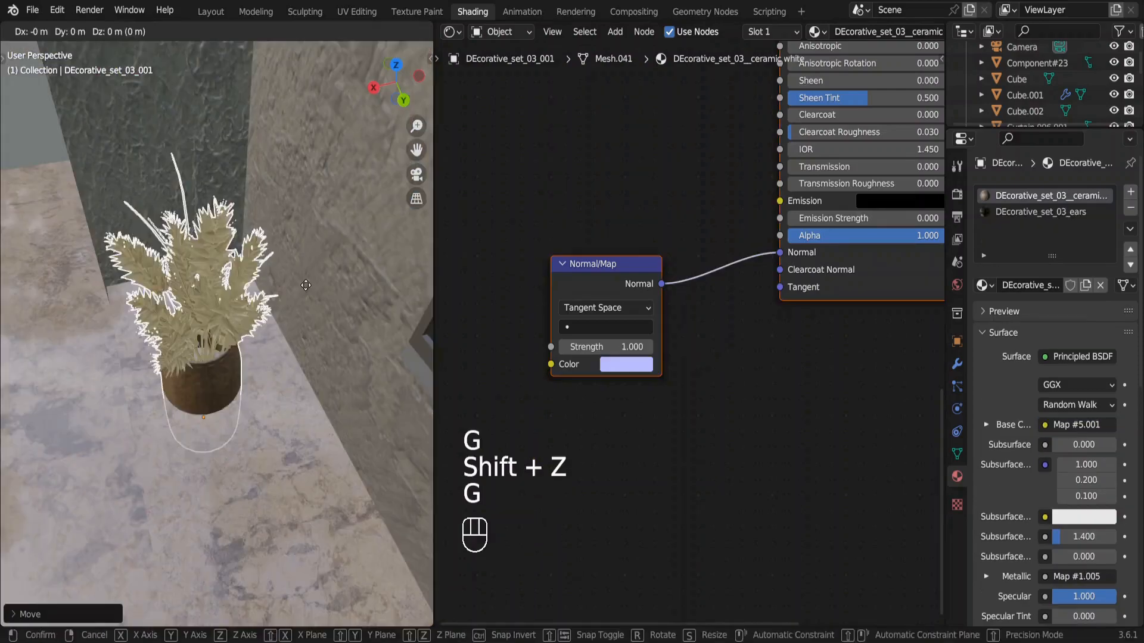
key("z")
left_click(294, 249)
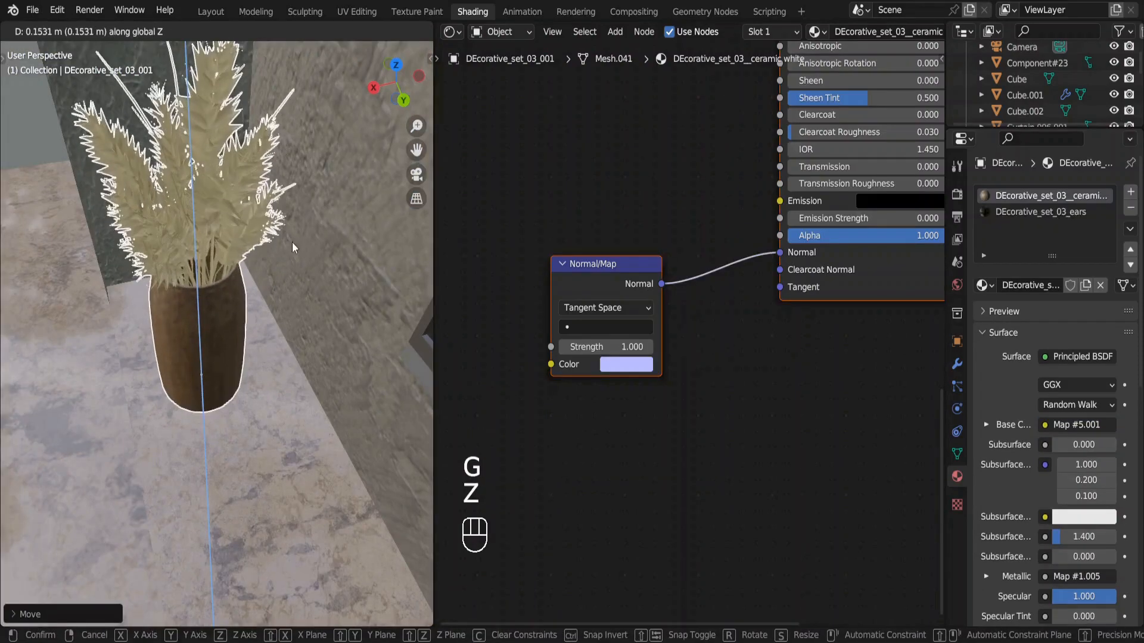
Rotate the succulent plant standing on the coffee table's tray about the Z axis.
key("r")
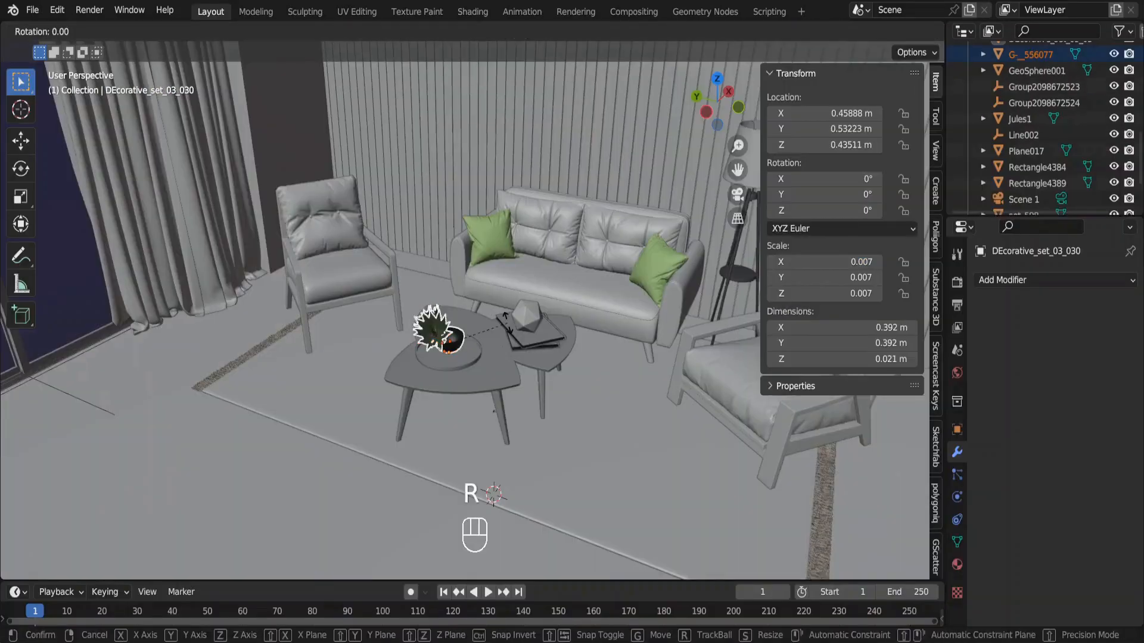
key("z")
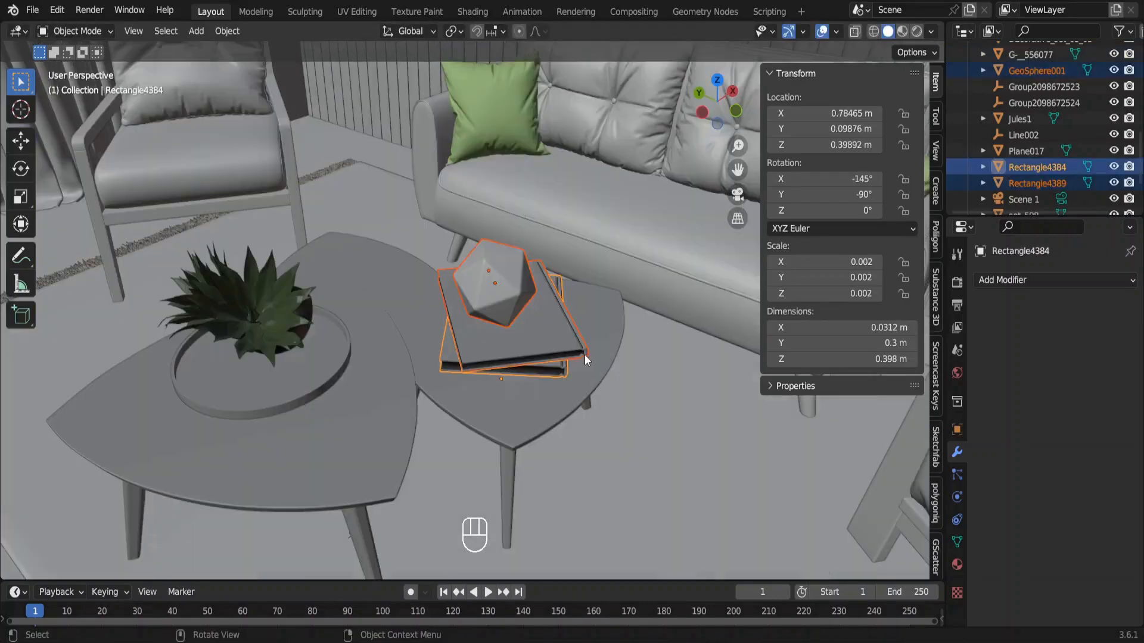
Scale the two books and the polyhedron ornament on the small table by 0.7.
key("s")
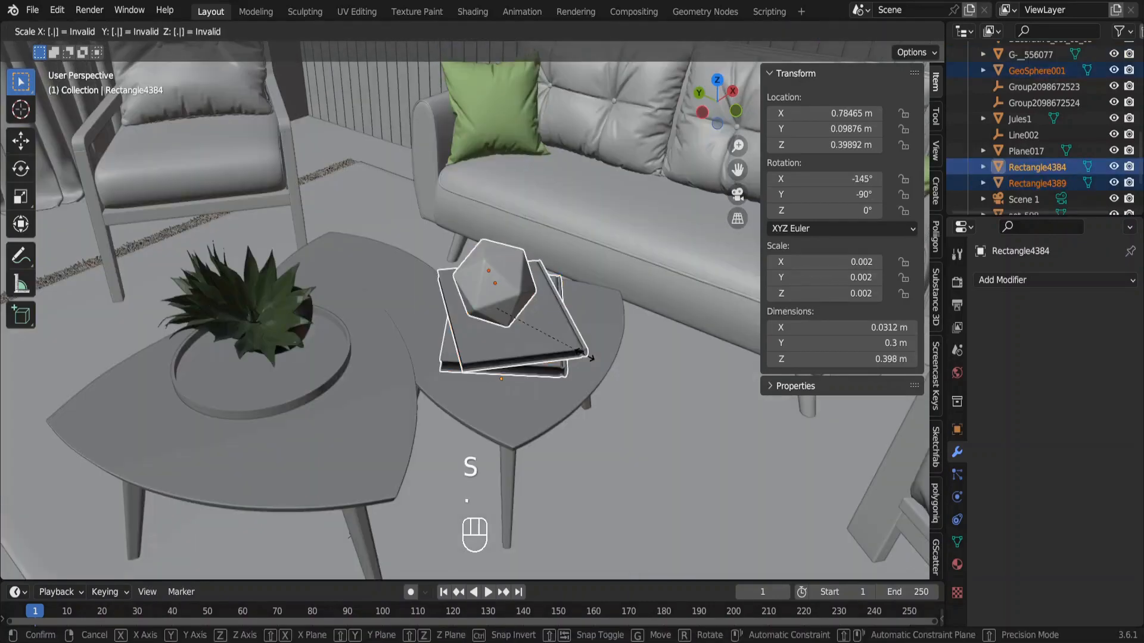
type(".7")
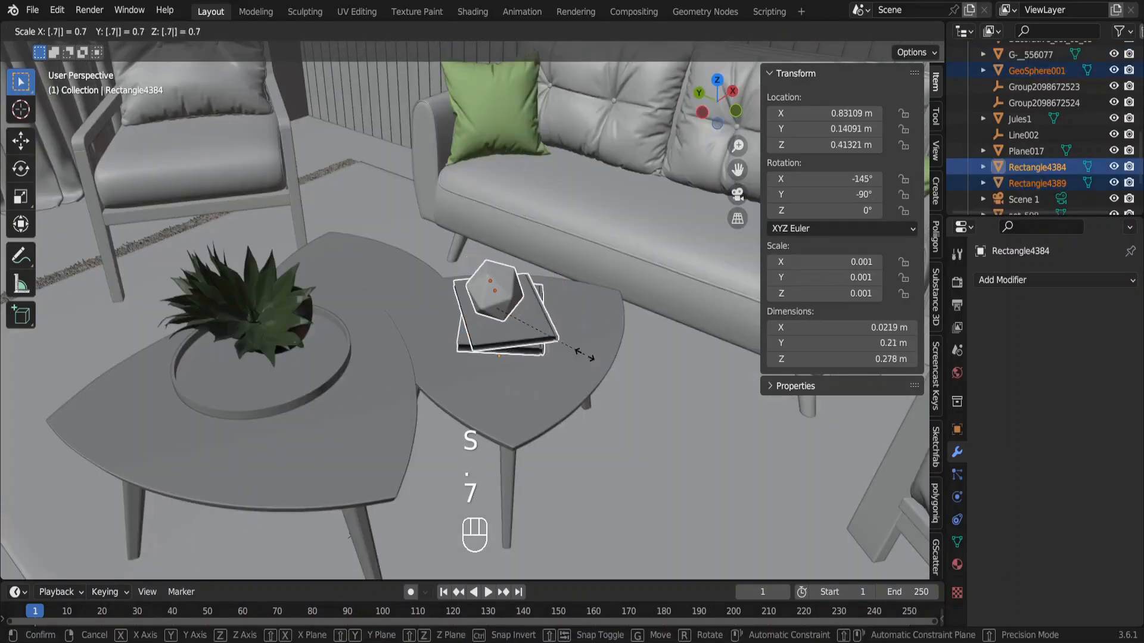
key("Return")
Duplicate the two books, offset the copies about -3.6 m along X and raise them onto the shelf below the TV.
key("shift+d")
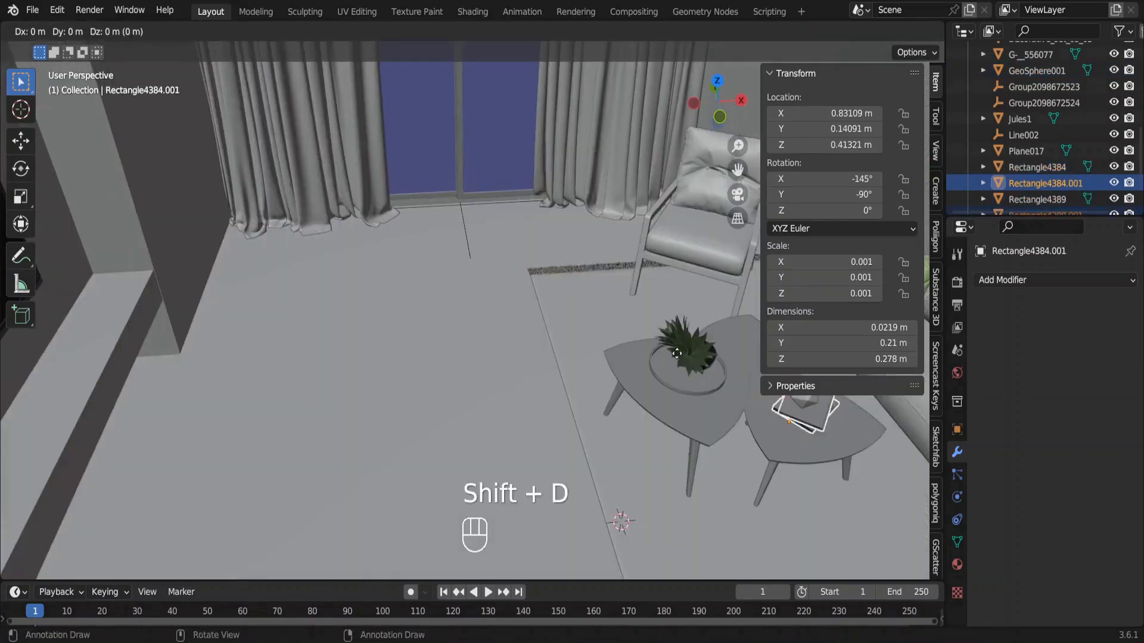
key("x")
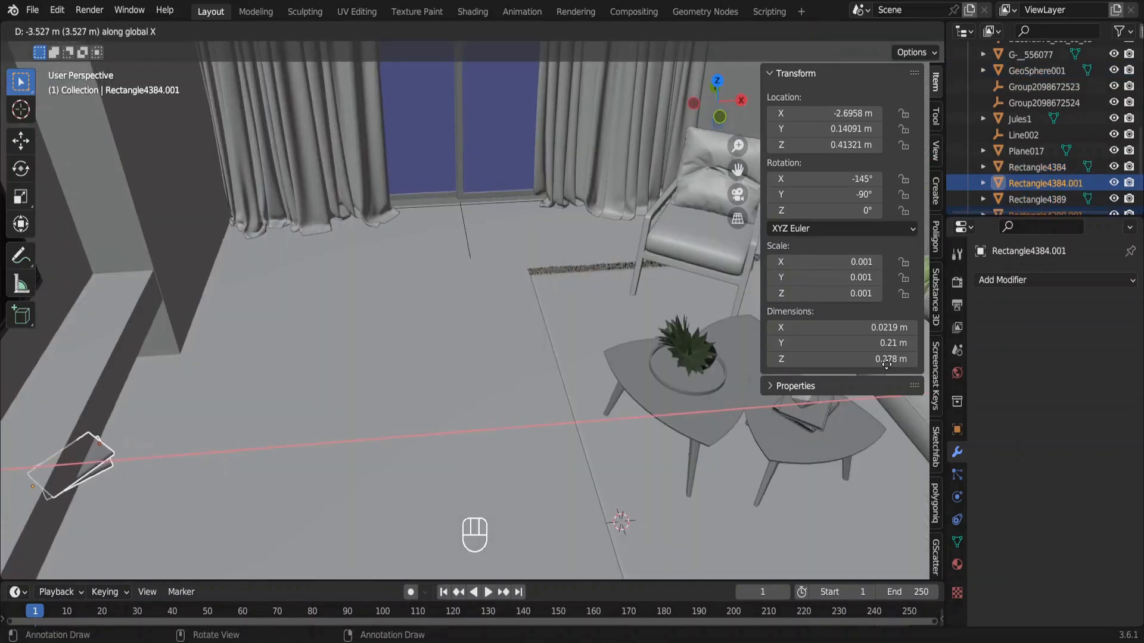
key("g")
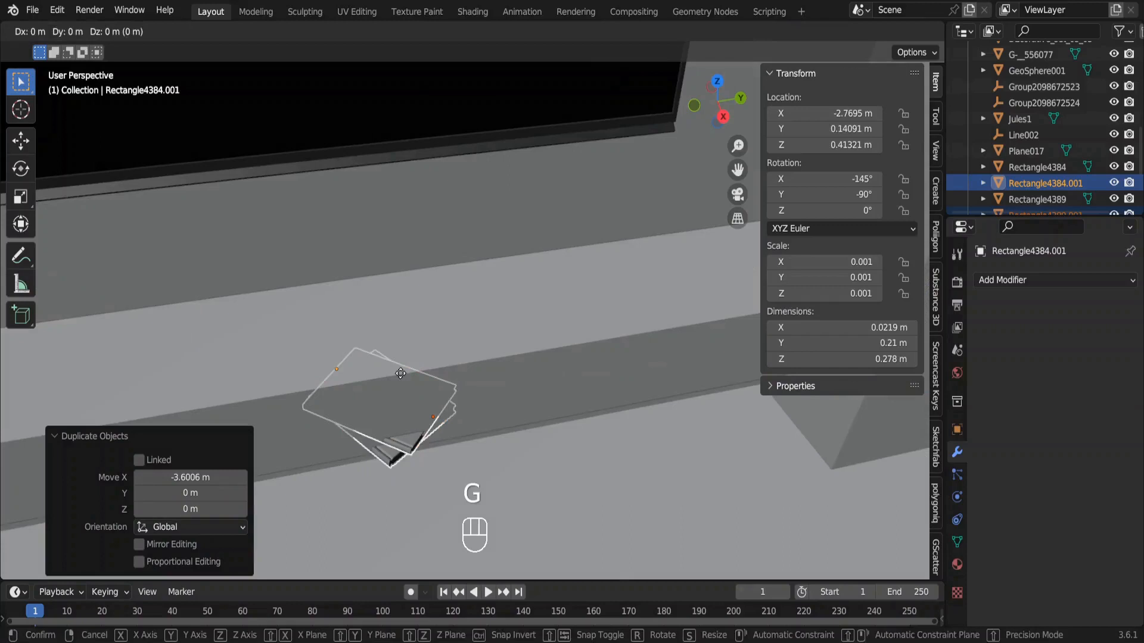
key("z")
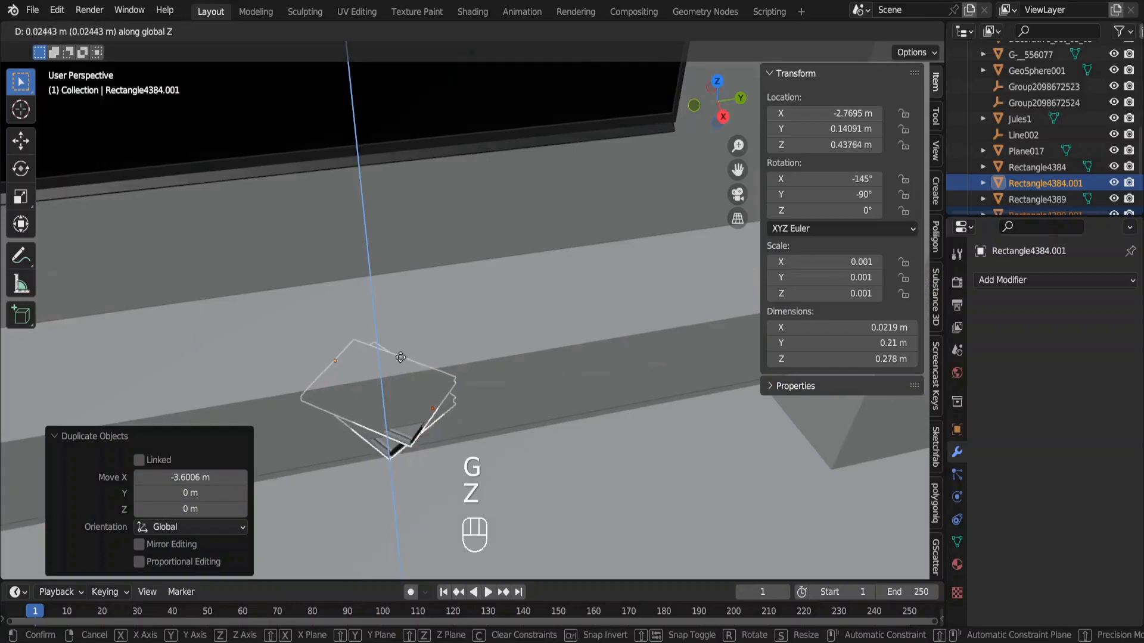
left_click(402, 306)
Slide the duplicated books horizontally along the TV shelf toward its far end, about 0.93 m in Y.
key("g")
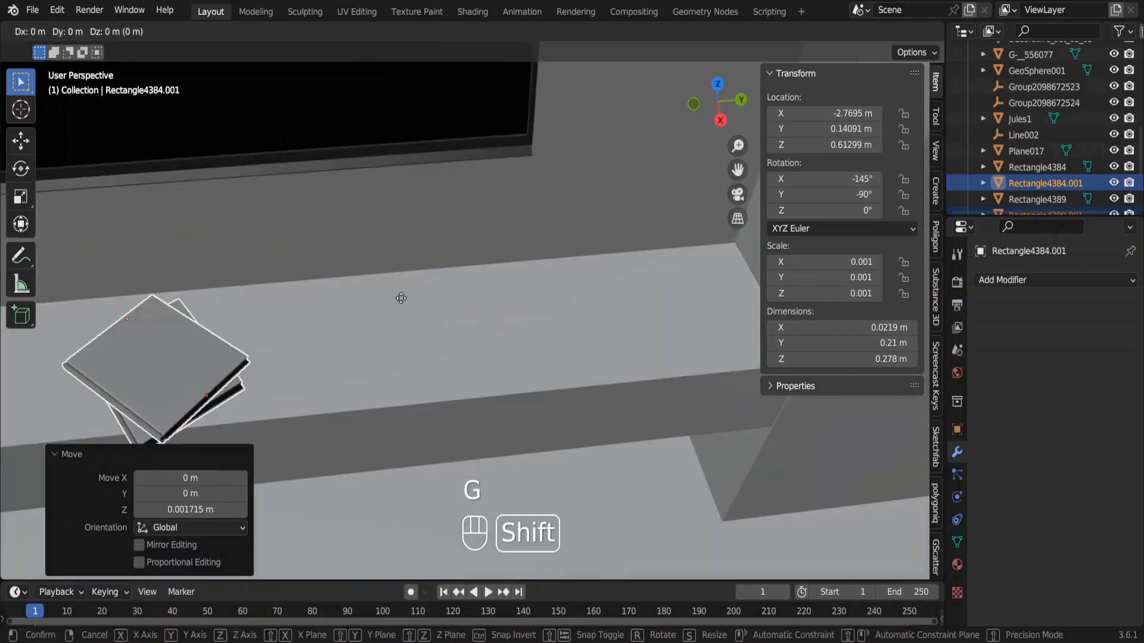
key("shift+z")
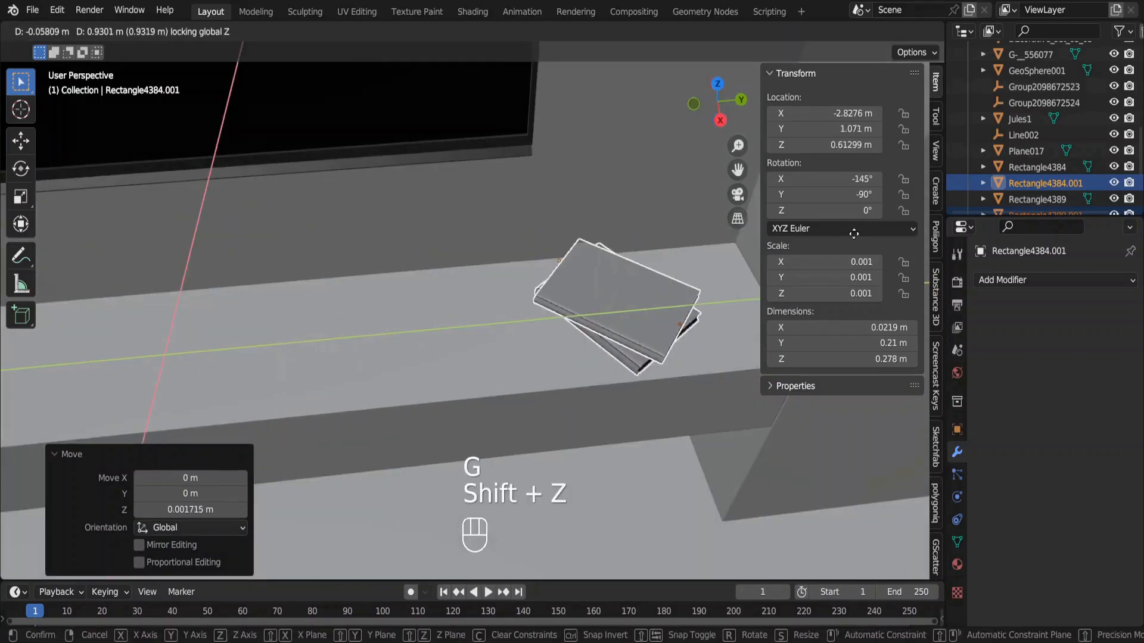
left_click(681, 296)
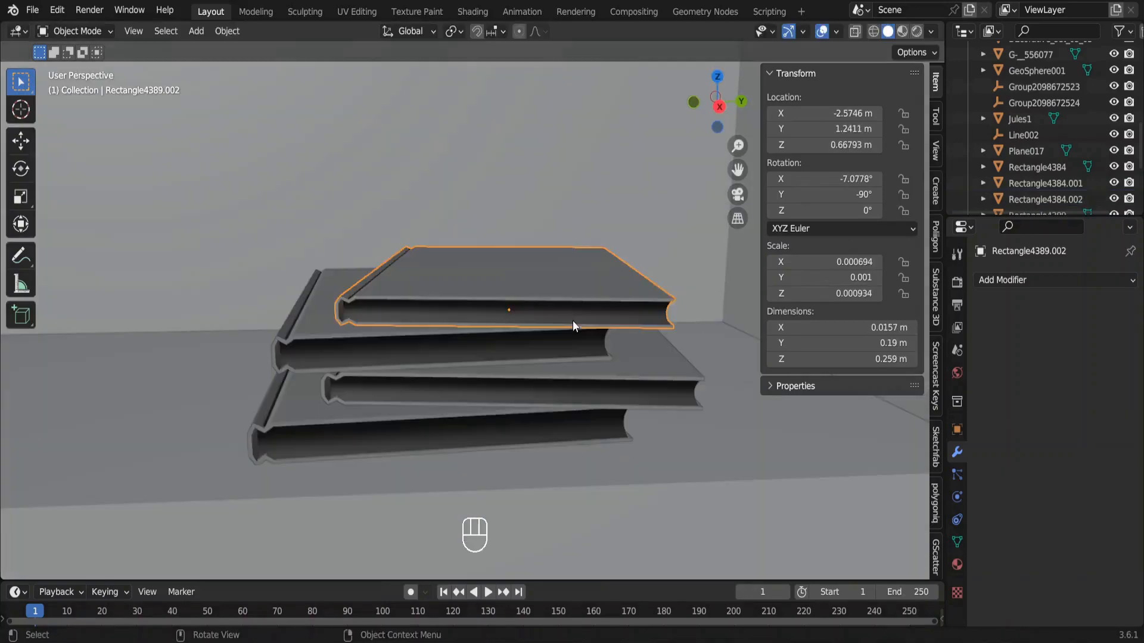
Scale the stack's topmost book to about 0.93, shift it horizontally and rotate it slightly about the Z axis.
key("s")
left_click(567, 318)
key("g")
key("shift+z")
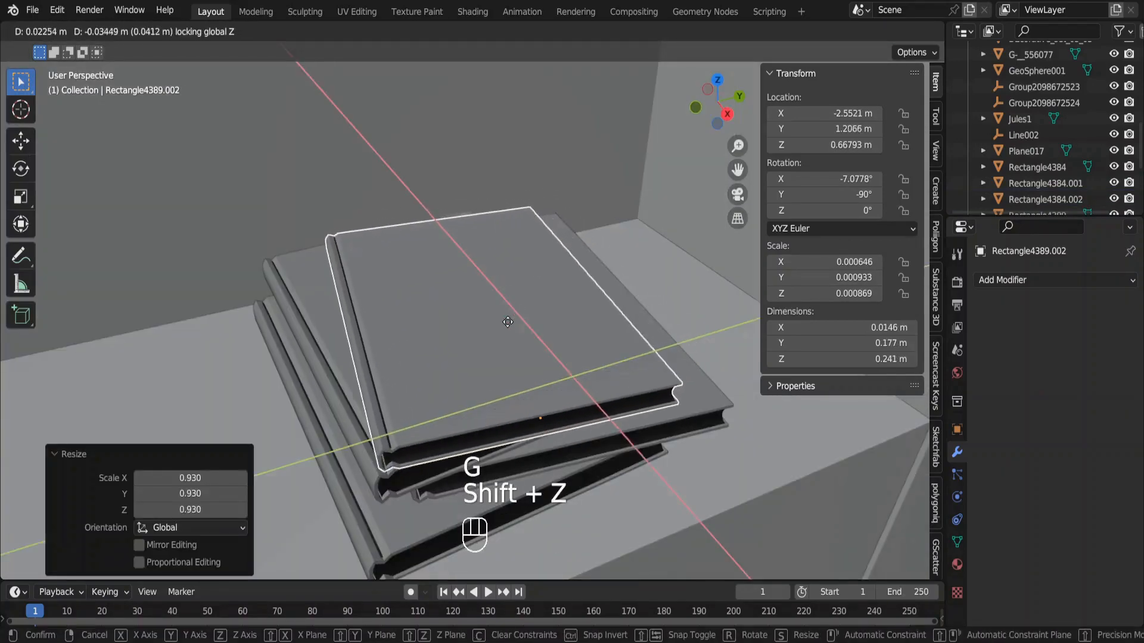
left_click(518, 256)
key("r")
key("z")
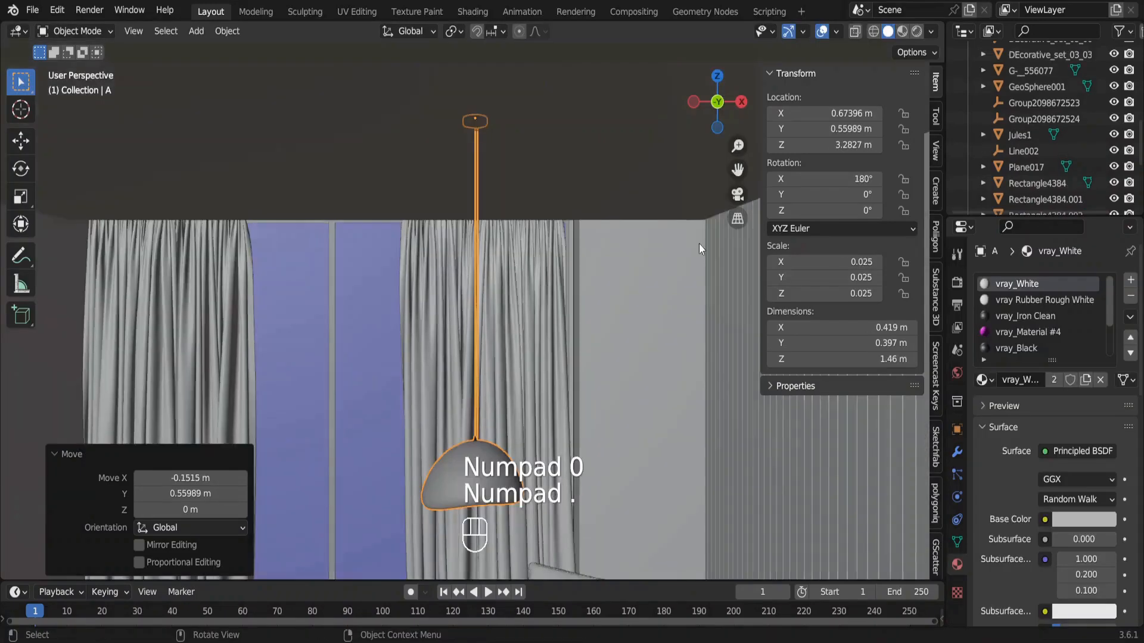
key("shift")
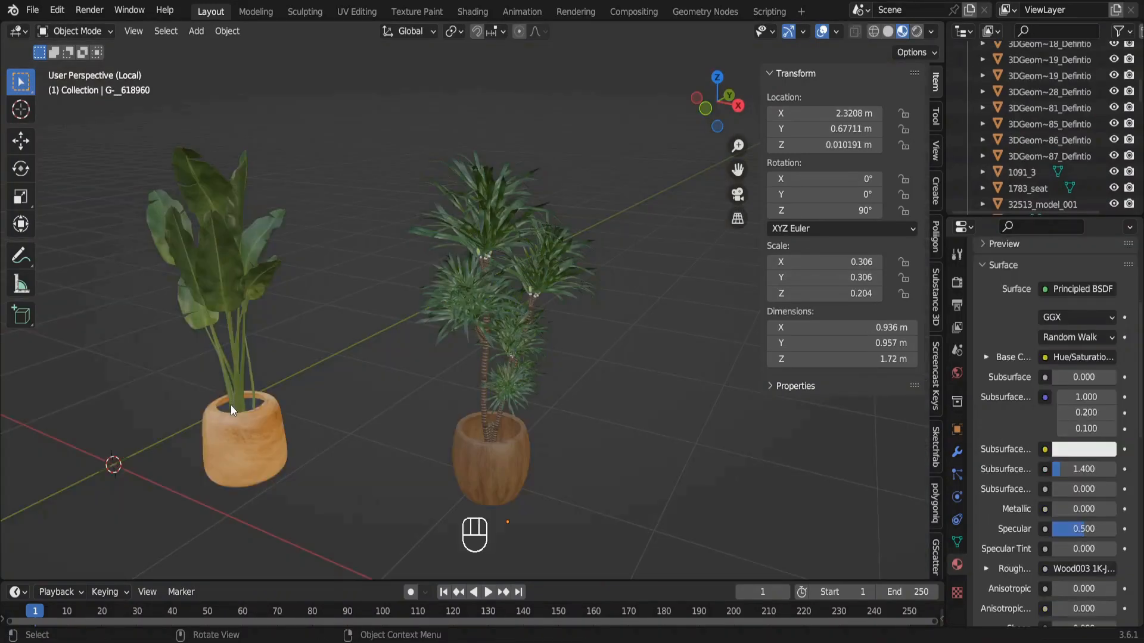
Duplicate the soil disc from the broad-leaf plant's pot and place the copy at the same height in the dracaena's pot.
left_click(227, 406)
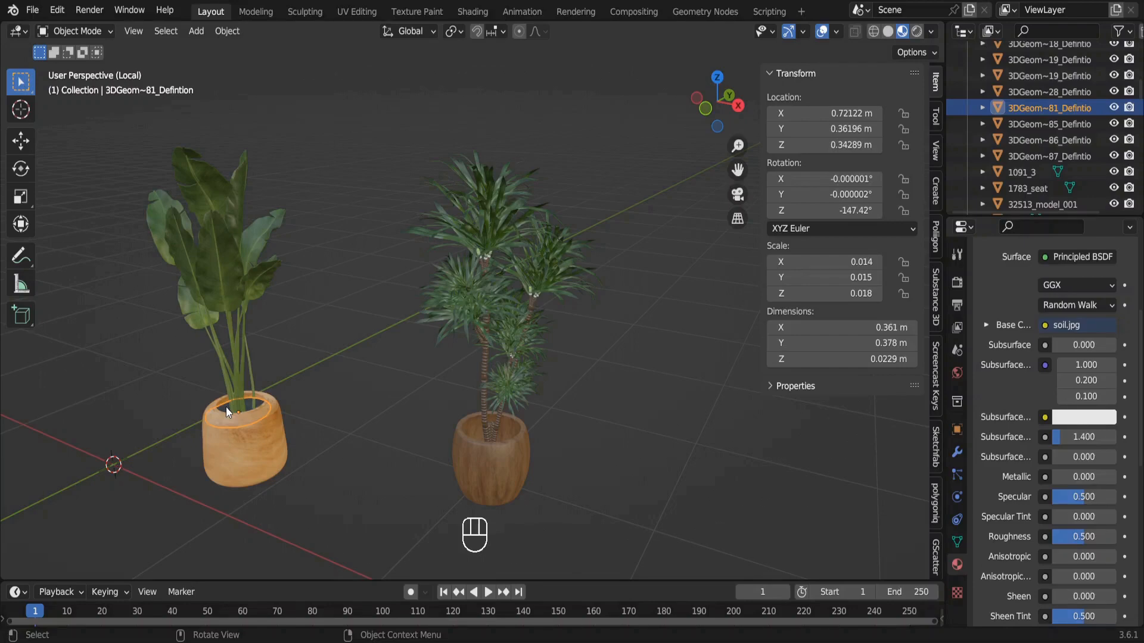
key("shift+d")
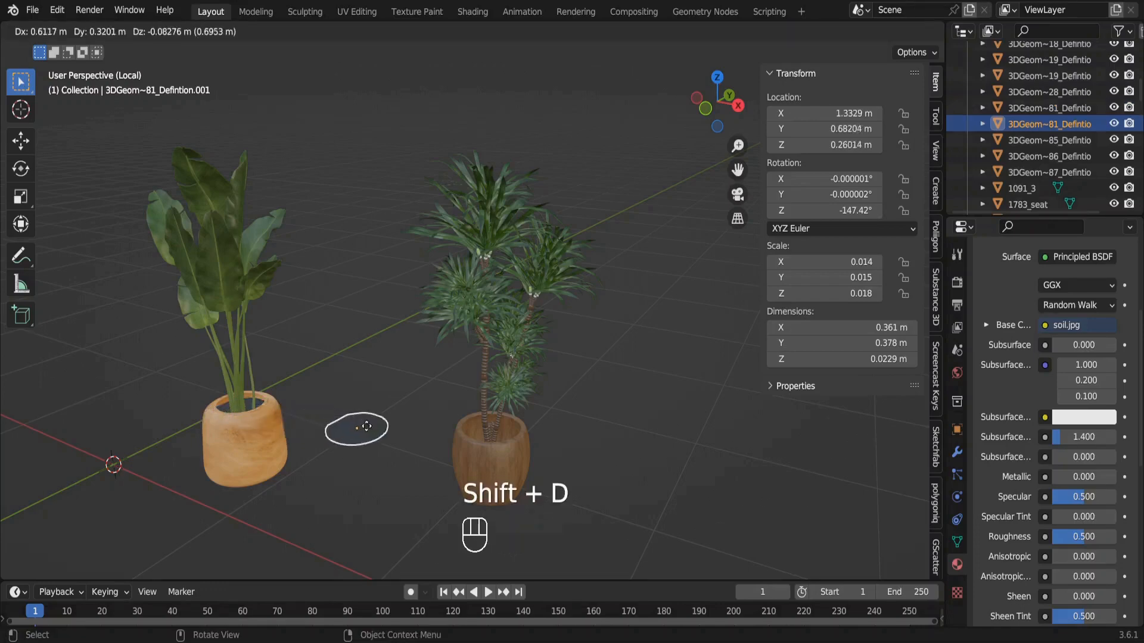
key("shift+z")
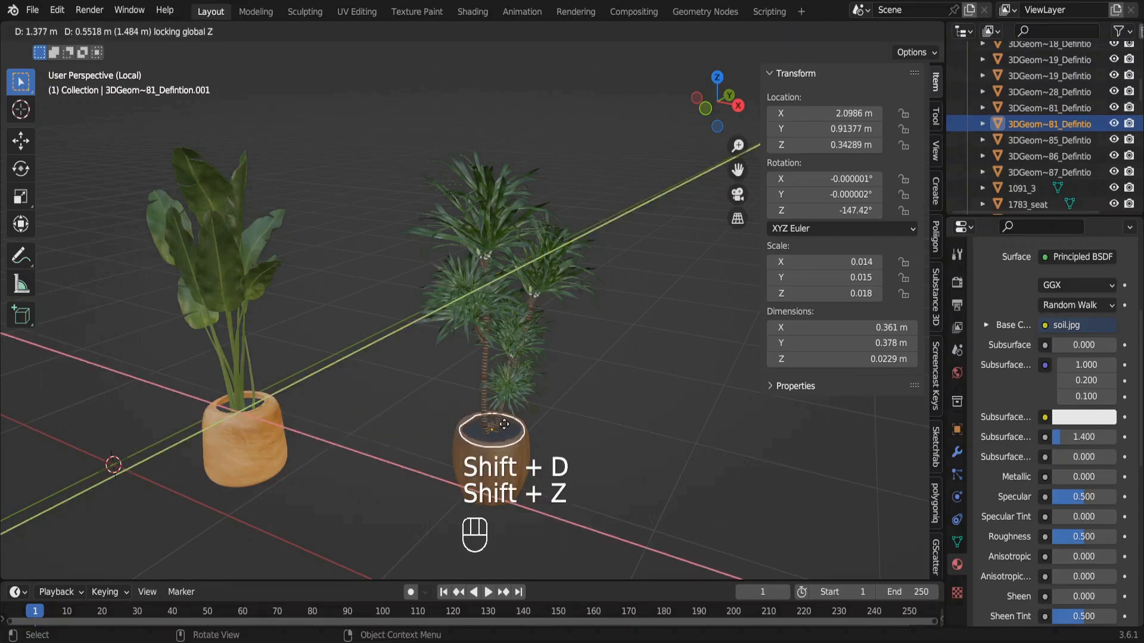
left_click(504, 424)
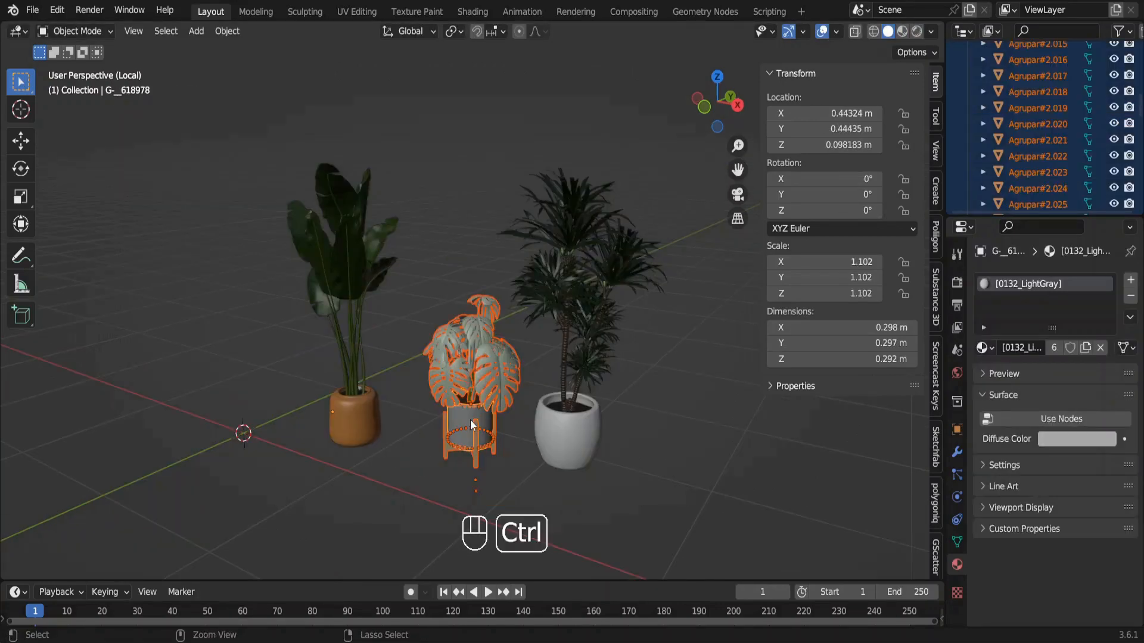
Join the monstera plant's parts and move it horizontally with the broad-leaf plant into the room corner beside the curtains.
key("ctrl+j")
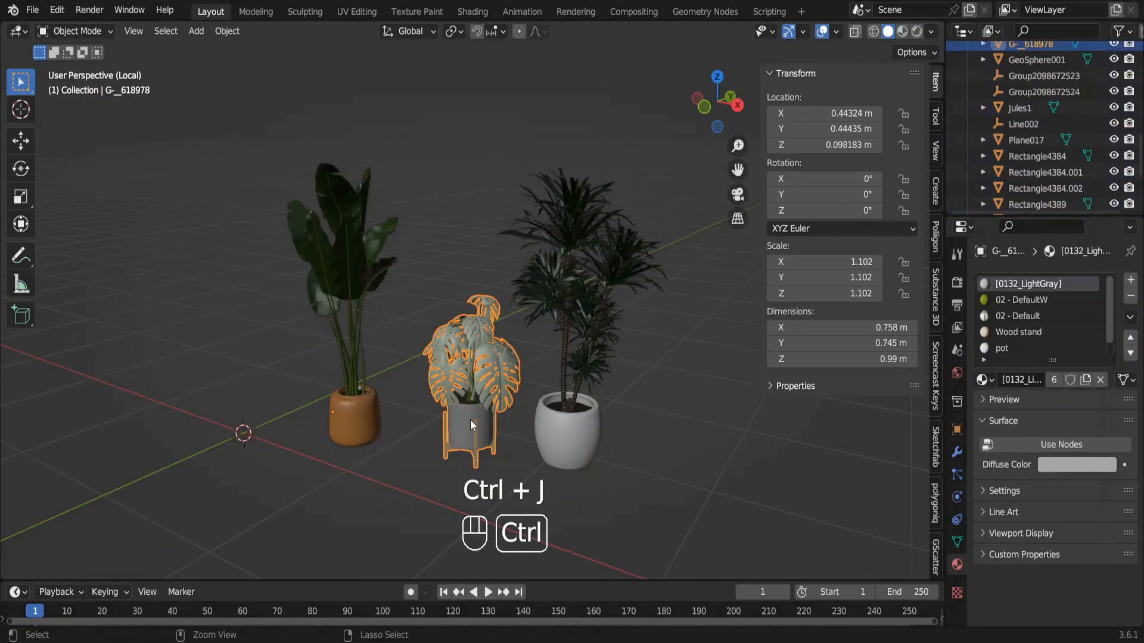
key("KP_Divide")
key("g")
key("shift+z")
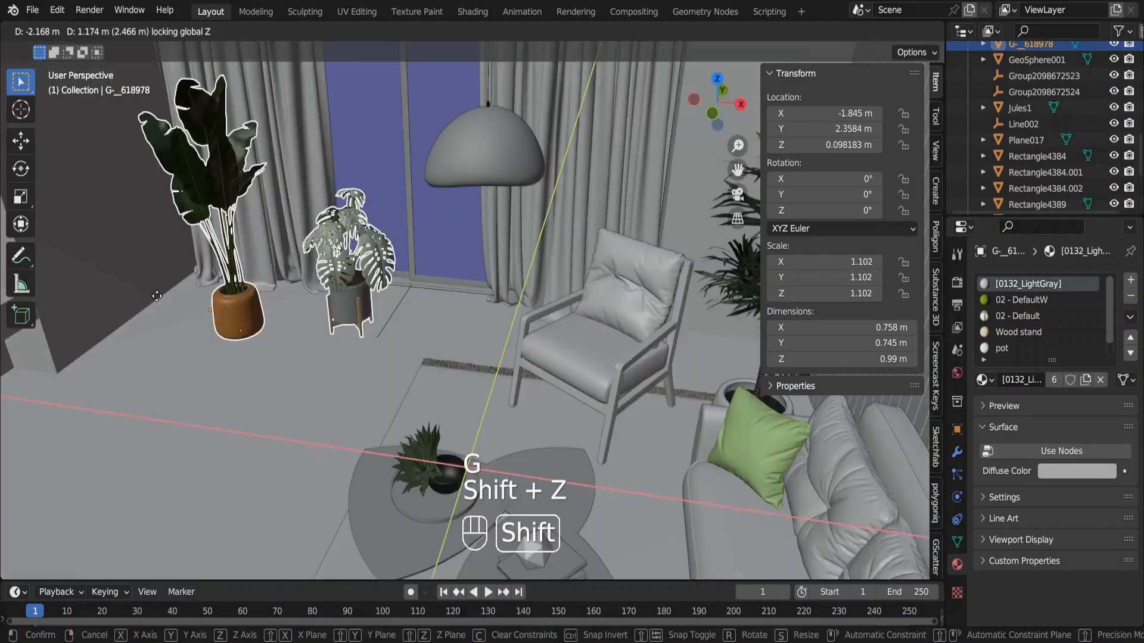
Move the monstera plant horizontally in front of the broad-leaf plant, about -0.88 m in X and -0.77 m in Y.
key("g")
key("shift+z")
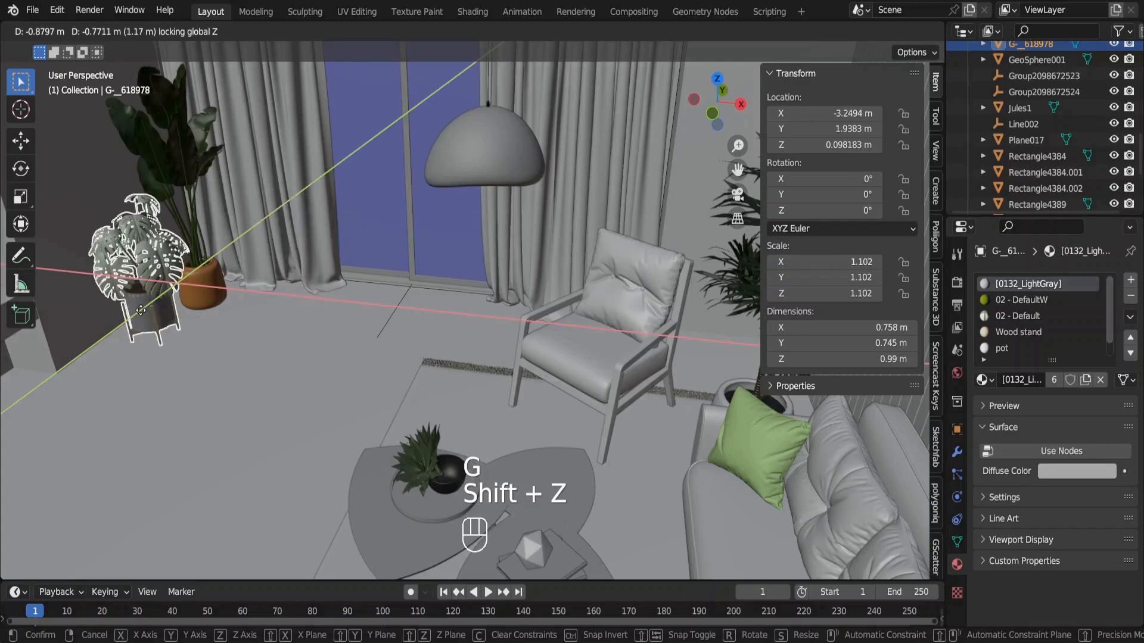
left_click(141, 310)
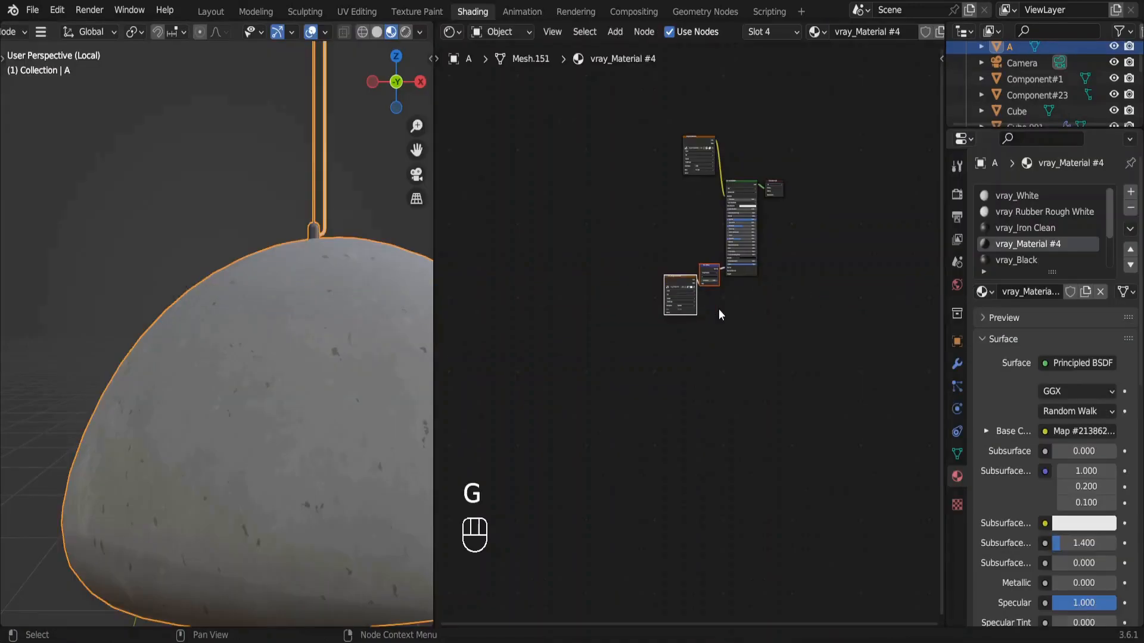
Load an image file into the texture node that feeds the Normal Map of the pendant lamp's vray_Material #4.
key("KP_Decimal")
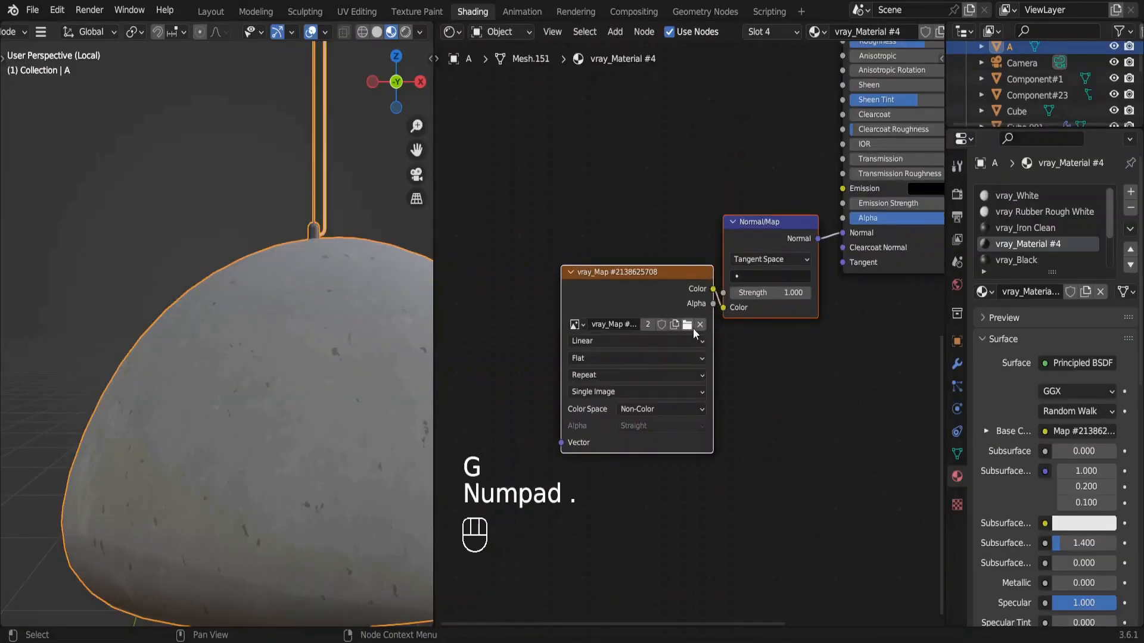
left_click(688, 324)
double_click(78, 423)
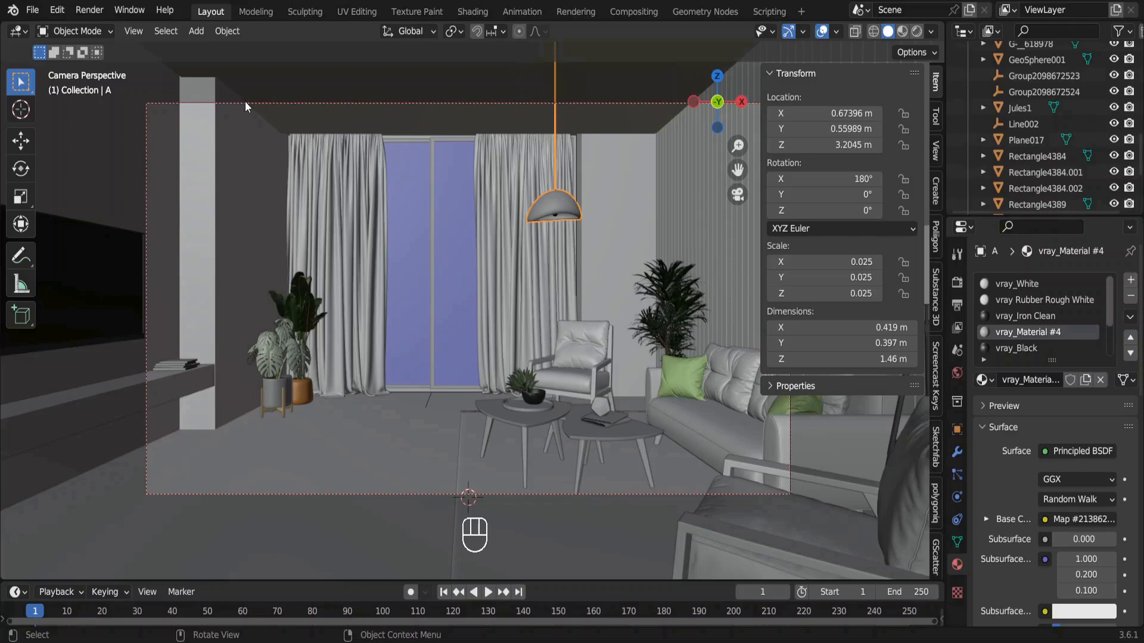
Set the camera's clip start to 2.3 m and move the camera back to Y -5.2402 m.
left_click(245, 102)
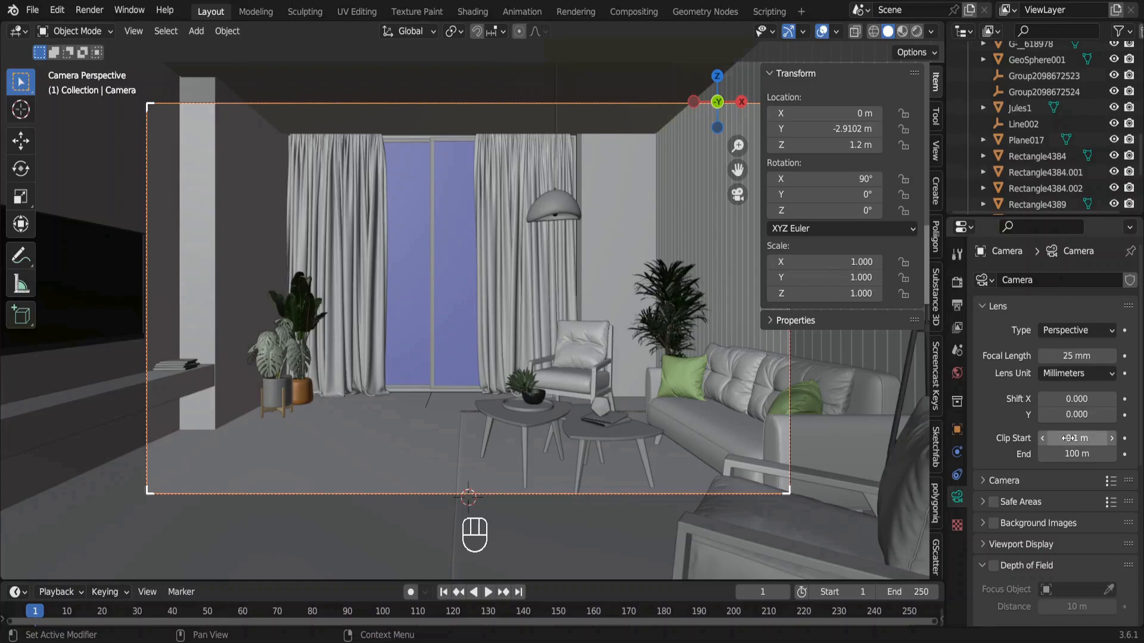
left_click_drag(1070, 438, 1070, 443)
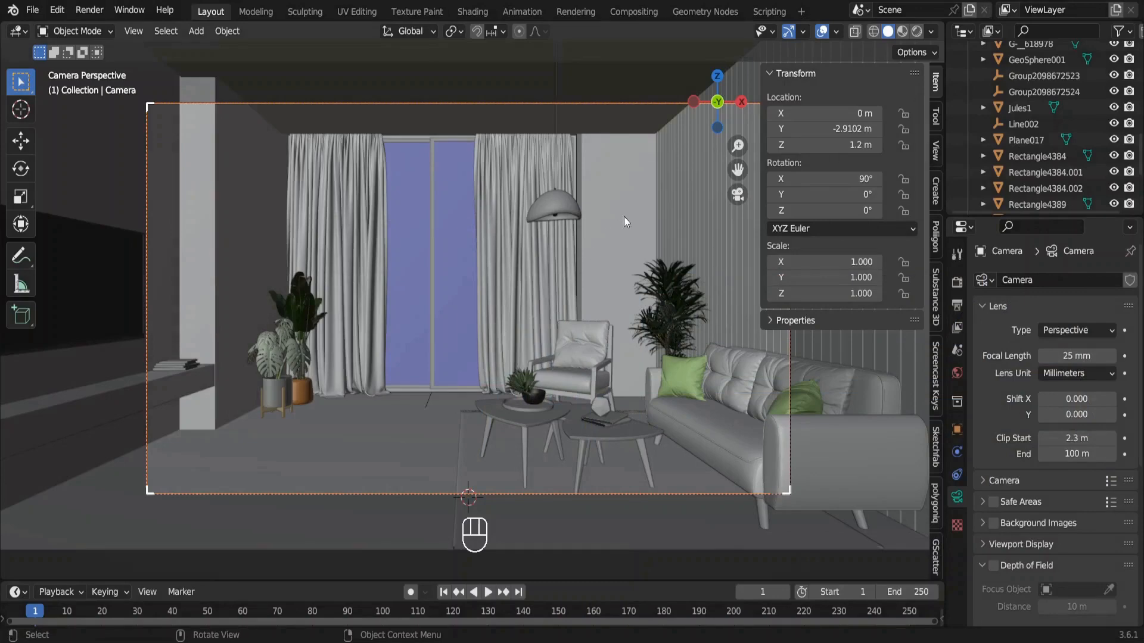
left_click_drag(806, 132, 661, 132)
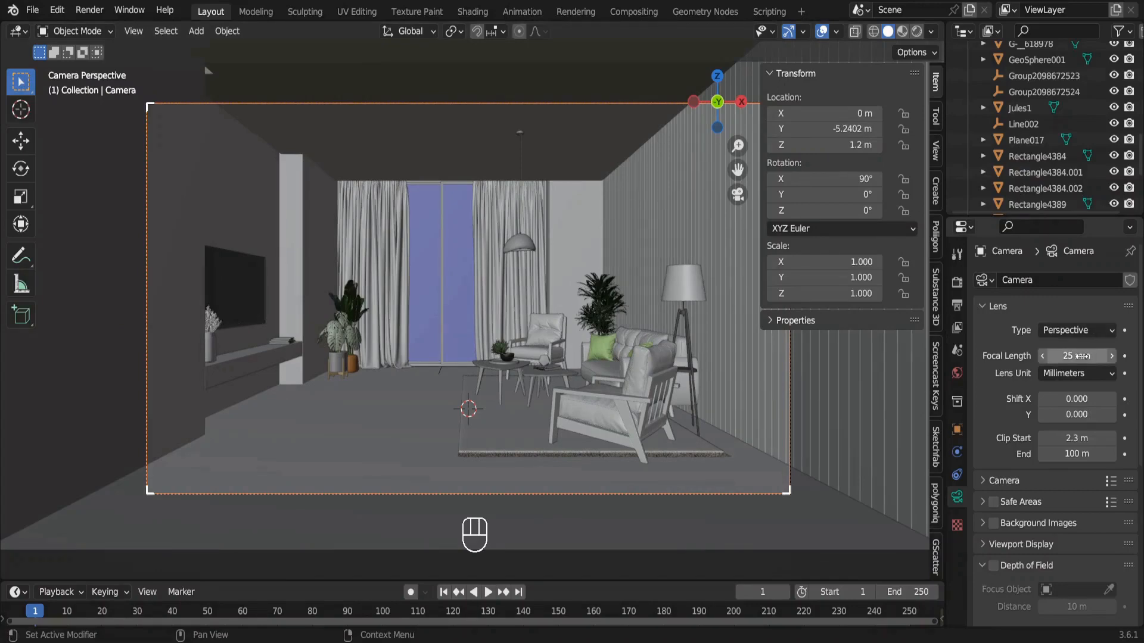
Set the camera's focal length to 40 mm and its clip start to 3.6 m.
left_click(1082, 356)
type("40")
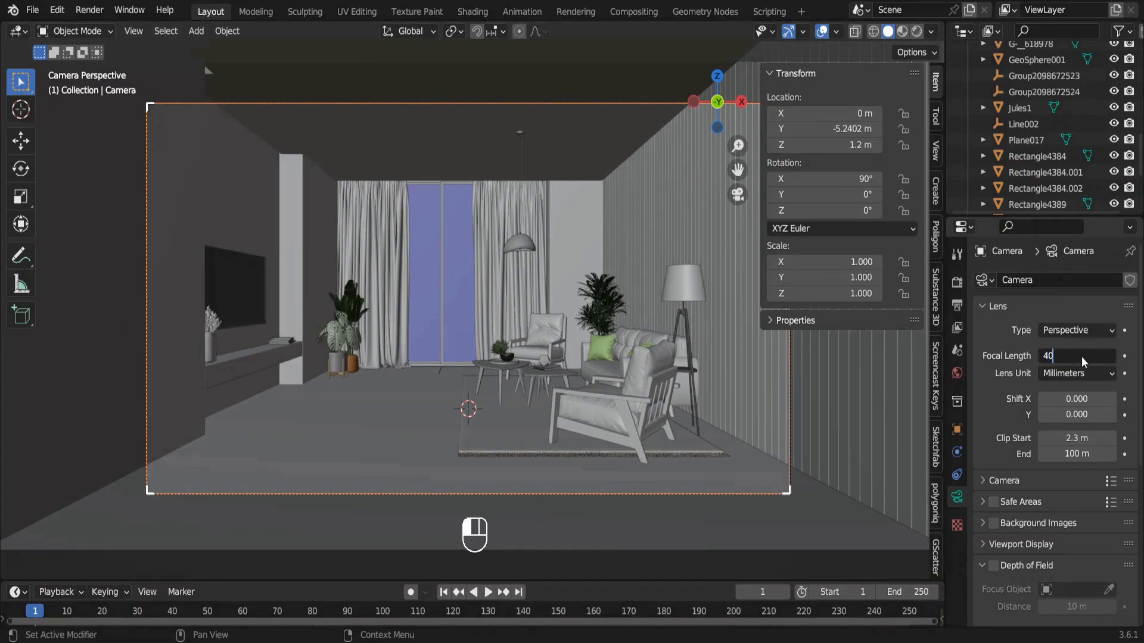
key("Return")
left_click_drag(1072, 438, 1119, 438)
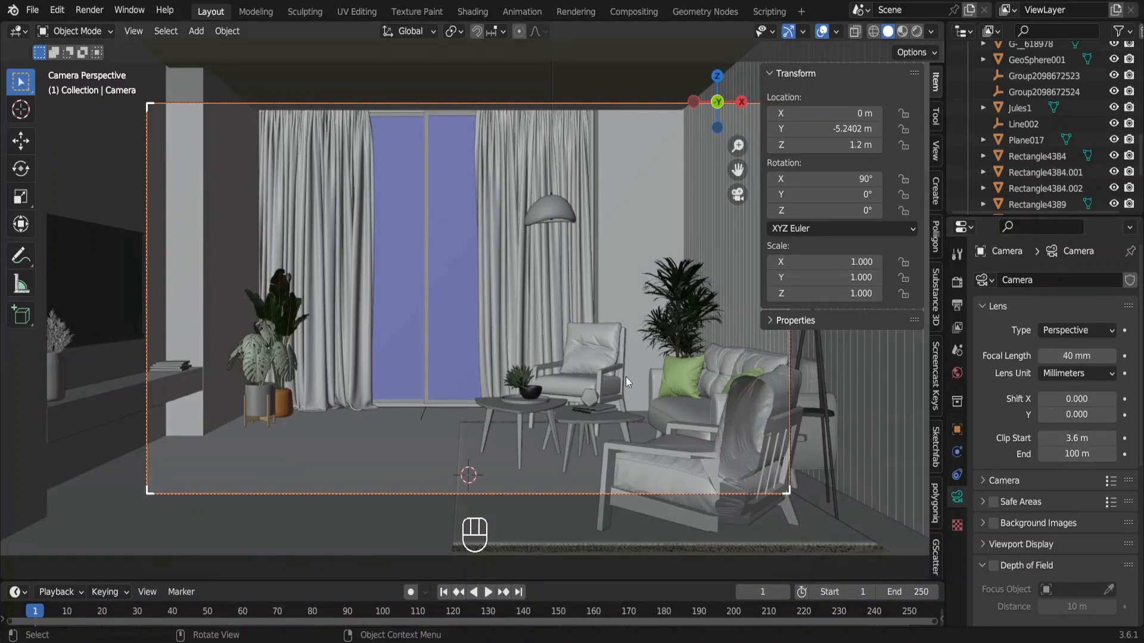
Place the camera at Y -8.4602 m with a 50 mm focal length and 5.5 m clip start, and preview the room rendered.
left_click_drag(849, 129, 848, 129)
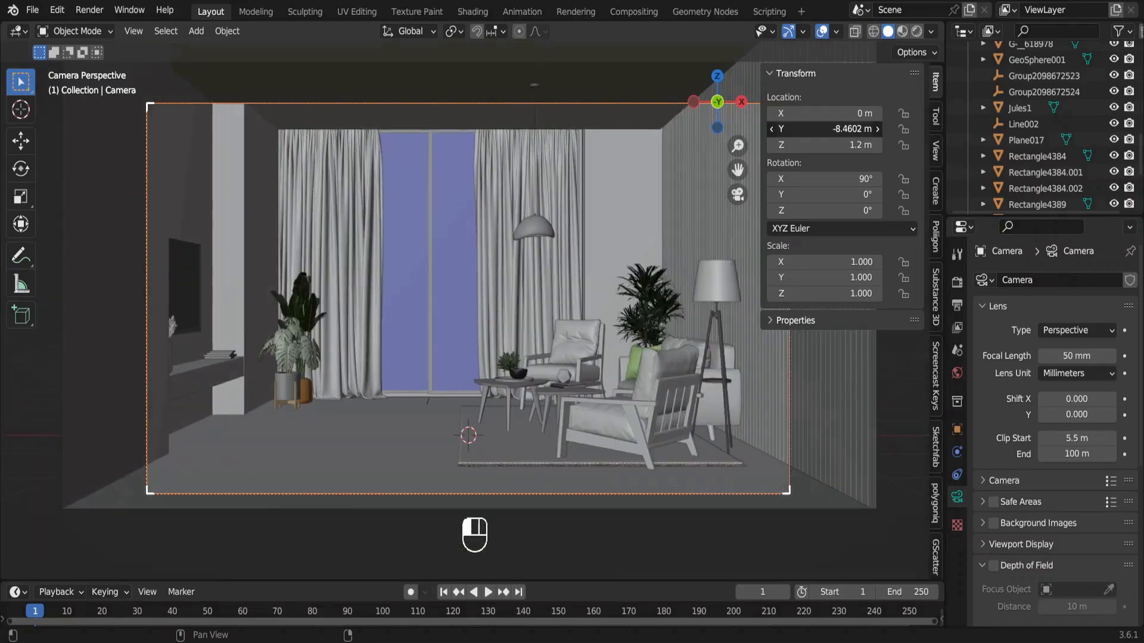
left_click_drag(848, 128, 848, 129)
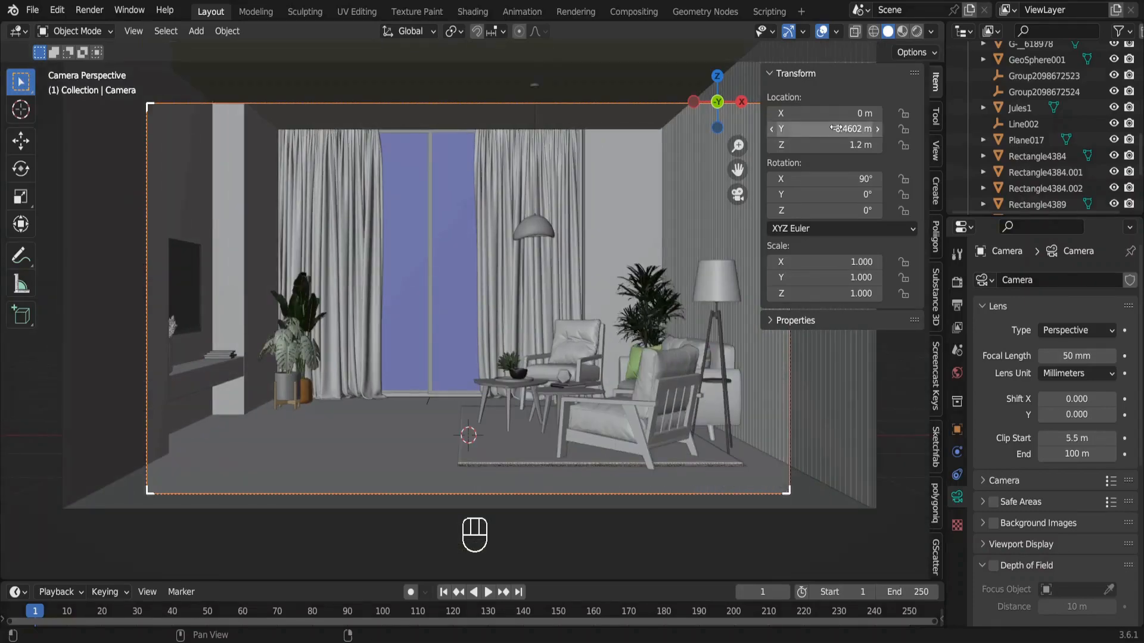
left_click(917, 33)
key("n")
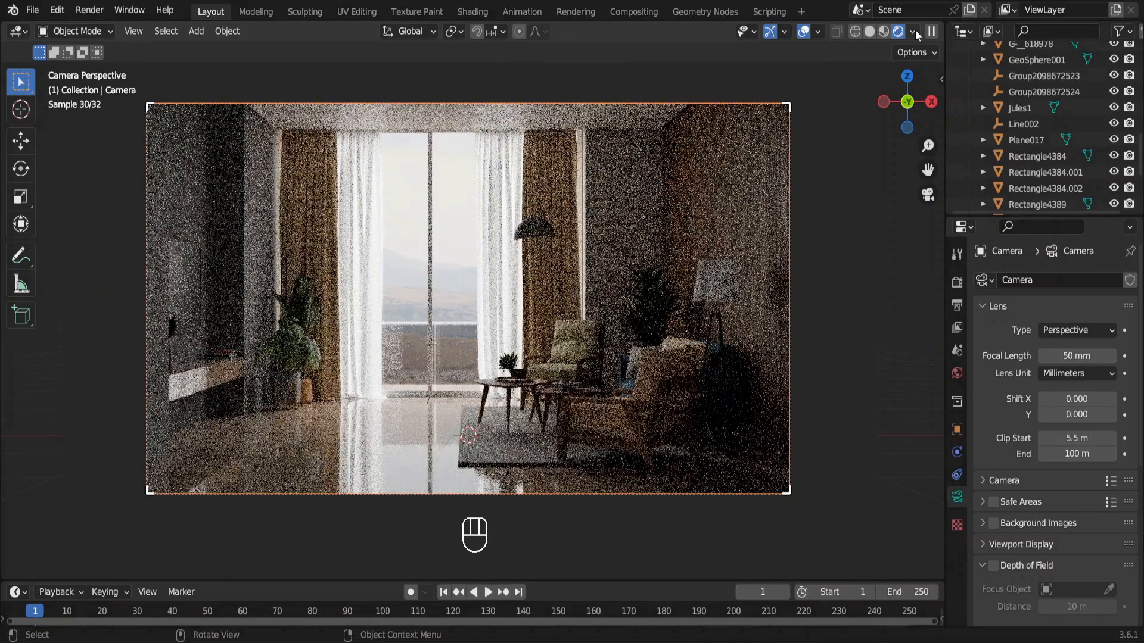
Set the scene's color management Look to High Contrast.
left_click(955, 285)
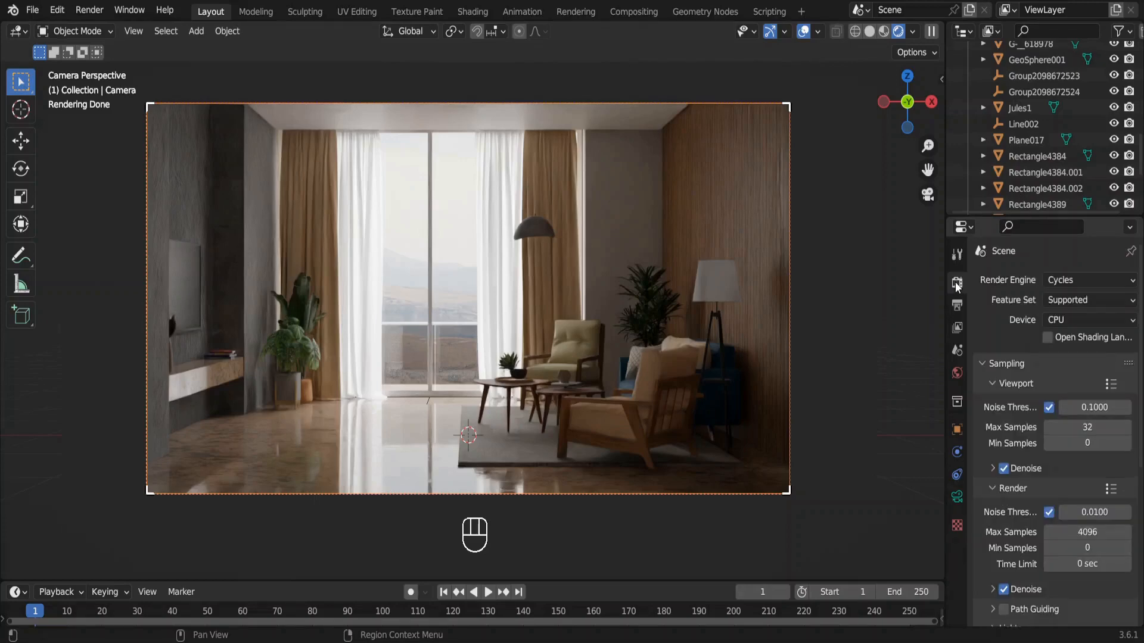
scroll(1017, 476, "down", 10)
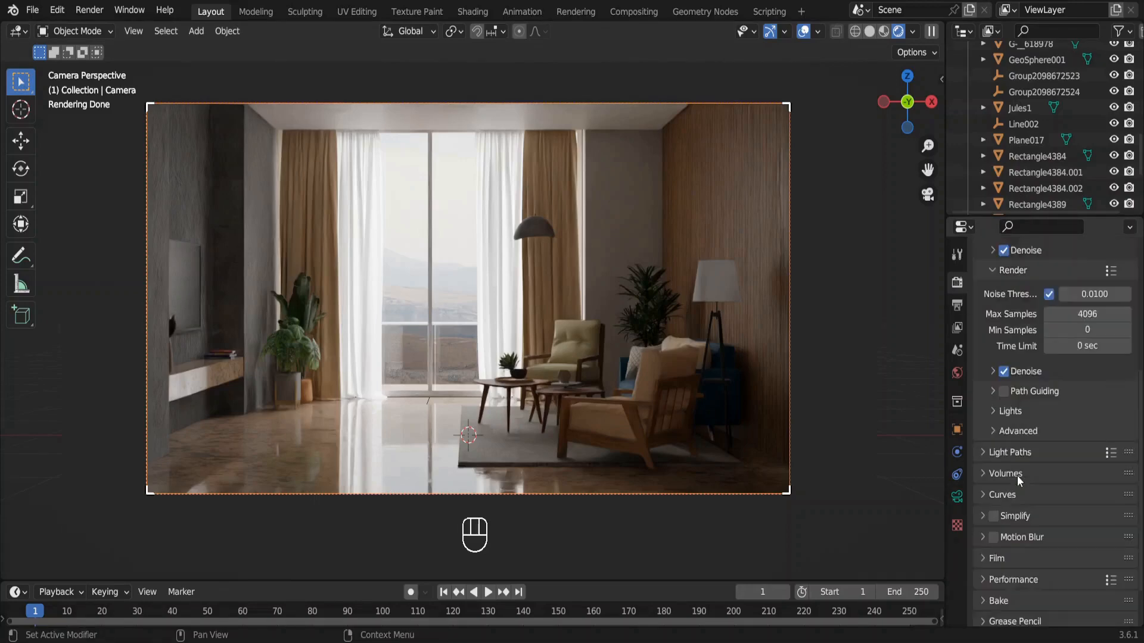
left_click(985, 616)
scroll(1009, 592, "down", 5)
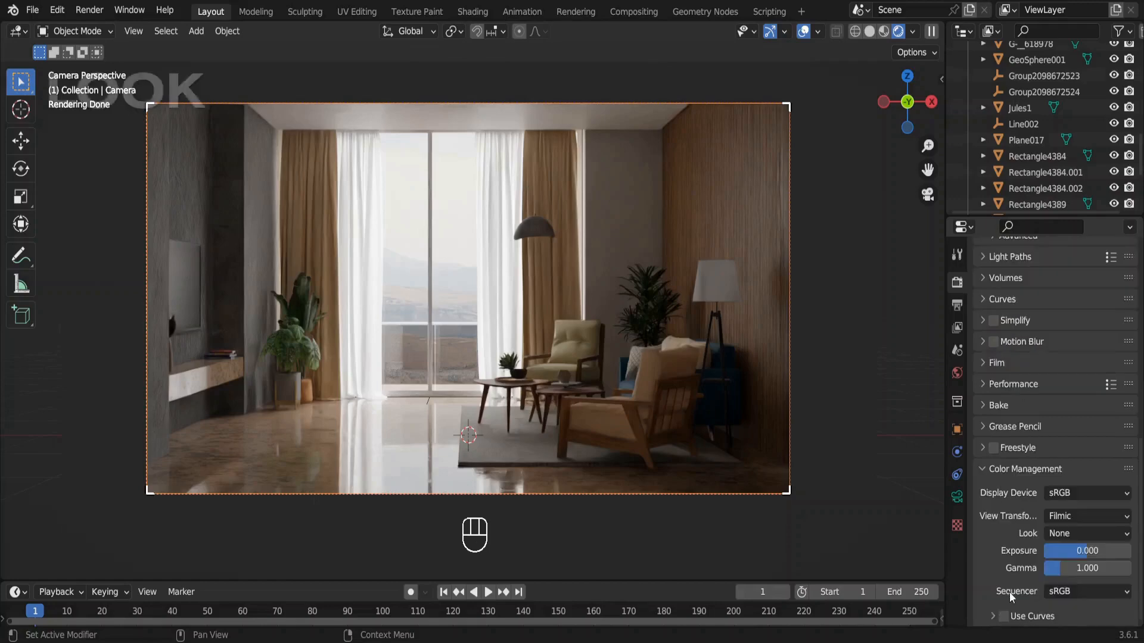
left_click(1079, 532)
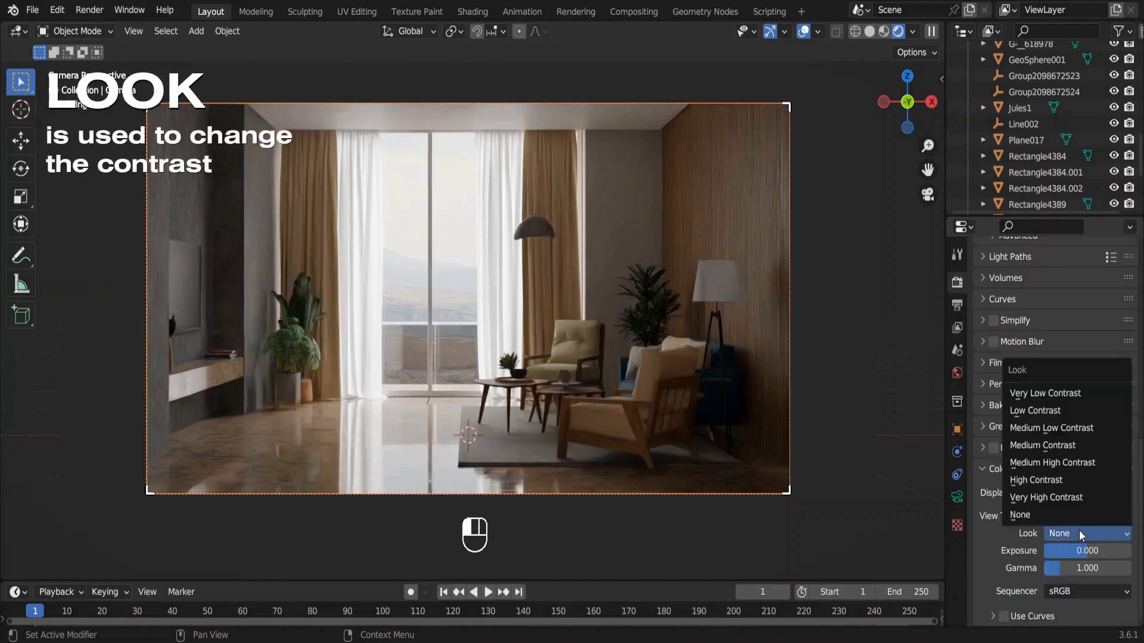
left_click(1052, 479)
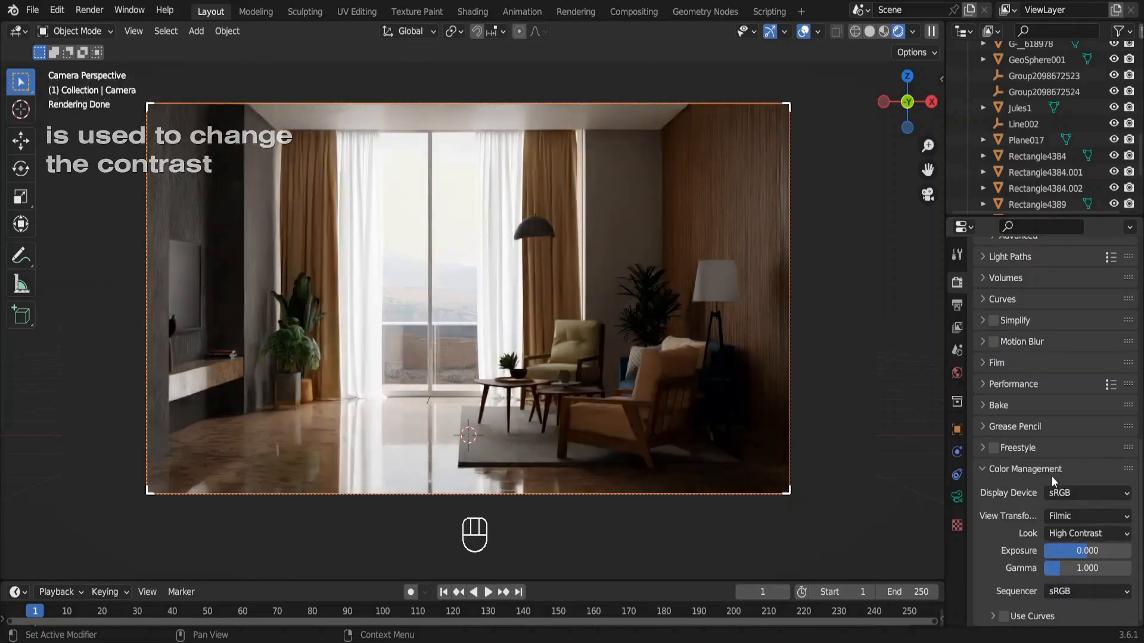
Switch the view transform to False Color and raise the exposure to about 0.537 to check the room's light distribution.
left_click(1063, 516)
left_click(1066, 604)
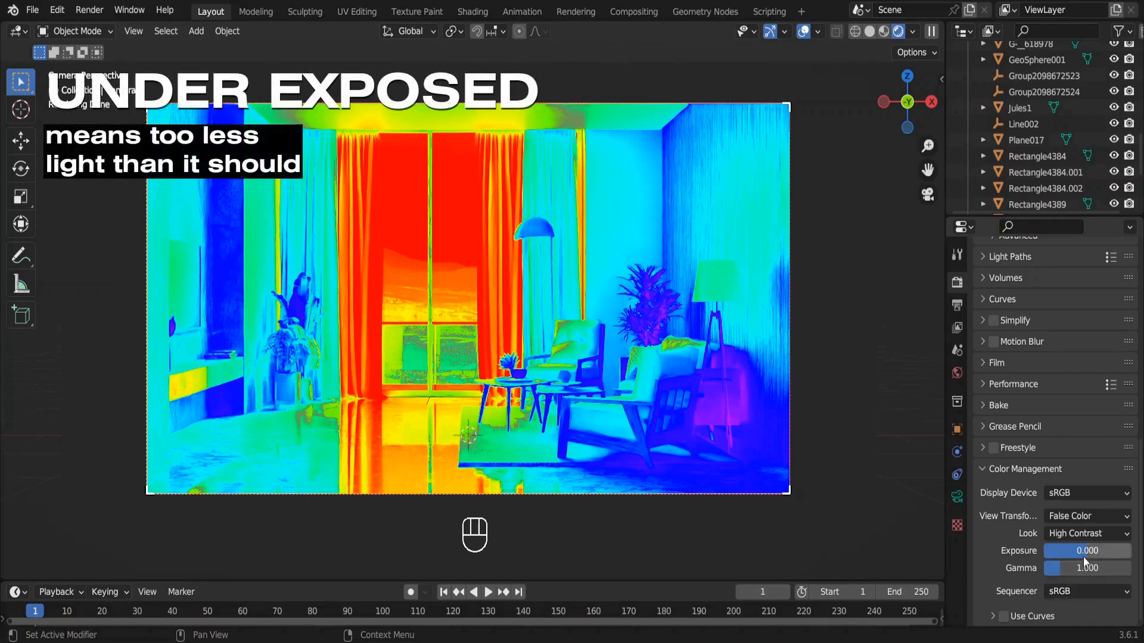
left_click_drag(1083, 554, 1095, 554)
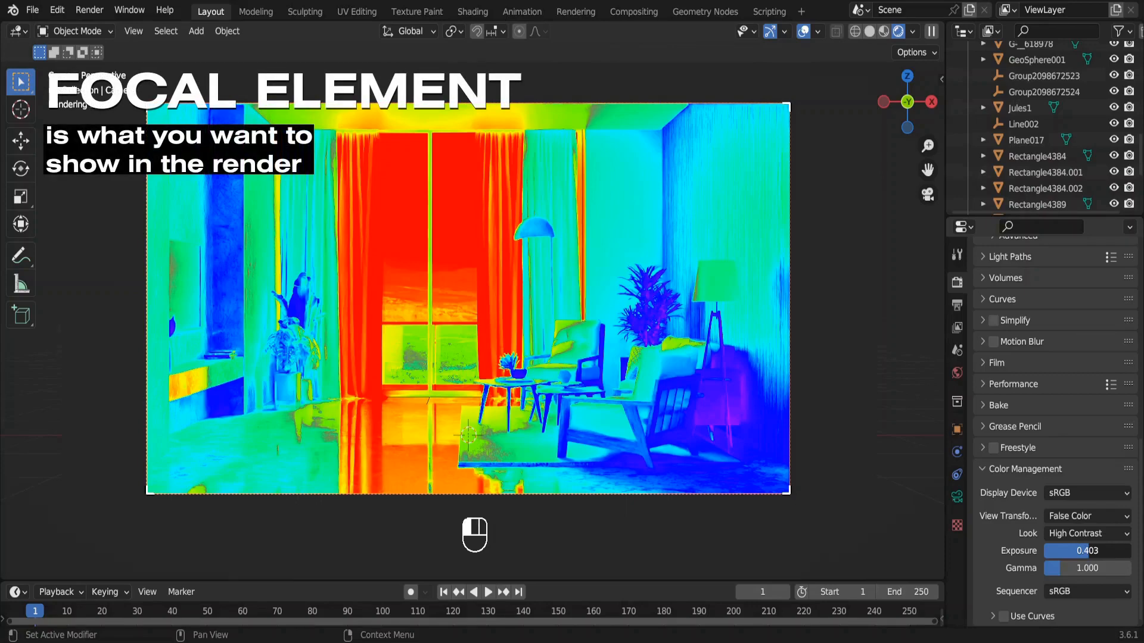
left_click_drag(1088, 551, 1089, 551)
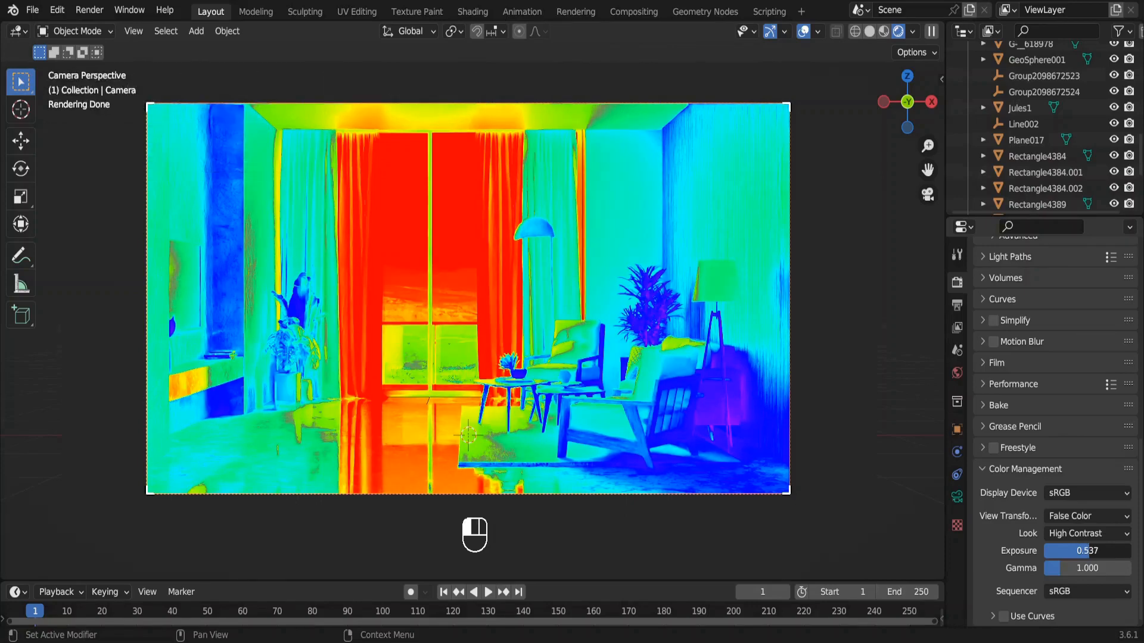
Return the view transform to Filmic and reset the exposure to 0.
left_click(1083, 516)
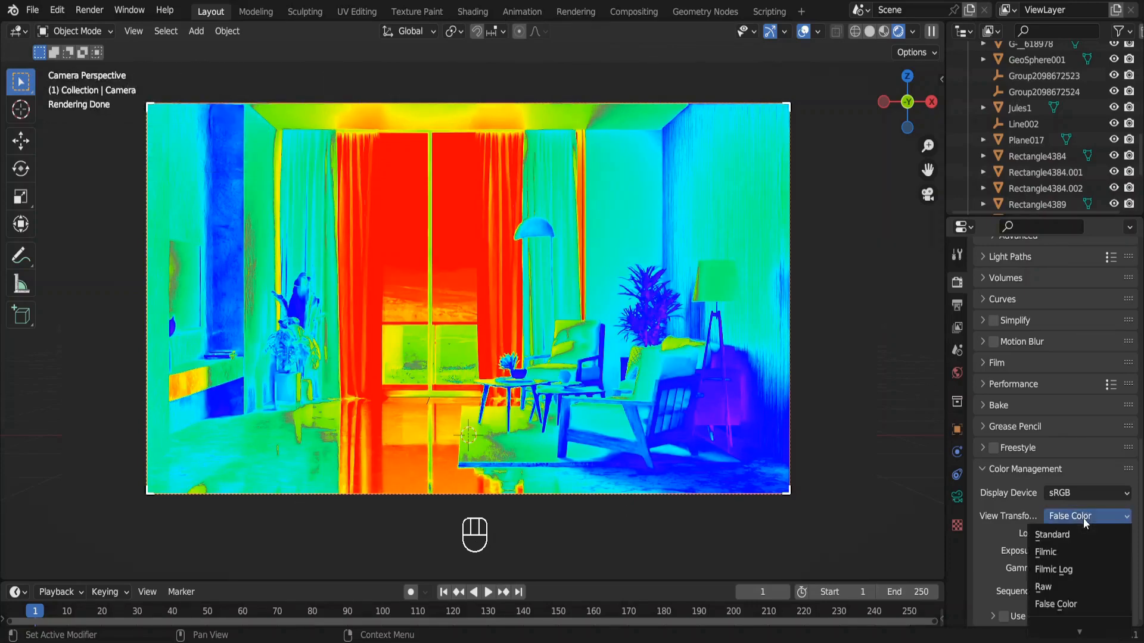
left_click(1072, 552)
left_click(1074, 551)
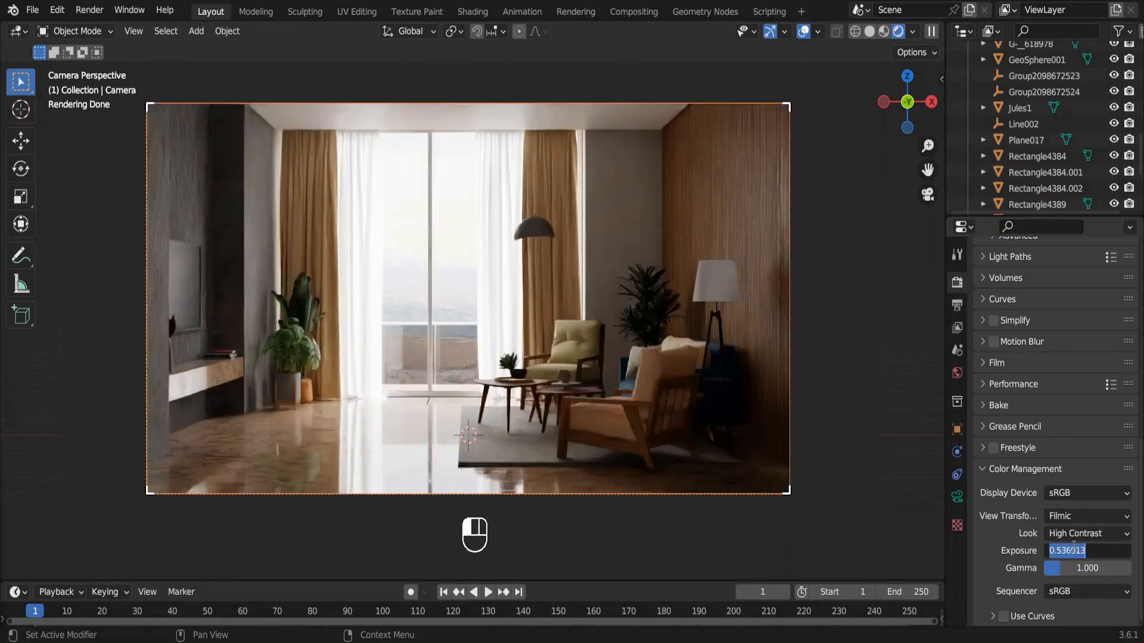
type("0")
key("Return")
Set the strength of the world's fouriesburg image background to 8.
scroll(1072, 549, "up", 15)
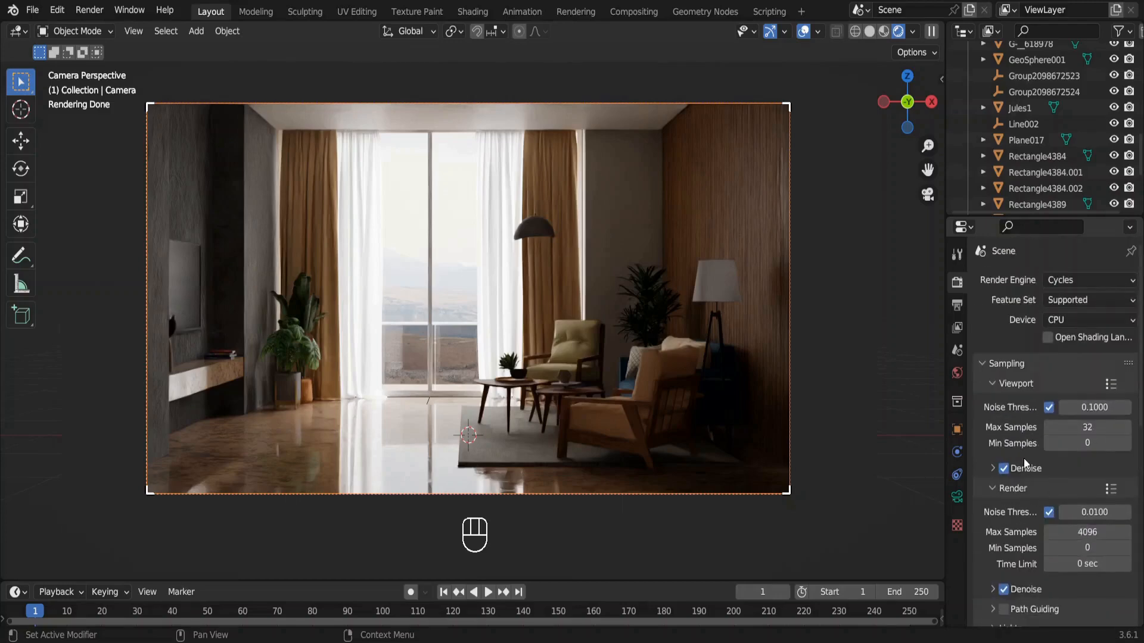
left_click(958, 373)
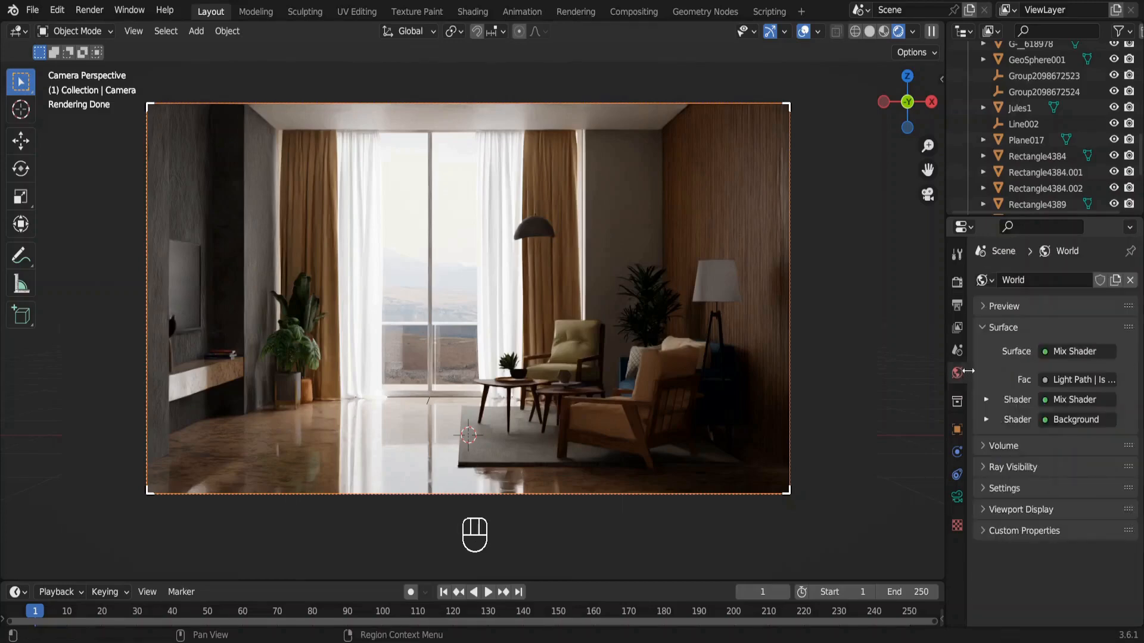
left_click(986, 399)
left_click(987, 433)
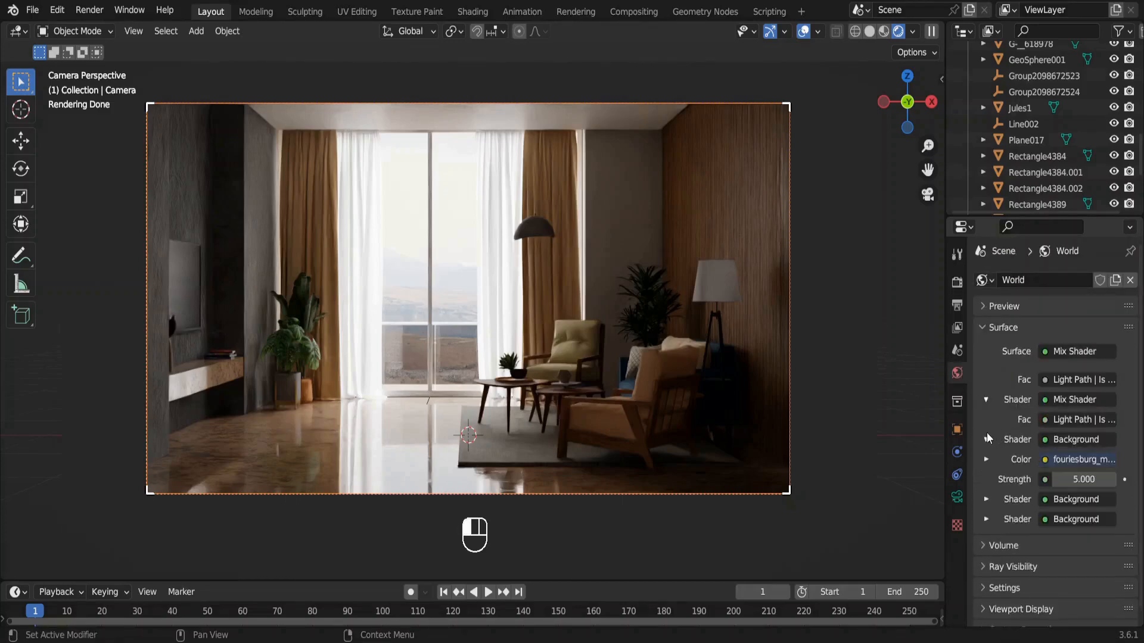
left_click(1090, 480)
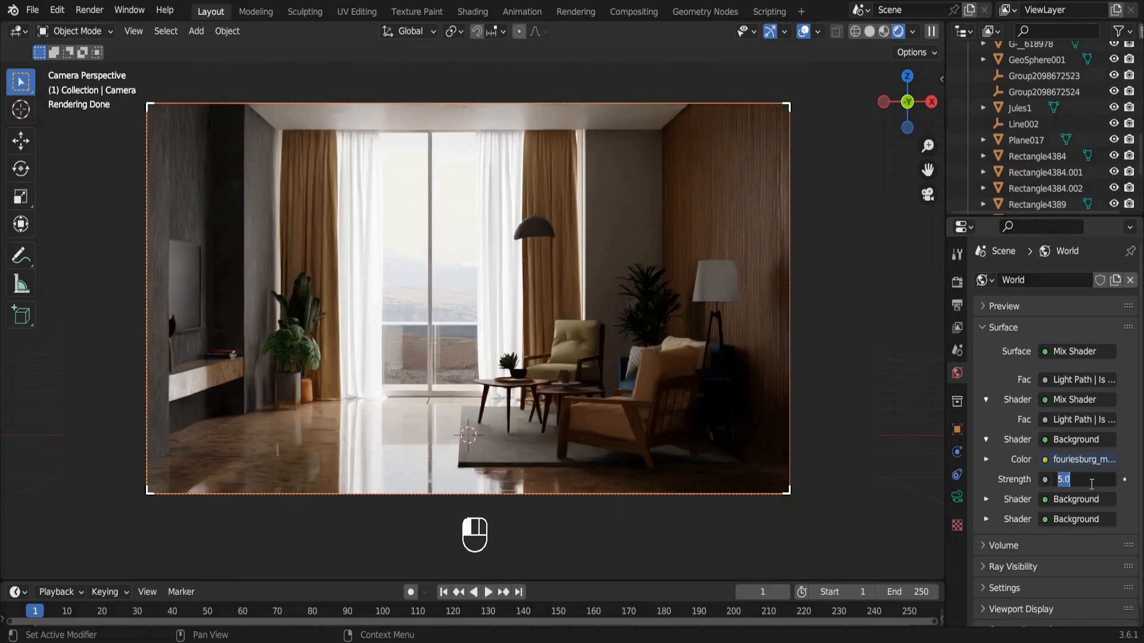
type("8")
key("Return")
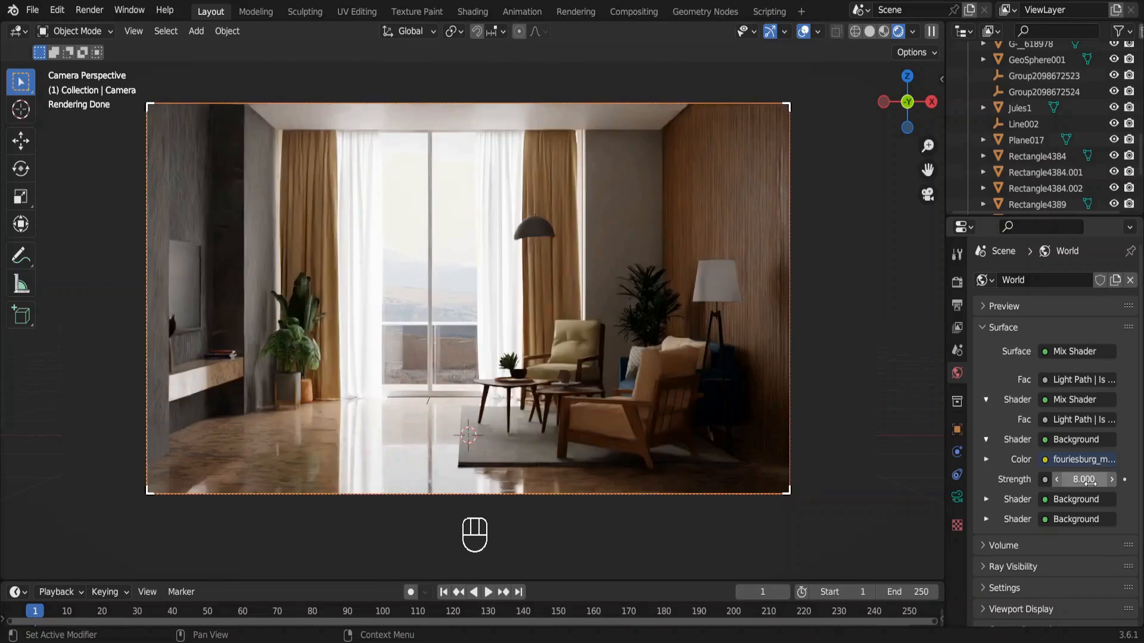
Return the viewport to solid shading and view the room from outside.
left_click(870, 31)
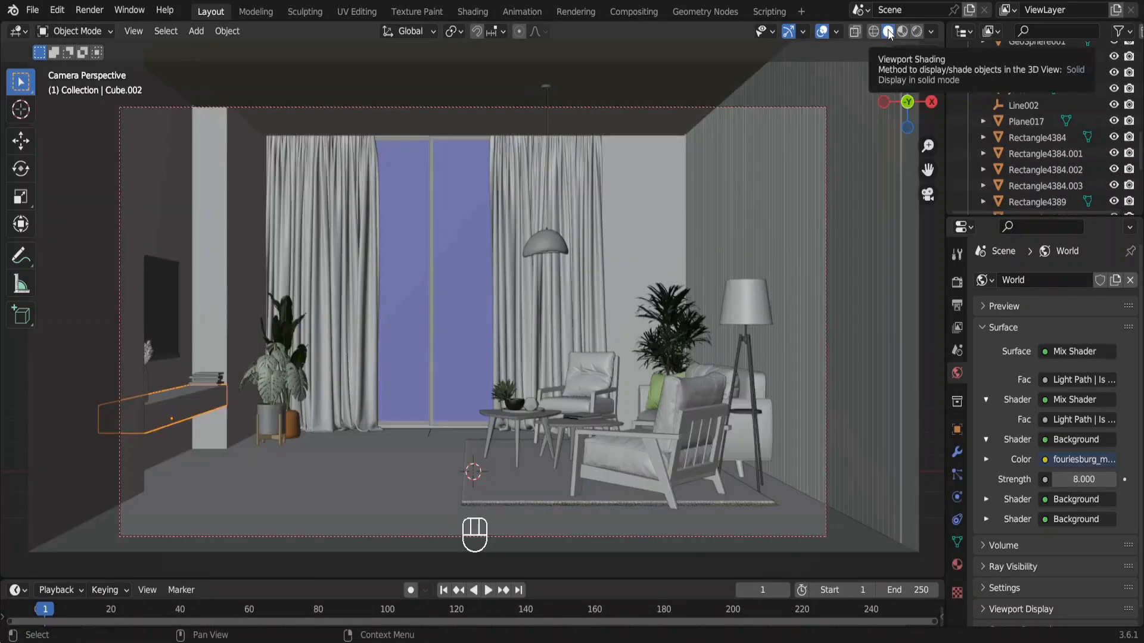
scroll(585, 248, "left", 5)
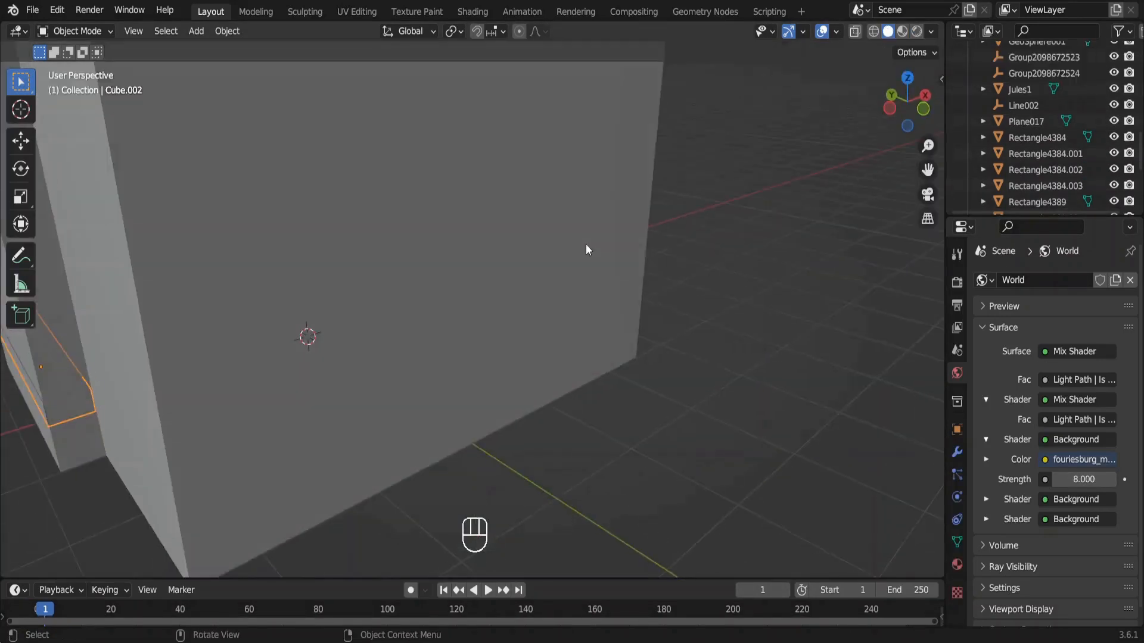
Extrude the room's rear wall faces behind the curtain side's opposite end outward to lengthen the shell toward the camera.
scroll(585, 247, "down", 5, "ctrl")
left_click(449, 263)
scroll(449, 263, "left", 3)
key("Tab")
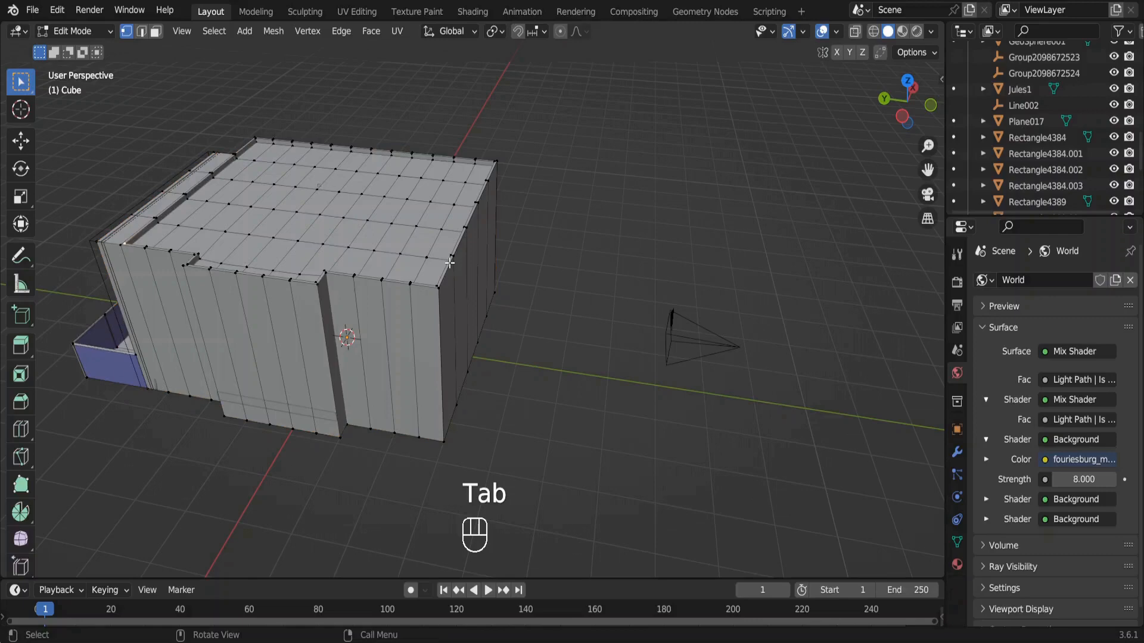
key("3")
left_click(451, 312, "shift")
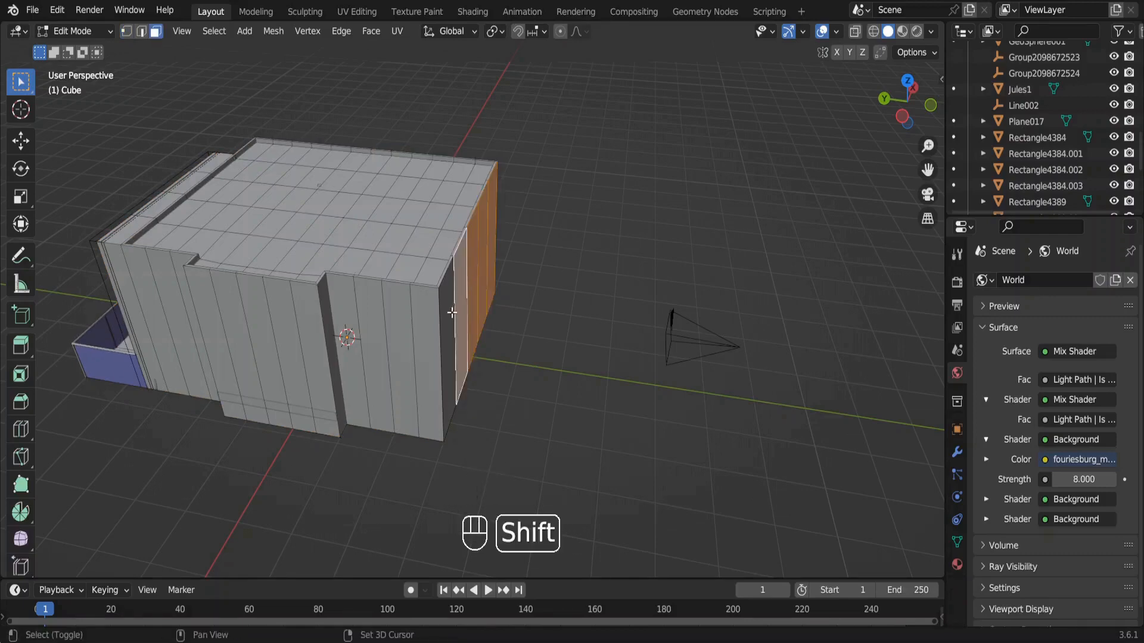
left_click(449, 315, "shift")
key("e")
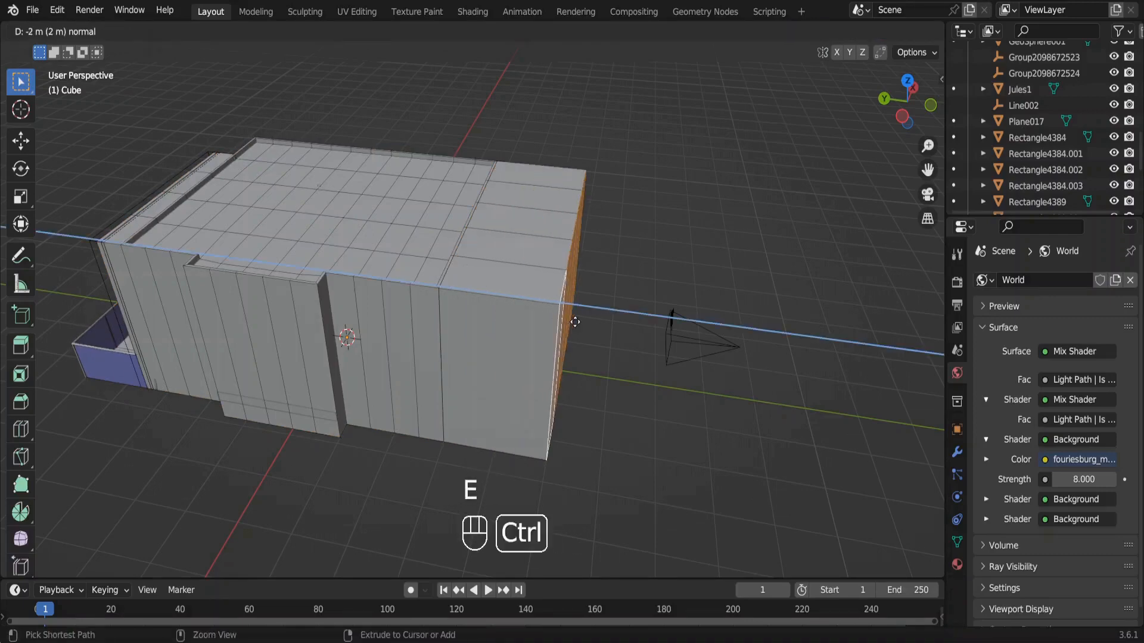
left_click(442, 314, "ctrl+shift")
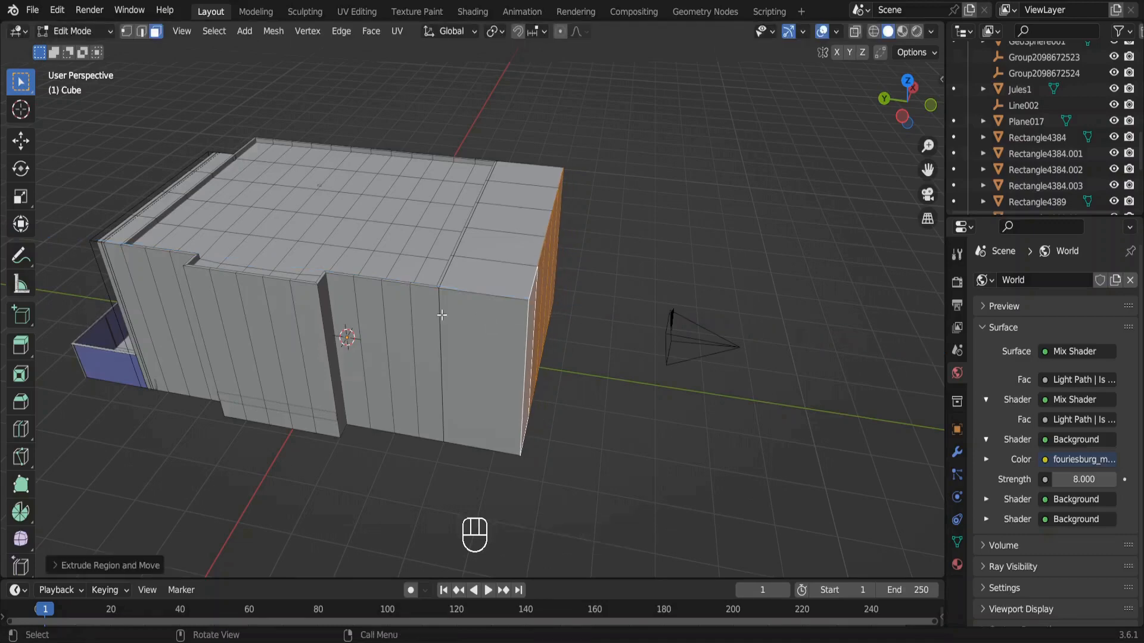
Extrude one side face of the new room extension outward and delete its end face.
left_click(471, 328)
key("e")
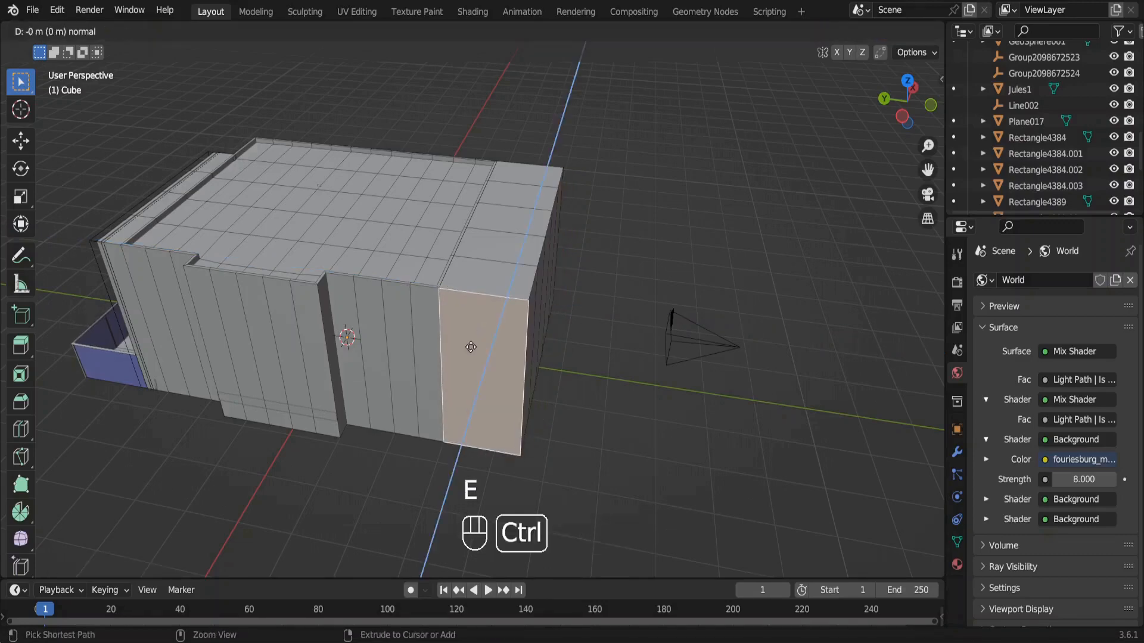
left_click(446, 444)
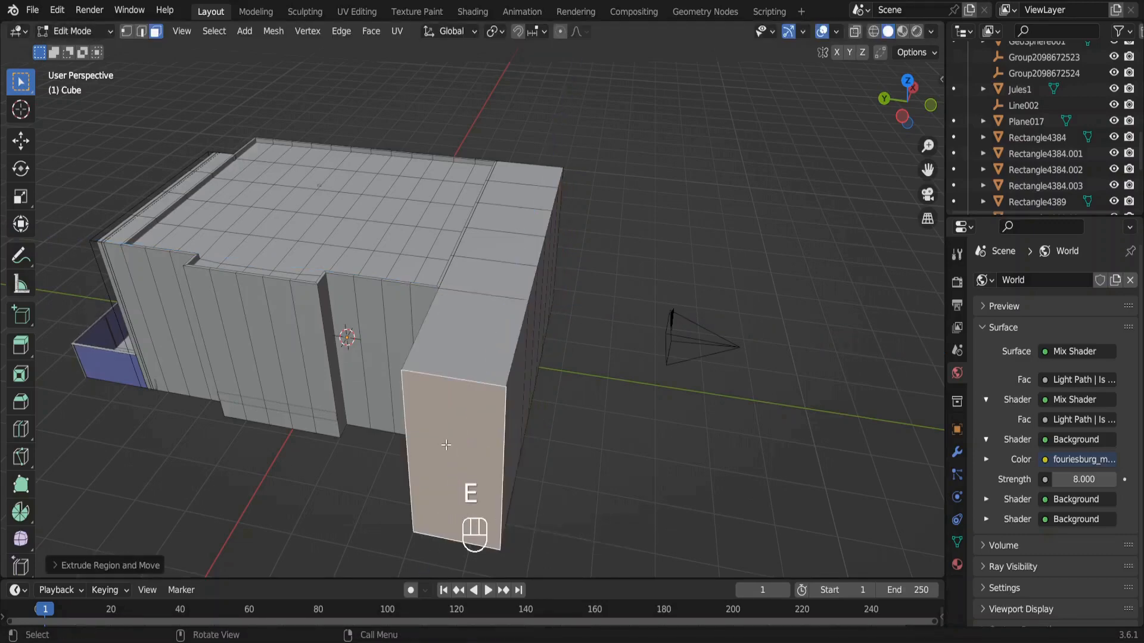
key("x")
left_click(704, 248)
middle_click_drag(705, 248, 503, 318)
Extrude the extension's opposite side face outward past the slatted wall and delete its end face.
left_click(503, 318)
key("e")
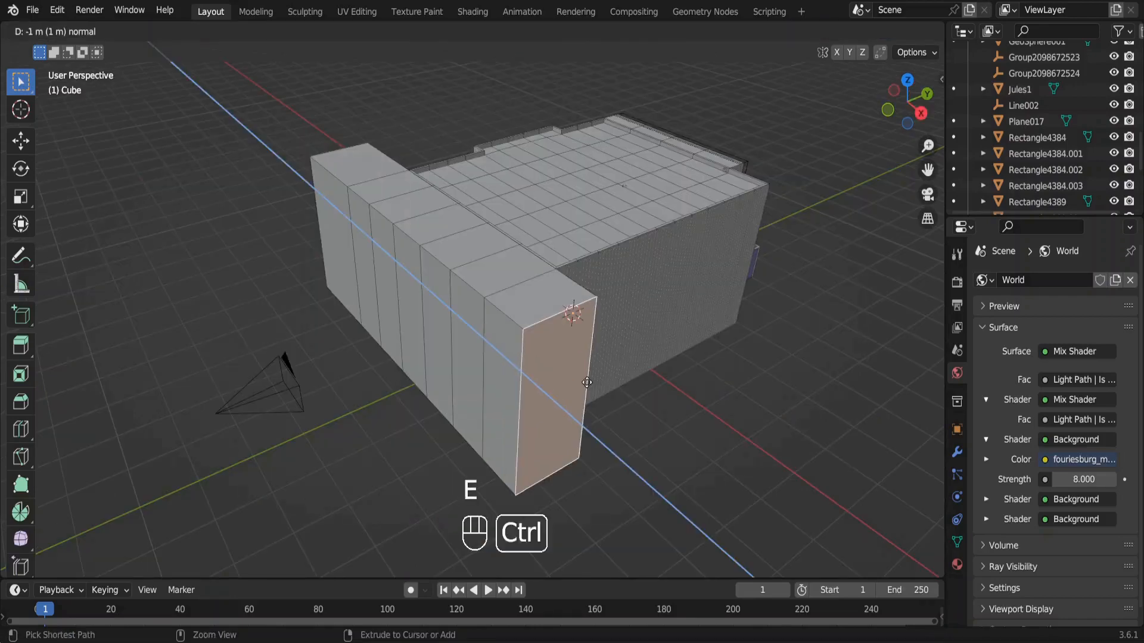
left_click(592, 459, "ctrl")
key("x")
left_click(595, 394)
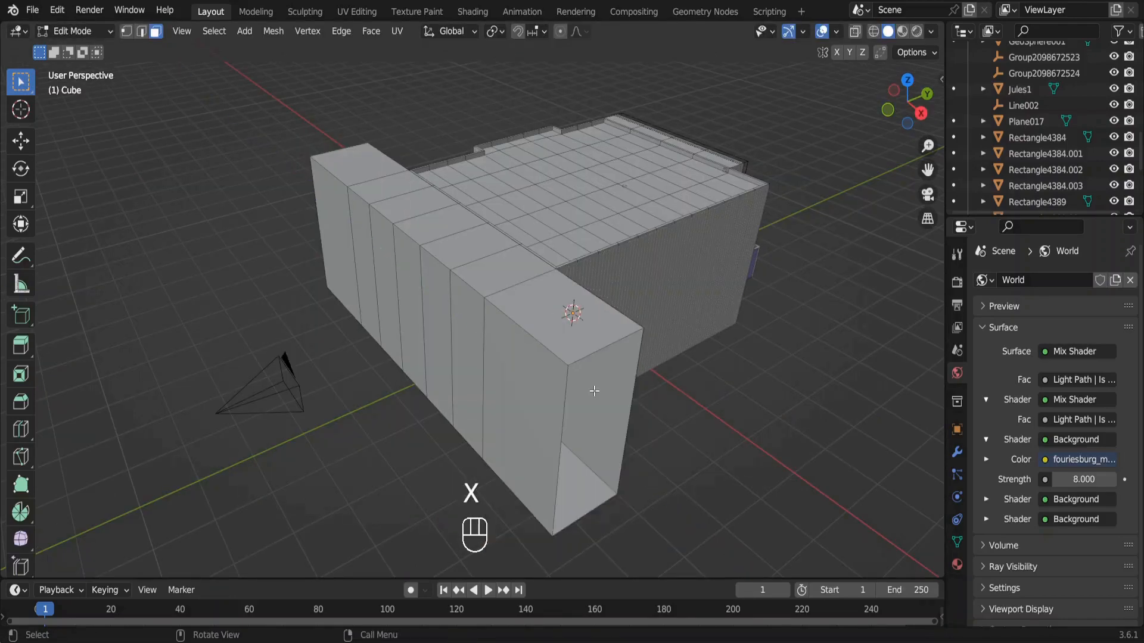
key("Tab")
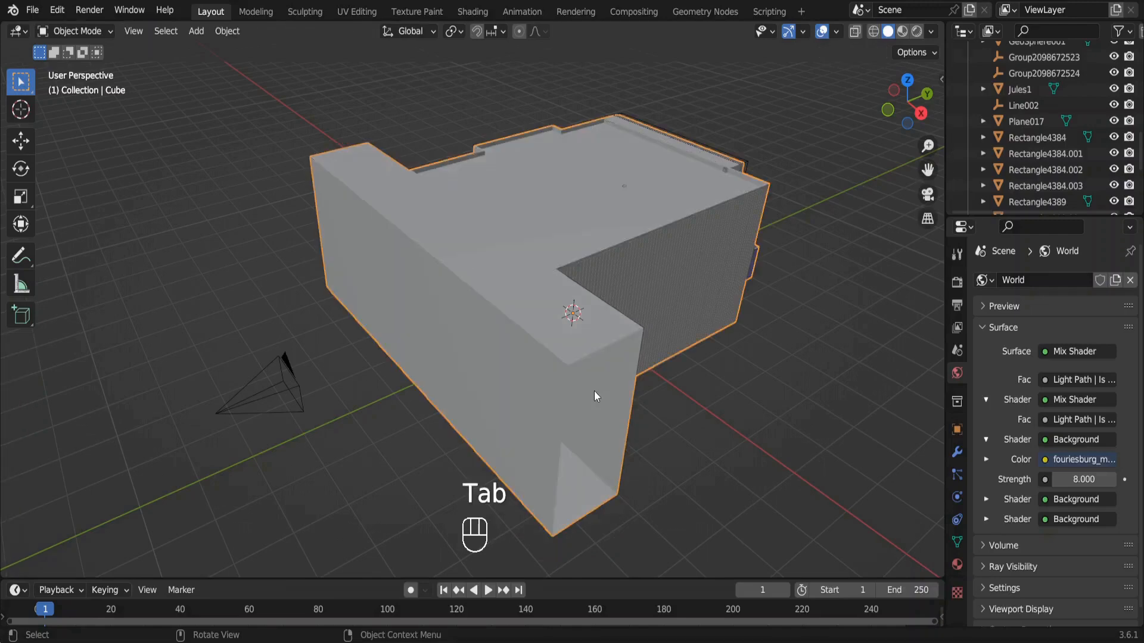
Set both fouriesburg background strengths to 3 and show the camera view in rendered shading.
key("KP_0")
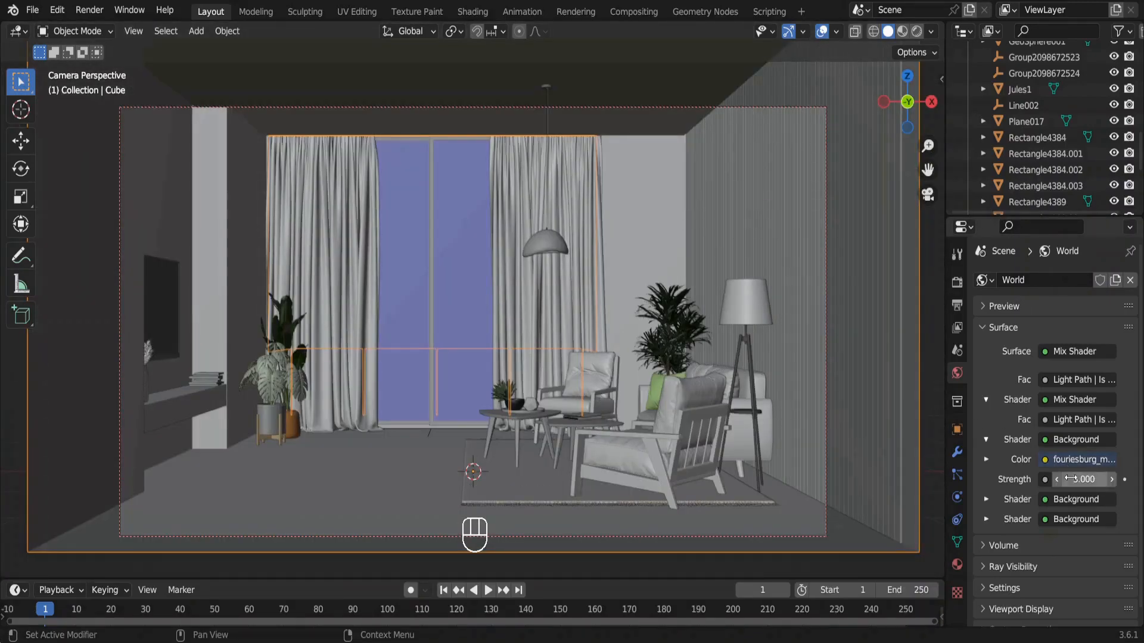
left_click(987, 521)
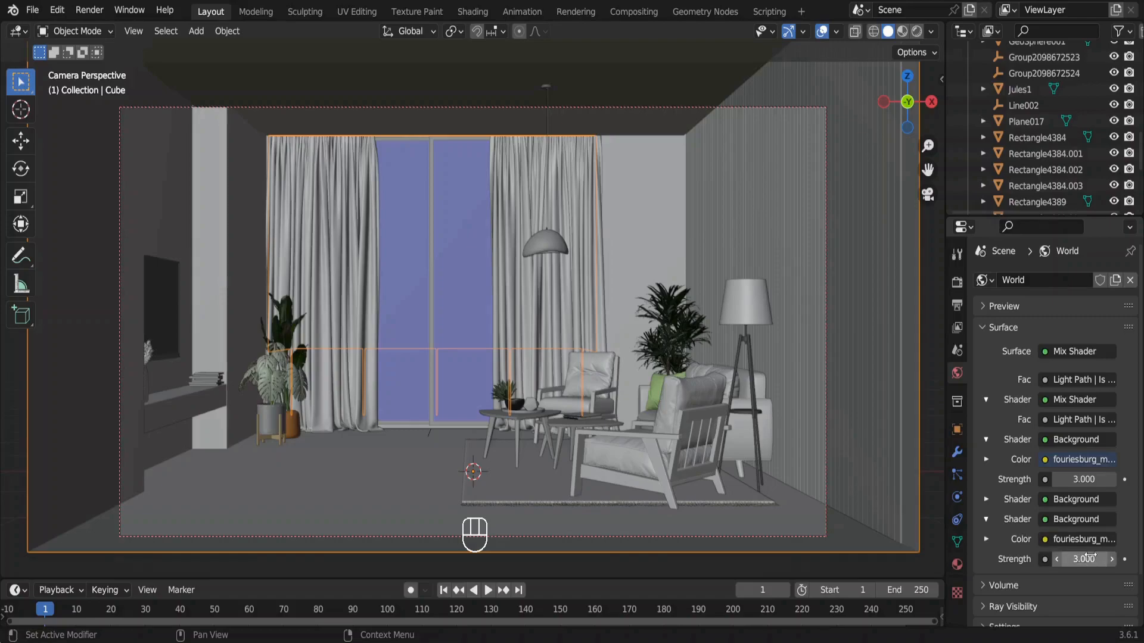
left_click(914, 31)
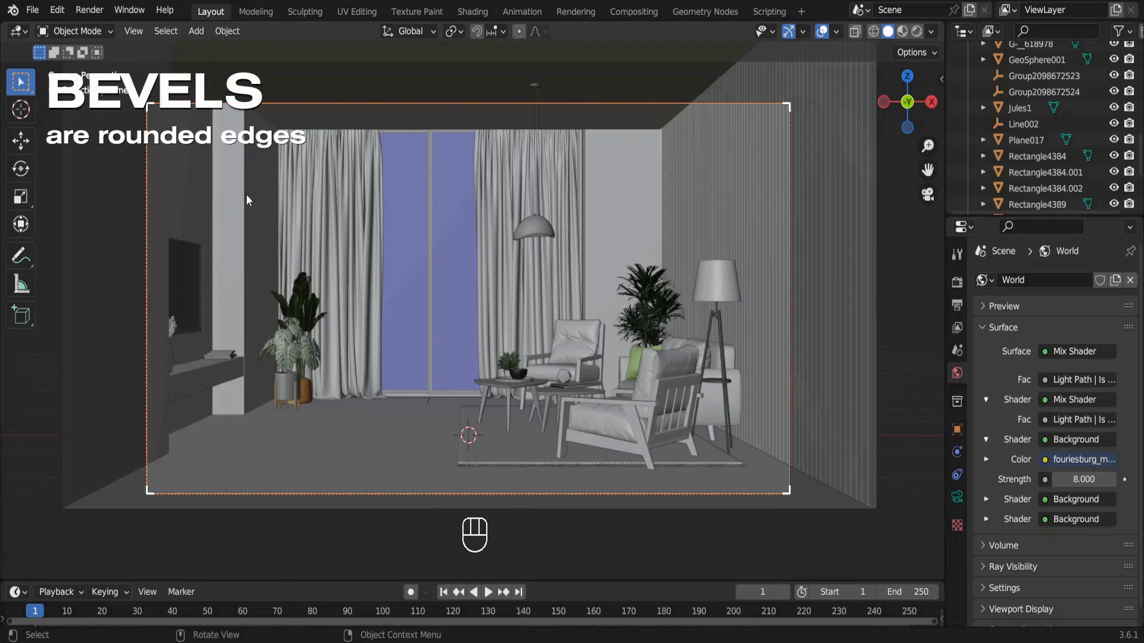
Isolate the TV shelf, the room shell and the slatted wall panel in local view and look through the camera.
left_click(221, 365)
left_click(289, 273, "shift")
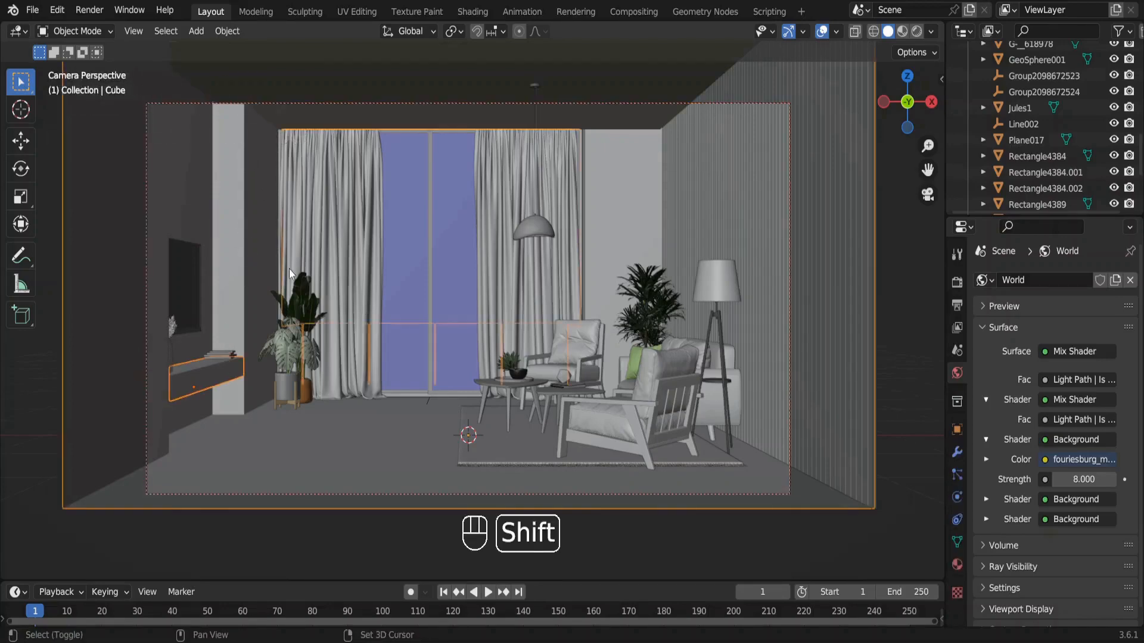
left_click(769, 266)
key("KP_Divide")
key("KP_0")
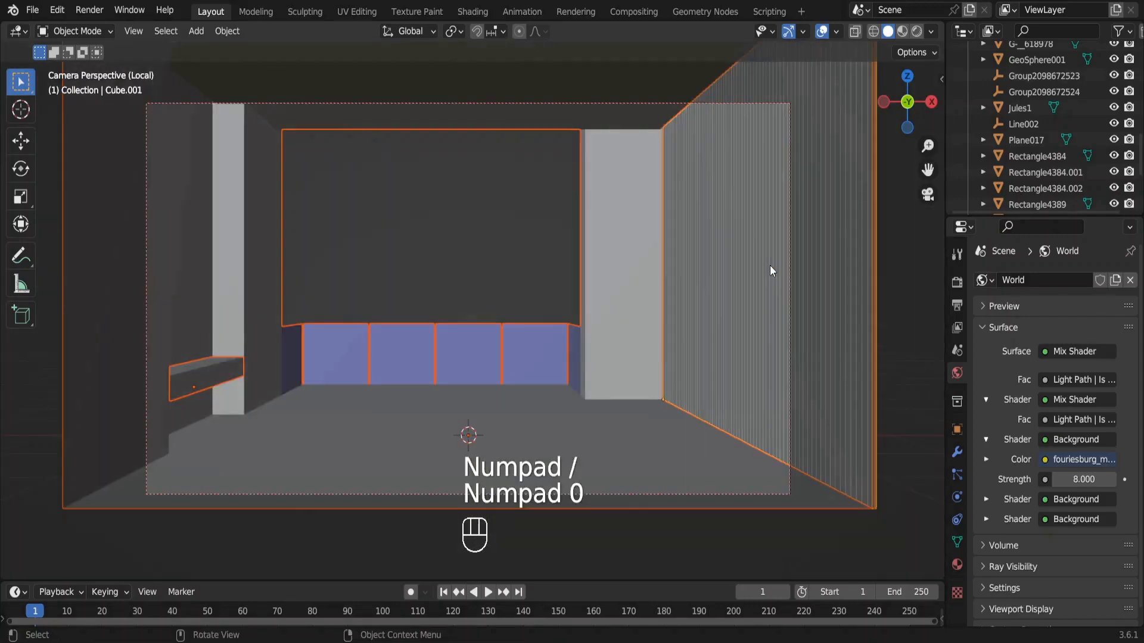
Bevel all edges of the TV shelf with a width of 0.01 m and enable Harden Normals.
left_click(216, 370)
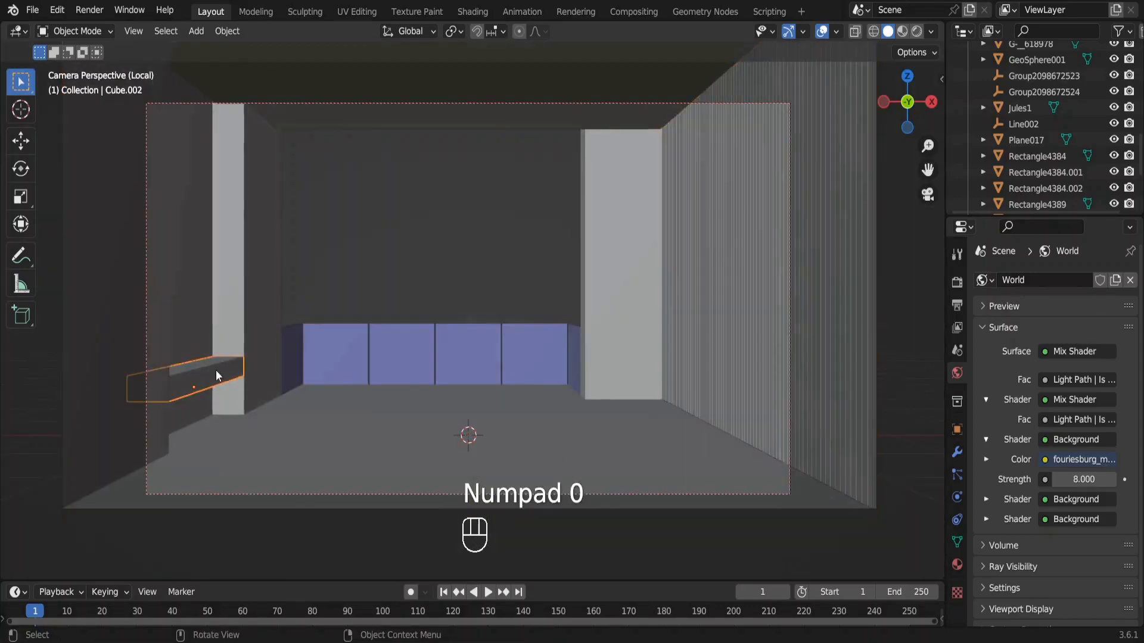
key("KP_Decimal")
key("Tab")
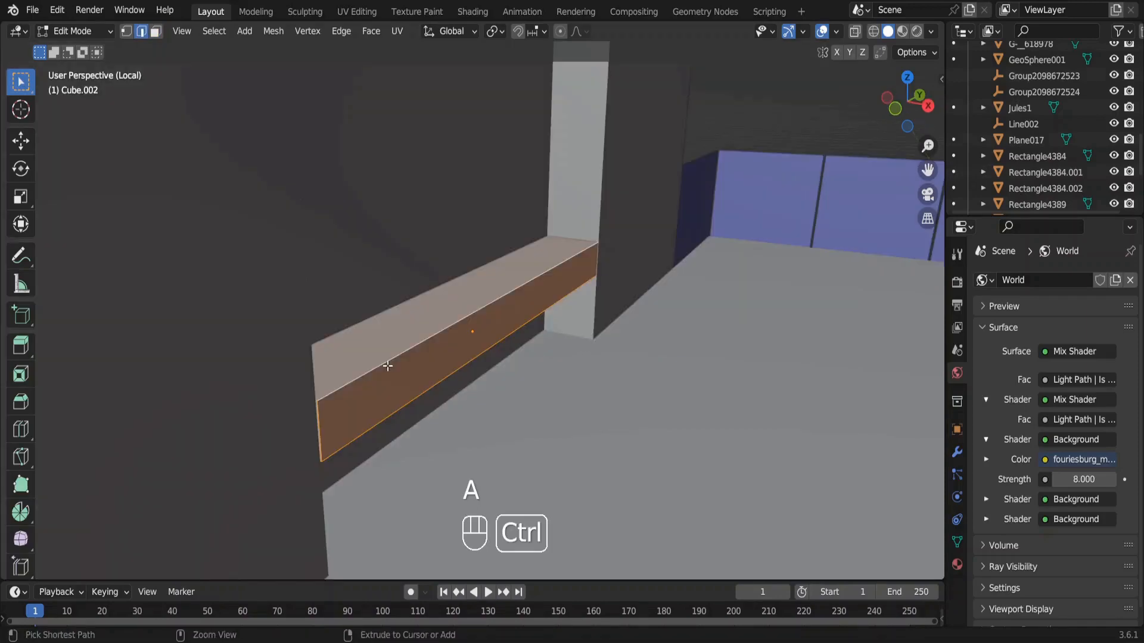
key("ctrl+b")
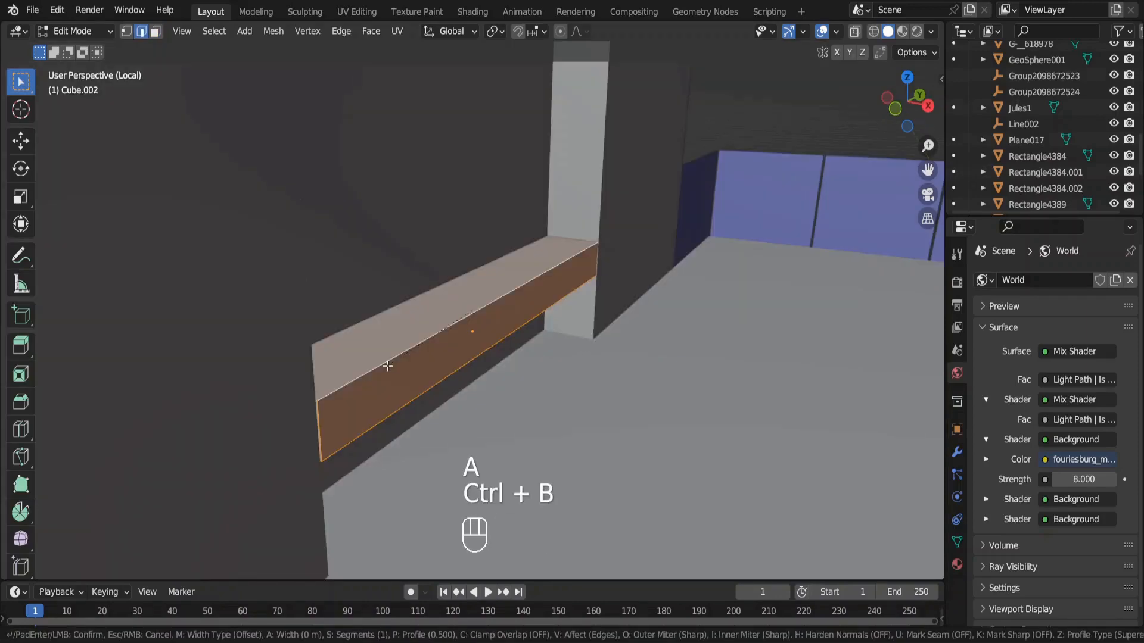
left_click(393, 388)
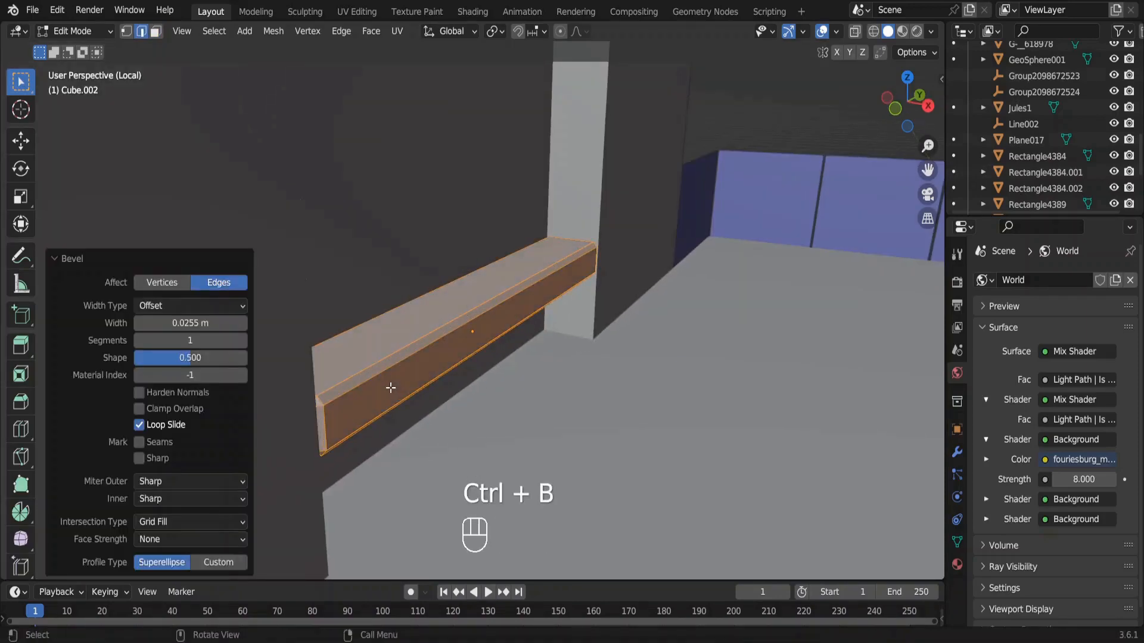
left_click(205, 322)
type(".0")
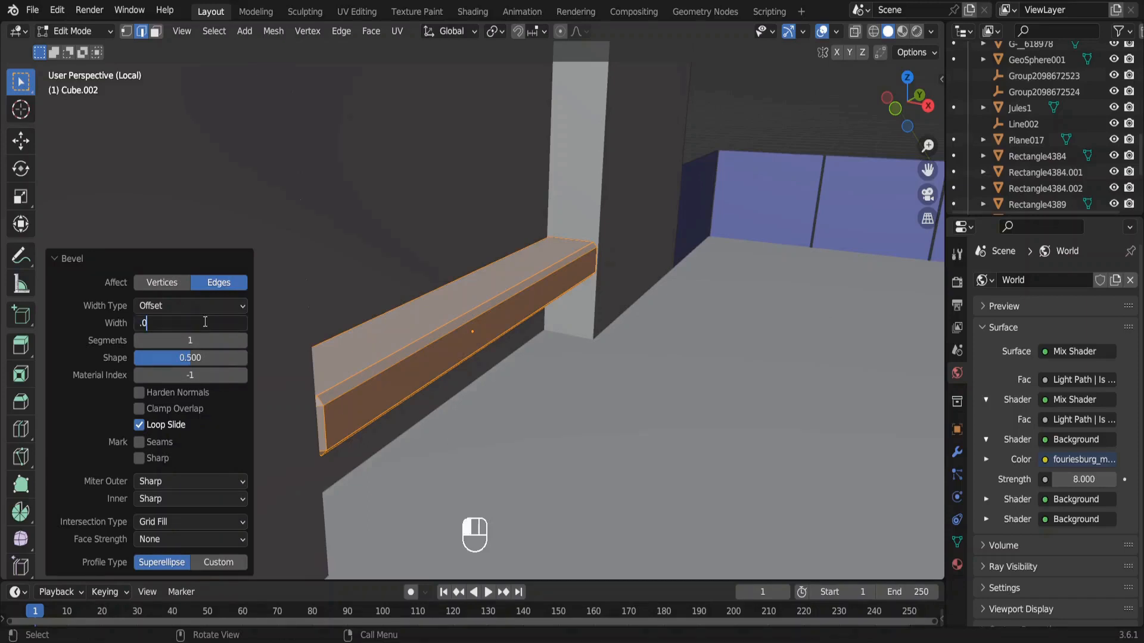
type("1")
key("Return")
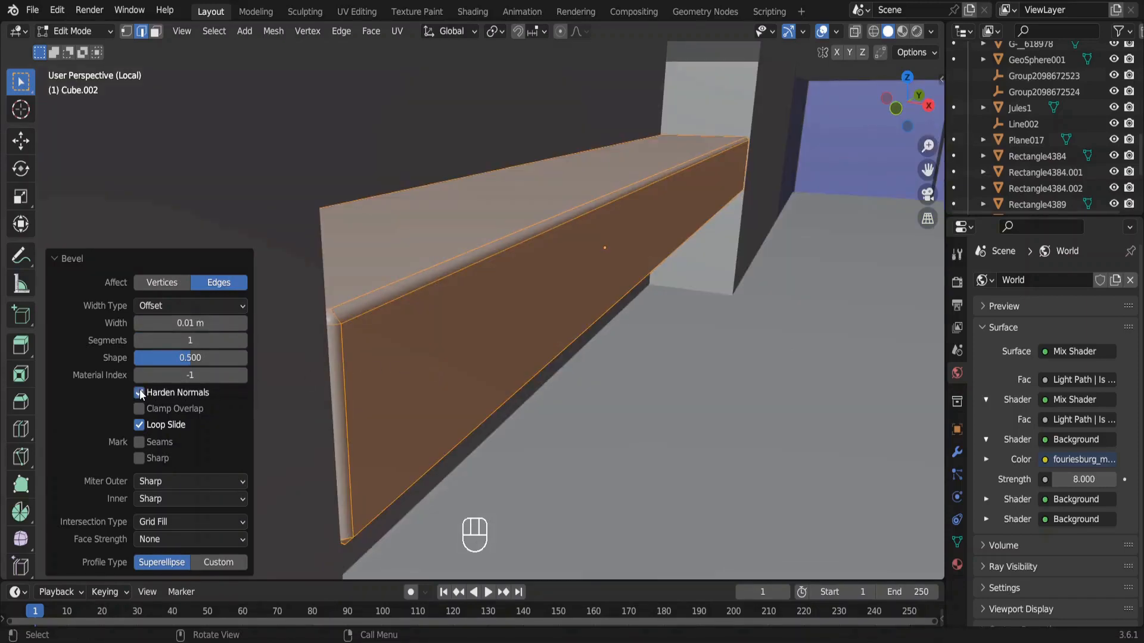
key("Tab")
Bevel the two outer vertical edges of the TV wall niche with Harden Normals and adjust the bevel width.
key("ctrl+b")
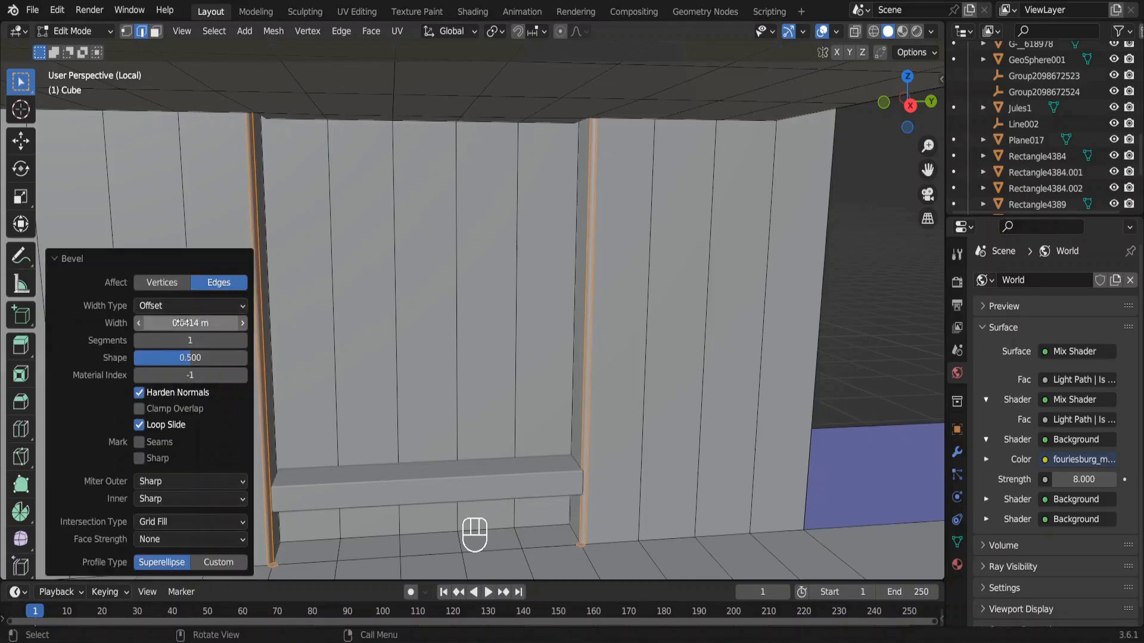
double_click(182, 323)
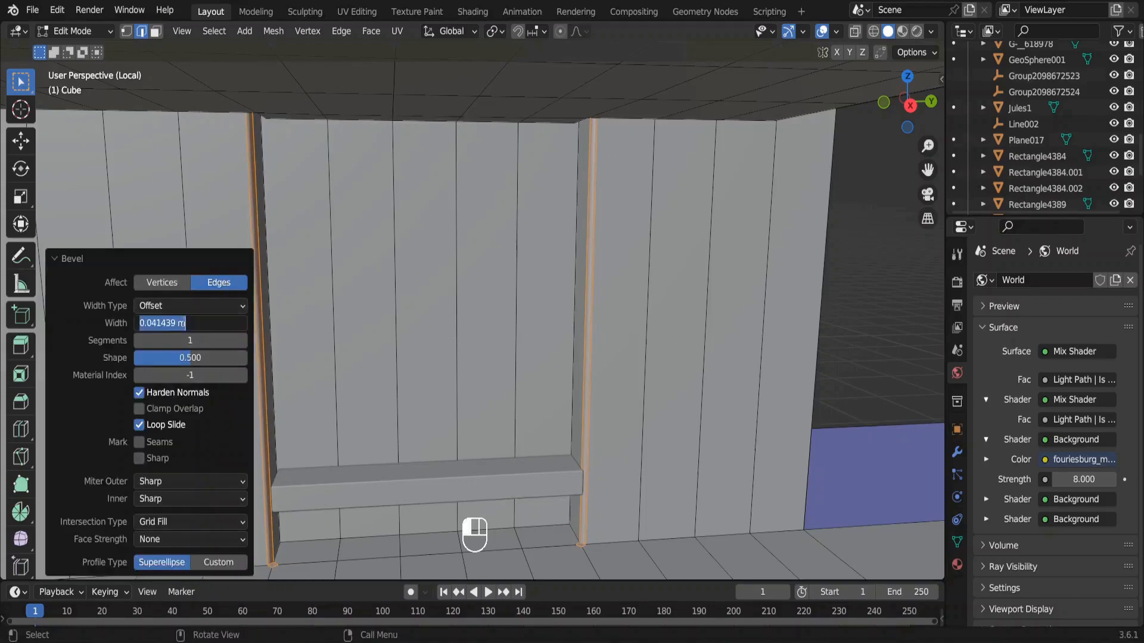
type("01")
key("Return")
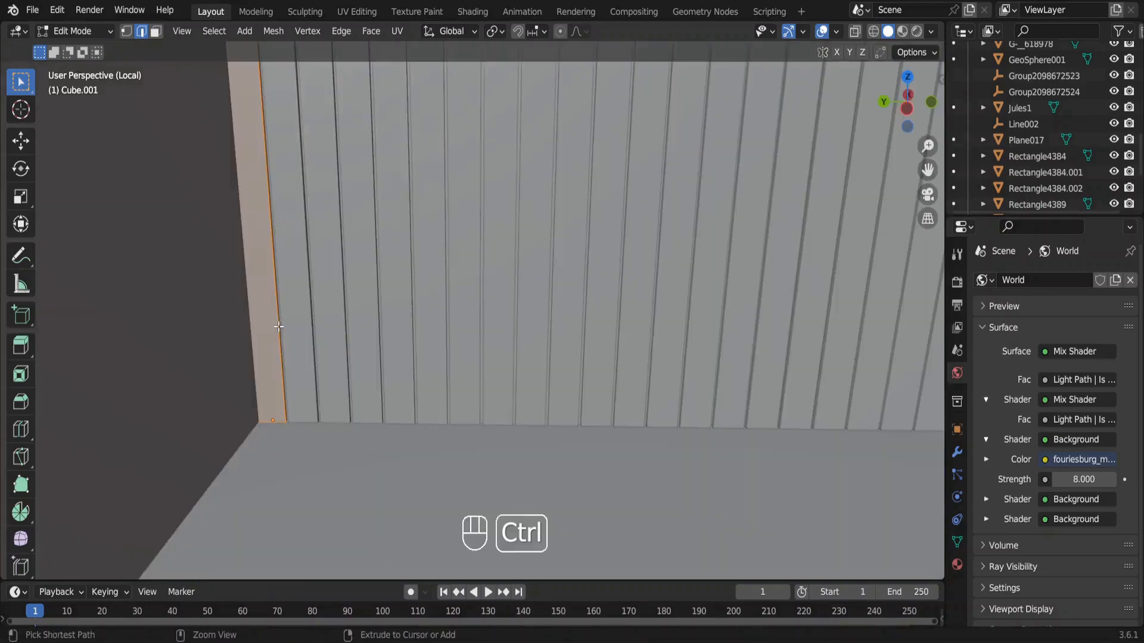
Bevel the slatted wall panel's slat edges with a width of 0.01 m and Harden Normals enabled.
key("ctrl+b")
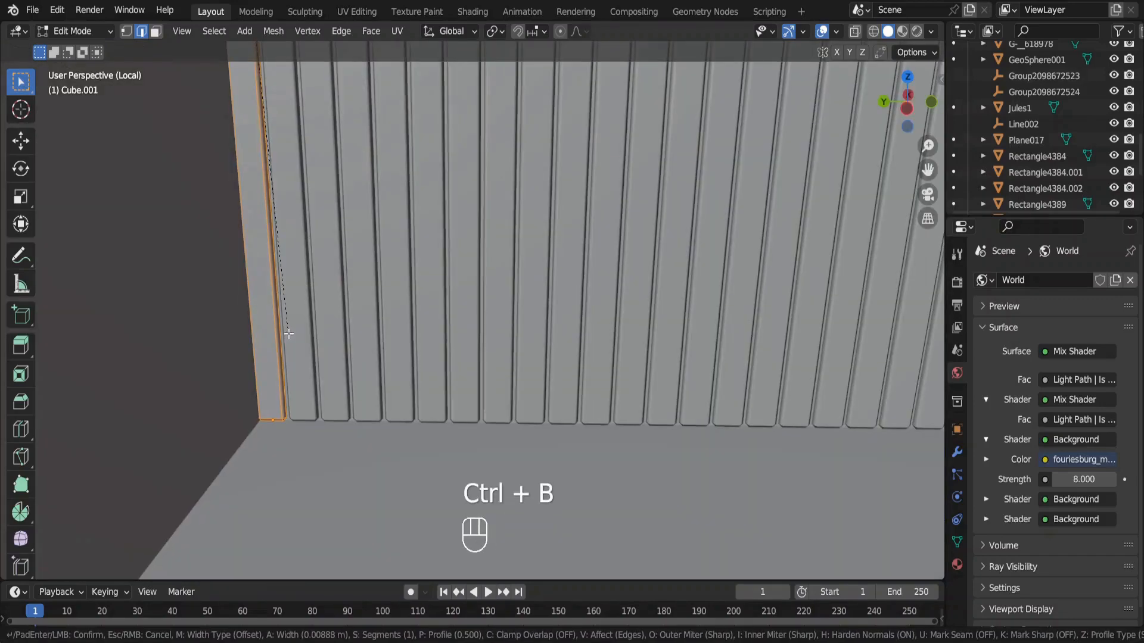
left_click(289, 332)
double_click(215, 325)
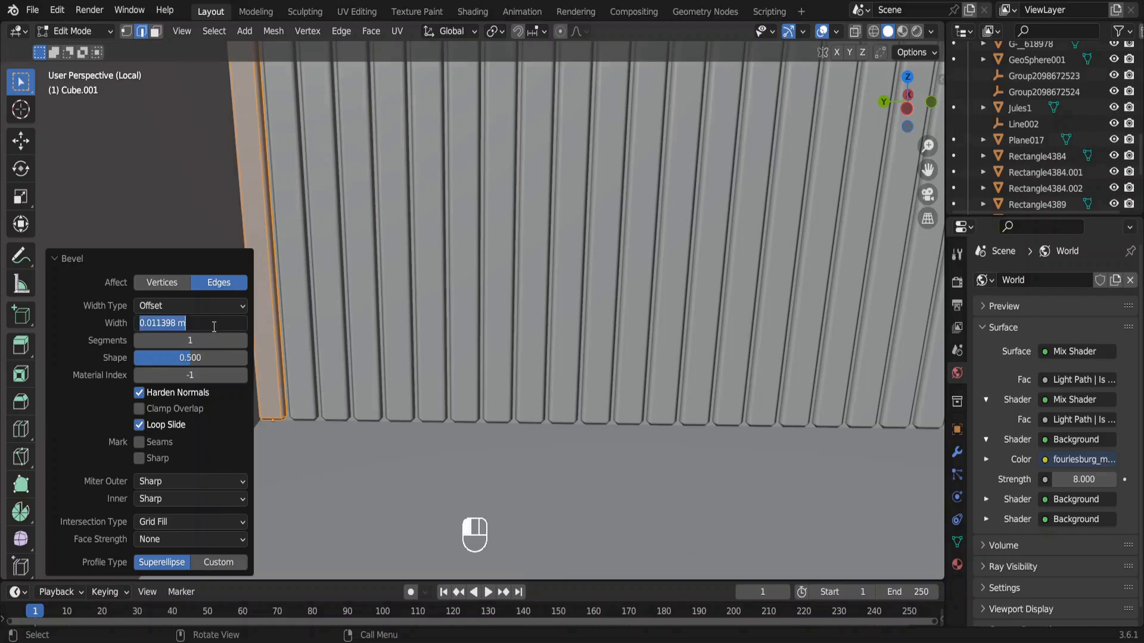
type("0.01")
key("Return")
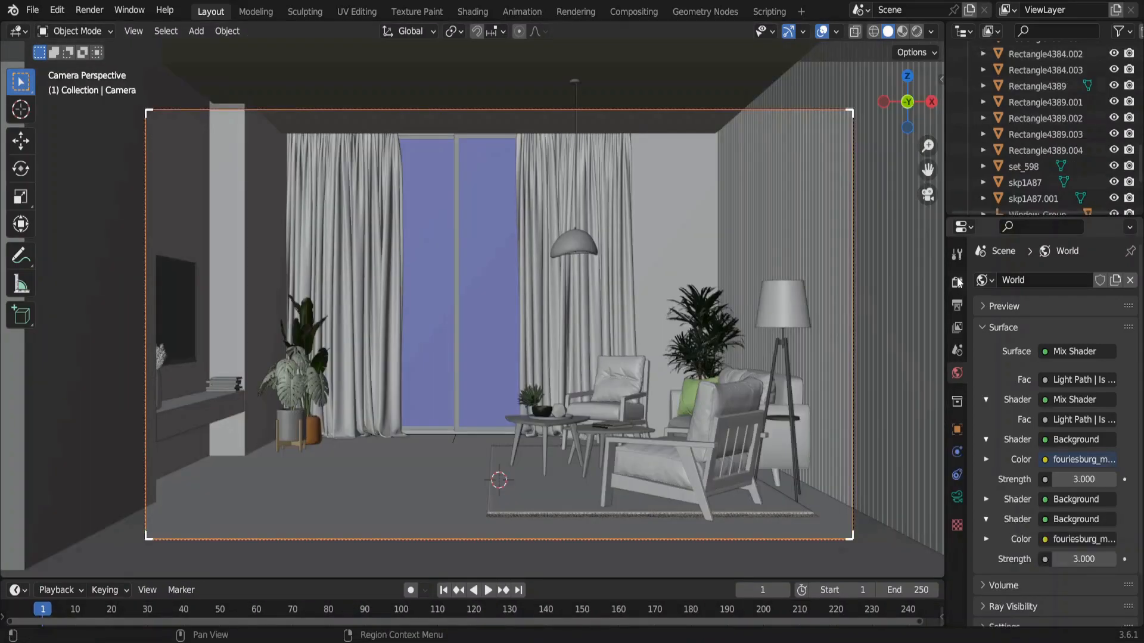
Open the Cycles render Max Samples value for editing.
left_click(957, 282)
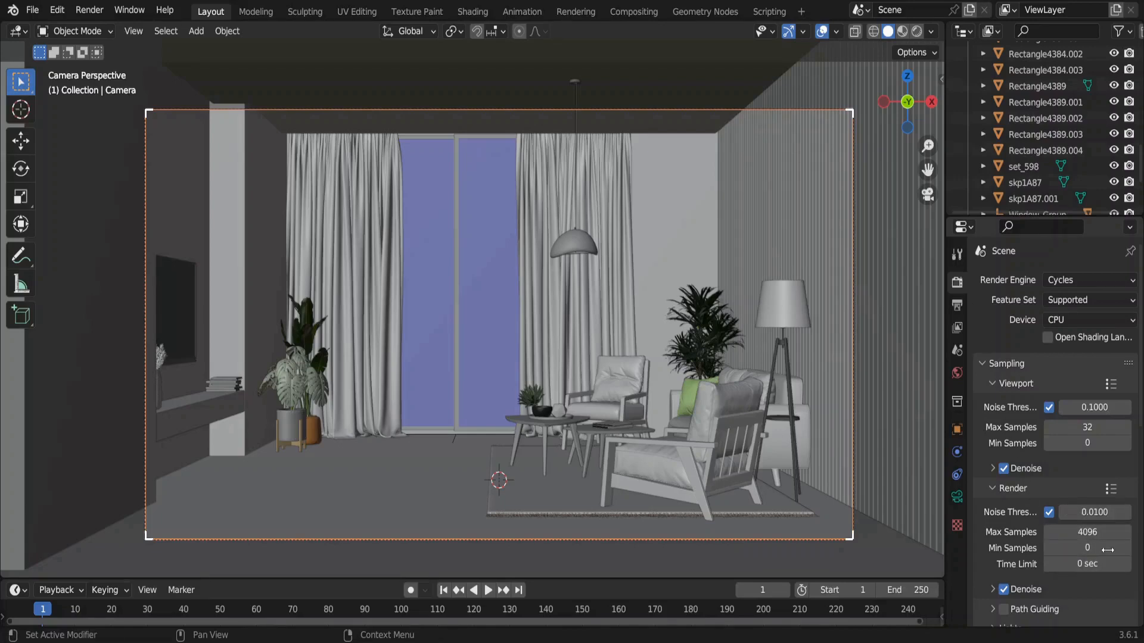
left_click(1106, 533)
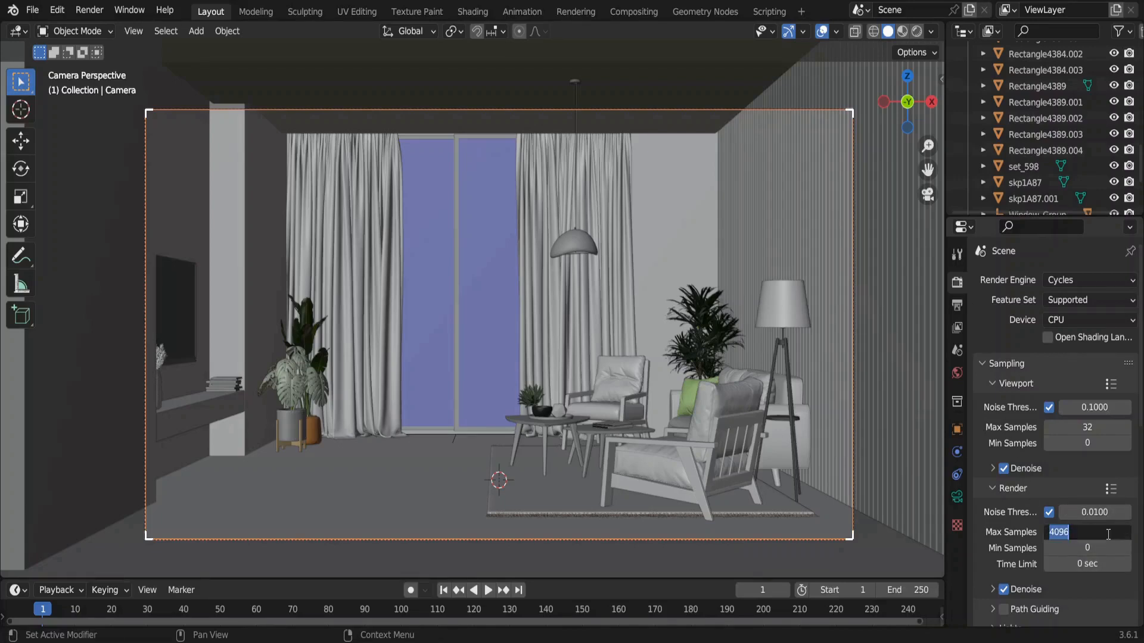
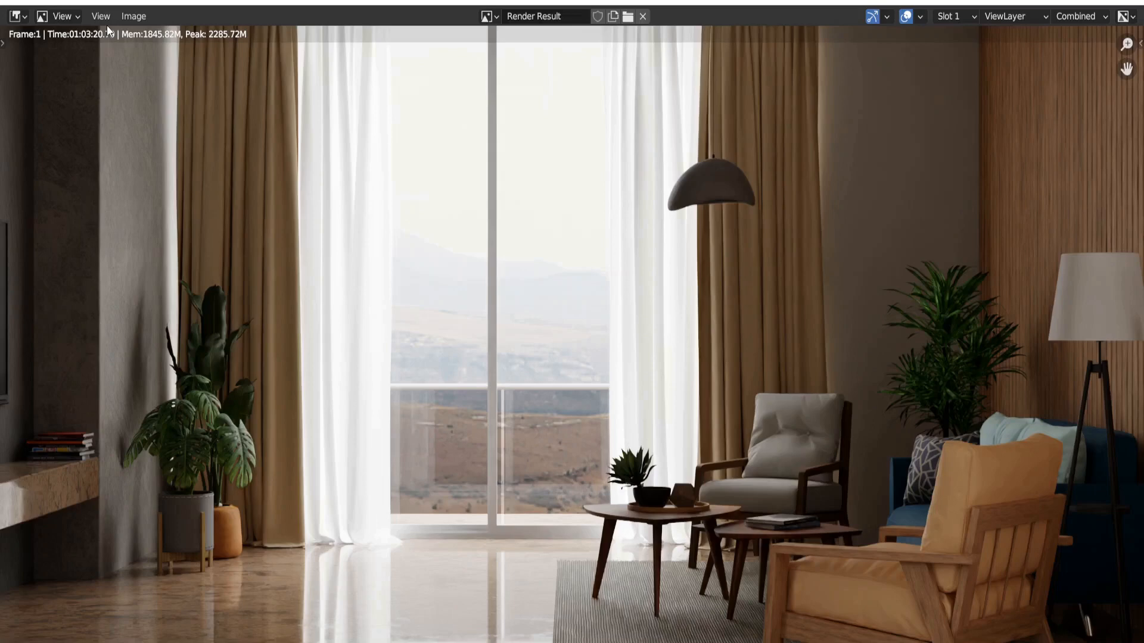
Save the rendered image as a PNG in the Interior Tutorial 4 folder, entering image as the file name.
left_click(132, 16)
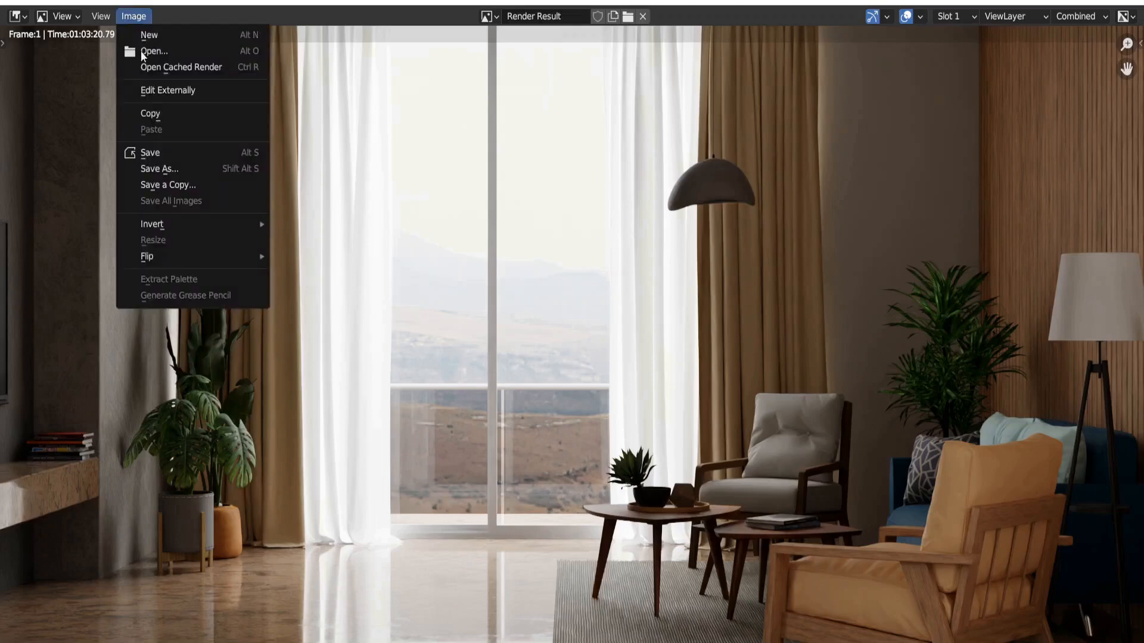
left_click(174, 156)
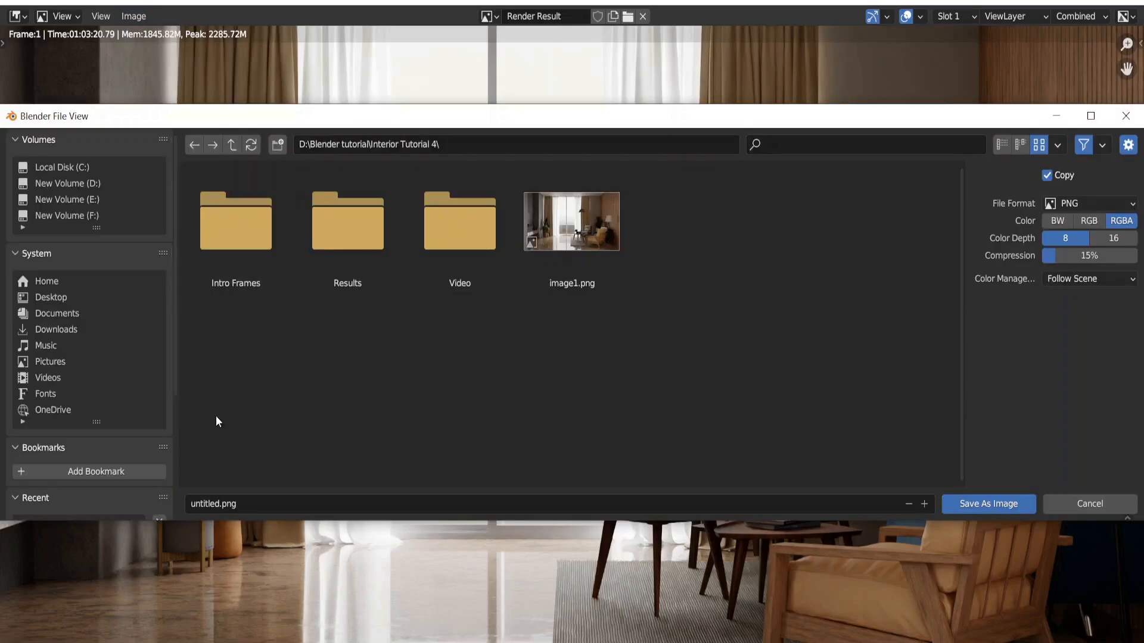
left_click(218, 503)
key("BackSpace")
type("image")
left_click(1008, 505)
left_click(1008, 506)
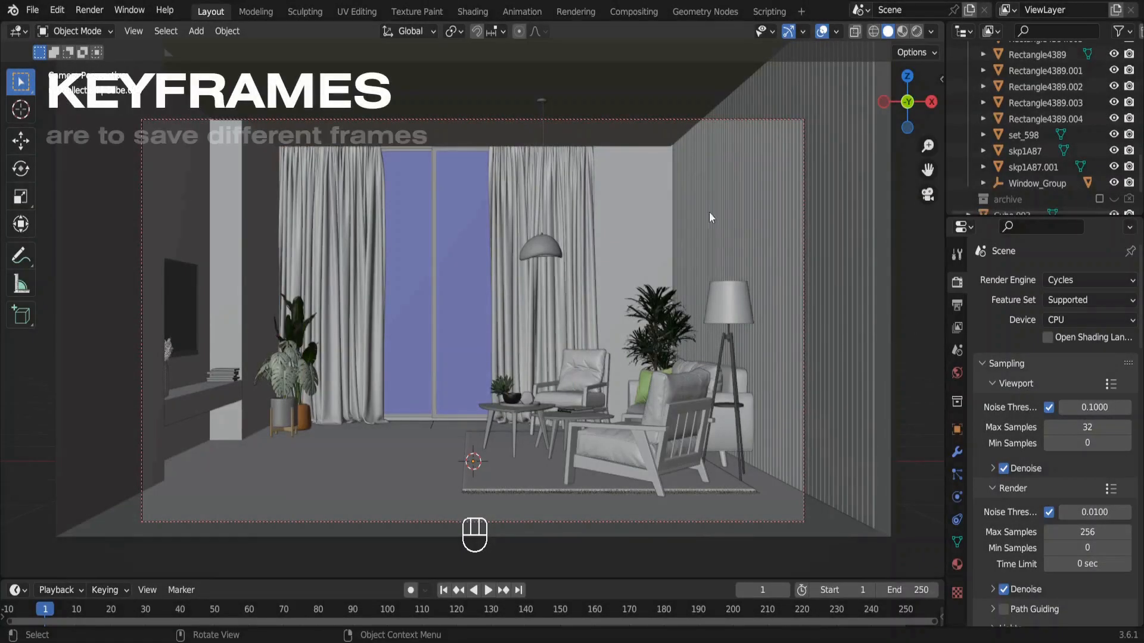
Insert a Location & Rotation keyframe for the camera at frame 1.
left_click(260, 120)
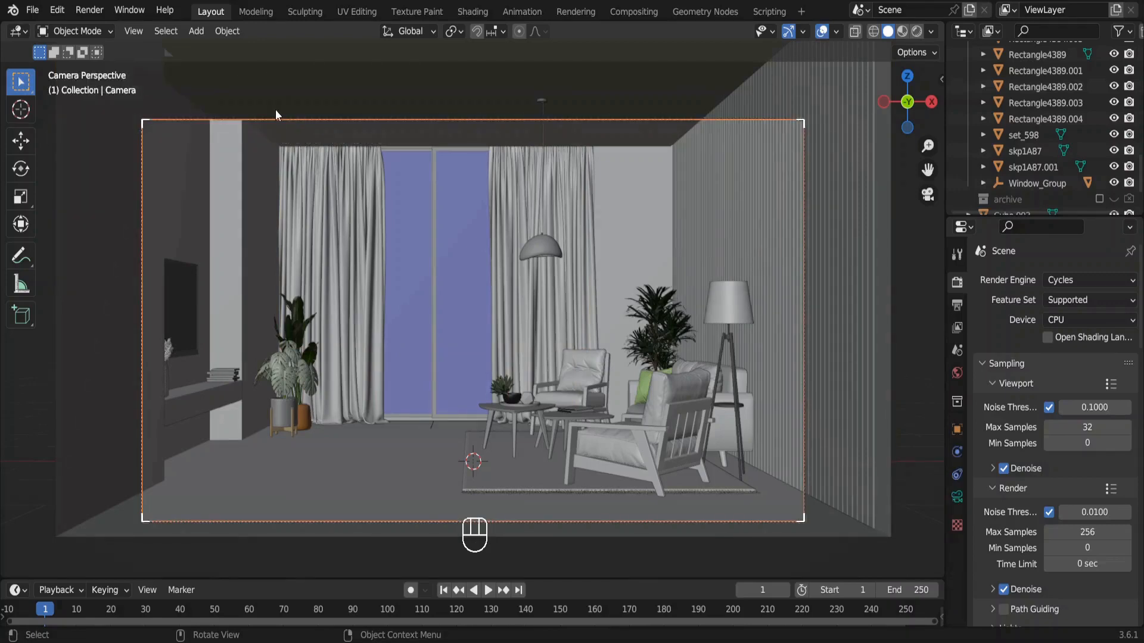
key("i")
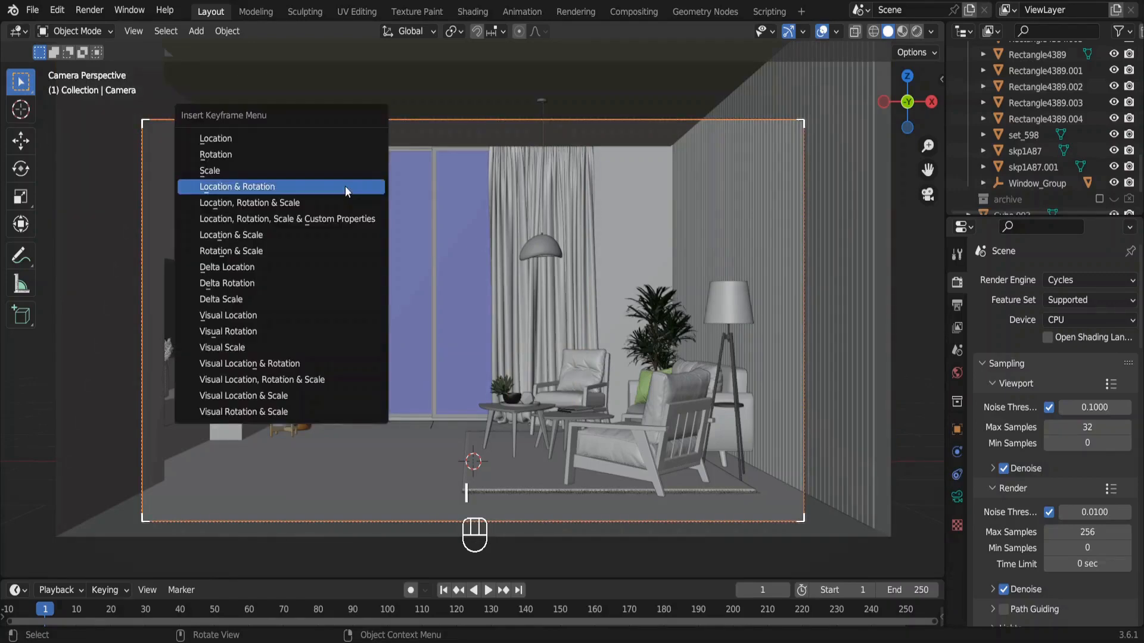
left_click(345, 186)
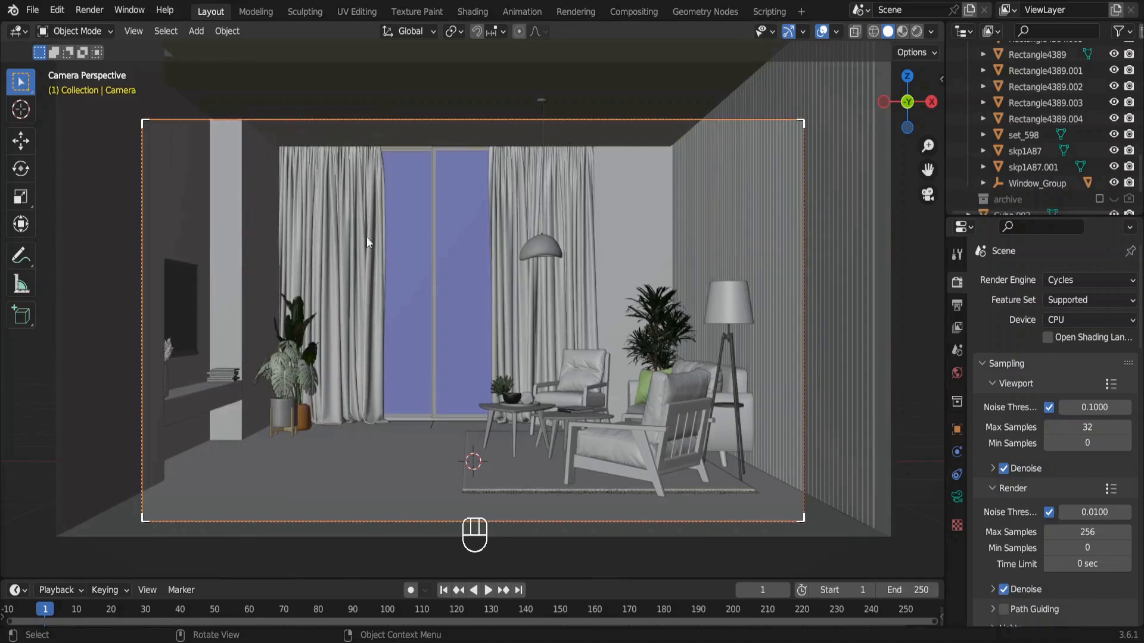
At frame 90, move the camera back along its local Z axis by about 1.45 m and insert a Location & Rotation keyframe.
left_click(352, 611)
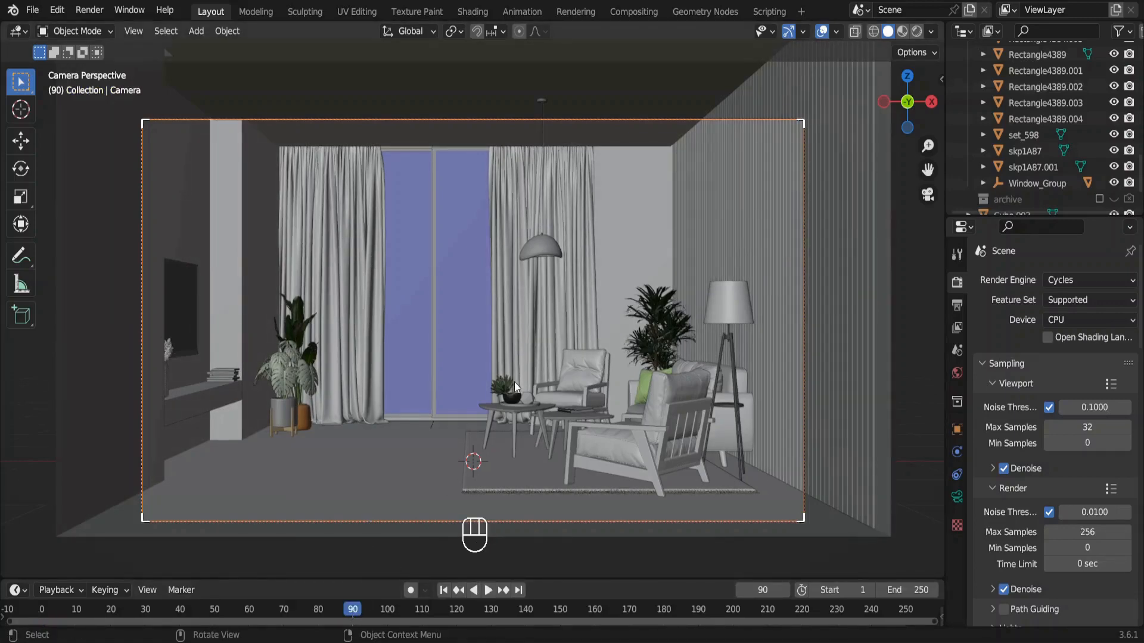
key("g")
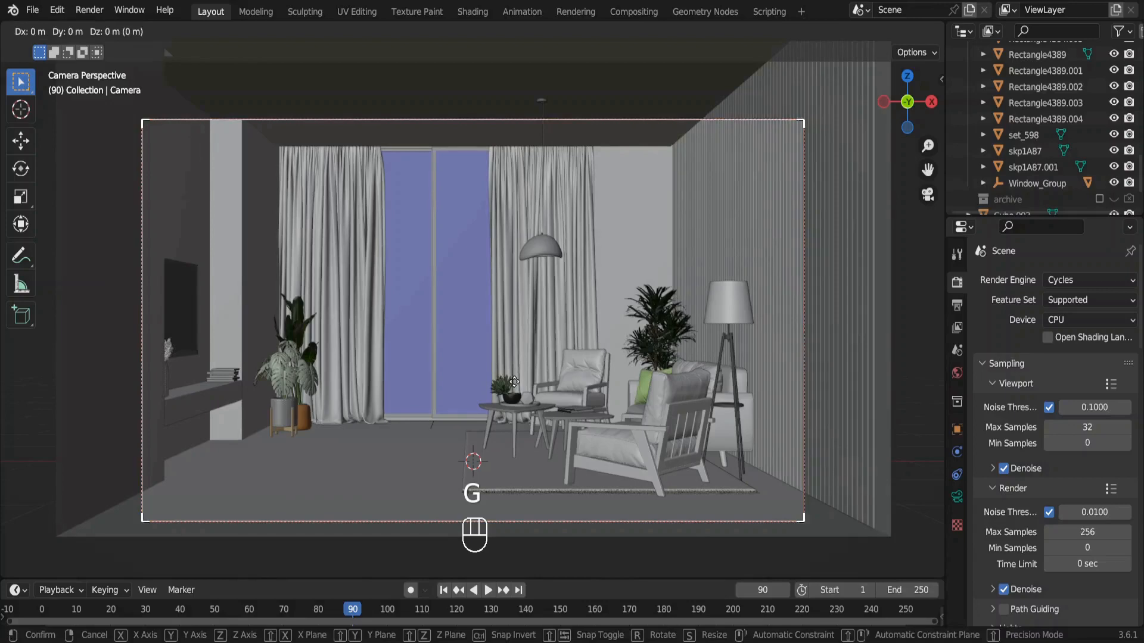
key("z")
key("z")
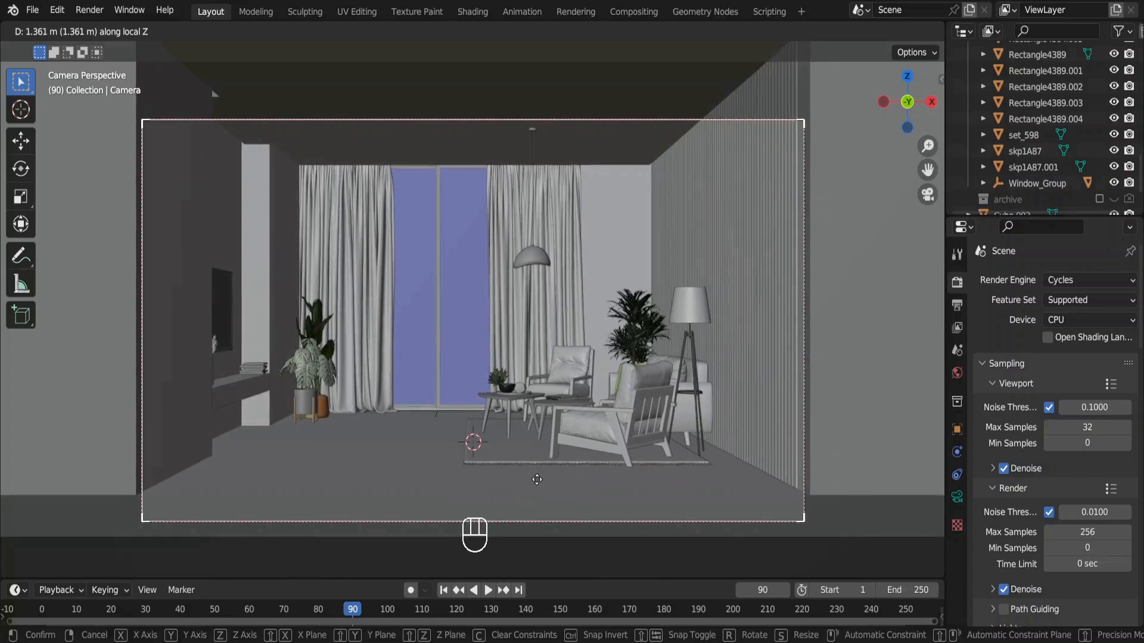
left_click(539, 481)
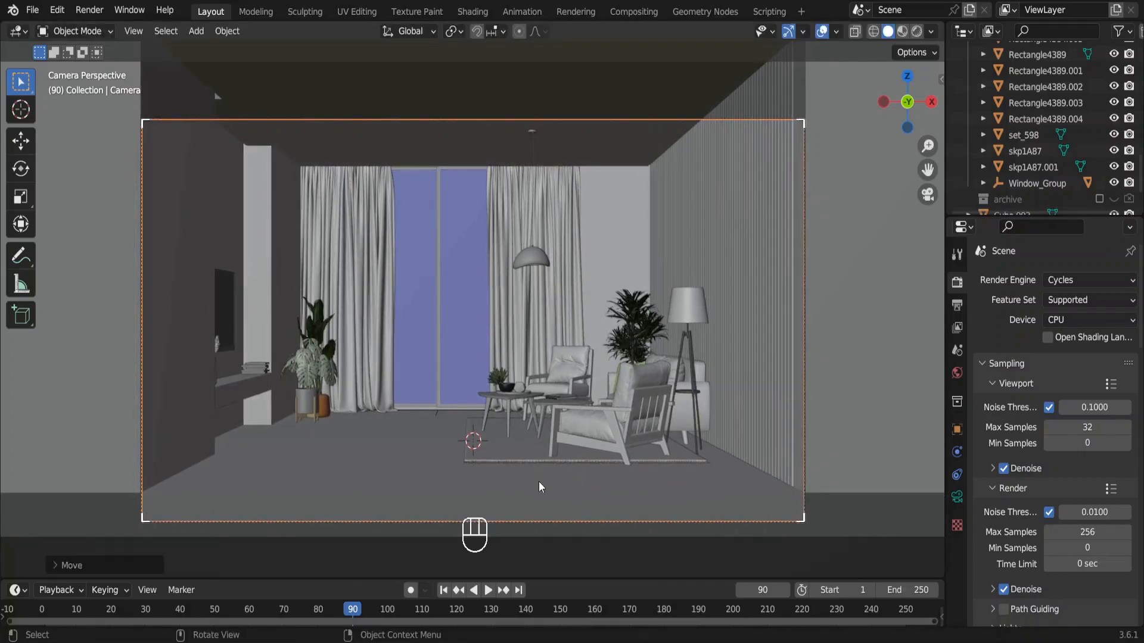
key("i")
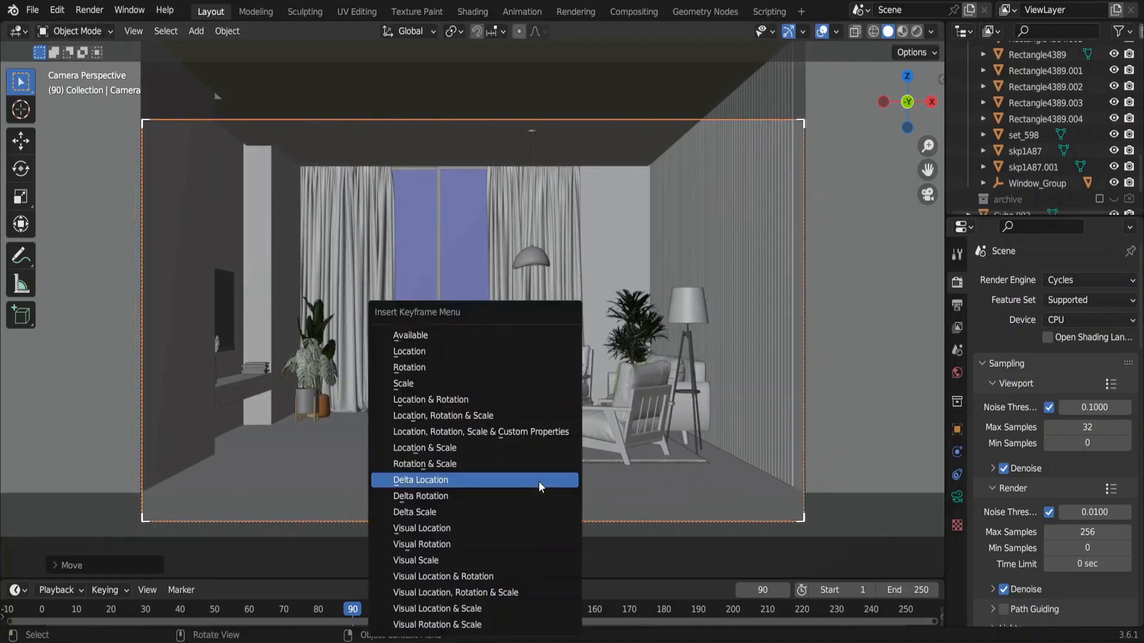
left_click(482, 401)
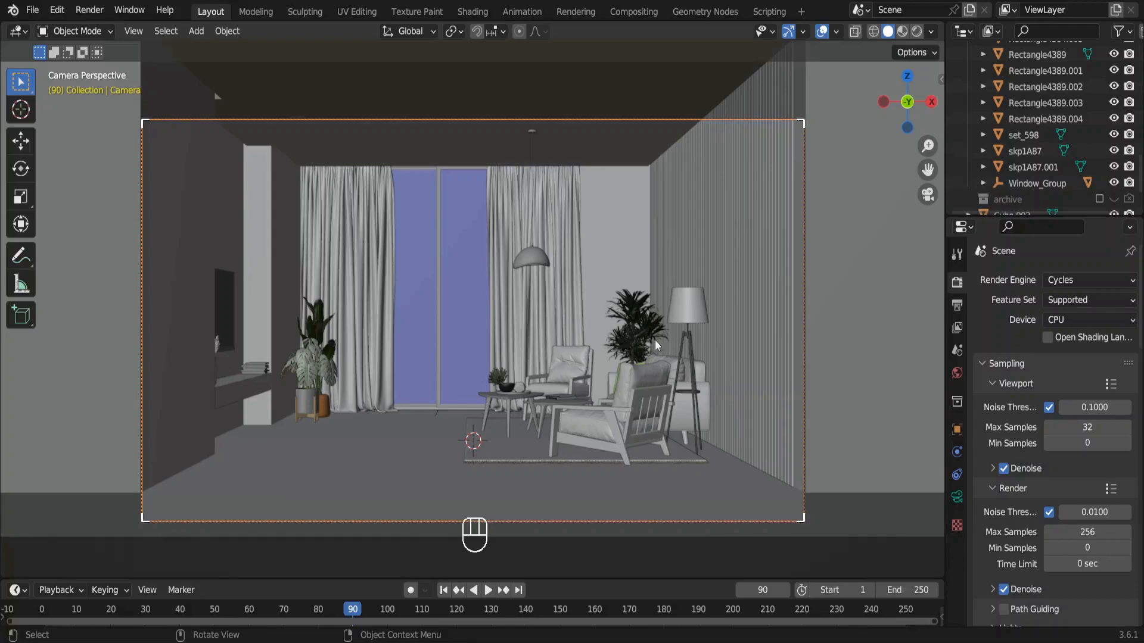
Extend the slatted wall panel to fill the wider camera view by raising its Array modifier count to 78.
left_click(779, 225)
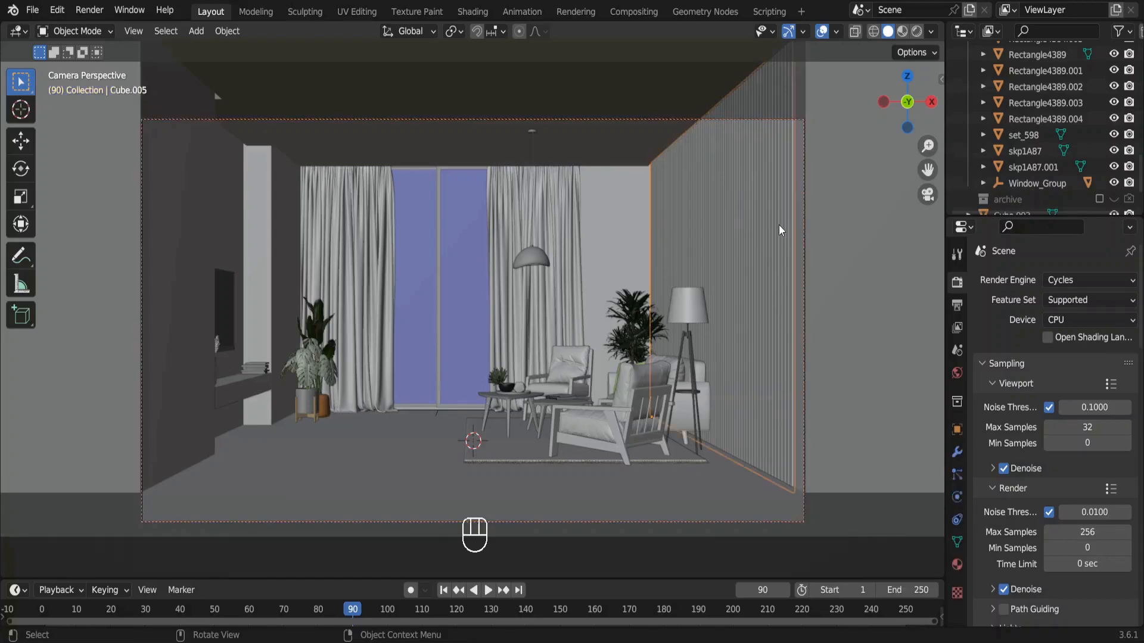
left_click(956, 452)
left_click(1111, 350)
left_click(1111, 350)
left_click(1111, 350)
double_click(1111, 350)
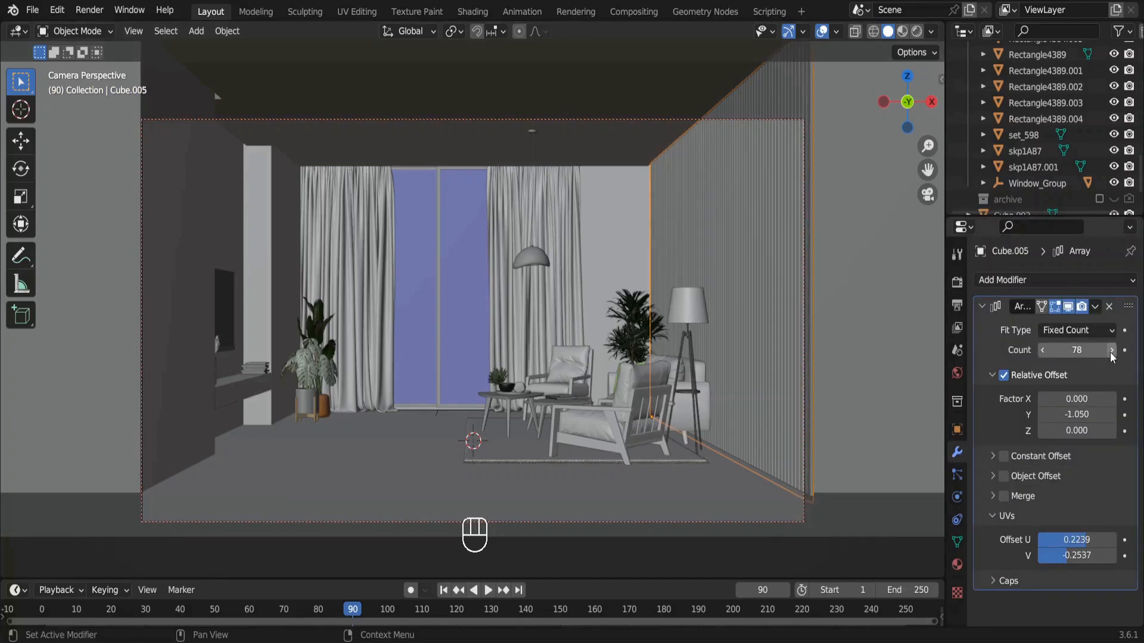
Select the camera, briefly start the animation playback and return the timeline to frame 0.
left_click(247, 520)
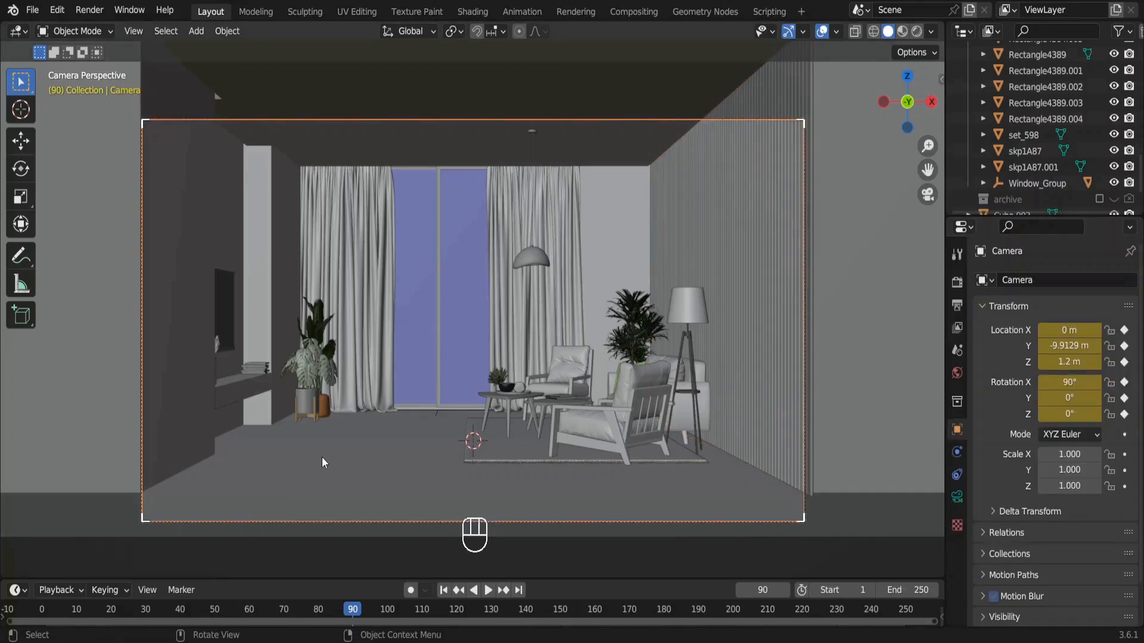
key("space")
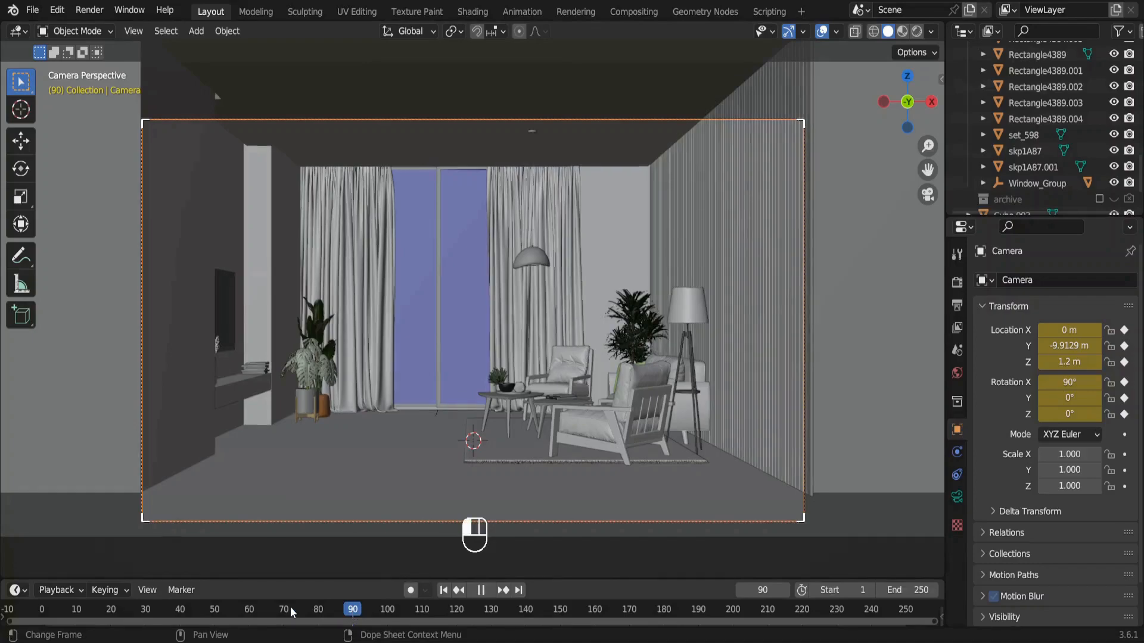
key("Escape")
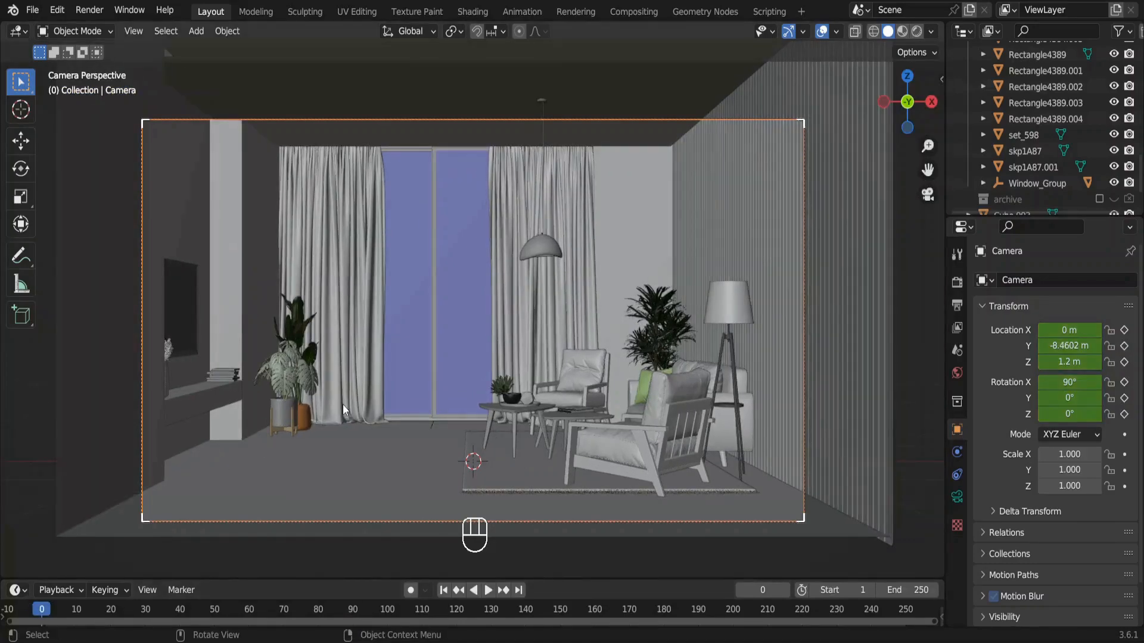
Switch to the browser, search Google for "the blue color frame button in blender timeline" and read the Blender Manual's Timeline page.
type("the blue co")
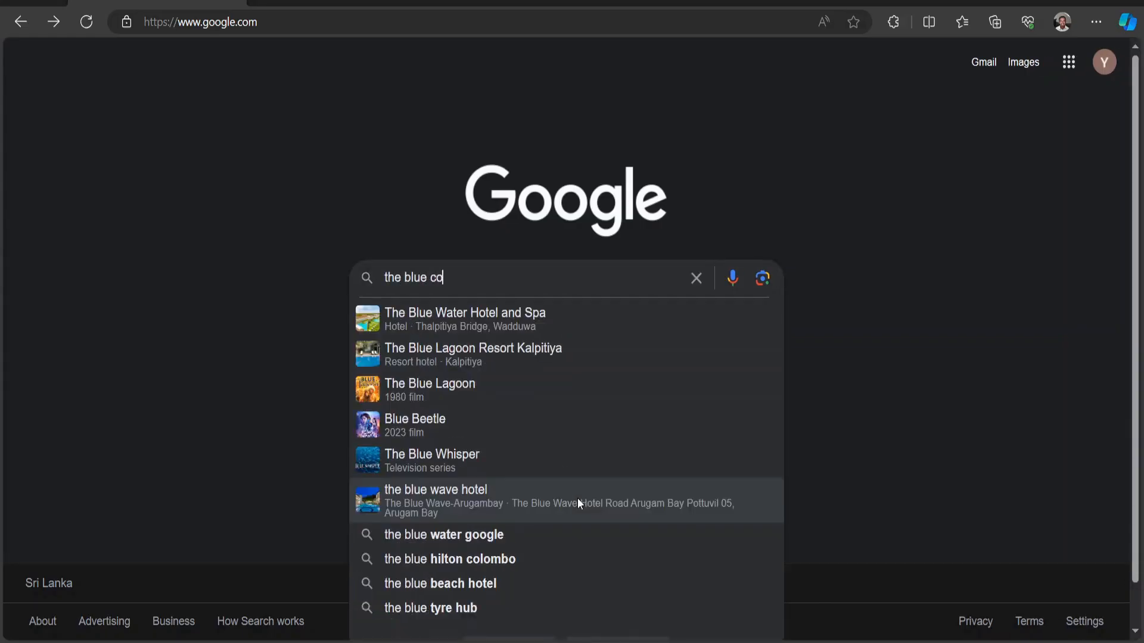
type("lor frame button in blender timeline")
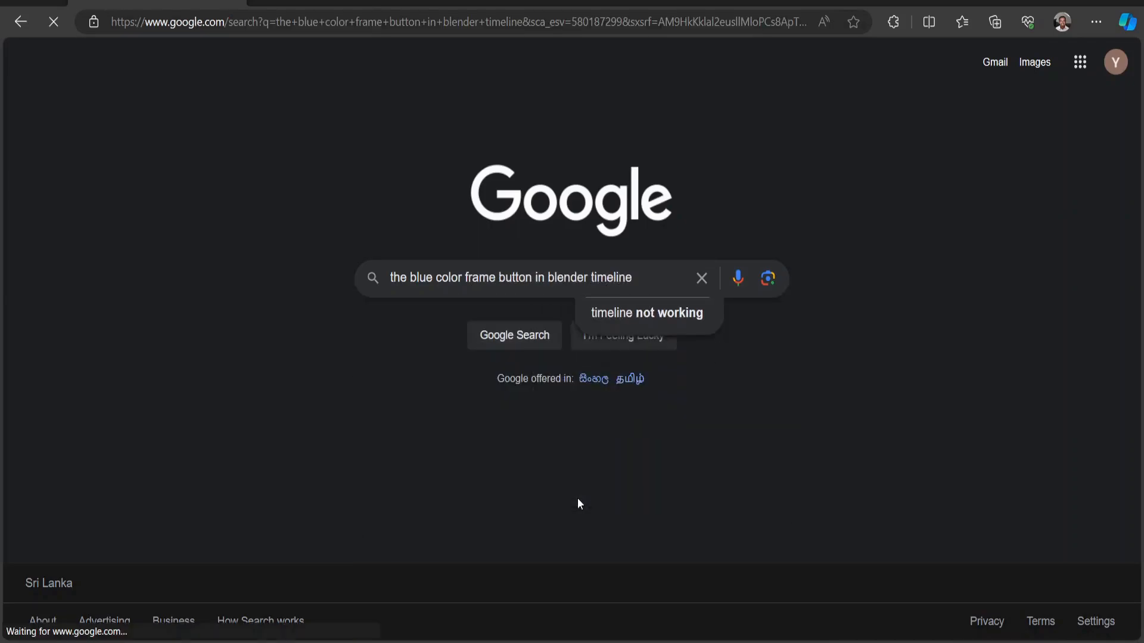
key("Return")
scroll(579, 500, "down", 5)
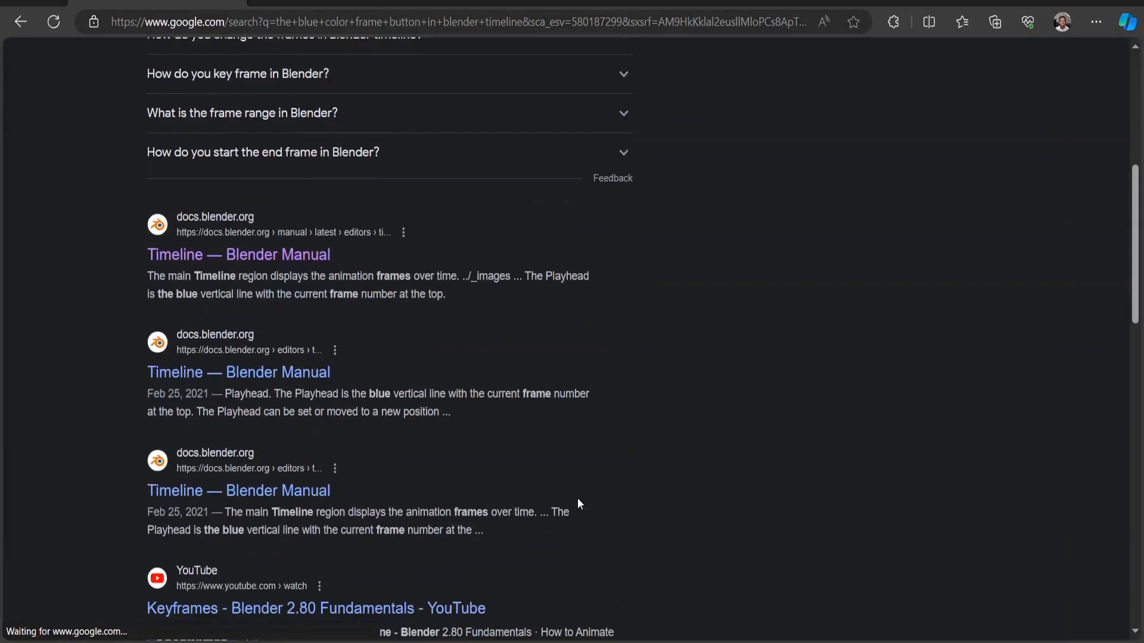
left_click(257, 256)
scroll(256, 258, "down", 5)
scroll(258, 263, "down", 5)
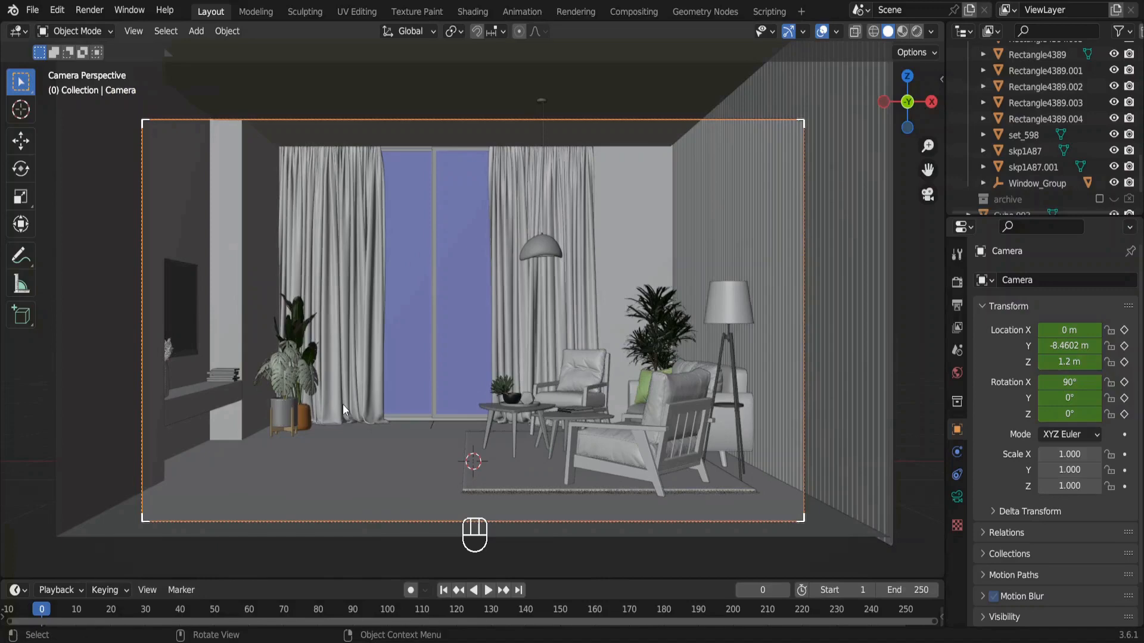
Switch back to Blender, play the camera animation past the second keyframe and return to frame 0.
key("space")
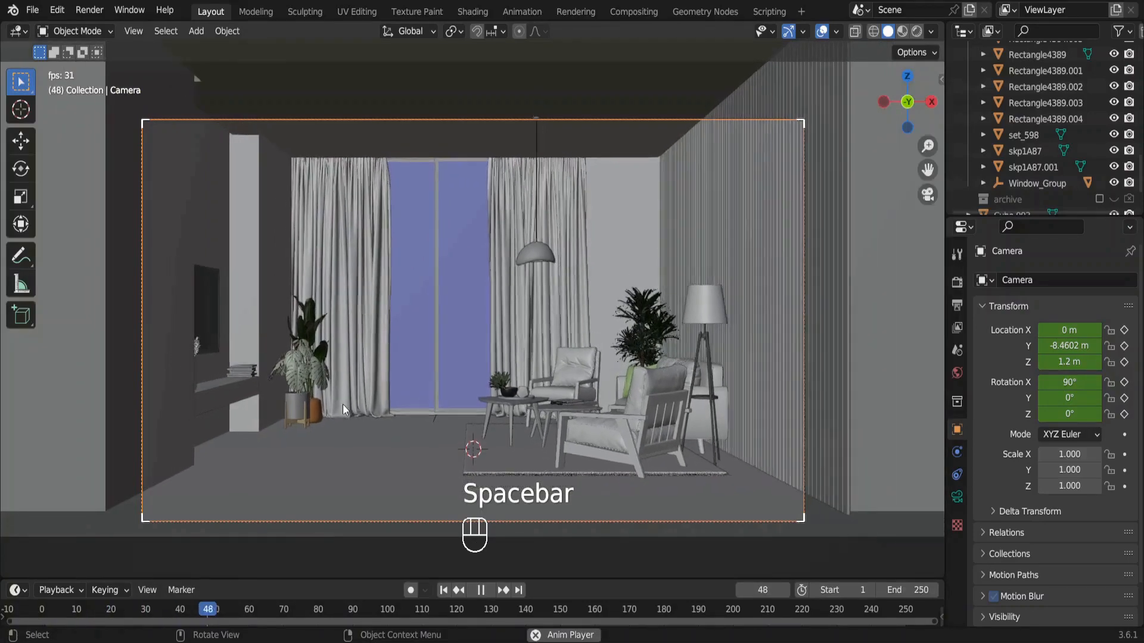
key("space")
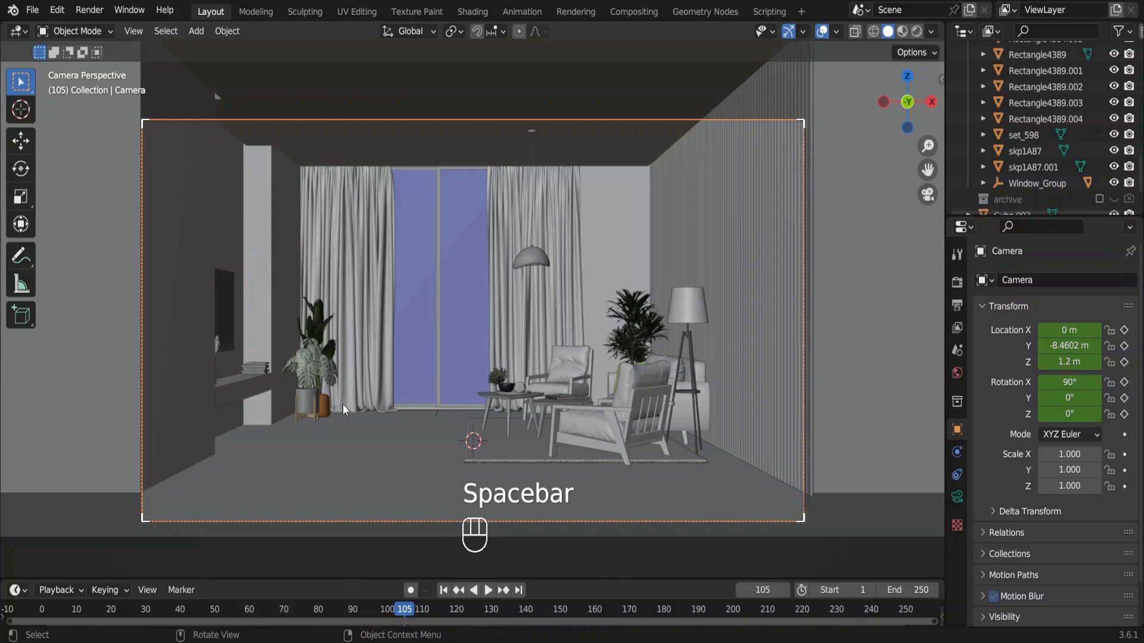
left_click_drag(411, 609, 41, 609)
Enlarge the timeline area to show the camera keyframes and set the current frame to 91.
left_click_drag(233, 581, 234, 475)
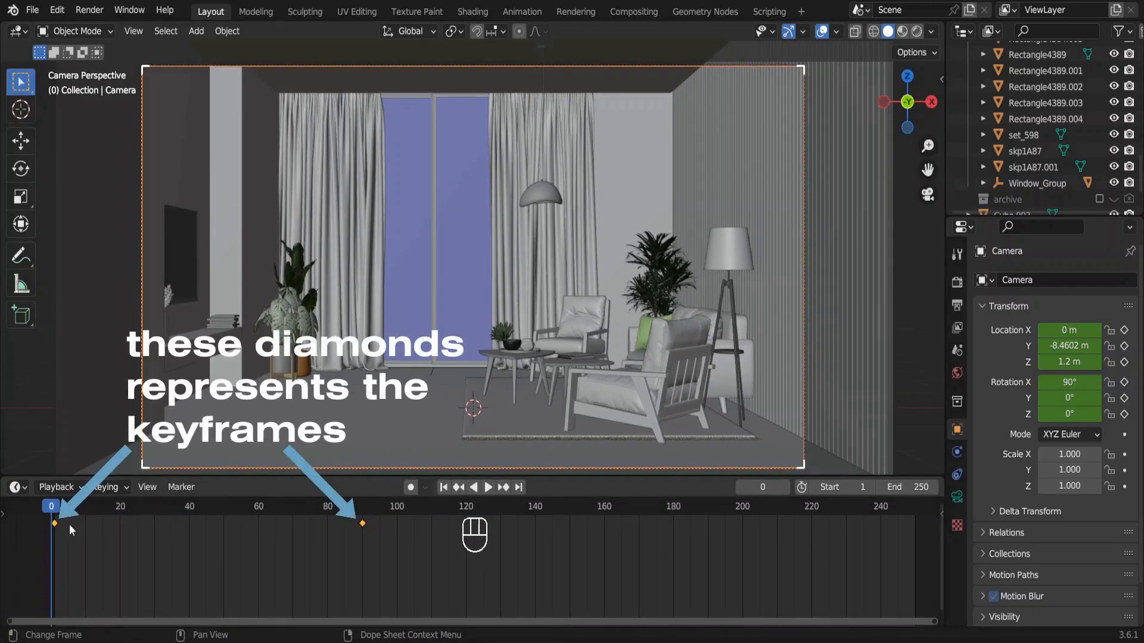
left_click_drag(54, 523, 361, 524)
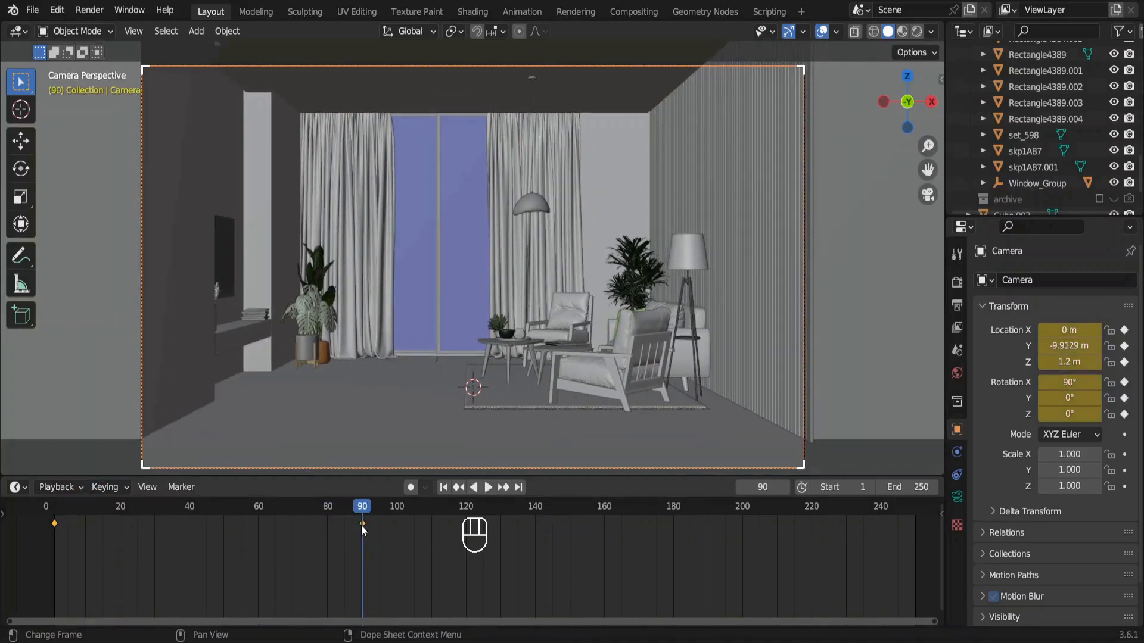
key("Right")
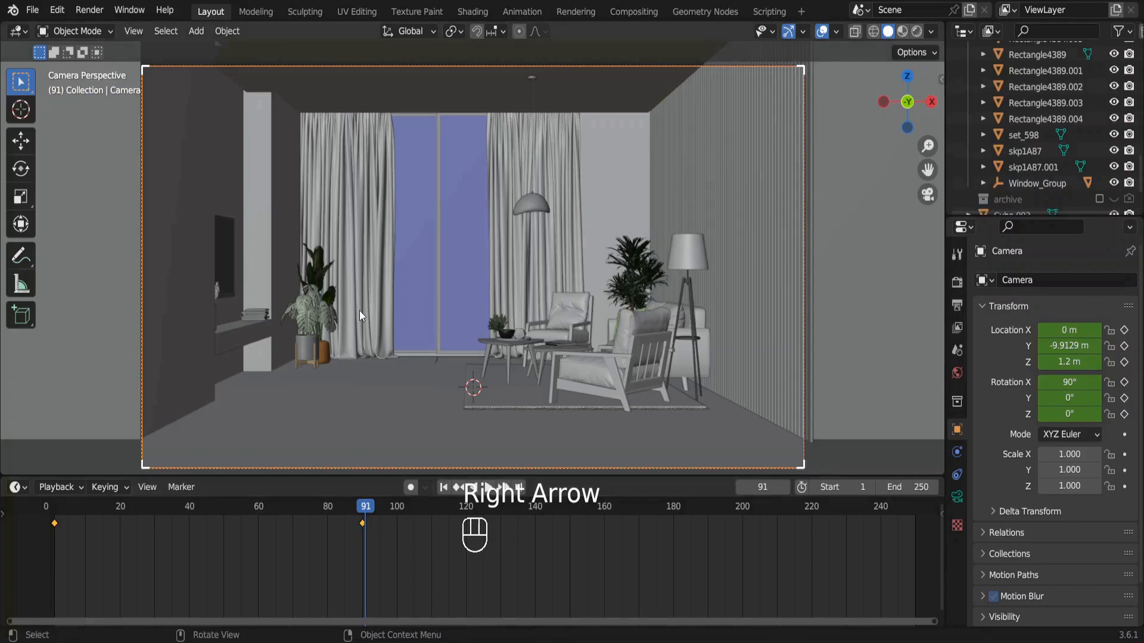
Leave the camera view, frame the sofa and seating area from inside the room, and align the camera to that view.
key("KP_0")
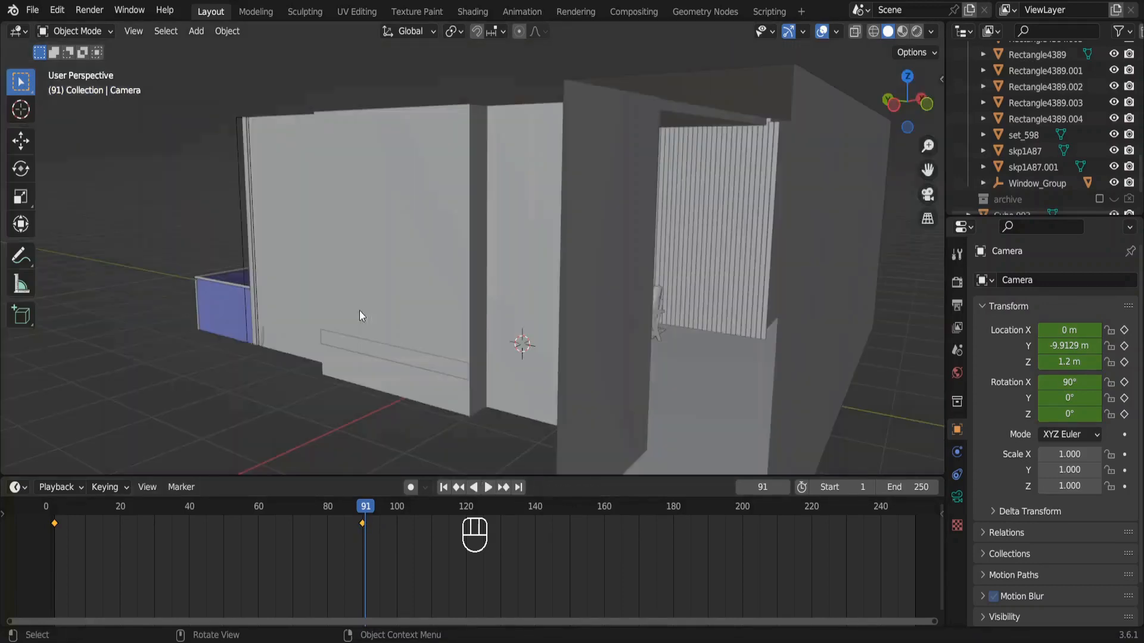
scroll(359, 310, "up", 8)
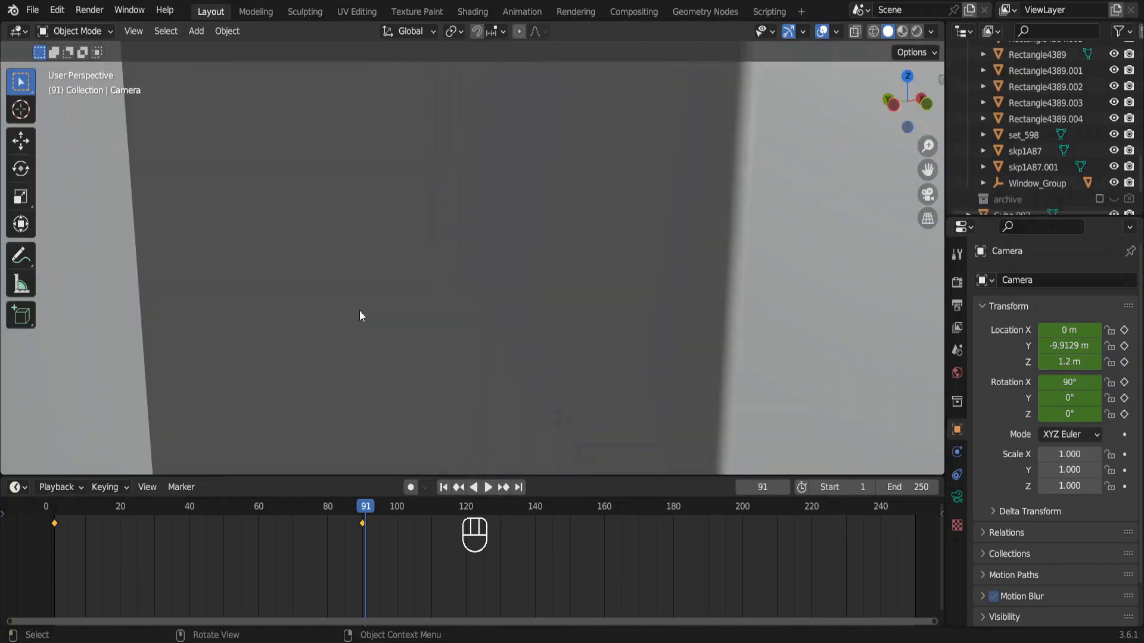
scroll(359, 310, "up", 3)
middle_click_drag(357, 310, 352, 309)
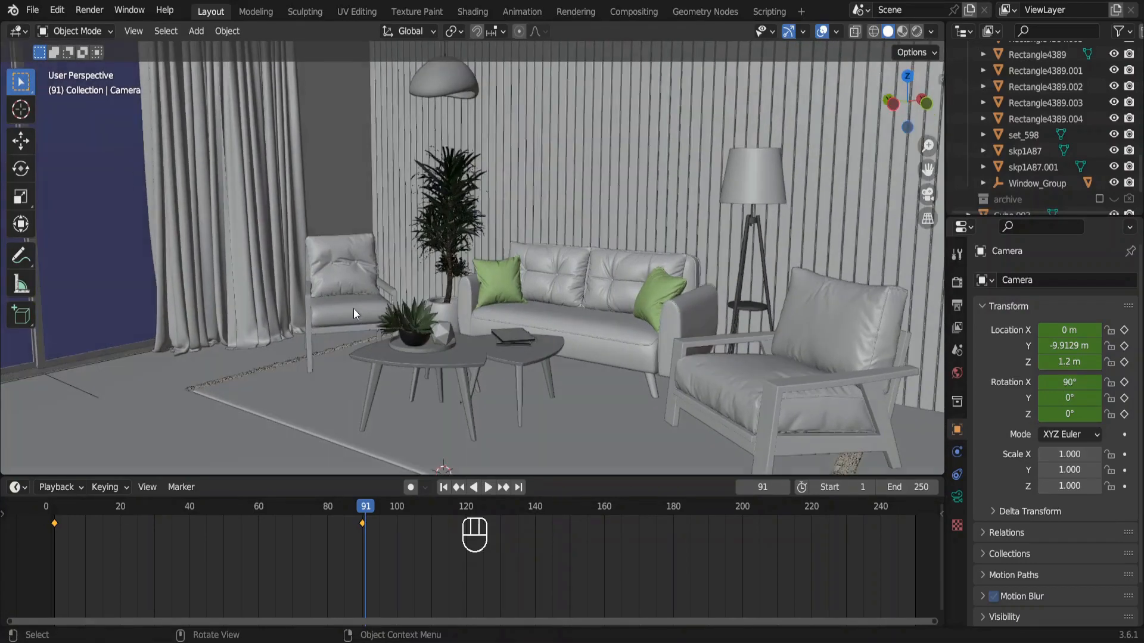
scroll(353, 309, "down", 1, "ctrl")
scroll(353, 309, "up", 1, "ctrl")
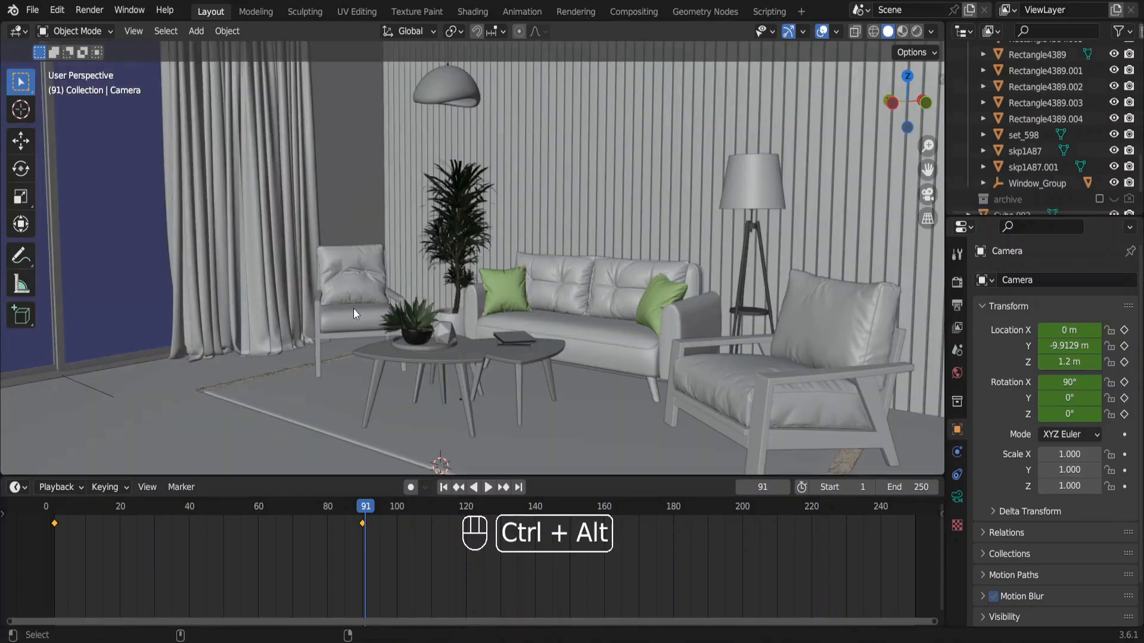
key("ctrl+alt+KP_0")
Move the camera back along its local Z and then horizontally, to about X -4.25 m, Y -4.06 m, Z 1.35 m, framing the seating area.
key("g")
key("x")
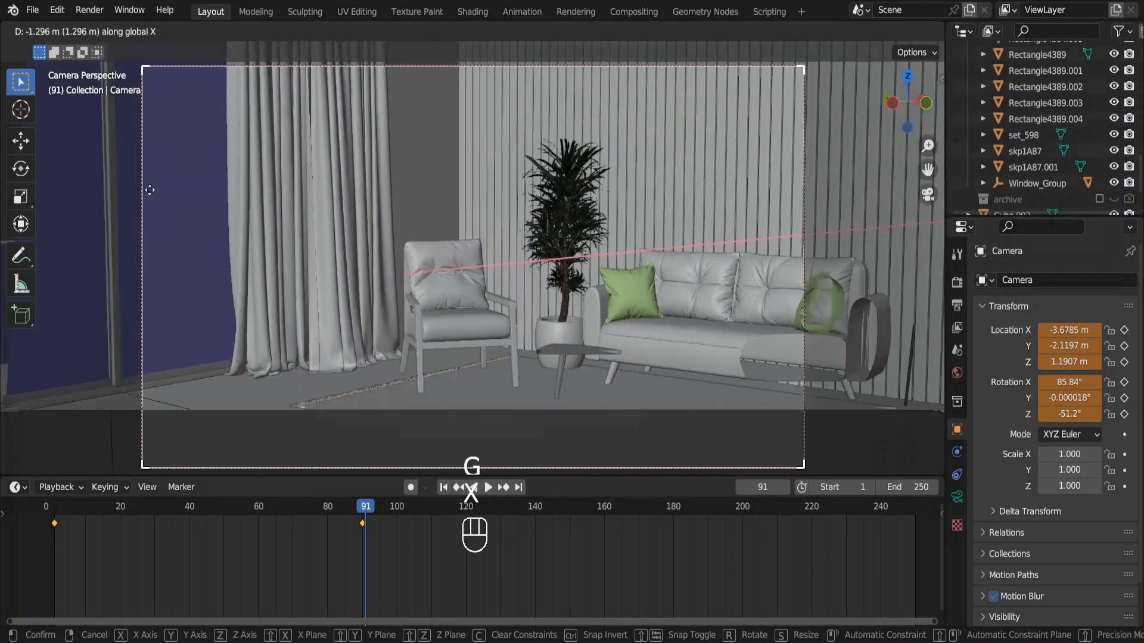
key("z")
key("z")
left_click(230, 315)
key("g")
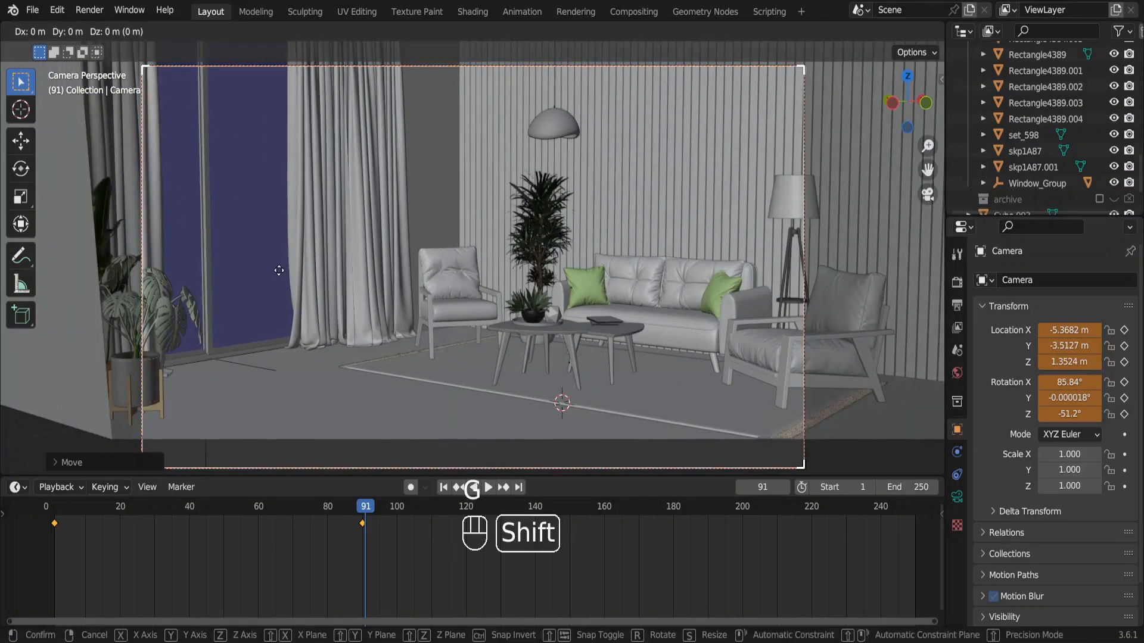
key("shift+z")
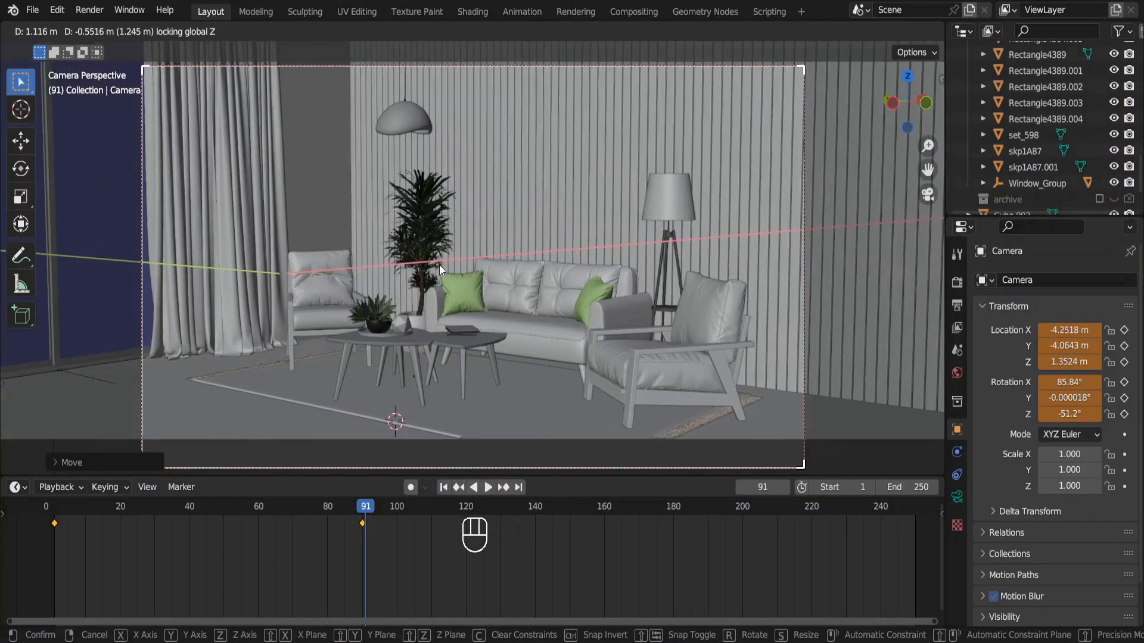
left_click(440, 268)
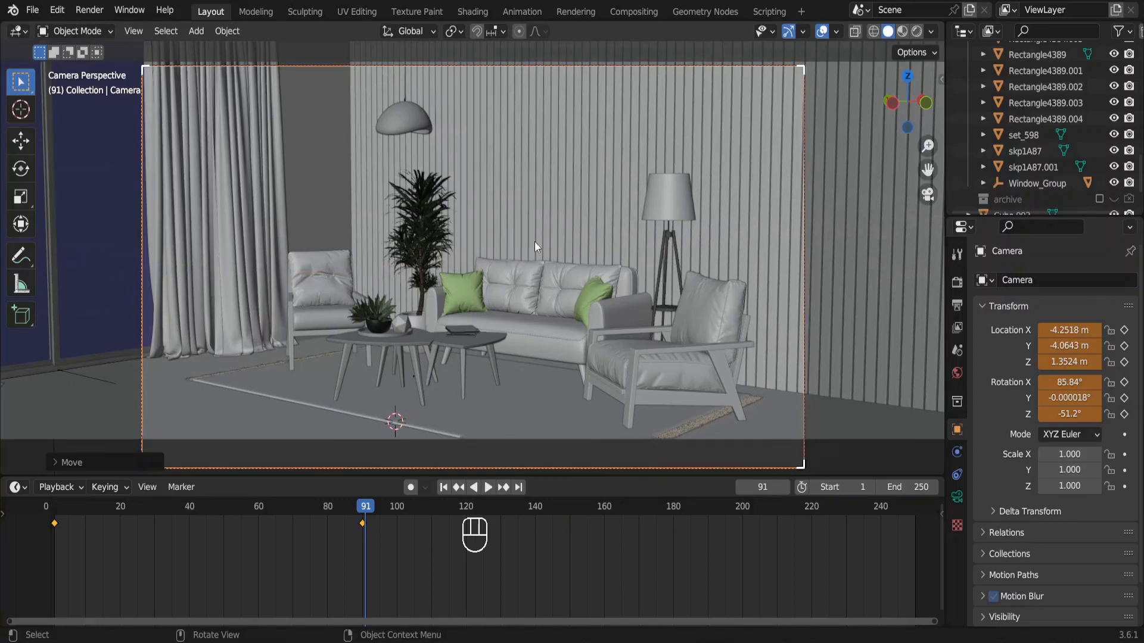
Set the camera's X rotation to 90° and Y rotation to 0° so its view is level.
key("n")
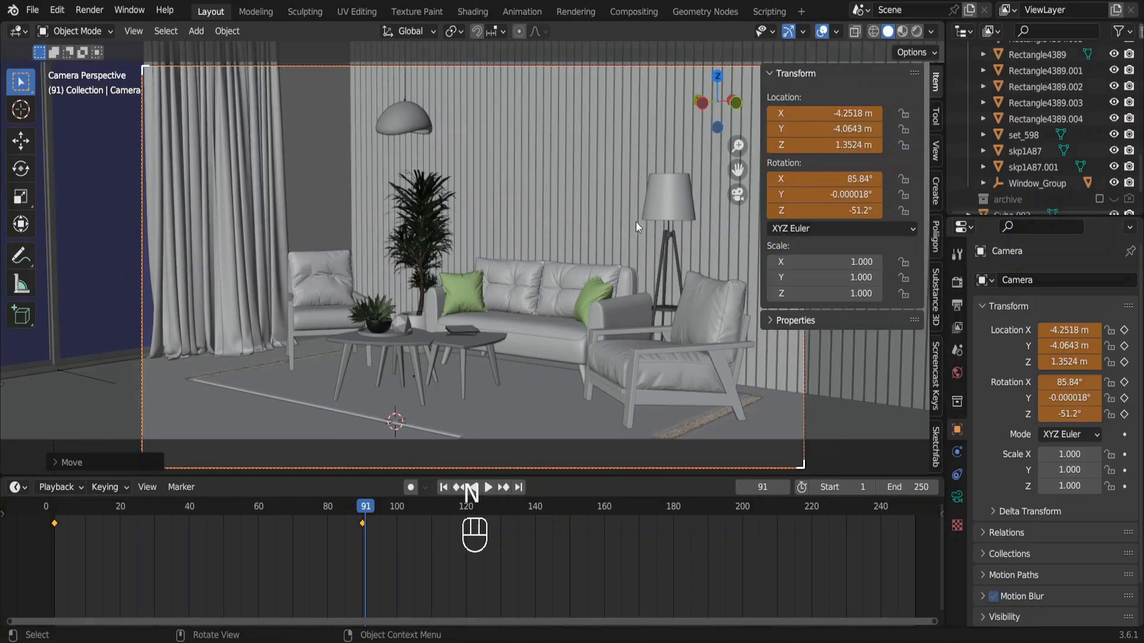
left_click(840, 179)
type("90")
key("Return")
left_click(828, 194)
type("0")
key("Return")
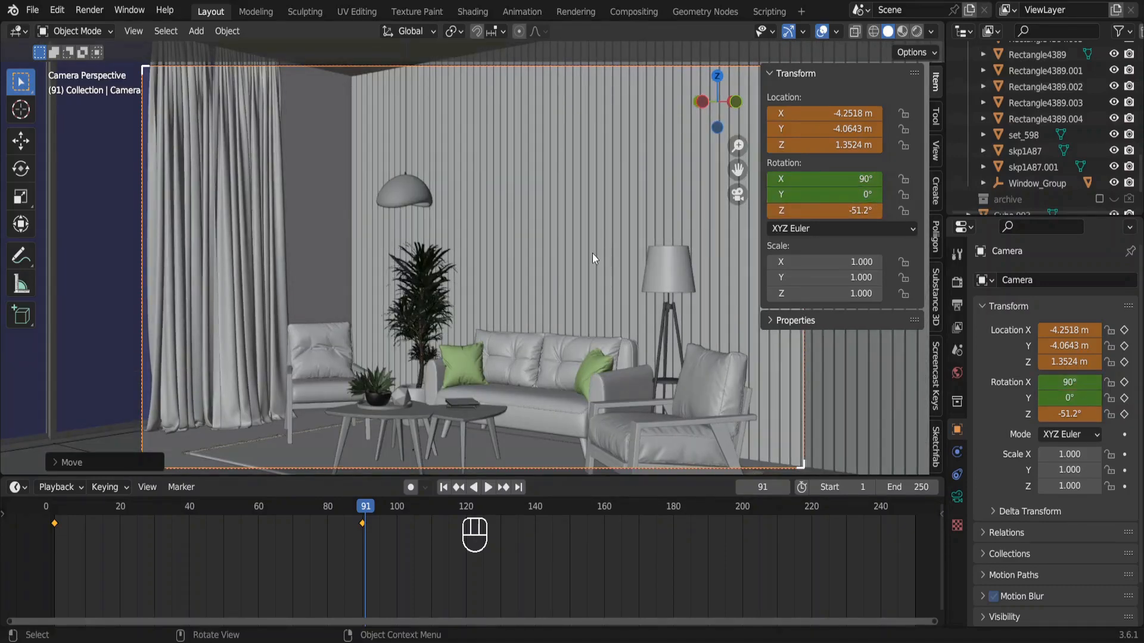
Lower the camera along global Z to about 1.10 m and insert a Location & Rotation keyframe at frame 91.
key("n")
key("g")
key("z")
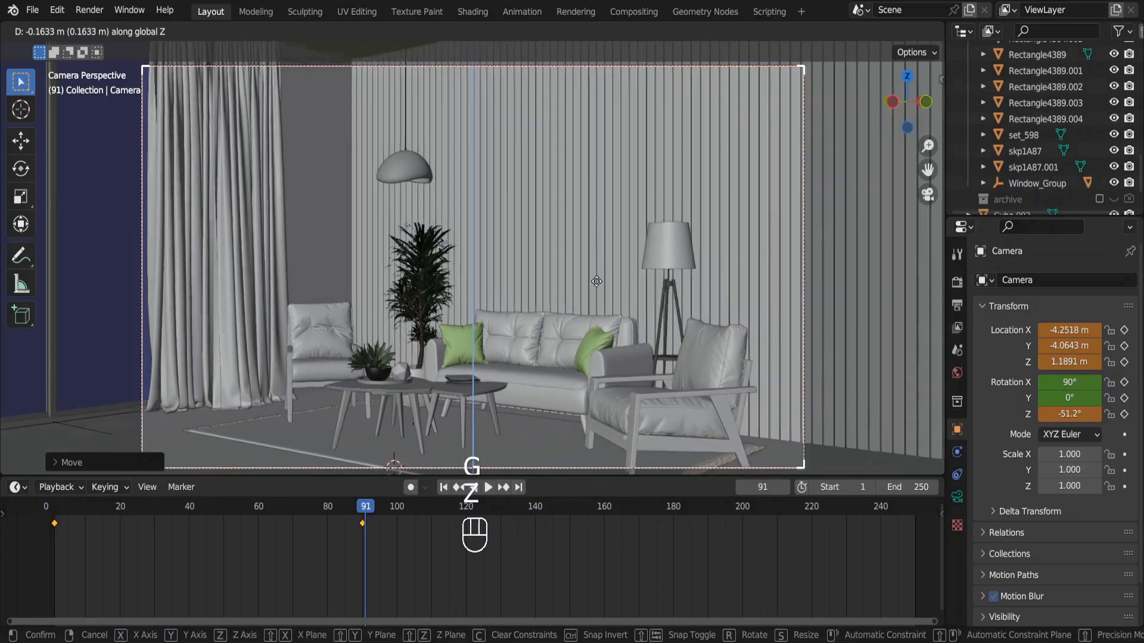
left_click(599, 294)
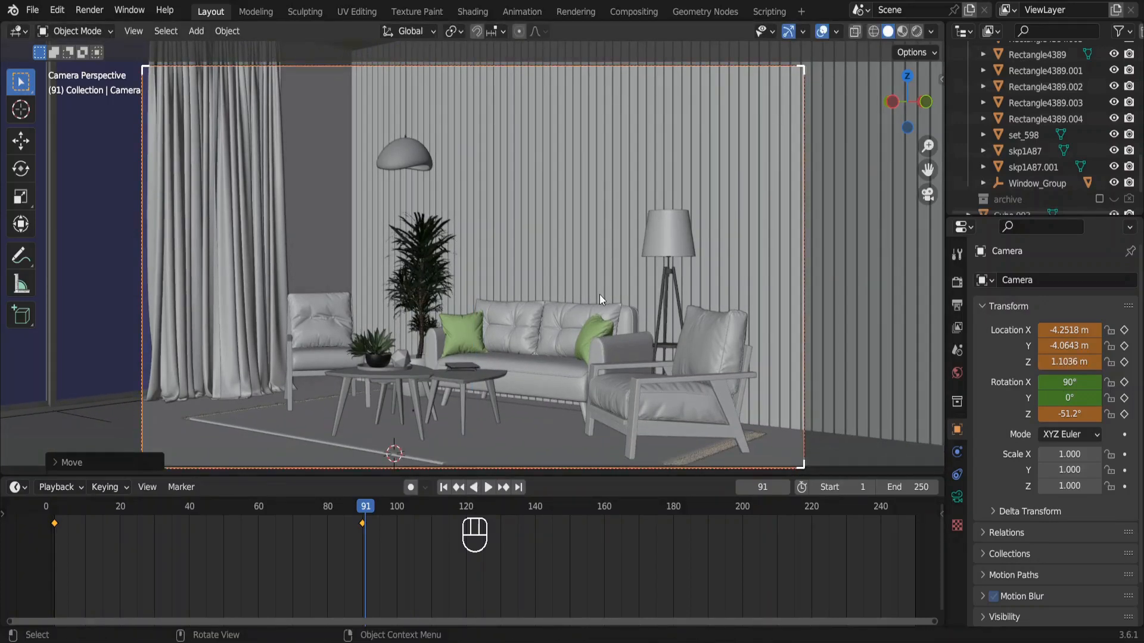
key("i")
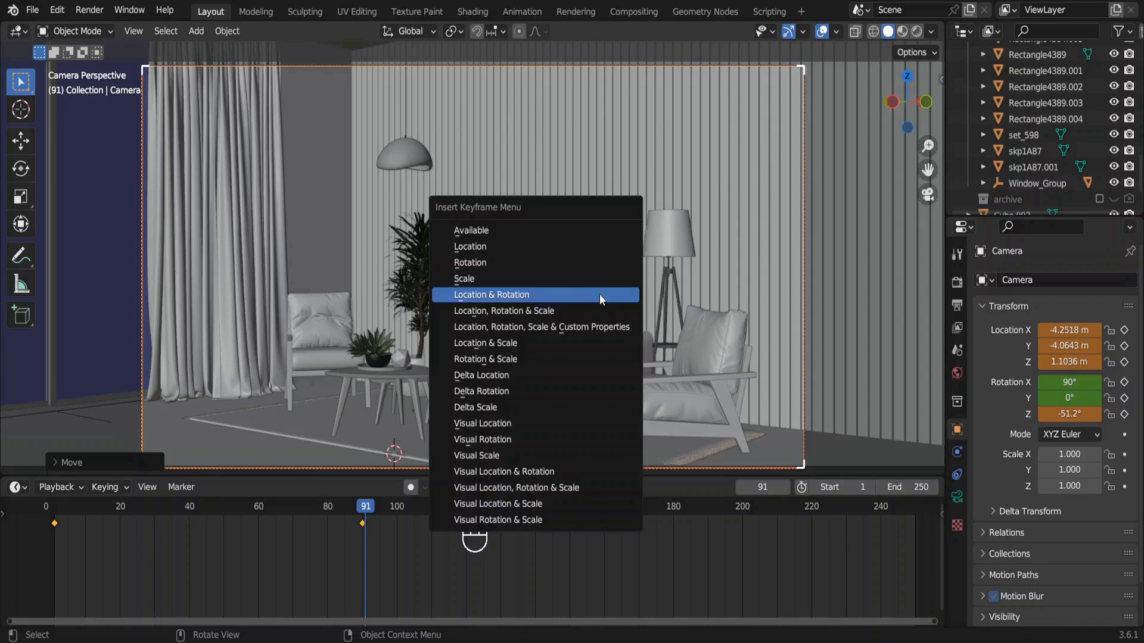
left_click(599, 294)
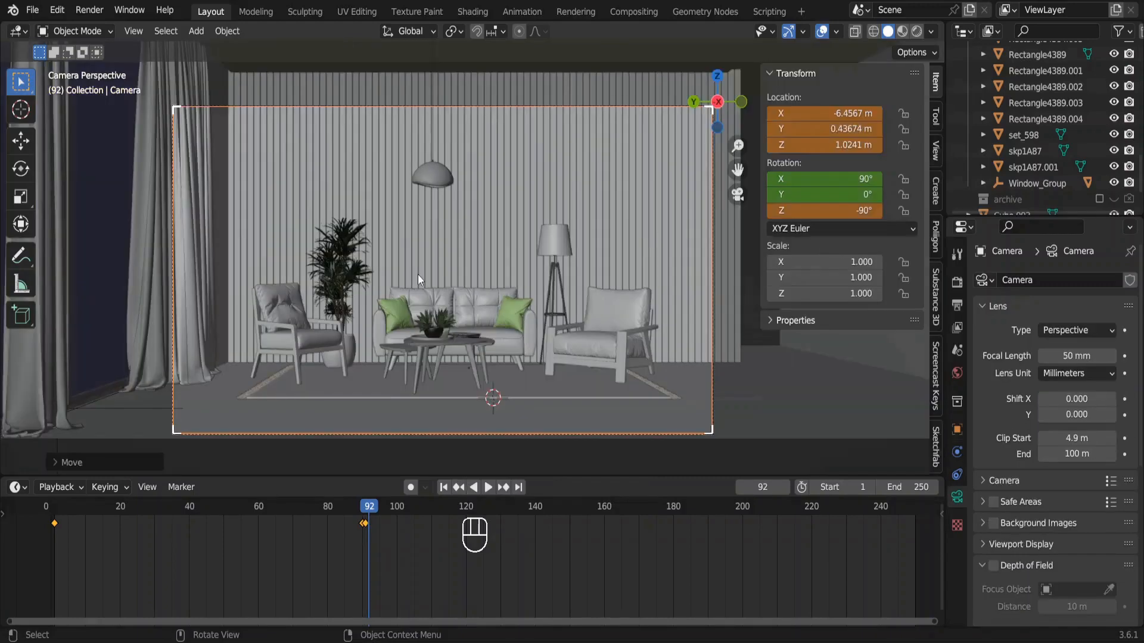
Insert a Location & Rotation keyframe for the frontal camera view at frame 92 and advance to frame 93.
key("i")
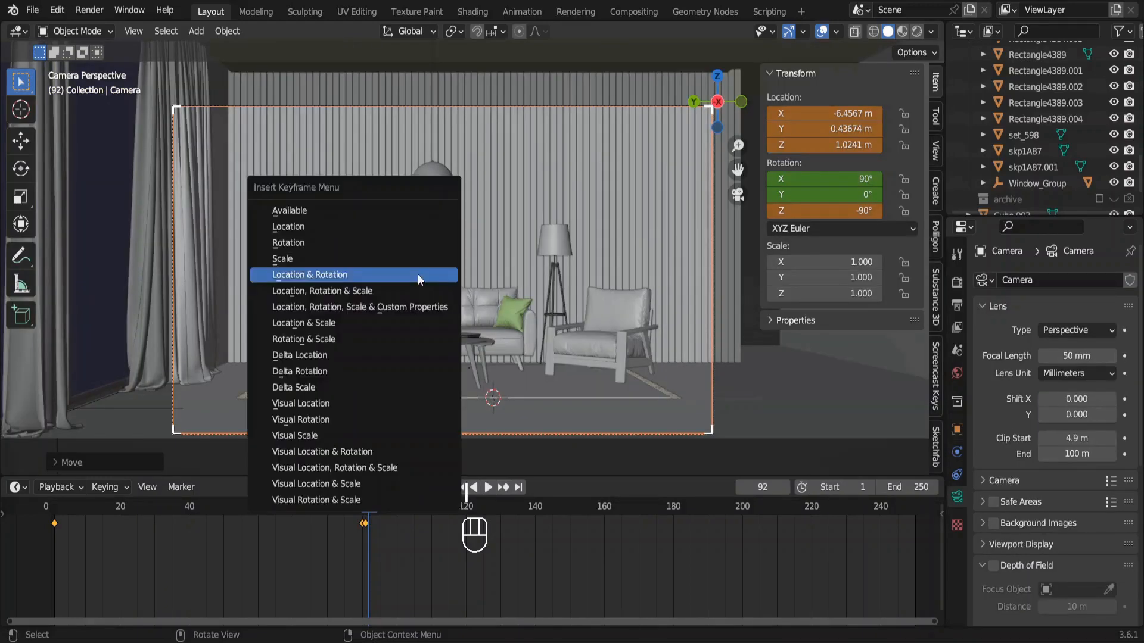
left_click(417, 274)
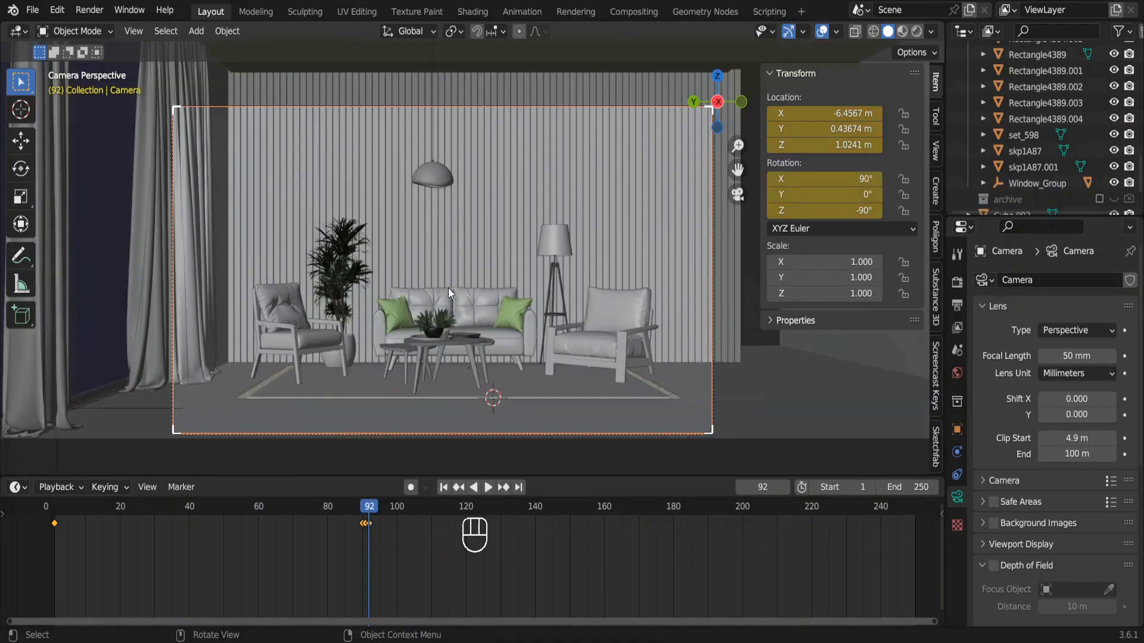
key("Right")
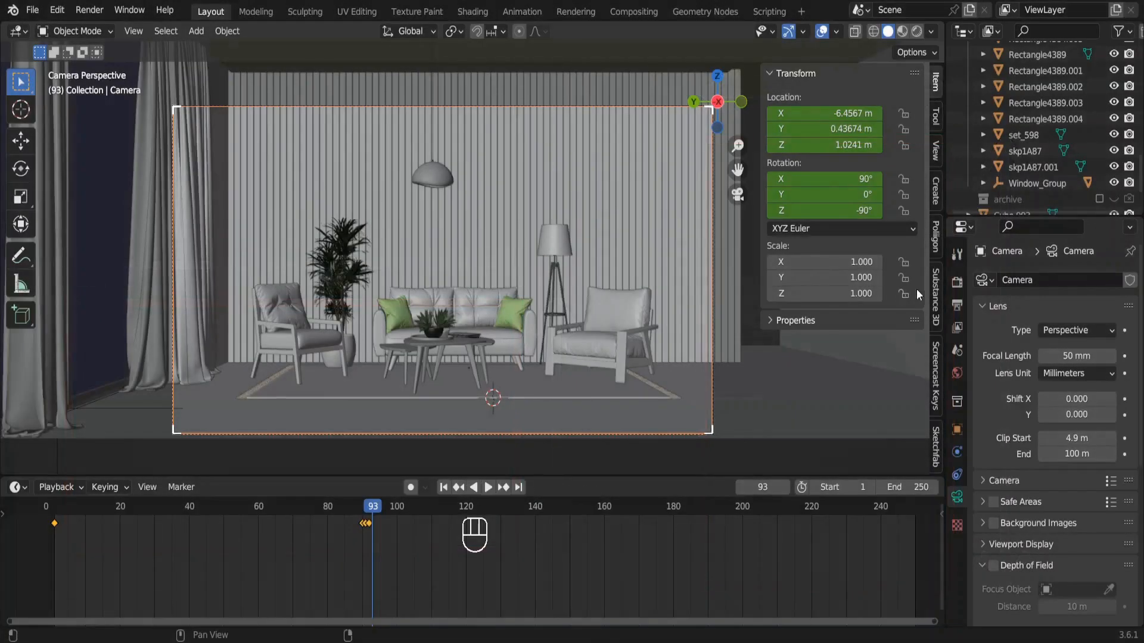
Switch the render output to portrait format with a resolution of 1080 × 1920 px.
left_click(957, 305)
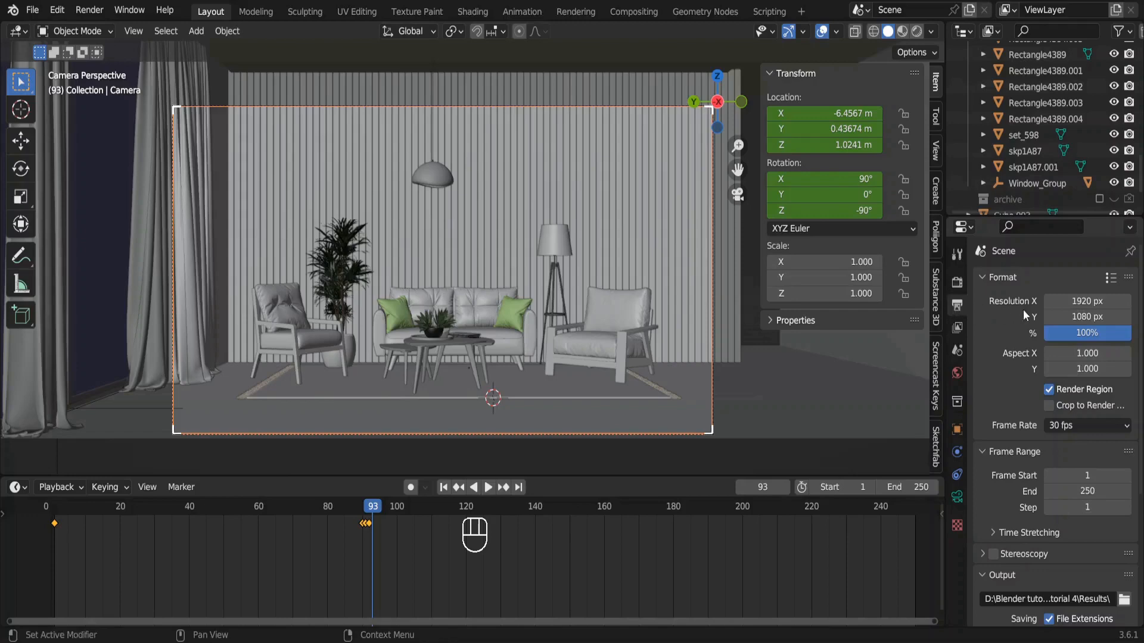
left_click(1083, 301)
type("1080")
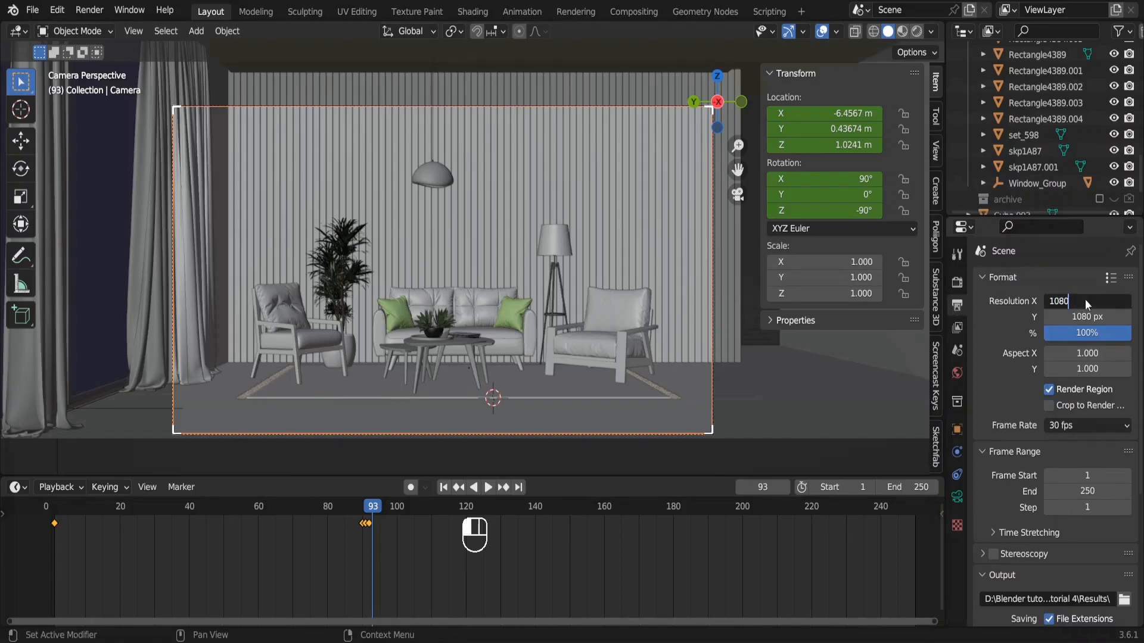
left_click(1085, 314)
type("1920")
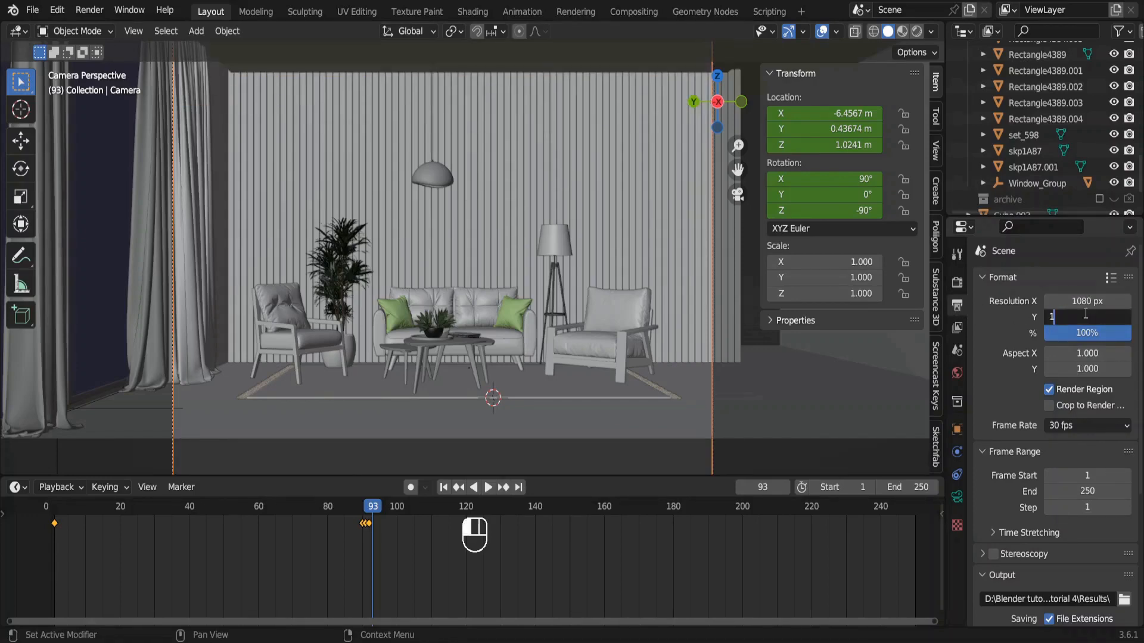
key("Return")
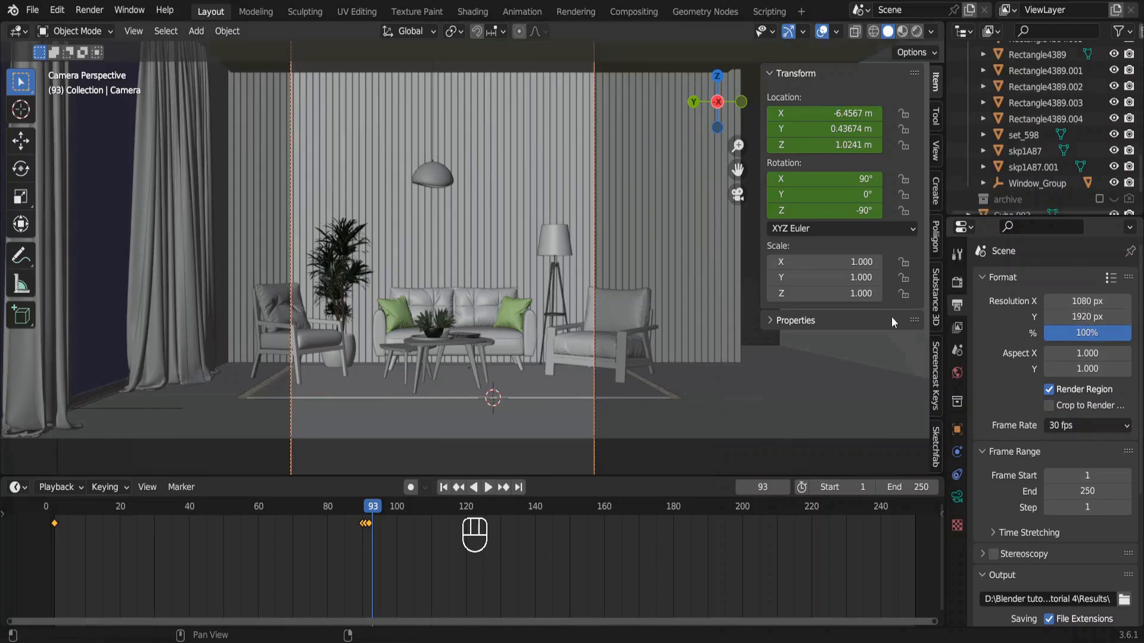
Move the camera forward along its local Z to about X -4.24 m and reduce its clip start to 2.7 m.
scroll(555, 330, "down", 3, "ctrl")
key("g")
key("z")
key("z")
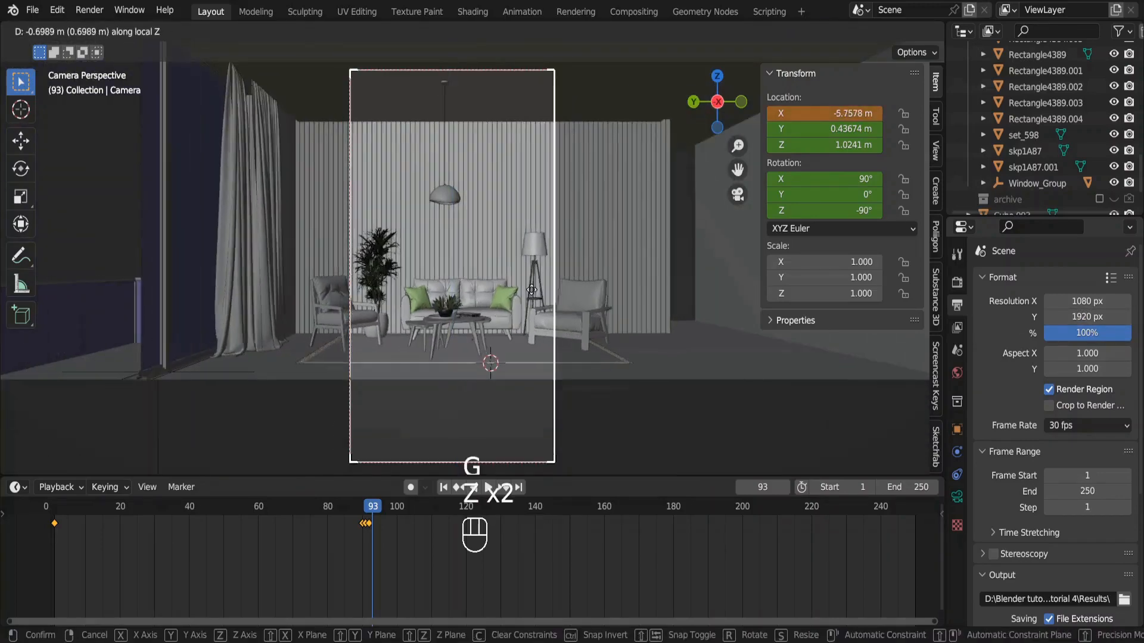
left_click(783, 441)
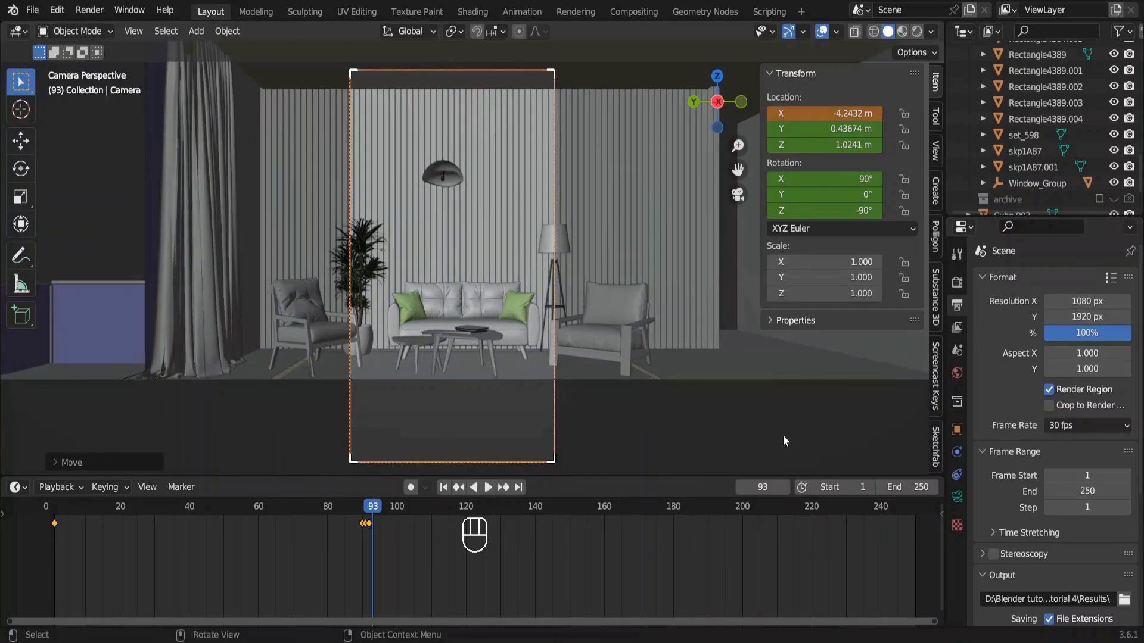
left_click(957, 496)
mouse_move(1077, 438)
left_mouse_down()
mouse_move(1049, 438)
mouse_move(1075, 437)
left_mouse_up()
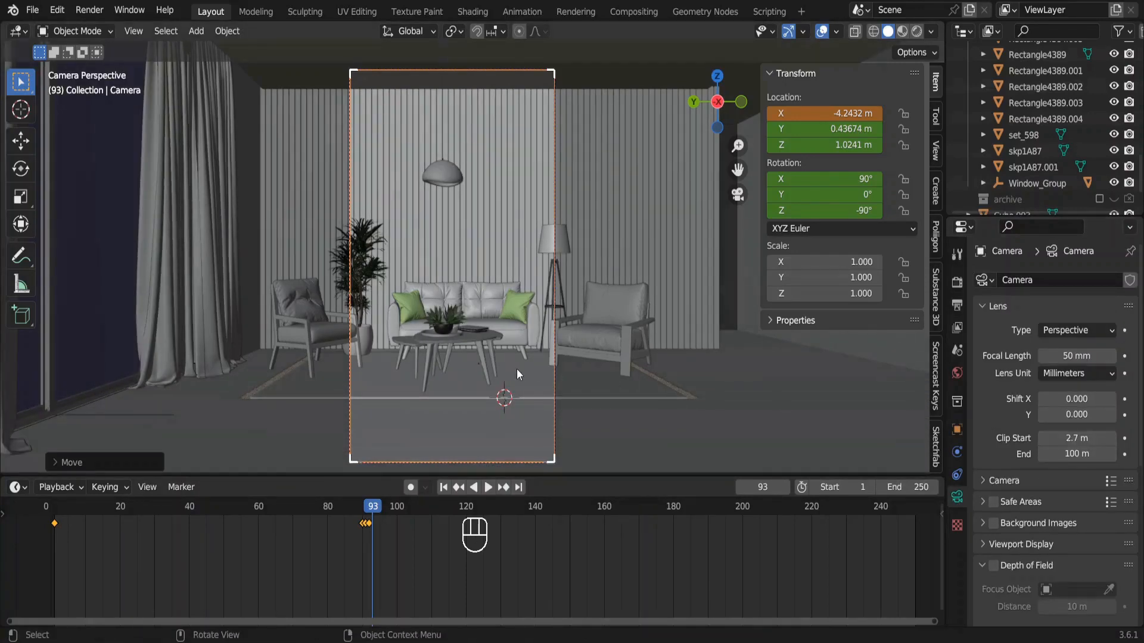
Move the camera closer to about X -3.59 m, turned to -69° about Z, and keyframe its location and rotation at frame 93.
key("g")
key("z")
key("z")
left_click(505, 333)
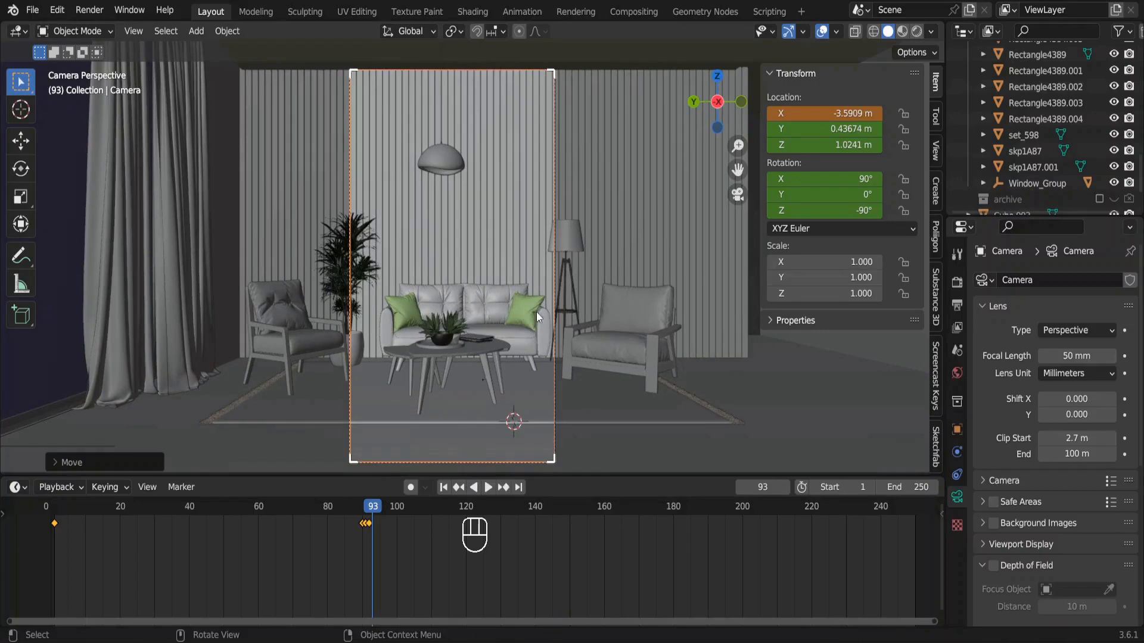
left_click_drag(834, 210, 768, 212)
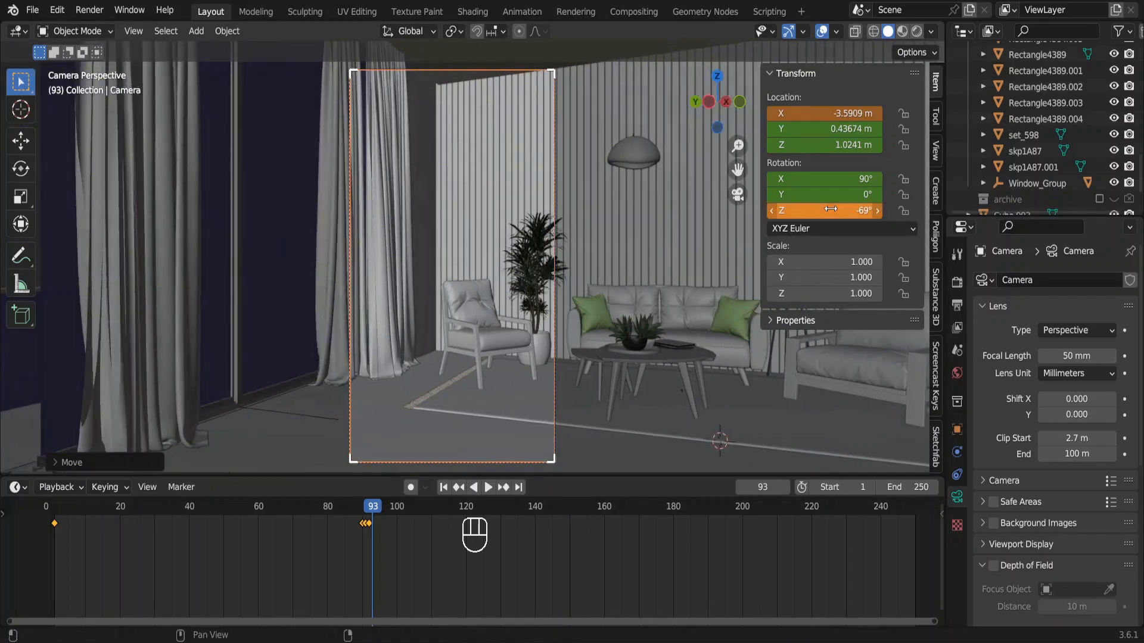
key("i")
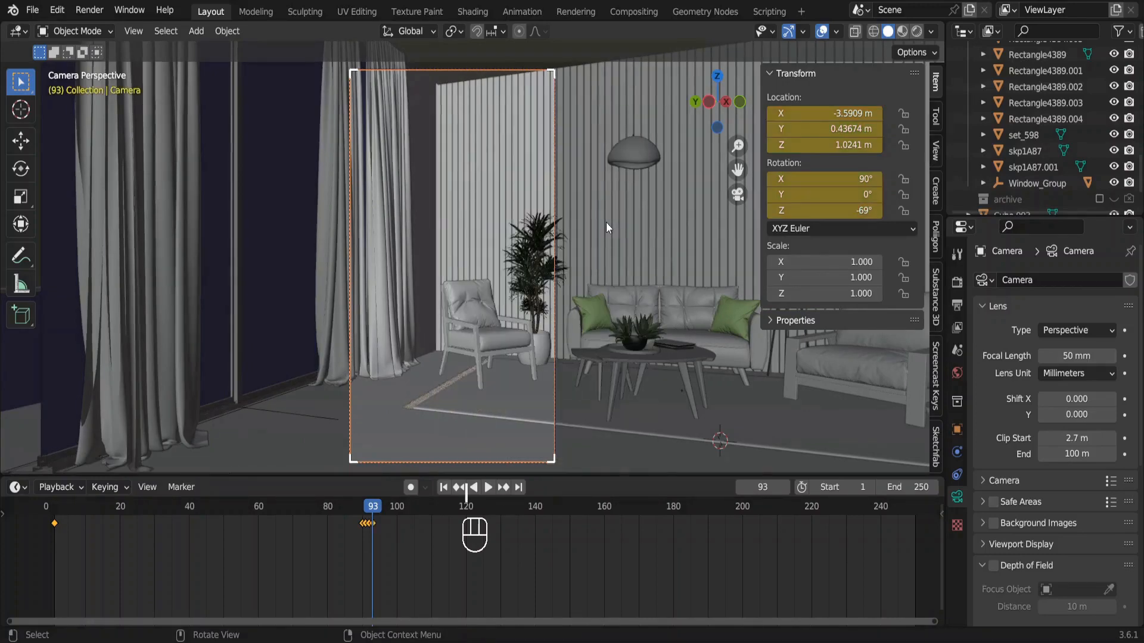
At frame 243, rotate the camera to -105° about Z and insert a Location & Rotation keyframe.
left_click_drag(377, 505, 891, 515)
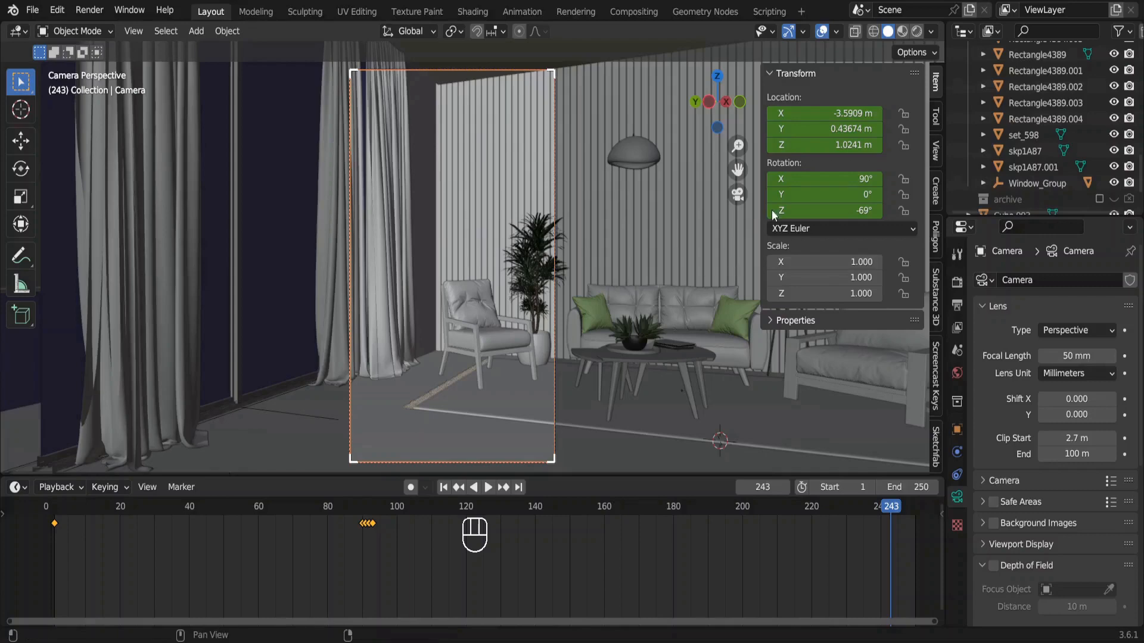
left_click_drag(834, 210, 751, 210)
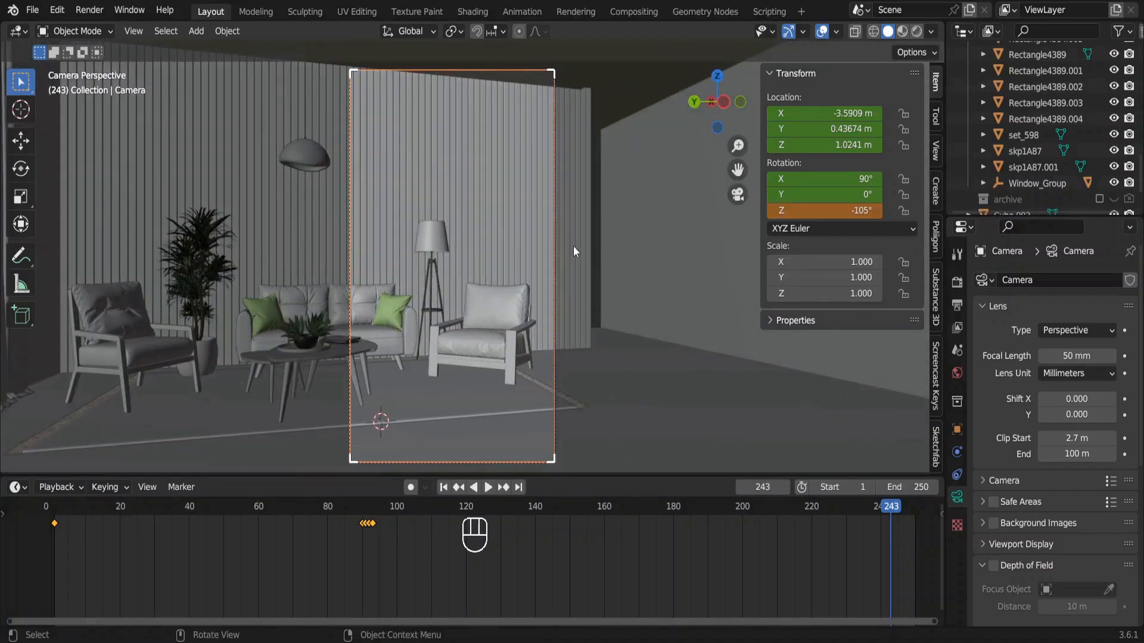
key("i")
left_click(573, 246)
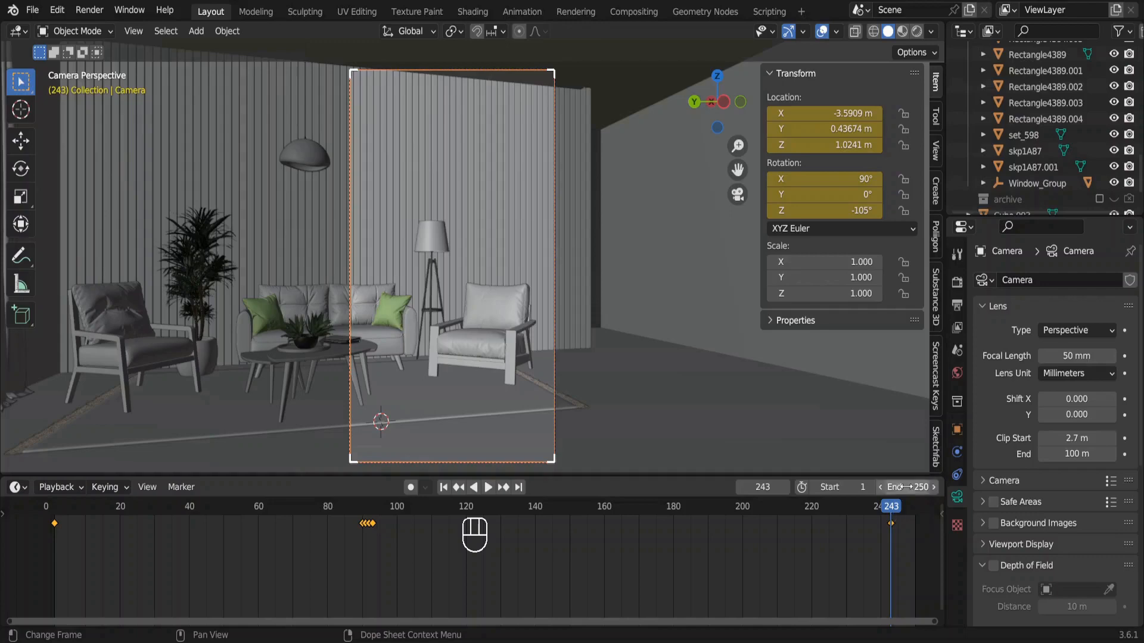
Set the output frame rate to 30 fps.
left_click(957, 306)
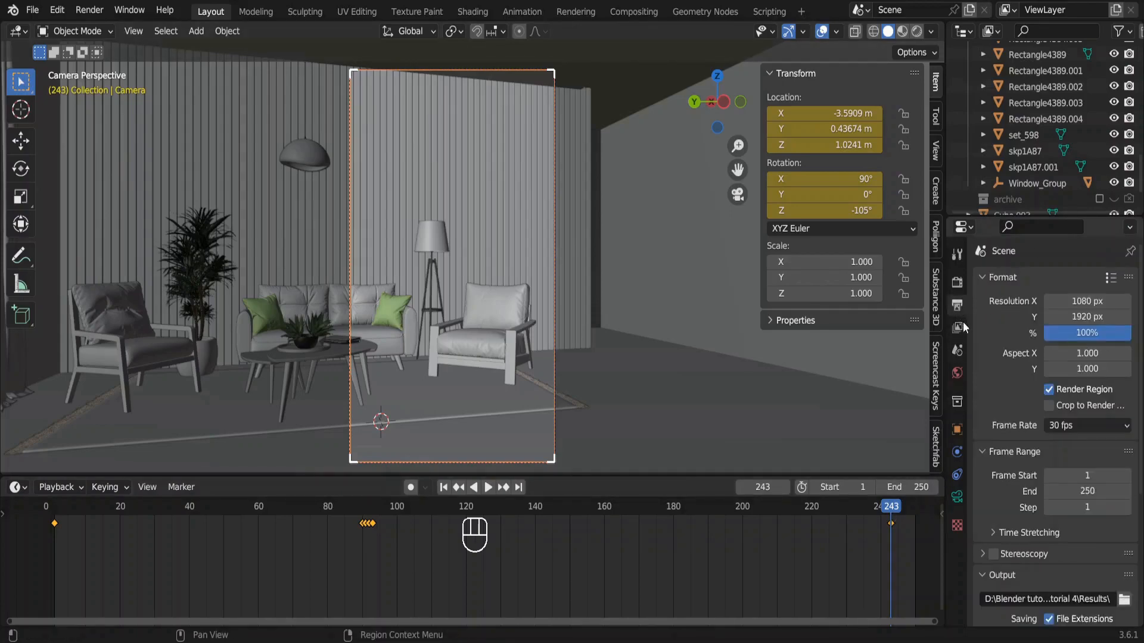
left_click(1078, 424)
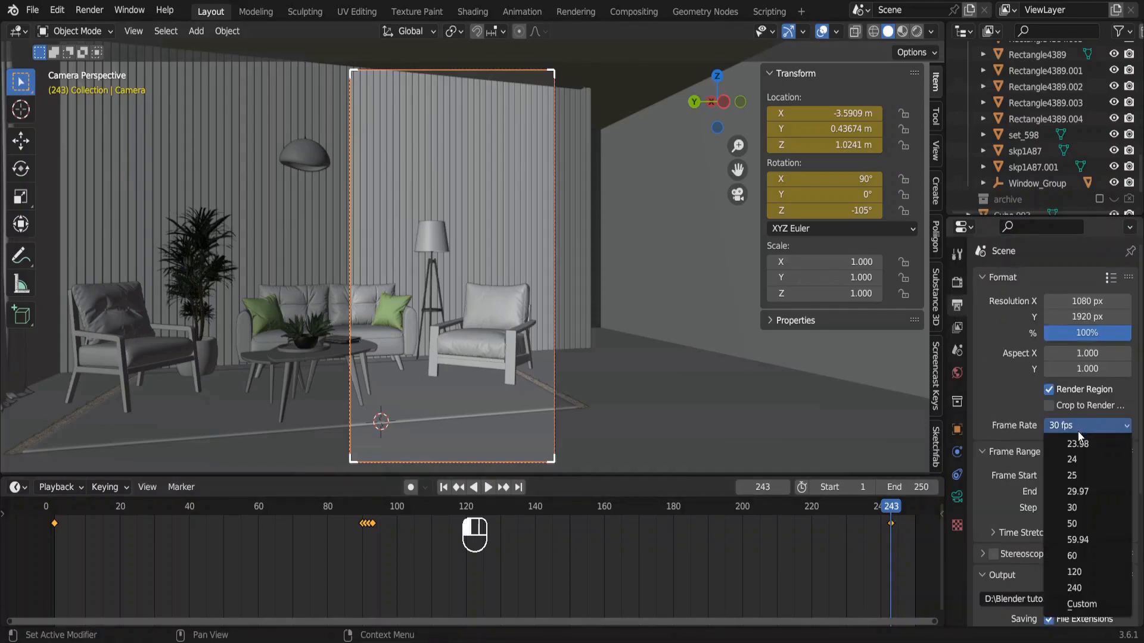
left_click(1077, 507)
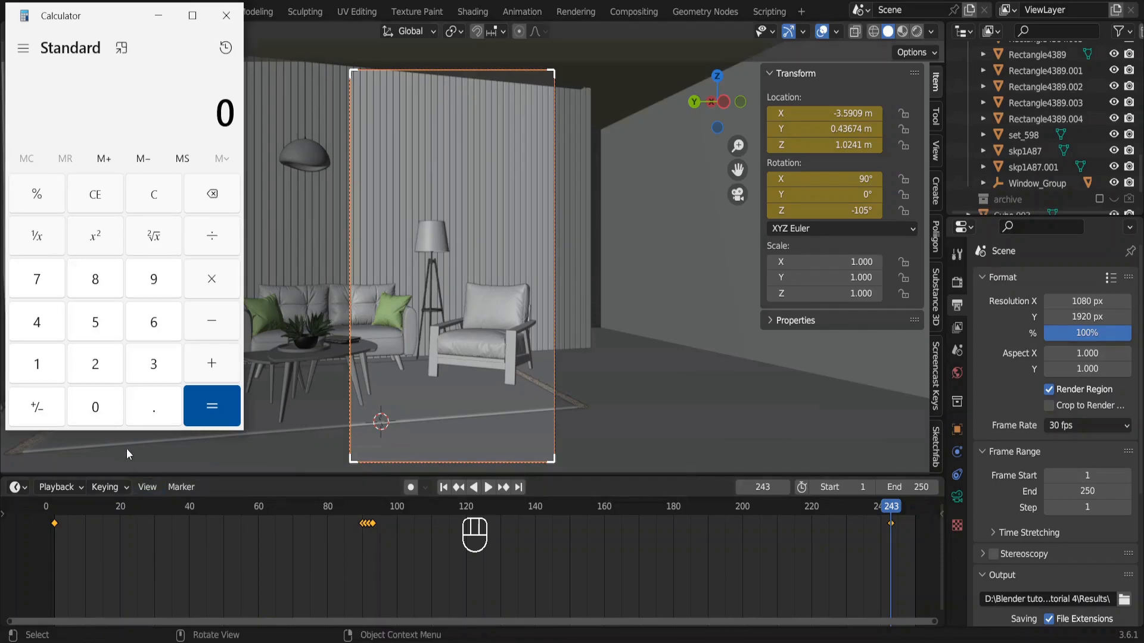
In Calculator, subtract 93 from 243 and divide the difference to work out the camera pan's duration.
type("243")
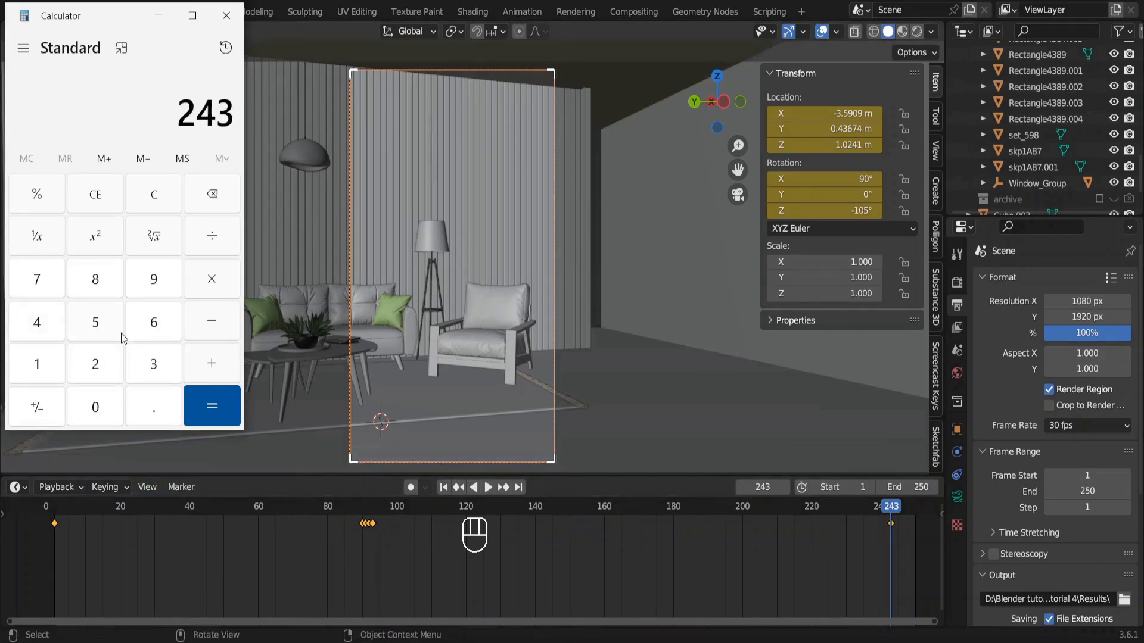
key("minus")
type("93")
key("Return")
key("slash")
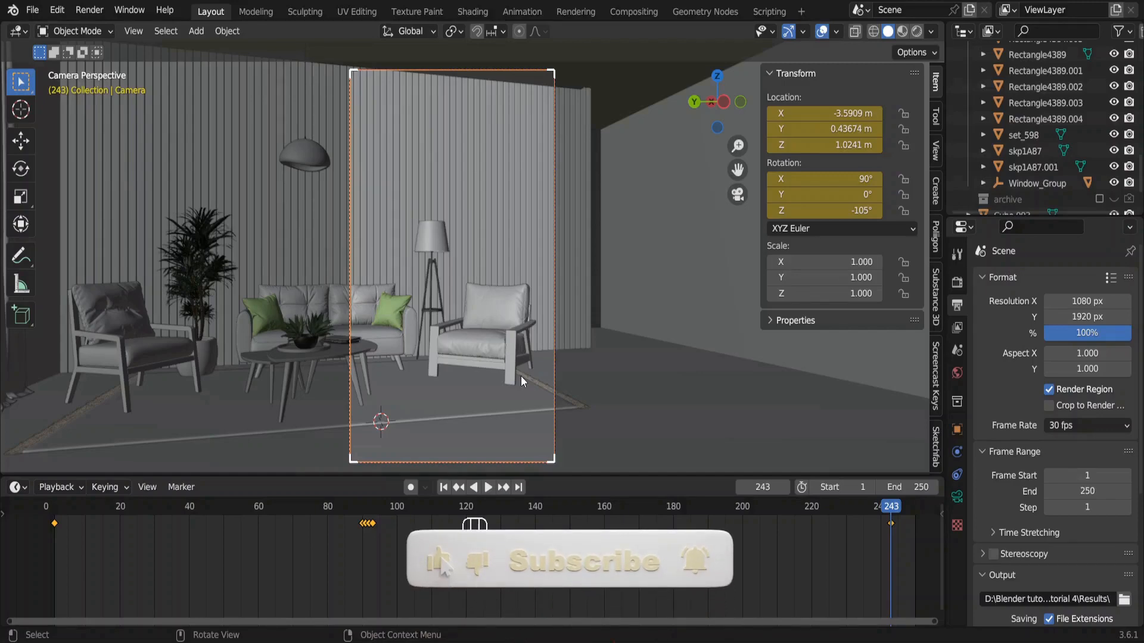
Play the camera pan from frame 93 several times to review the movement, and stop the playback.
left_click(373, 501)
key("space")
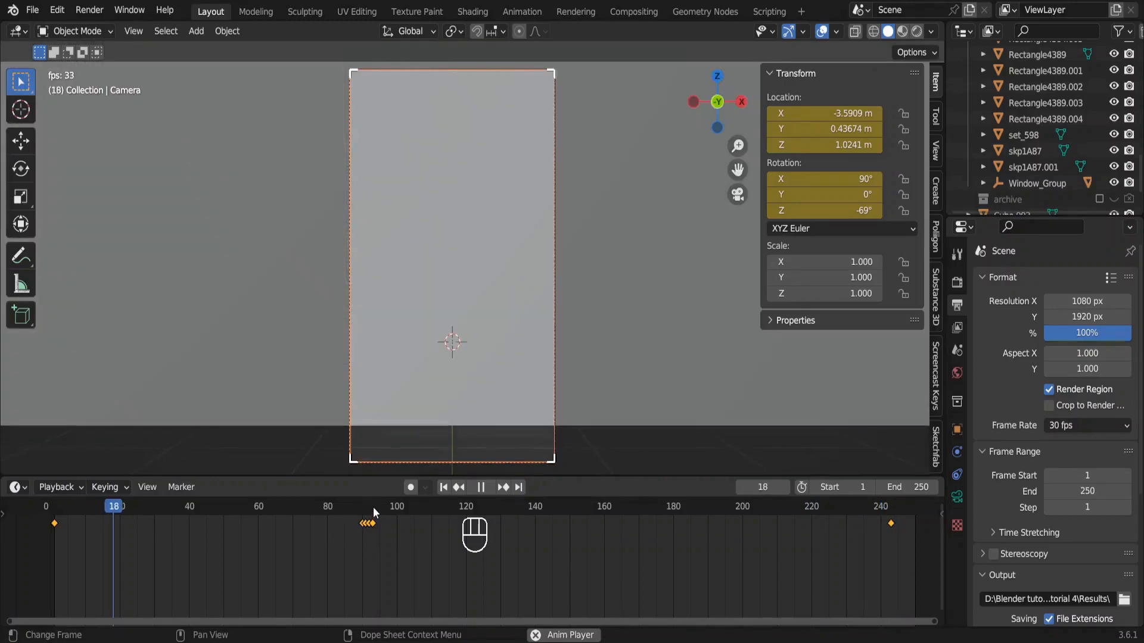
left_click(373, 507)
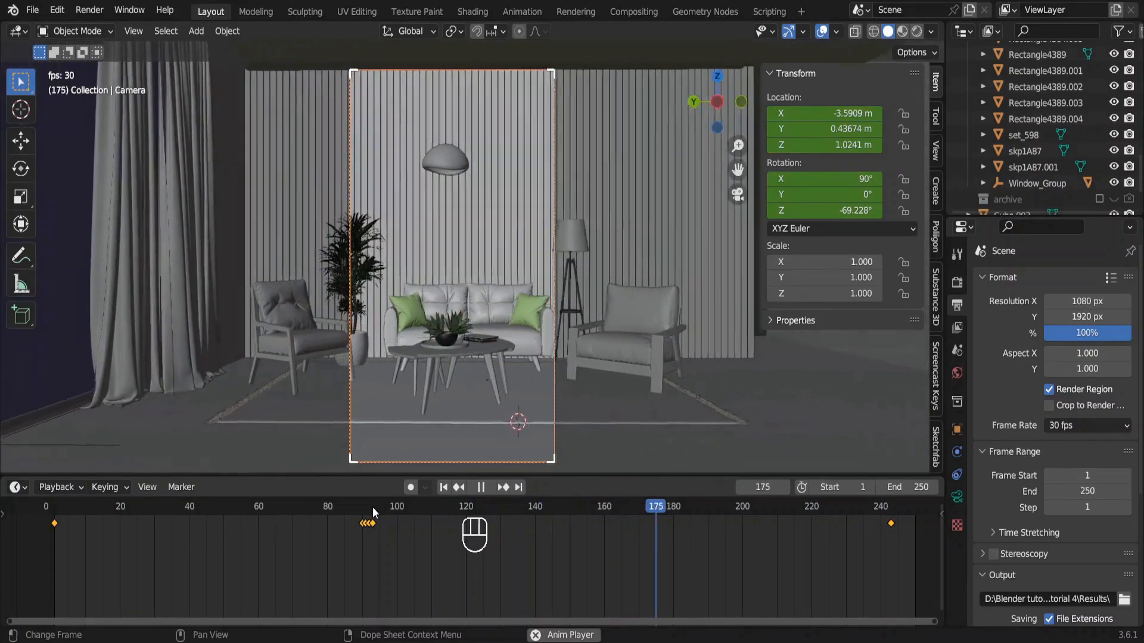
left_click(373, 506)
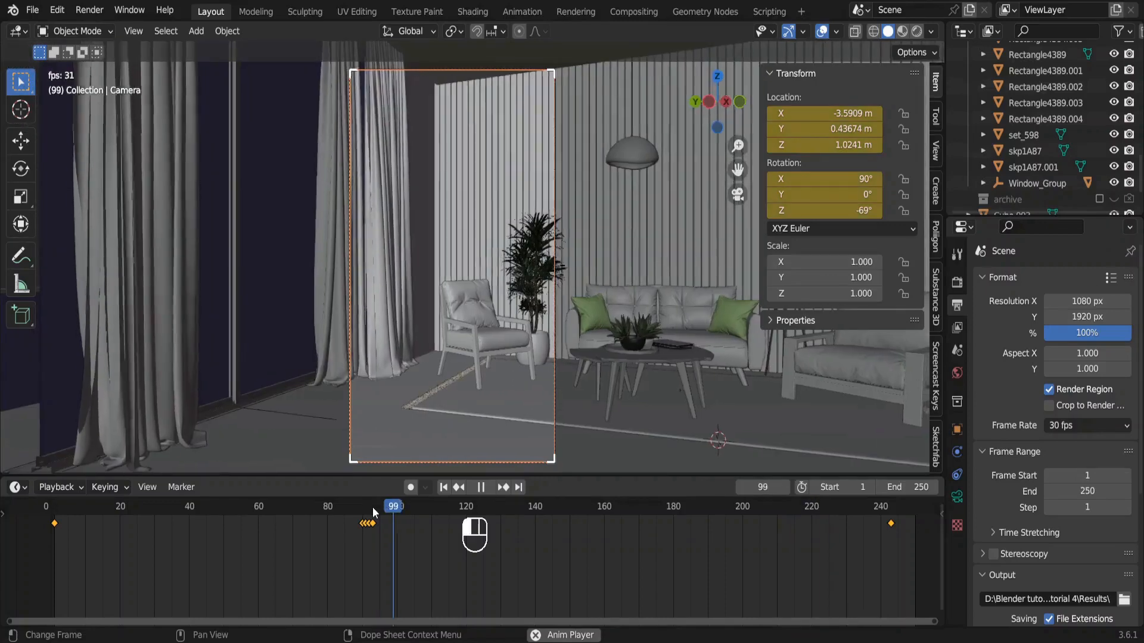
key("space")
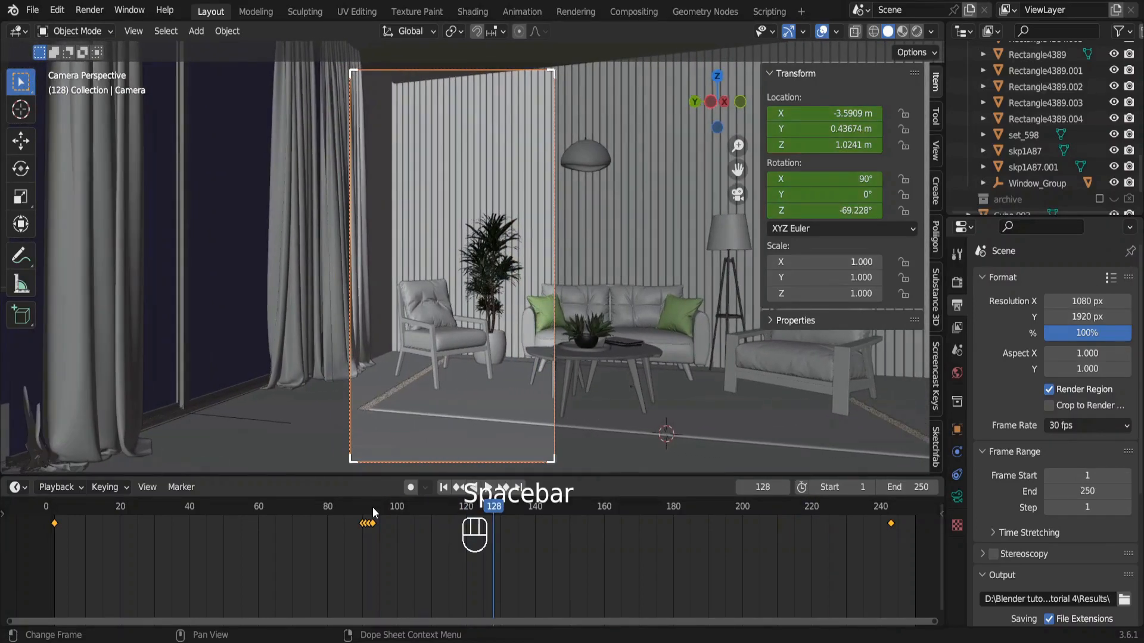
Select the camera keyframes at frames 93 and 243 and display their normalized curves in the Graph Editor.
scroll(375, 523, "up", 5)
scroll(375, 523, "down", 9, "ctrl")
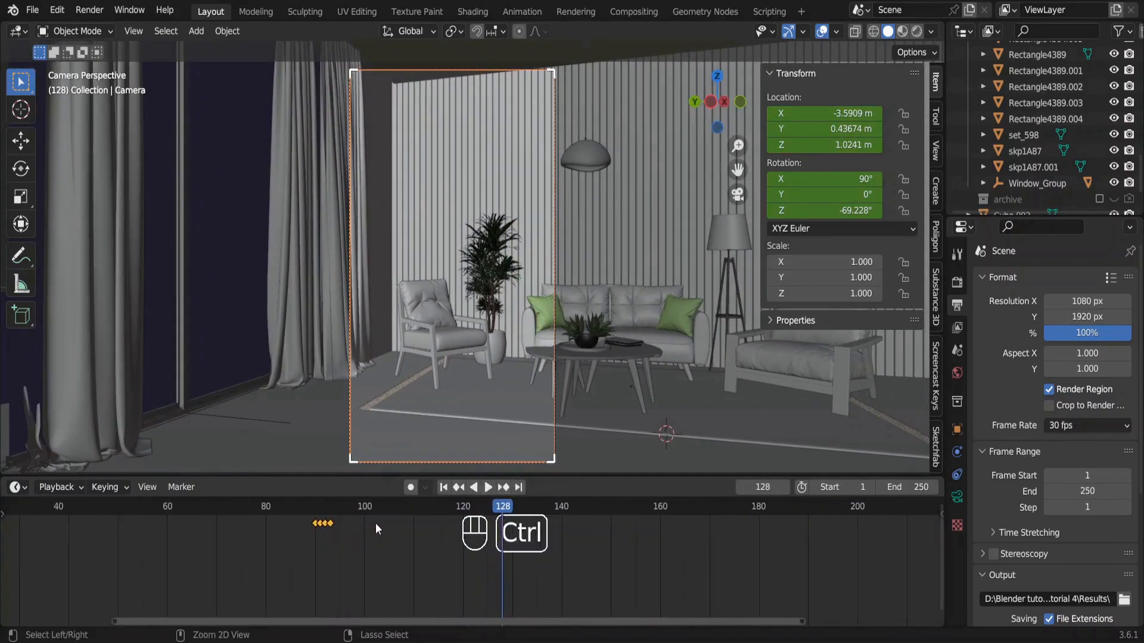
left_click(153, 523)
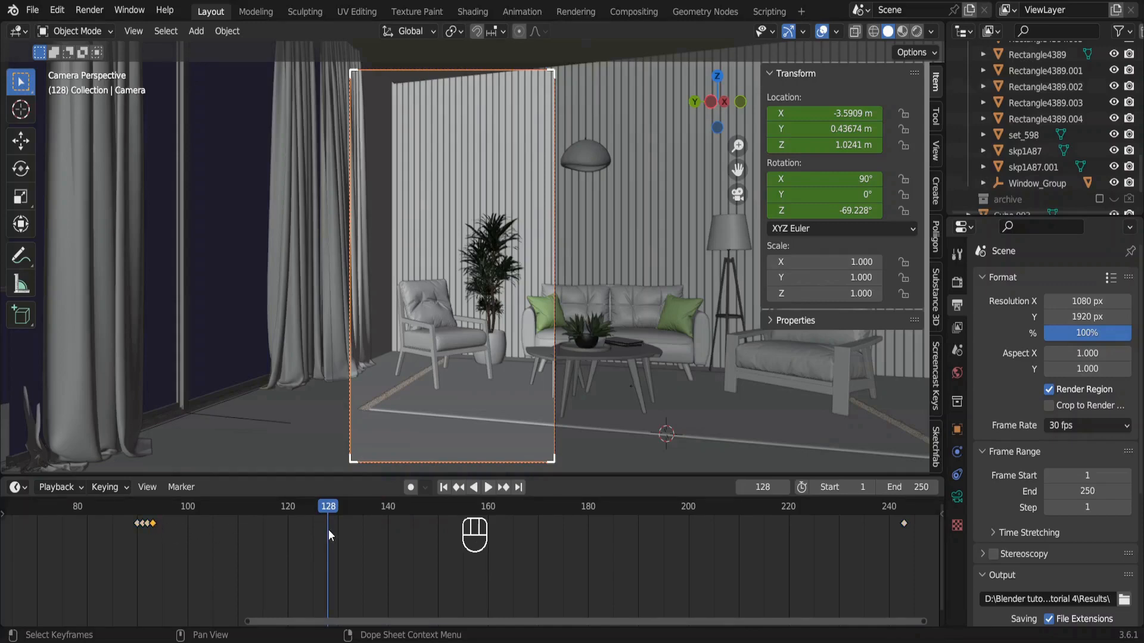
left_click(904, 523, "shift")
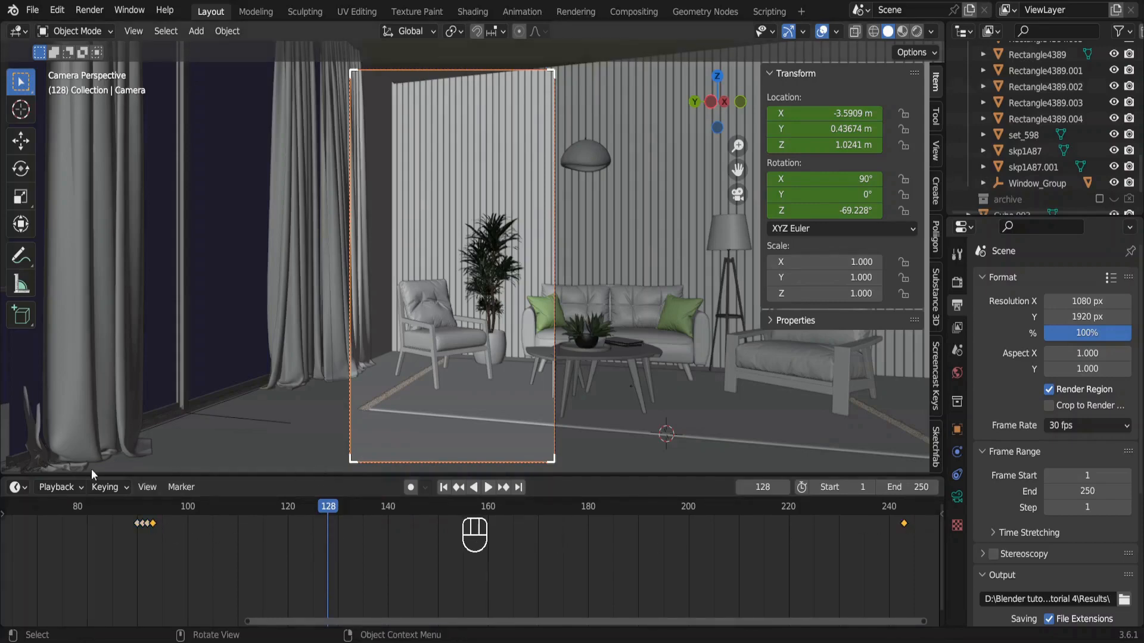
left_click(23, 487)
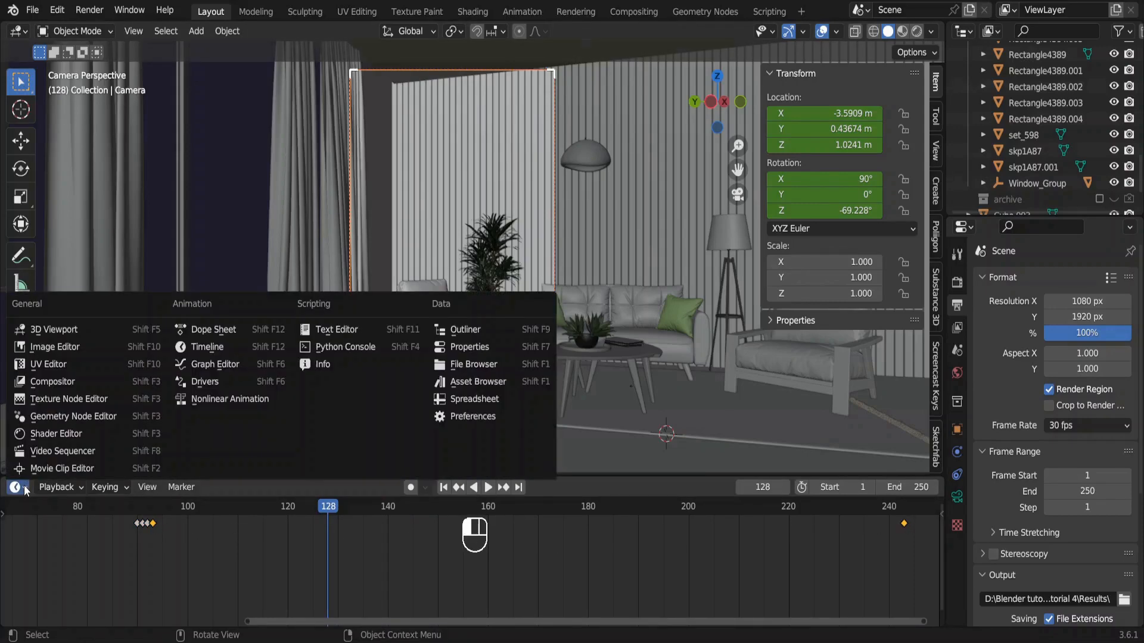
left_click(205, 364)
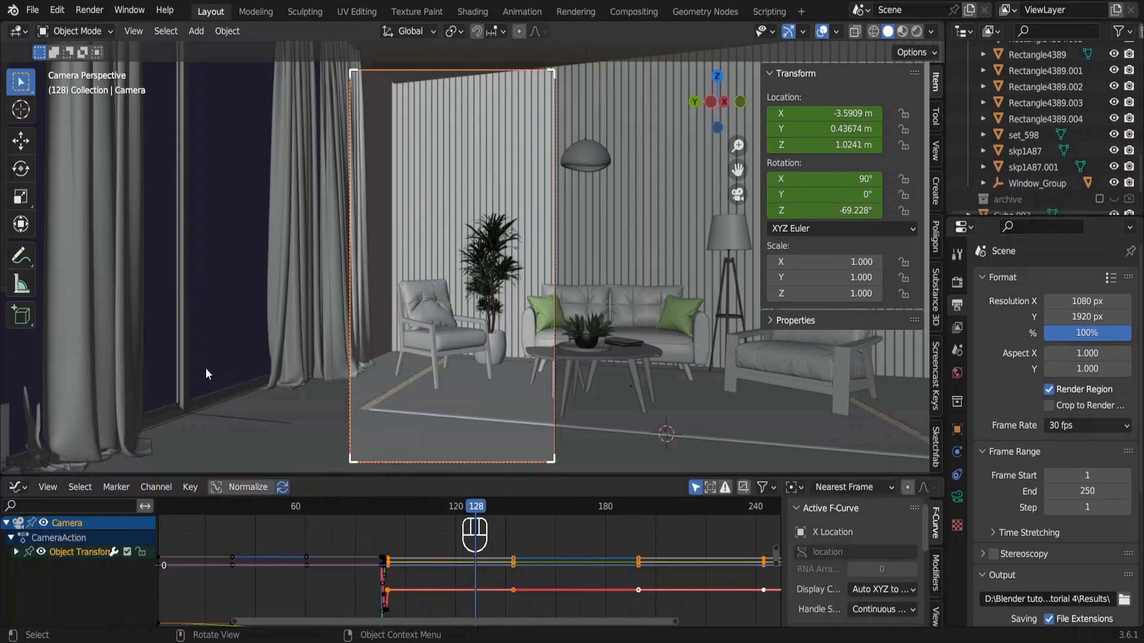
left_click(241, 488)
scroll(450, 584, "right", 5, "ctrl")
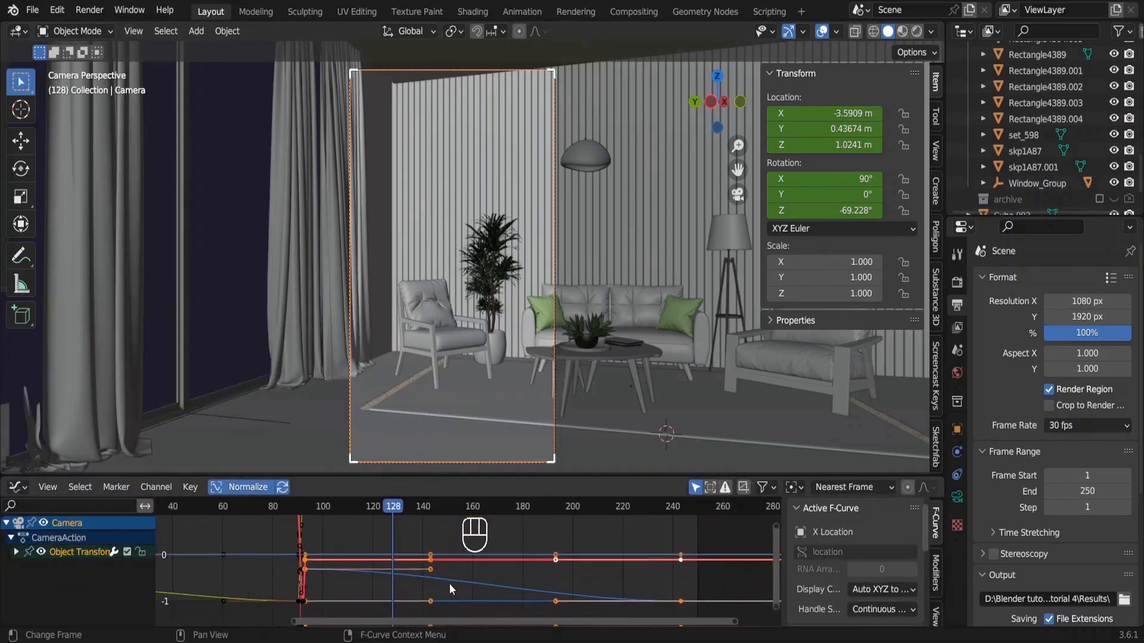
scroll(449, 583, "right", 2)
scroll(449, 584, "up", 5, "ctrl")
scroll(449, 584, "down", 2)
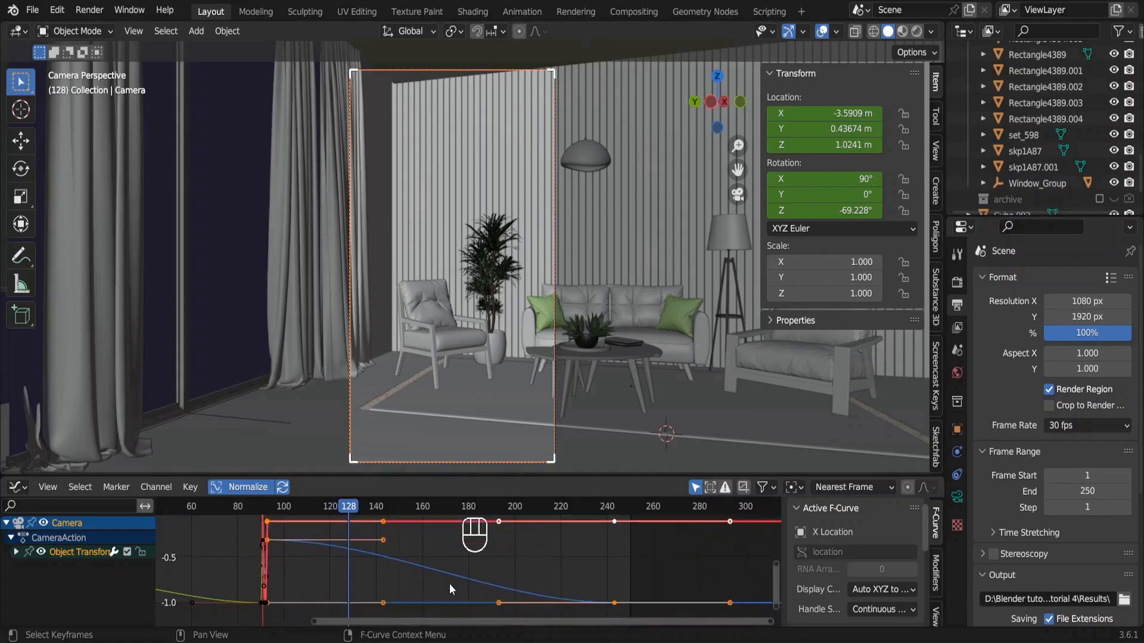
Set the selected keyframes' handle type to Vector and switch the editor area back to the Timeline.
key("Escape")
key("Escape")
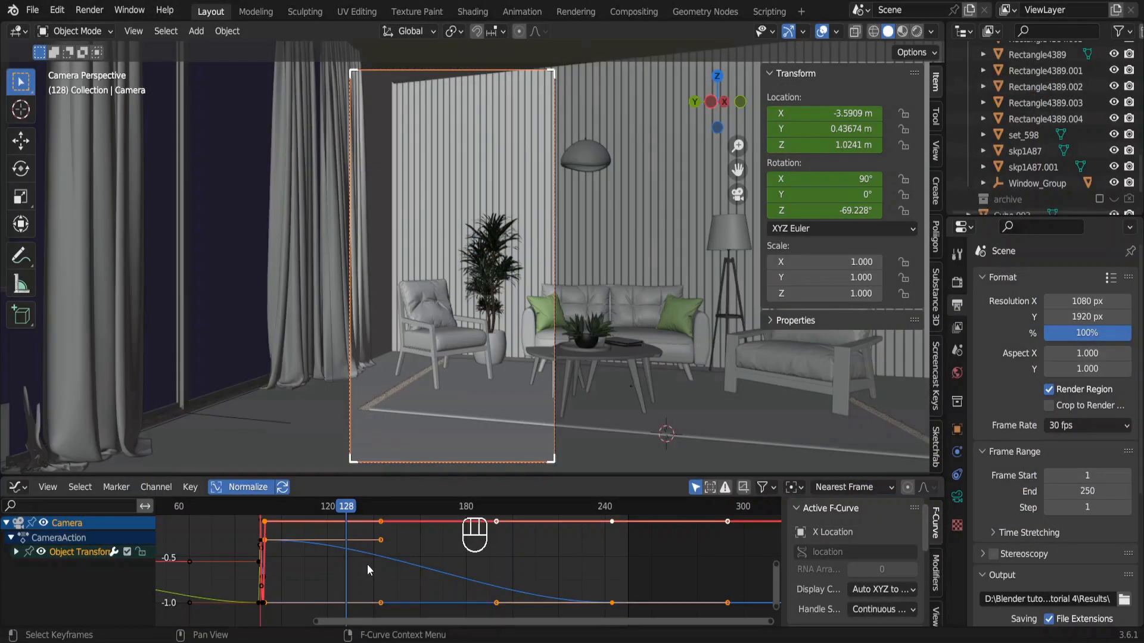
key("v")
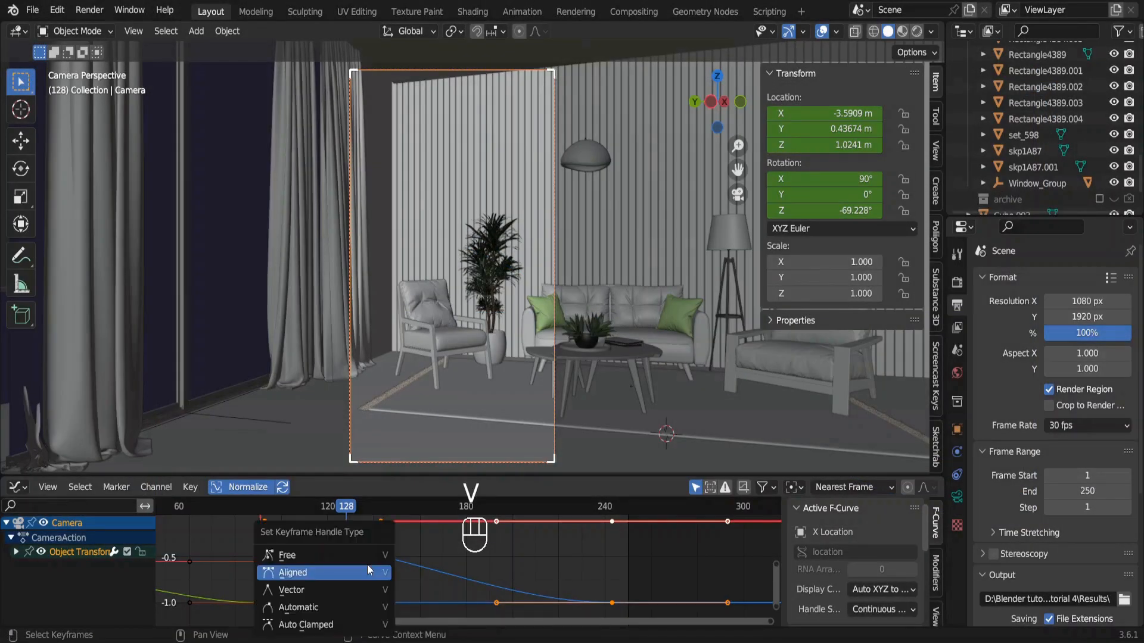
left_click(349, 590)
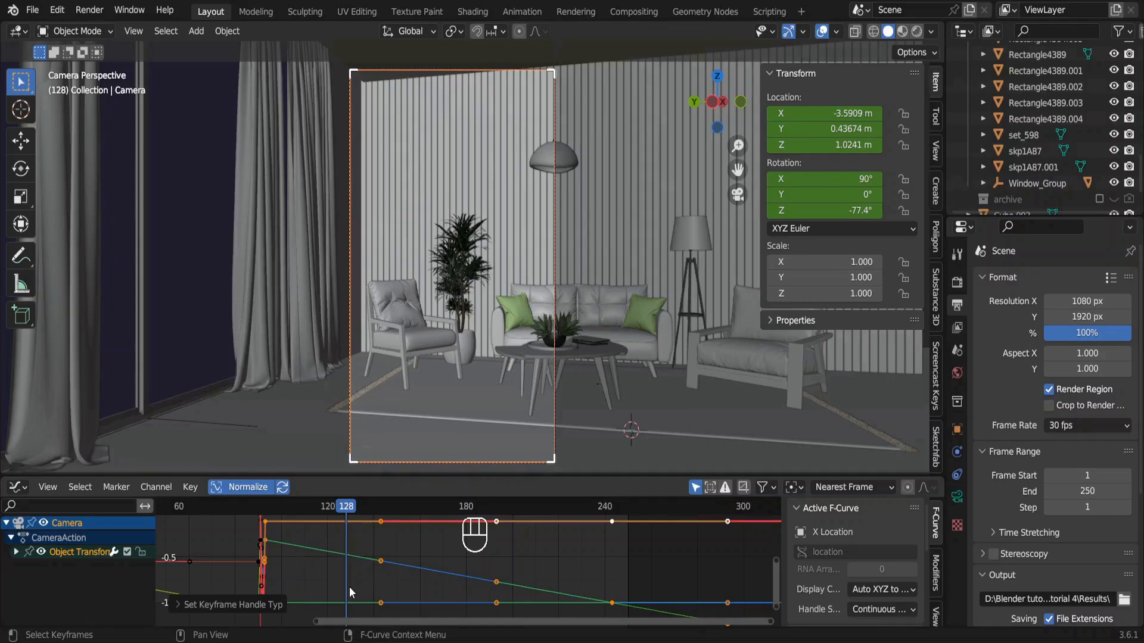
left_click(16, 488)
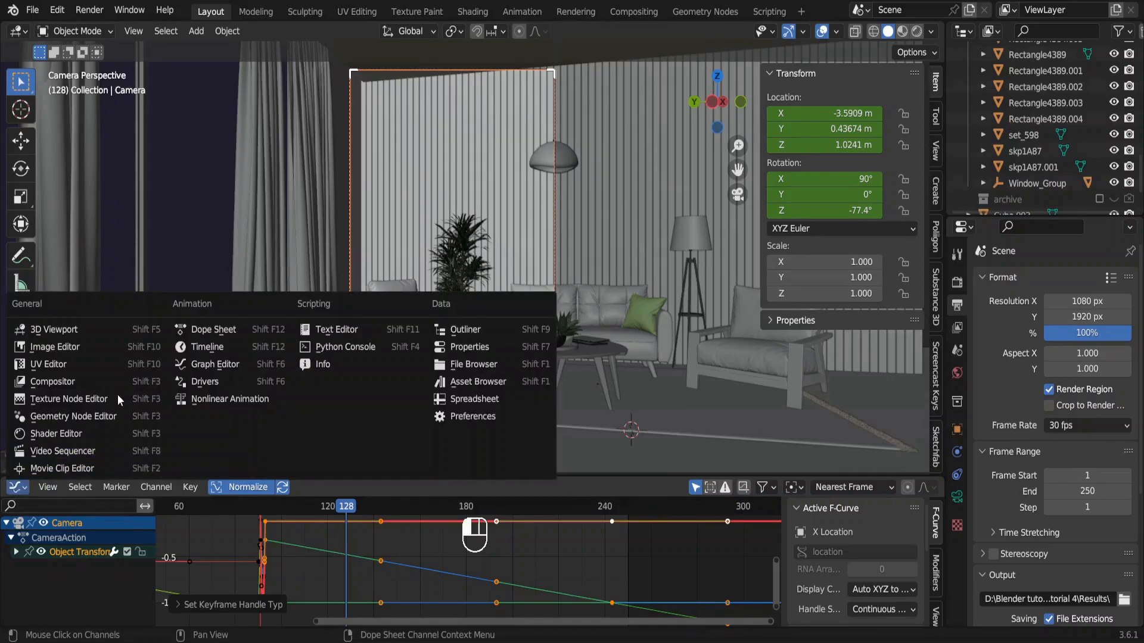
left_click(189, 347)
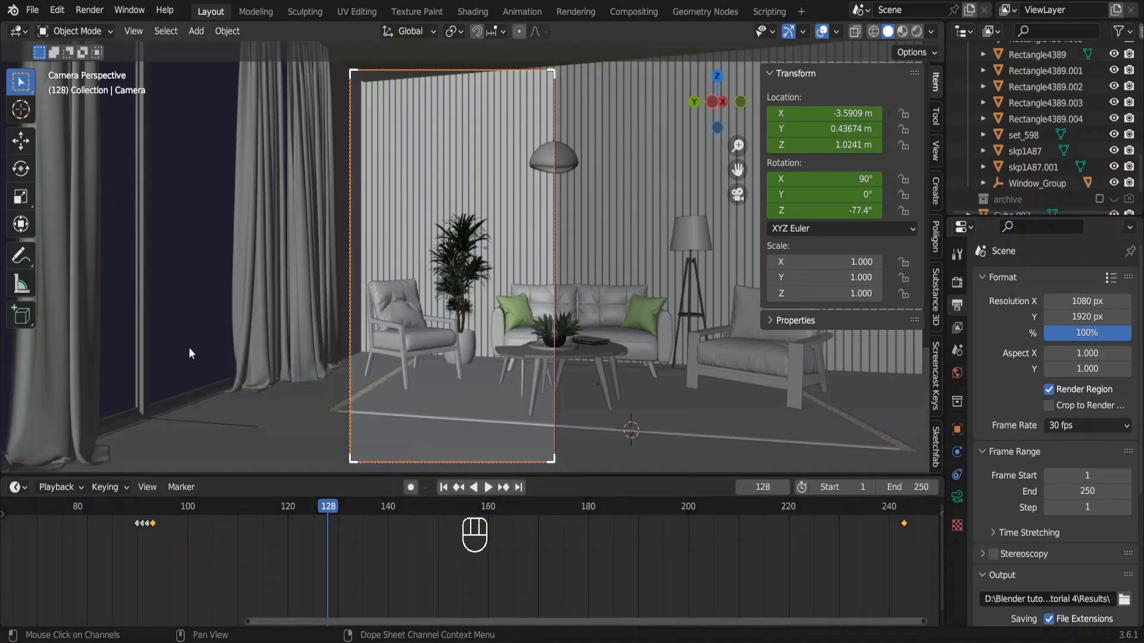
Replay the camera pan from frame 93 to check its constant-speed motion, and stop the playback.
left_click(153, 510)
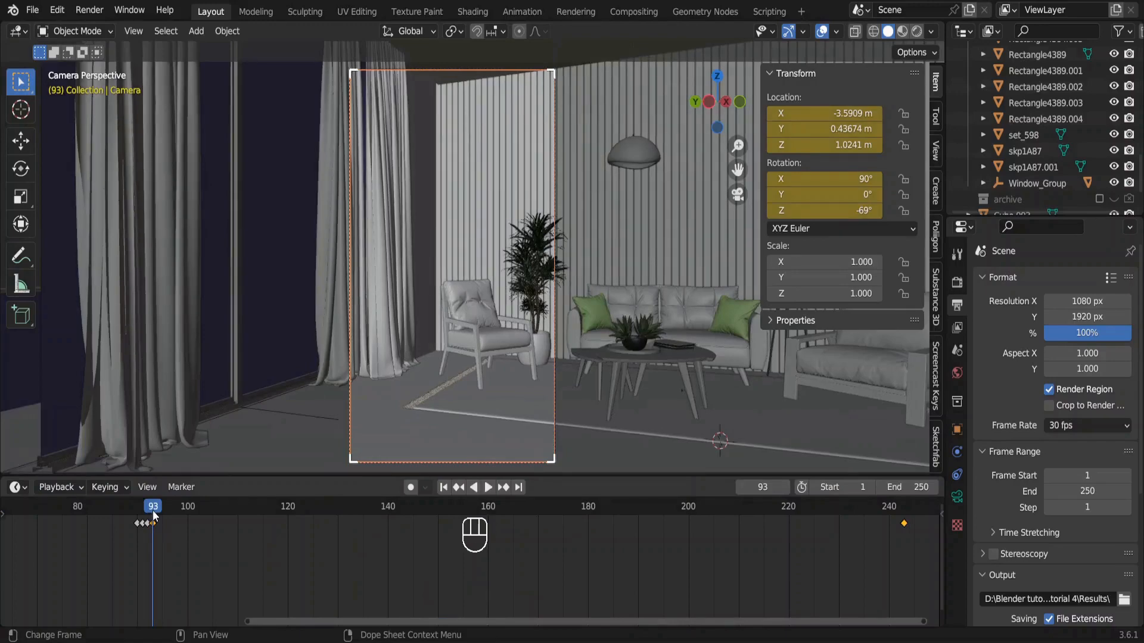
key("space")
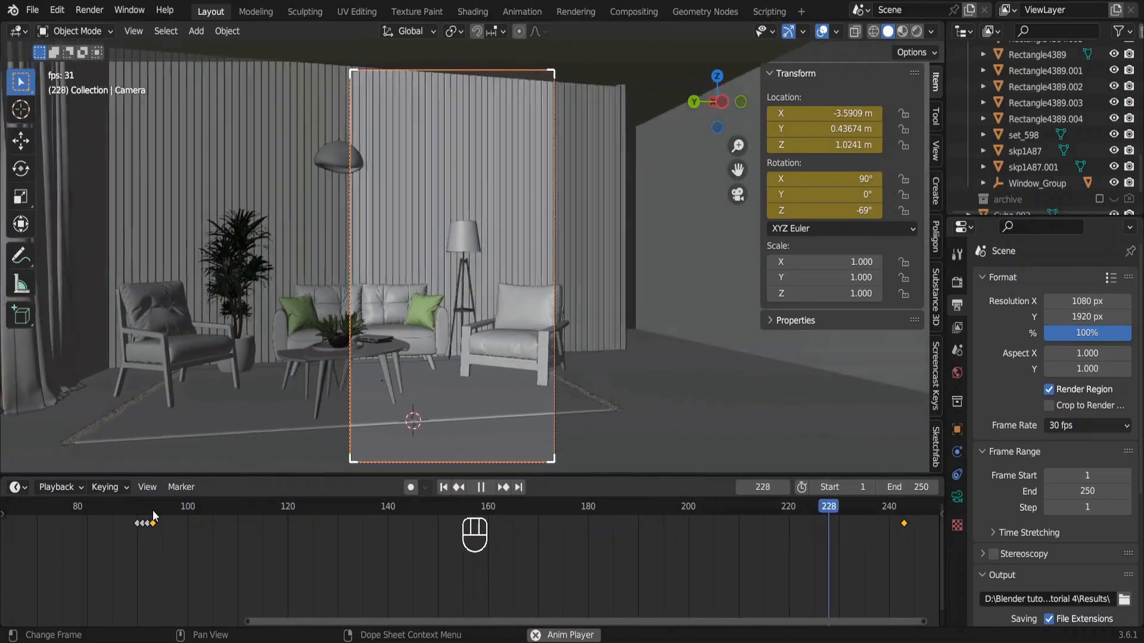
left_click(152, 510)
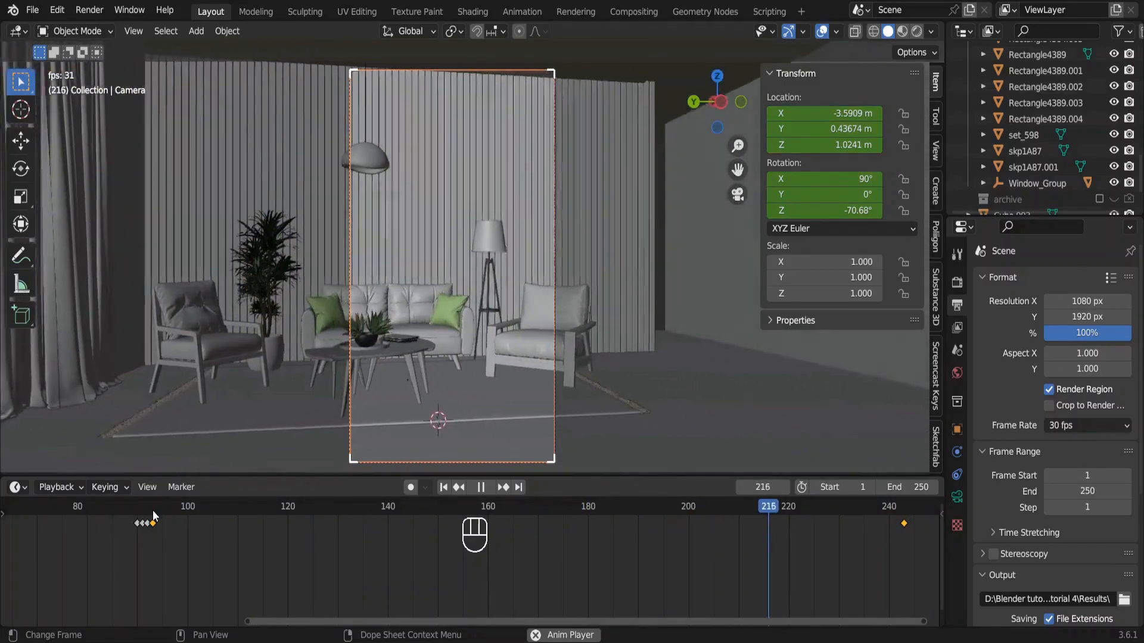
left_click(481, 486)
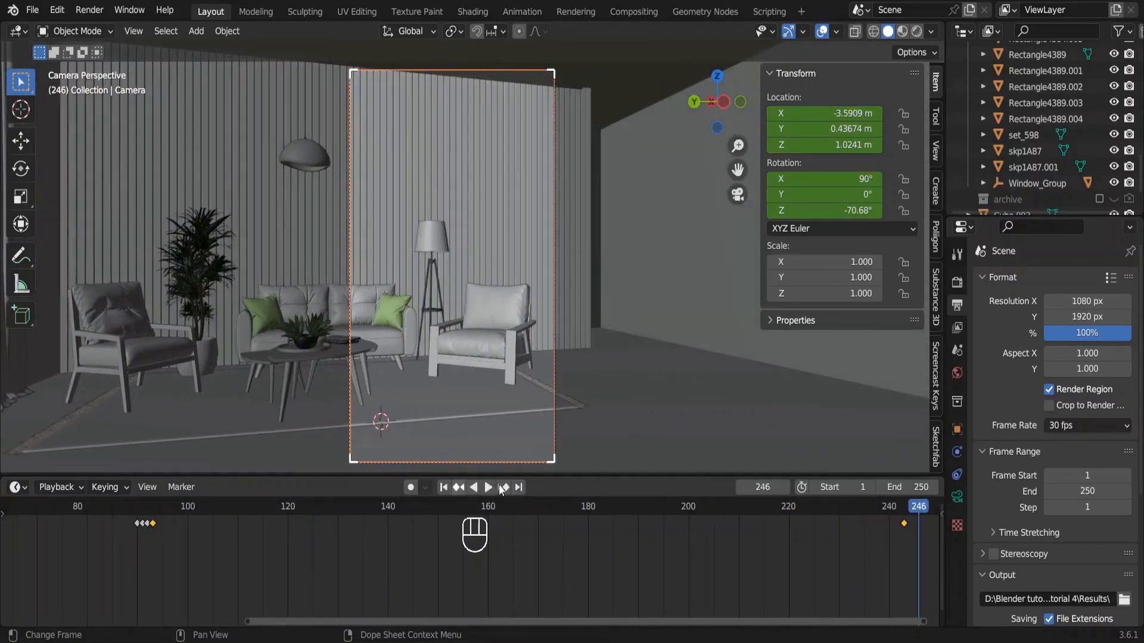
Set the animation's frame range to start at 93 and end at 243.
left_click(863, 487)
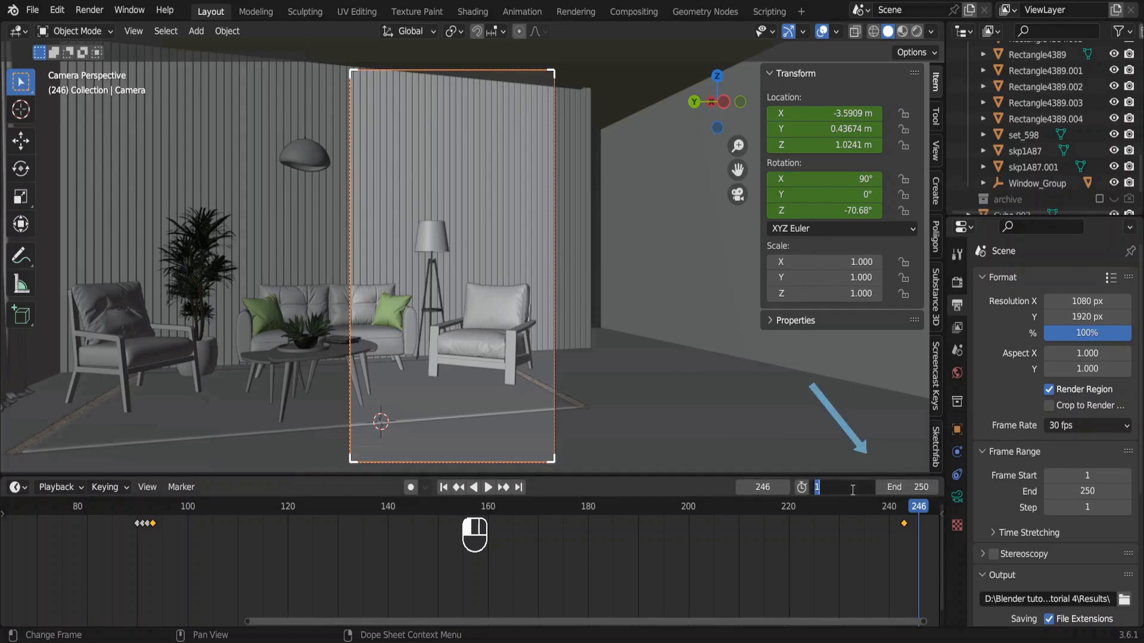
type("93")
key("Return")
left_click(896, 487)
type("243")
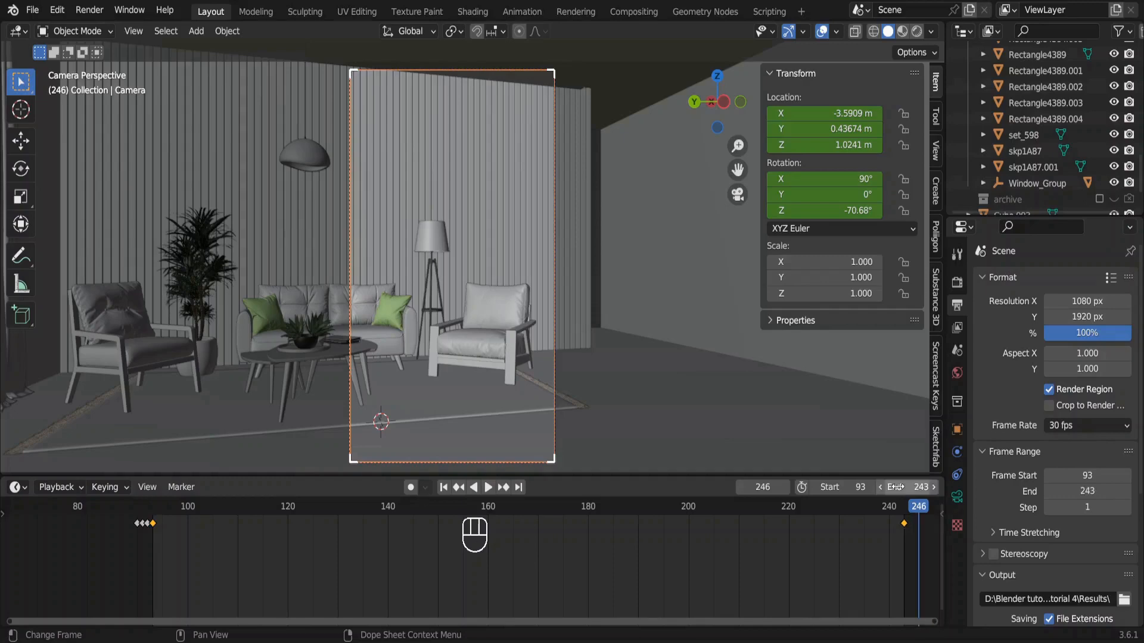
key("Return")
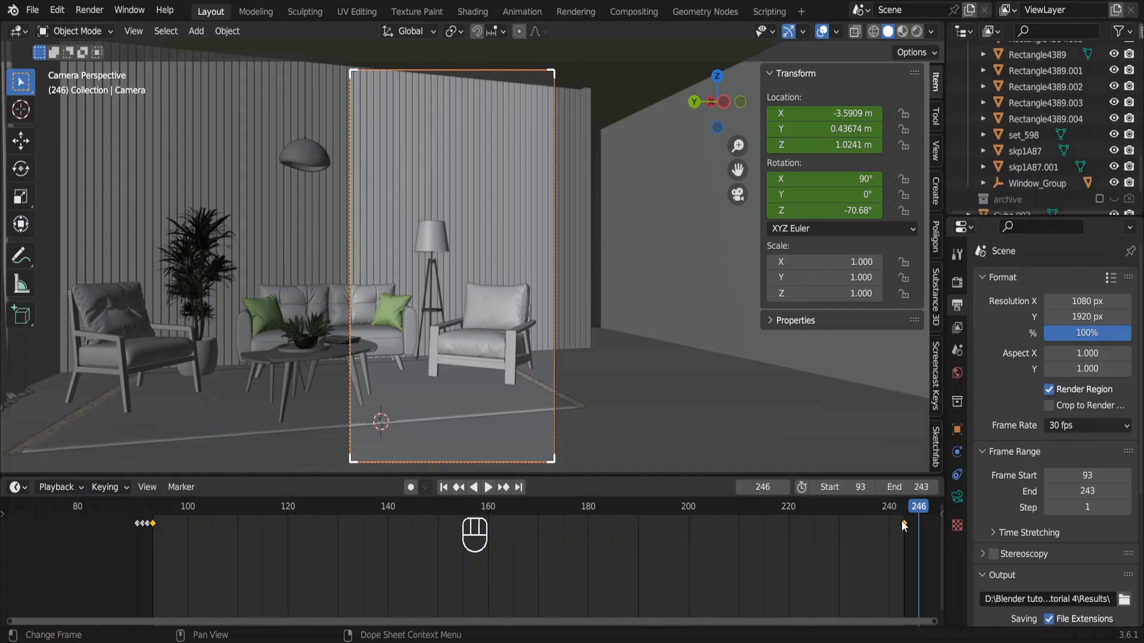
Create a folder named Video inside Interior Tutorial 4 and set it as the render output path.
scroll(1041, 570, "down", 3)
scroll(1040, 570, "down", 3)
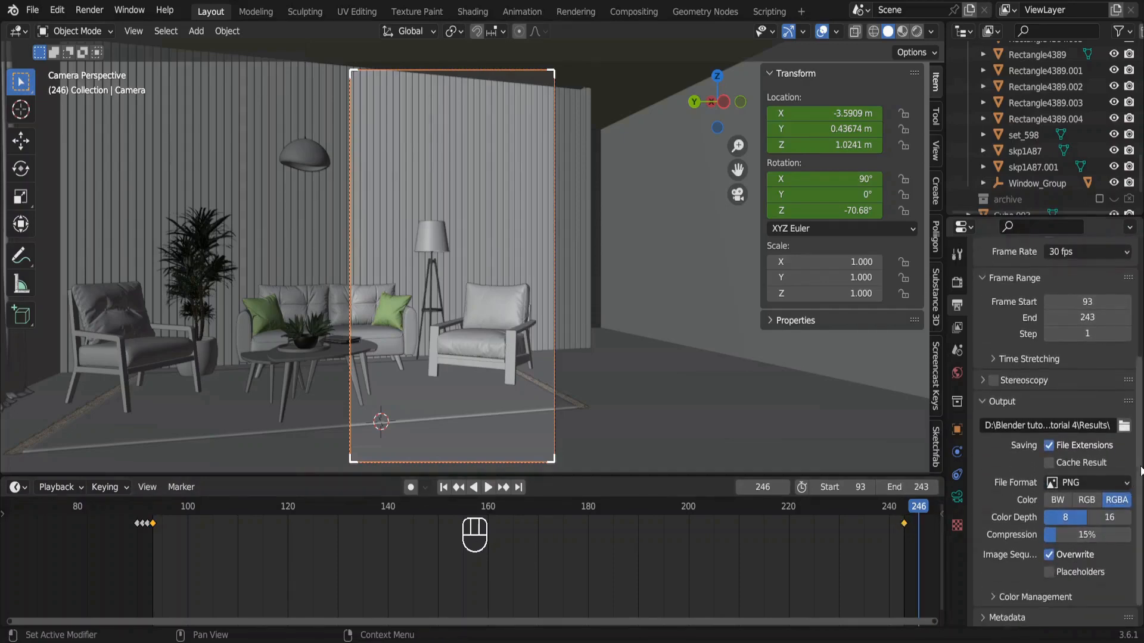
left_click(1124, 426)
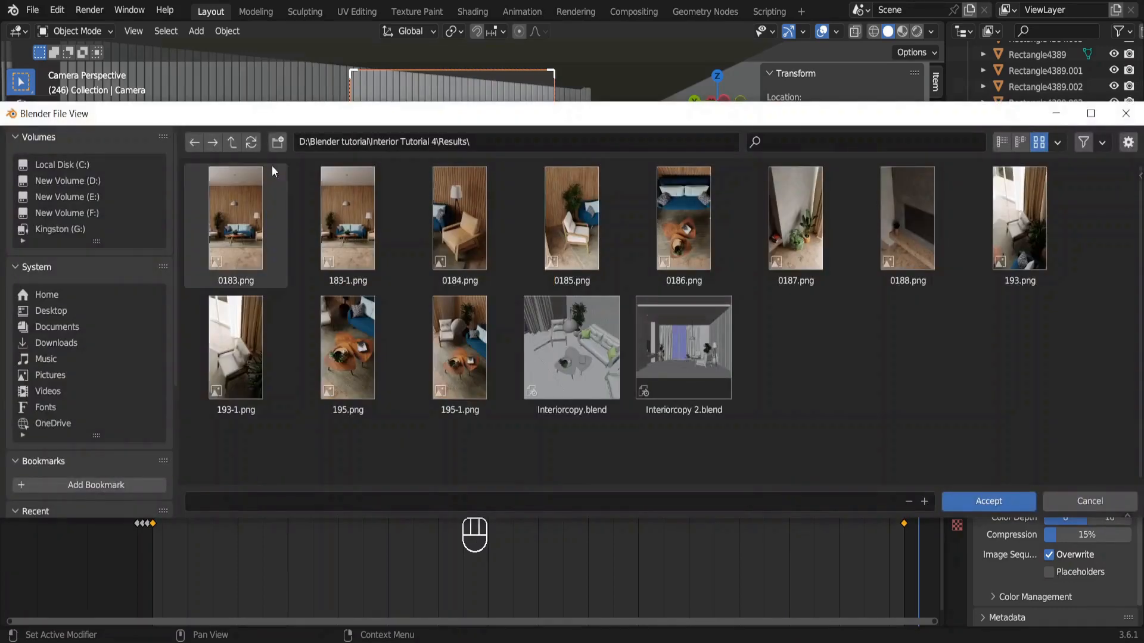
left_click(234, 142)
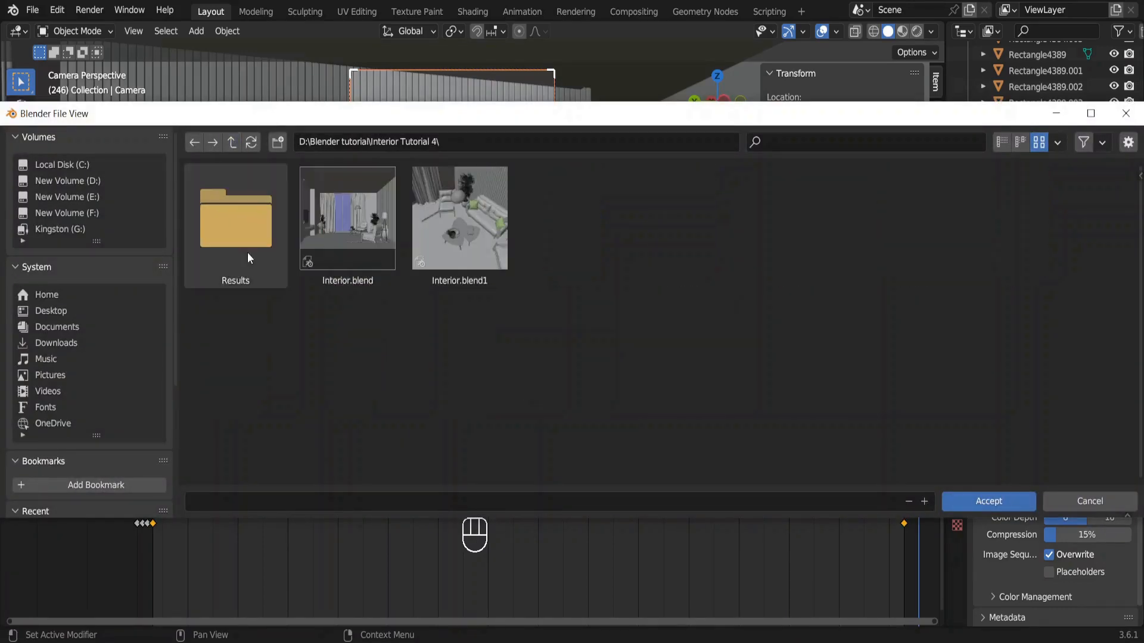
left_click(278, 143)
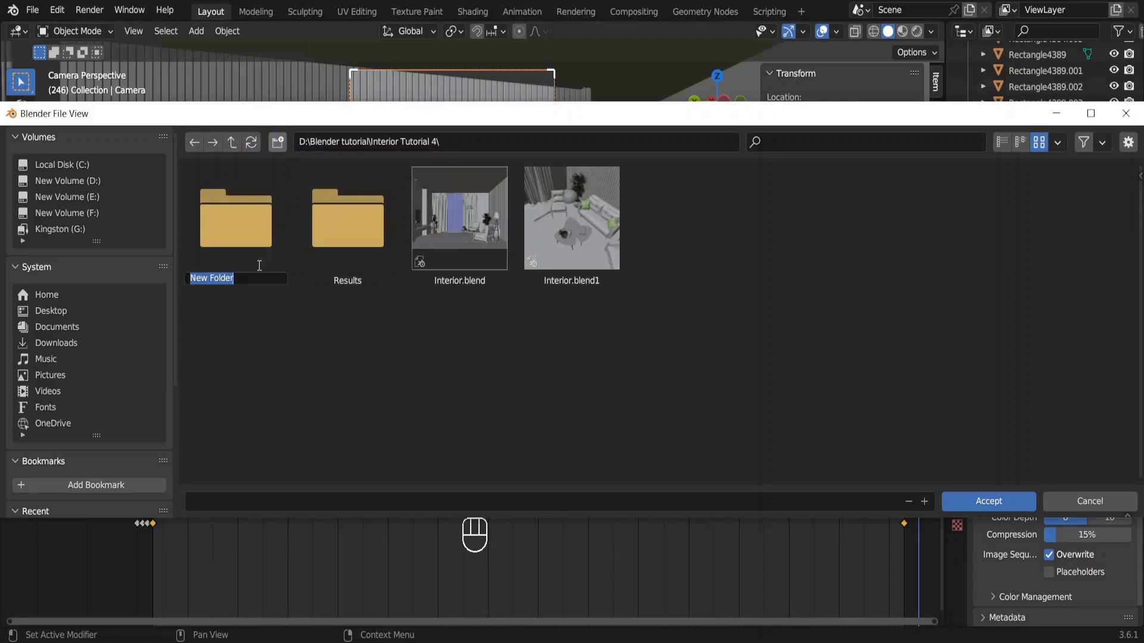
type("Video")
key("Return")
double_click(356, 259)
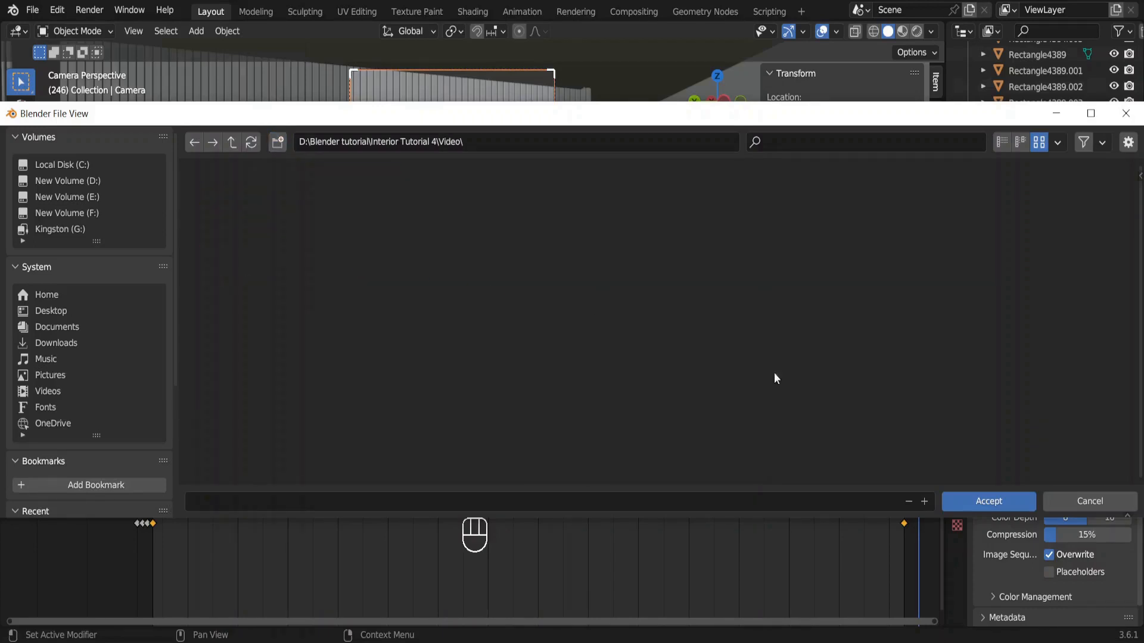
left_click(983, 499)
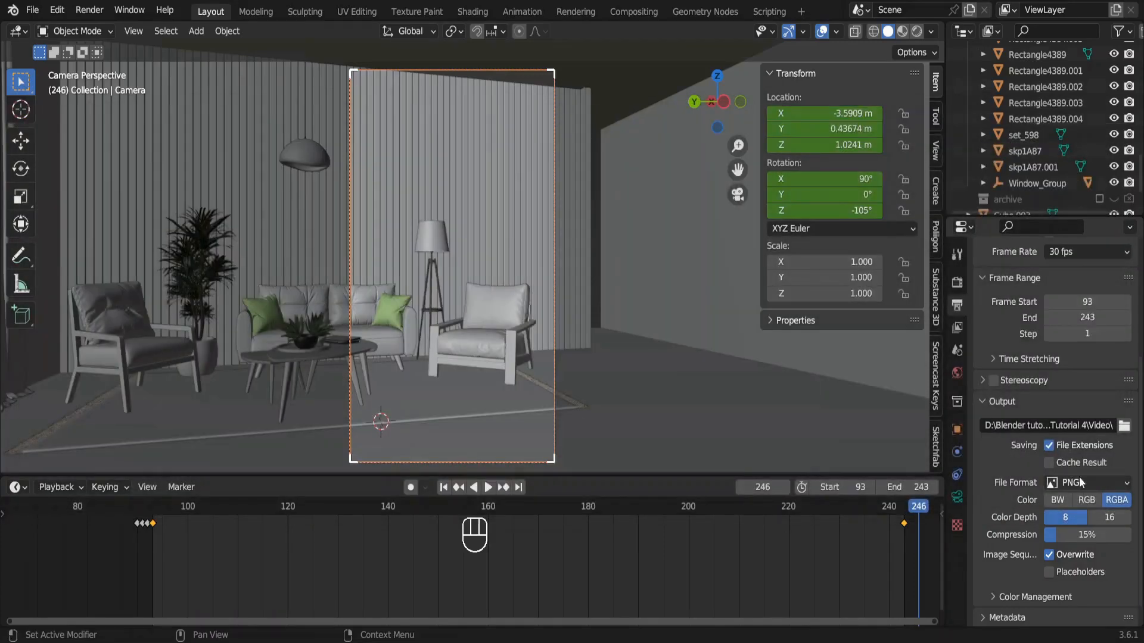
left_click(1105, 486)
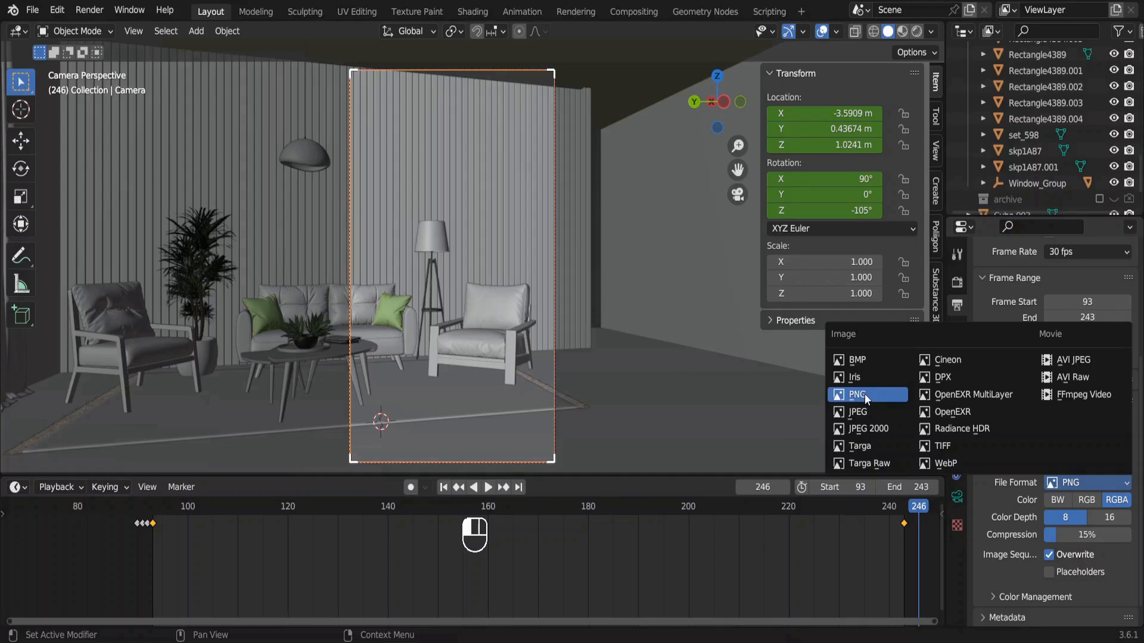
left_click(1082, 402)
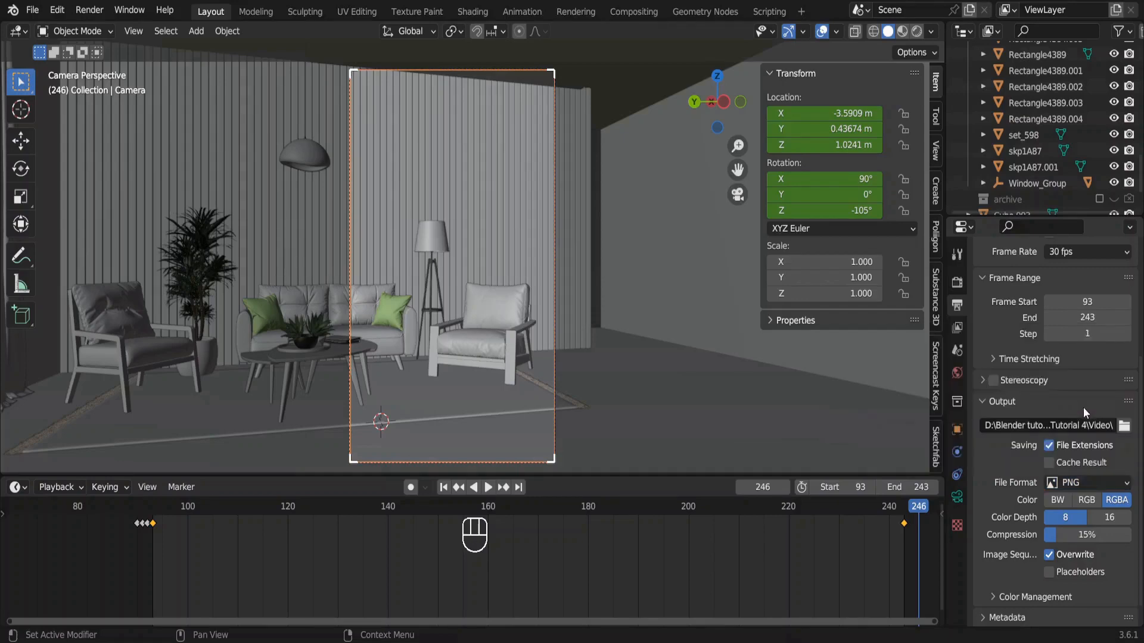
left_click(1053, 555)
left_click(1052, 555)
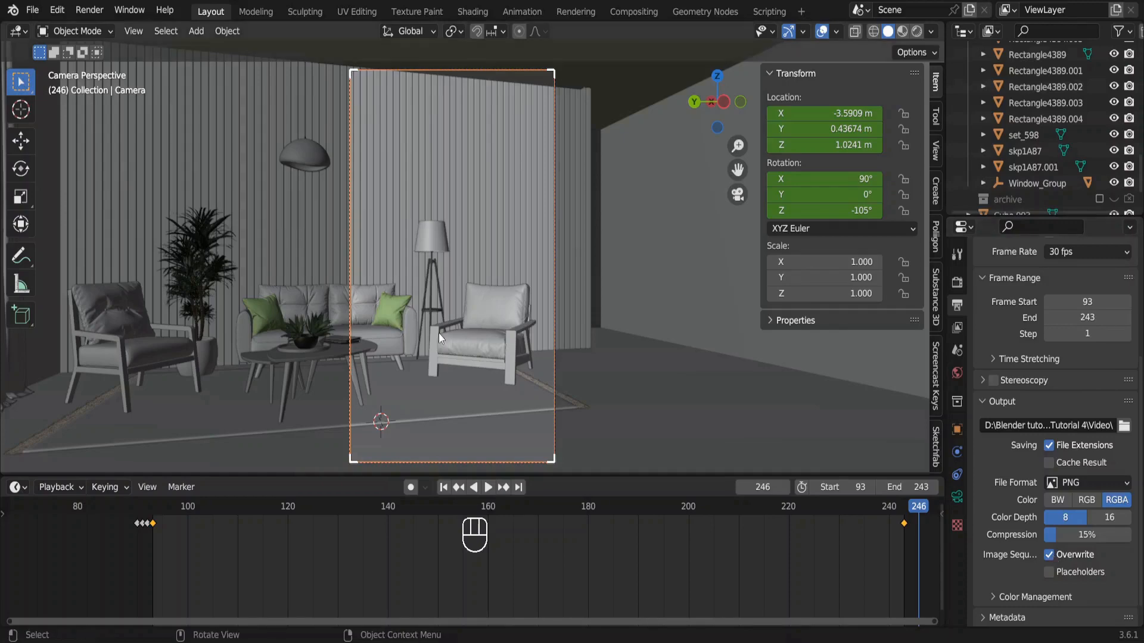
Render the animation, and look through the rendered frames in File Explorer's "video animation" folder.
left_click(90, 10)
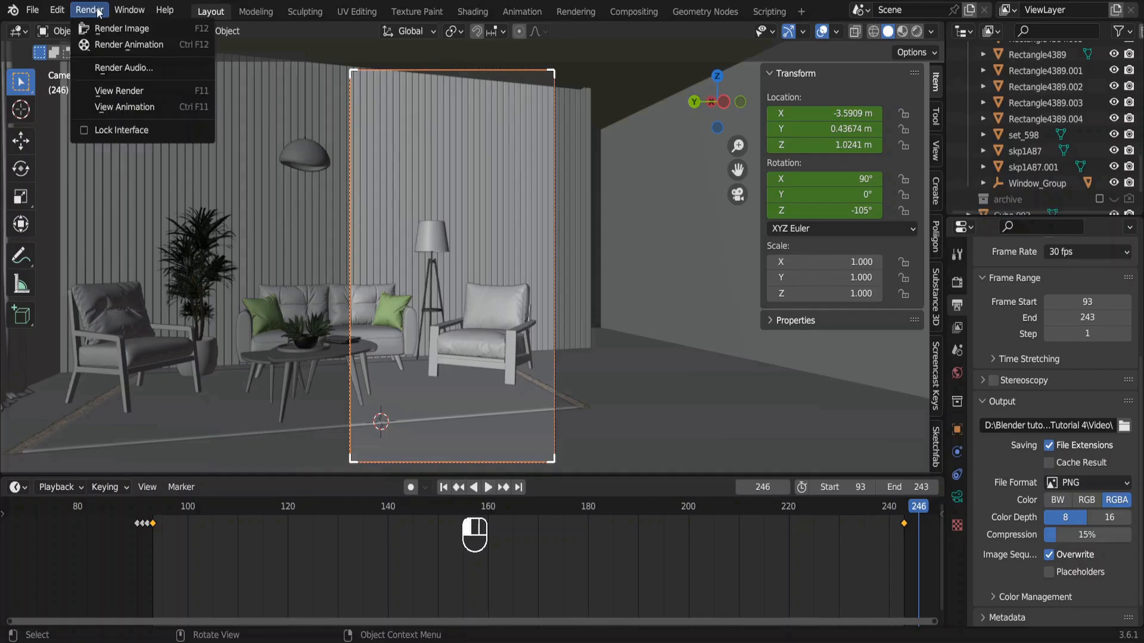
left_click(127, 45)
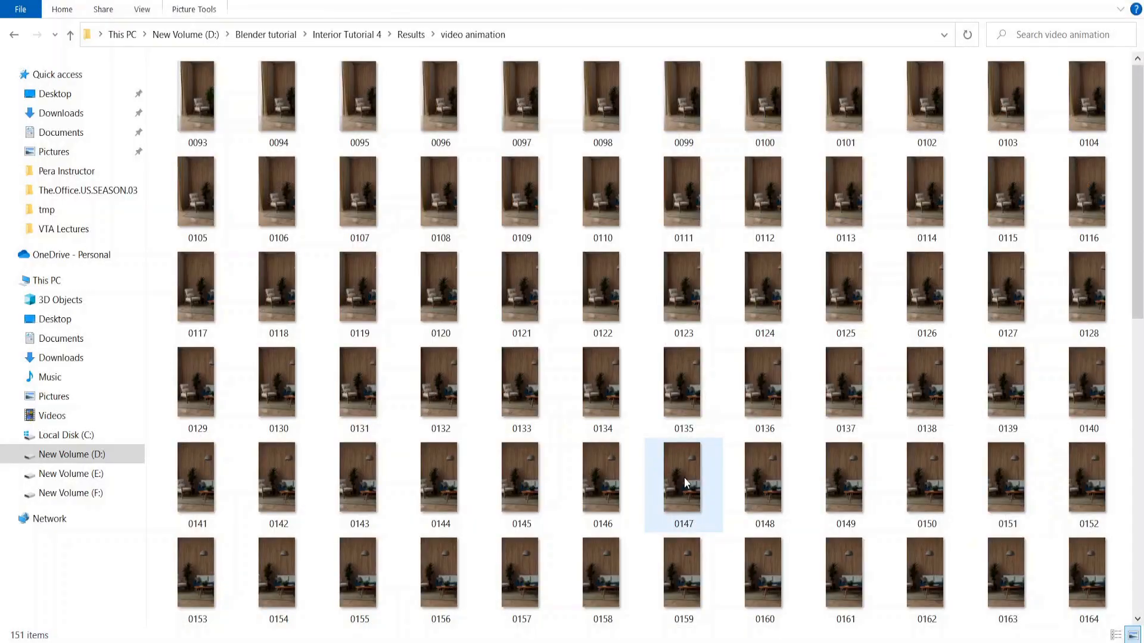
scroll(620, 450, "down", 5)
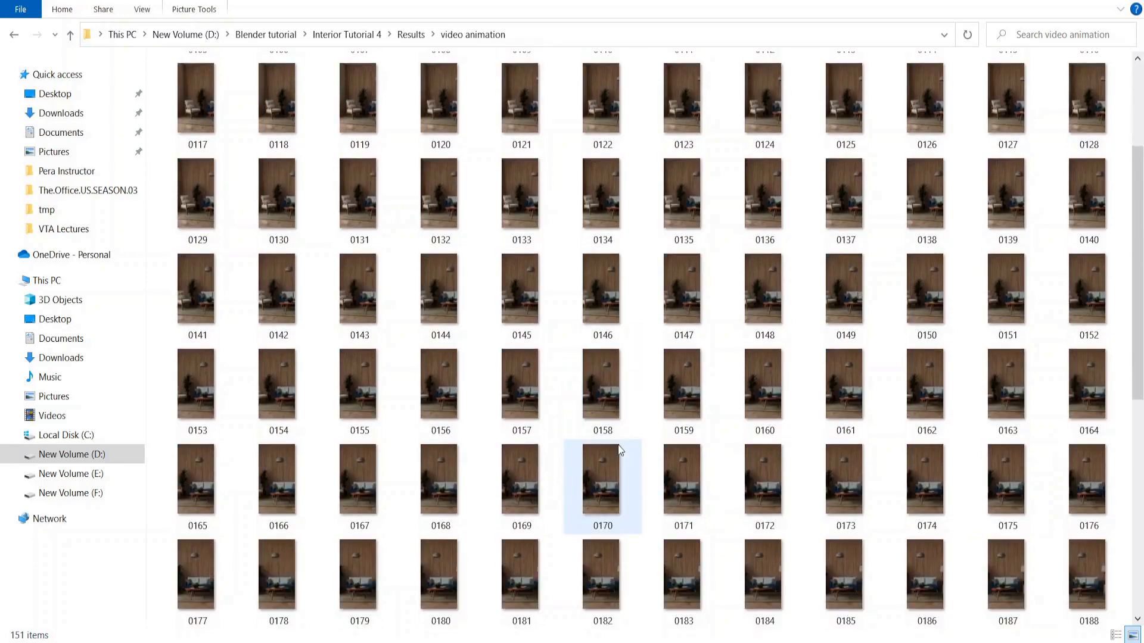
scroll(620, 450, "down", 3)
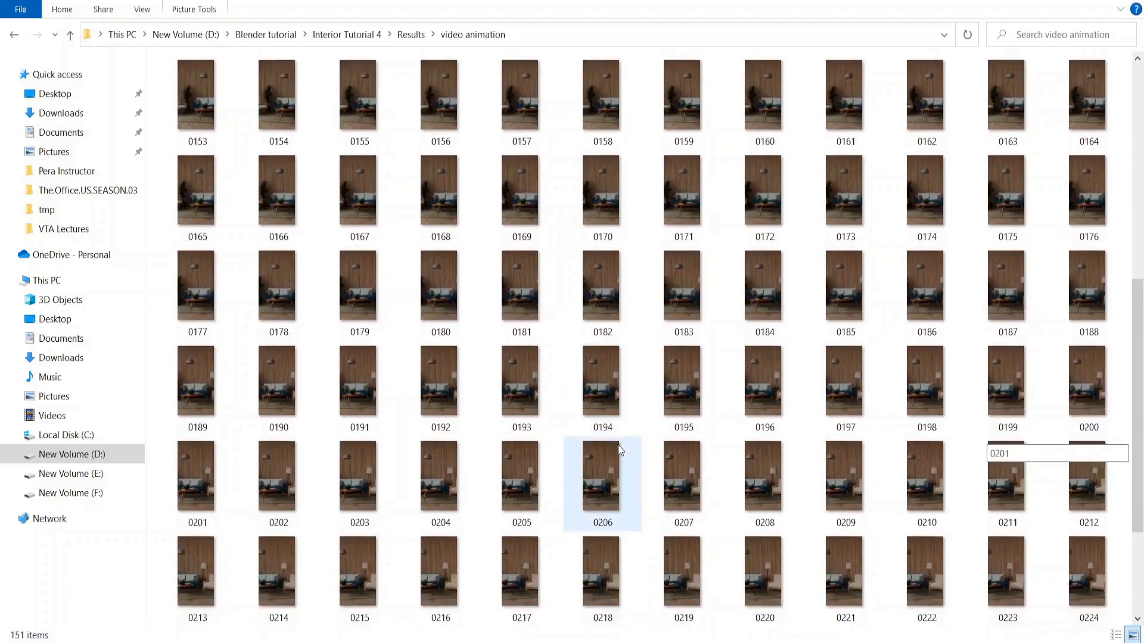
scroll(619, 450, "down", 1)
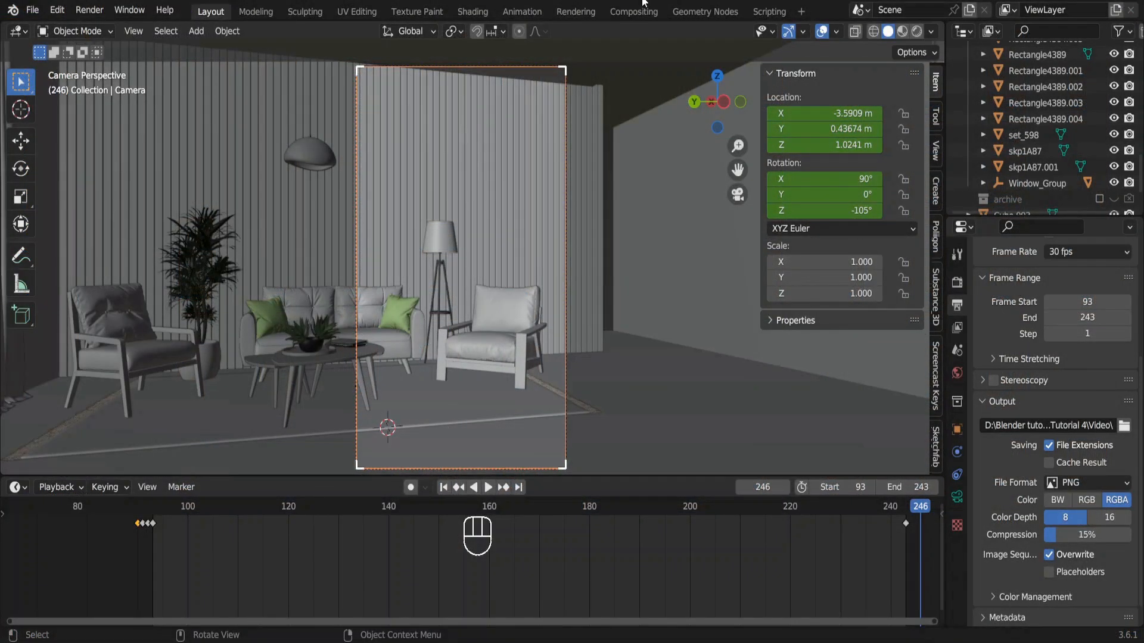
In Blender, create a new file from the Video Editing template.
left_click(31, 10)
mouse_move(43, 29)
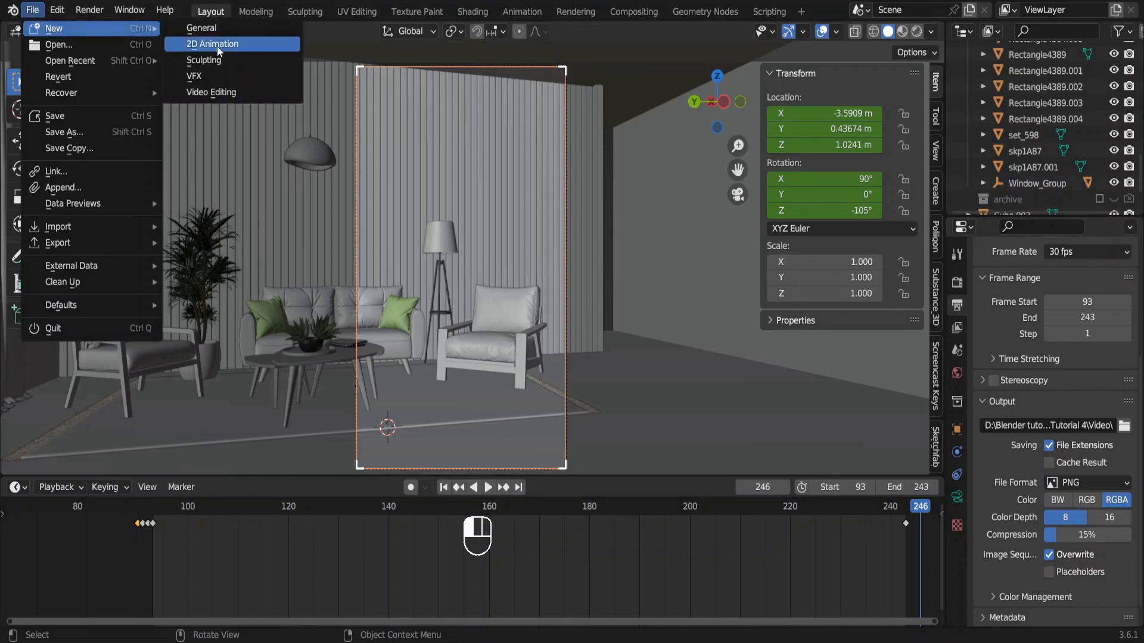
left_click(240, 94)
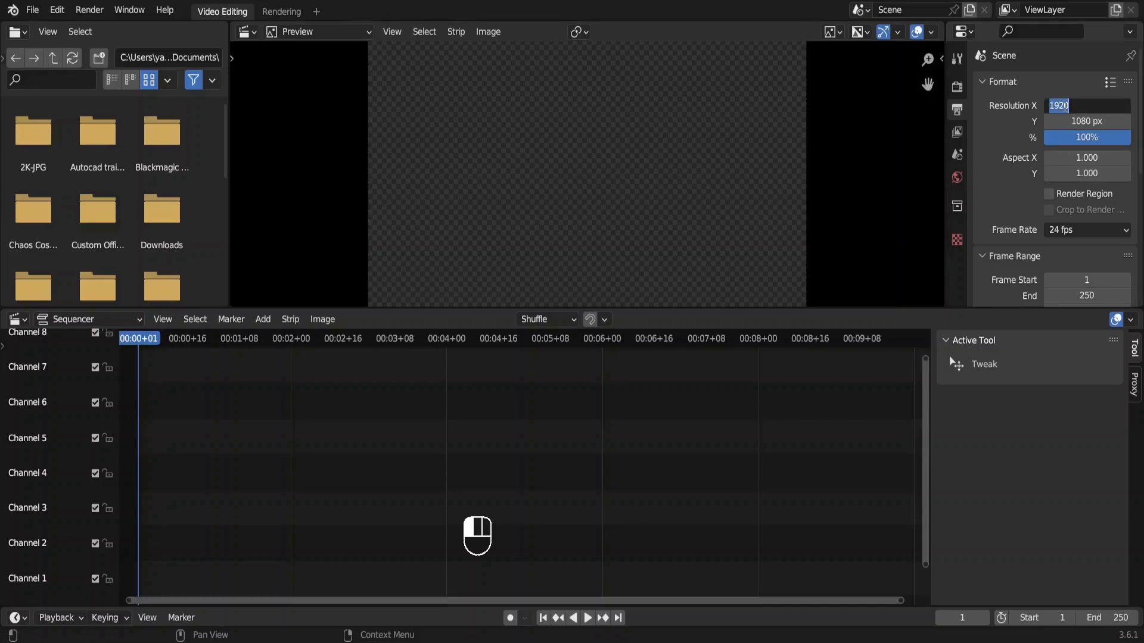
Set the output resolution to 1080 by 1920 px and enlarge the preview area above the sequencer.
type("80")
key("Return")
left_click(1070, 122)
type("1920")
key("Return")
left_click_drag(541, 308, 520, 430)
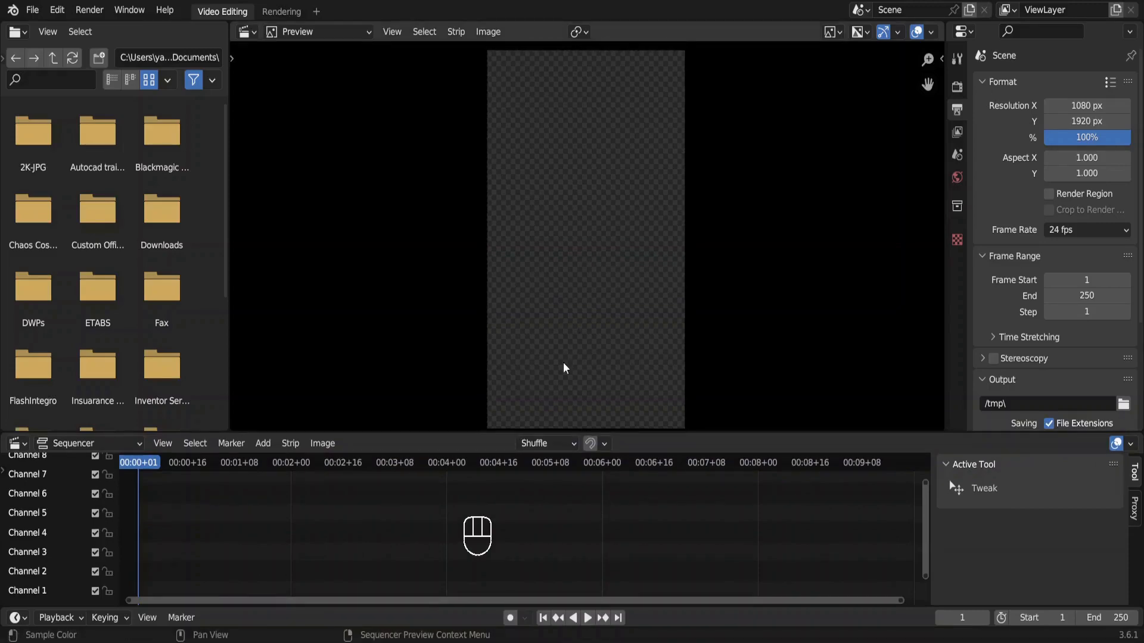
Add all rendered frames from the Interior Tutorial 4 Video folder to the sequencer as one image strip, and play it.
scroll(394, 540, "up", 2, "ctrl")
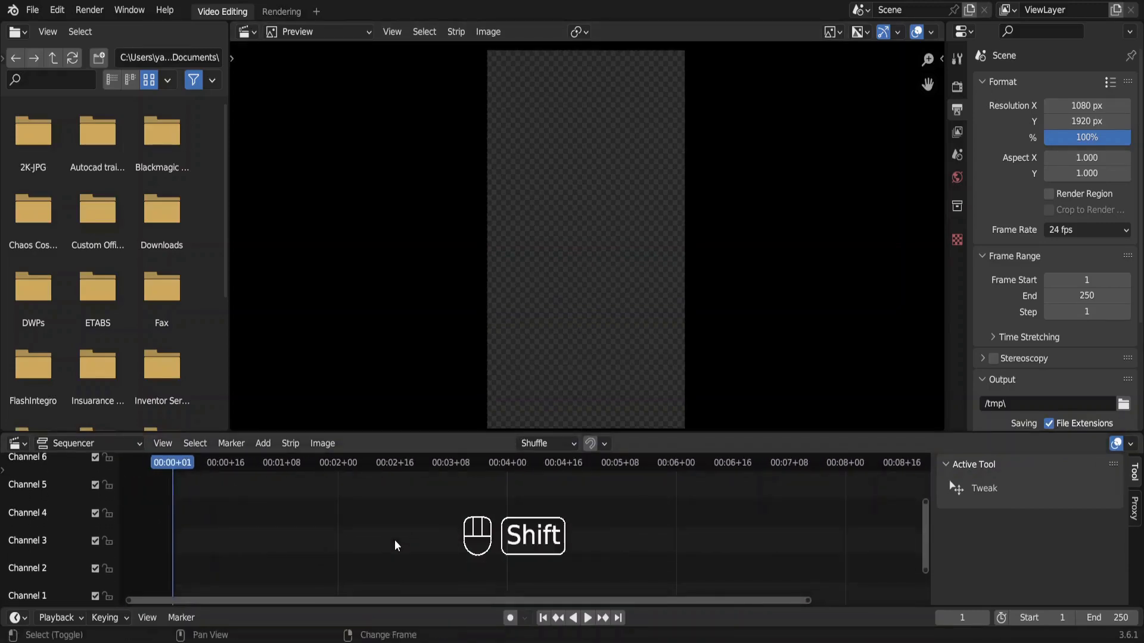
key("shift+a")
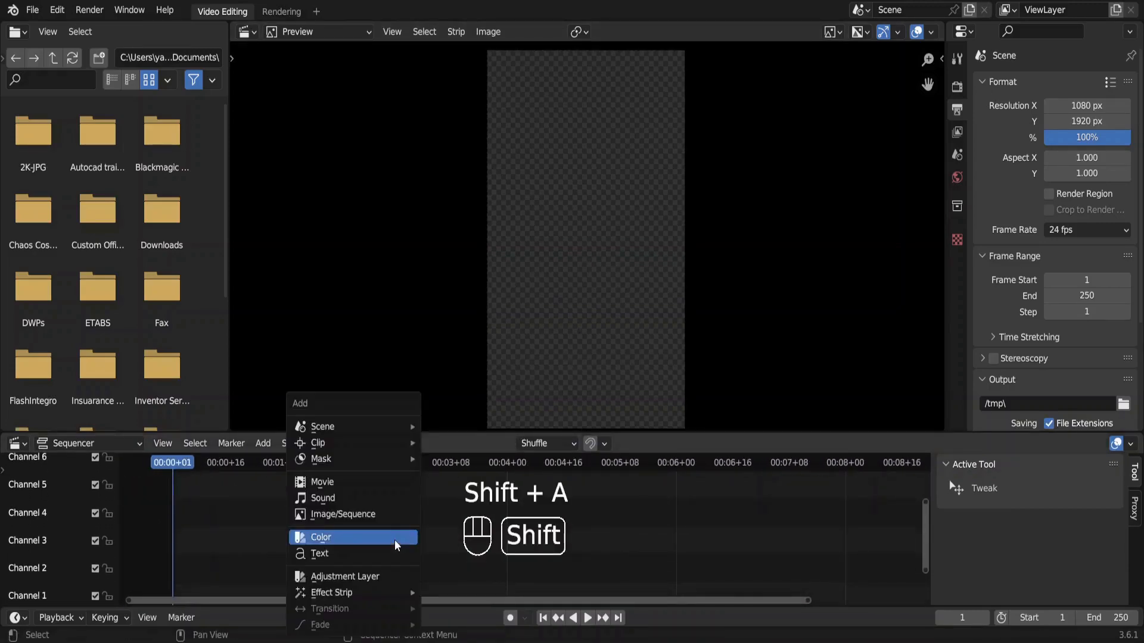
left_click(361, 513)
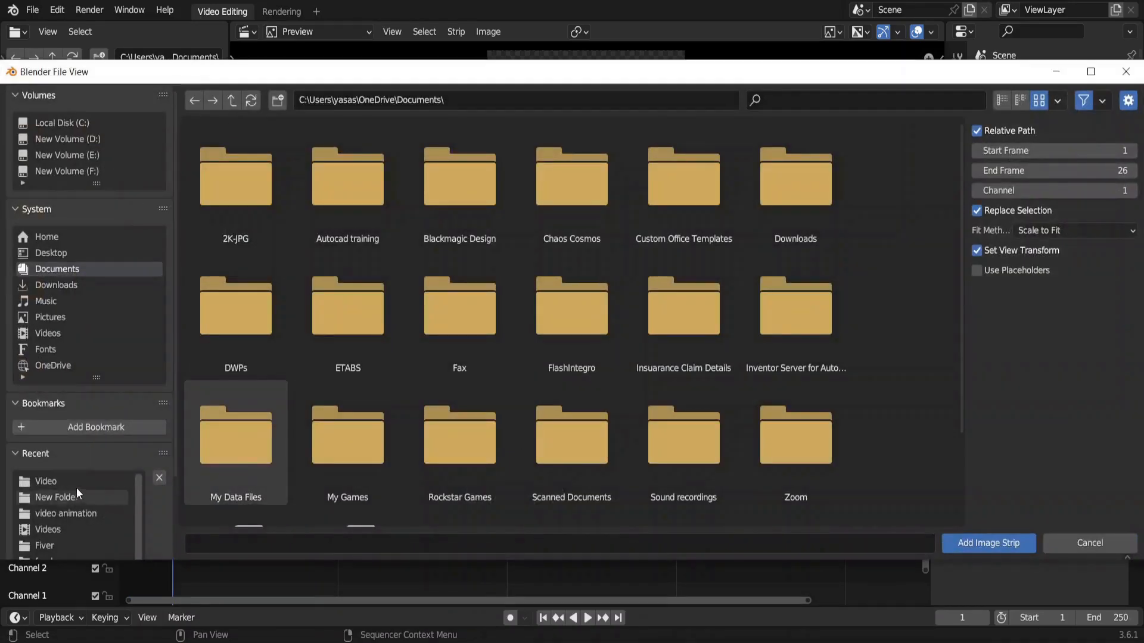
left_click(67, 482)
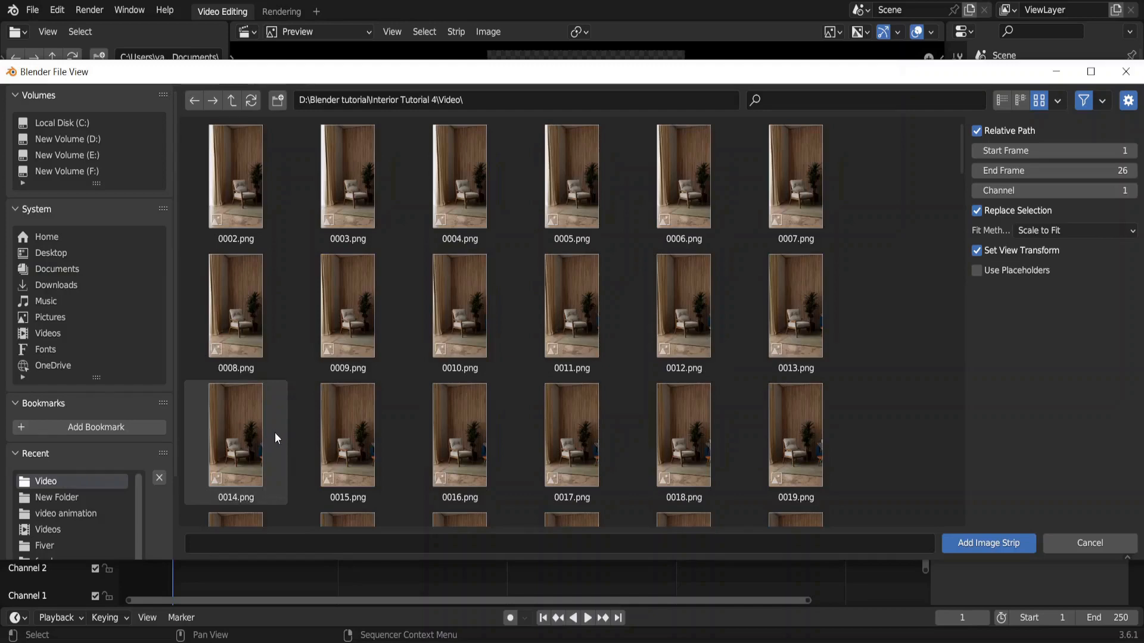
key("a")
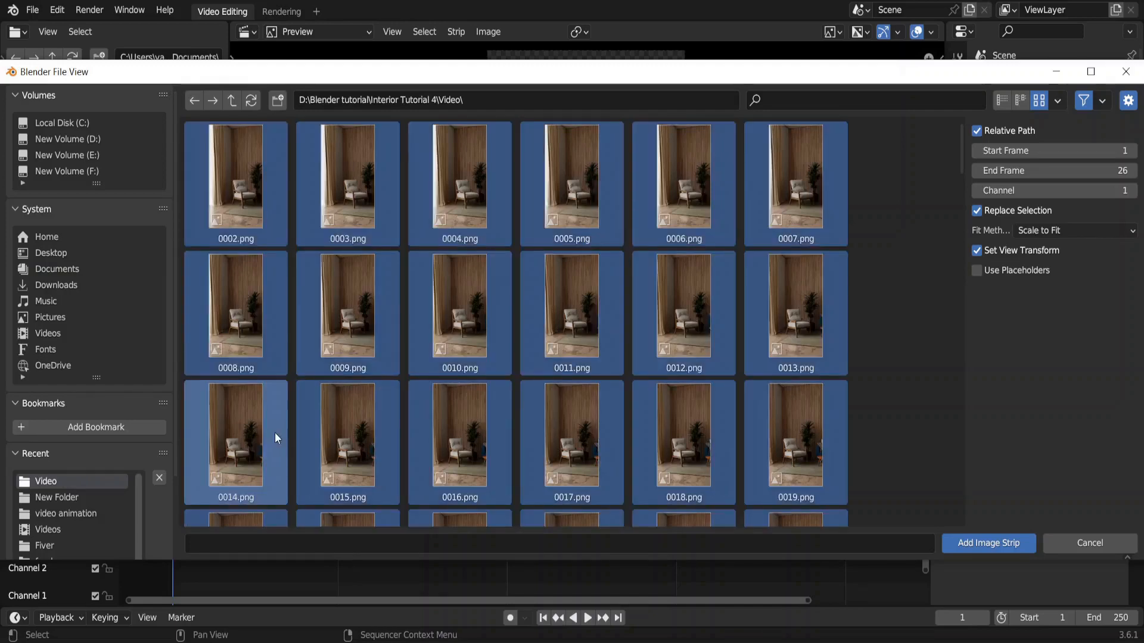
key("Return")
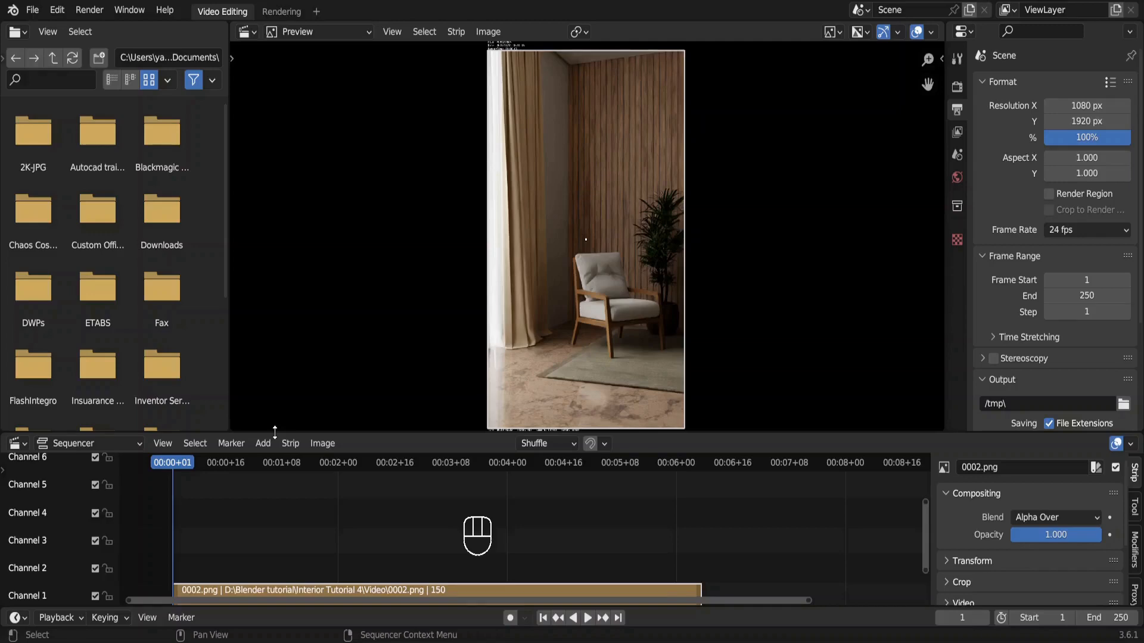
key("space")
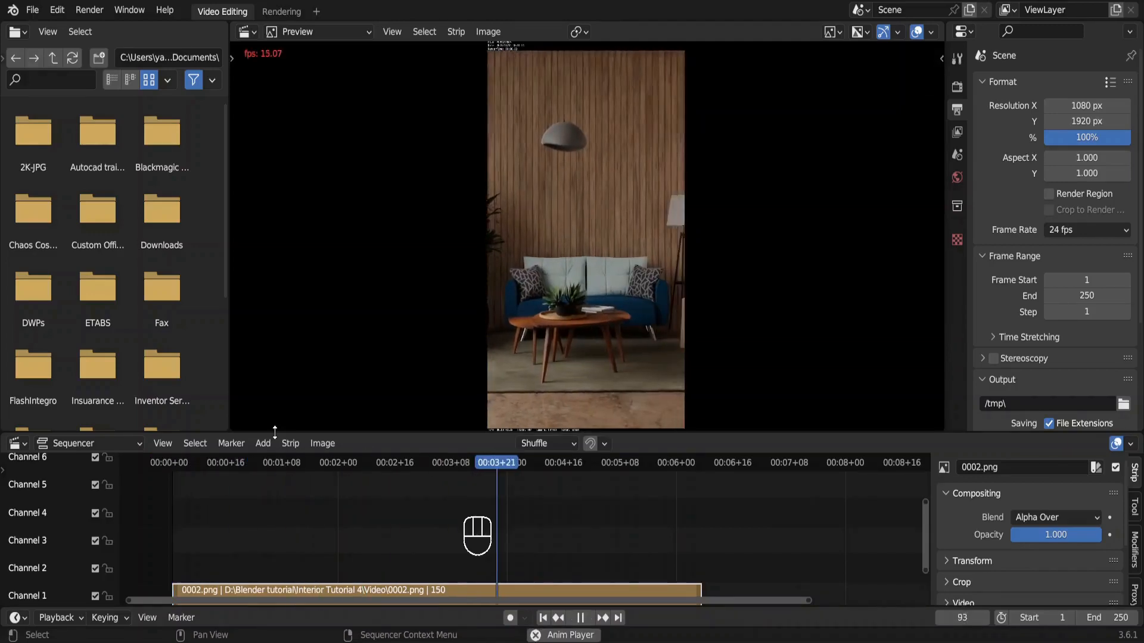
key("space")
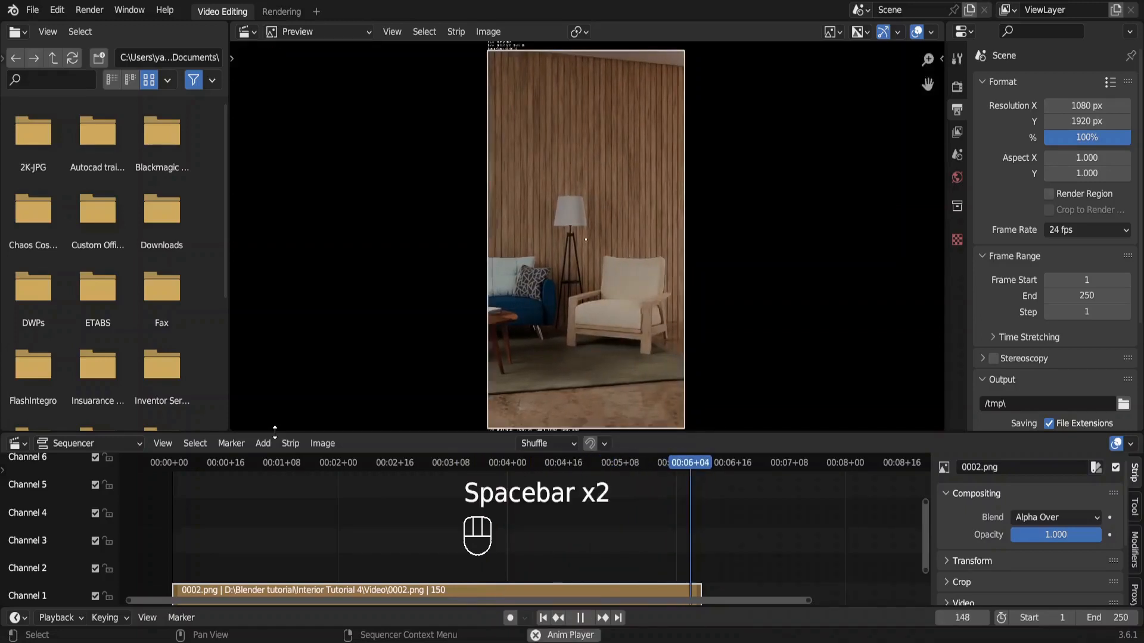
Set the frame rate to 30 fps and play the sequence from the start.
left_click(1100, 229)
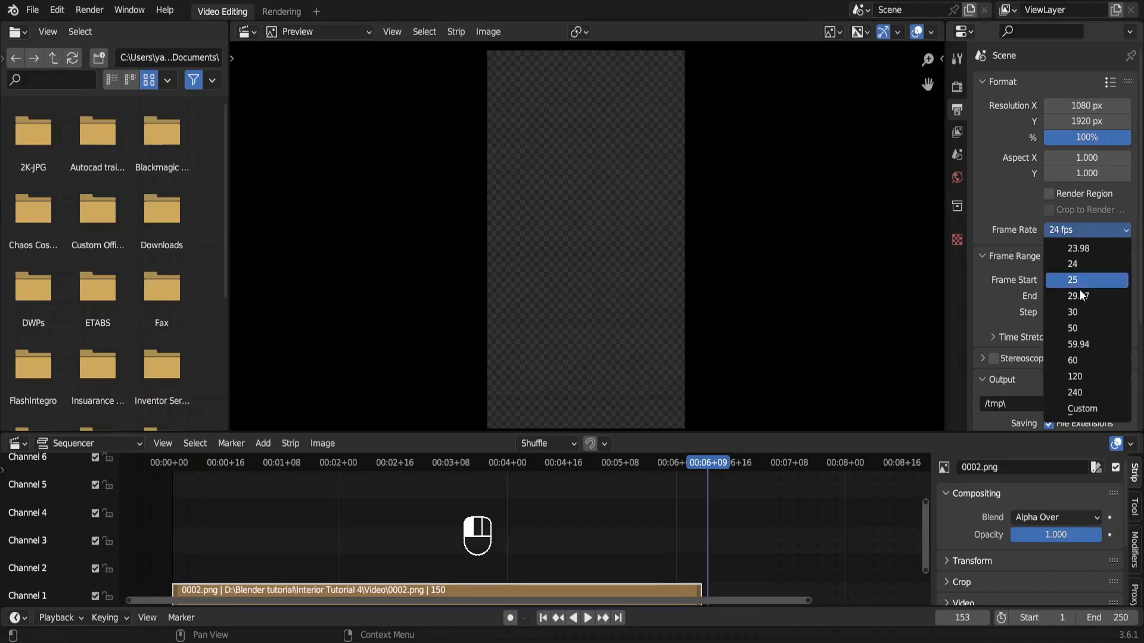
left_click(1075, 312)
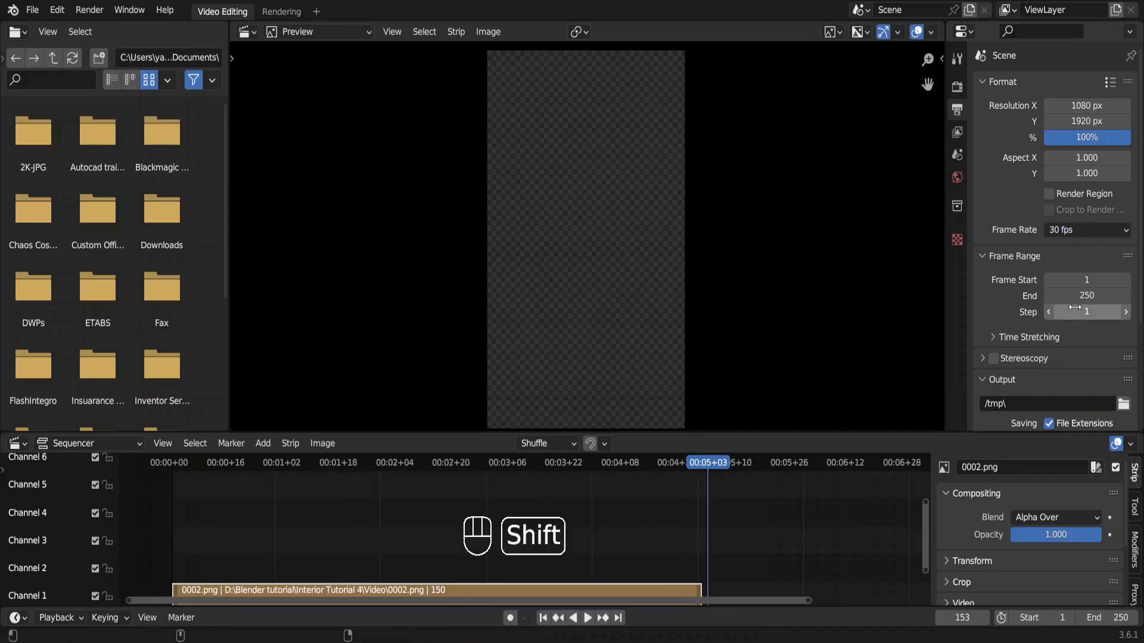
key("shift+Left")
key("space")
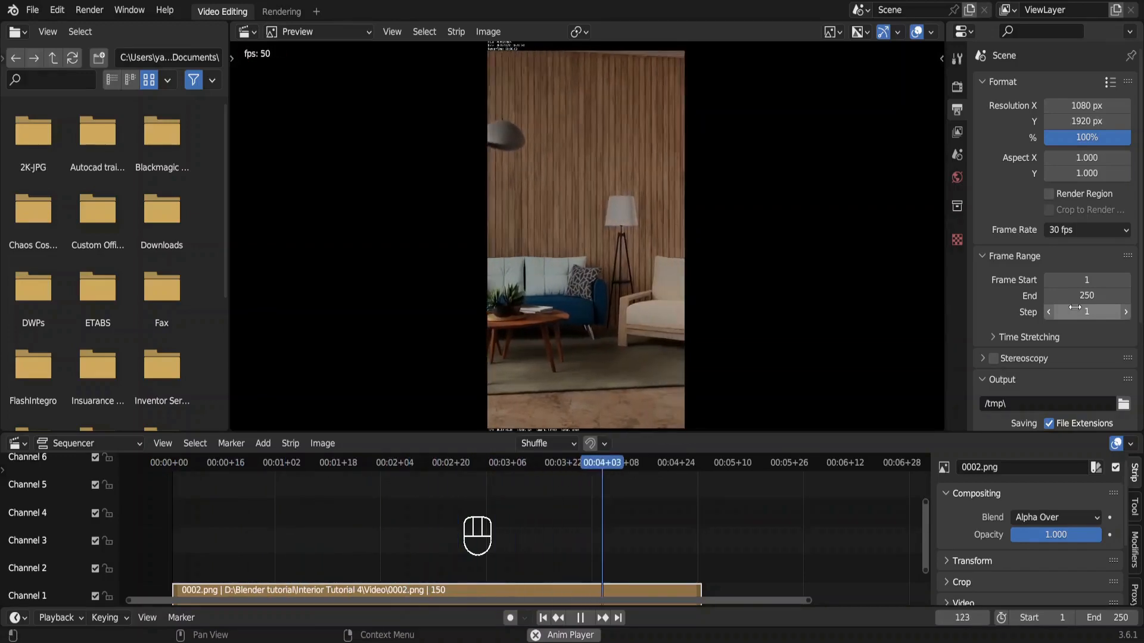
key("space")
Set the end frame to 150 and choose the Interior Tutorial 4 Video folder as the output path.
left_click(1079, 293)
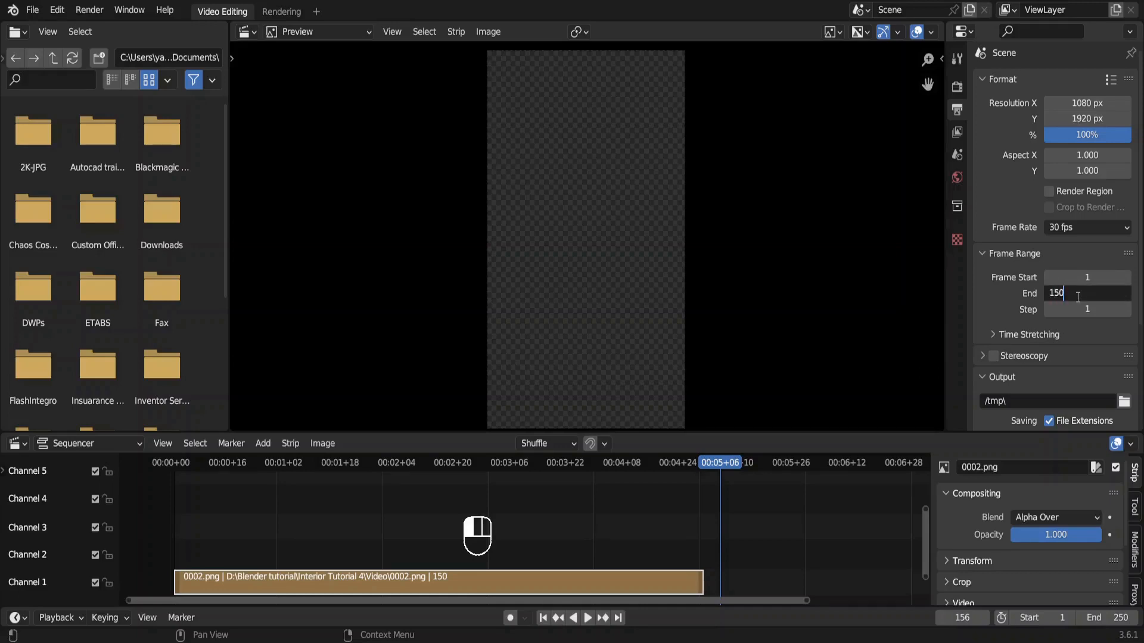
key("Return")
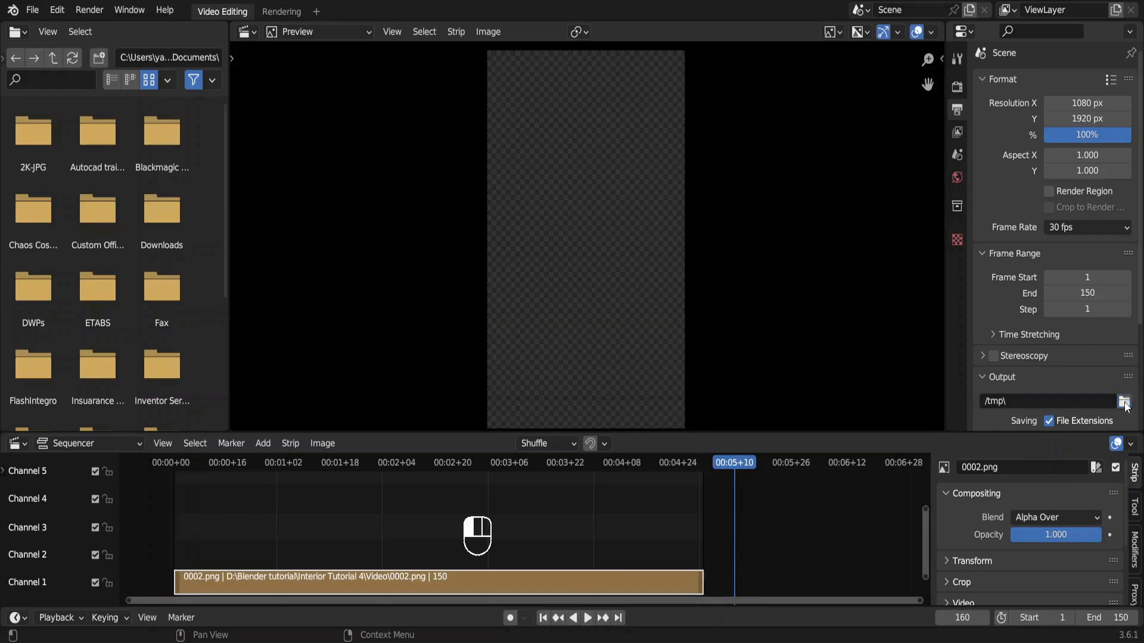
left_click(1124, 401)
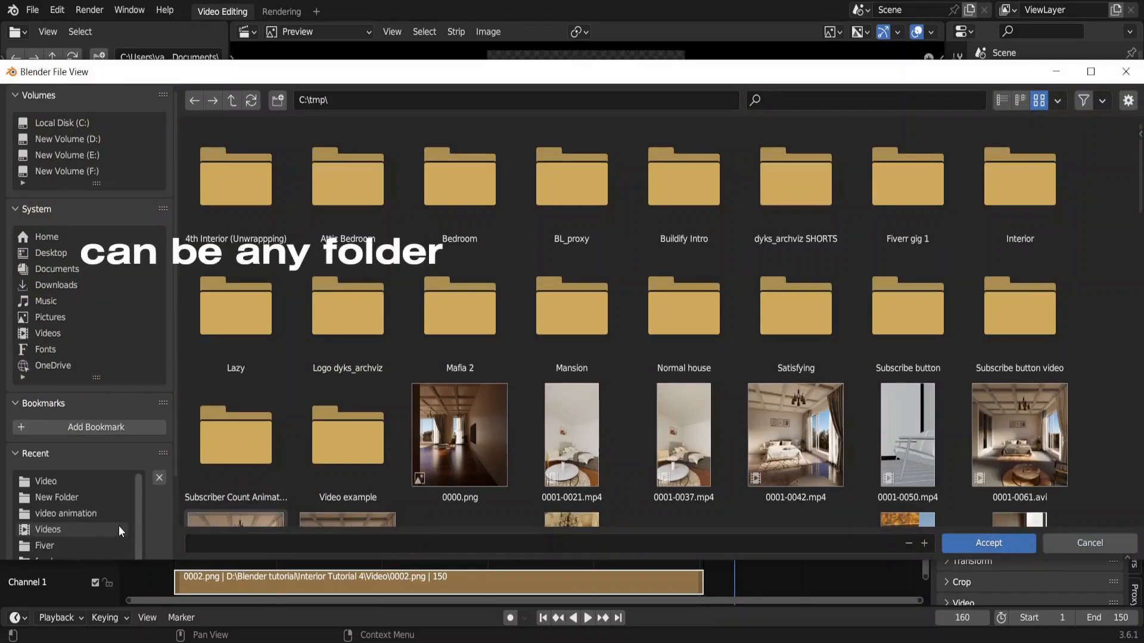
left_click(78, 483)
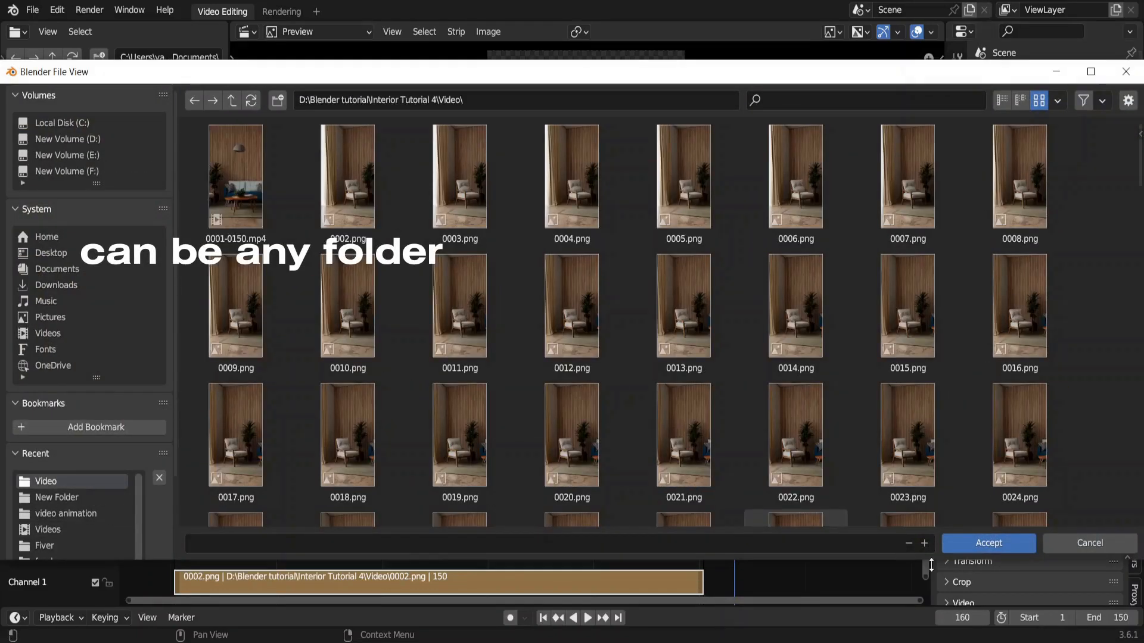
left_click(970, 545)
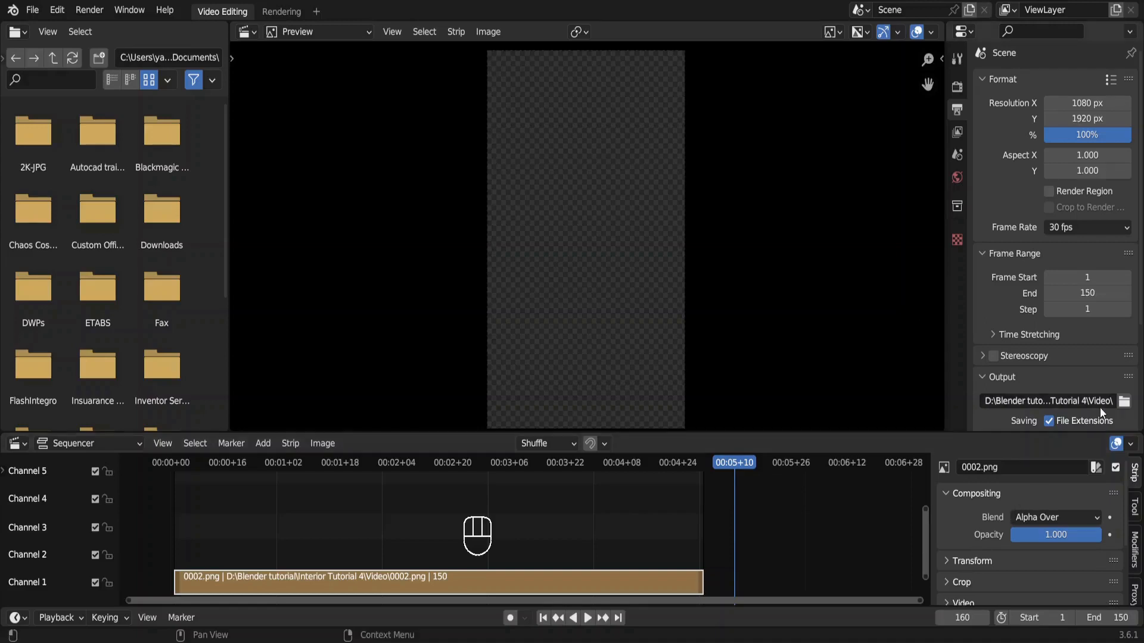
Choose FFmpeg Video as the output file format and render the animation.
scroll(1100, 408, "down", 5)
left_click(1113, 317)
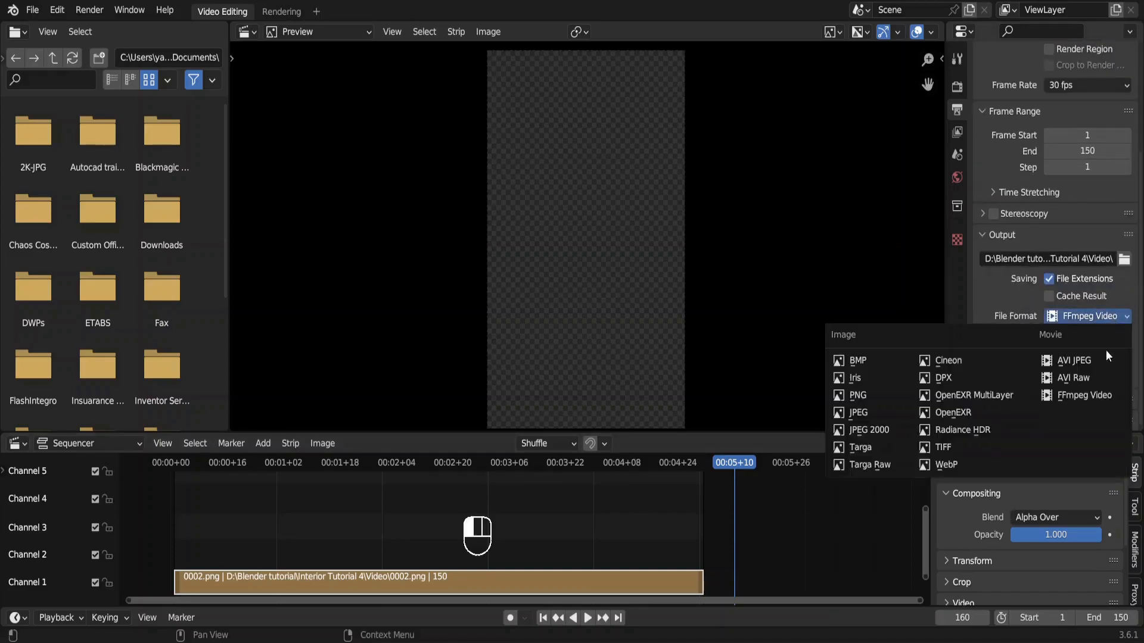
left_click(1091, 395)
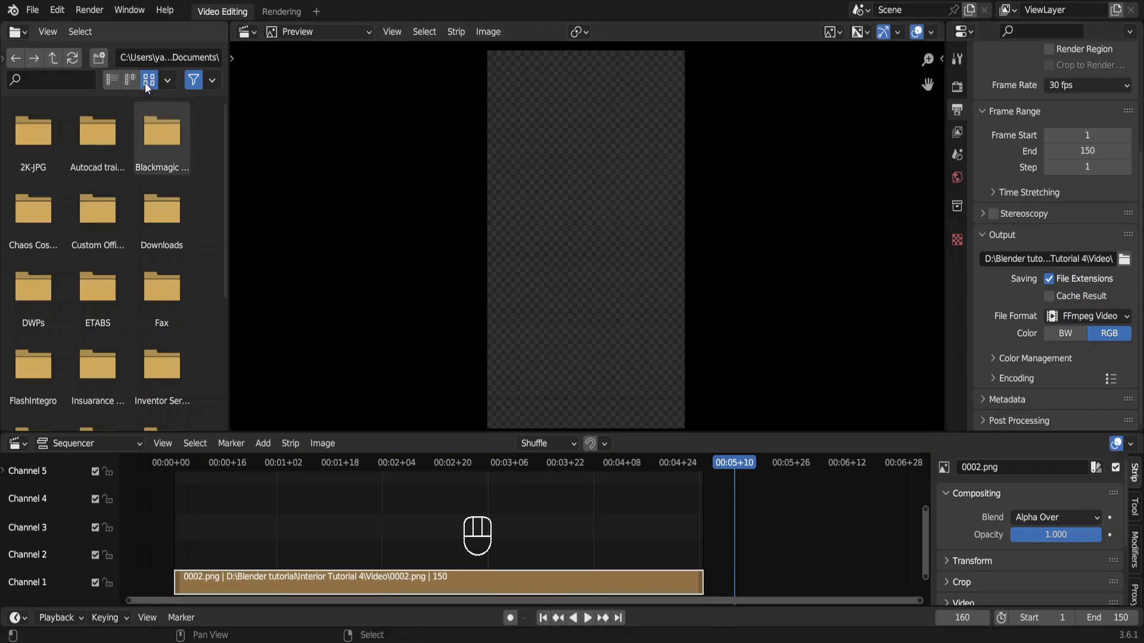
left_click(89, 13)
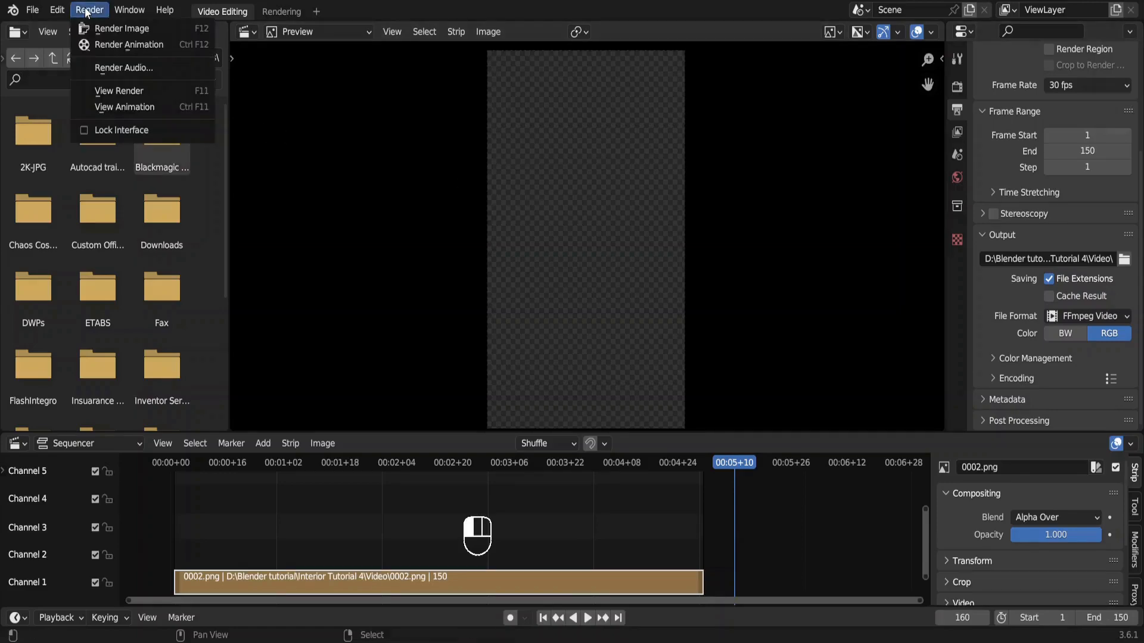
left_click(110, 41)
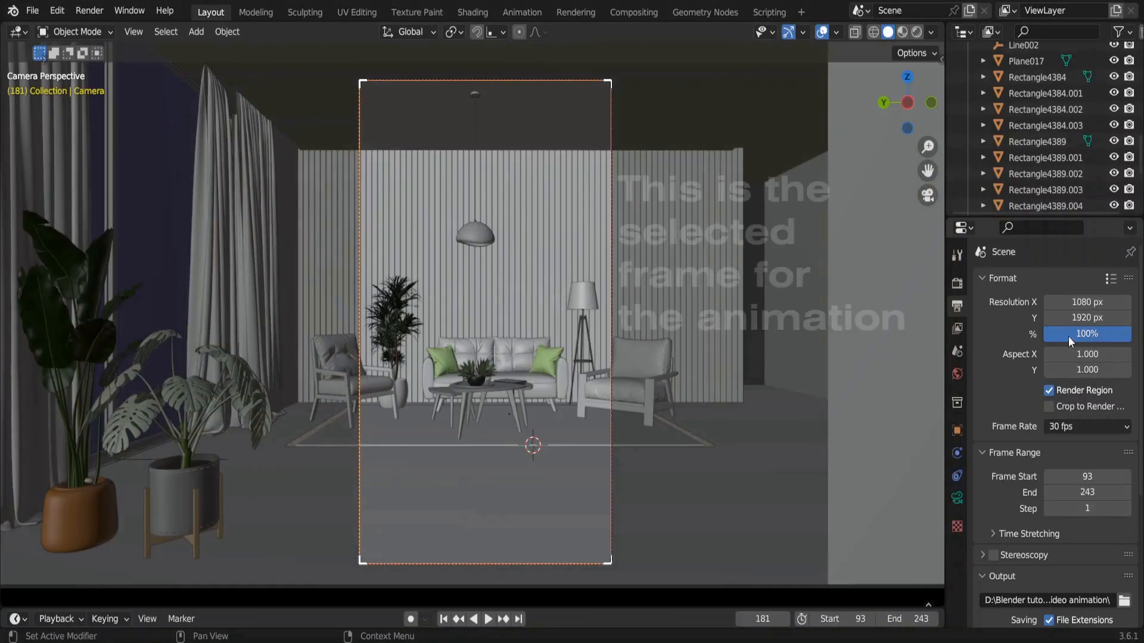
In the interior scene file, set the resolution scale to 200% and render frame 181 as a still image.
left_click(1068, 336)
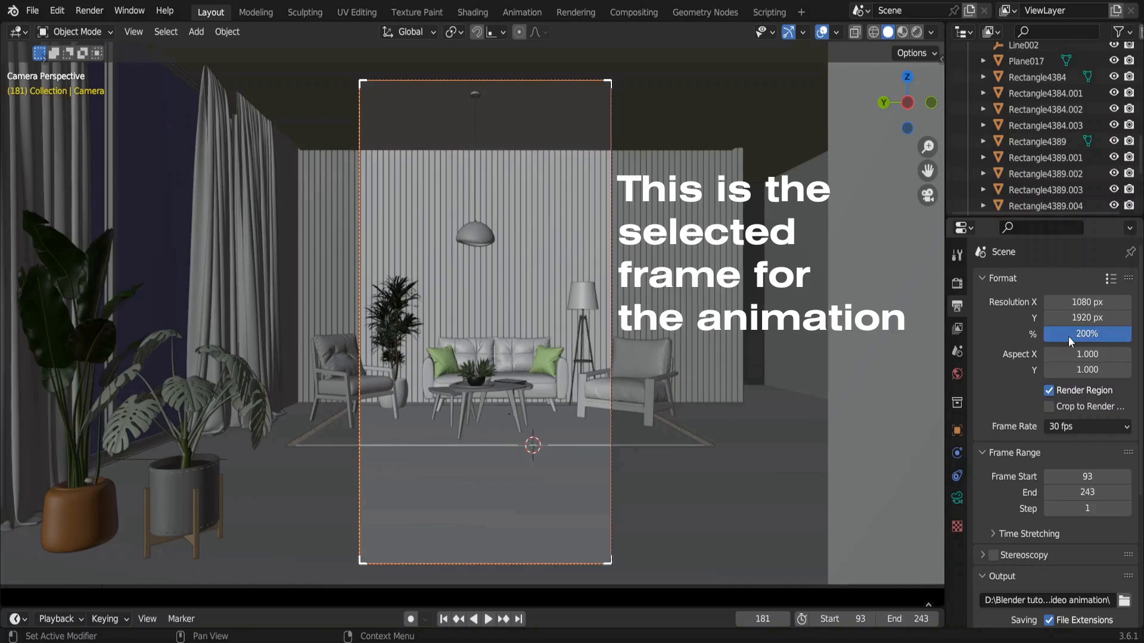
left_click(89, 10)
left_click(105, 22)
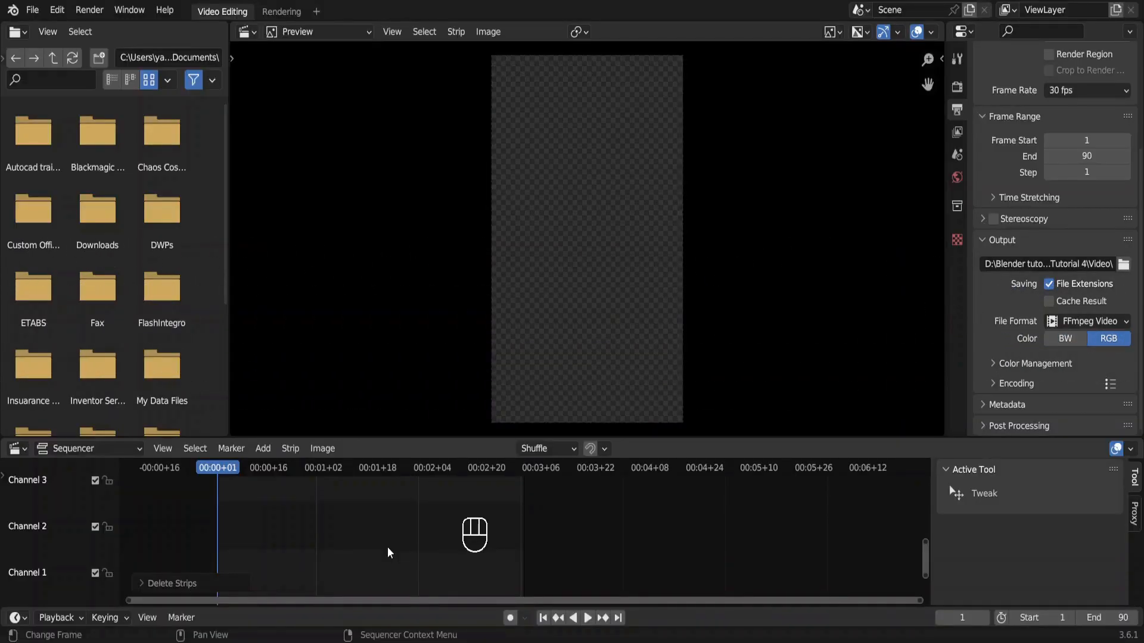
In the video editing file, add 183-1.png as an image strip on channel 1, extend it to 90 frames, and play it.
key("shift+a")
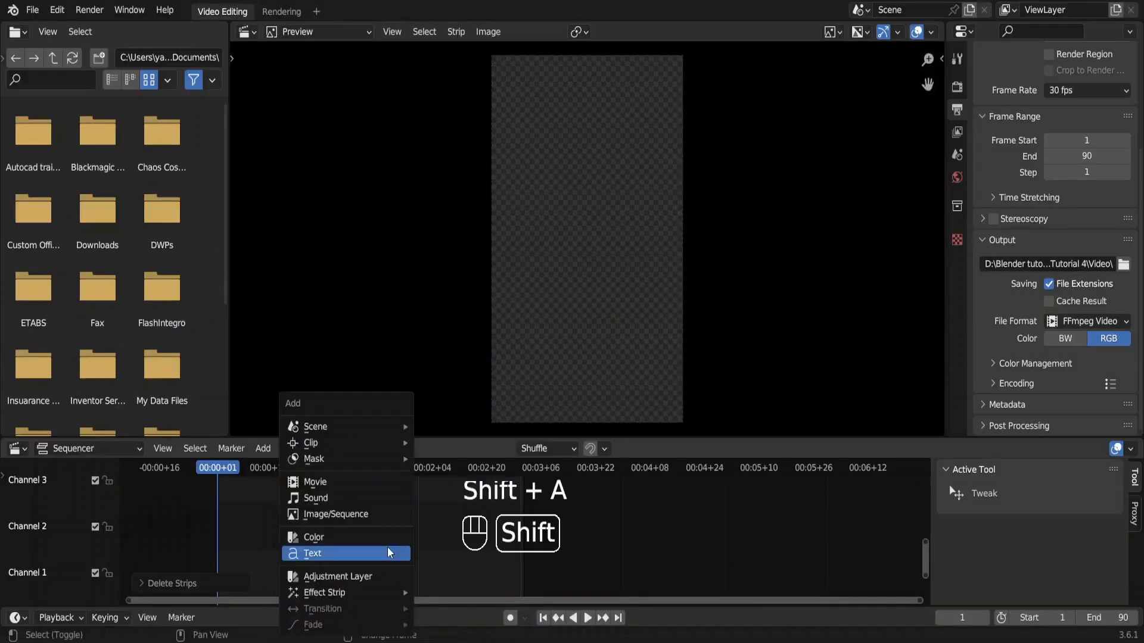
left_click(335, 515)
double_click(338, 241)
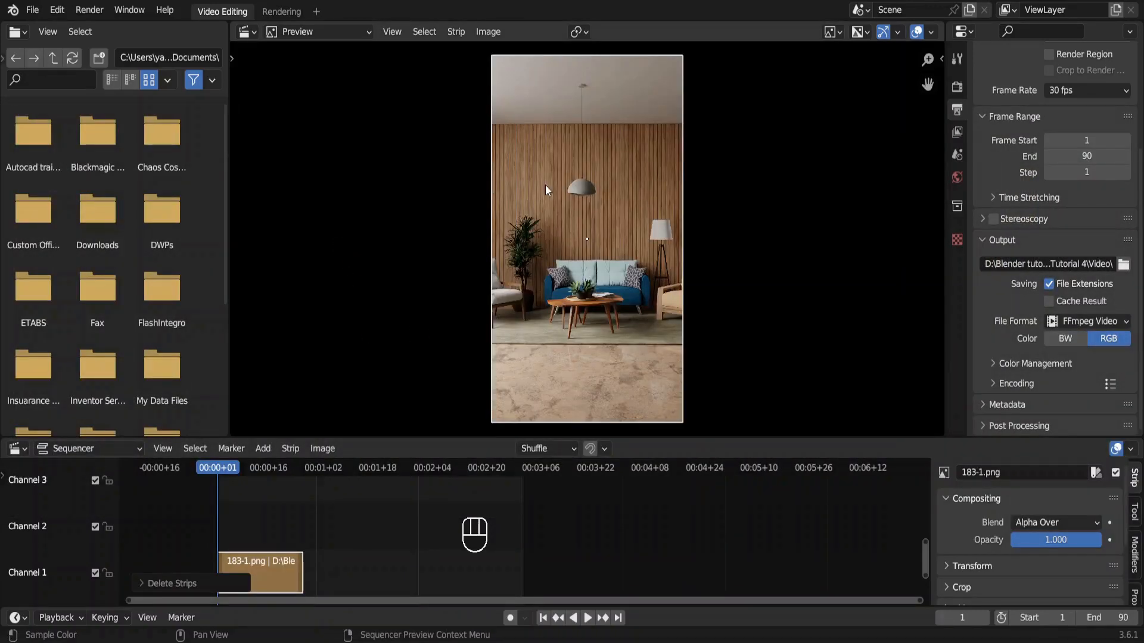
left_click_drag(305, 564, 525, 581)
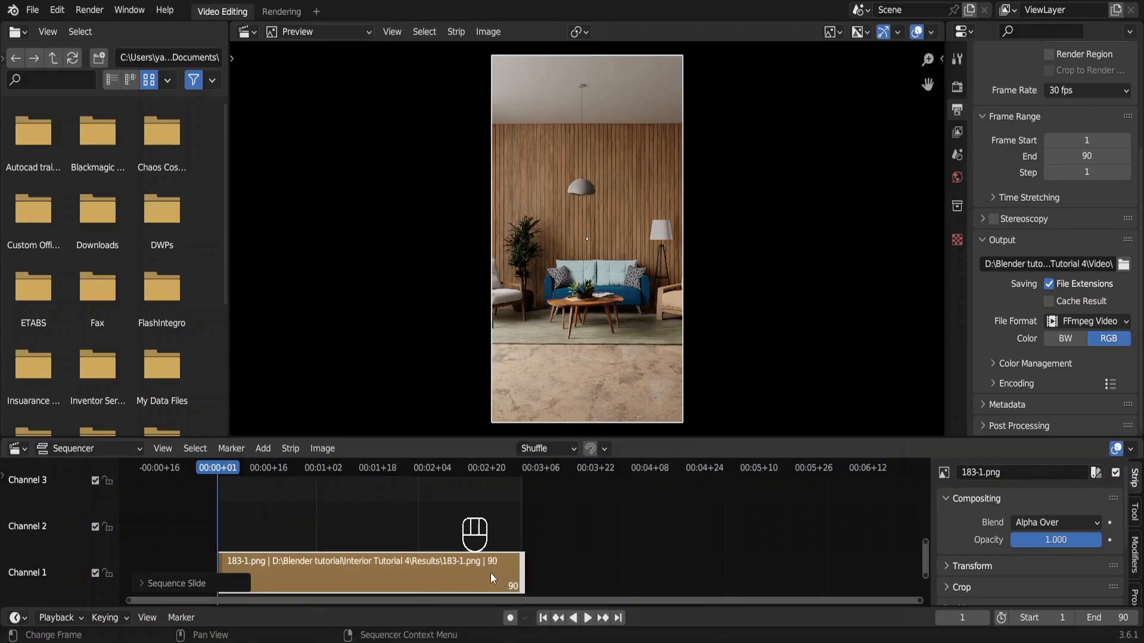
key("space")
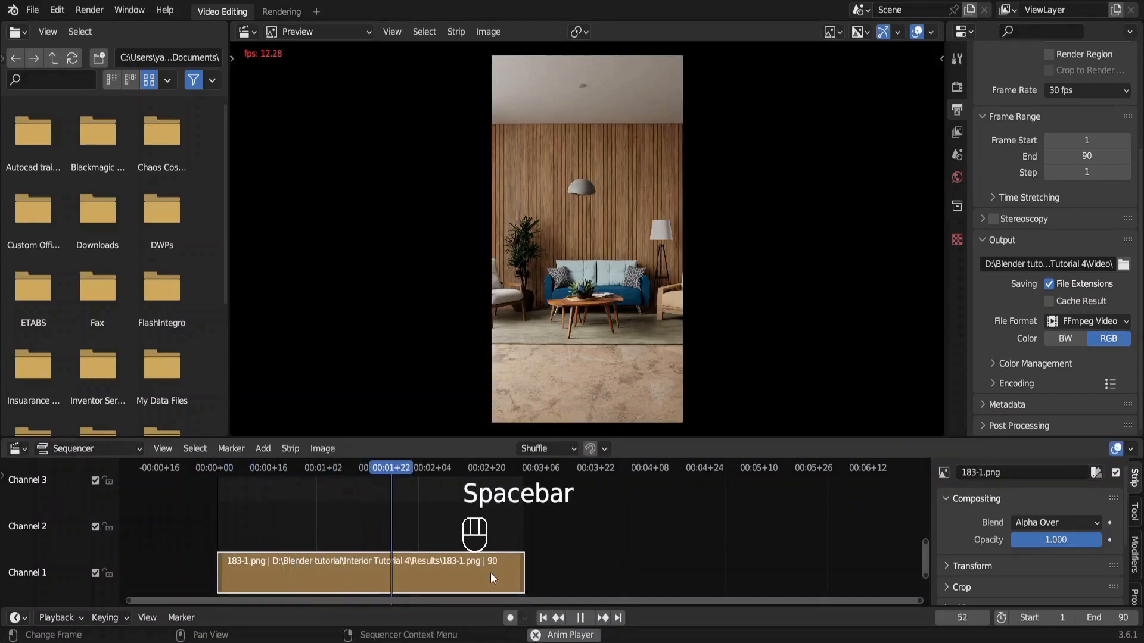
key("space")
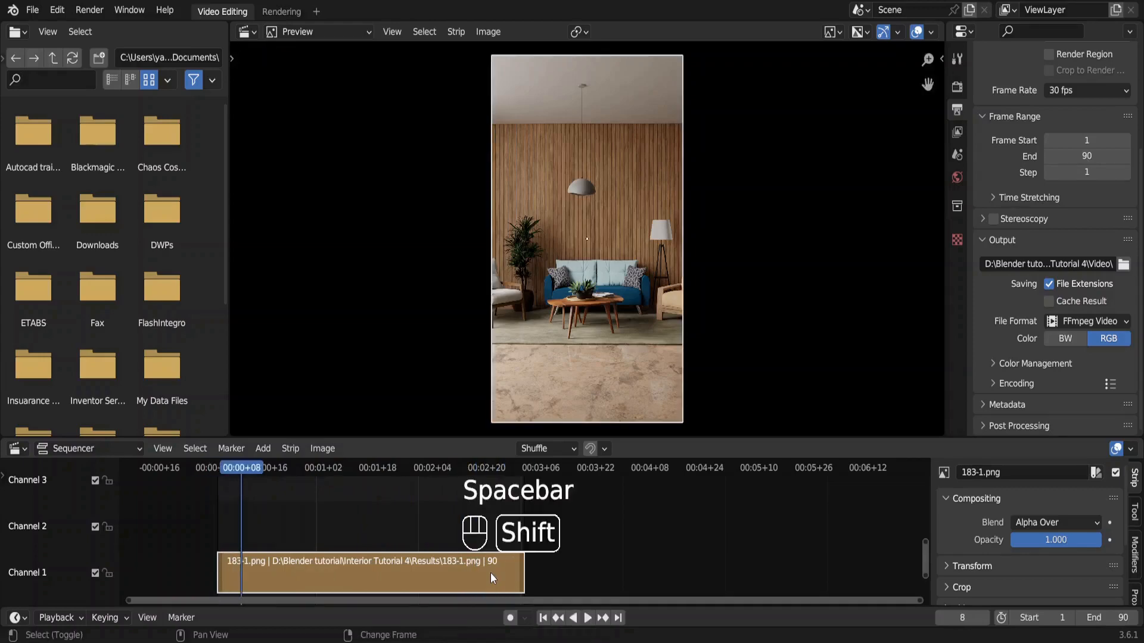
Set the image strip's X and Y scale to 1.2 and keyframe both values at frame 1.
key("shift+Left")
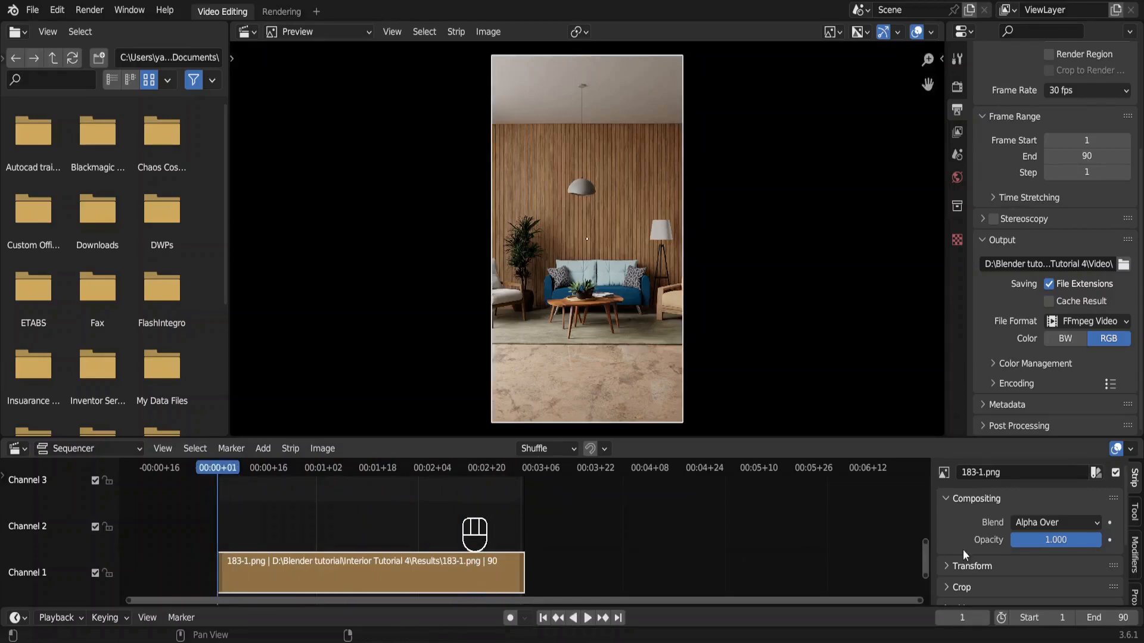
left_click(996, 567)
scroll(996, 567, "down", 3)
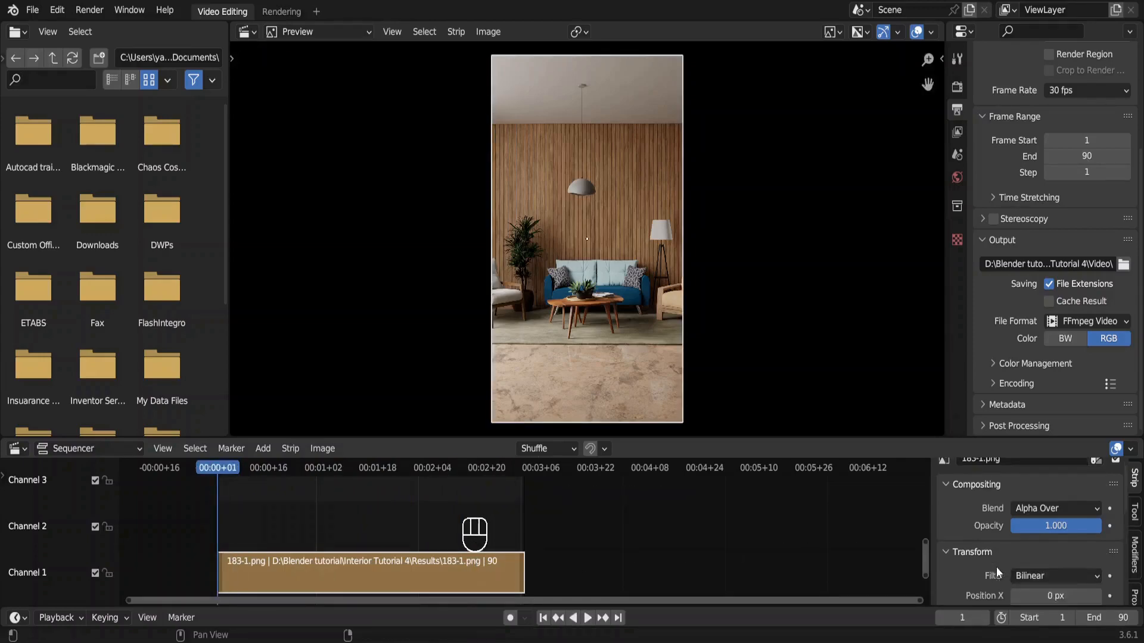
scroll(996, 566, "down", 2)
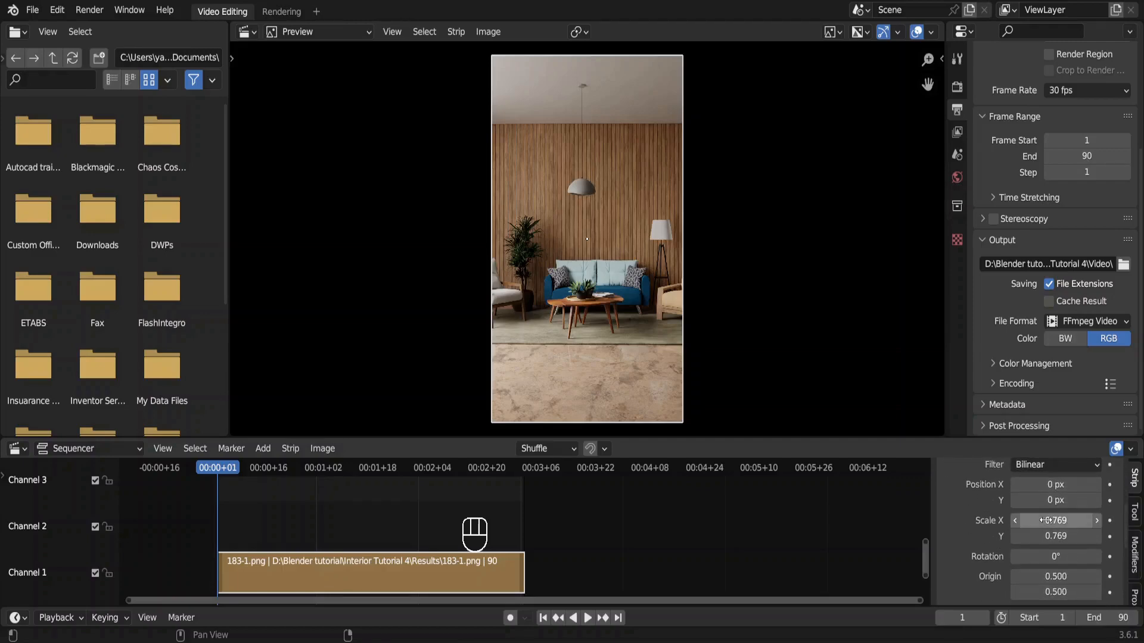
left_click(1046, 520)
key("ctrl+z")
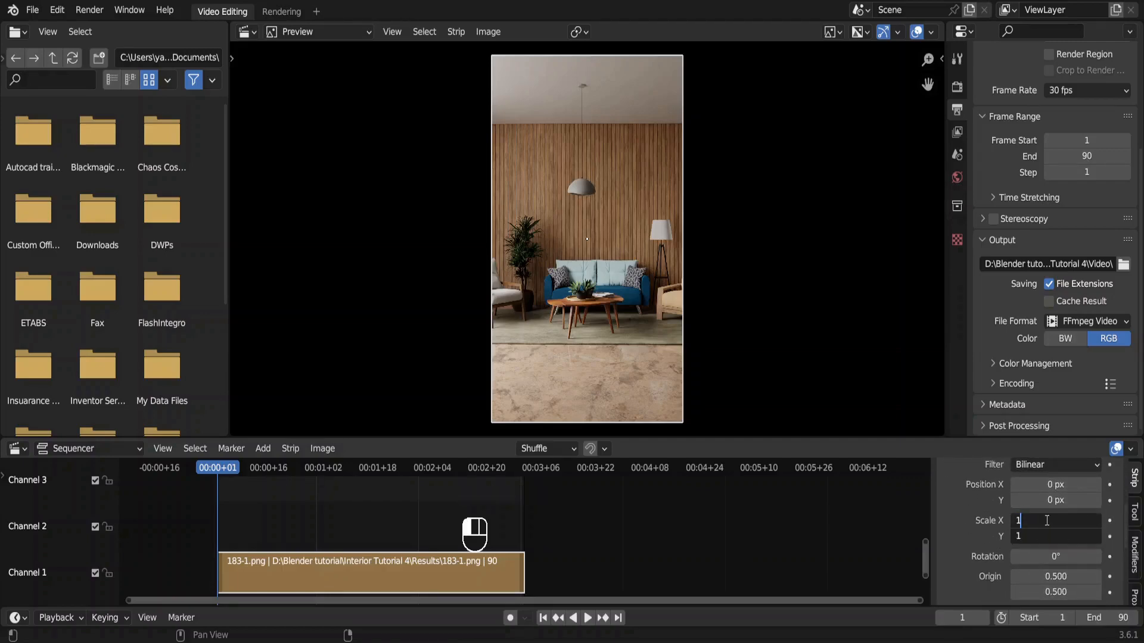
type("1.2")
key("Return")
left_click(1109, 521)
left_click(1109, 537)
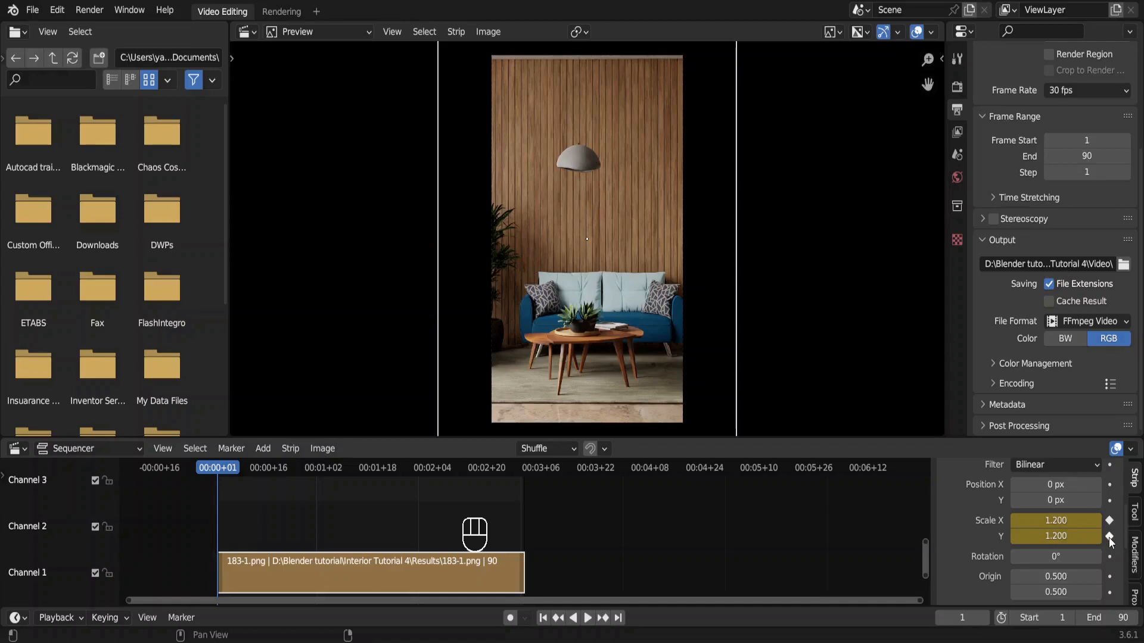
Set the image strip's X and Y scale to 0.8 at frame 90 and keyframe both values.
key("shift")
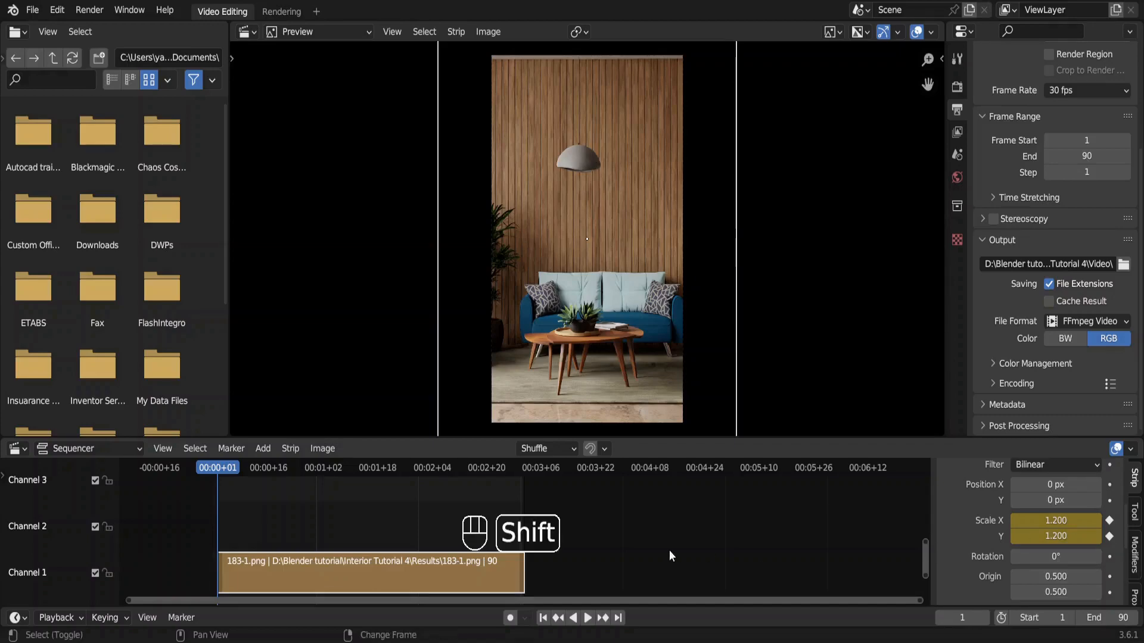
key("shift+Right")
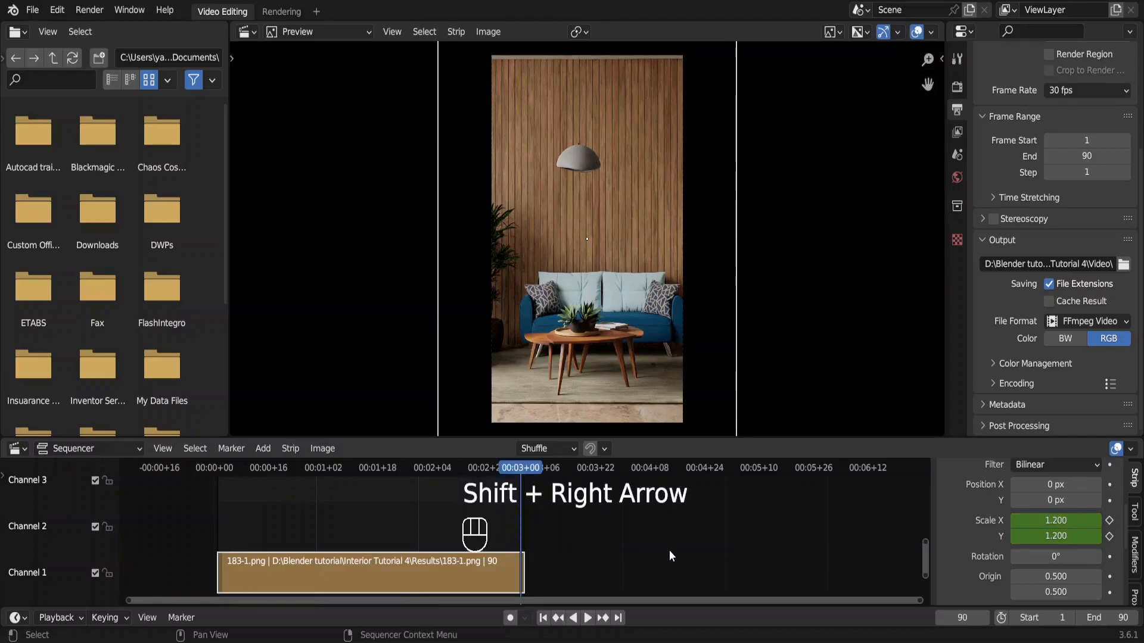
left_click_drag(1047, 518, 1047, 536)
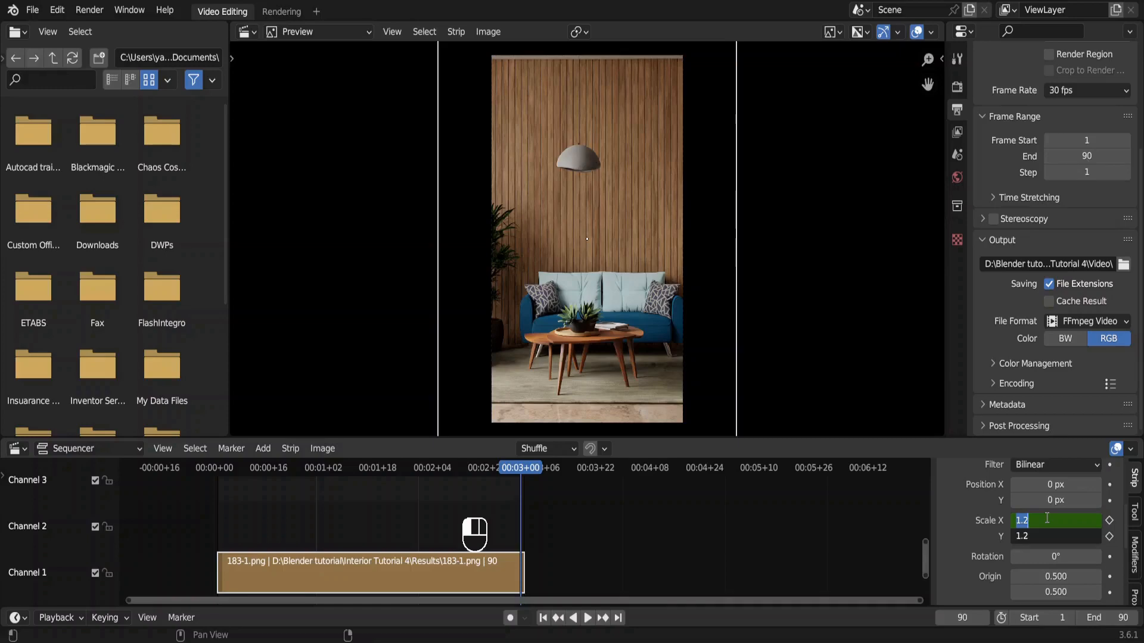
type(".8")
key("Return")
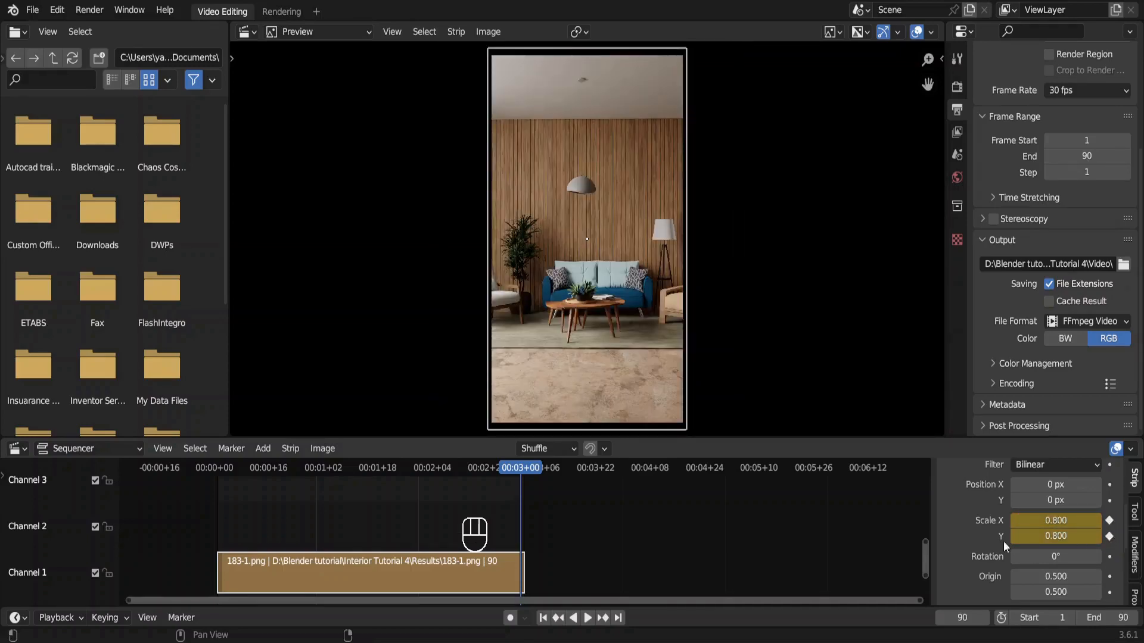
Play the zoom animation from frame 1 to preview it, and stop playback.
key("shift+Left")
key("space")
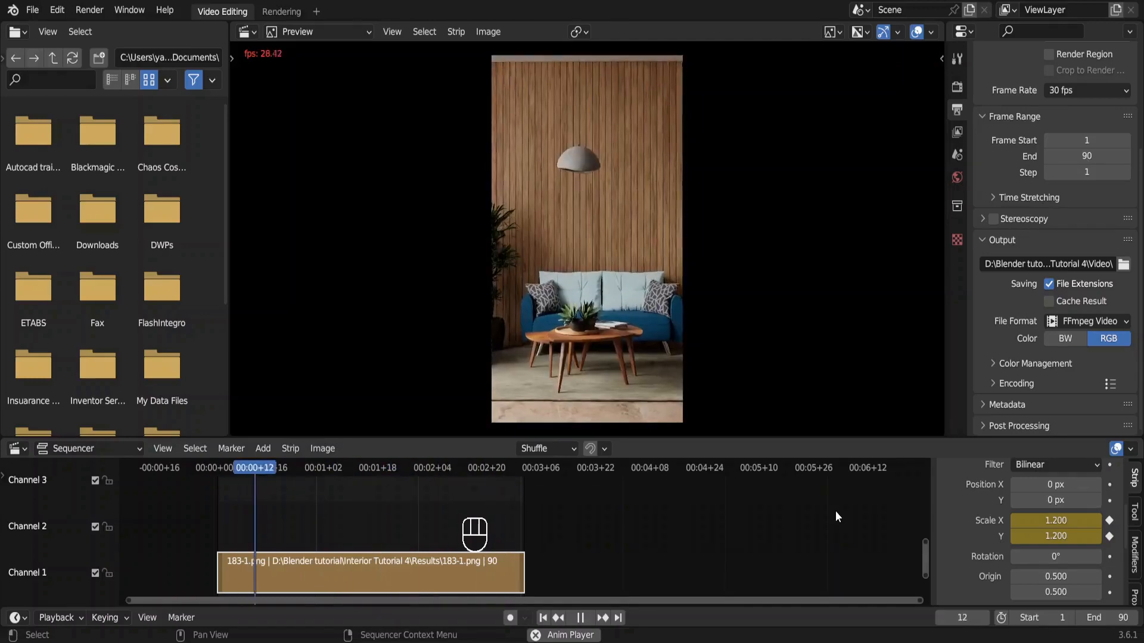
key("space")
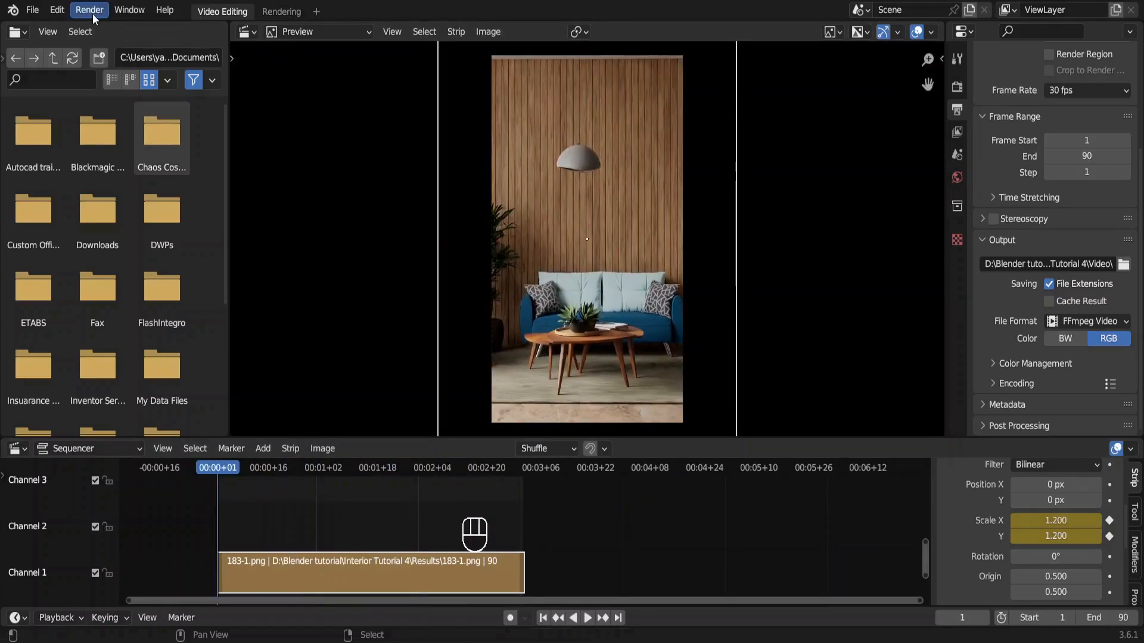
Render the zoom animation of the still image as a video.
left_click(91, 10)
left_click(121, 43)
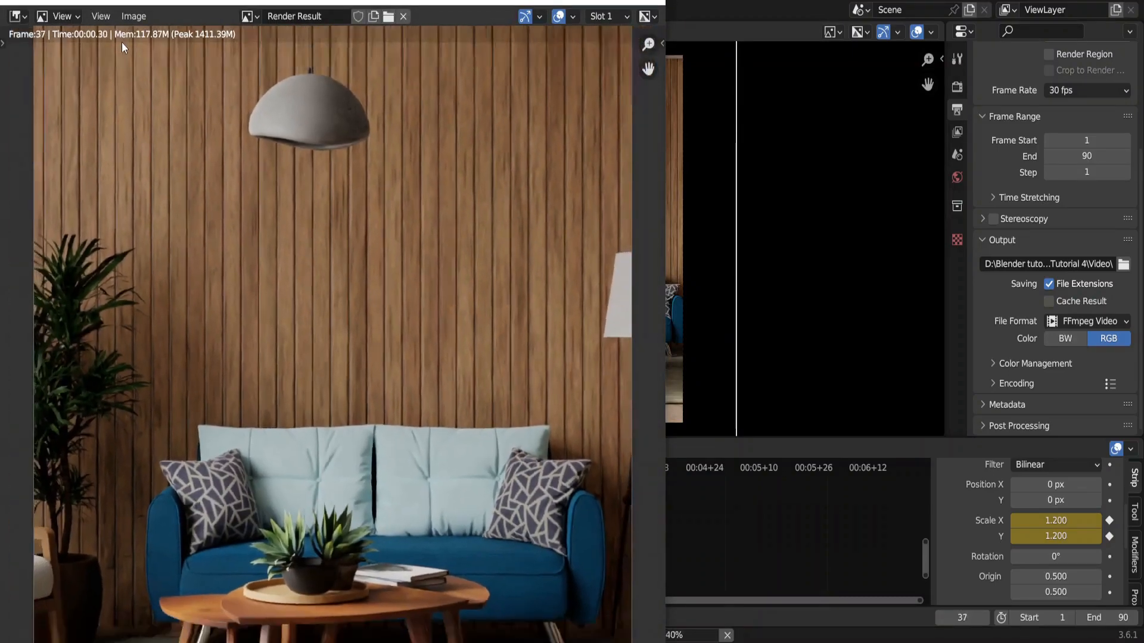
scroll(122, 42, "down", 4)
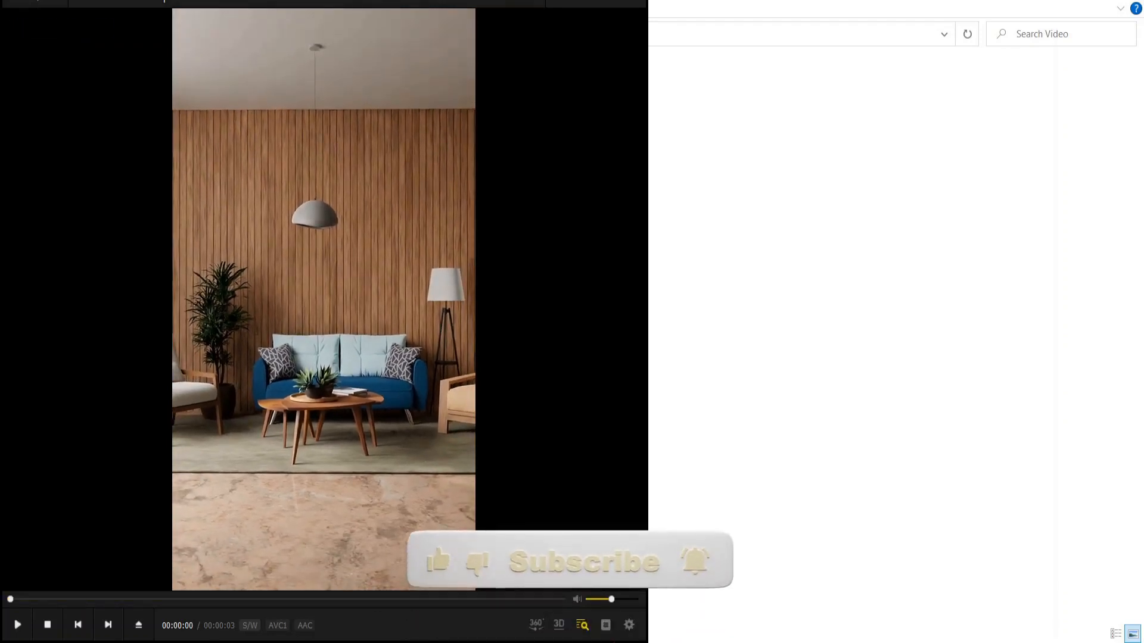
Play the rendered video in the media player and jump back to its beginning.
key("space")
key("Left")
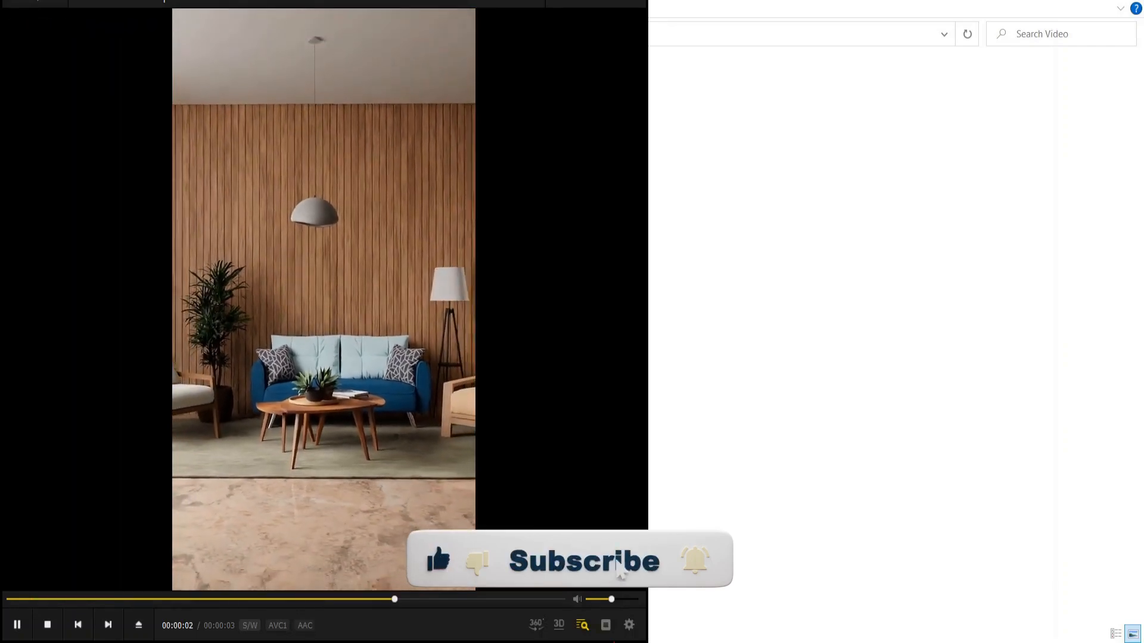
key("Left")
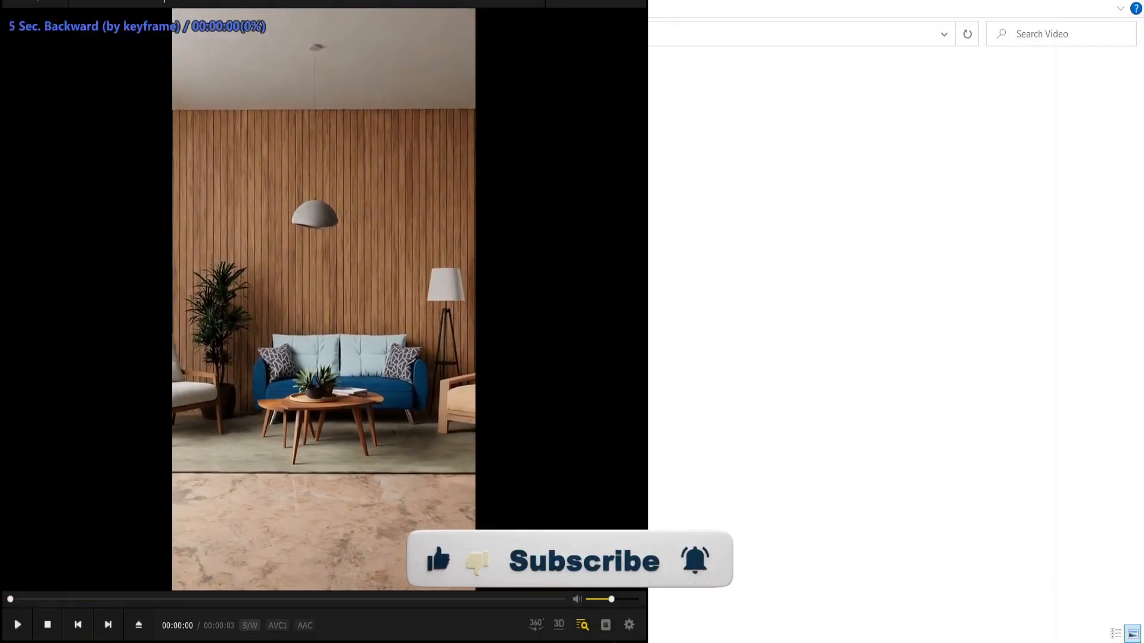